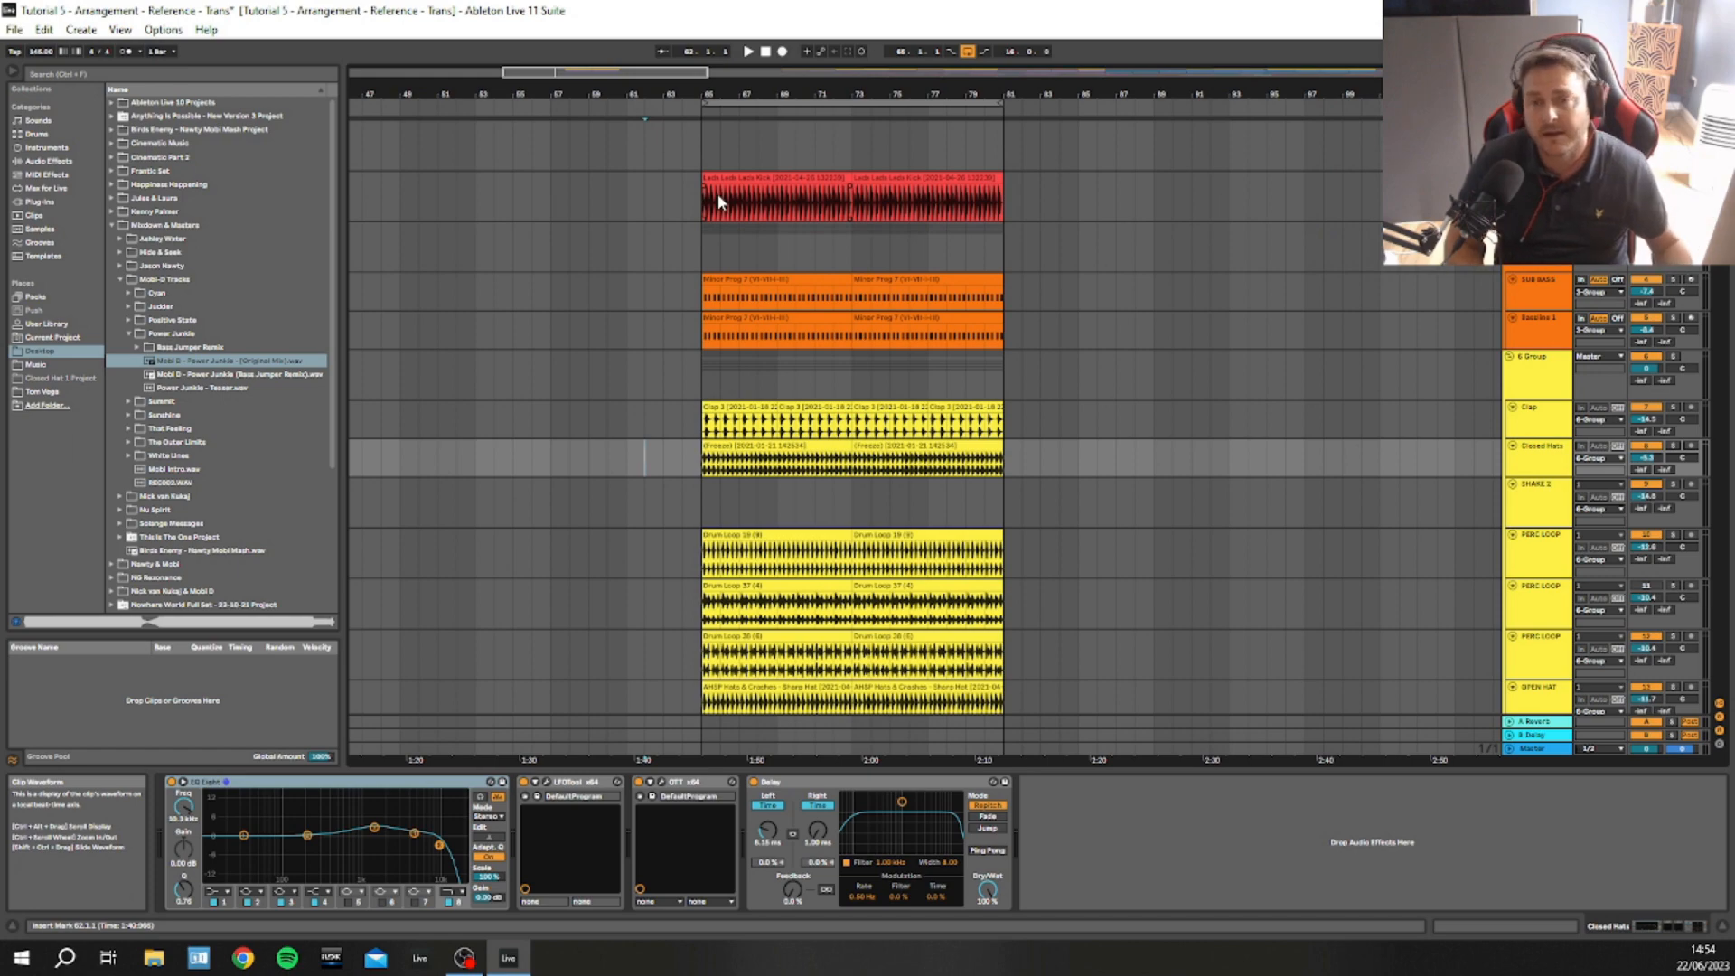
Shorten the arrangement loop to eight bars, from bar 65 to bar 73
{"action": "left_click_drag", "start_coordinate": [899, 95], "coordinate": [959, 137]}
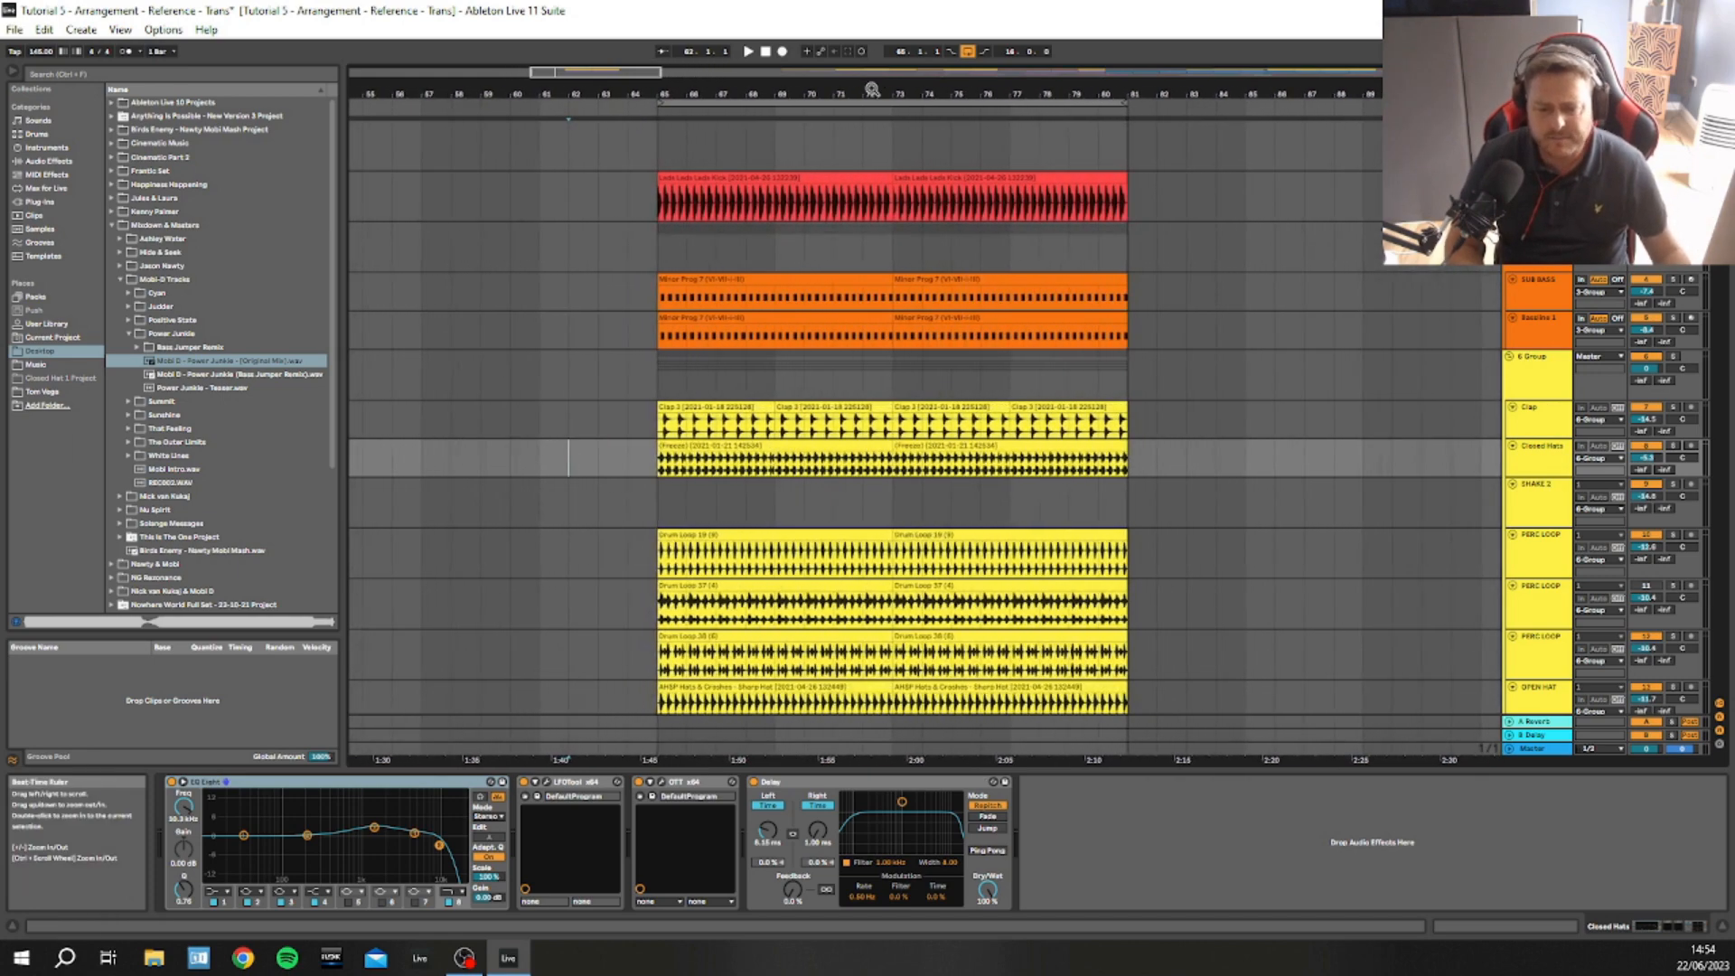
{"action": "left_click_drag", "start_coordinate": [871, 94], "coordinate": [896, 92]}
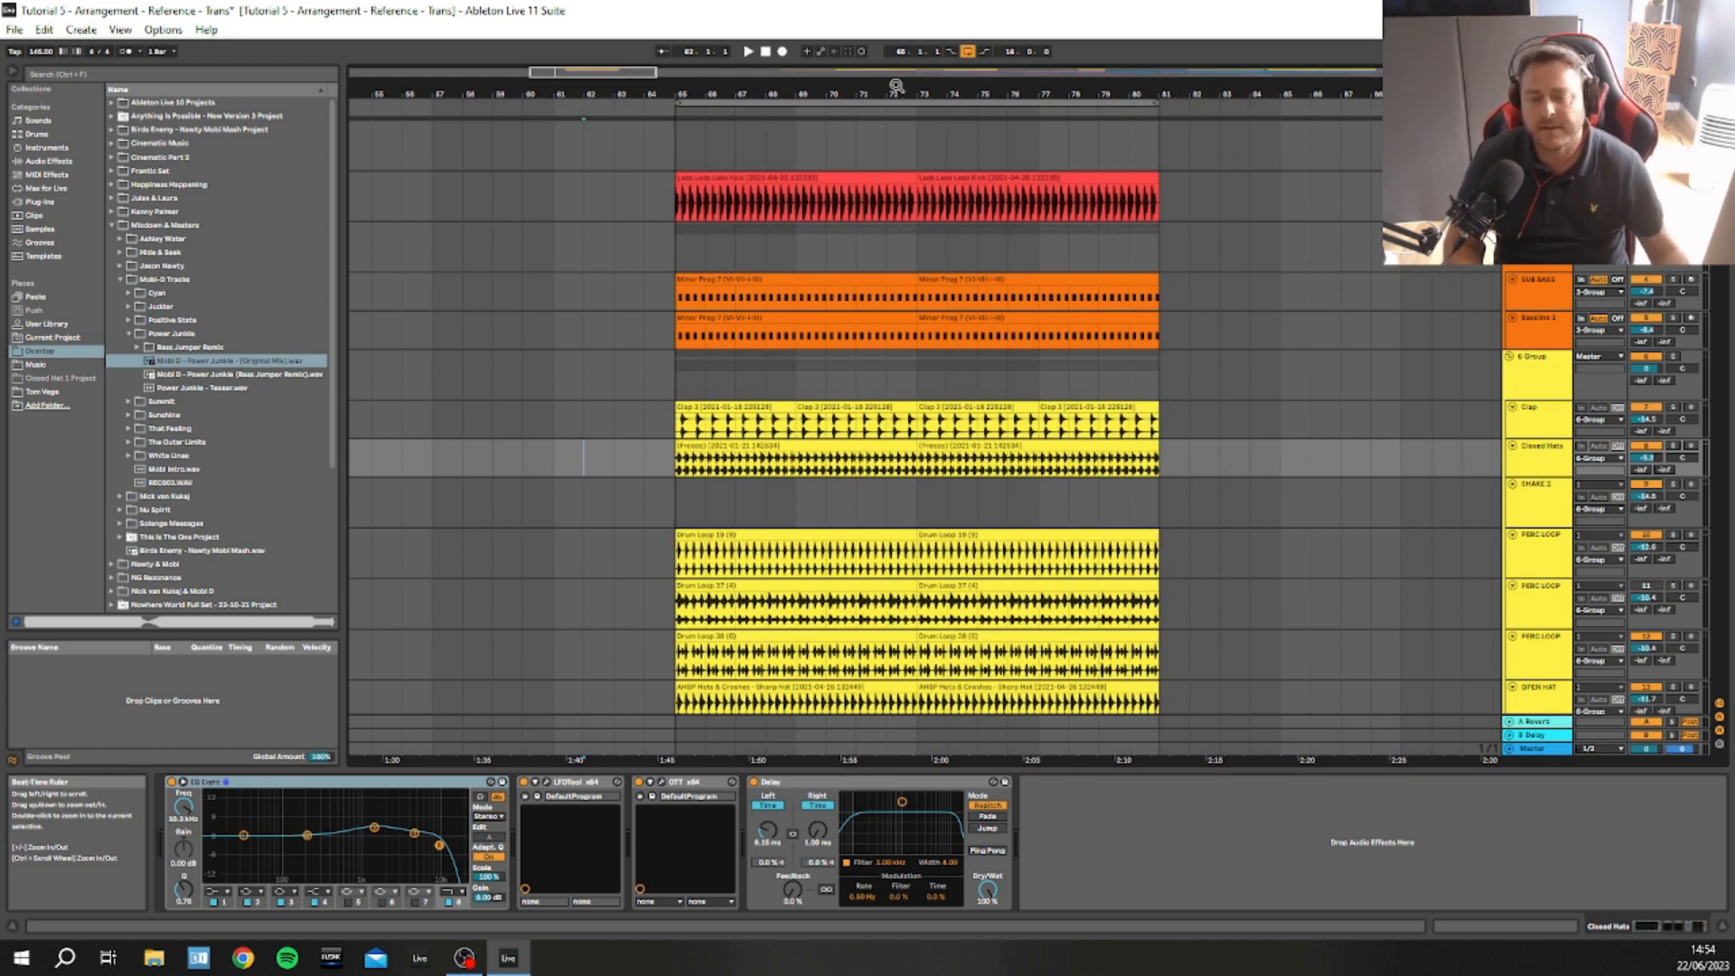
{"action": "left_click_drag", "start_coordinate": [894, 92], "coordinate": [897, 92]}
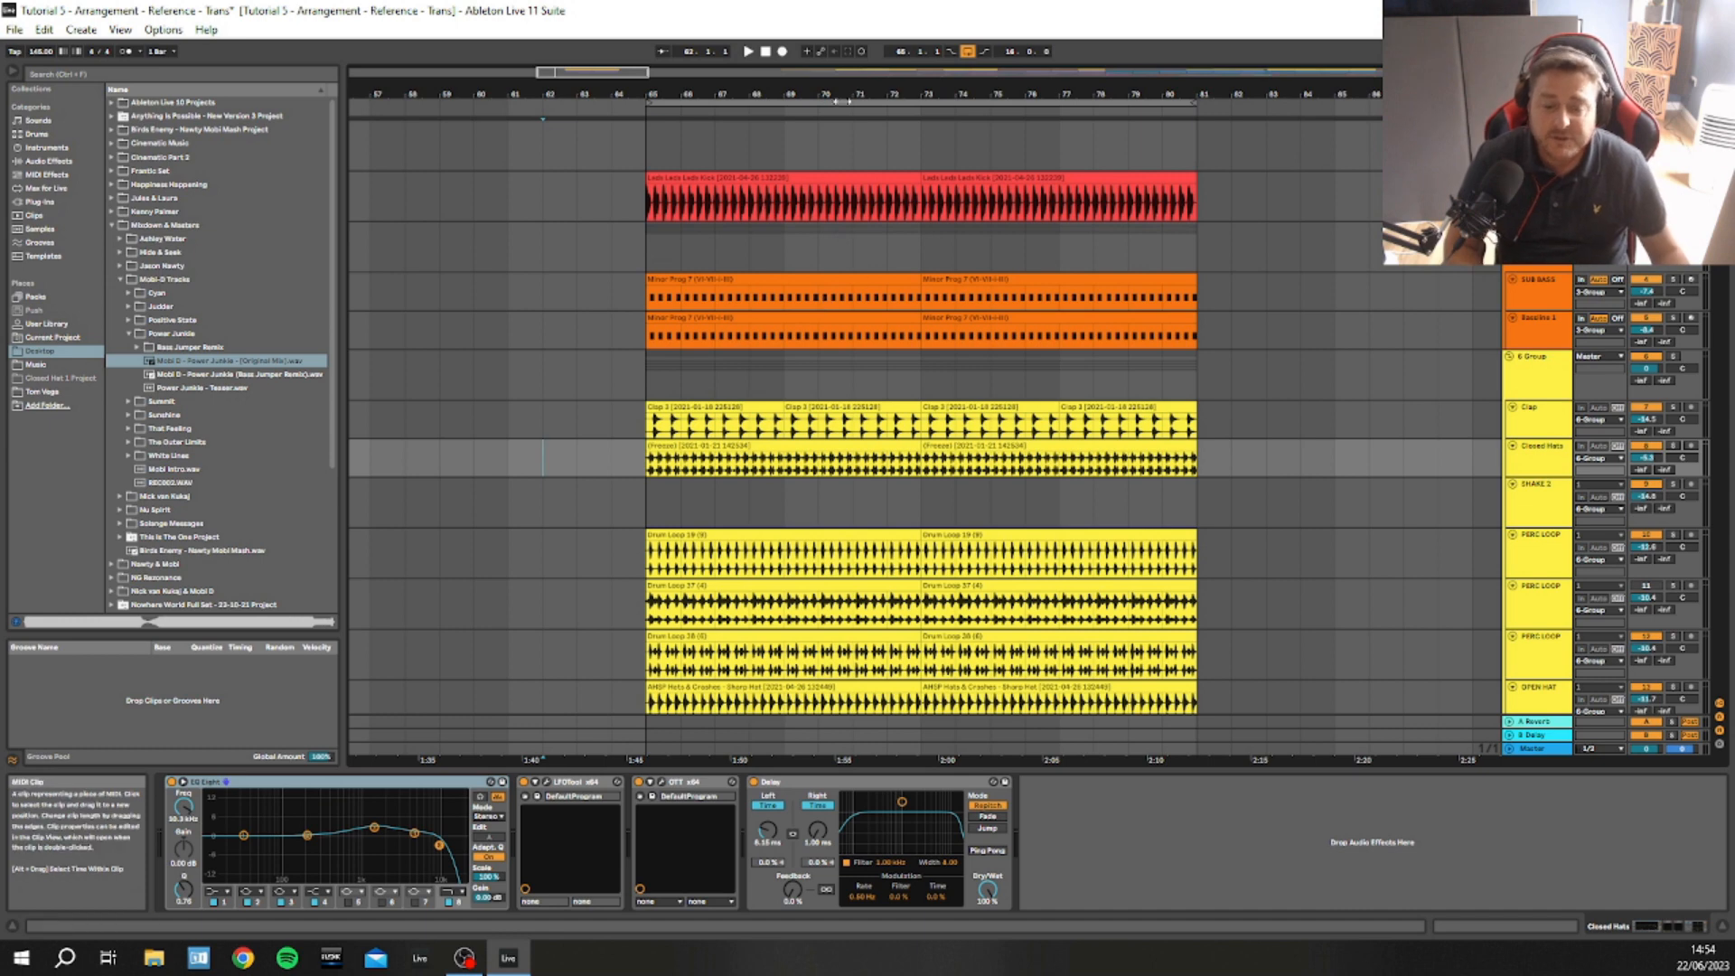
{"action": "left_click_drag", "start_coordinate": [856, 94], "coordinate": [857, 88]}
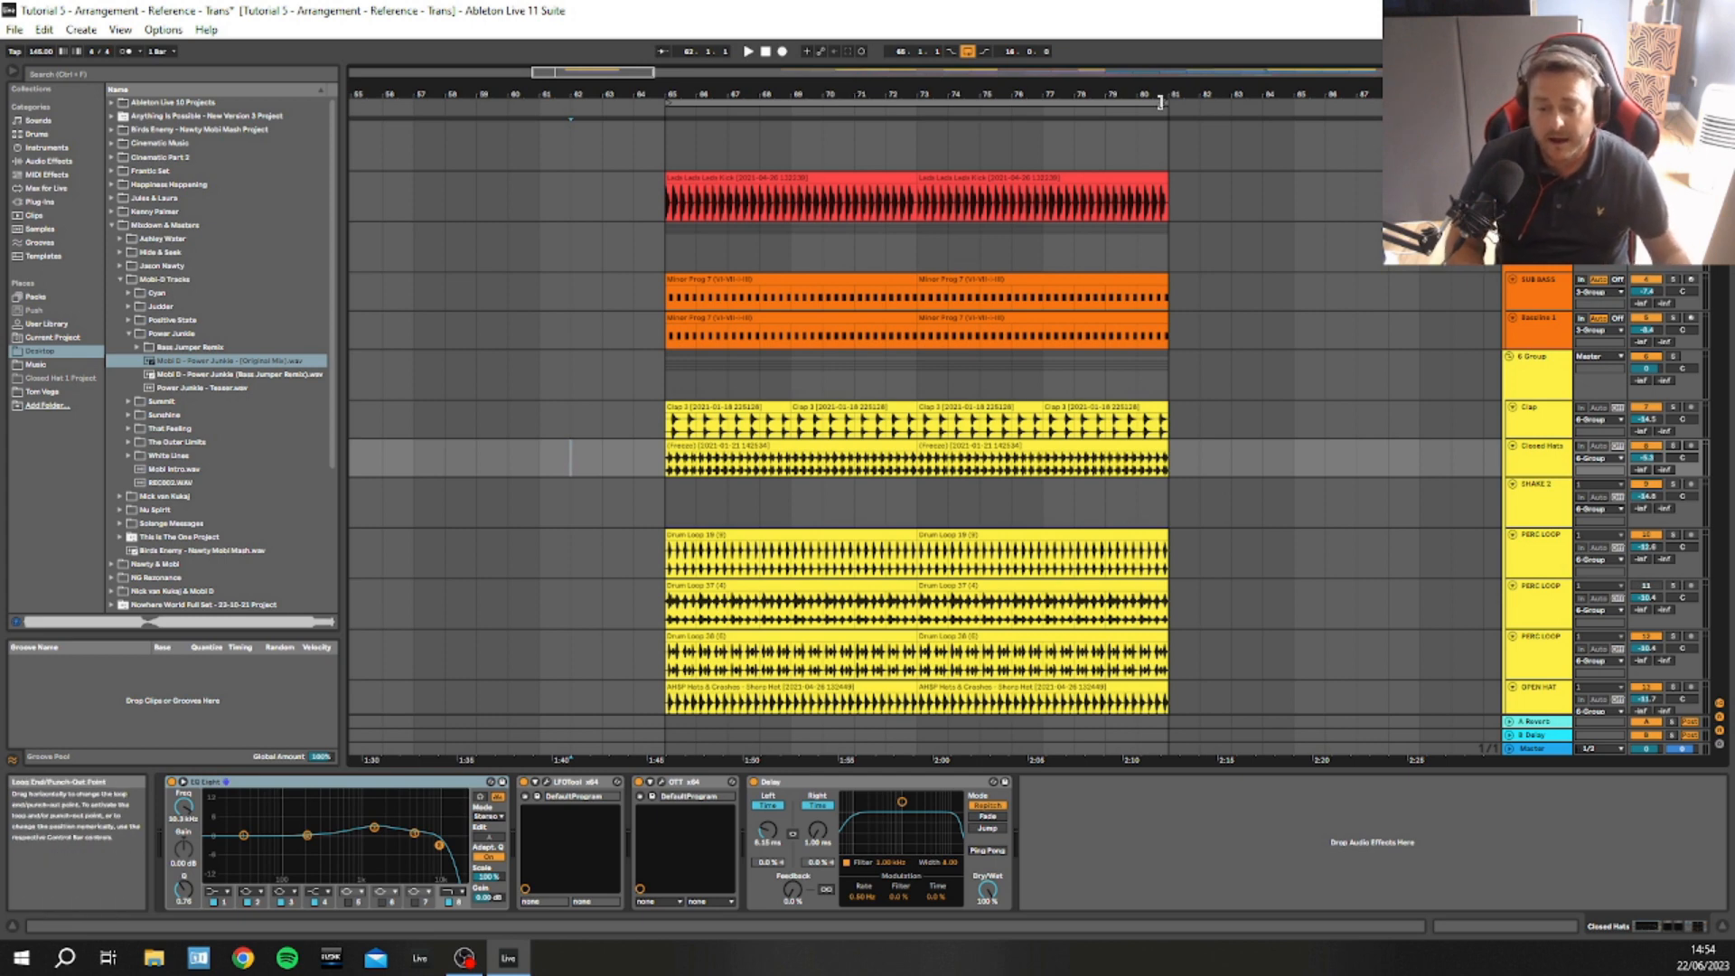
{"action": "left_click_drag", "start_coordinate": [1168, 102], "coordinate": [920, 115]}
{"action": "left_click", "coordinate": [945, 177]}
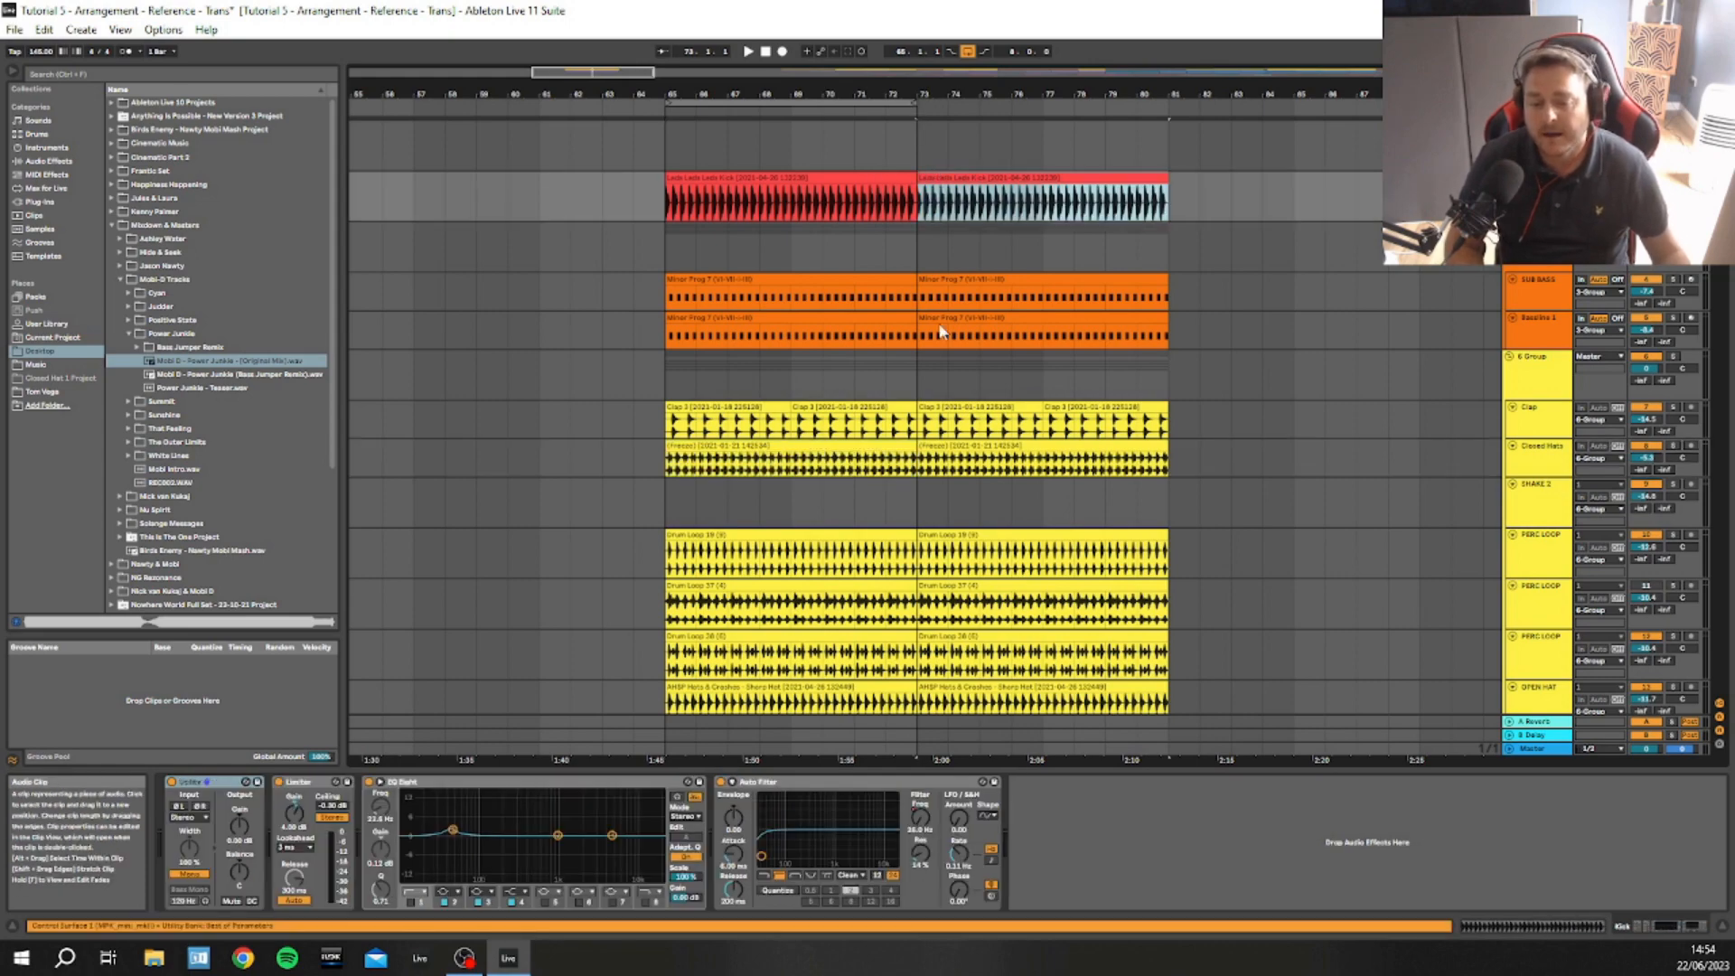
{"action": "scroll", "coordinate": [1326, 436], "scroll_direction": "down", "scroll_amount": 2}
{"action": "scroll", "coordinate": [1049, 432], "scroll_direction": "up", "scroll_amount": 2}
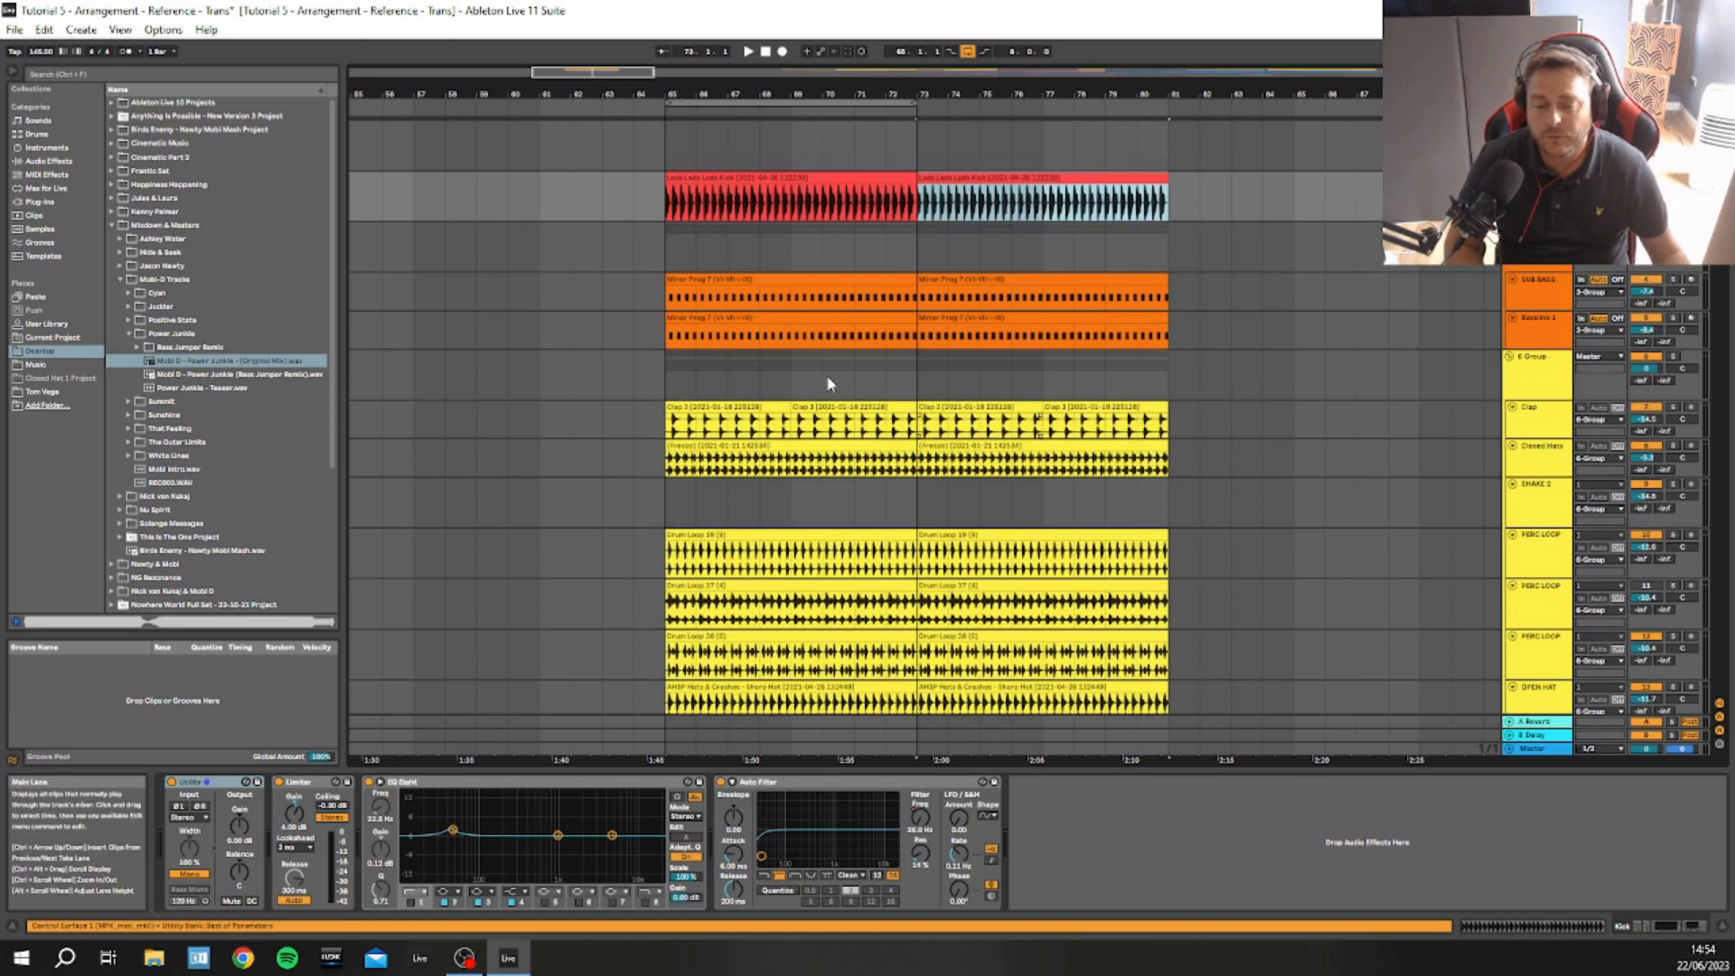
Play the eight-bar loop from bar 65, look through the drum, bass and synth tracks, and stop playback
{"action": "mouse_move", "coordinate": [788, 94]}
{"action": "left_mouse_down"}
{"action": "mouse_move", "coordinate": [792, 79]}
{"action": "mouse_move", "coordinate": [764, 73]}
{"action": "left_mouse_up"}
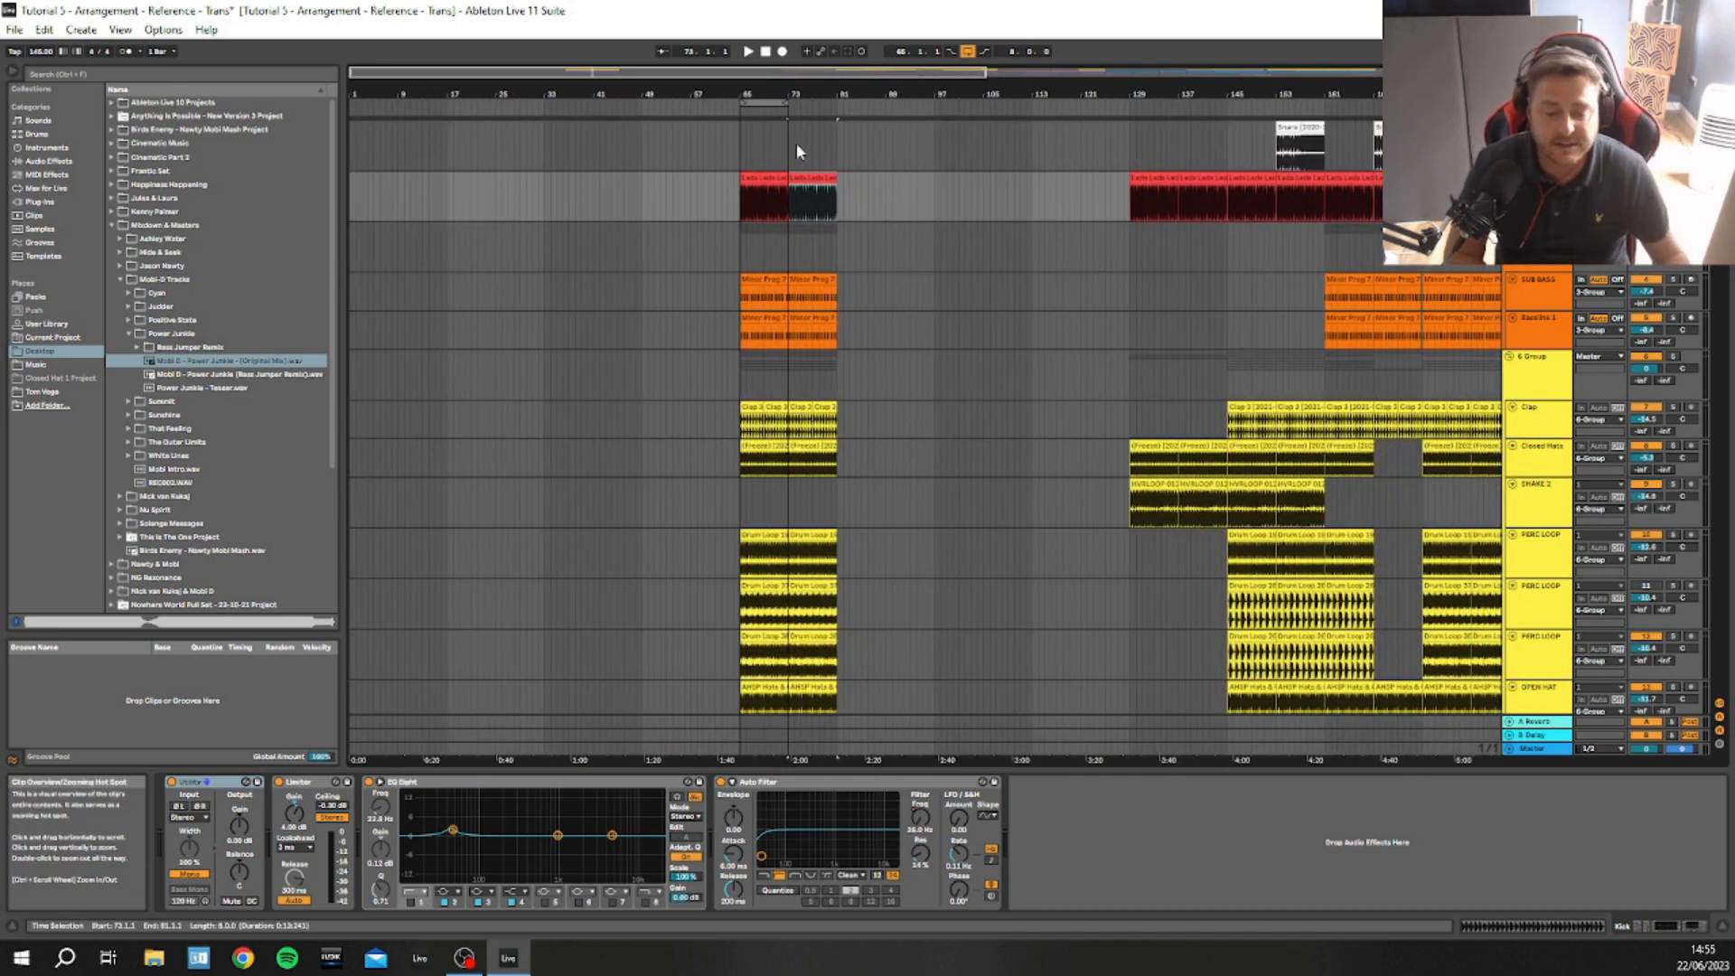
{"action": "left_click", "coordinate": [747, 151]}
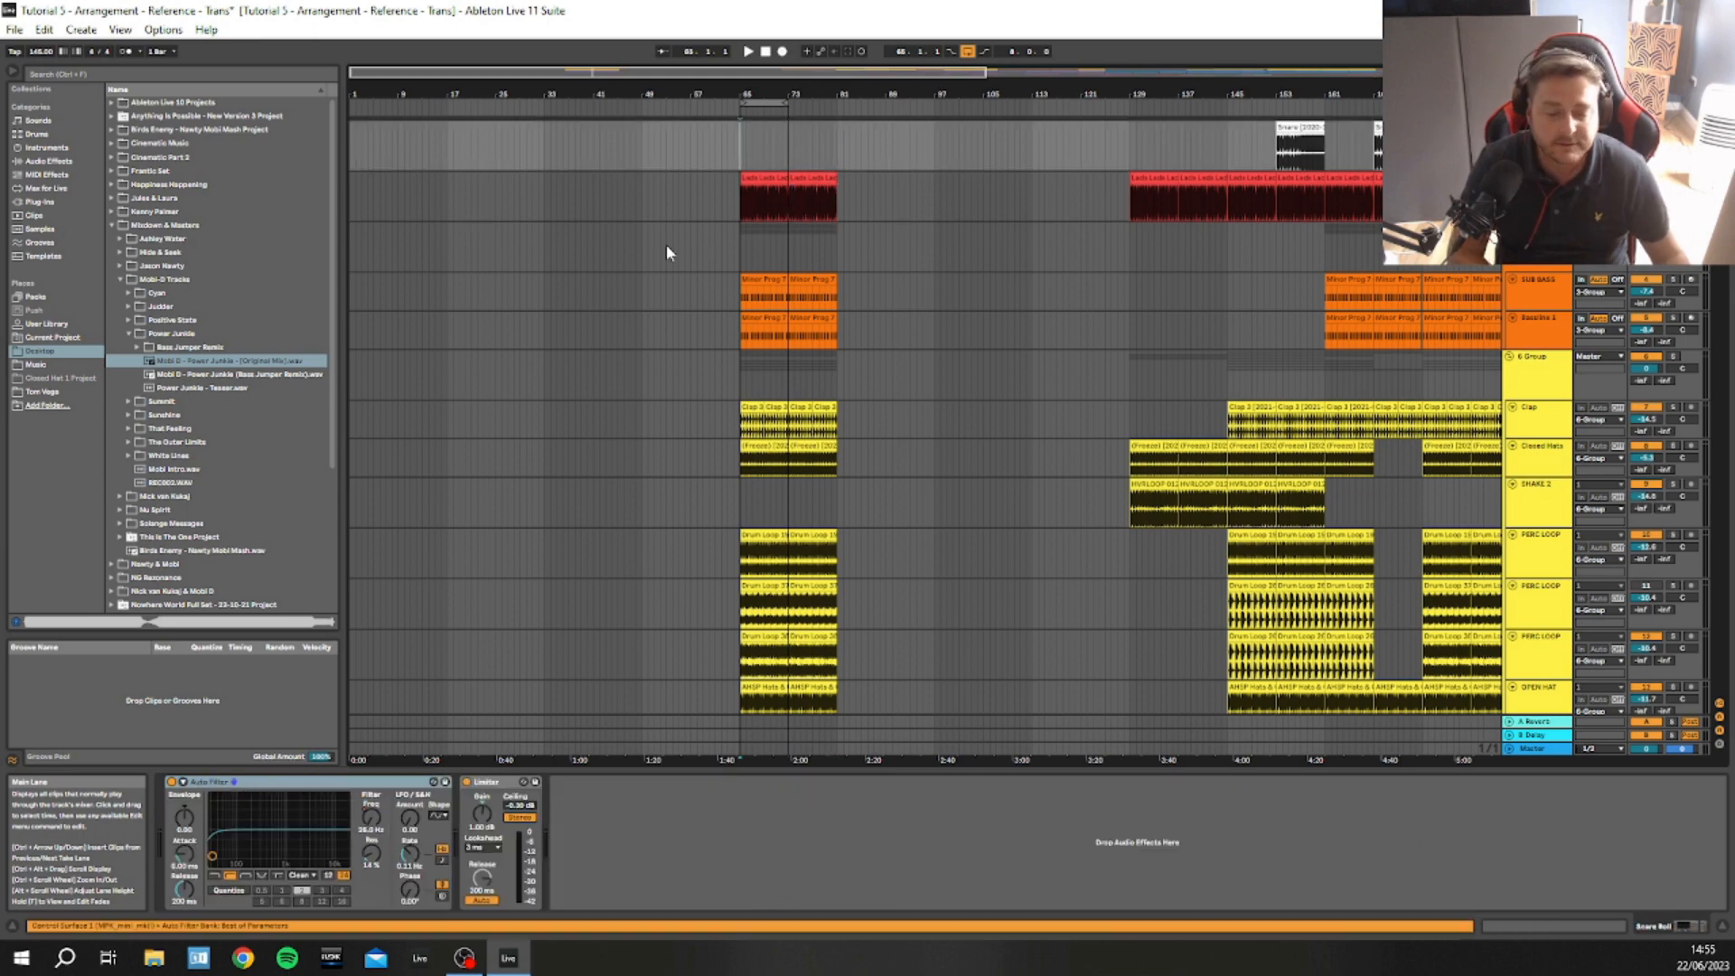
{"action": "key", "text": "space"}
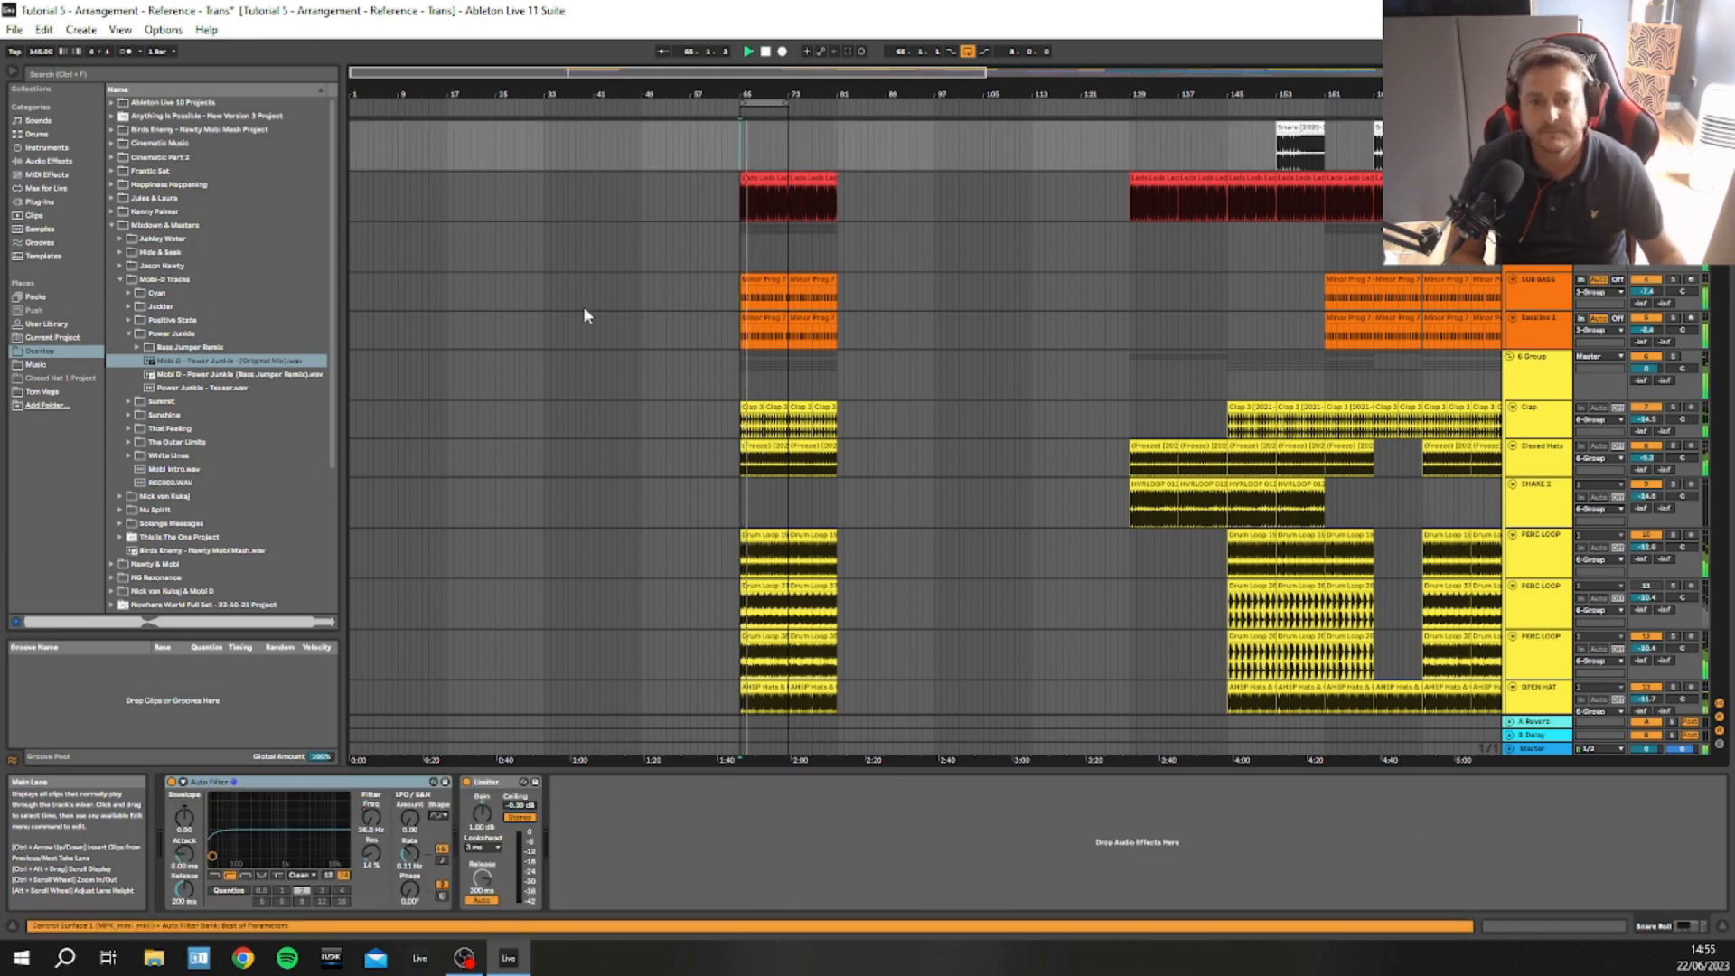
{"action": "left_click_drag", "start_coordinate": [1718, 181], "coordinate": [1710, 346]}
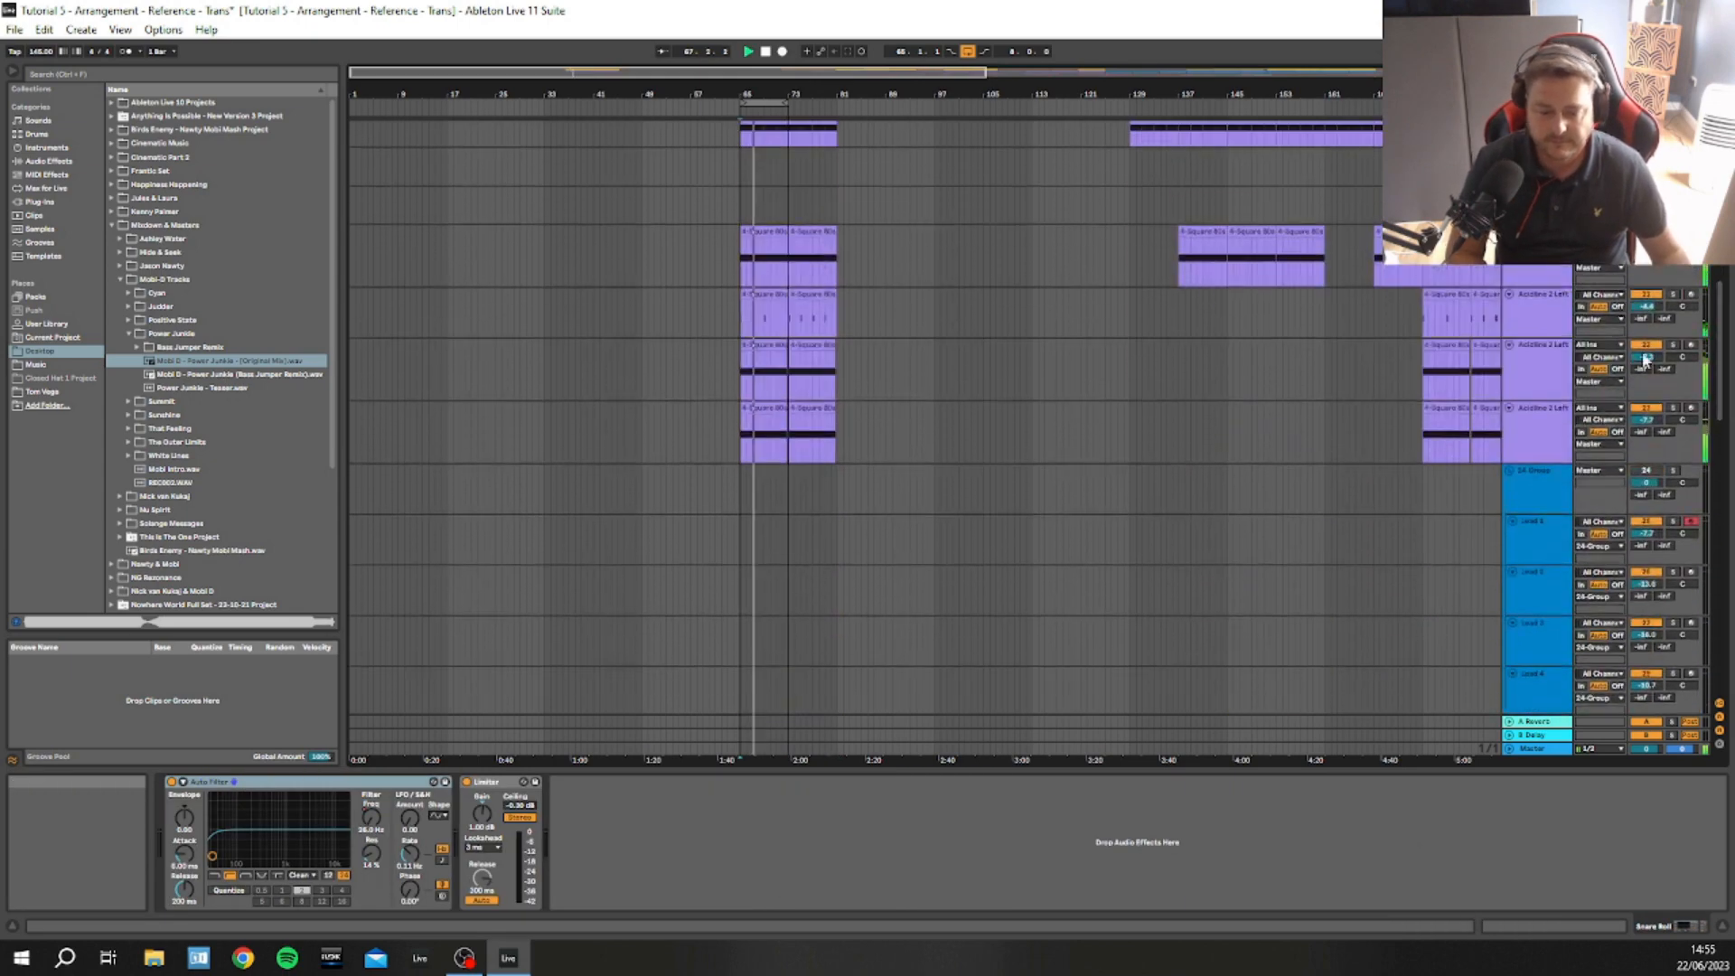
{"action": "left_click", "coordinate": [1646, 345]}
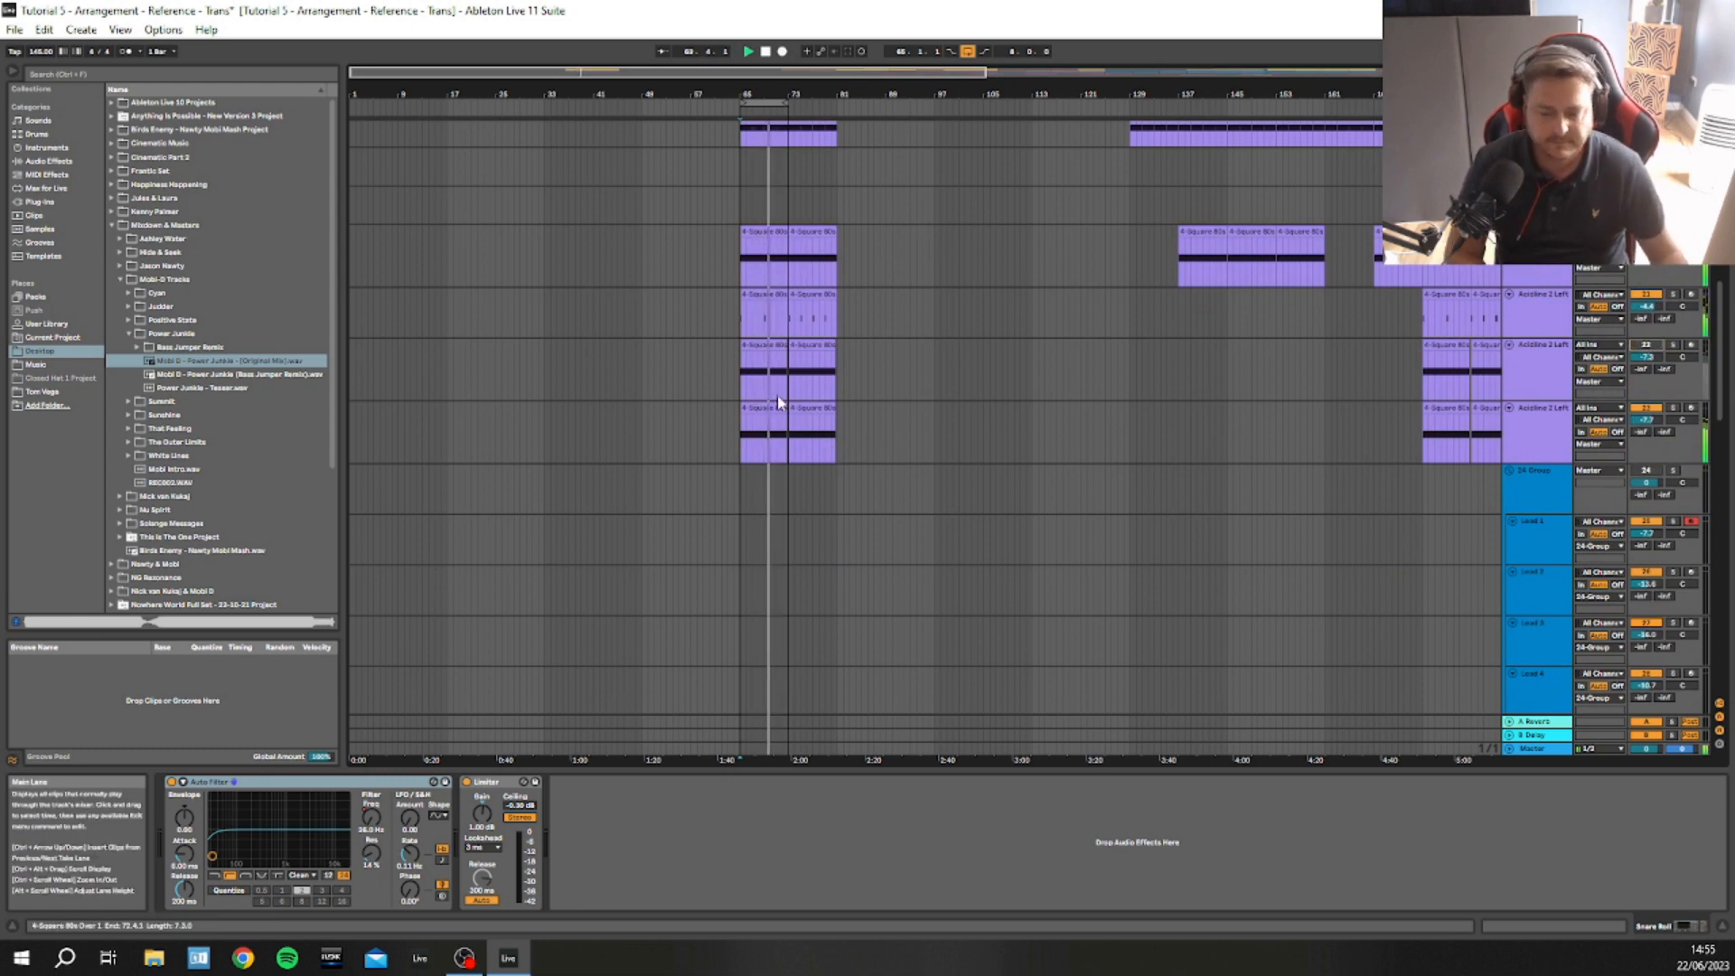
{"action": "scroll", "coordinate": [709, 398], "scroll_direction": "up", "scroll_amount": 4}
{"action": "scroll", "coordinate": [706, 404], "scroll_direction": "up", "scroll_amount": 8}
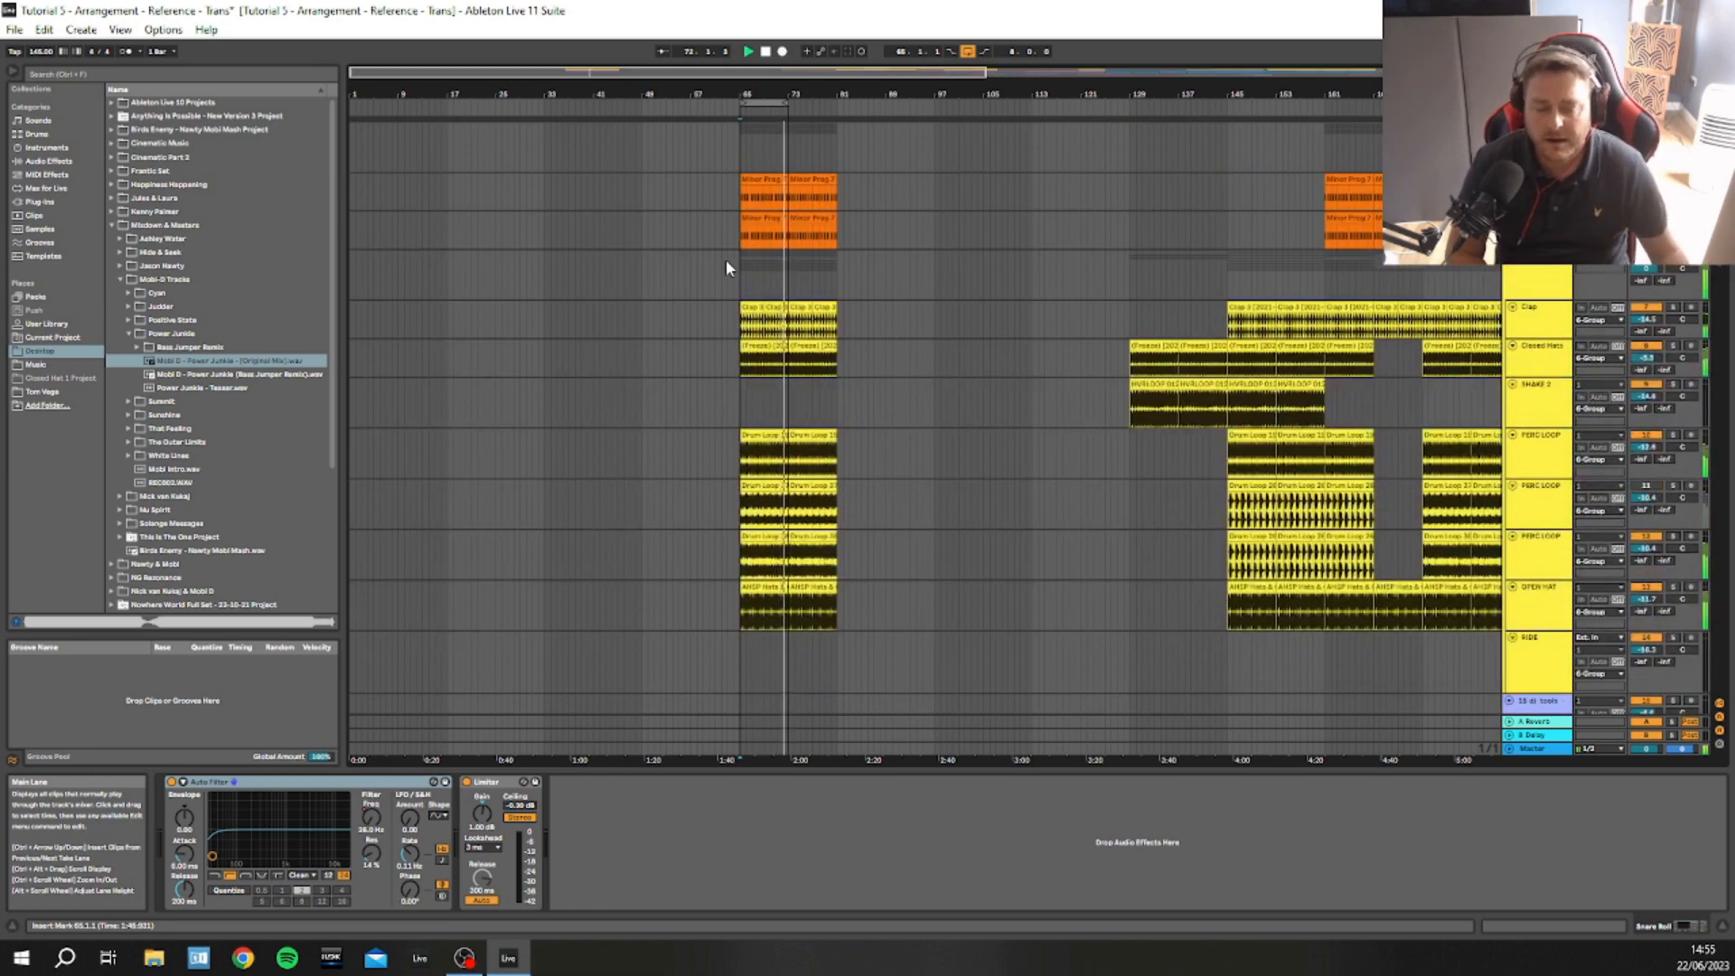
{"action": "left_click", "coordinate": [763, 52]}
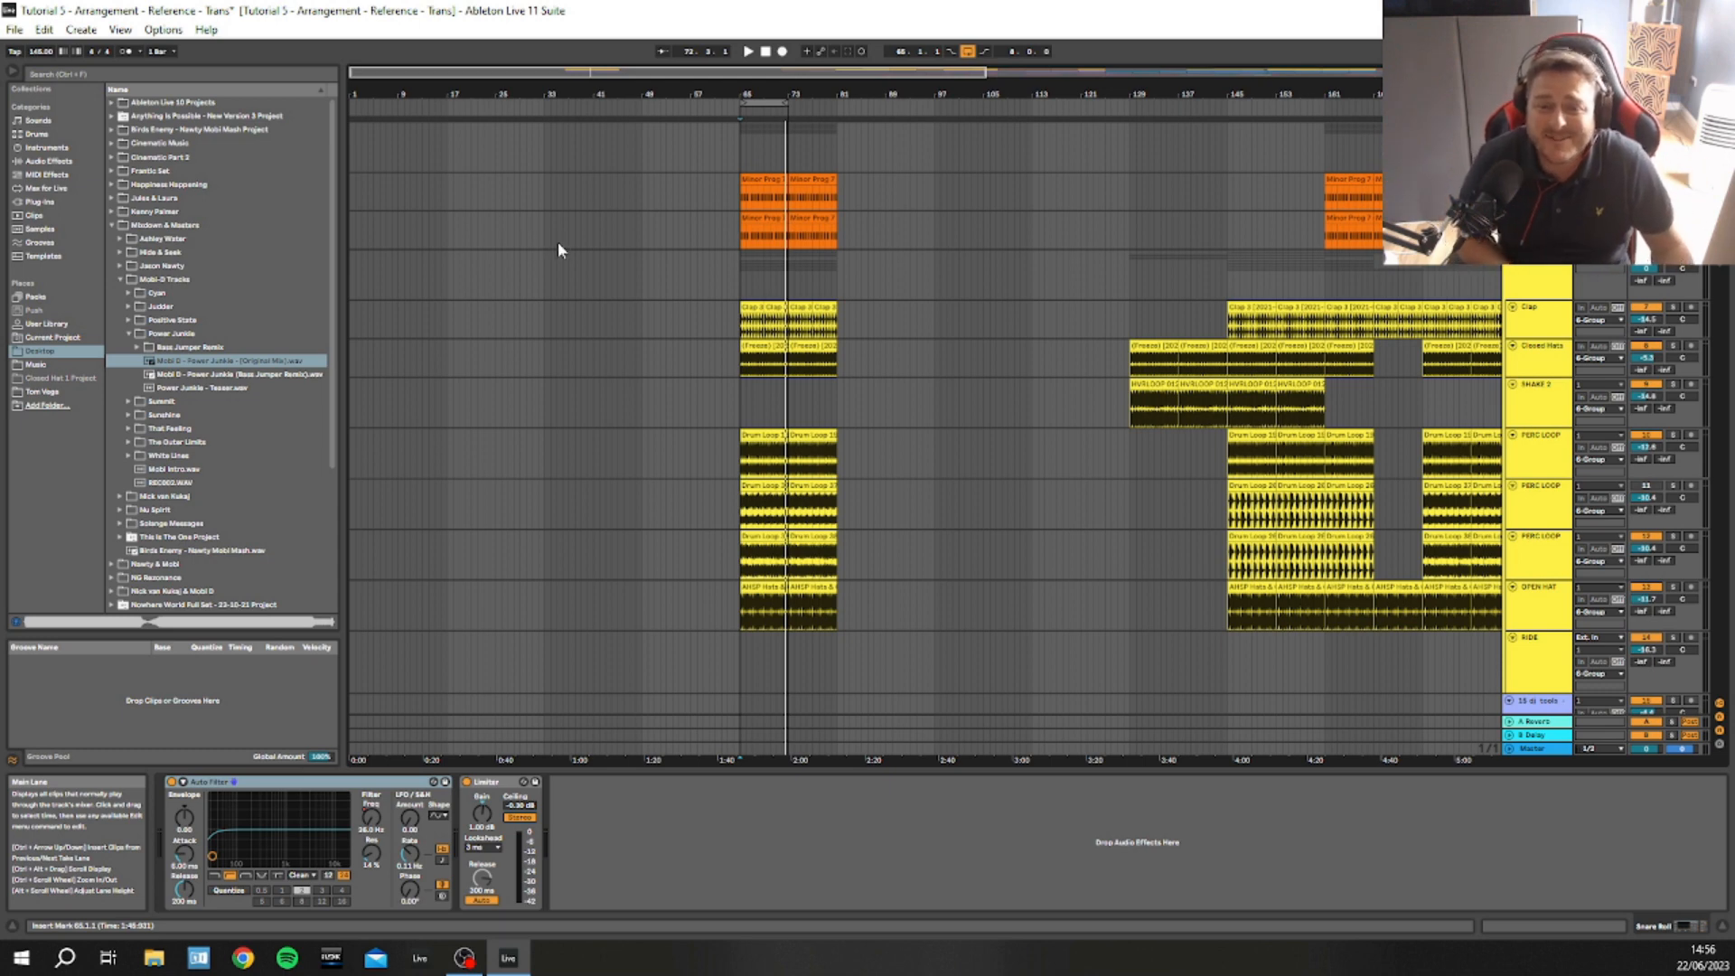
{"action": "mouse_move", "coordinate": [493, 89]}
{"action": "left_mouse_down"}
{"action": "mouse_move", "coordinate": [494, 113]}
{"action": "mouse_move", "coordinate": [527, 89]}
{"action": "left_mouse_up"}
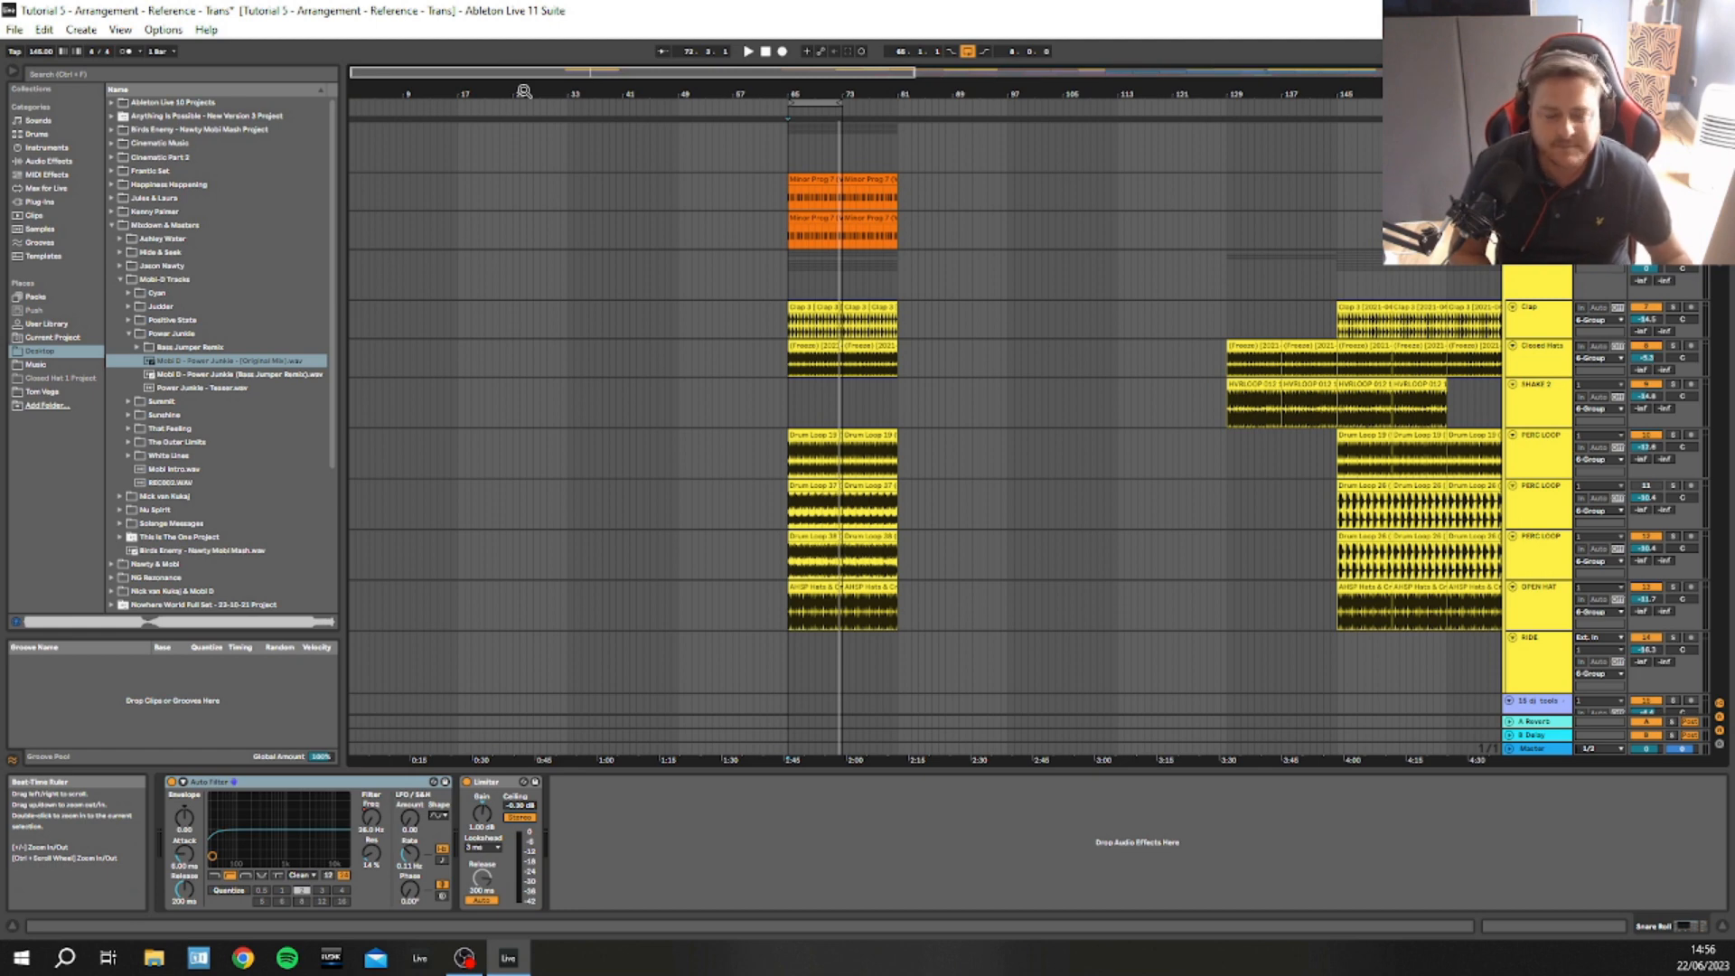
{"action": "left_click_drag", "start_coordinate": [524, 91], "coordinate": [474, 89]}
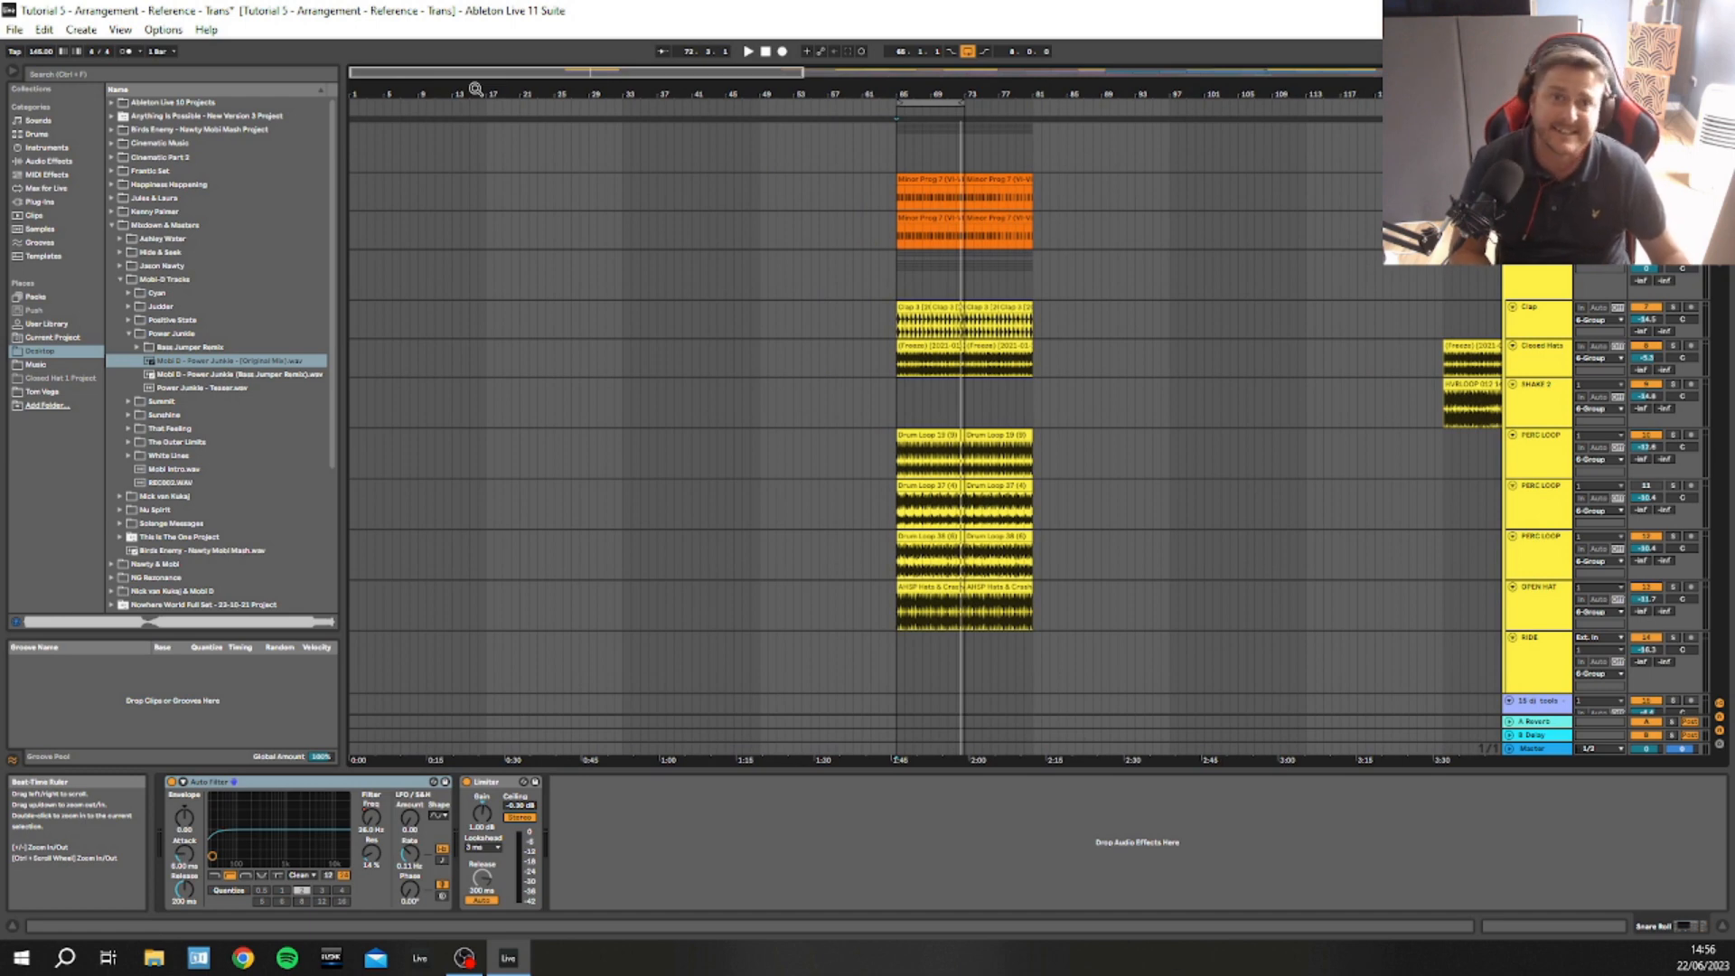
{"action": "left_click", "coordinate": [475, 89]}
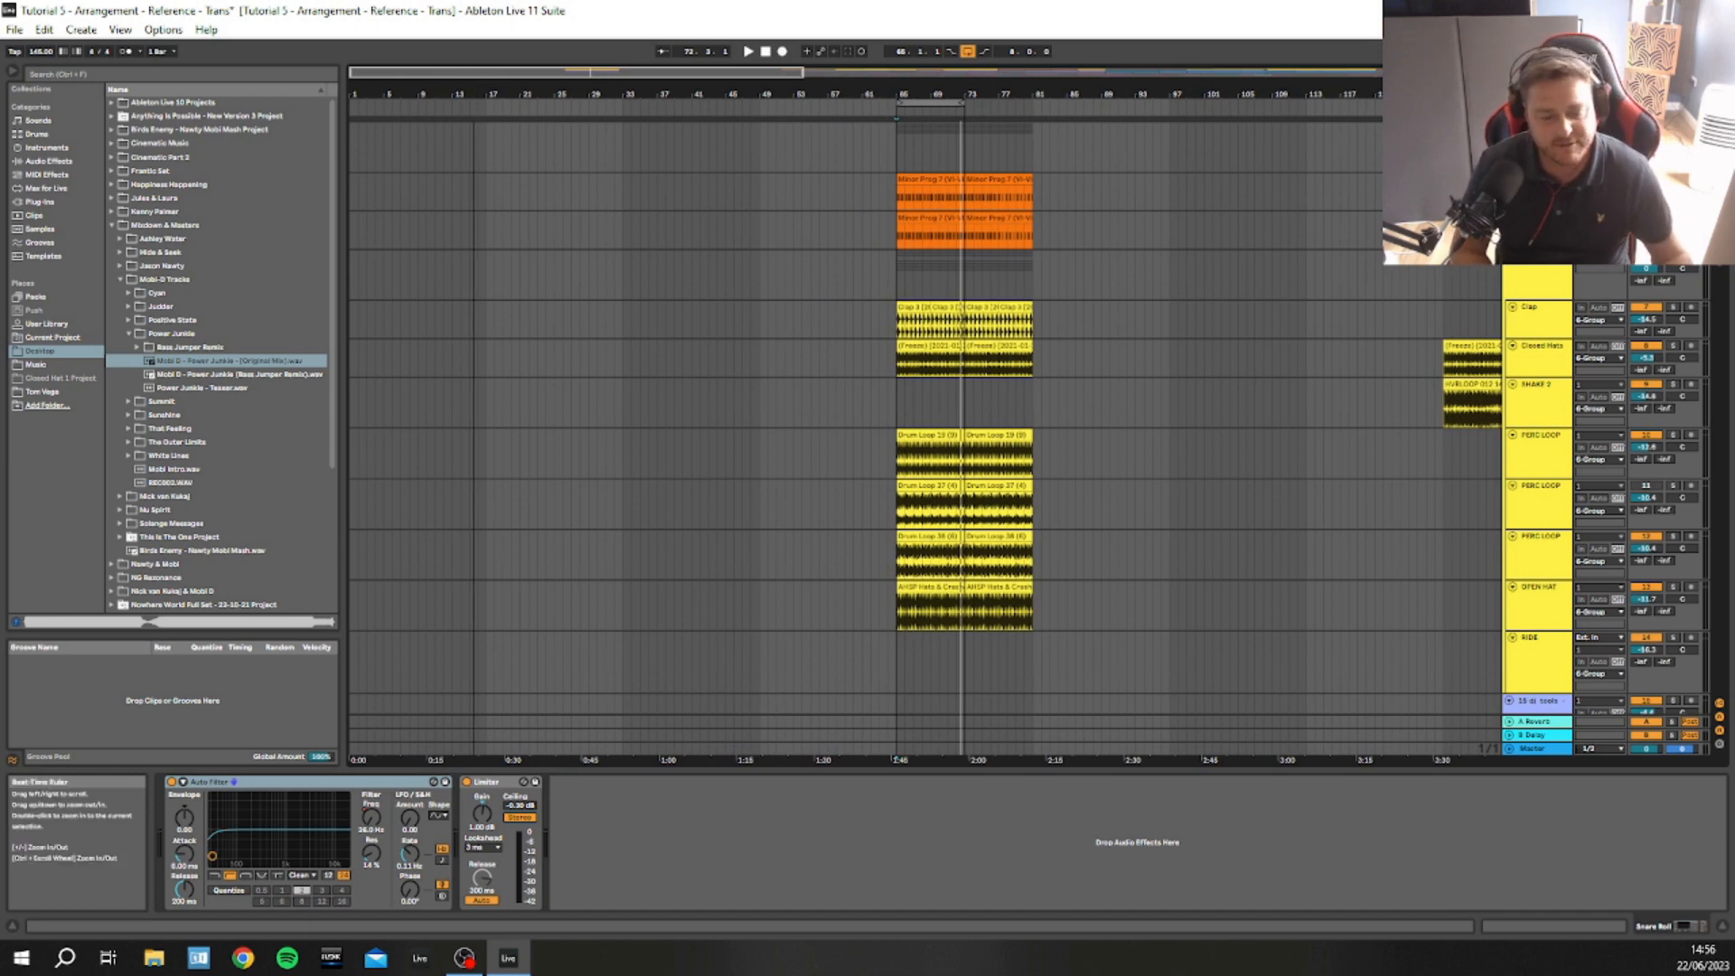
{"action": "left_click_drag", "start_coordinate": [474, 89], "coordinate": [483, 91]}
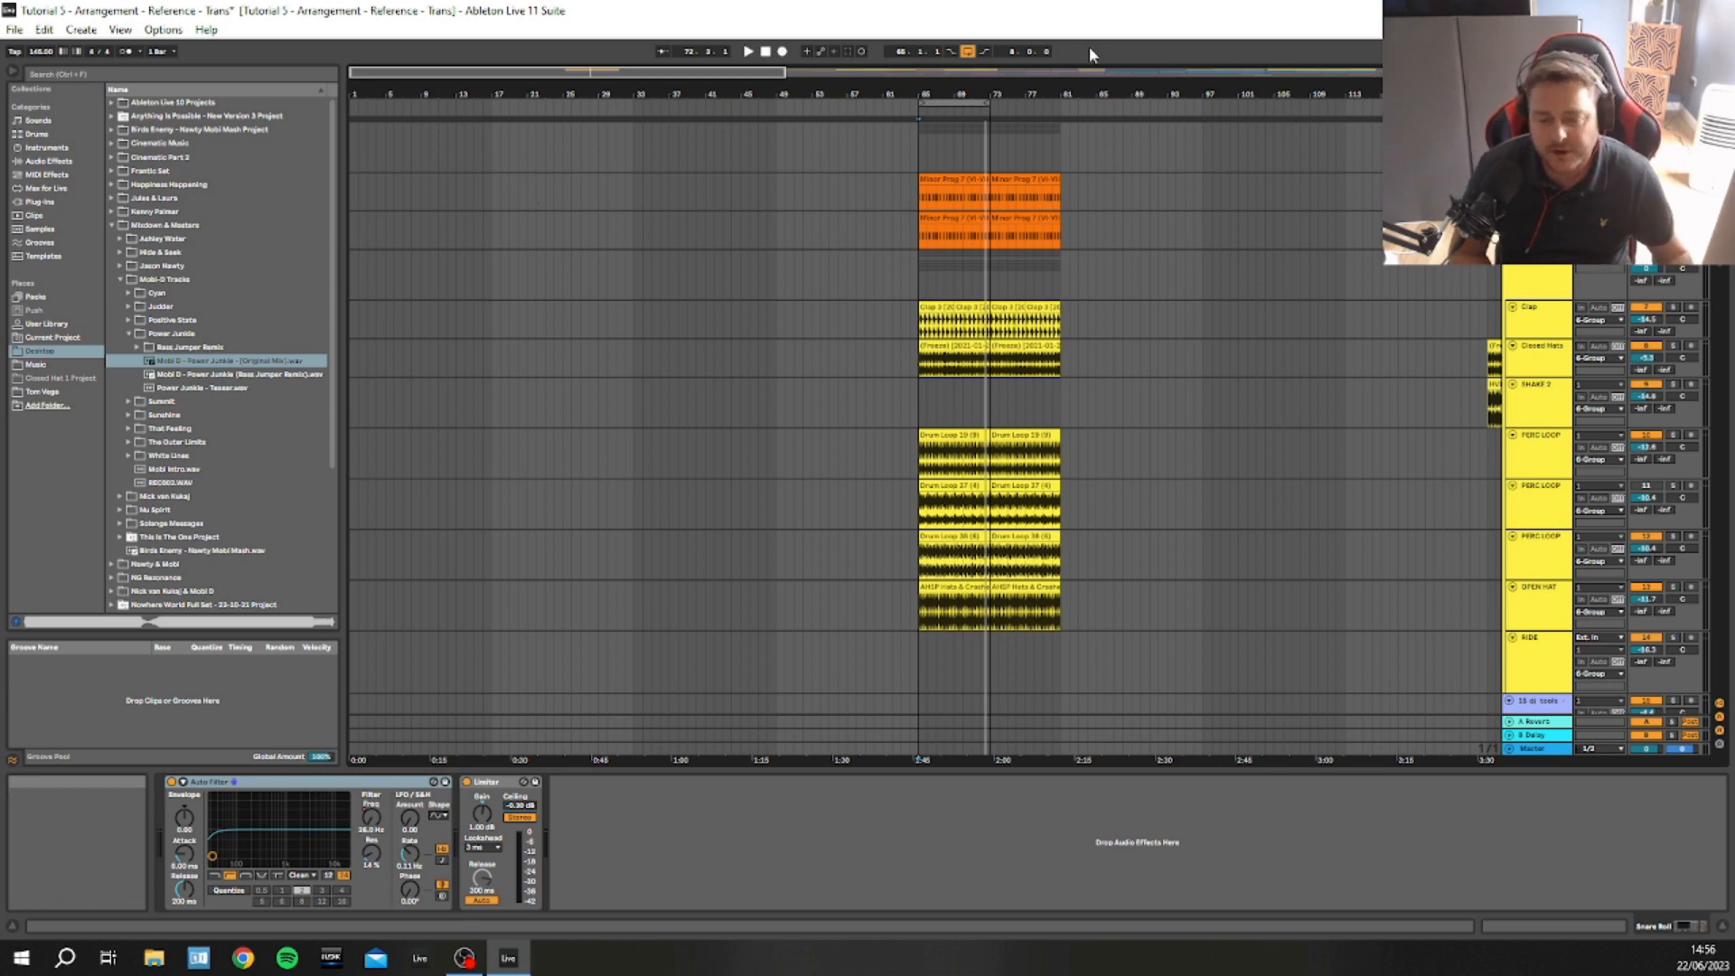
{"action": "left_click", "coordinate": [945, 181]}
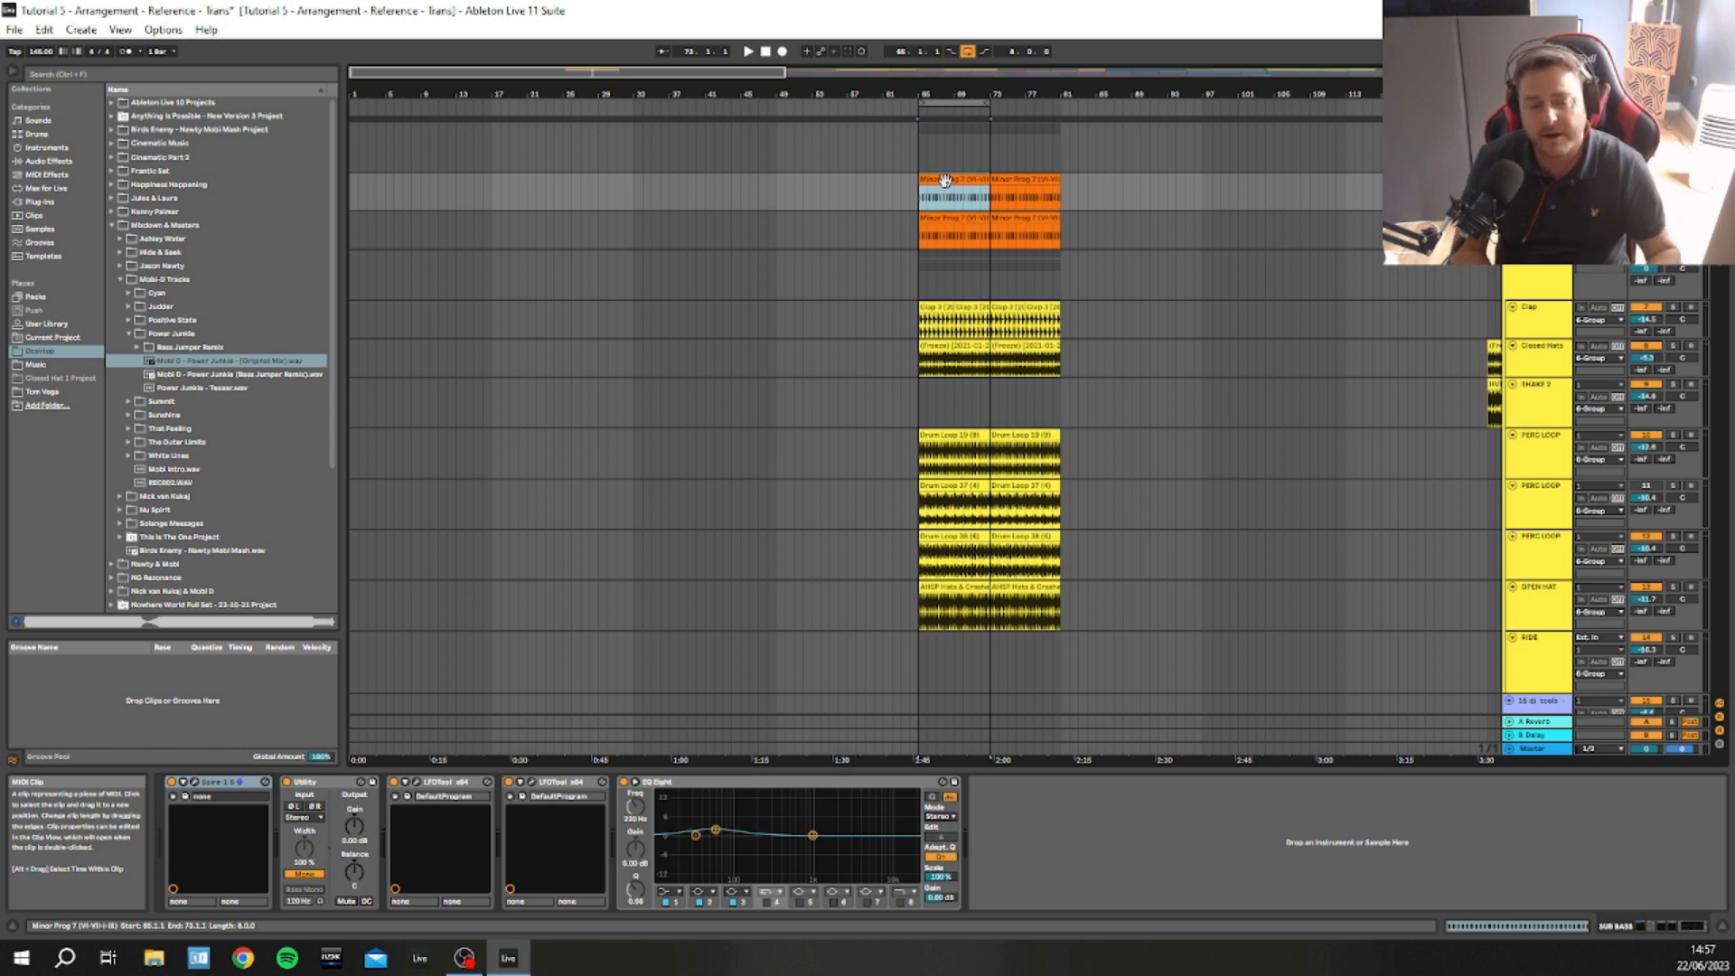
{"action": "left_click", "coordinate": [631, 190]}
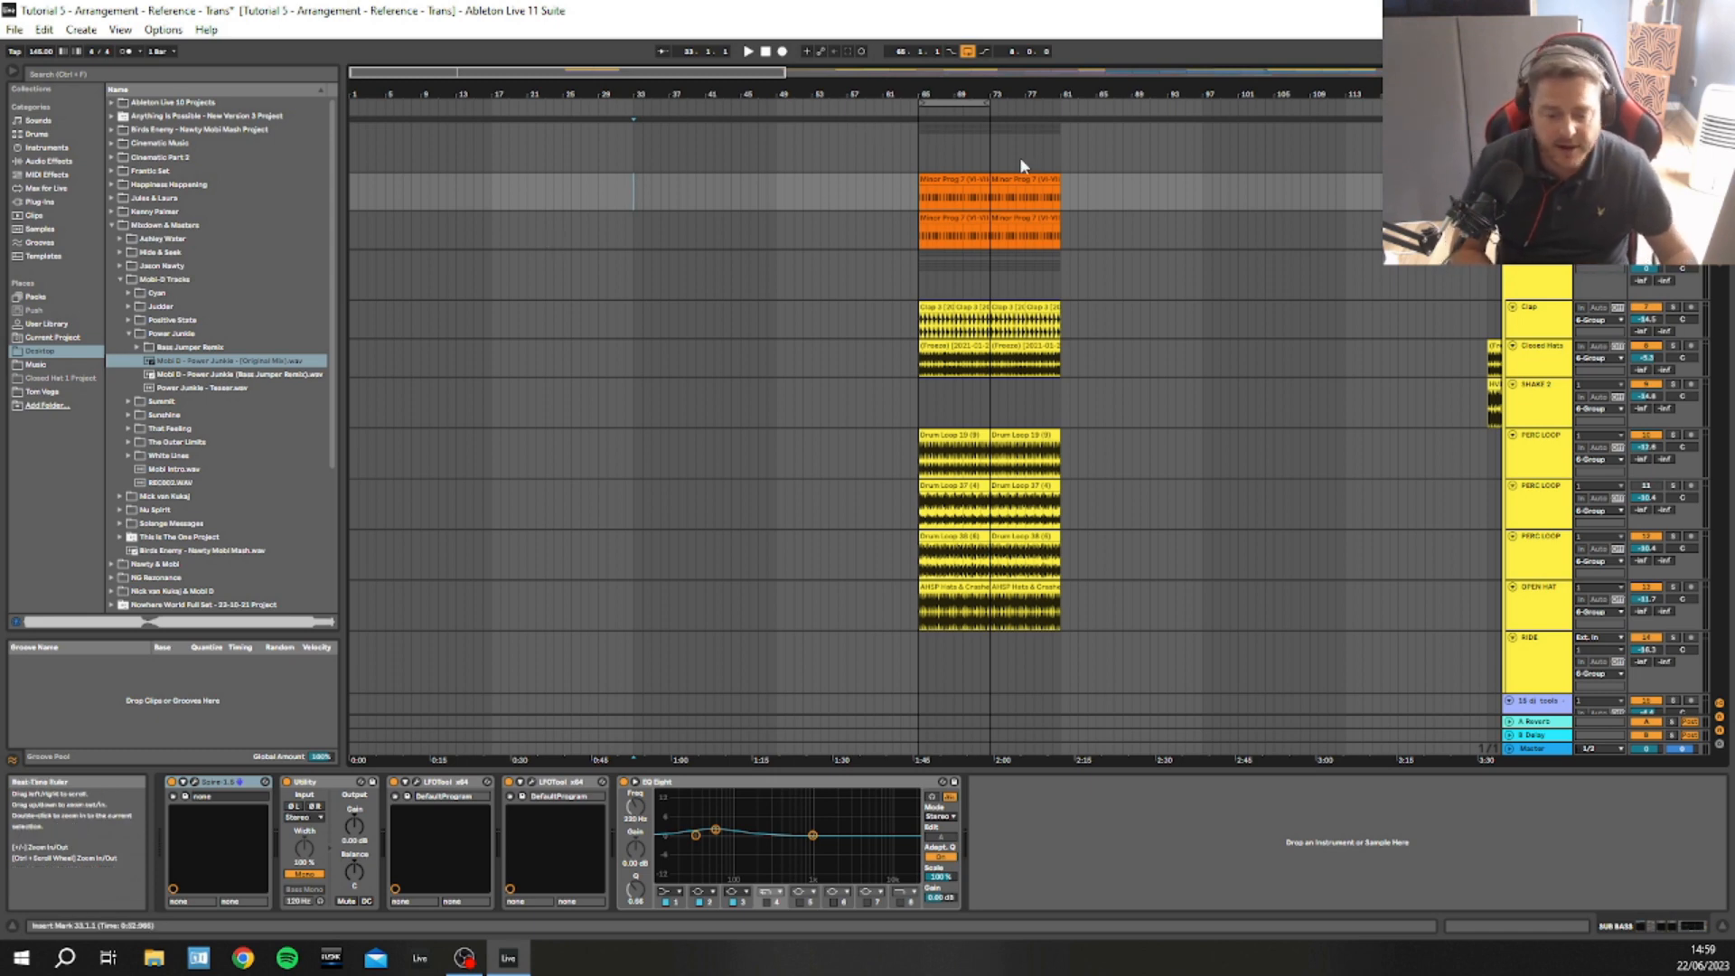
Insert a new audio track below the orange bass group
{"action": "left_click", "coordinate": [1539, 132]}
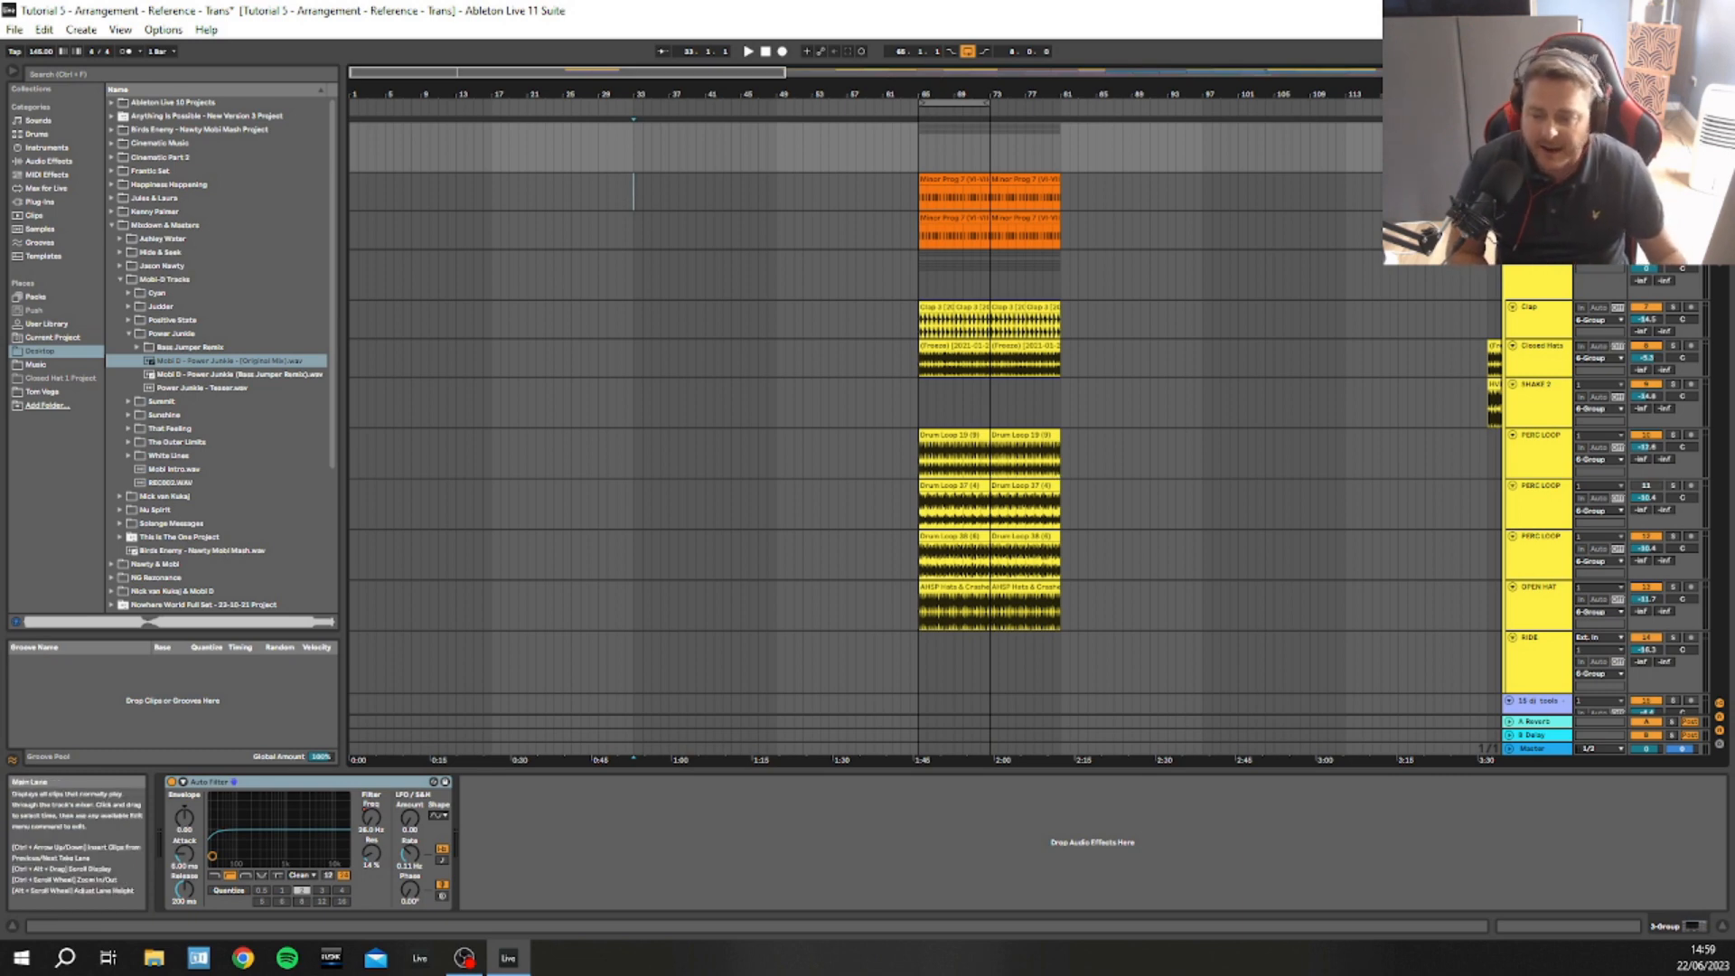
{"action": "right_click", "coordinate": [1516, 146]}
{"action": "left_click", "coordinate": [1349, 154]}
{"action": "left_click", "coordinate": [1347, 154]}
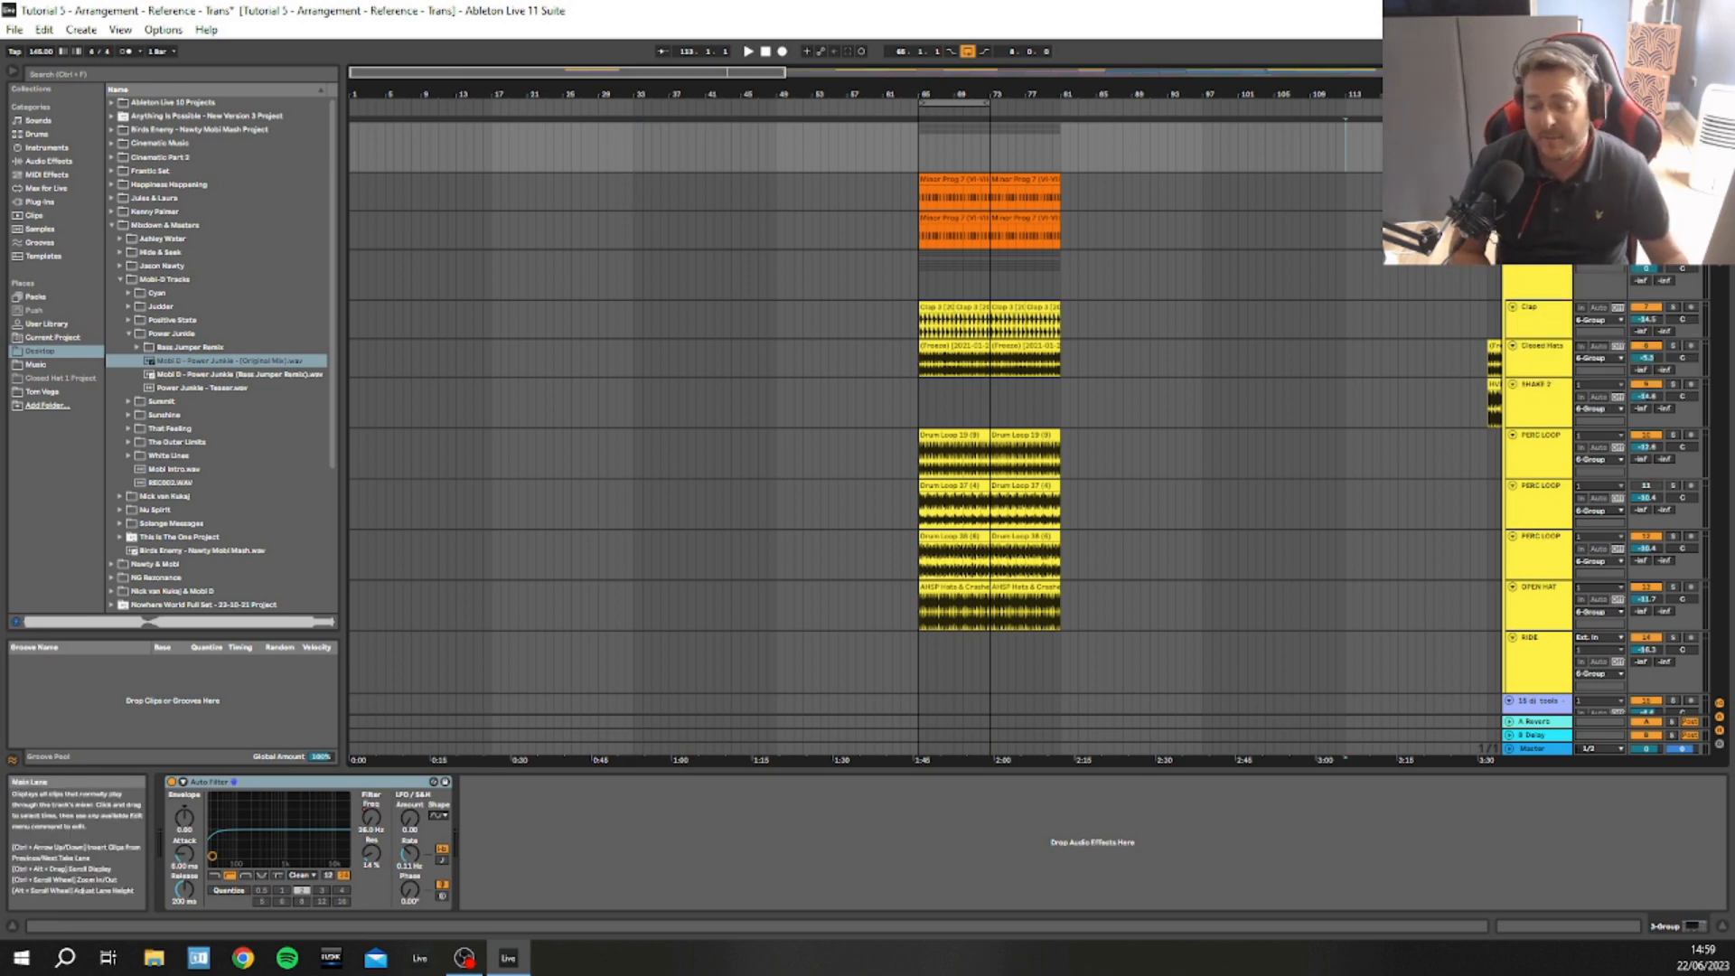
{"action": "right_click", "coordinate": [1541, 147]}
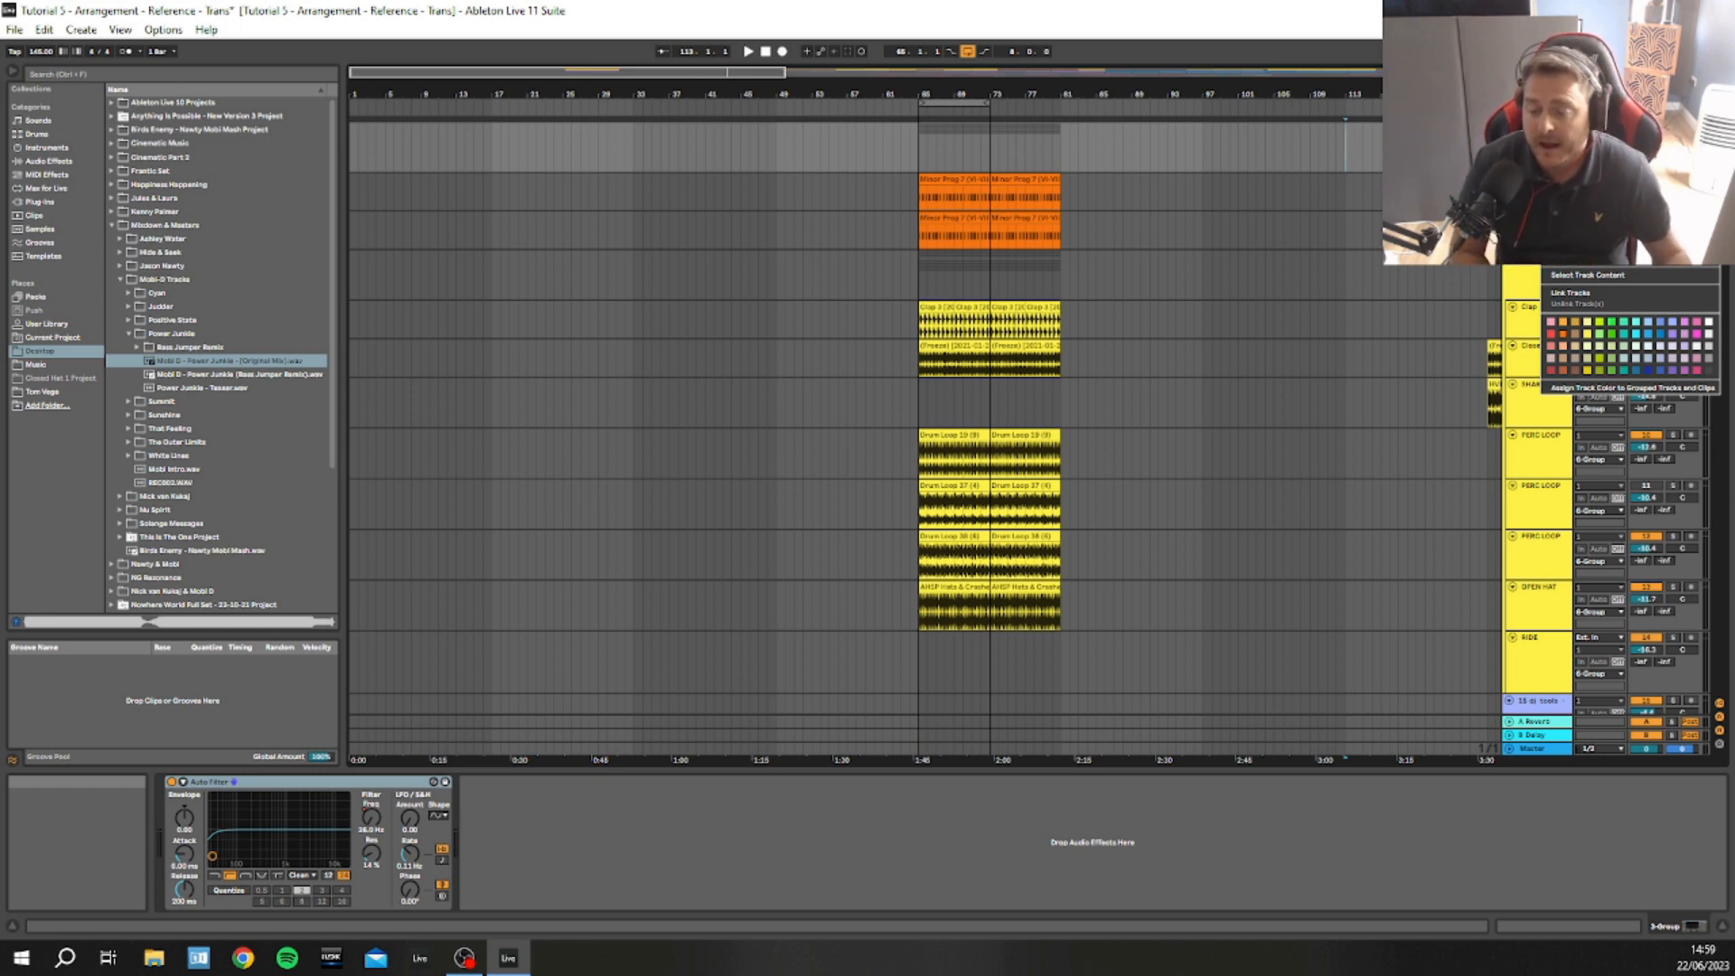
{"action": "left_click", "coordinate": [1584, 235]}
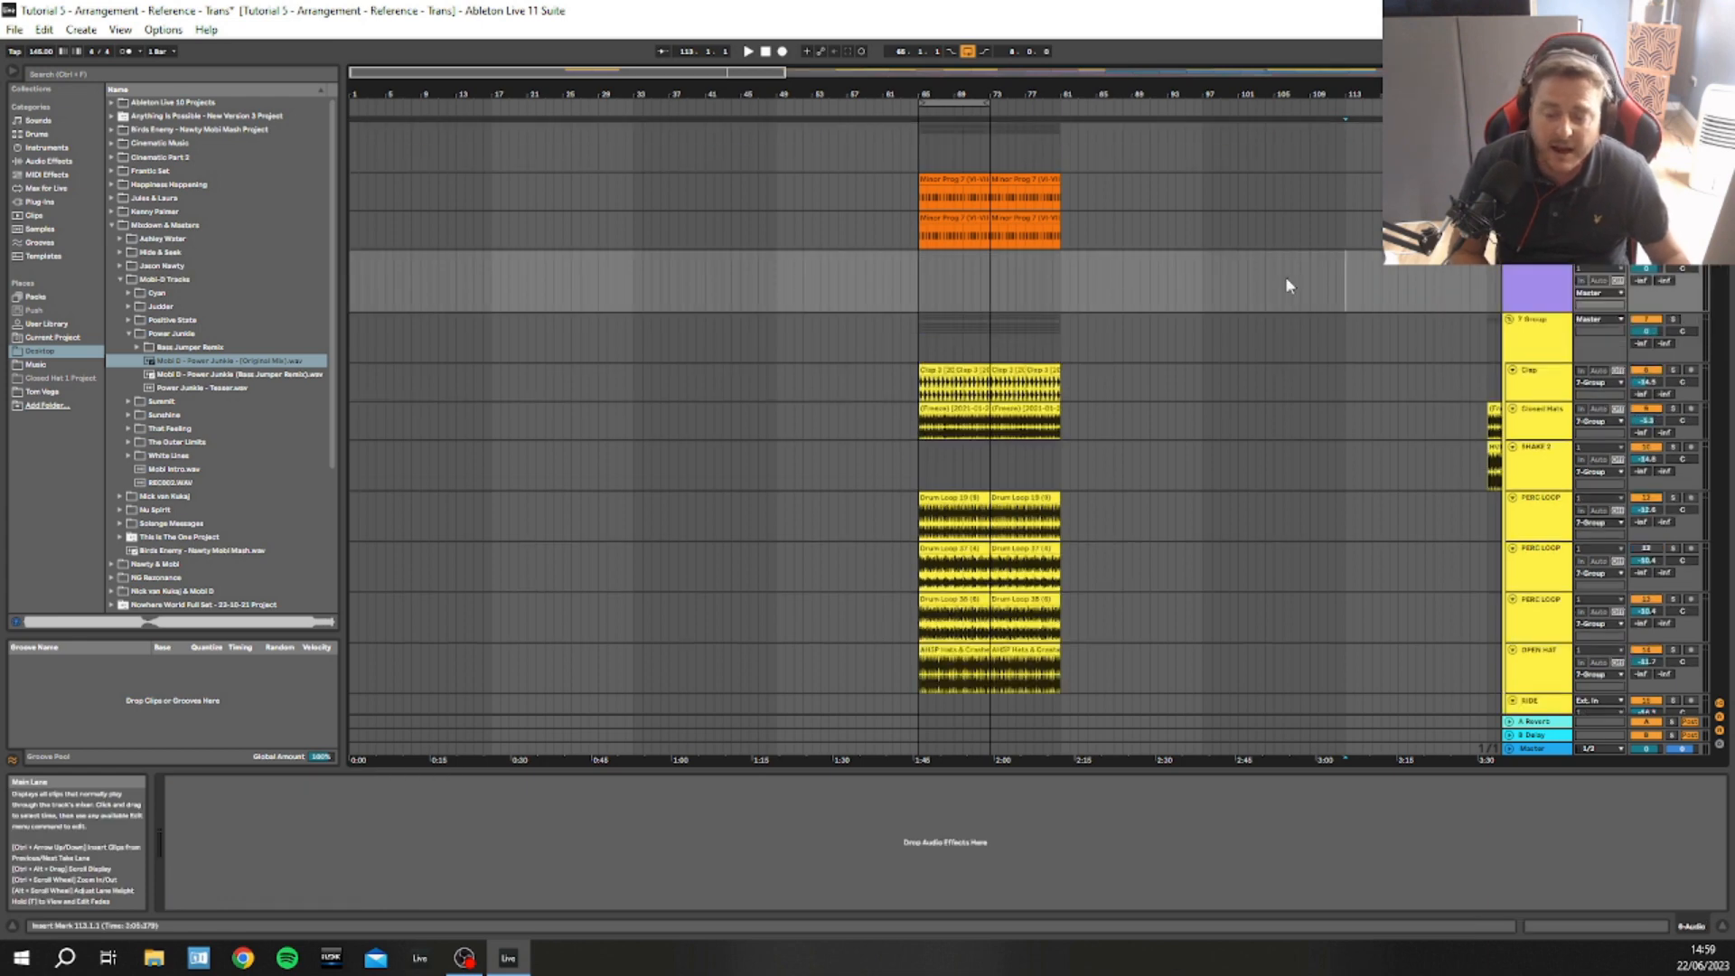
Move the new audio track to the top of the arrangement, above the kick track, and assign it a different track colour
{"action": "left_click", "coordinate": [1554, 278]}
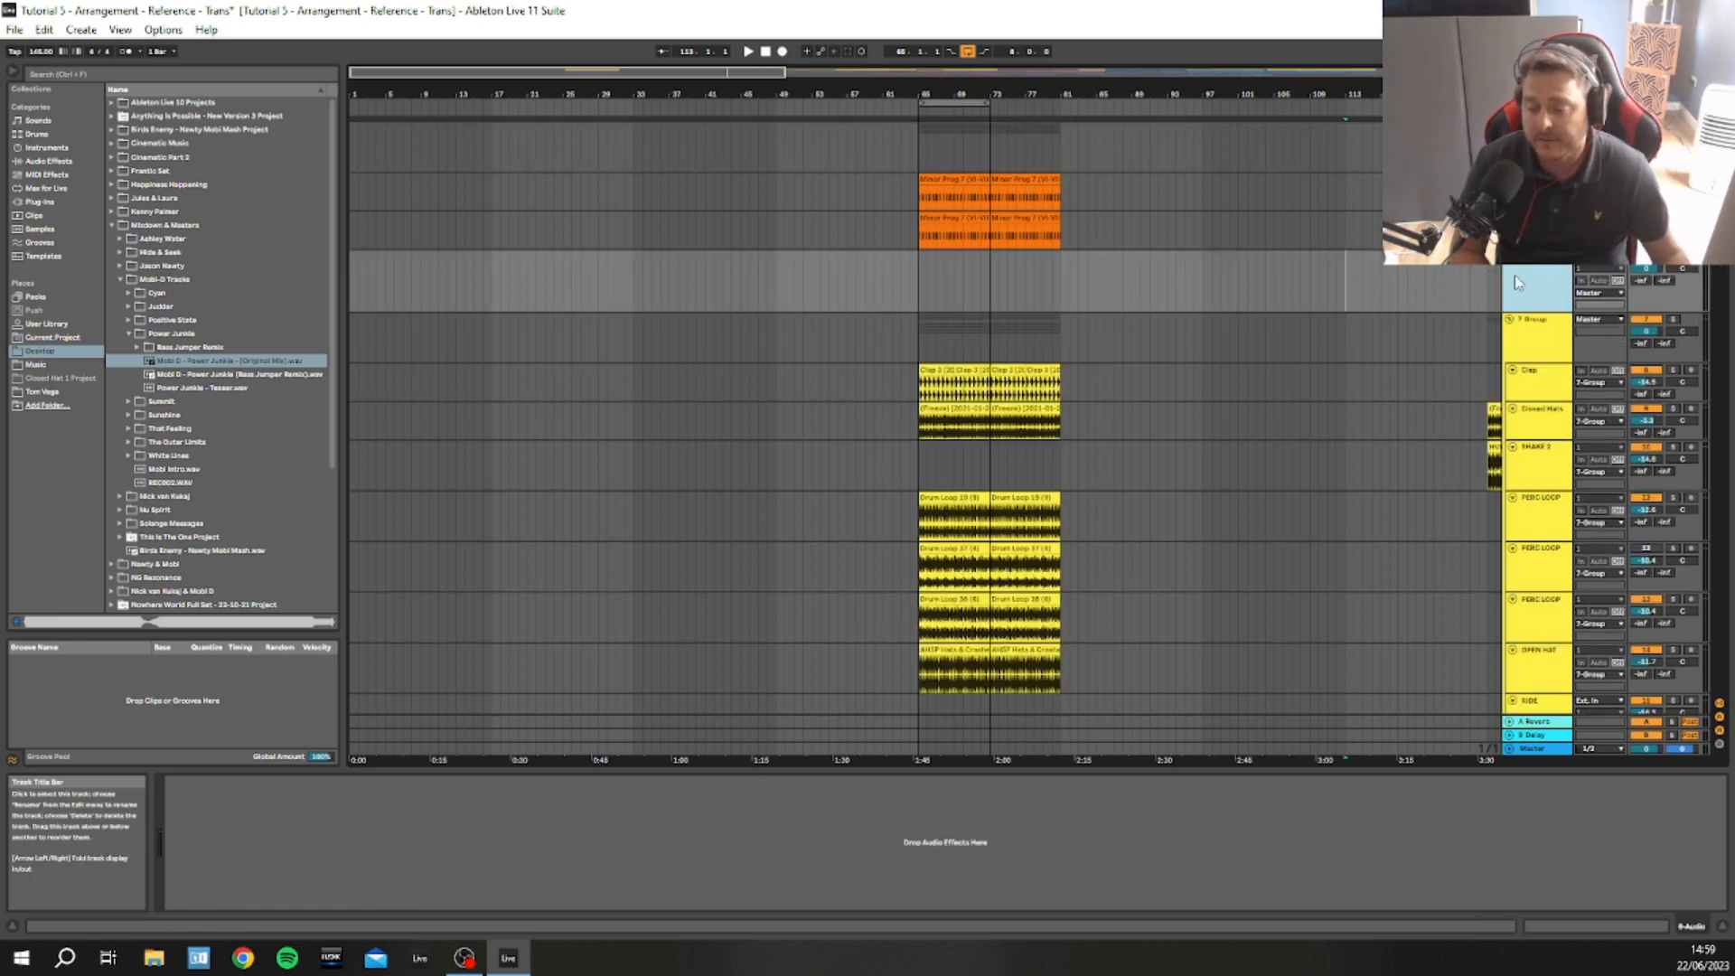
{"action": "left_click_drag", "start_coordinate": [1538, 287], "coordinate": [1538, 126]}
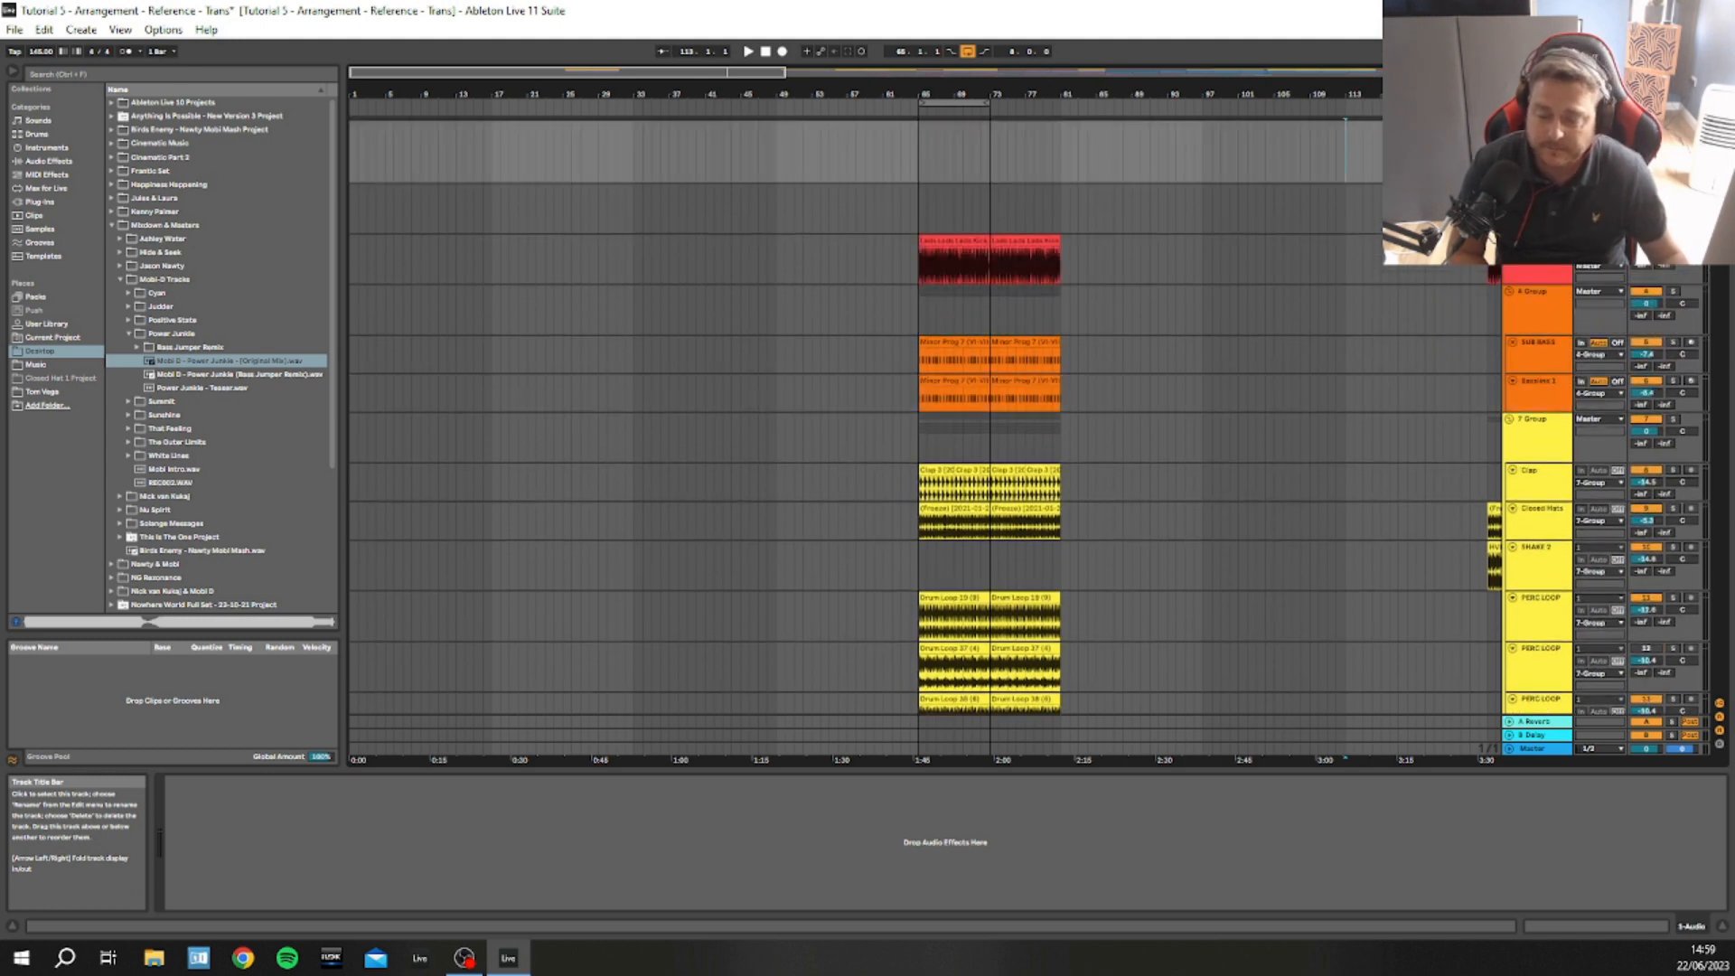
{"action": "right_click", "coordinate": [1535, 136]}
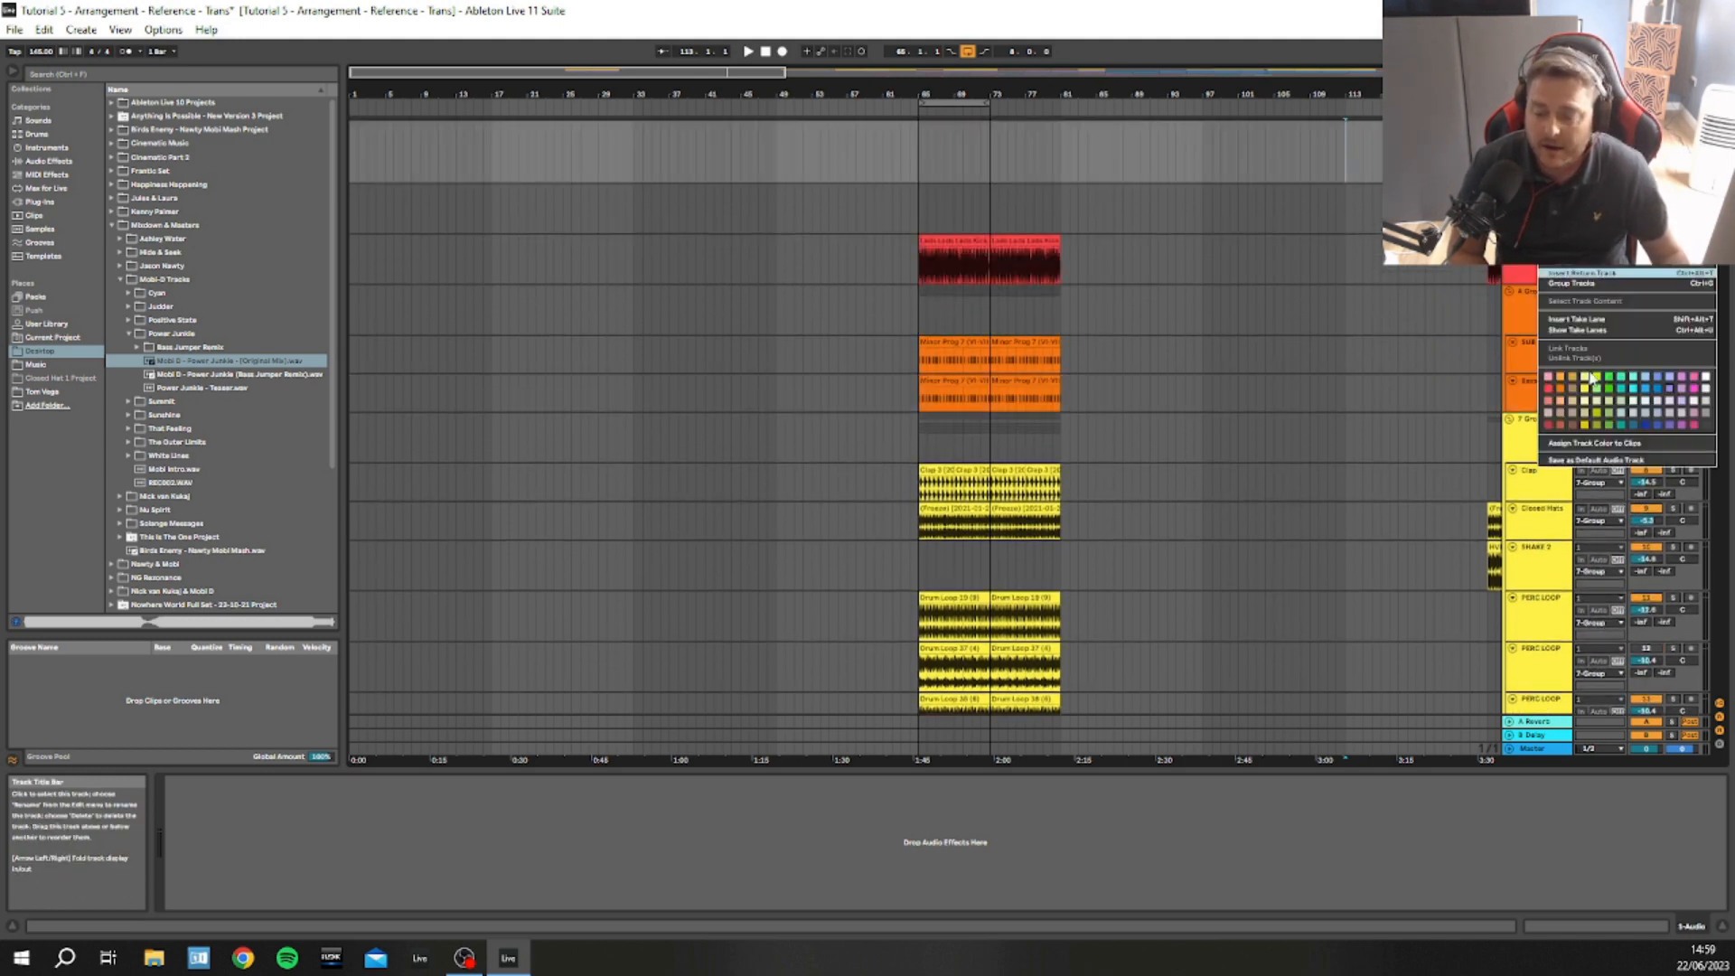
{"action": "left_click", "coordinate": [1678, 423]}
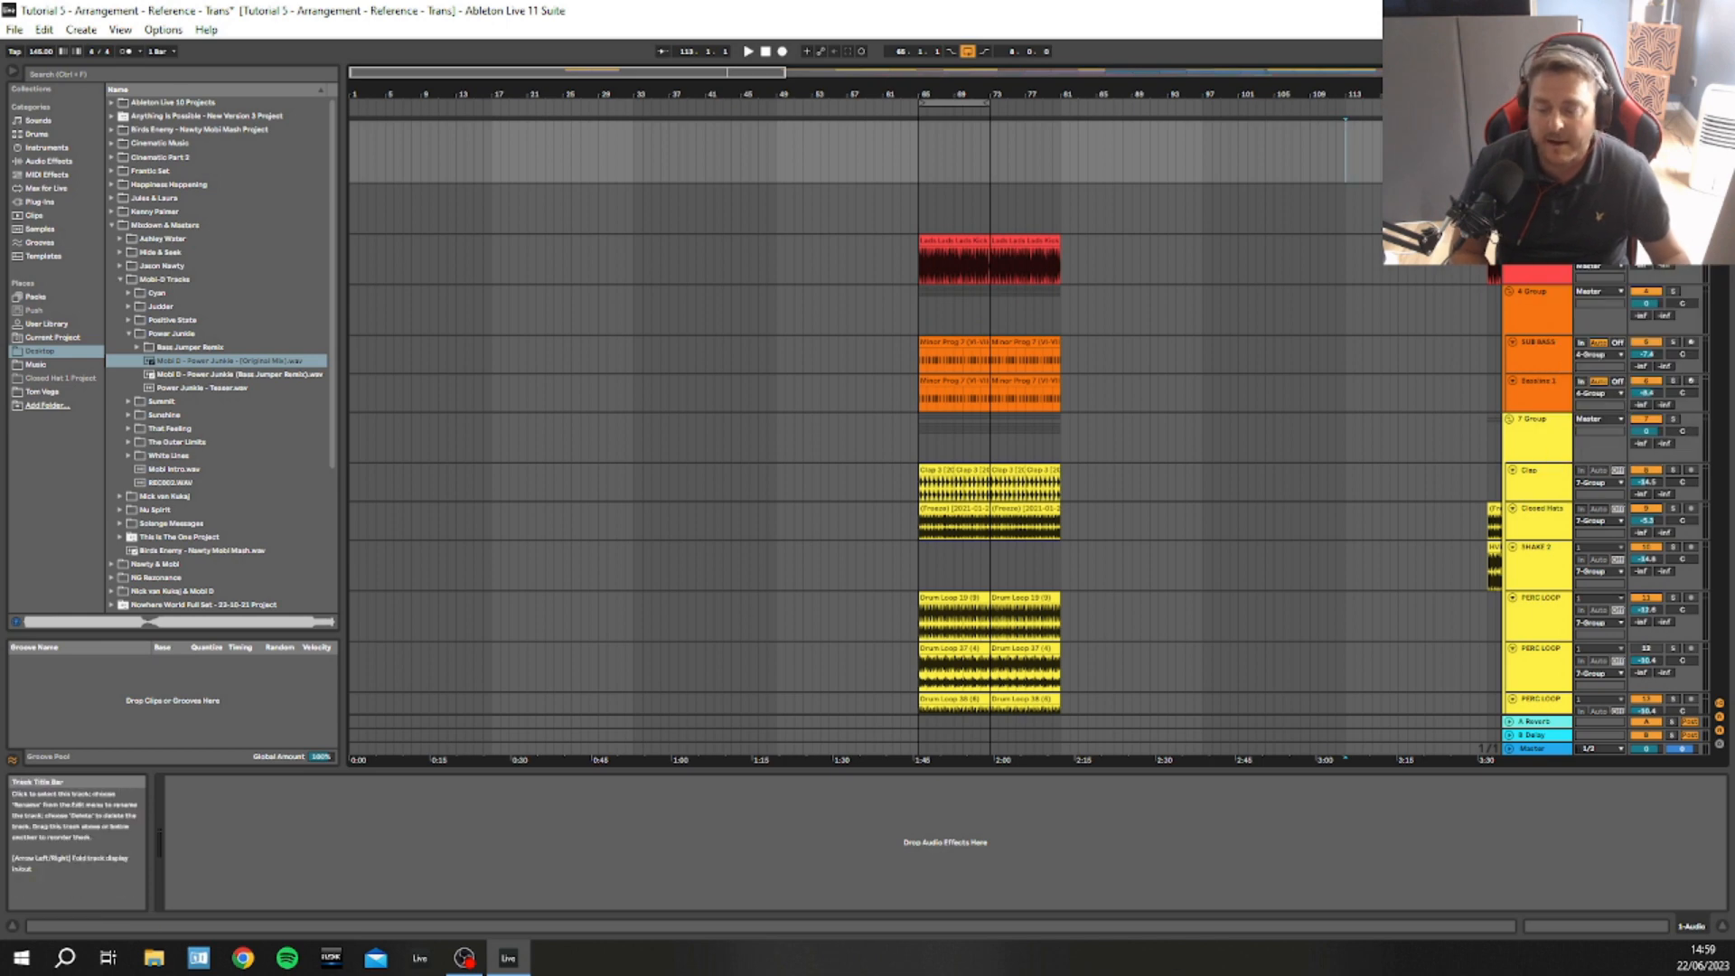
{"action": "left_click", "coordinate": [911, 150]}
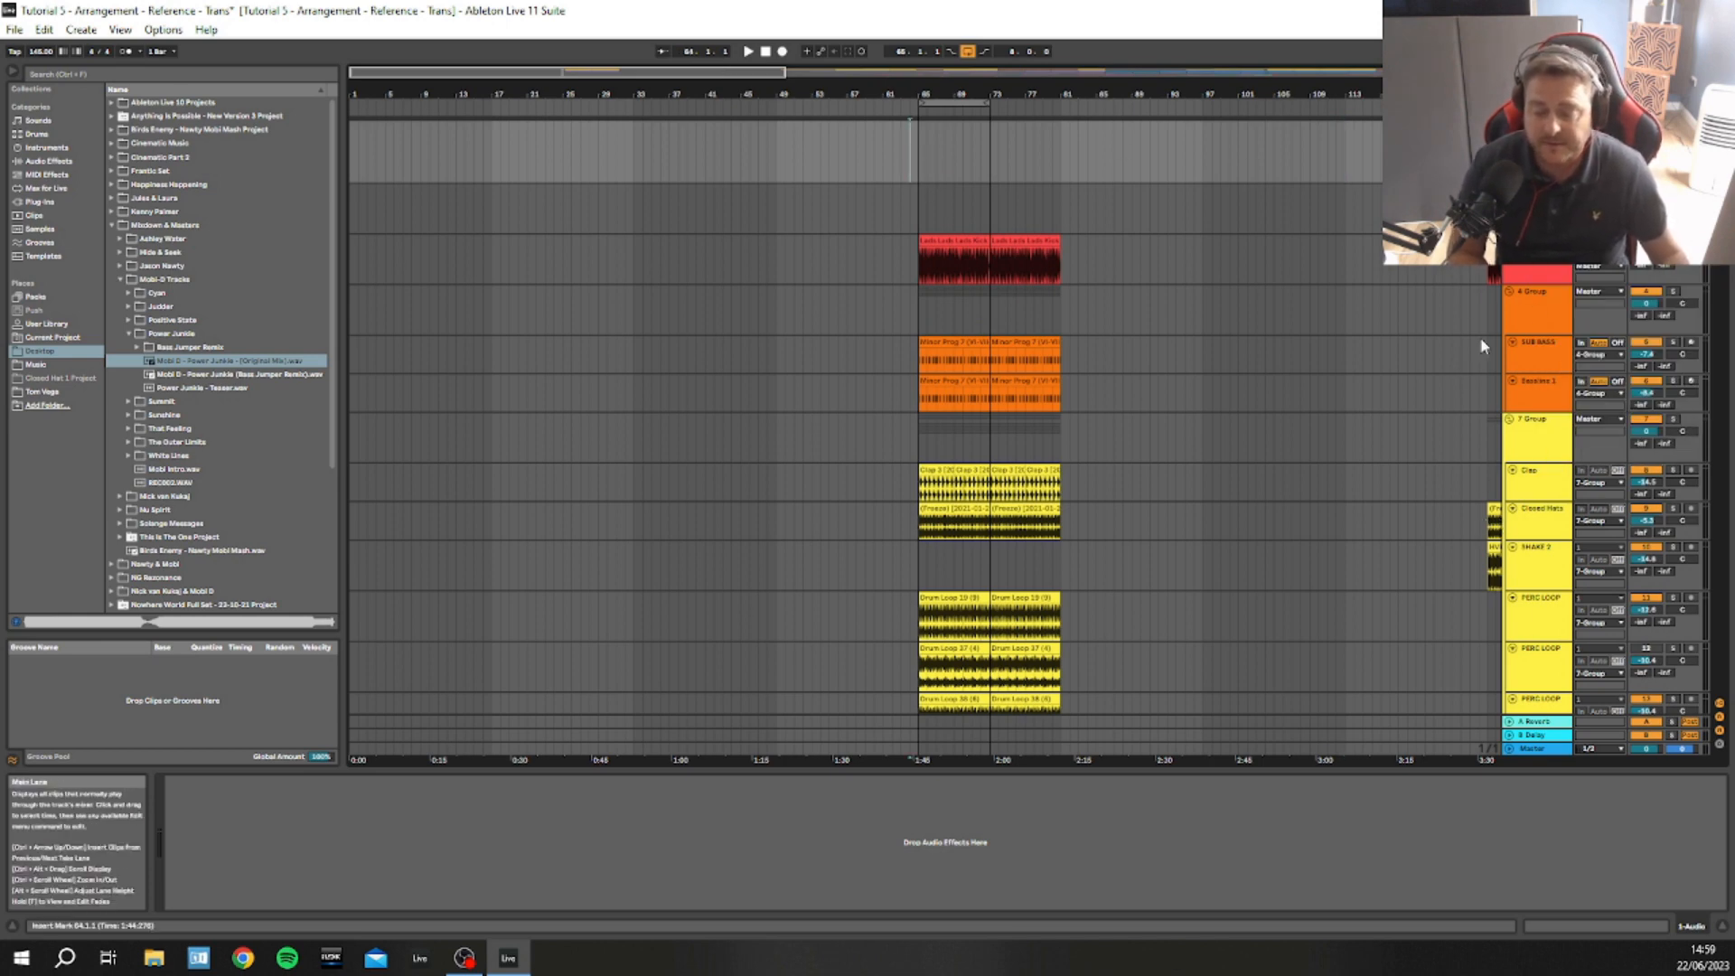
{"action": "left_click", "coordinate": [1265, 158]}
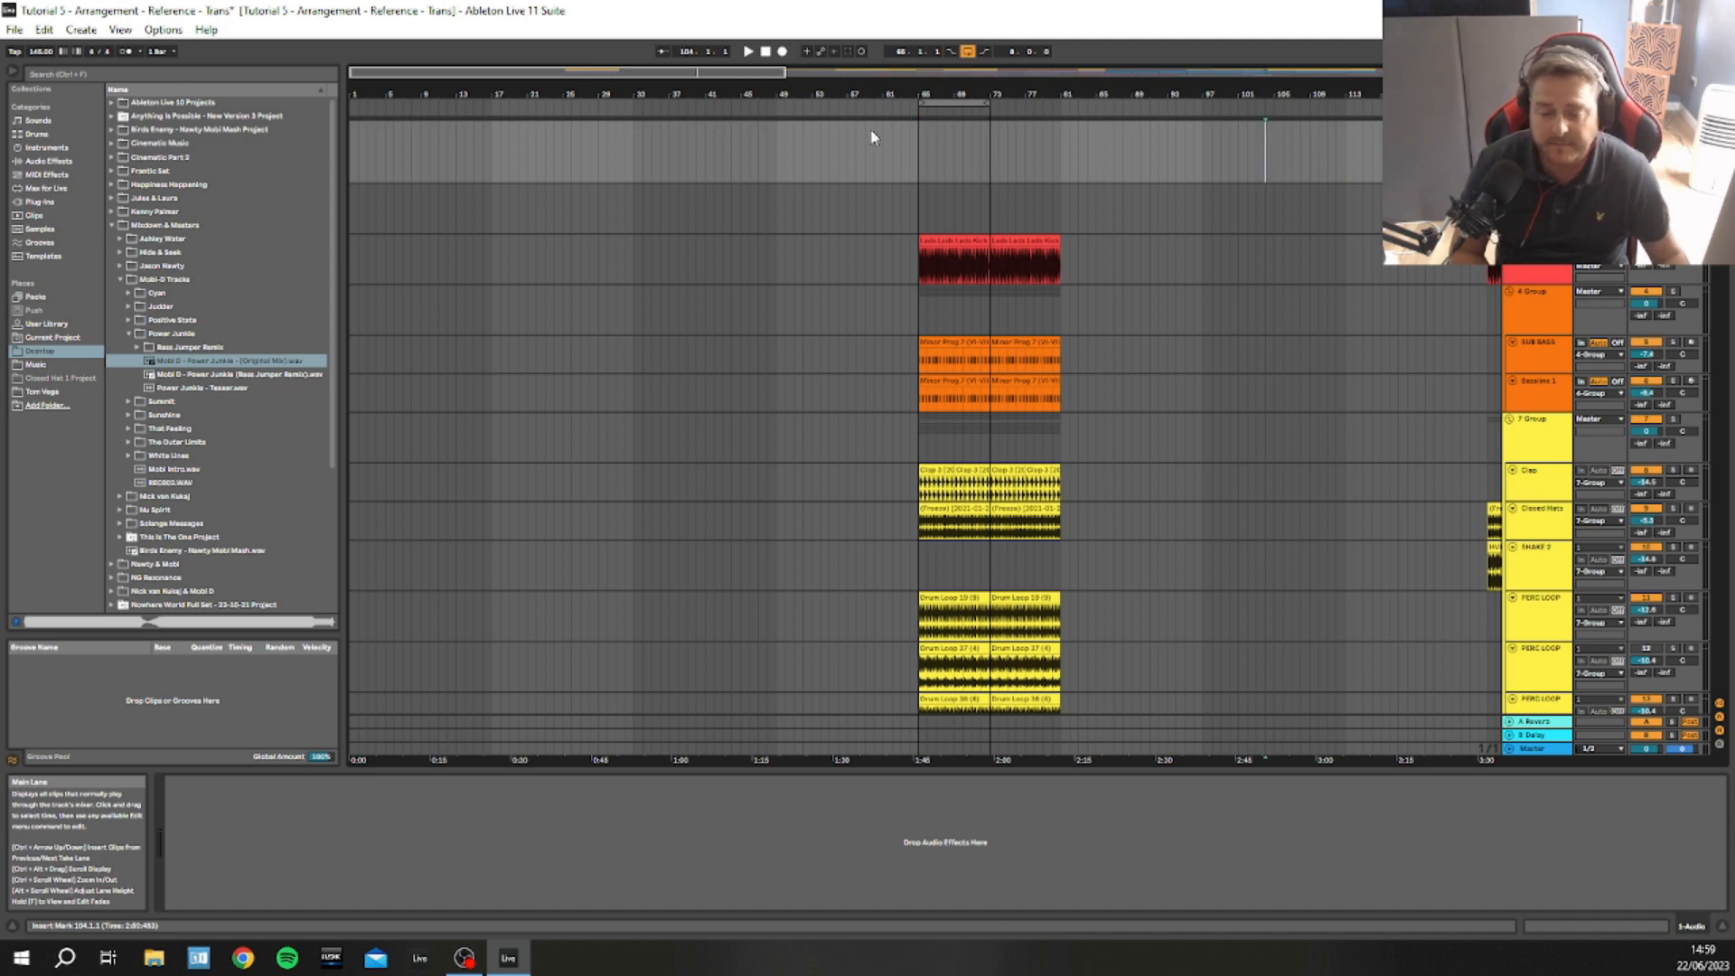
{"action": "left_click", "coordinate": [910, 155]}
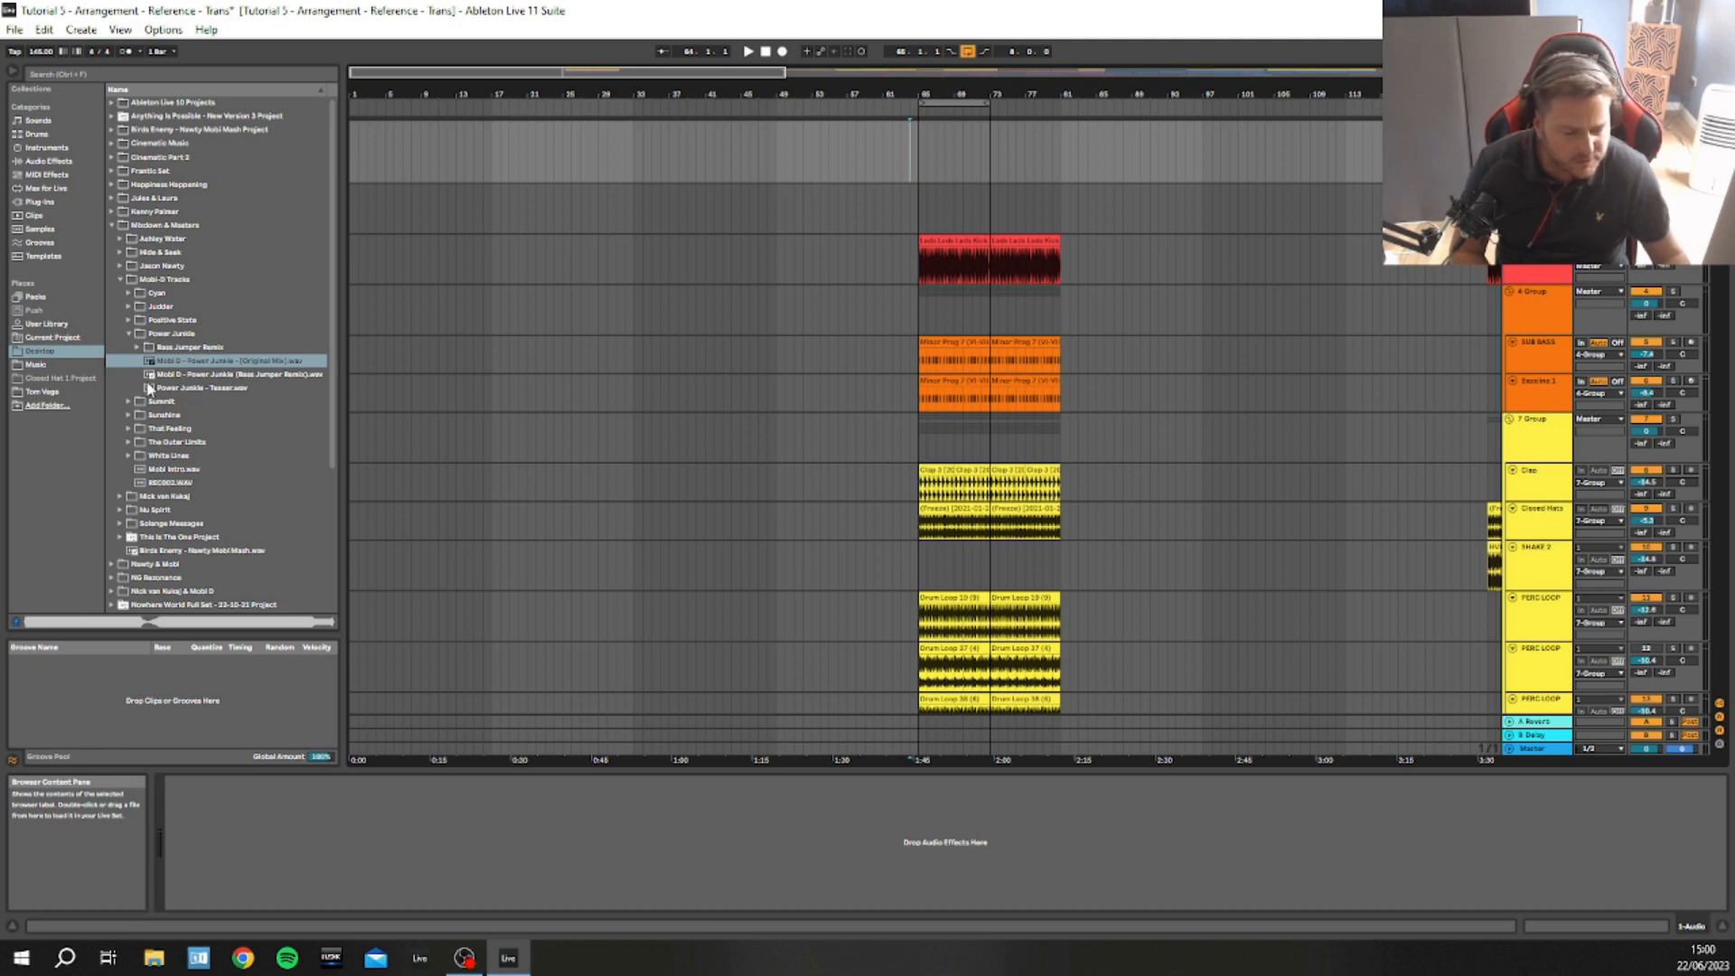
Place the Judder (Original Mix) WAV from the Judder folder on the new top audio track, starting at bar 33
{"action": "left_click", "coordinate": [130, 333]}
{"action": "left_click", "coordinate": [129, 306]}
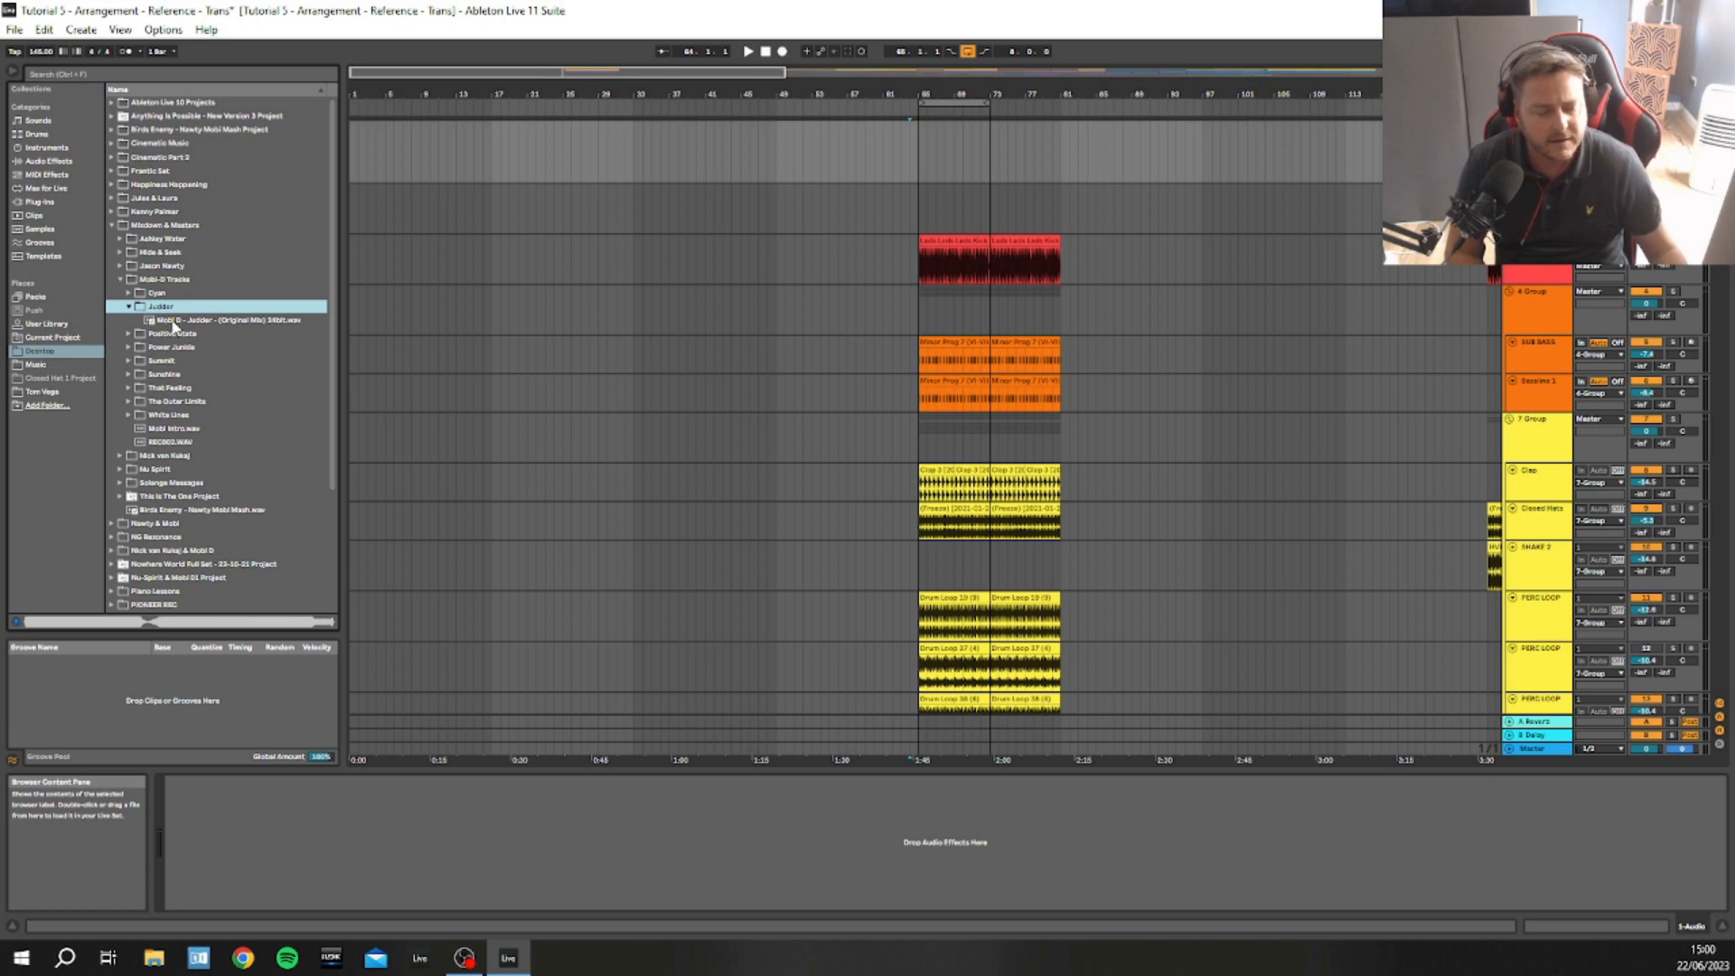
{"action": "left_click_drag", "start_coordinate": [161, 324], "coordinate": [637, 187]}
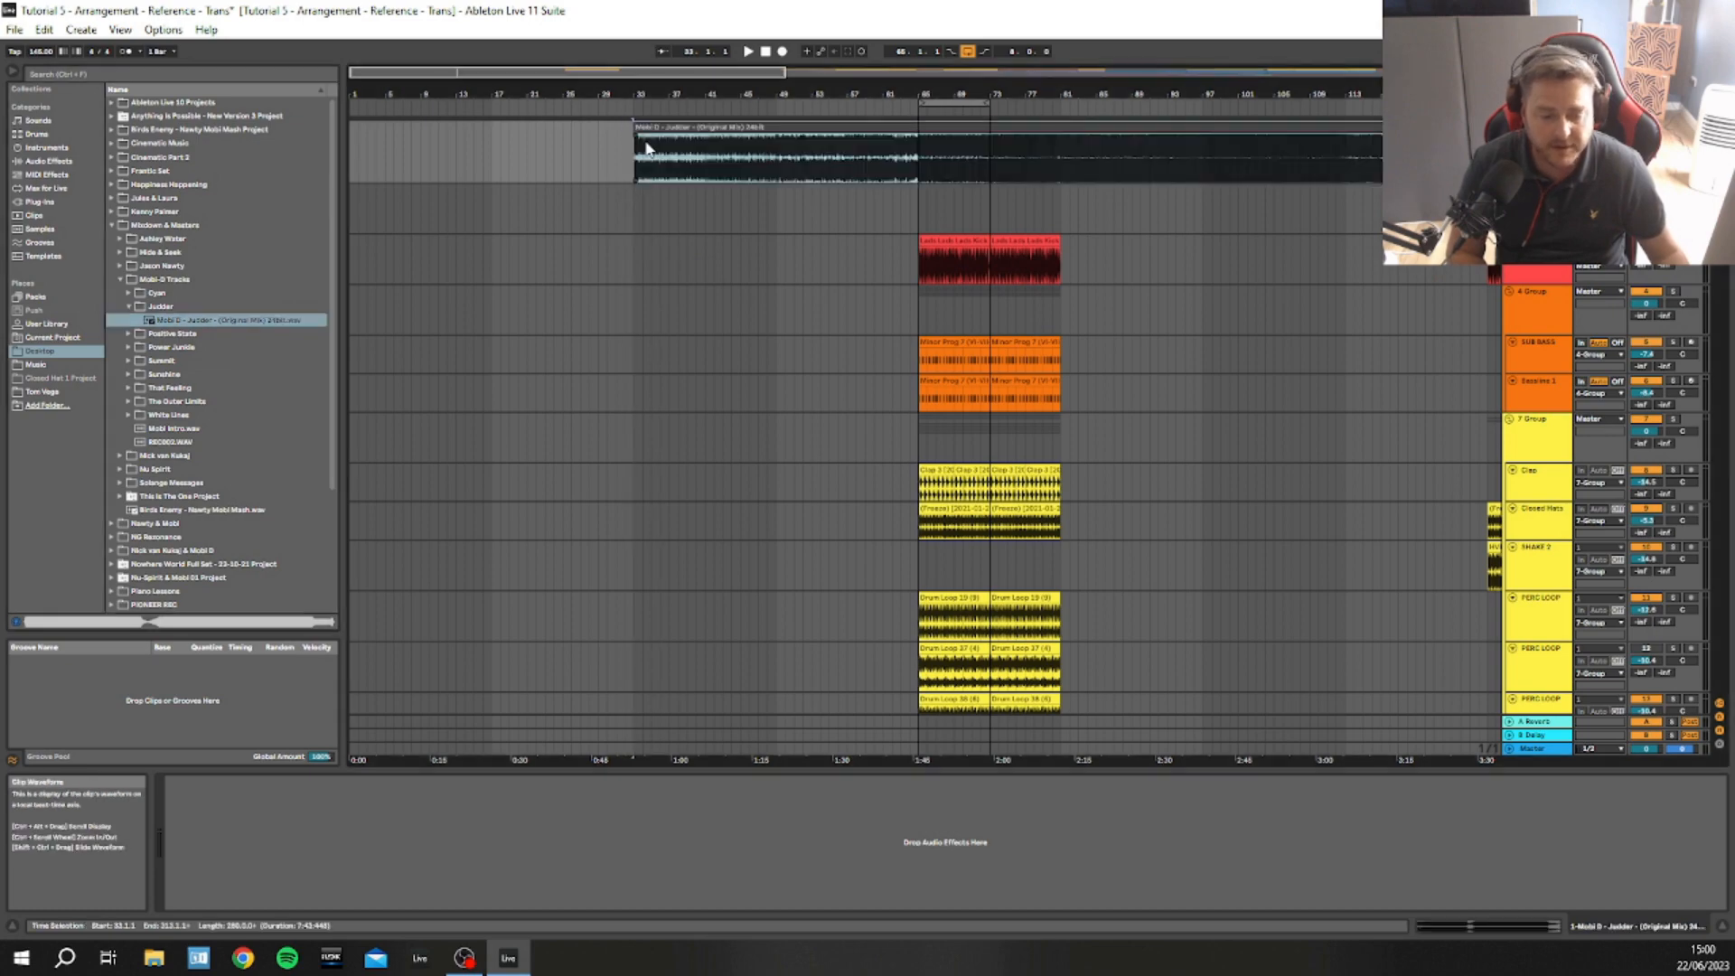
{"action": "left_click_drag", "start_coordinate": [814, 92], "coordinate": [814, 36]}
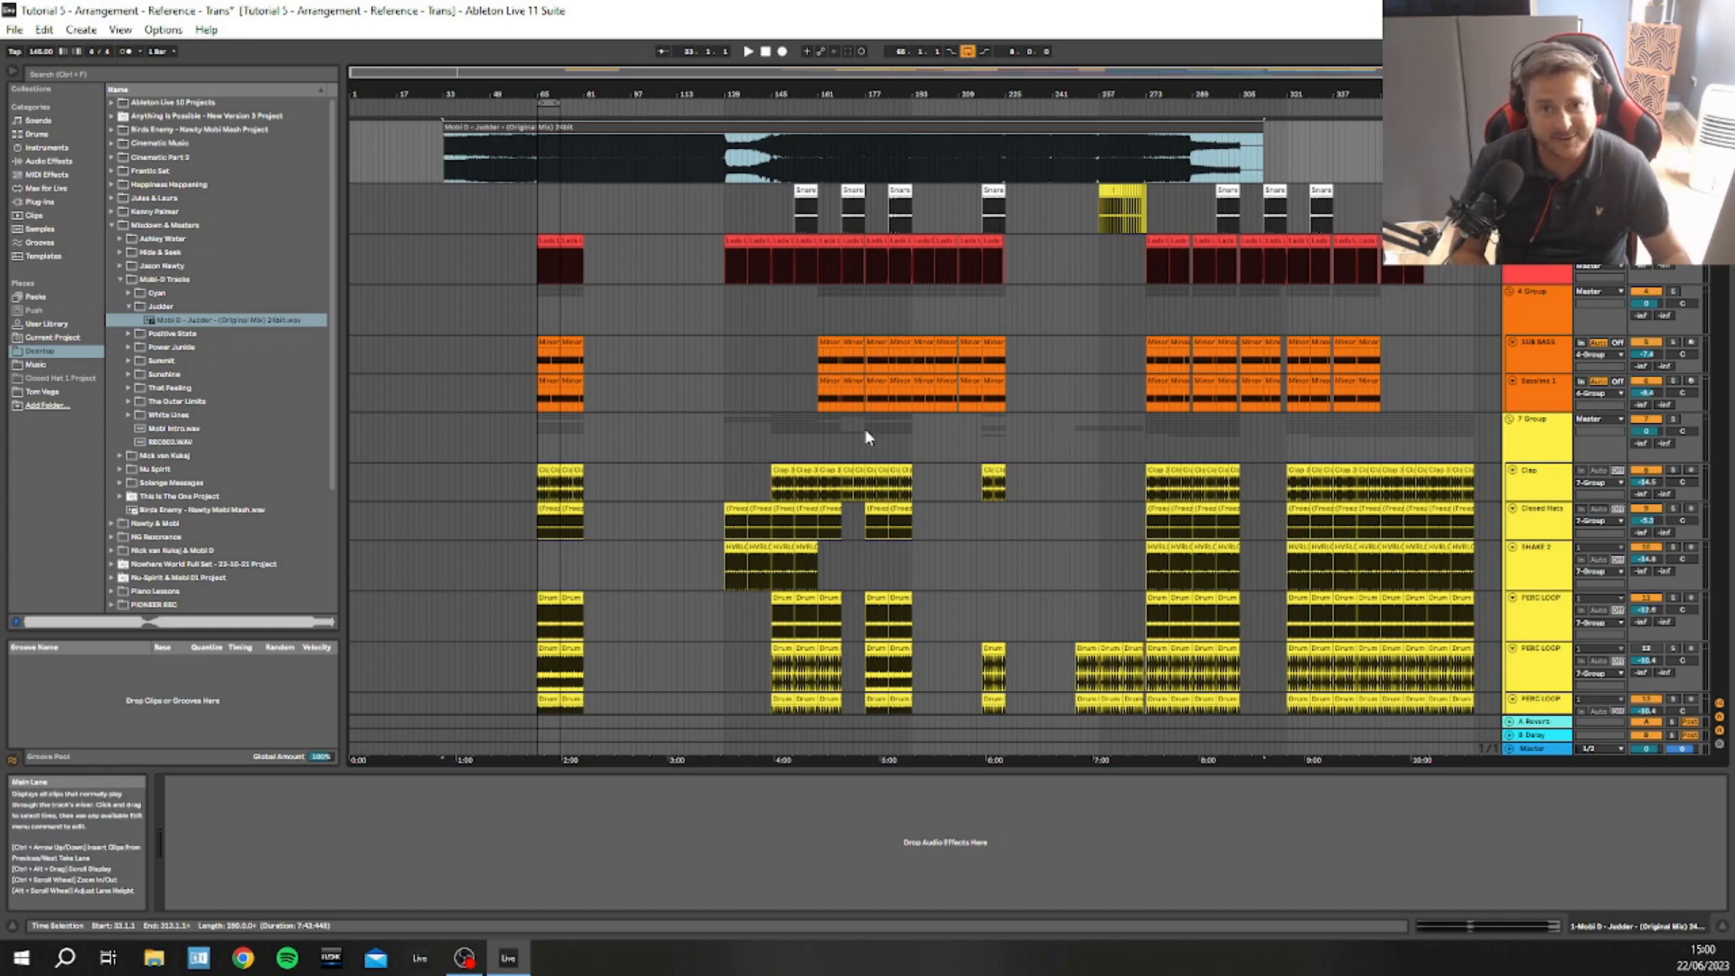
{"action": "left_click_drag", "start_coordinate": [611, 92], "coordinate": [884, 113]}
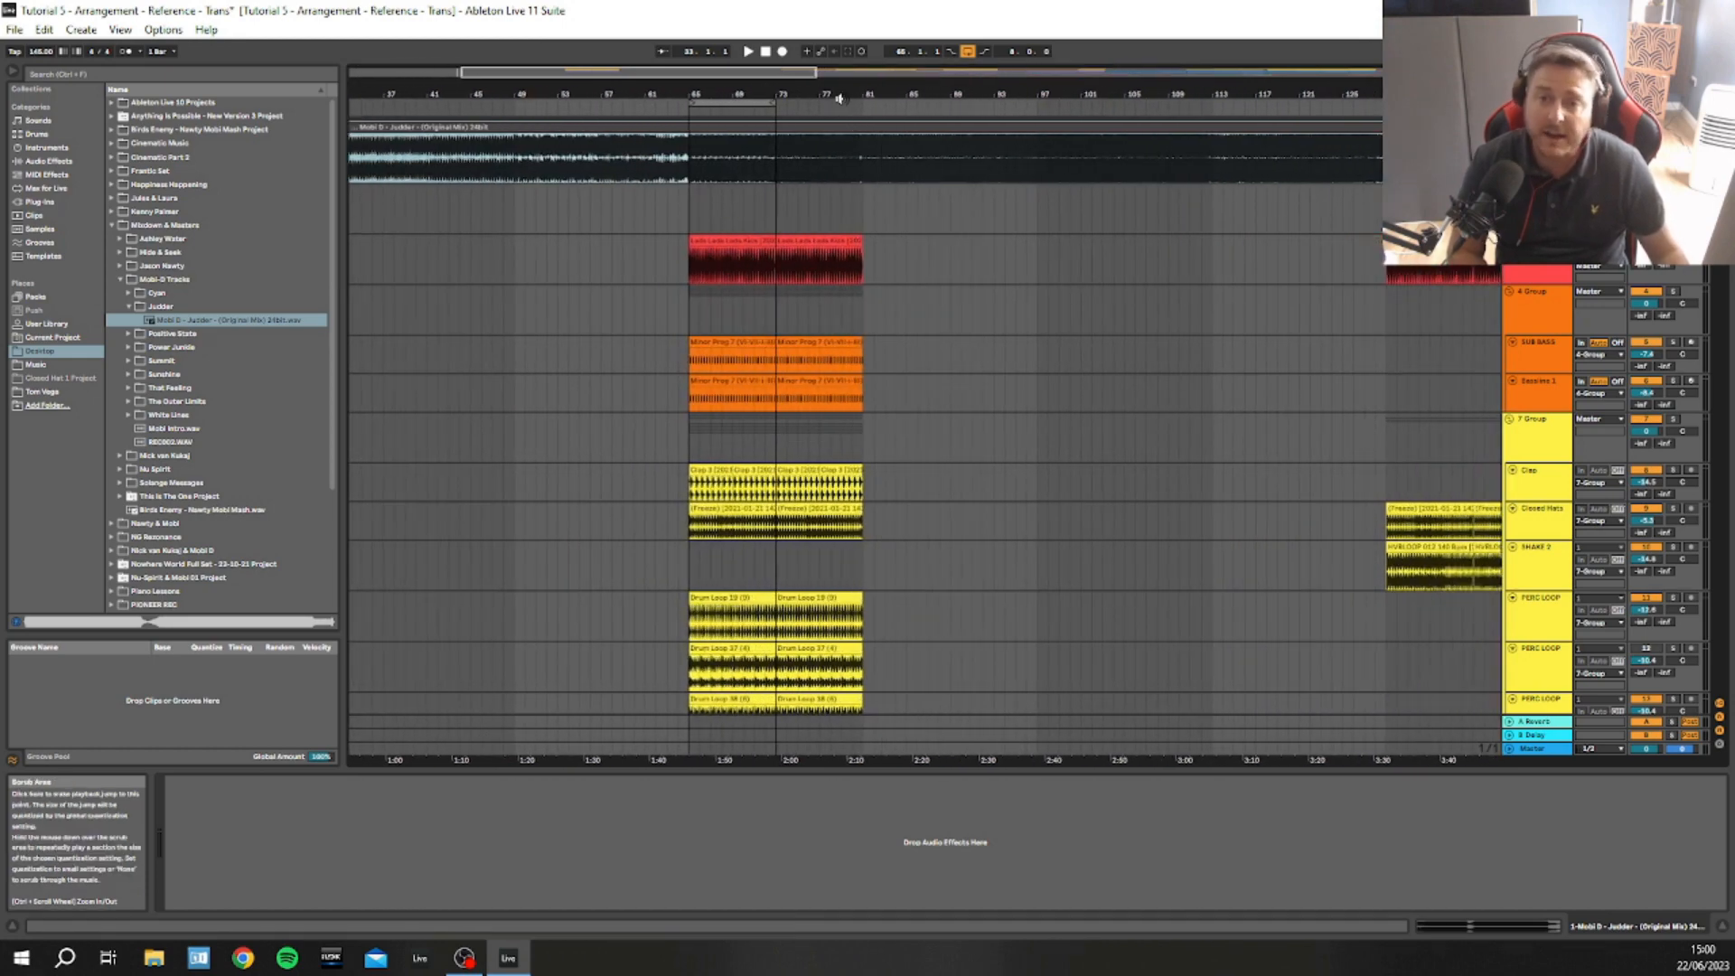
{"action": "mouse_move", "coordinate": [711, 95]}
{"action": "left_mouse_down"}
{"action": "mouse_move", "coordinate": [718, 116]}
{"action": "mouse_move", "coordinate": [756, 103]}
{"action": "left_mouse_up"}
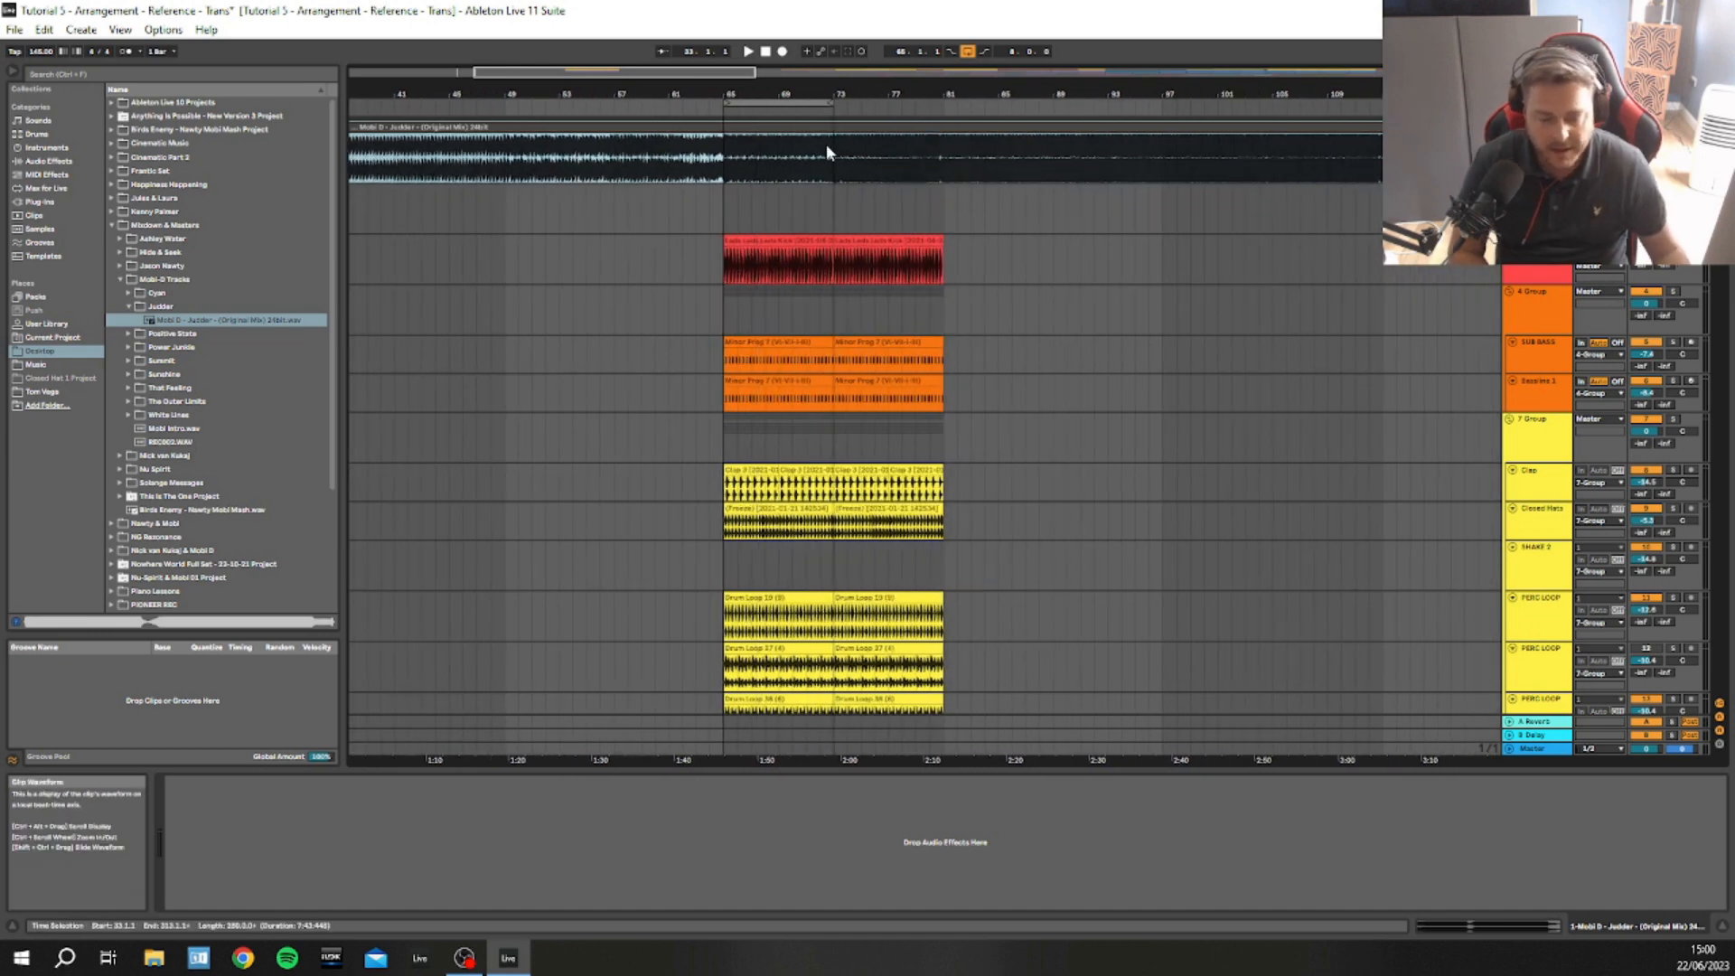
Copy the eight-bar loop at bar 65, from the kick down to the last Acidline track, to bar 33
{"action": "left_click_drag", "start_coordinate": [593, 89], "coordinate": [775, 98]}
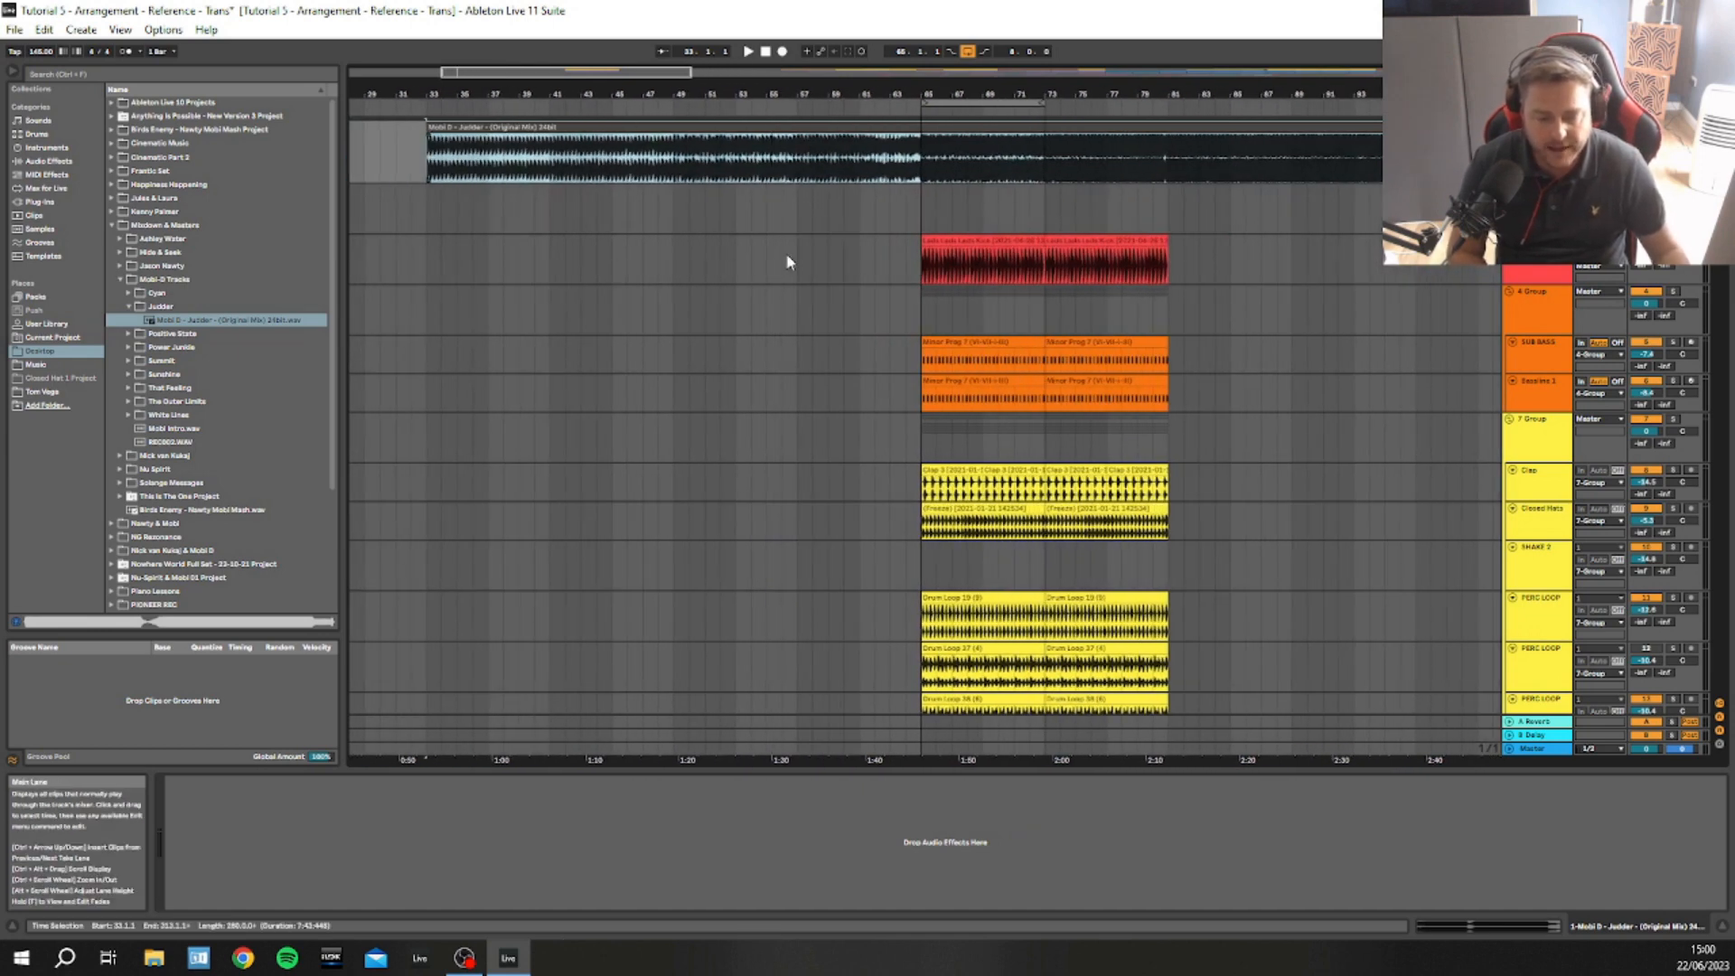
{"action": "left_click", "coordinate": [972, 239]}
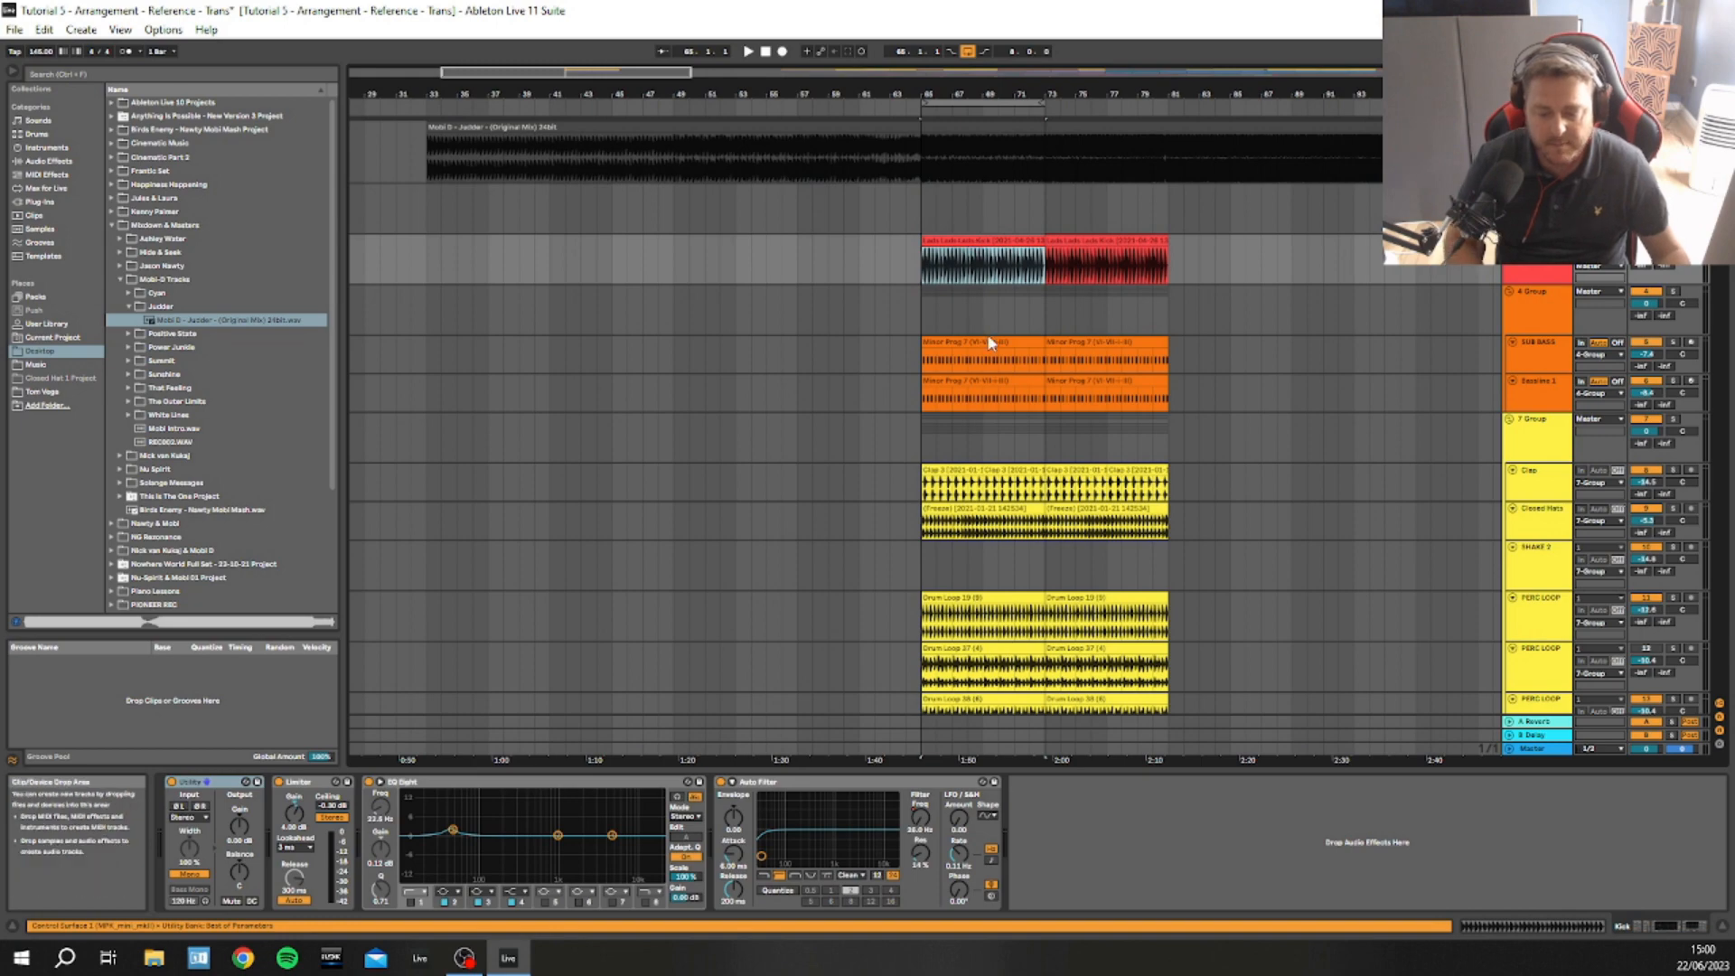
{"action": "scroll", "coordinate": [987, 334], "scroll_direction": "down", "scroll_amount": 5}
{"action": "scroll", "coordinate": [1024, 399], "scroll_direction": "down", "scroll_amount": 8}
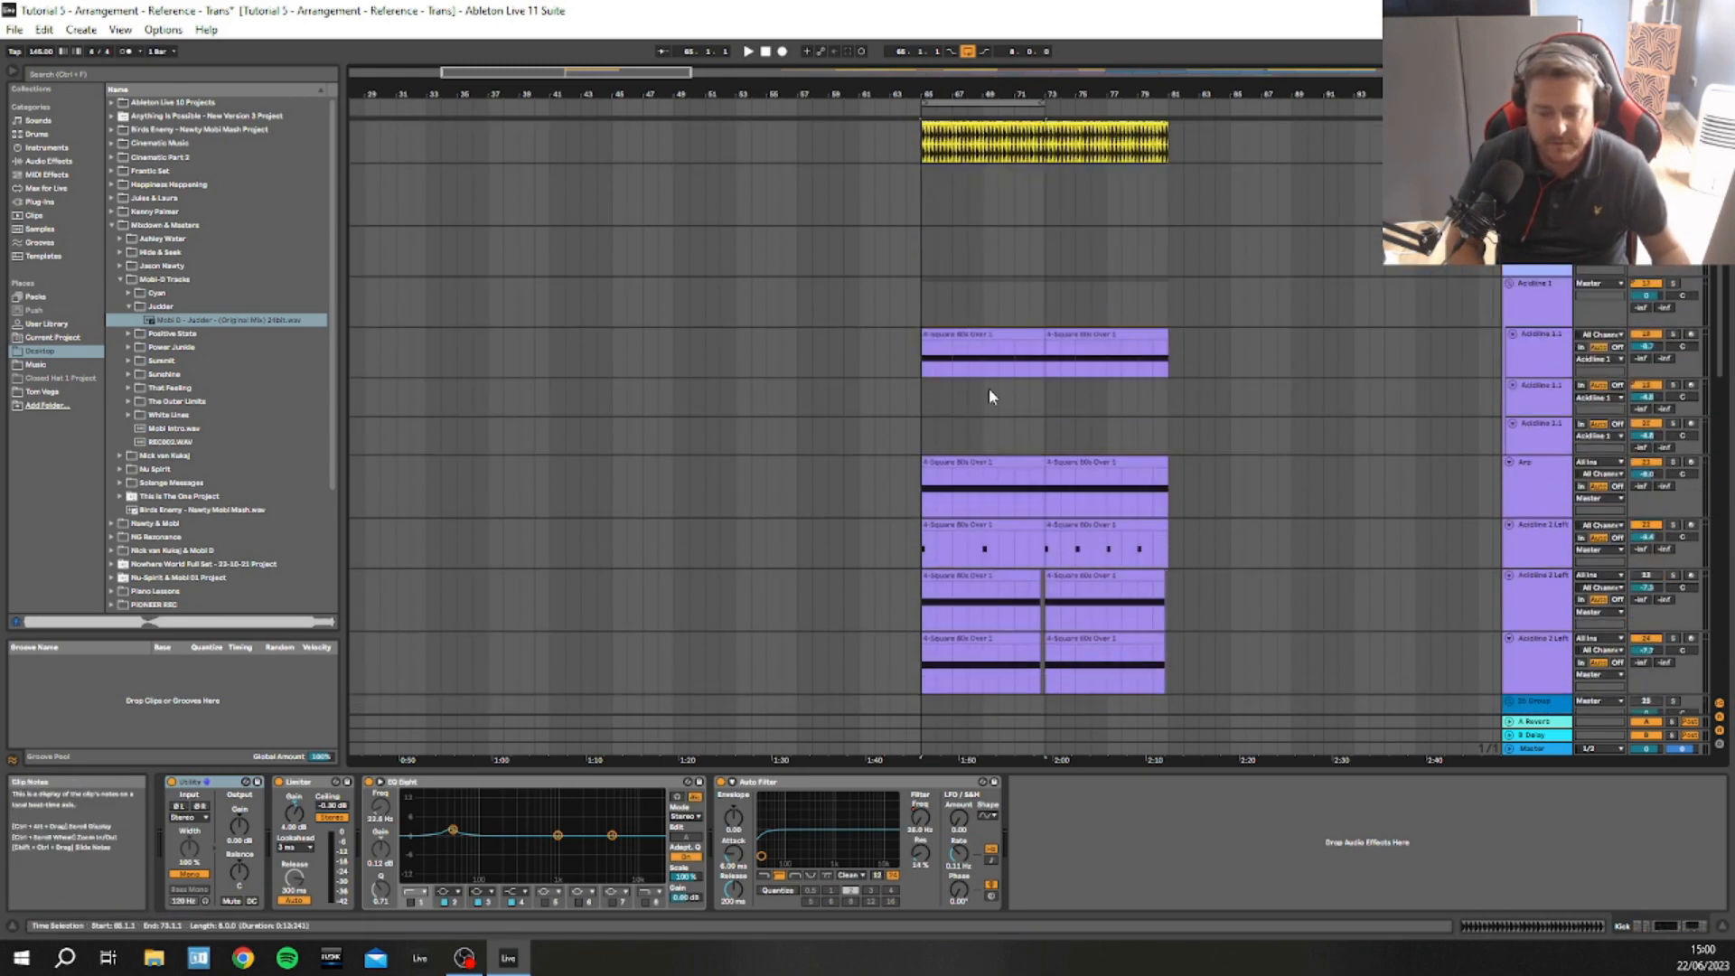
{"action": "scroll", "coordinate": [991, 542], "scroll_direction": "down", "scroll_amount": 4}
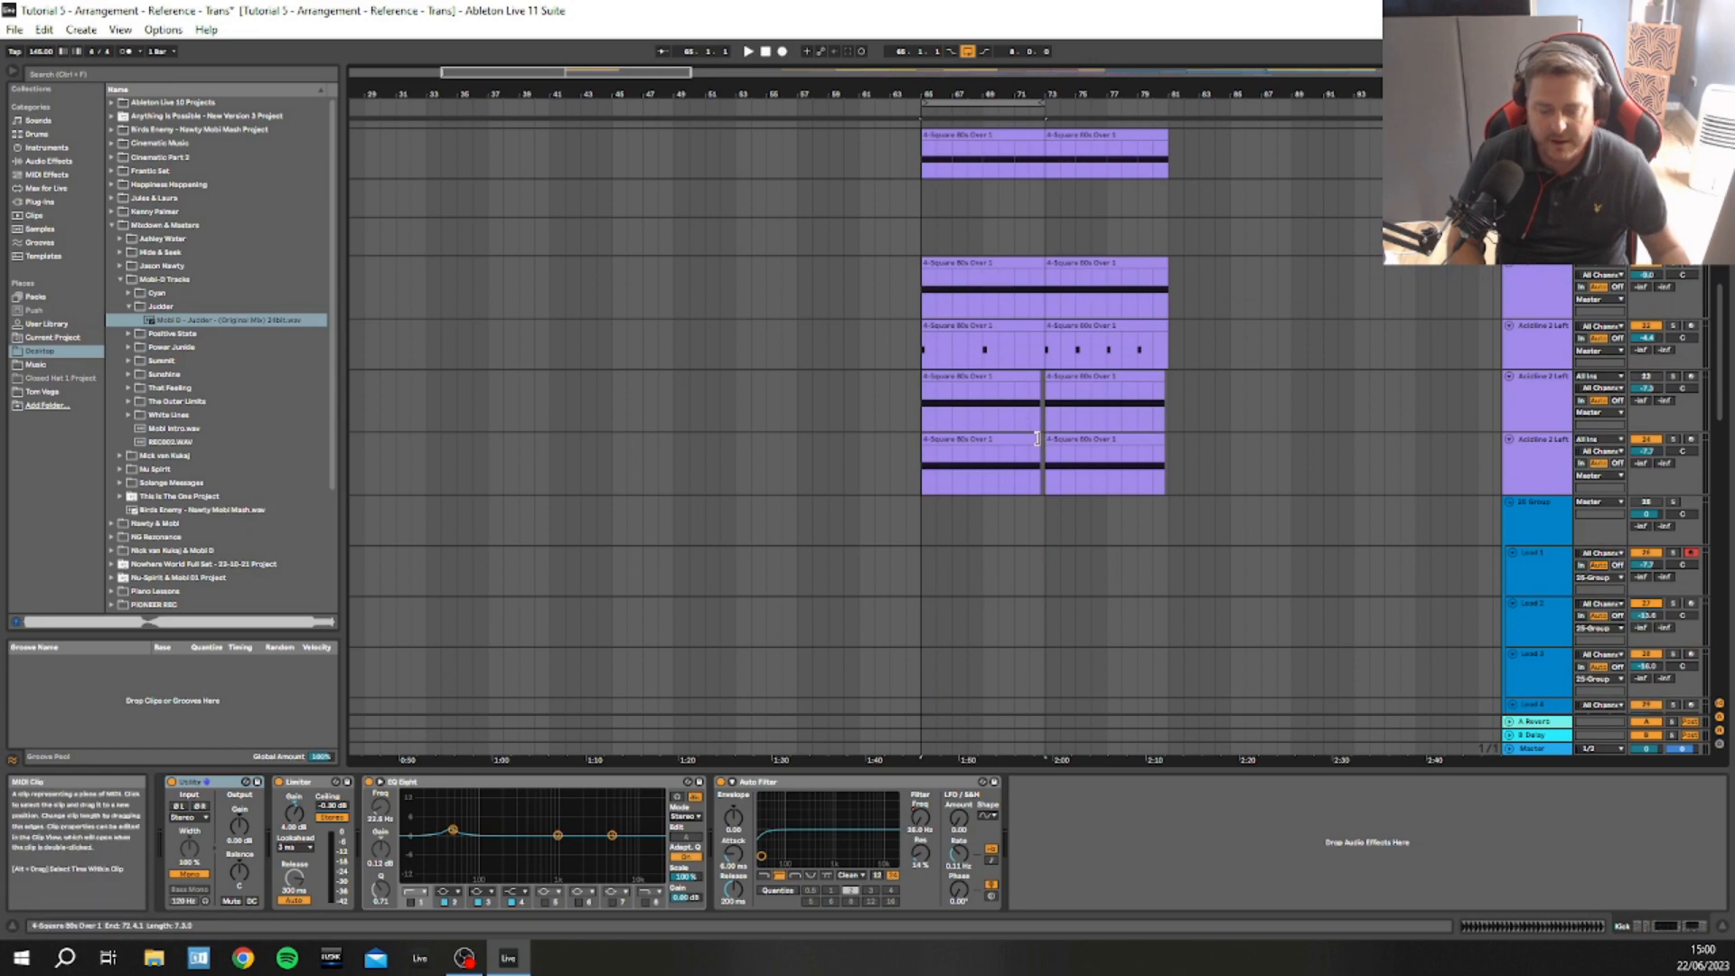
{"action": "left_click", "coordinate": [1038, 440], "text": "shift"}
{"action": "scroll", "coordinate": [904, 425], "scroll_direction": "up", "scroll_amount": 10}
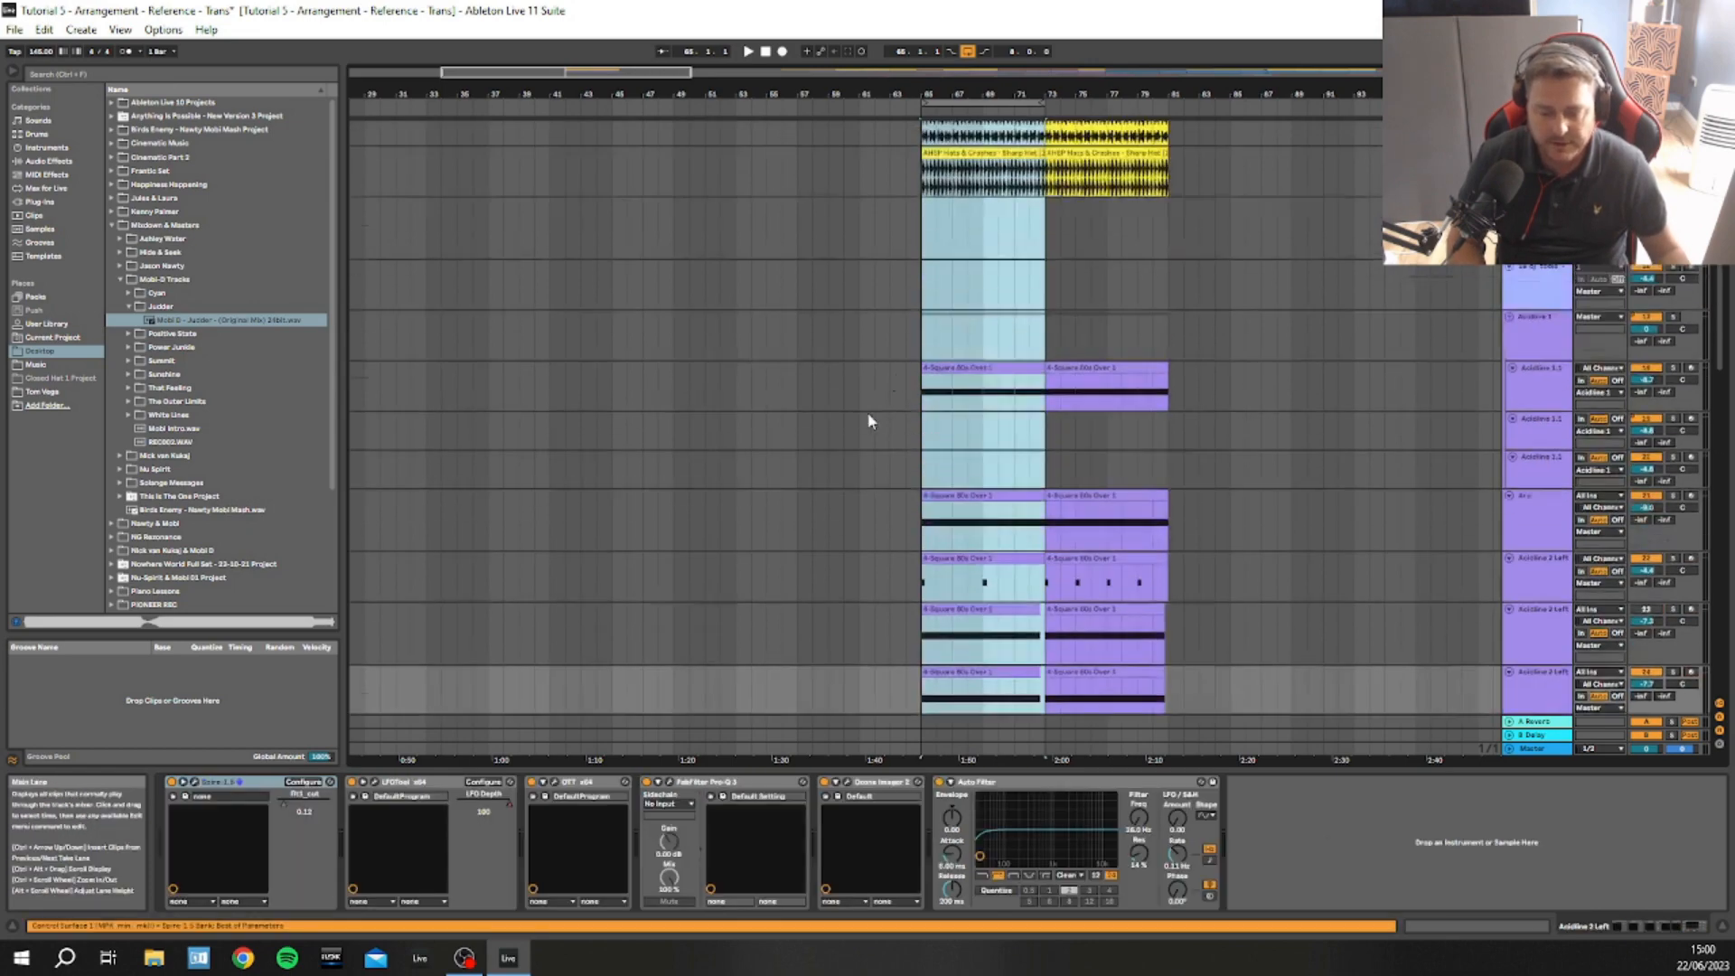
{"action": "scroll", "coordinate": [907, 416], "scroll_direction": "up", "scroll_amount": 2}
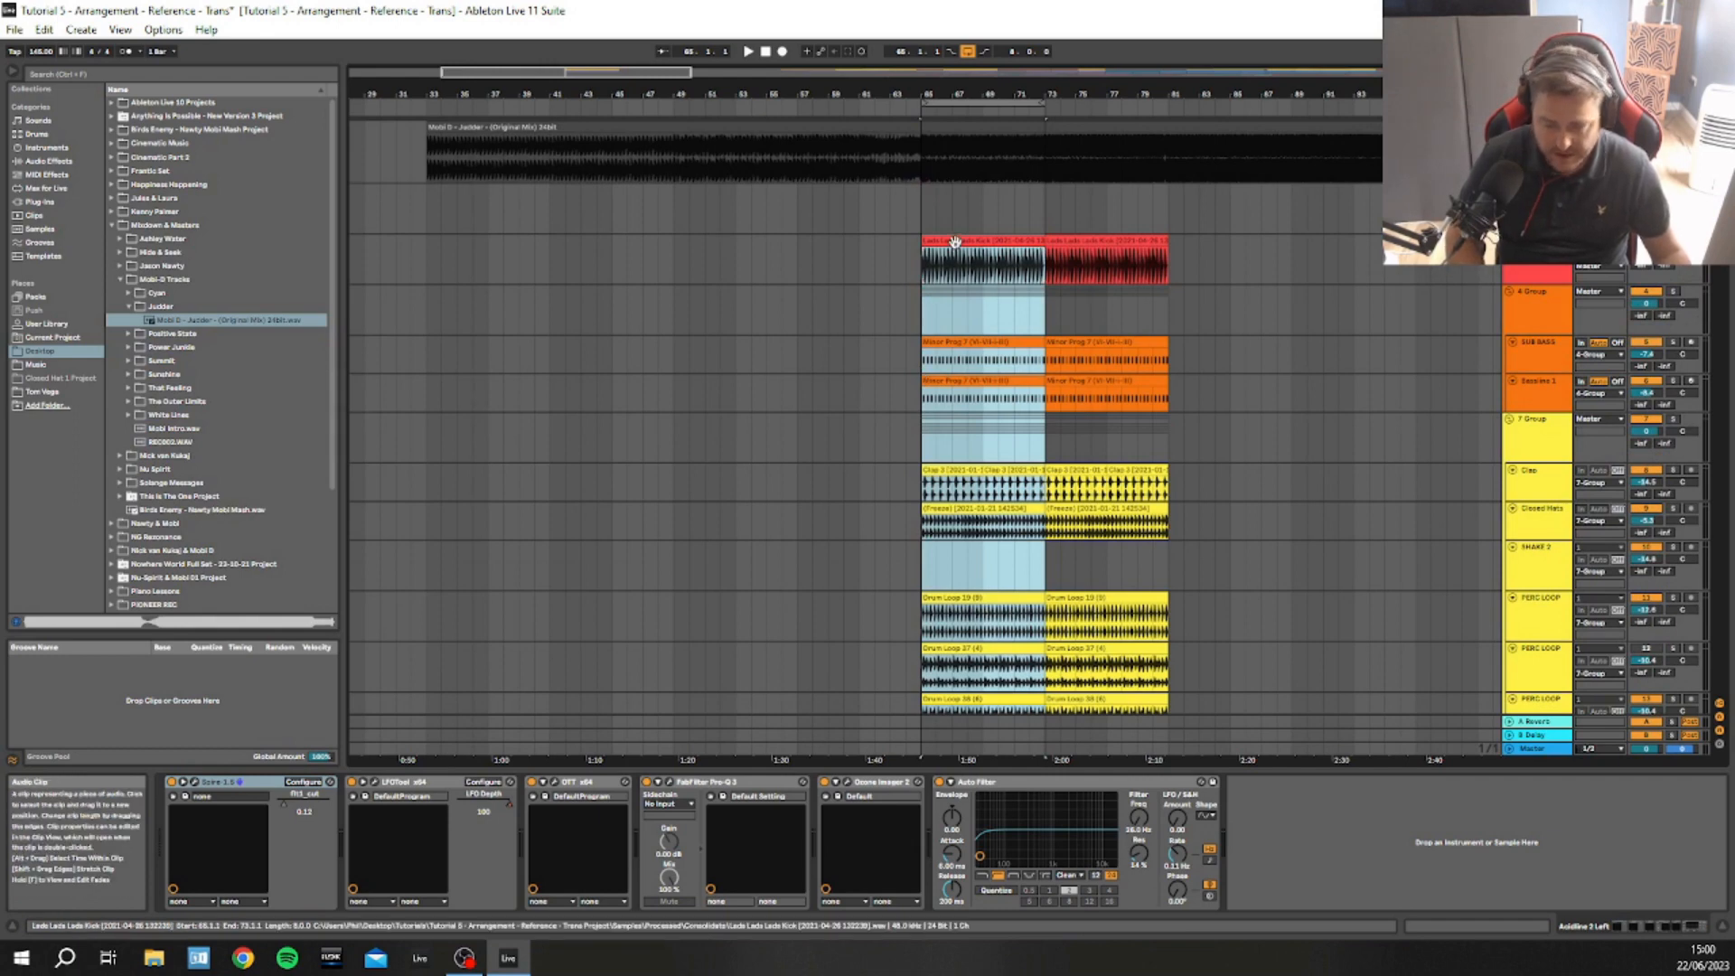
{"action": "left_click_drag", "start_coordinate": [956, 241], "coordinate": [466, 241]}
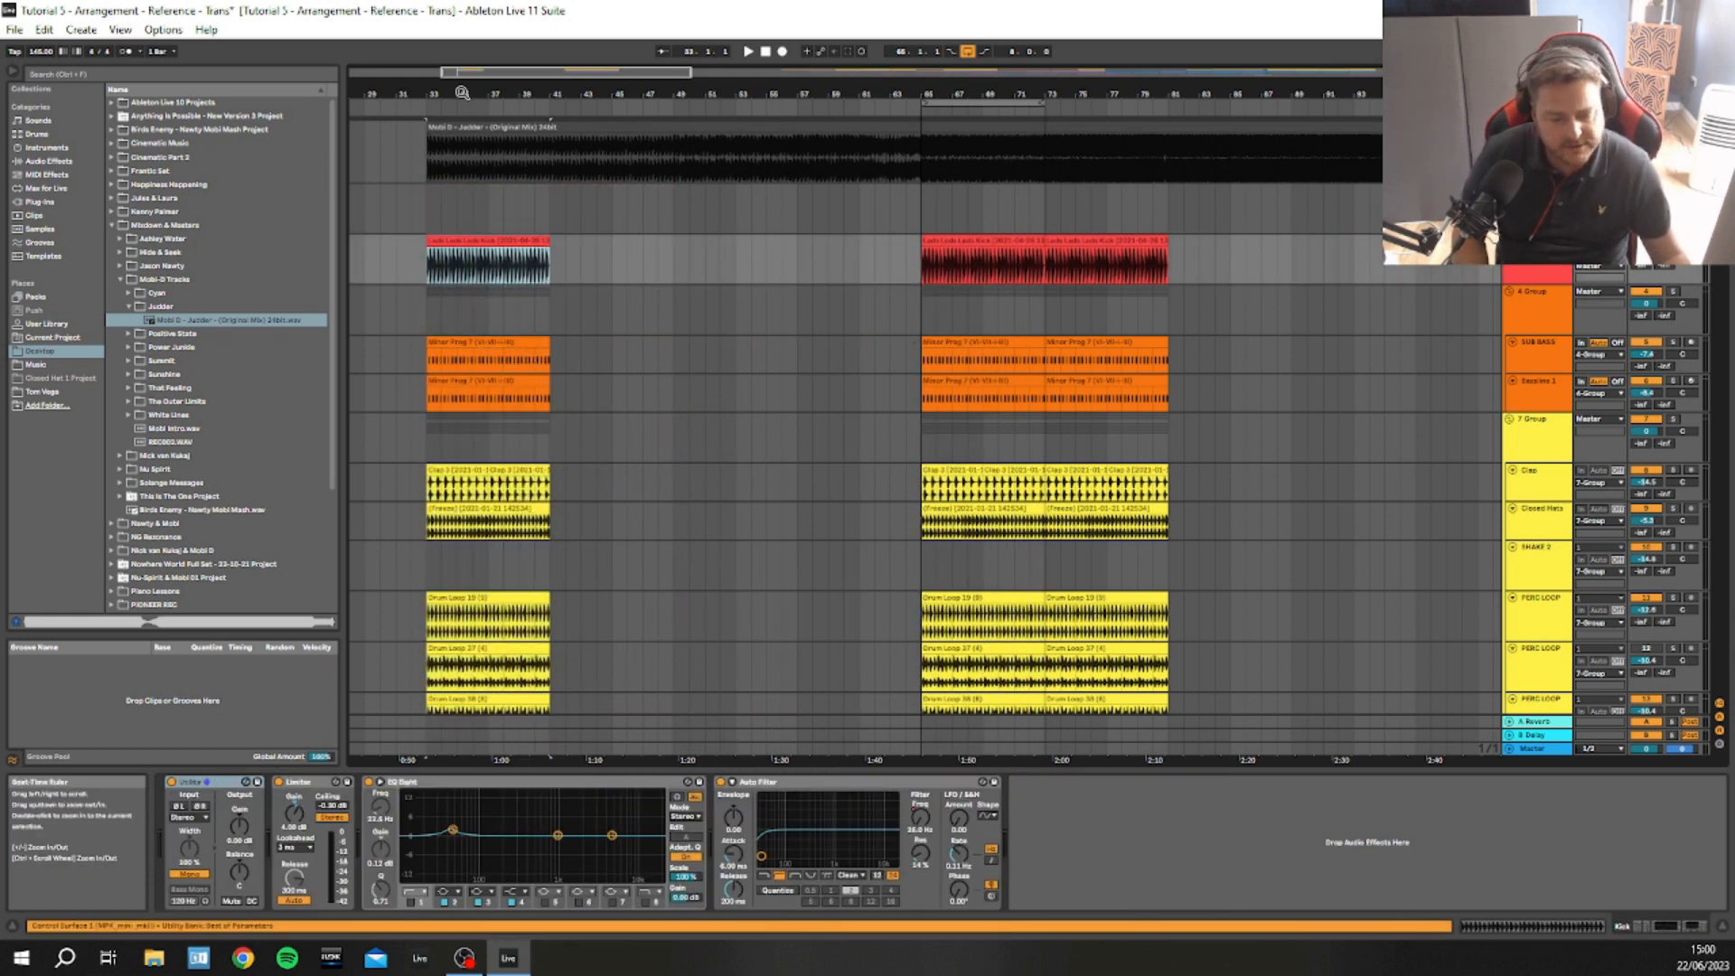
Undo the loop copy and restore it at bar 33
{"action": "key", "text": "ctrl+z"}
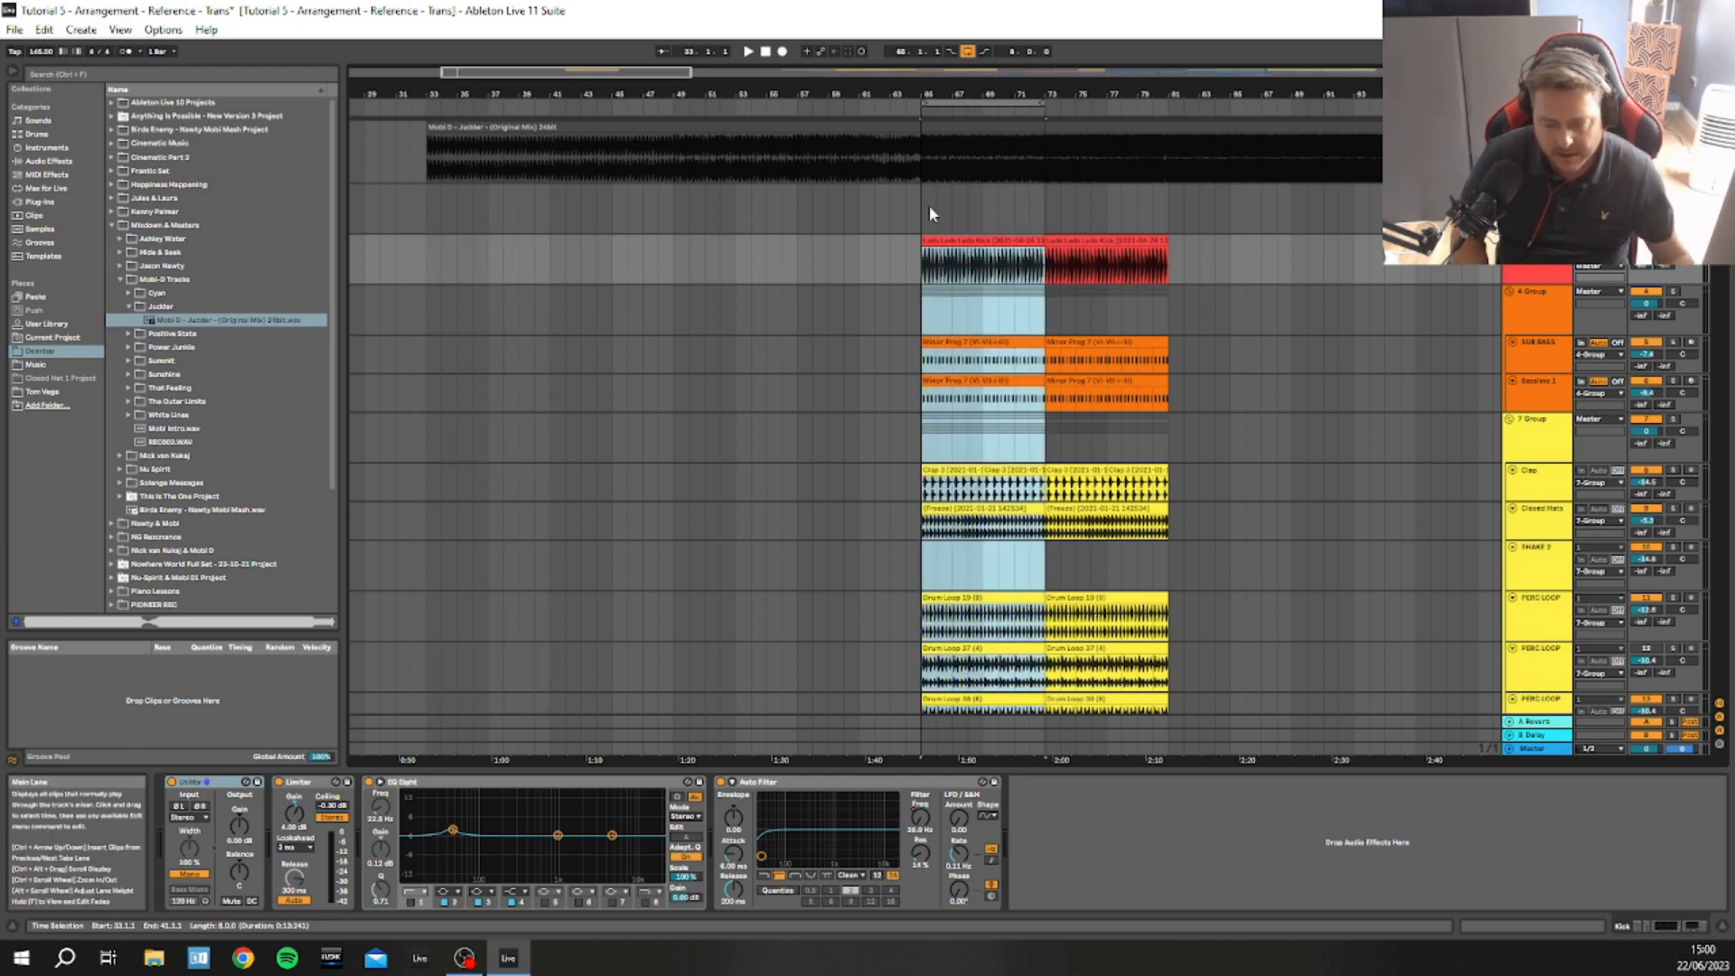
{"action": "left_click_drag", "start_coordinate": [968, 241], "coordinate": [968, 236]}
{"action": "key", "text": "ctrl+z"}
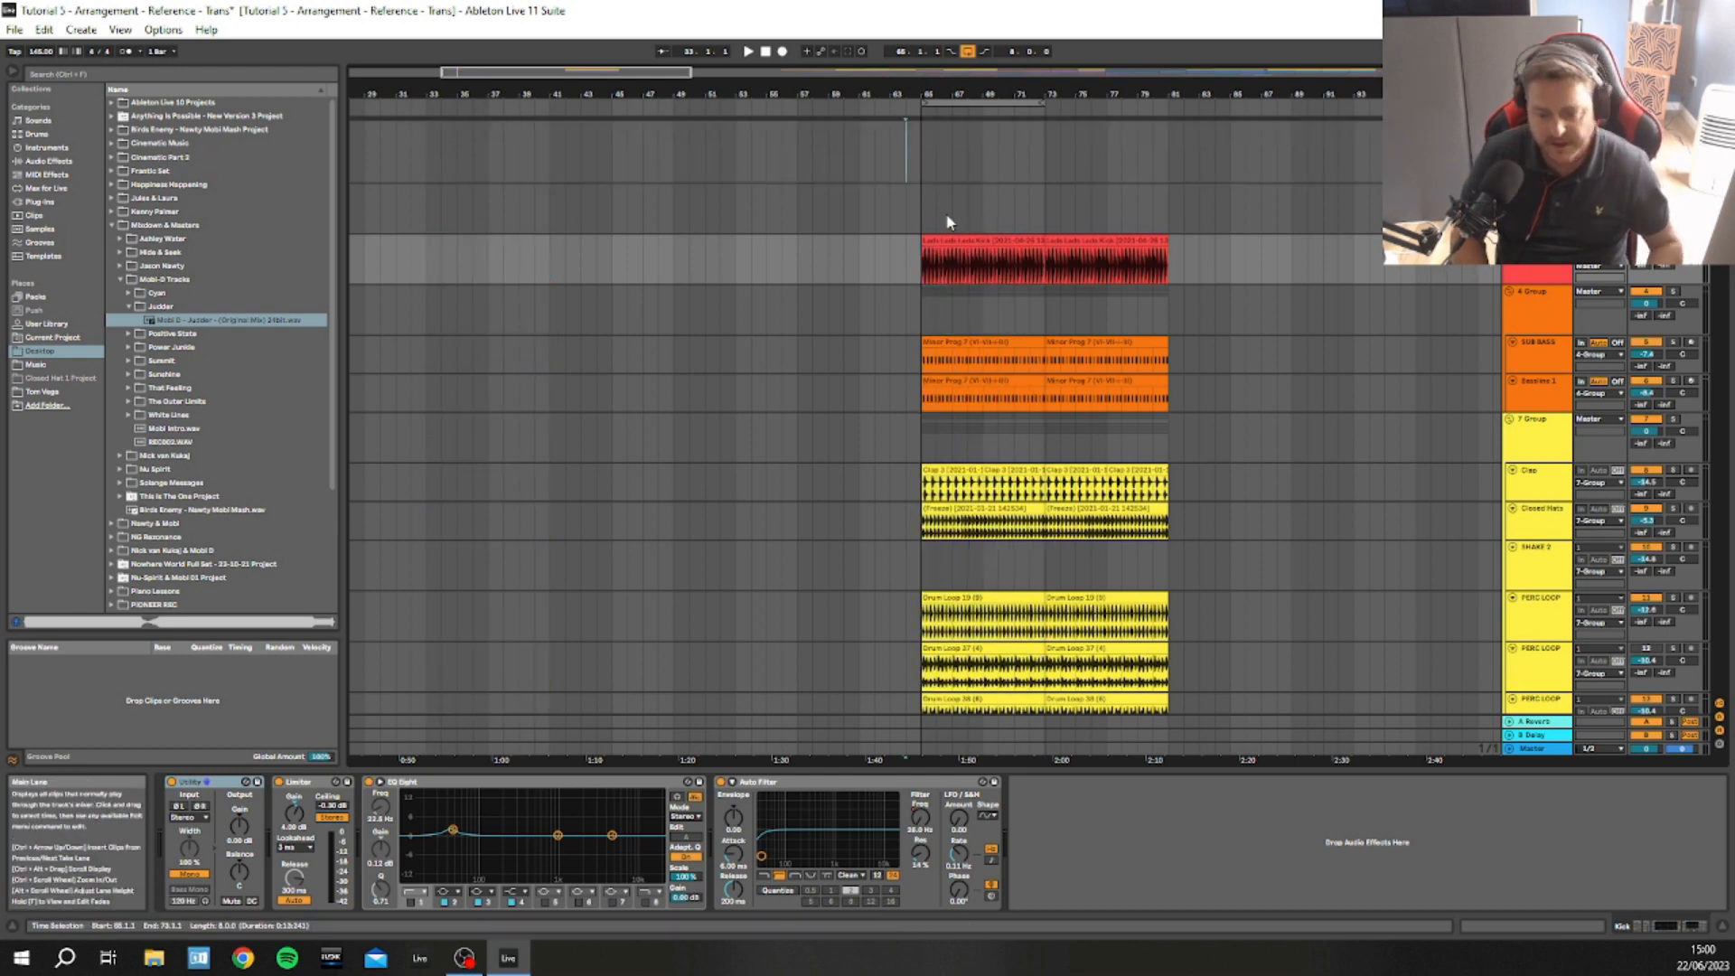
{"action": "key", "text": "ctrl+y"}
{"action": "key", "text": "ctrl+y"}
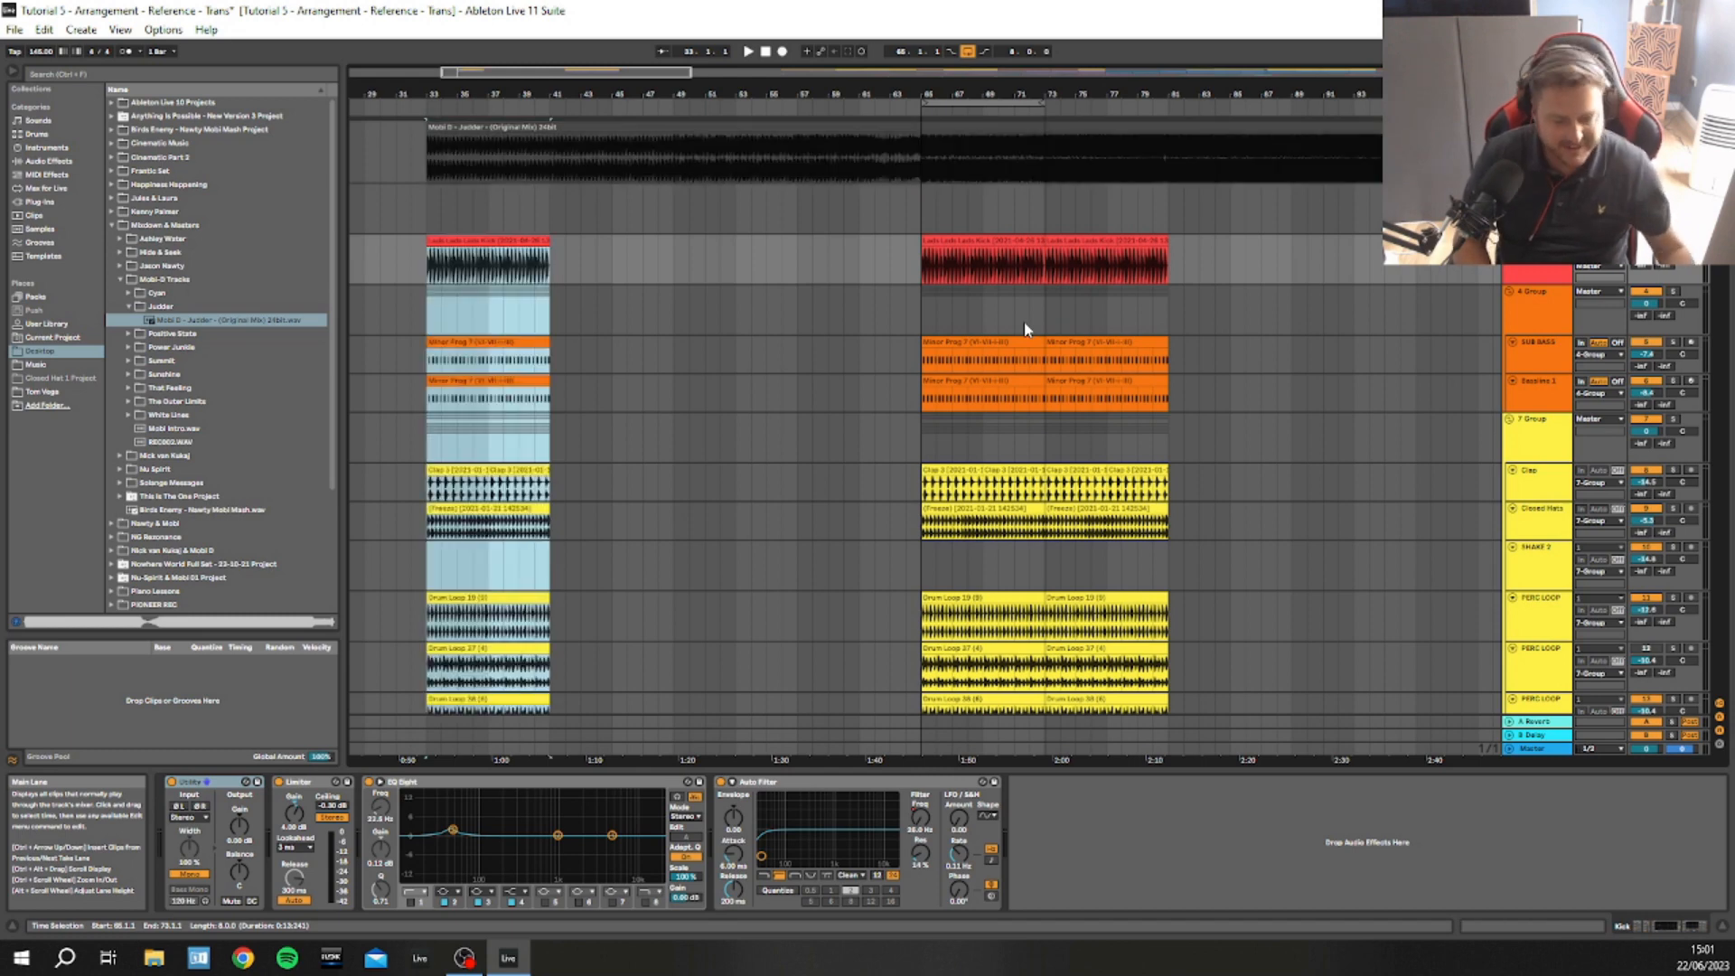
Duplicate the copied eight-bar block three times to fill the arrangement from bar 33 up to bar 65
{"action": "key", "text": "ctrl+d"}
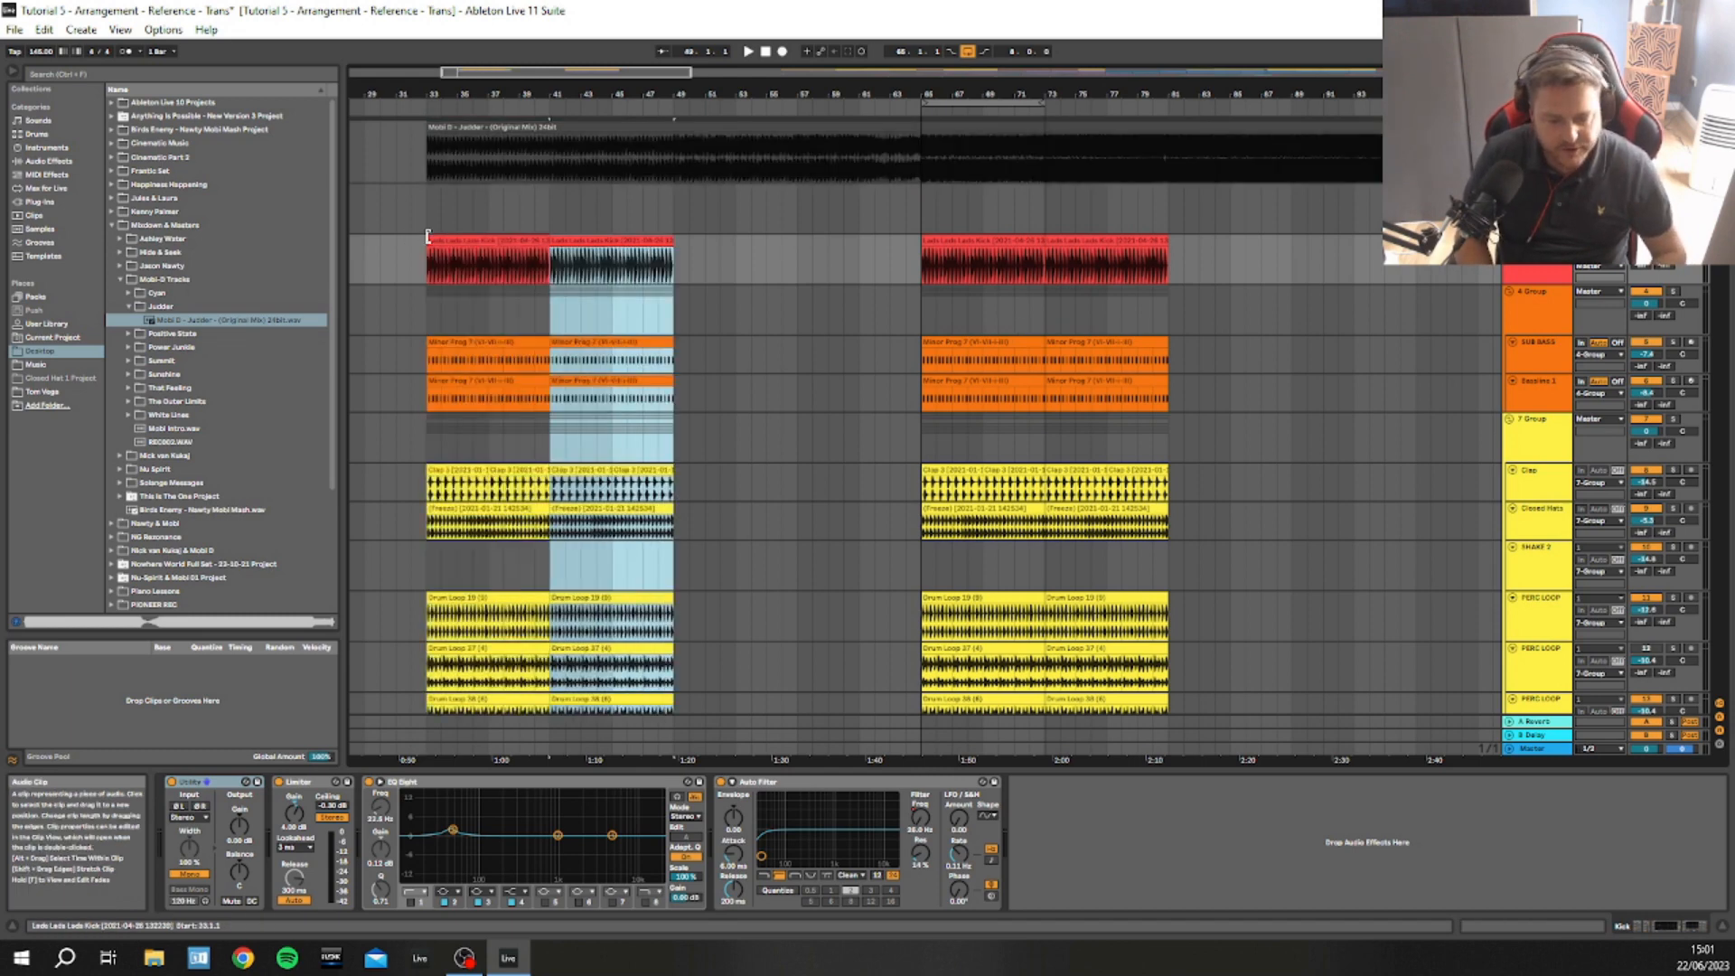
{"action": "key", "text": "ctrl+d"}
{"action": "key", "text": "ctrl+d"}
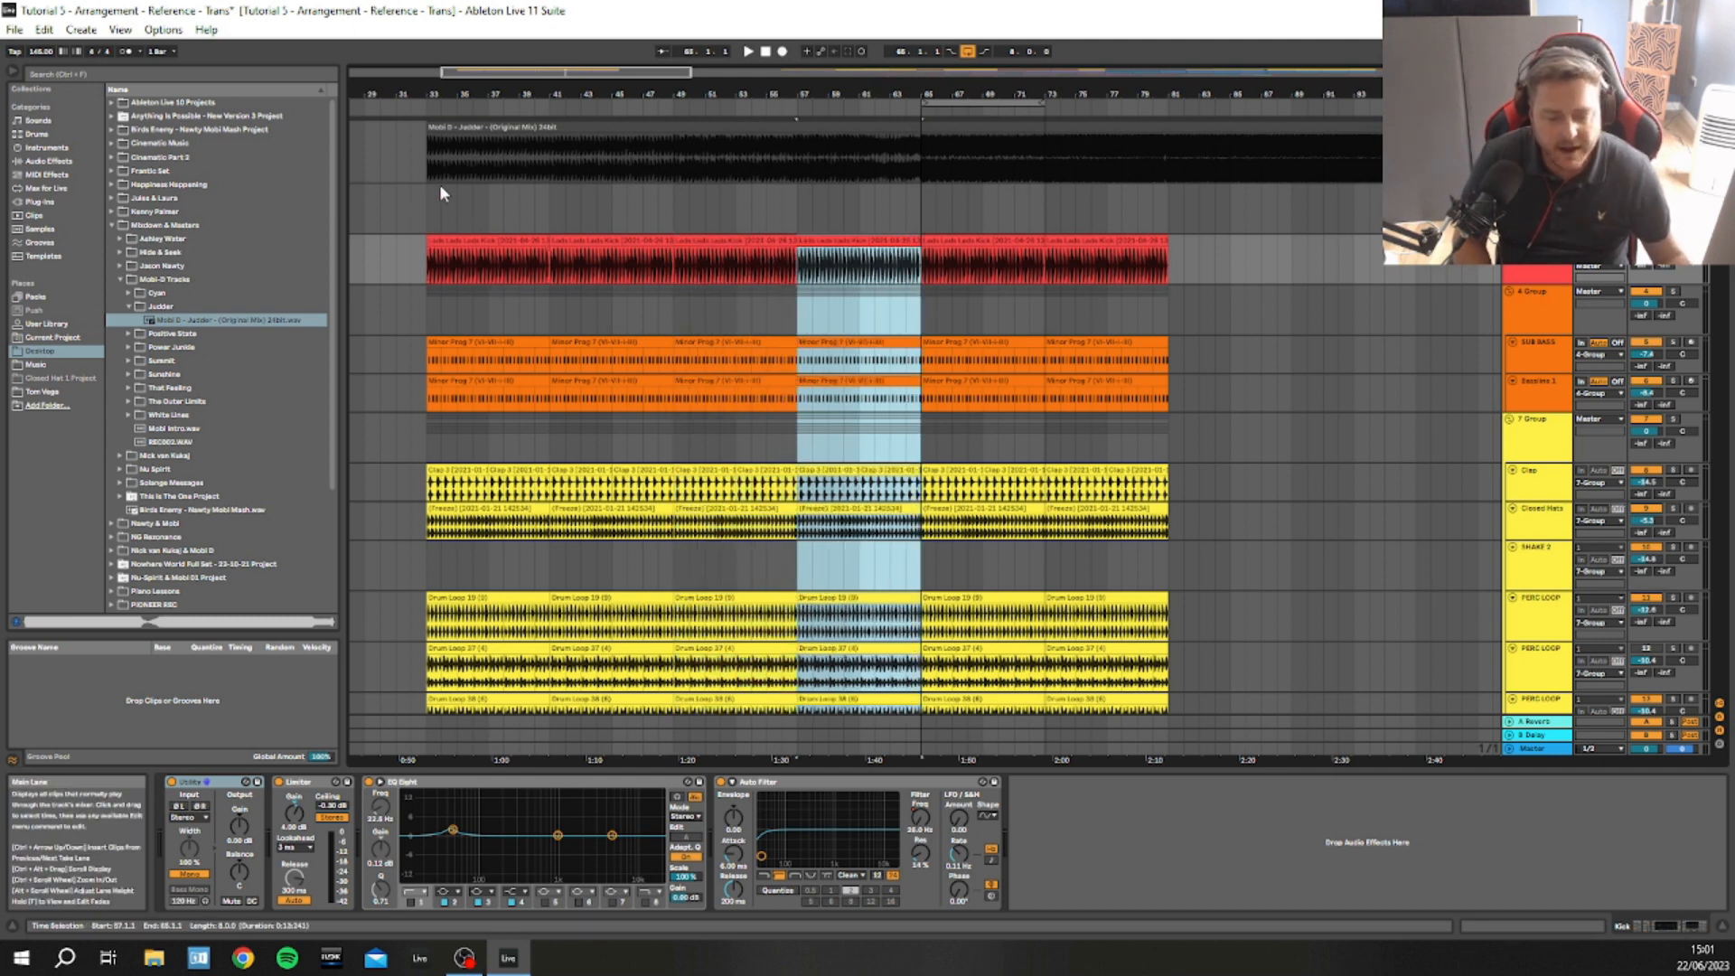
Delete the clips after bar 65 on all tracks from the kick down to the last Acidline track
{"action": "left_click", "coordinate": [967, 255]}
{"action": "scroll", "coordinate": [948, 456], "scroll_direction": "down", "scroll_amount": 1}
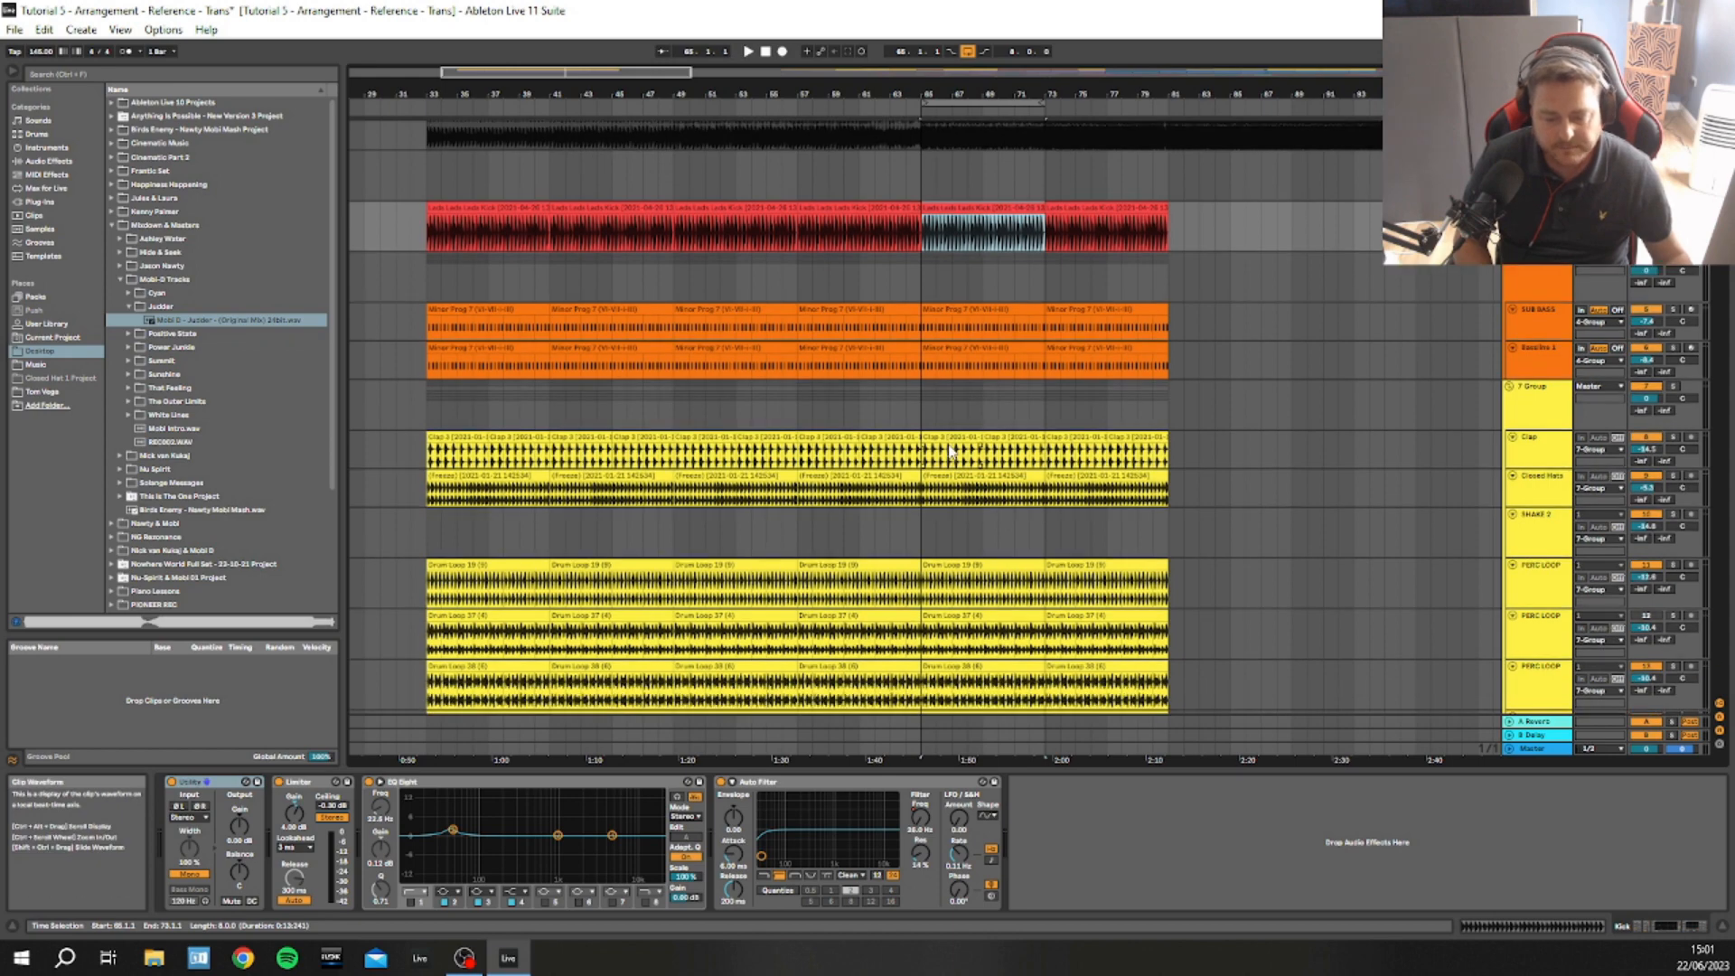
{"action": "scroll", "coordinate": [951, 452], "scroll_direction": "up", "scroll_amount": 1}
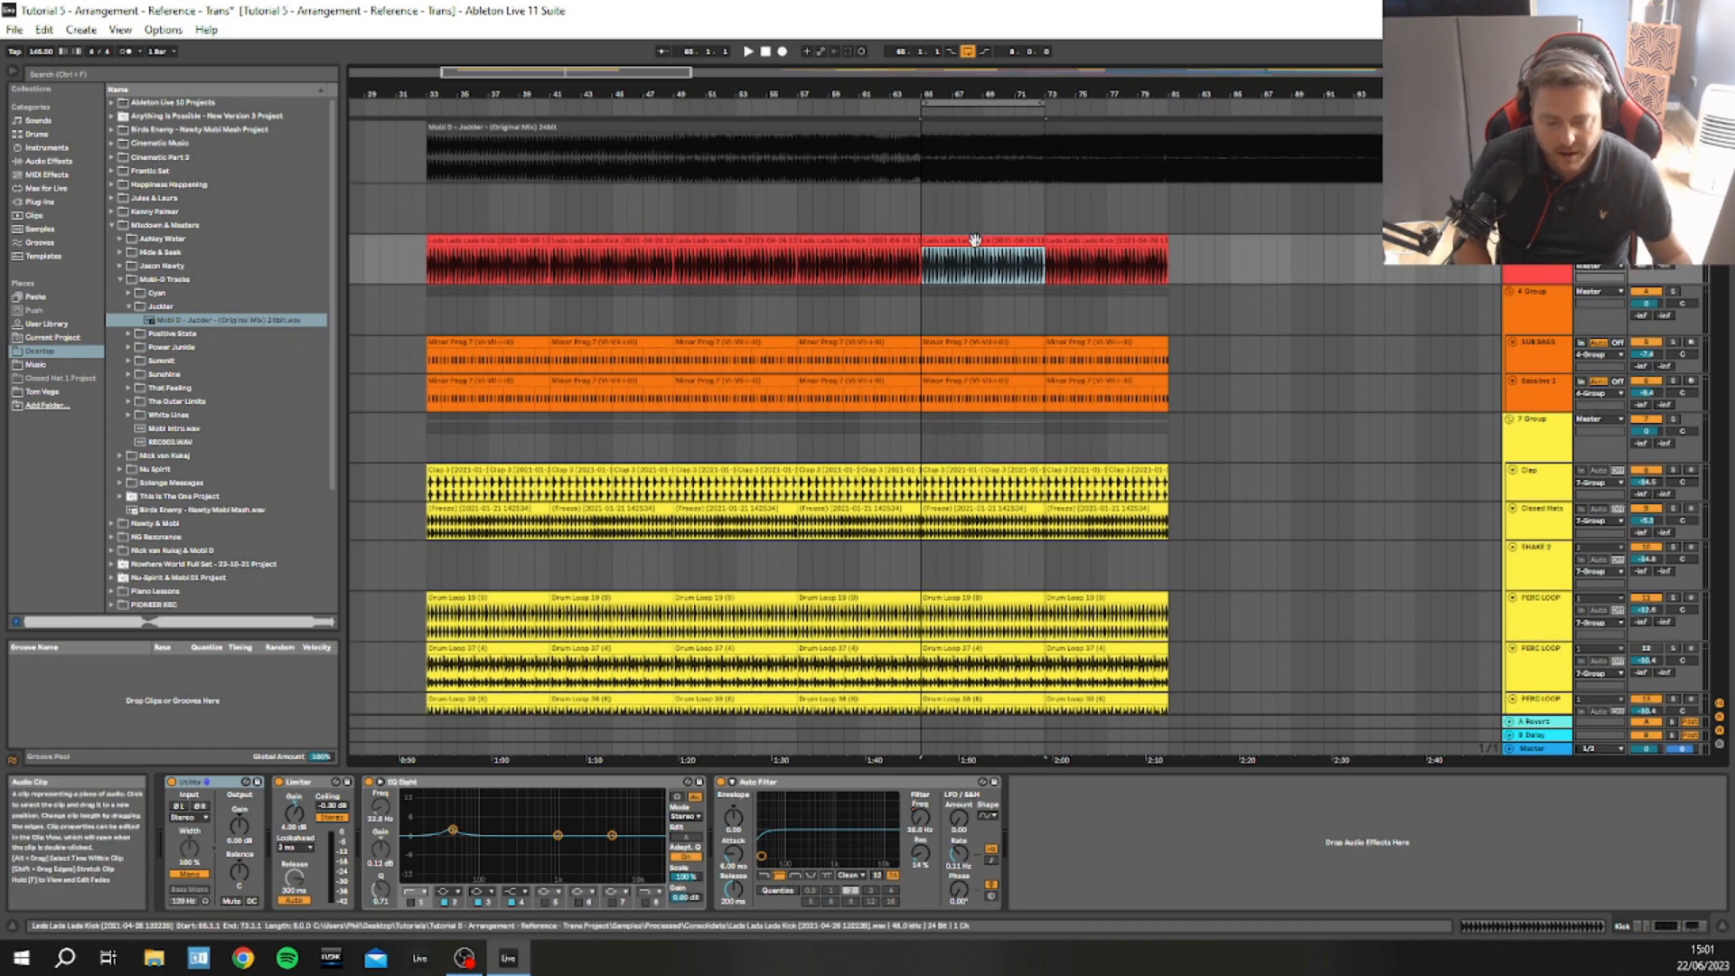
{"action": "scroll", "coordinate": [1039, 406], "scroll_direction": "down", "scroll_amount": 15}
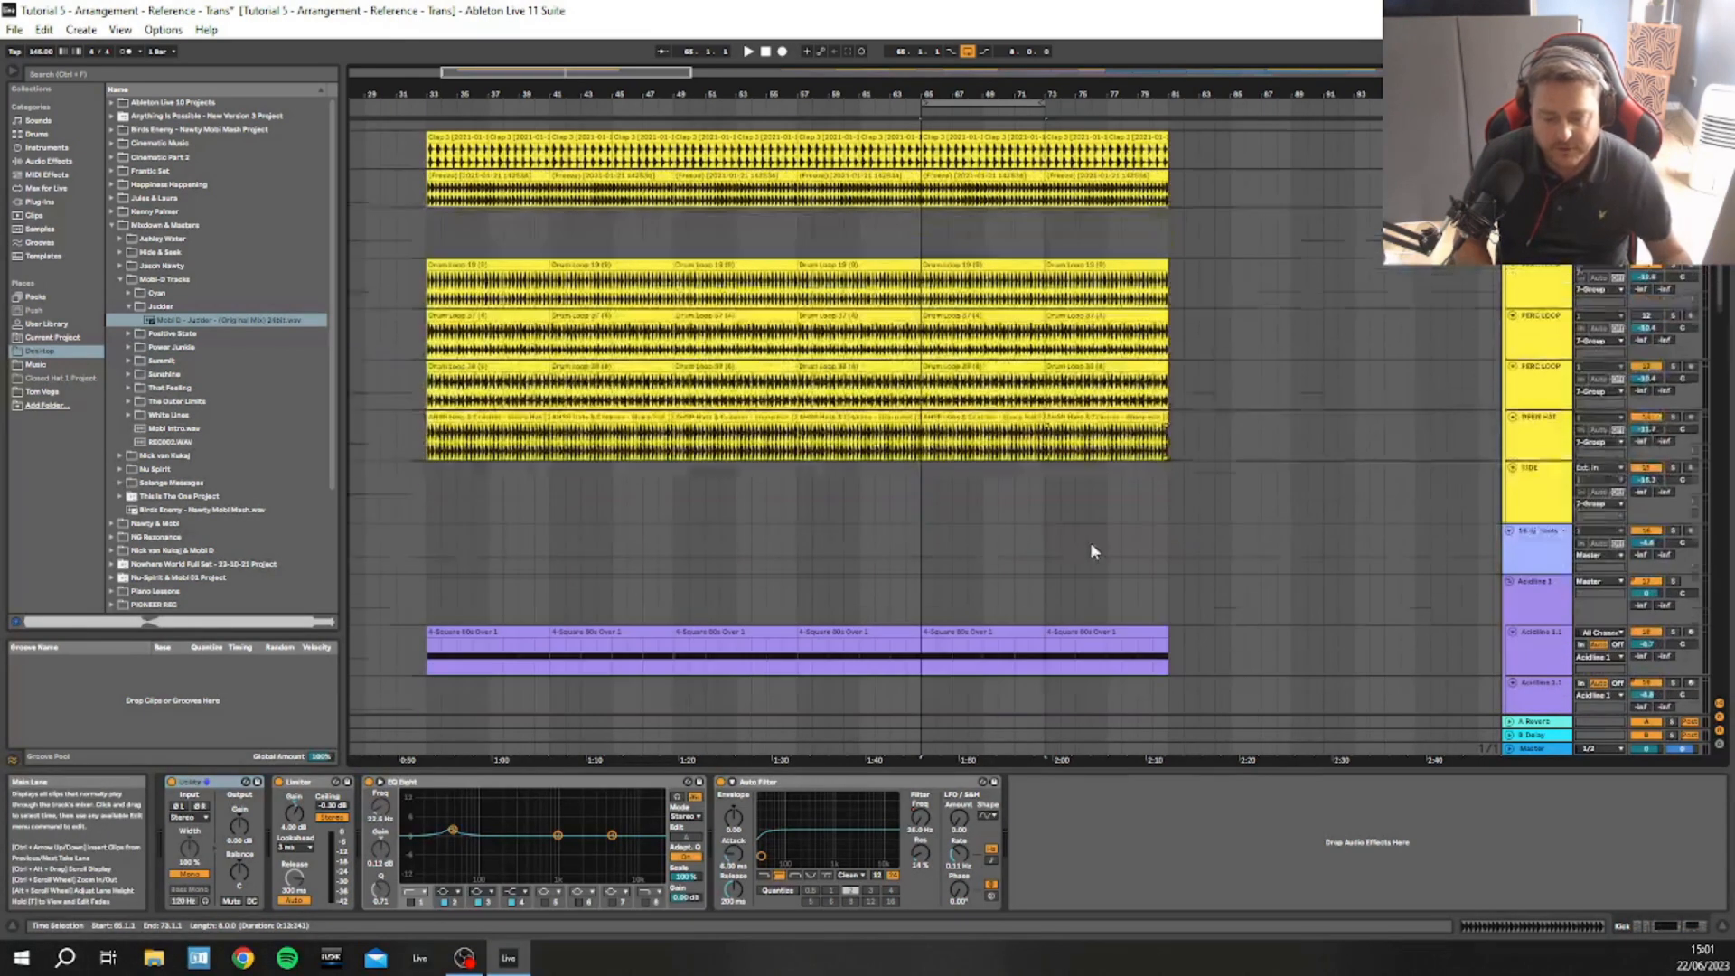
{"action": "scroll", "coordinate": [1076, 567], "scroll_direction": "down", "scroll_amount": 7}
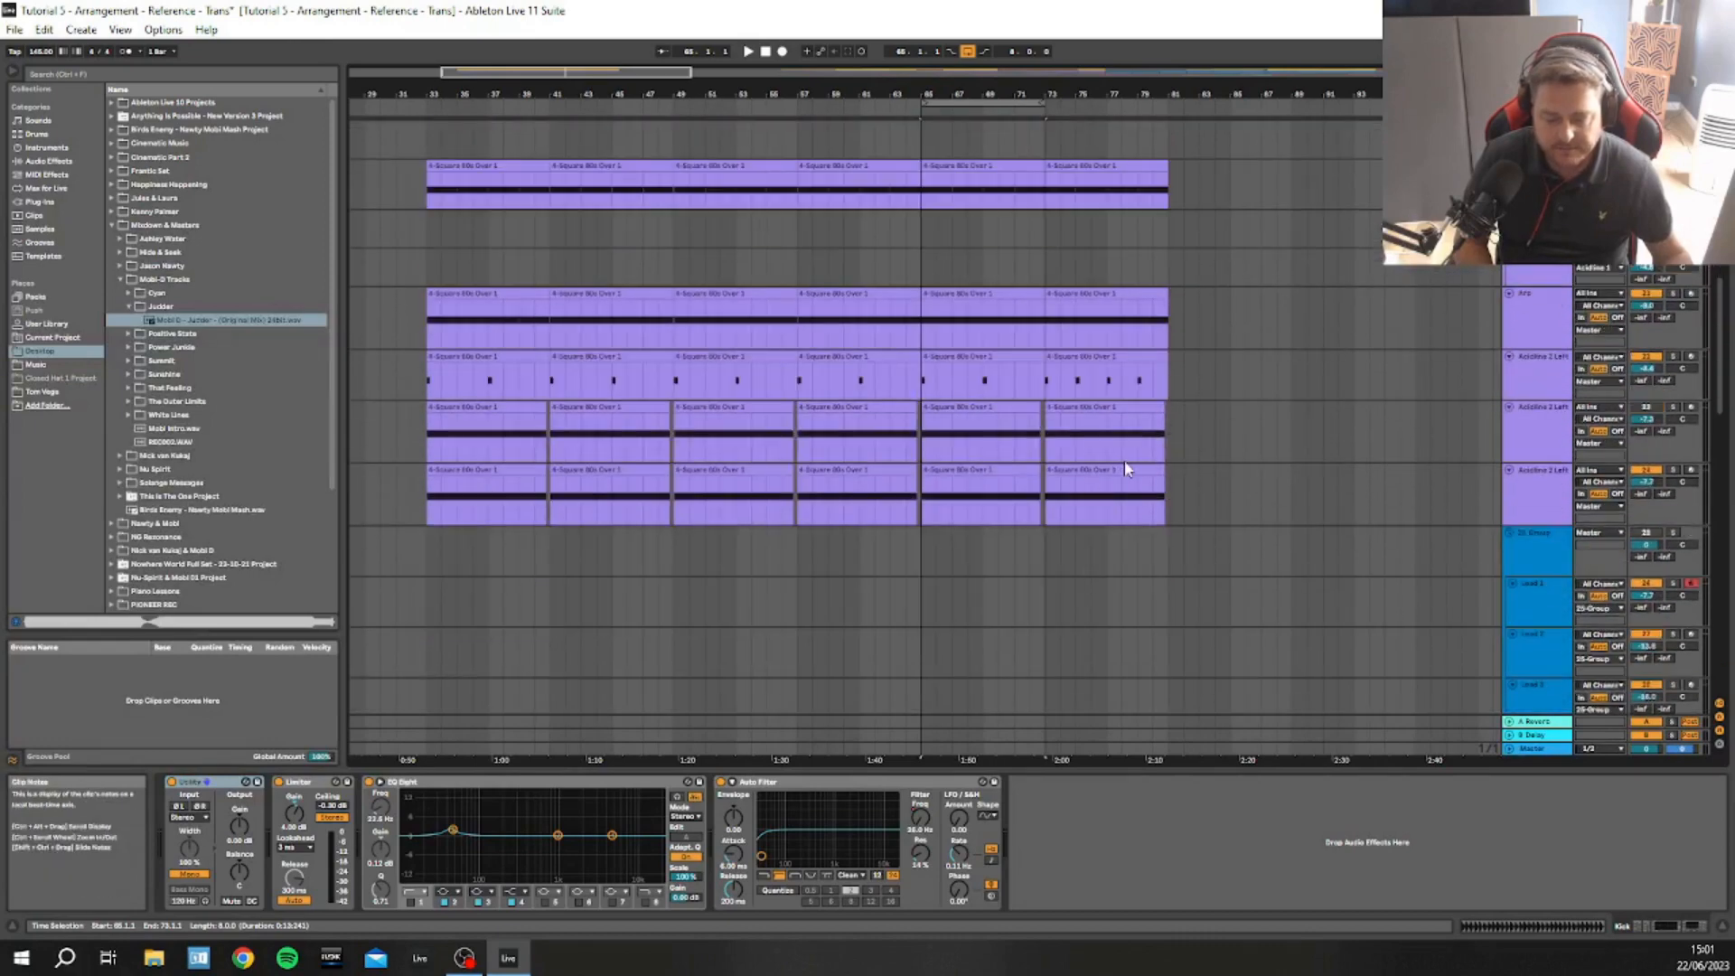
{"action": "left_click", "coordinate": [1135, 470], "text": "shift"}
{"action": "key", "text": "Delete"}
{"action": "scroll", "coordinate": [669, 432], "scroll_direction": "up", "scroll_amount": 11}
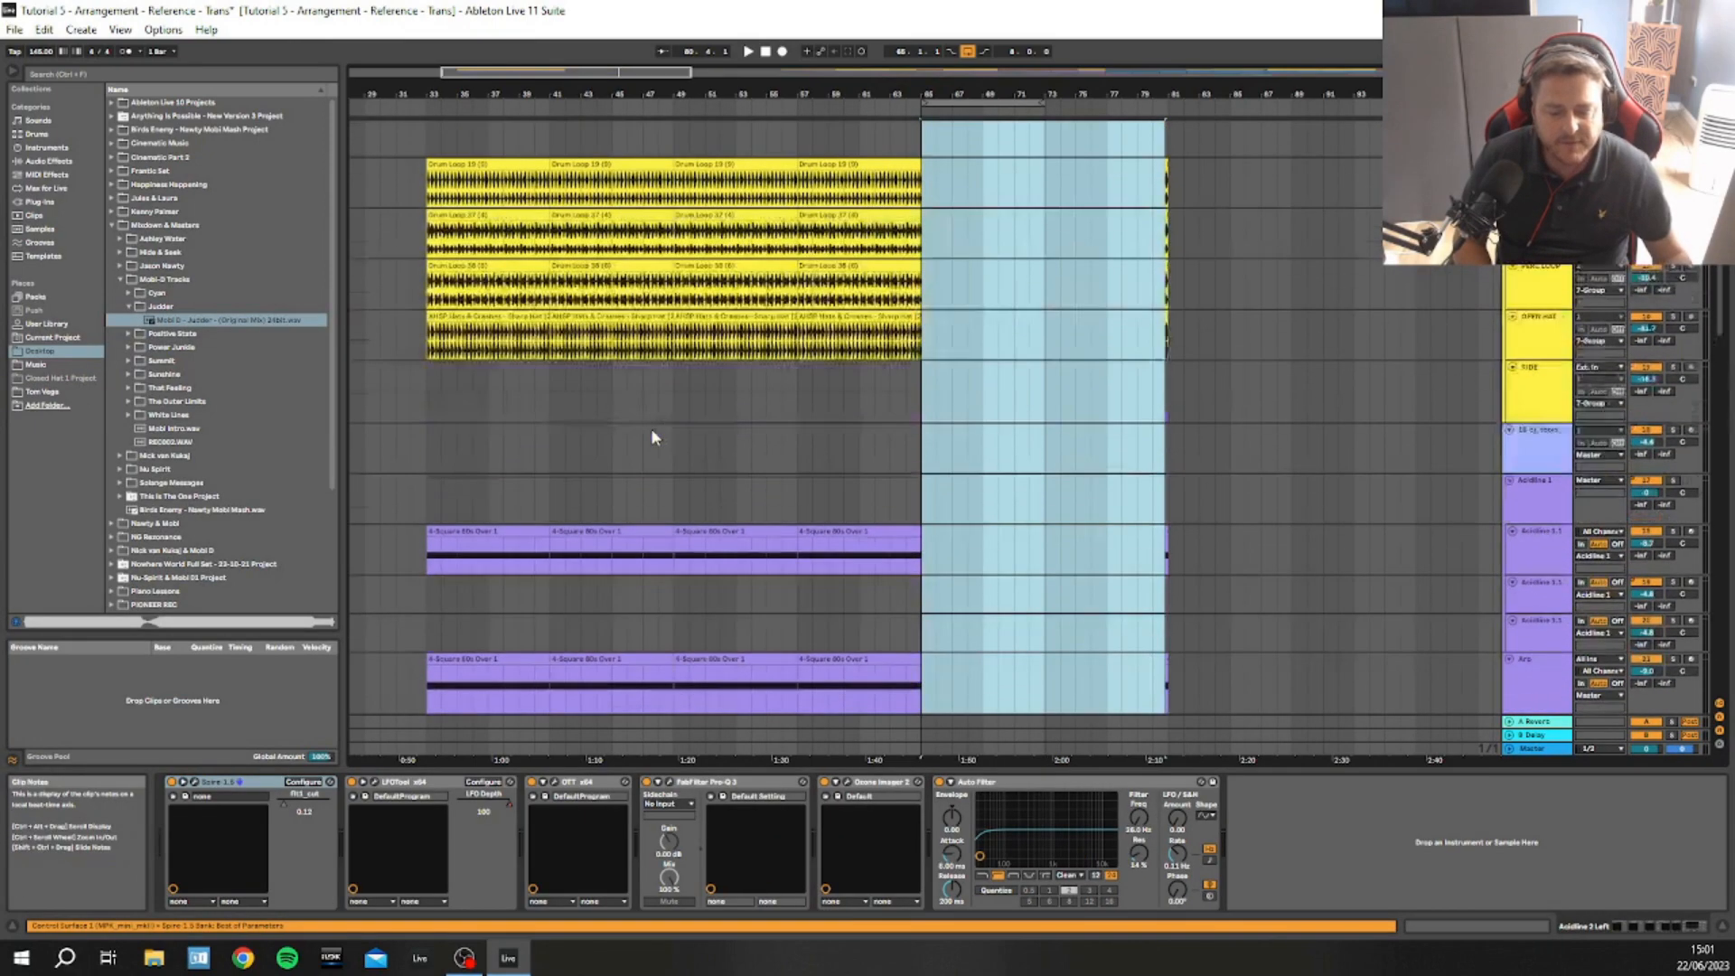
{"action": "scroll", "coordinate": [655, 438], "scroll_direction": "up", "scroll_amount": 12}
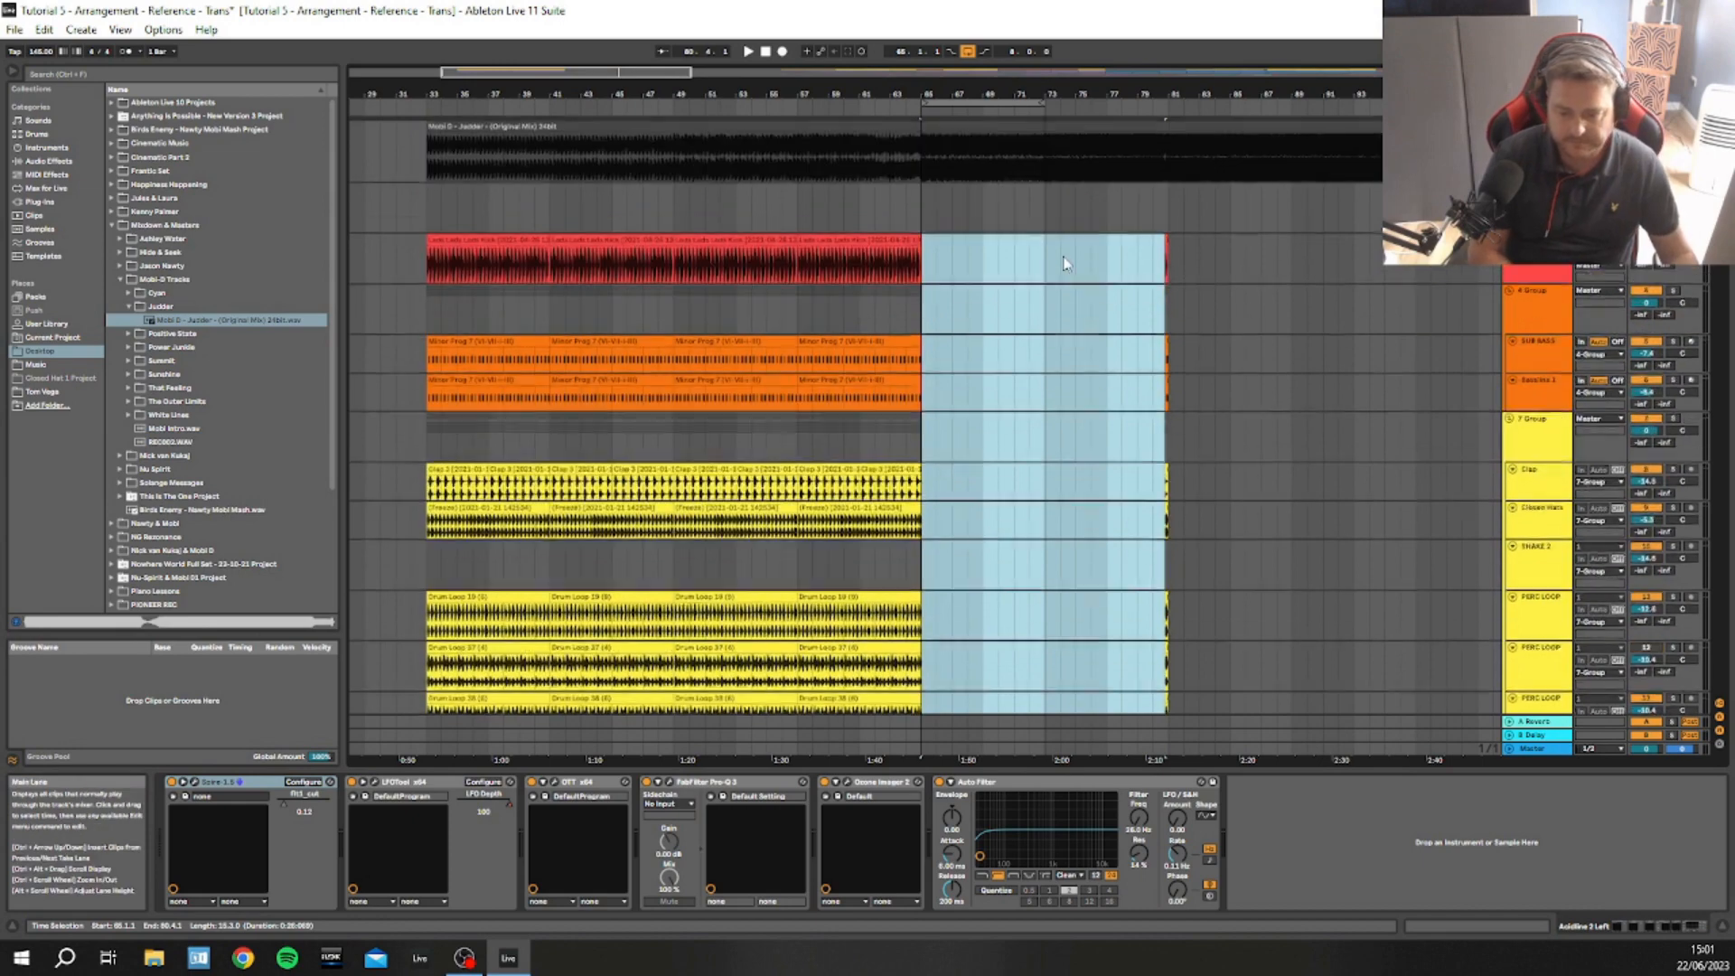
Delete the leftover clip slivers near bar 81 on the kick, bass, percussion and Acidline tracks
{"action": "left_click_drag", "start_coordinate": [1140, 261], "coordinate": [1174, 667]}
{"action": "scroll", "coordinate": [1144, 653], "scroll_direction": "down", "scroll_amount": 7}
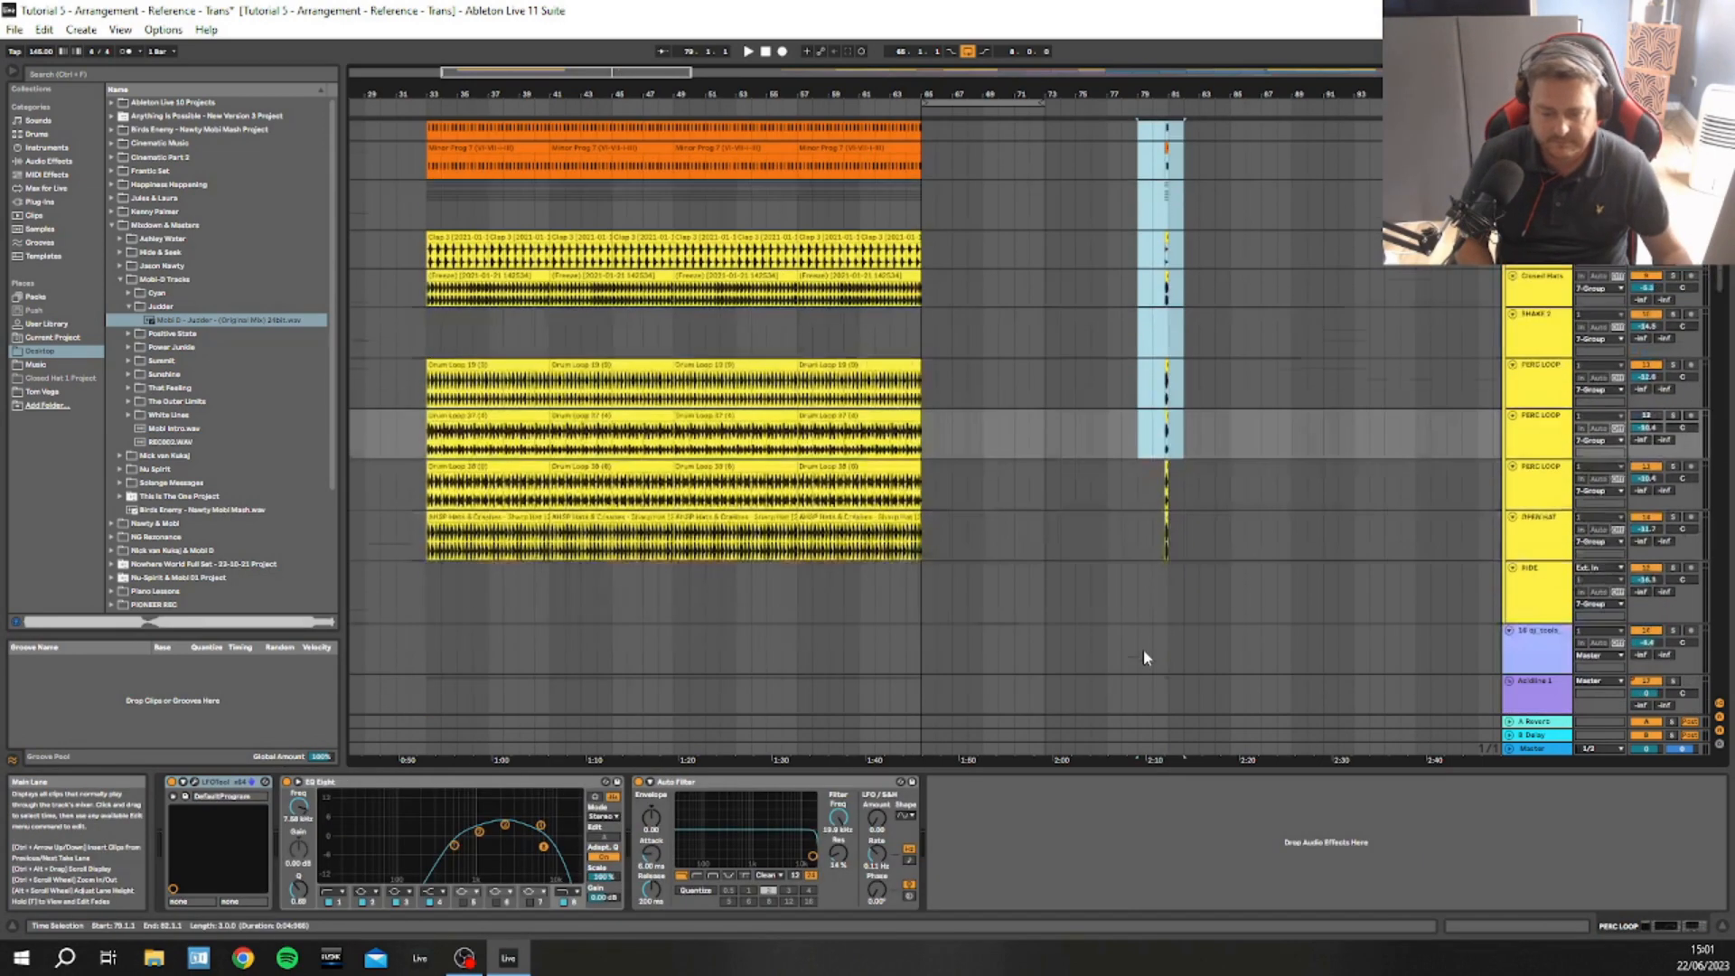
{"action": "key", "text": "Delete"}
{"action": "left_click_drag", "start_coordinate": [1139, 443], "coordinate": [1205, 676]}
{"action": "key", "text": "Delete"}
{"action": "scroll", "coordinate": [1113, 583], "scroll_direction": "down", "scroll_amount": 4}
{"action": "scroll", "coordinate": [1128, 635], "scroll_direction": "down", "scroll_amount": 6}
{"action": "left_click_drag", "start_coordinate": [1139, 492], "coordinate": [1225, 670]}
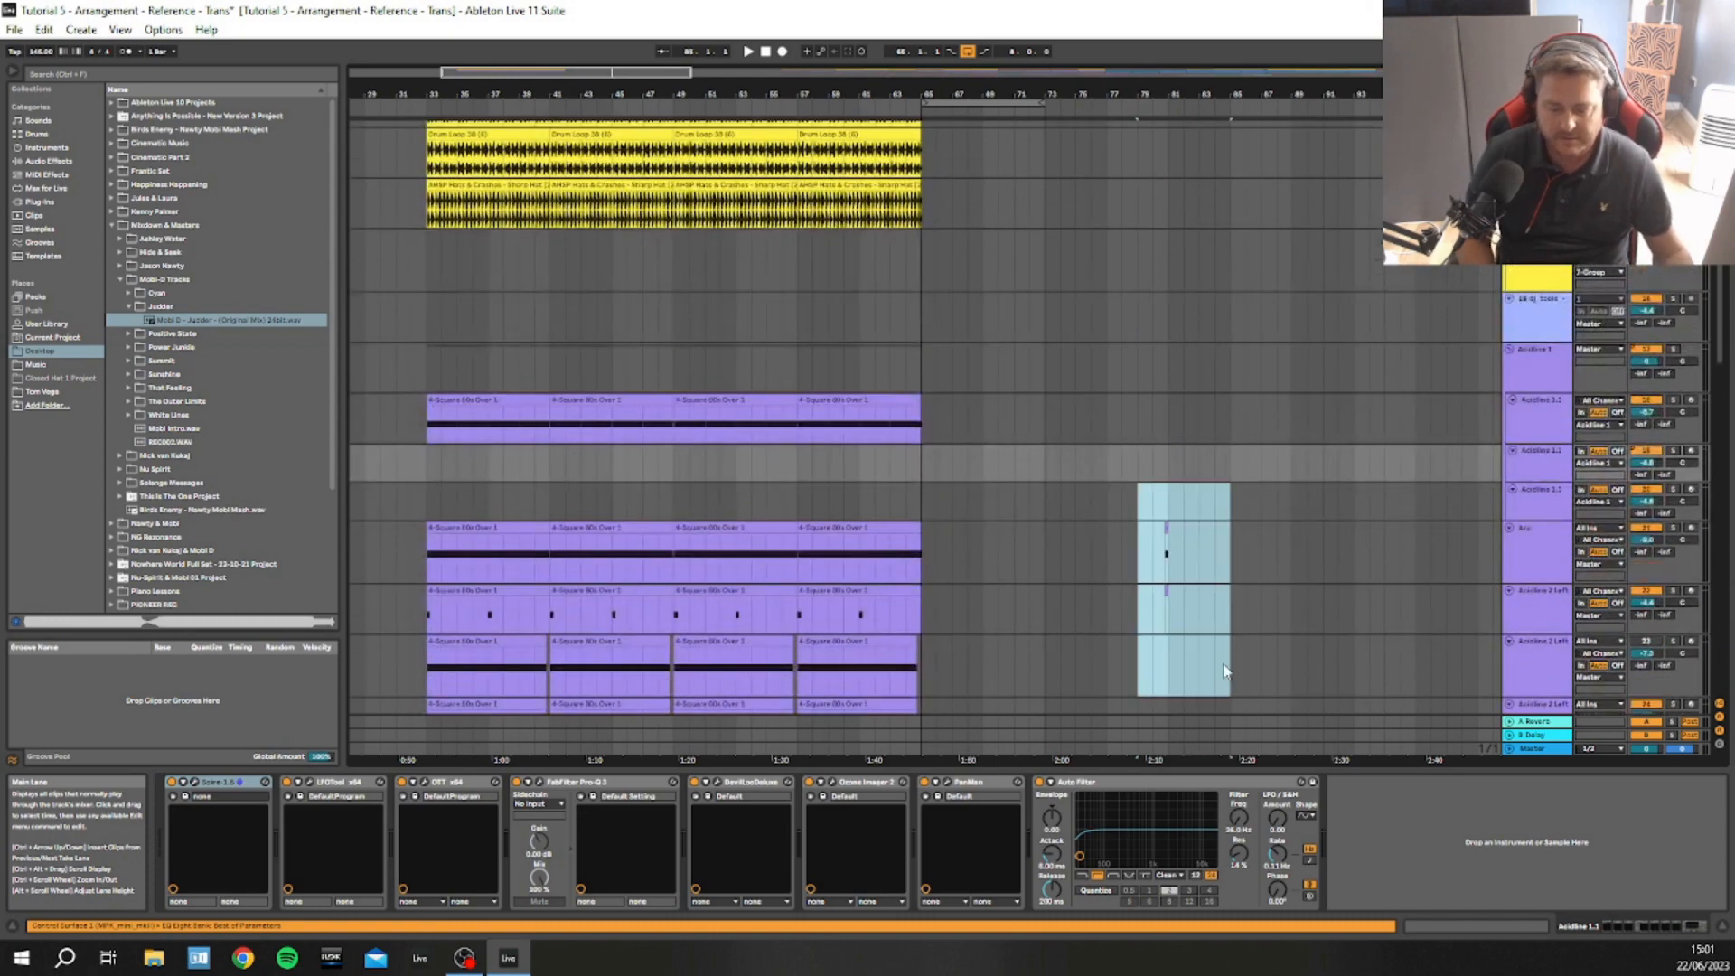
{"action": "key", "text": "Delete"}
{"action": "scroll", "coordinate": [1185, 632], "scroll_direction": "down", "scroll_amount": 3}
{"action": "left_click_drag", "start_coordinate": [1725, 362], "coordinate": [1722, 221]}
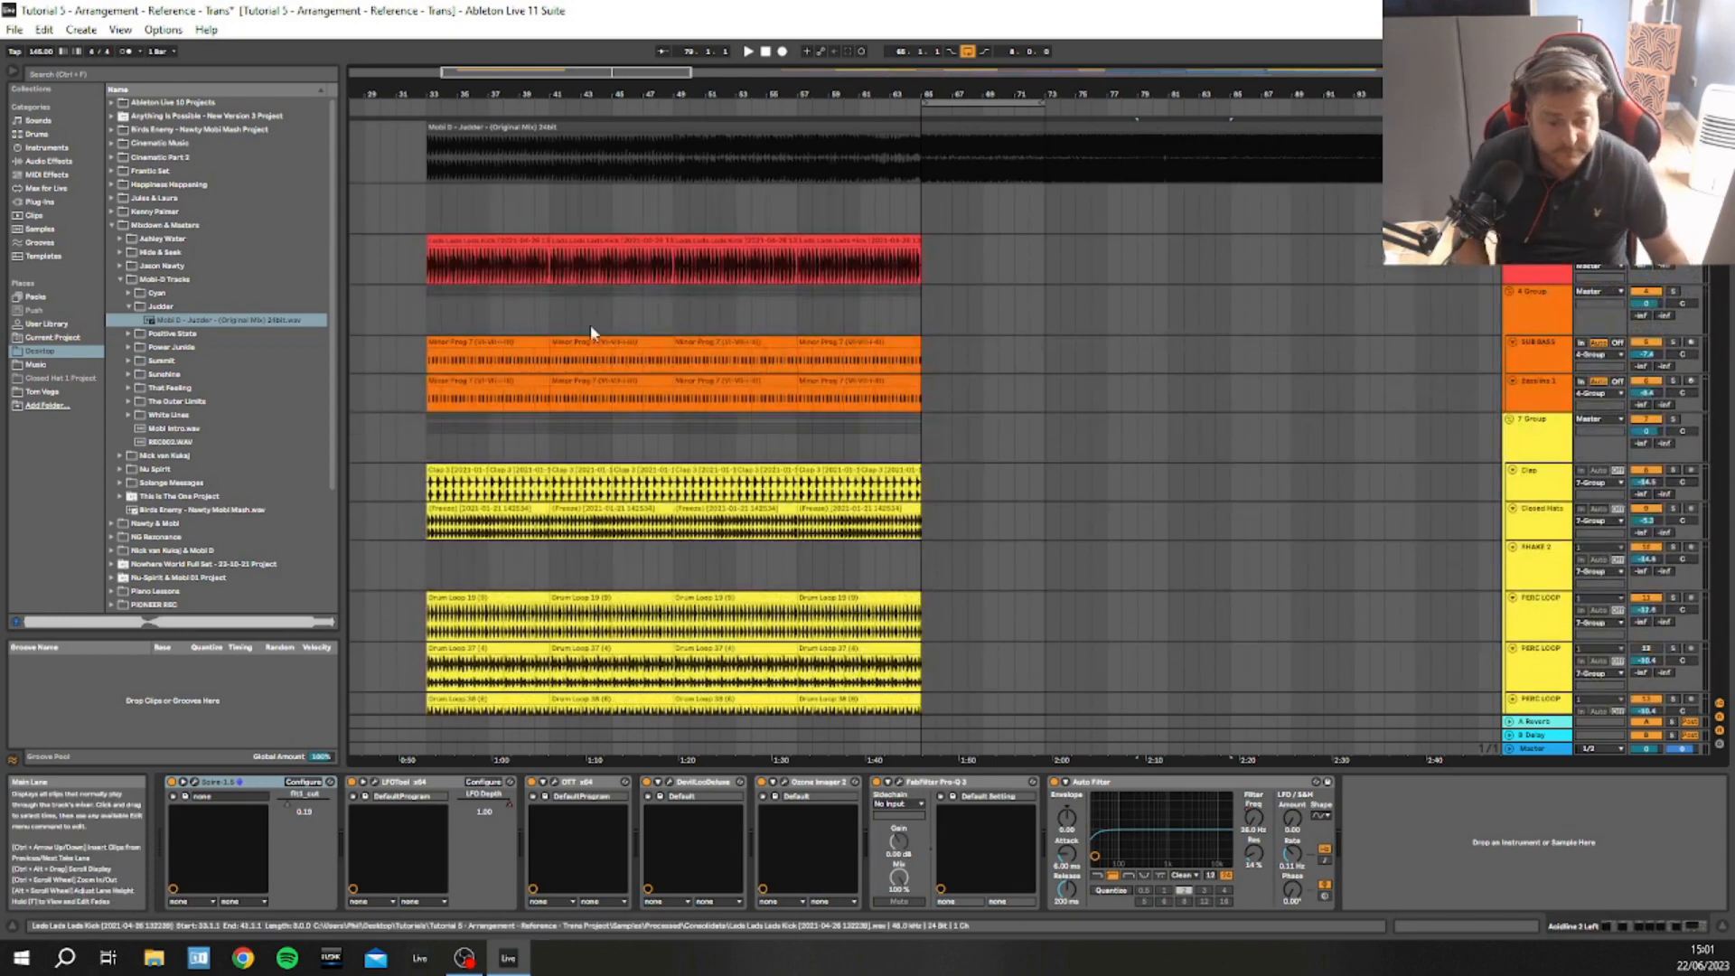
Duplicate the block at bars 57 to 65 on all tracks from the kick to the last Acidline track, directly after itself
{"action": "left_click", "coordinate": [810, 246]}
{"action": "scroll", "coordinate": [805, 465], "scroll_direction": "down", "scroll_amount": 8}
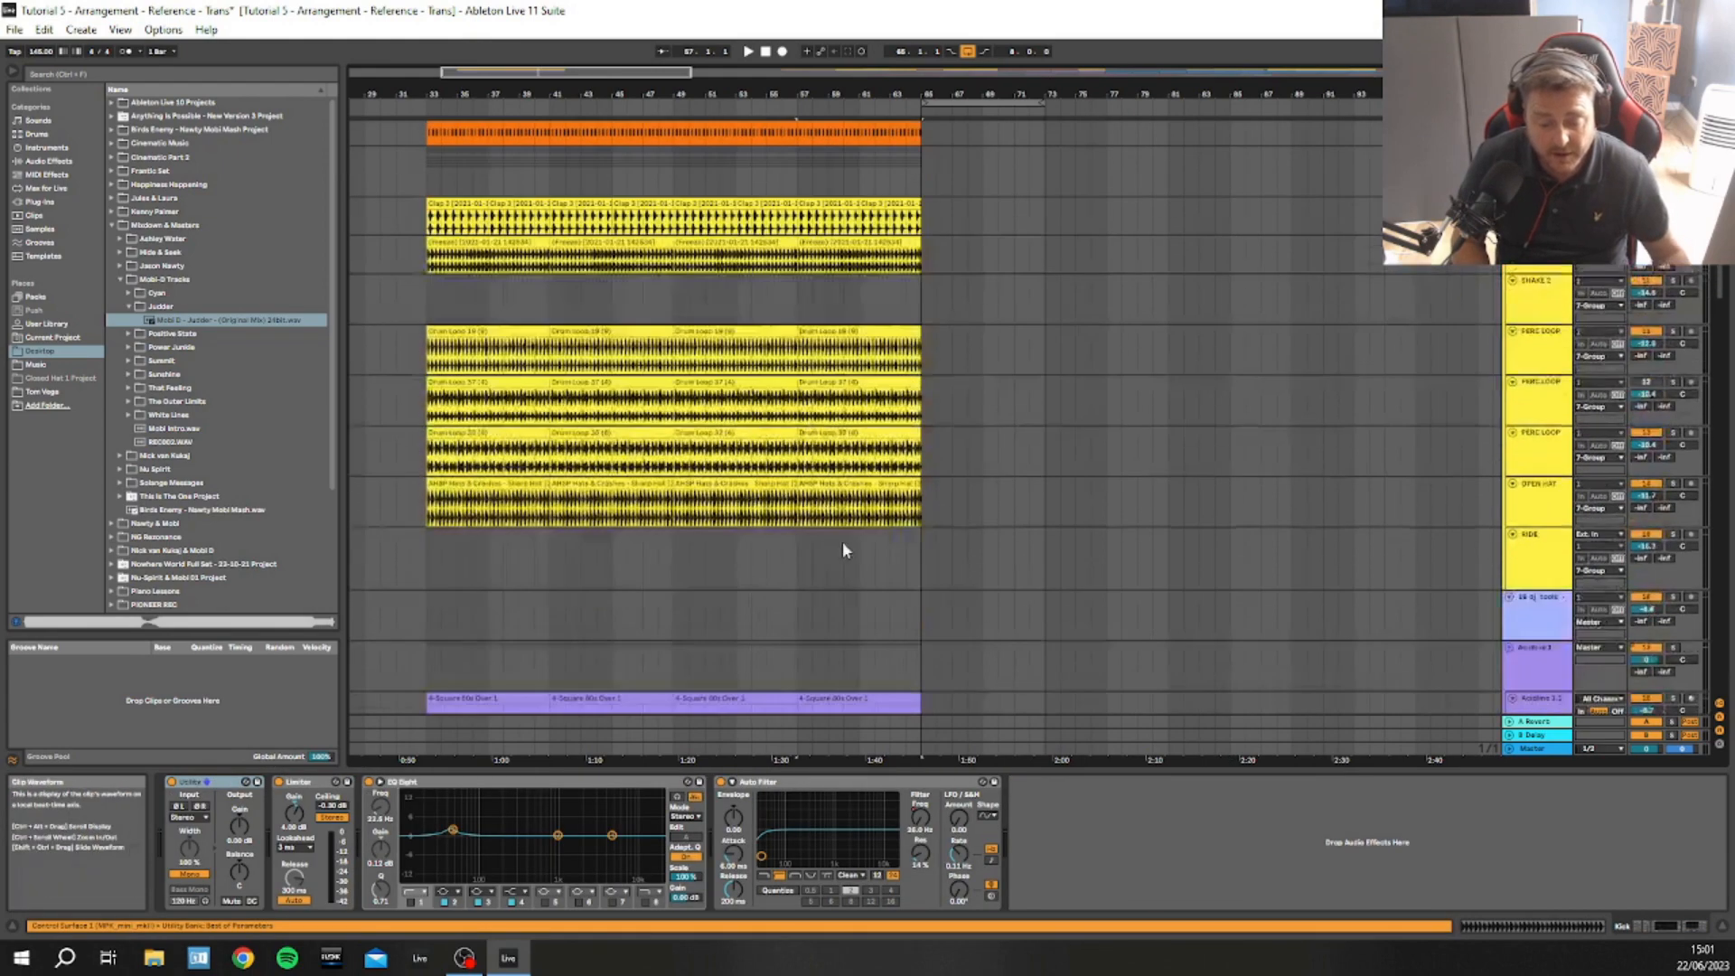
{"action": "scroll", "coordinate": [846, 561], "scroll_direction": "down", "scroll_amount": 12}
{"action": "left_click", "coordinate": [876, 504]}
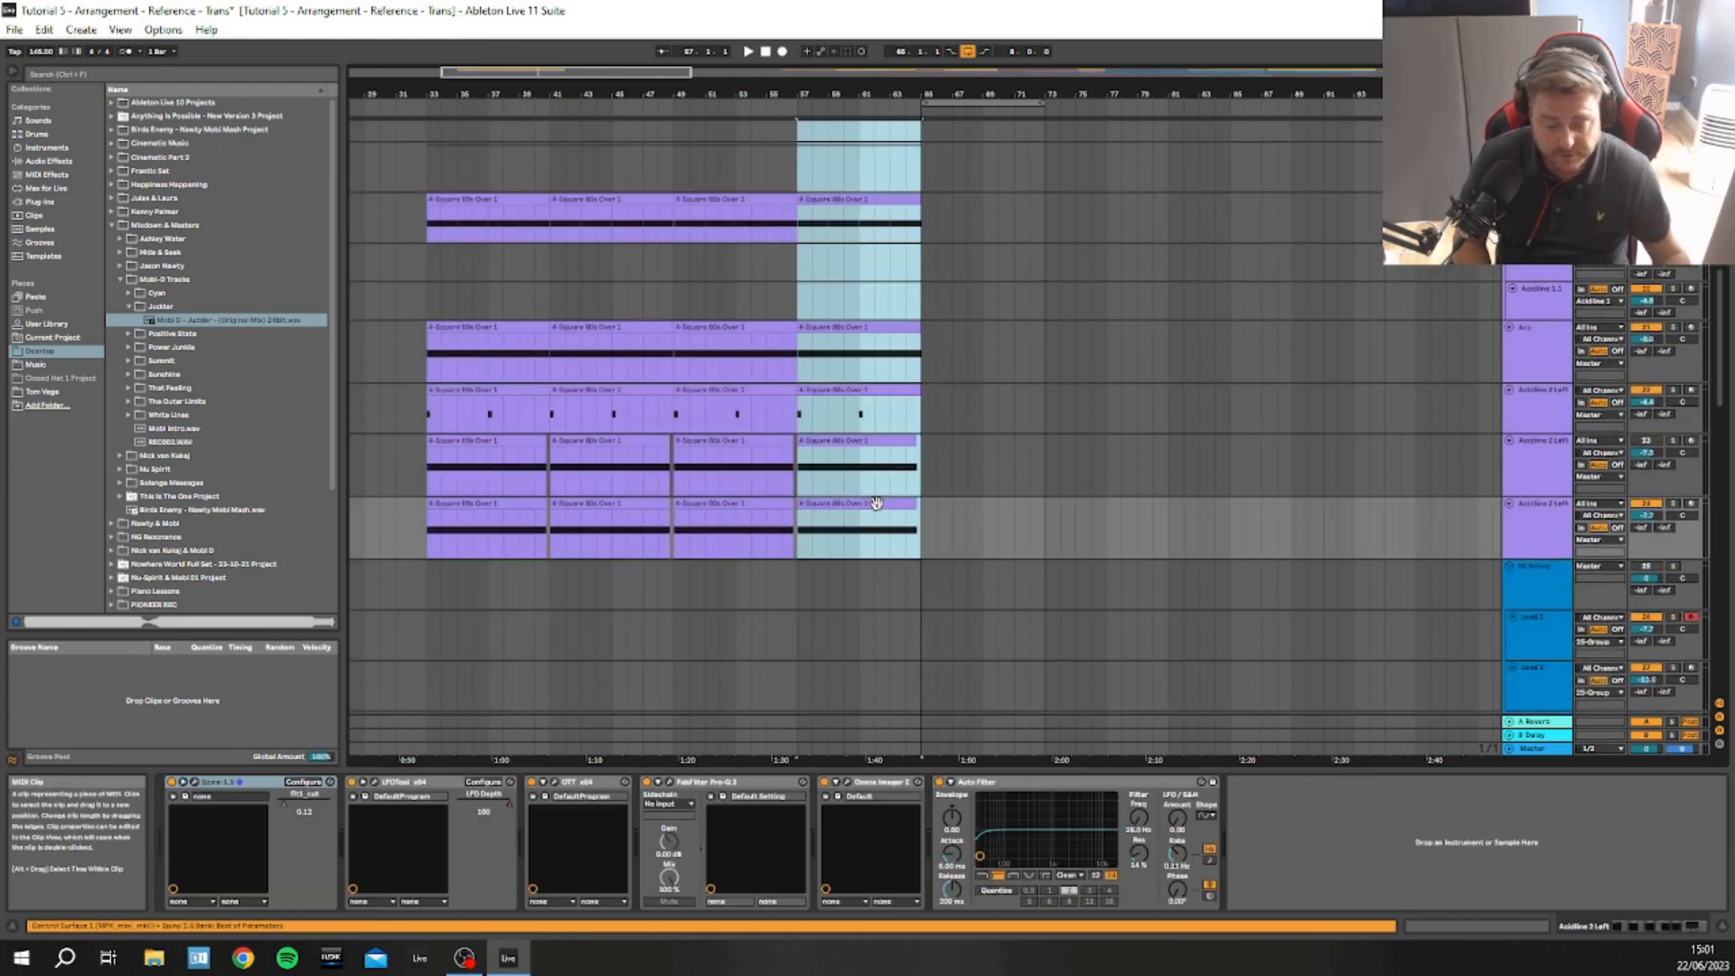
{"action": "key", "text": "ctrl+d"}
{"action": "scroll", "coordinate": [874, 479], "scroll_direction": "up", "scroll_amount": 15}
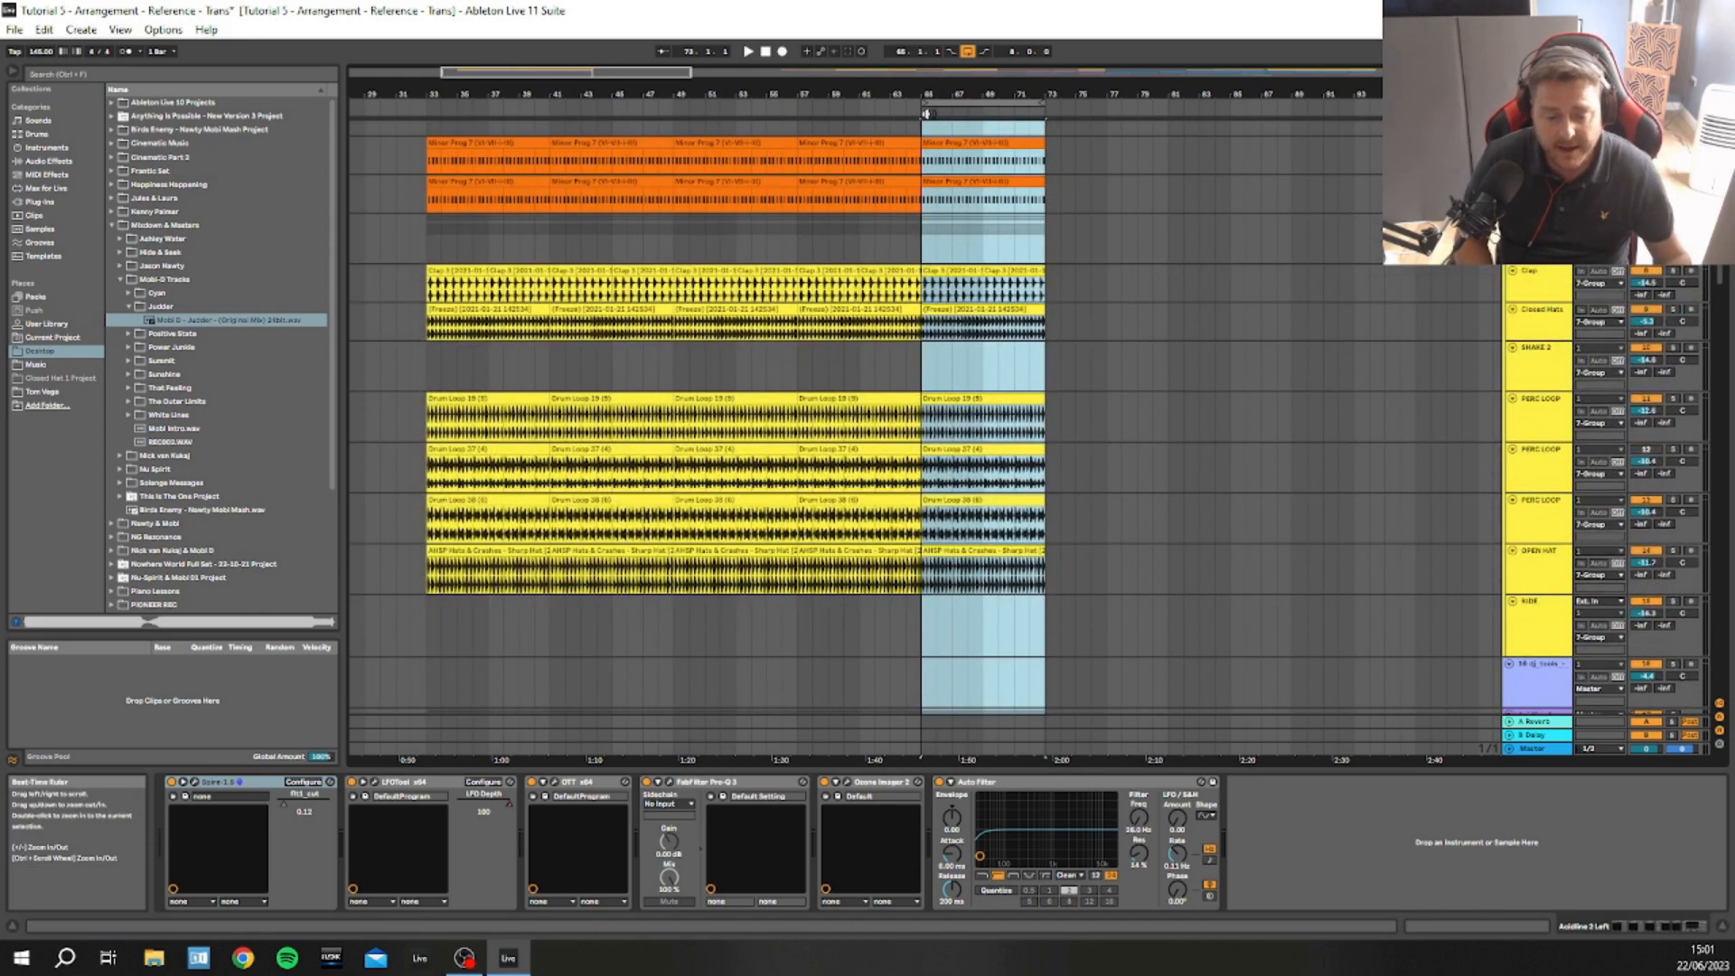
{"action": "left_click", "coordinate": [428, 126]}
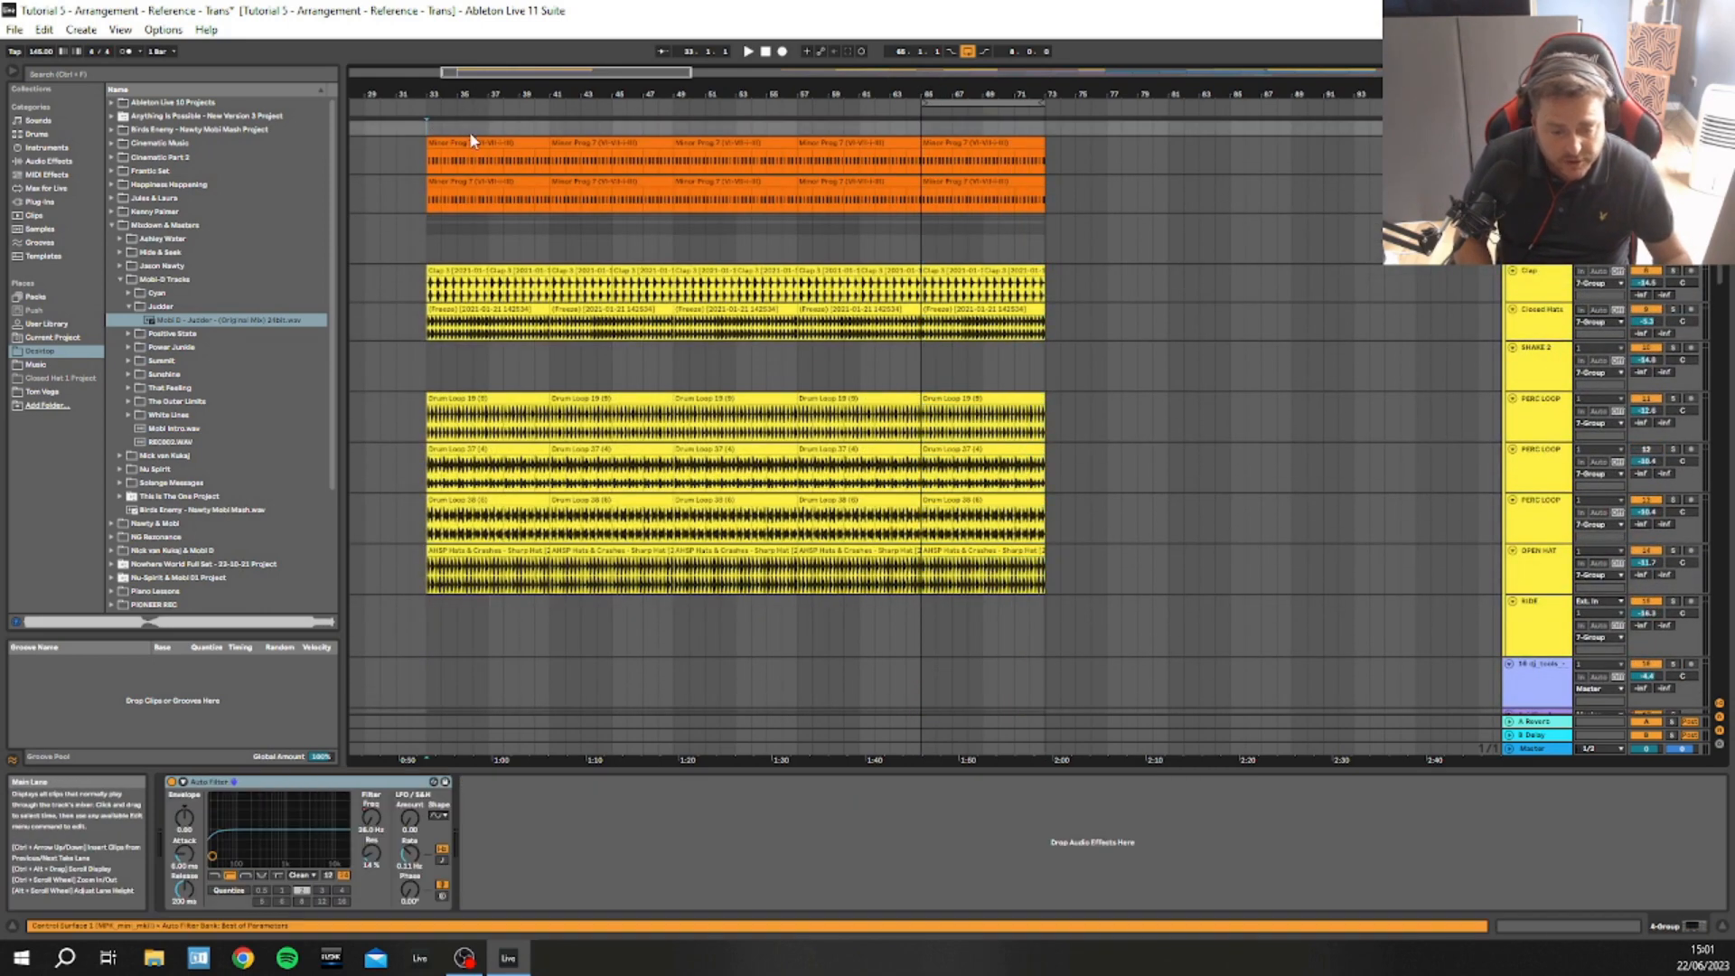
{"action": "left_click_drag", "start_coordinate": [427, 133], "coordinate": [929, 191]}
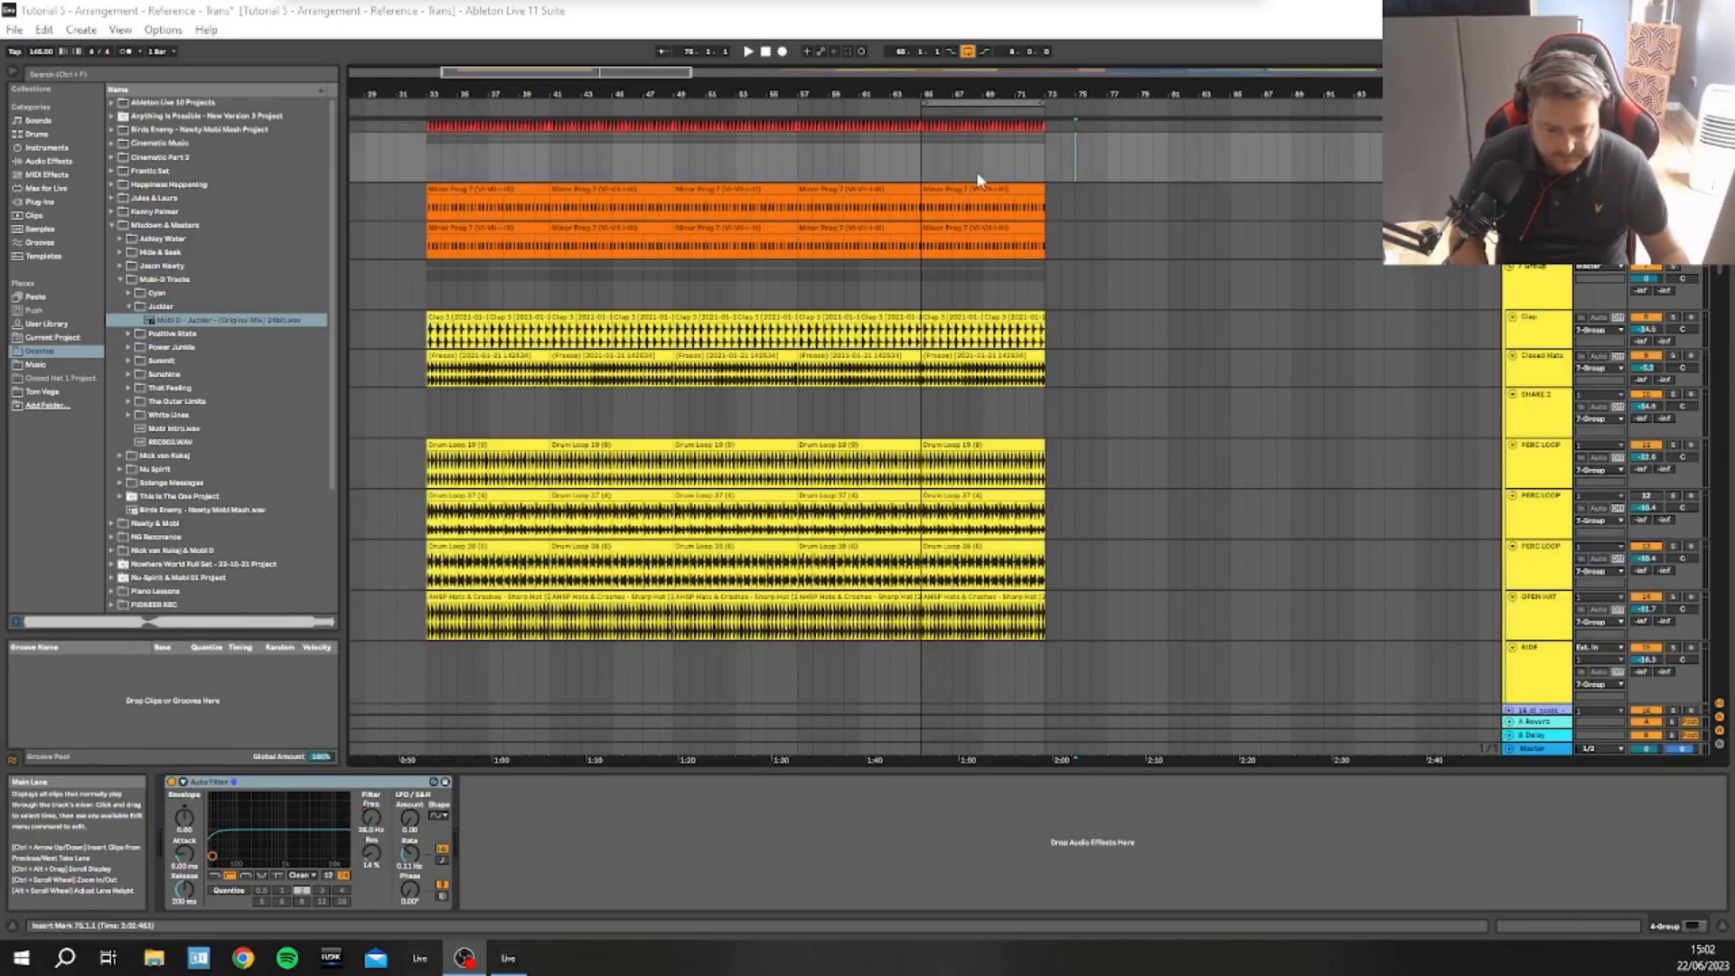
{"action": "left_click", "coordinate": [447, 197]}
{"action": "scroll", "coordinate": [402, 210], "scroll_direction": "up", "scroll_amount": 3}
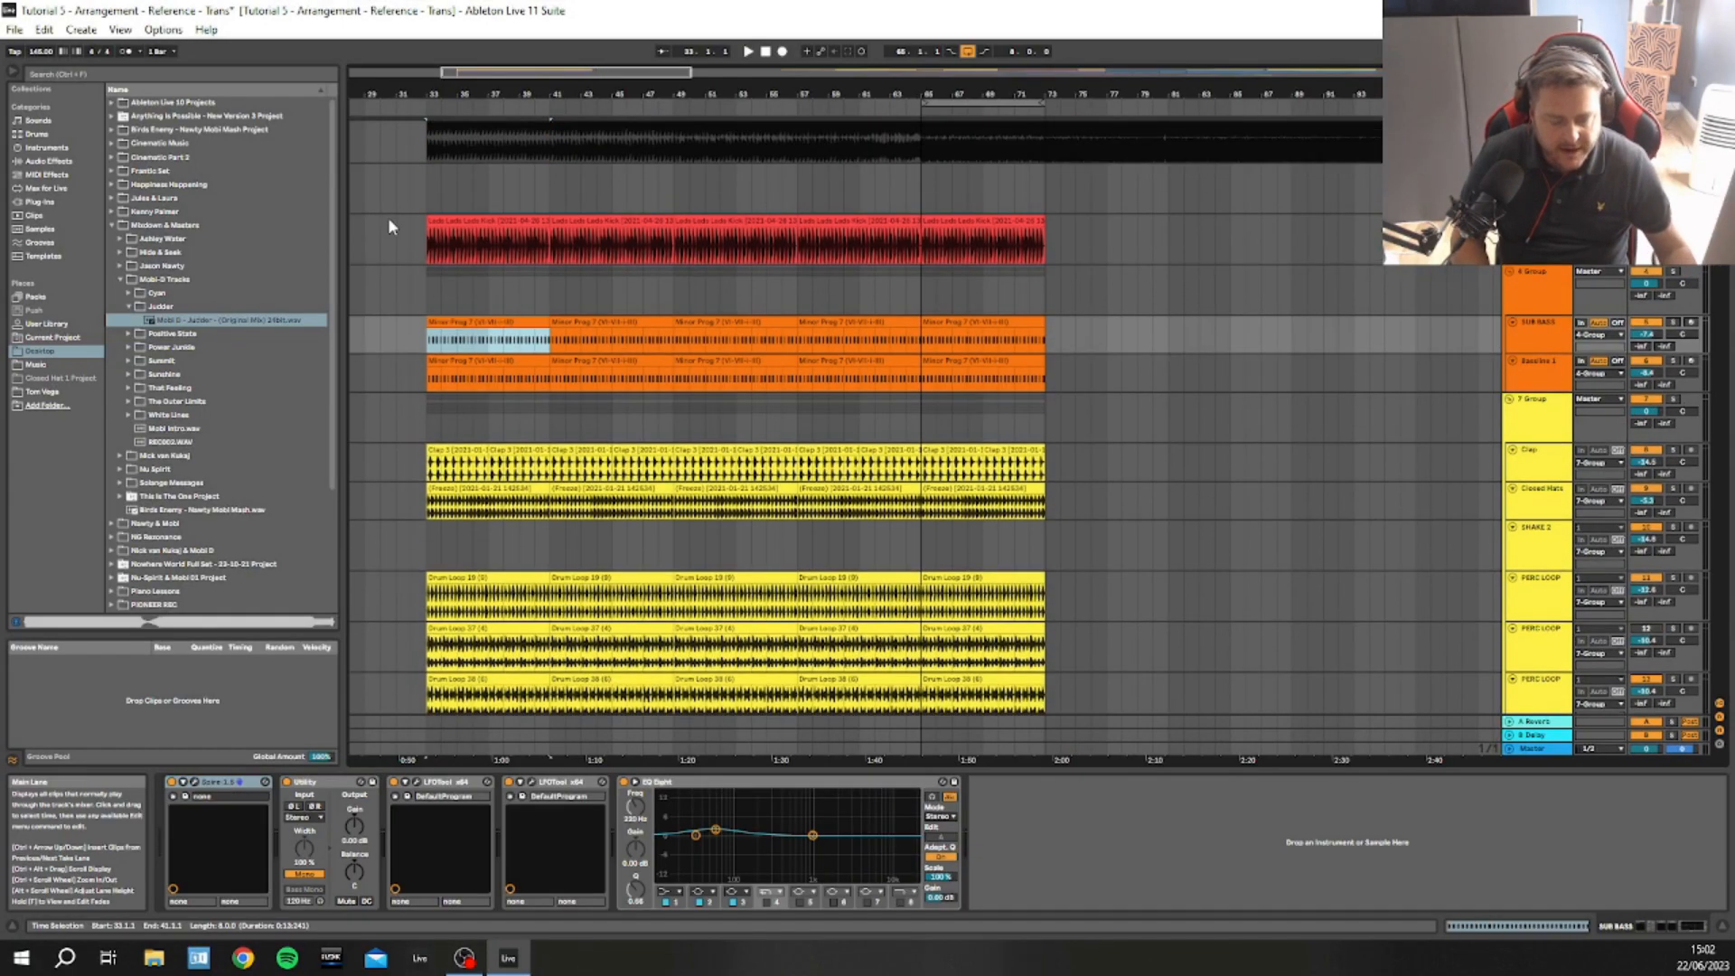
{"action": "scroll", "coordinate": [388, 225], "scroll_direction": "up", "scroll_amount": 1}
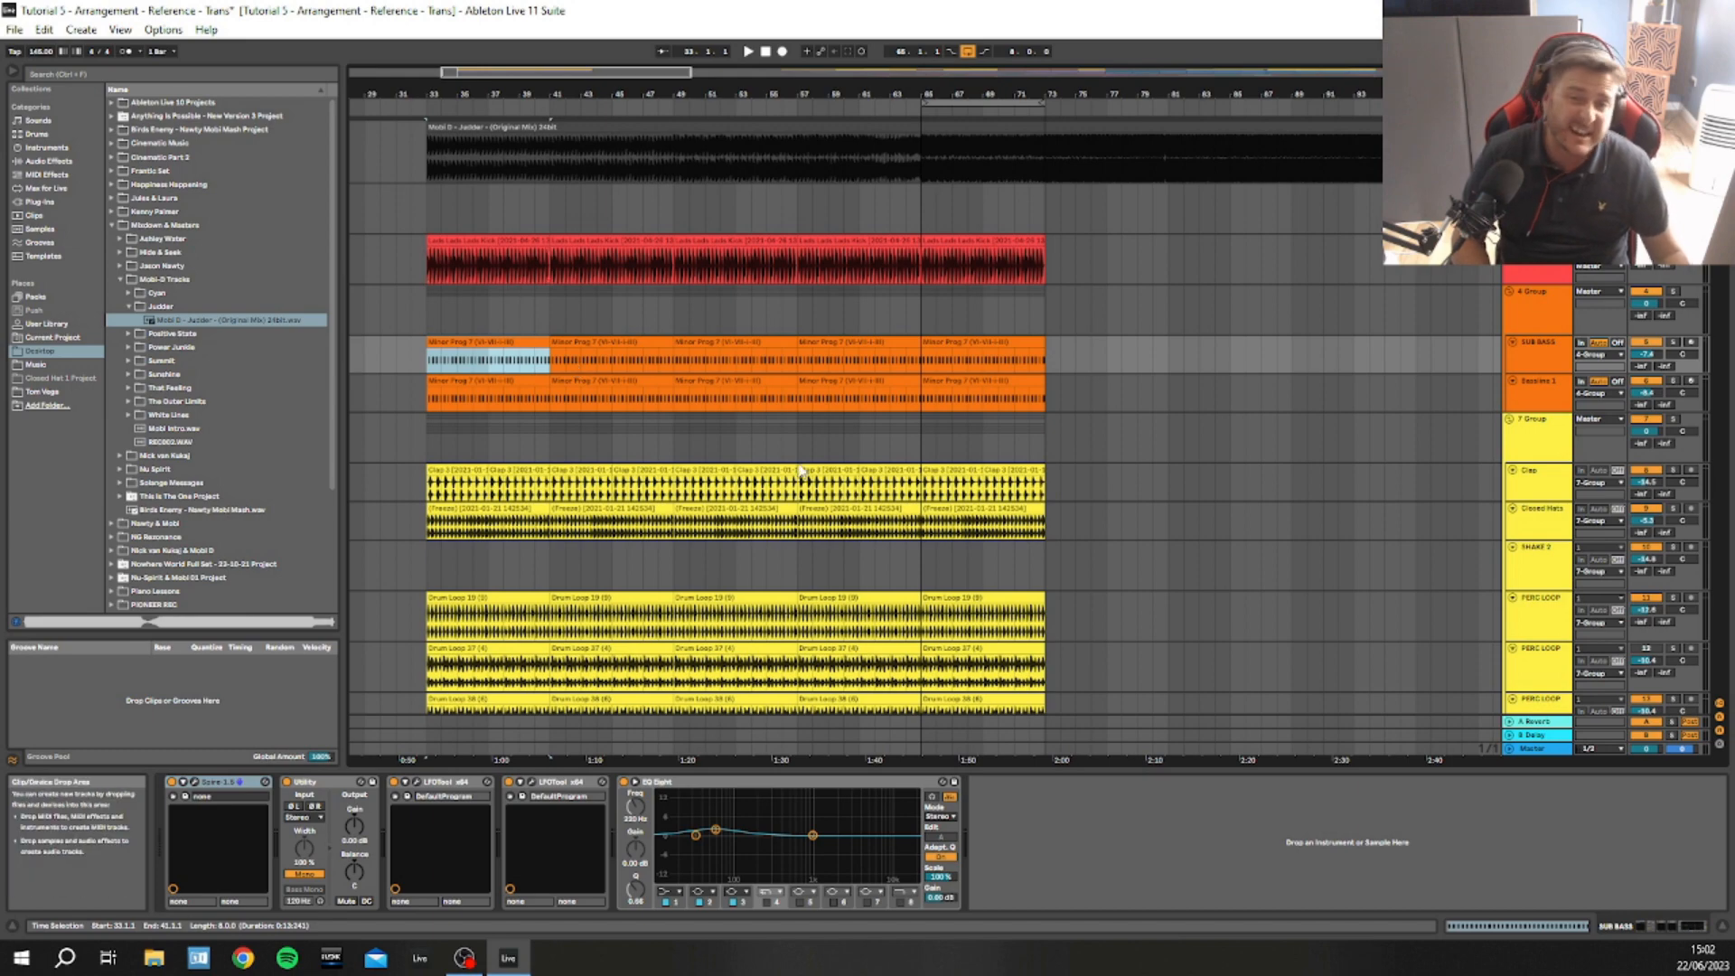
{"action": "scroll", "coordinate": [463, 570], "scroll_direction": "down", "scroll_amount": 1}
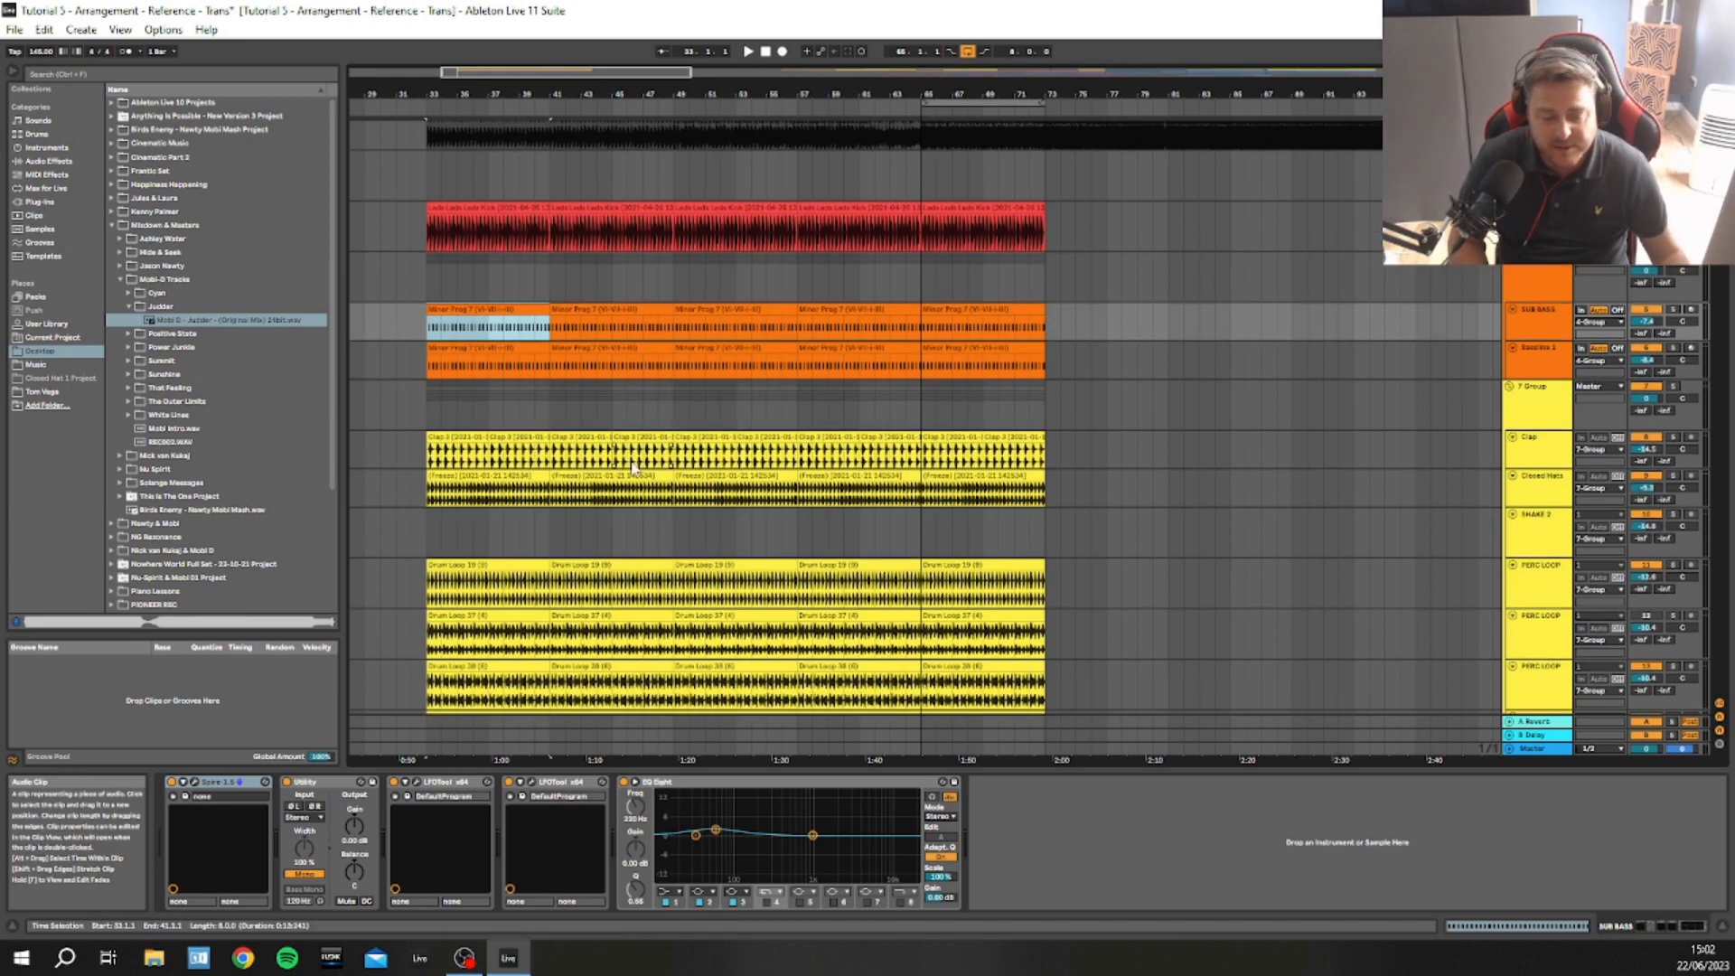
Delete the sub bass and bassline clips from bar 33 to bar 65
{"action": "left_click", "coordinate": [409, 327]}
{"action": "scroll", "coordinate": [542, 321], "scroll_direction": "left", "scroll_amount": 5}
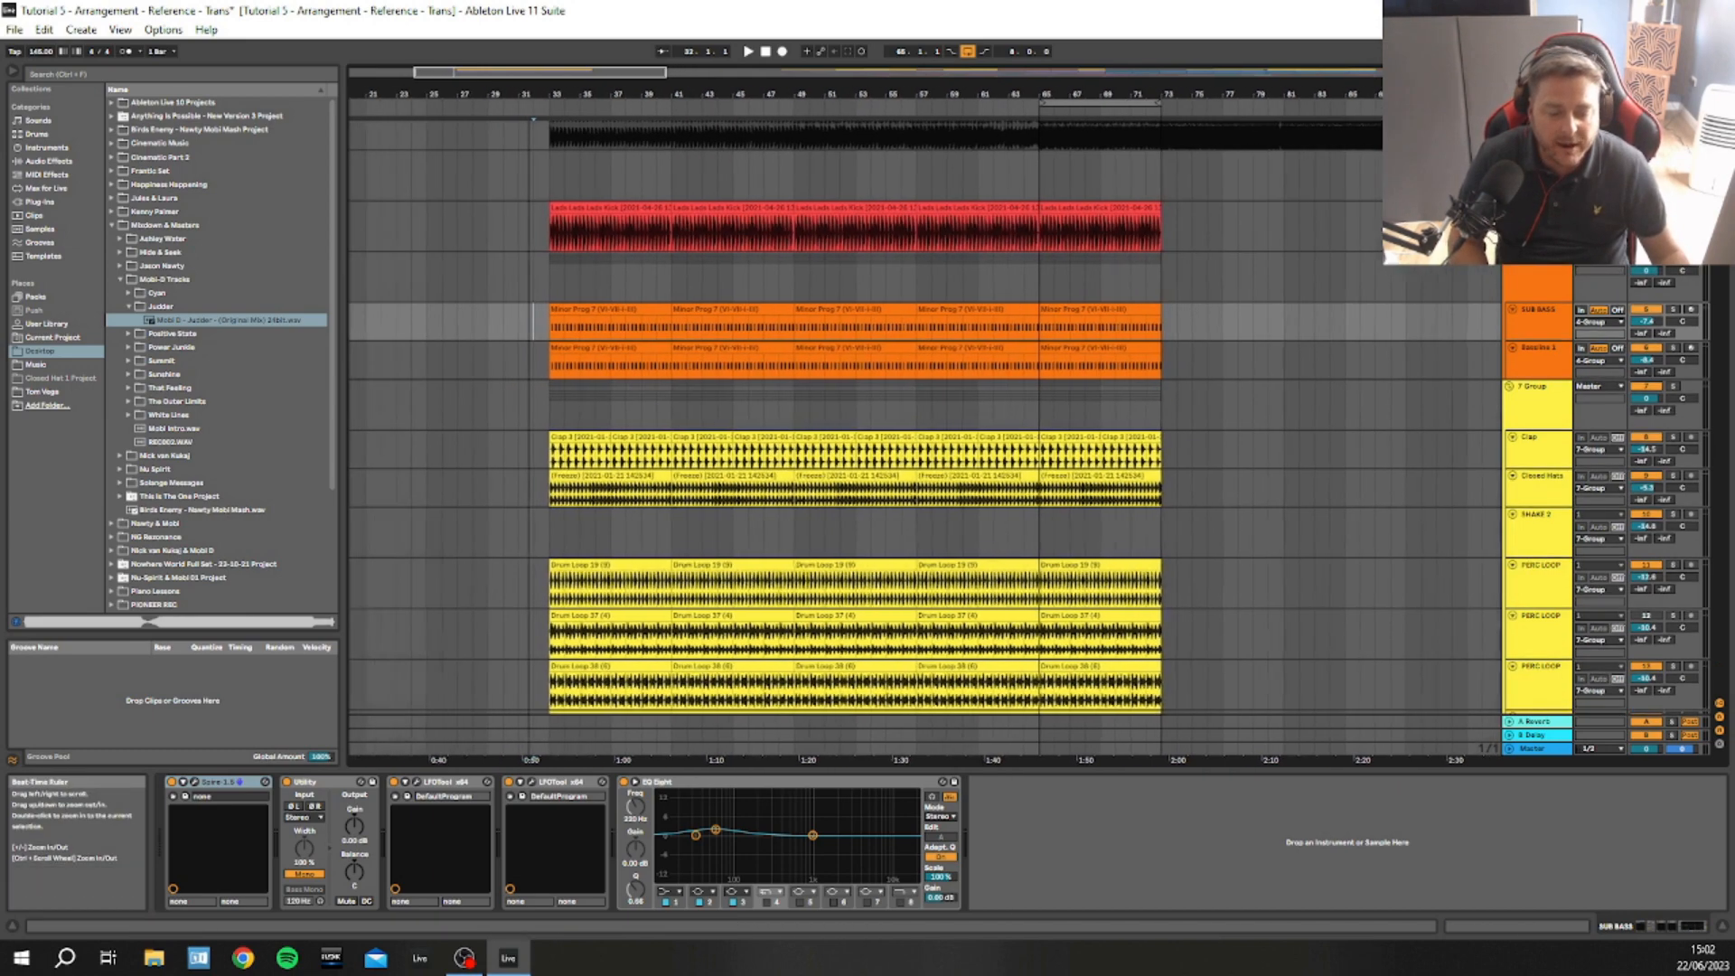
{"action": "left_click", "coordinate": [638, 314]}
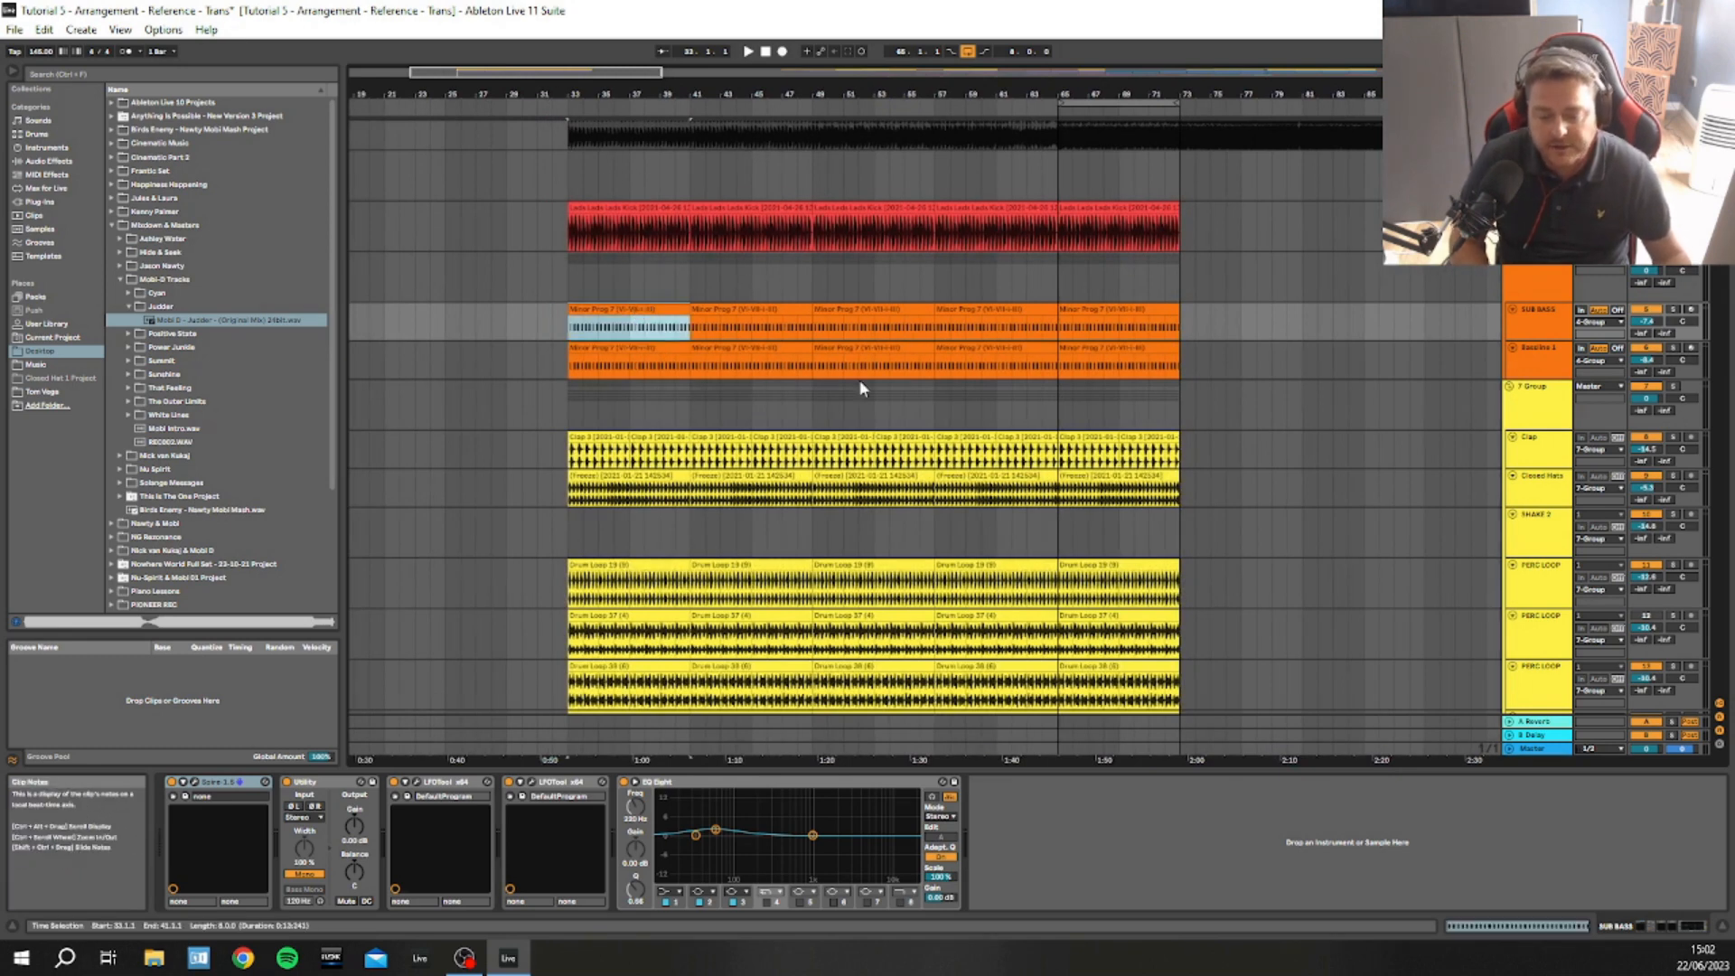
{"action": "left_click", "coordinate": [1035, 365], "text": "shift"}
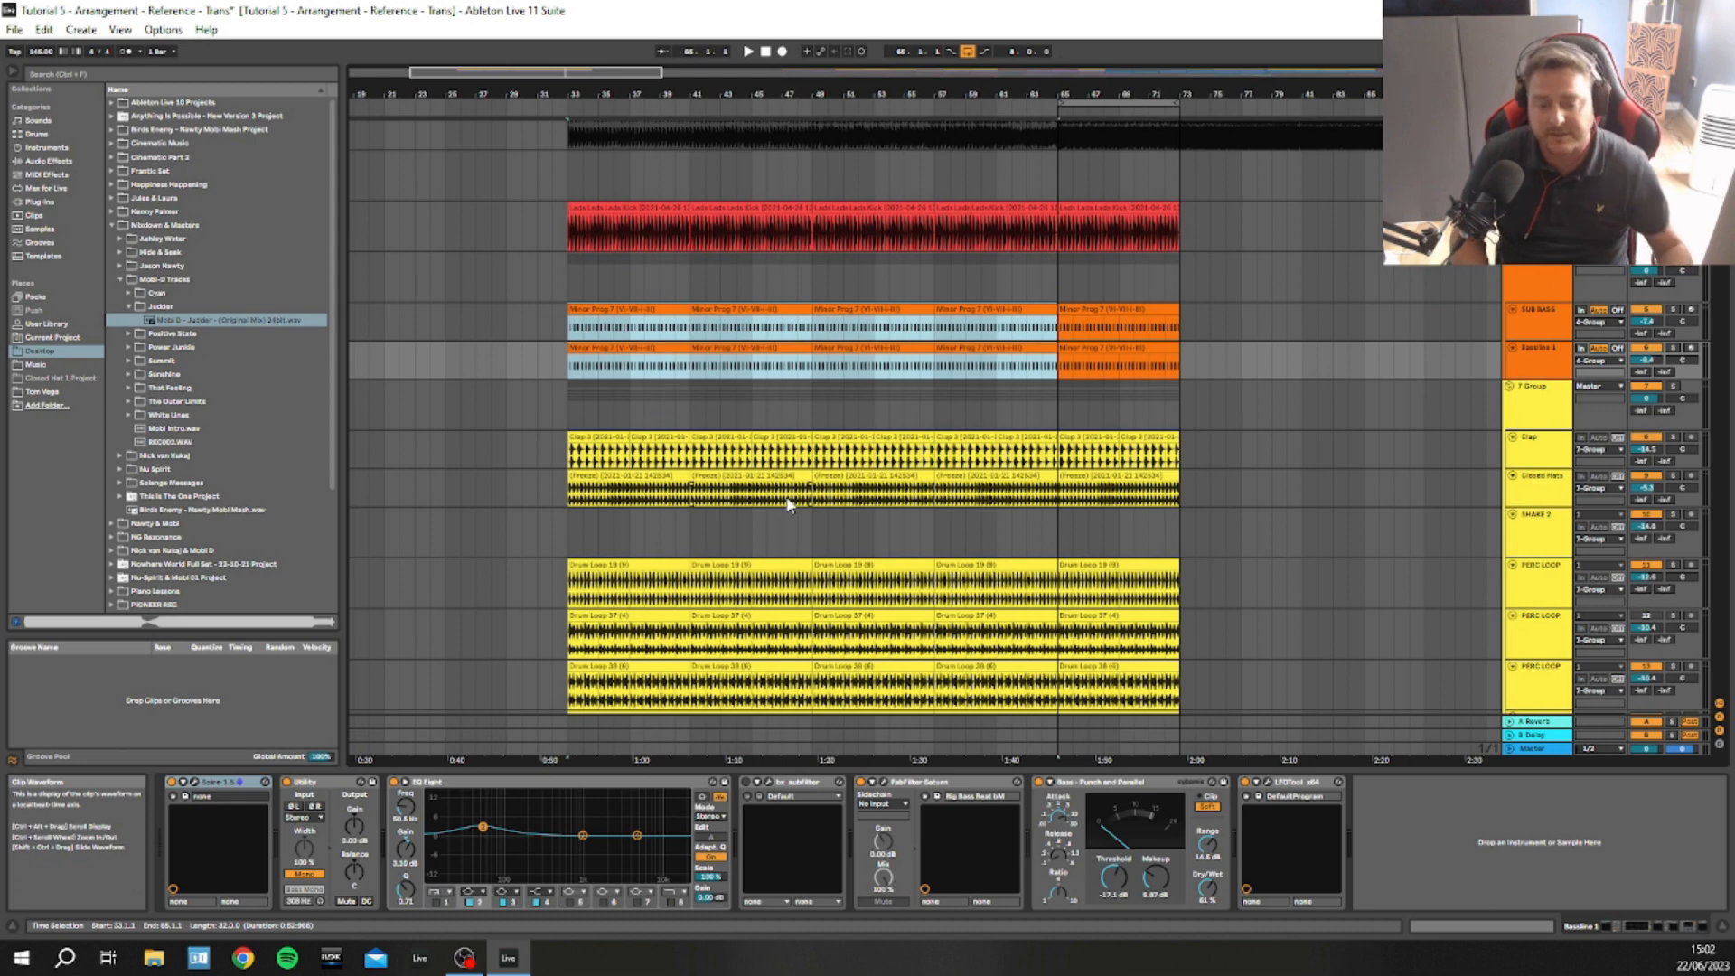
{"action": "key", "text": "Delete"}
{"action": "scroll", "coordinate": [724, 280], "scroll_direction": "up", "scroll_amount": 1}
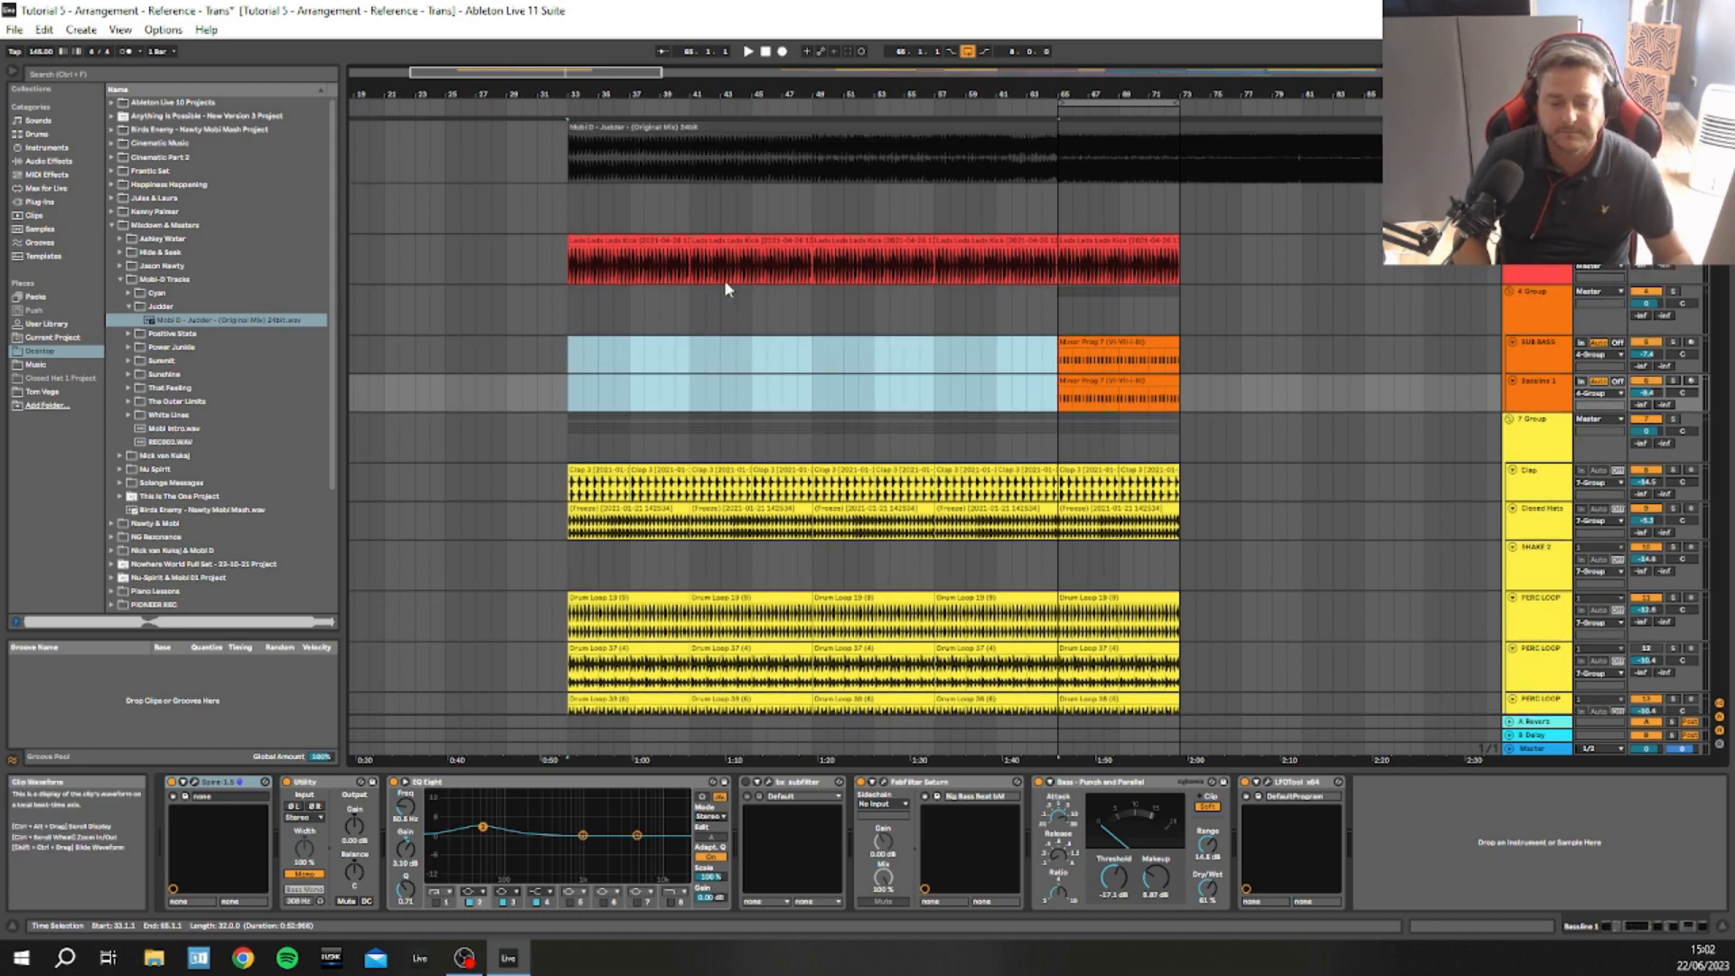
Place the insert marker at bar 65 on the orange bass group track
{"action": "left_click", "coordinate": [779, 327]}
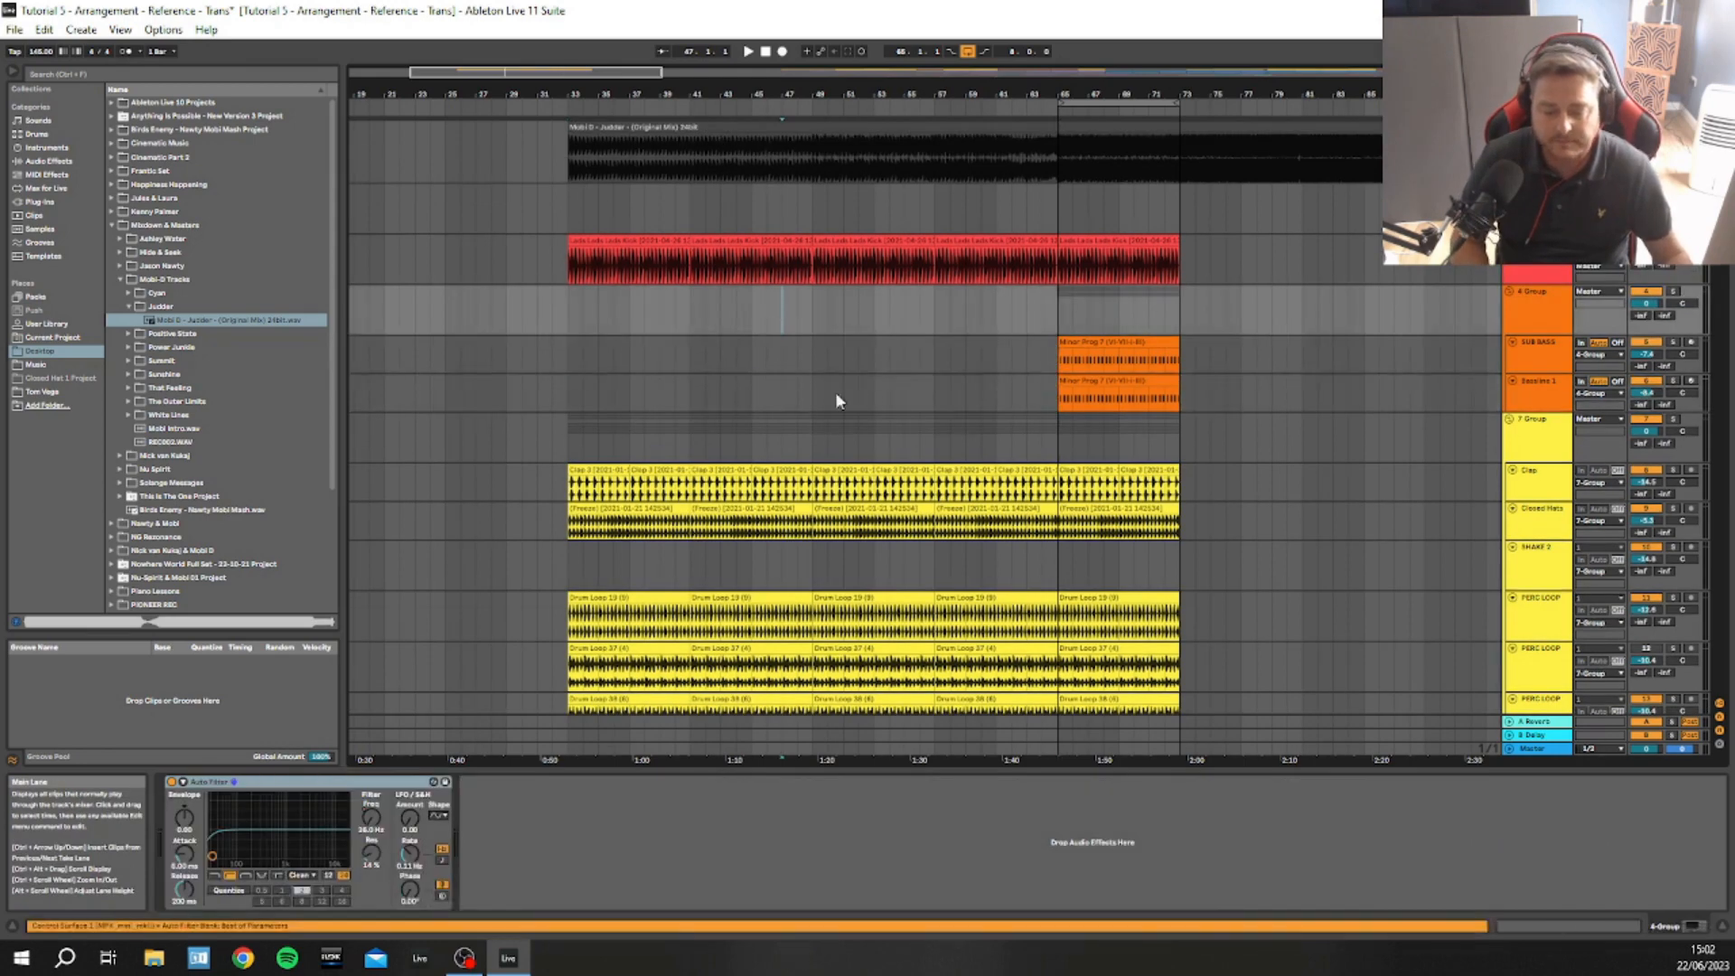
{"action": "left_click", "coordinate": [1073, 340]}
{"action": "left_click", "coordinate": [1061, 307]}
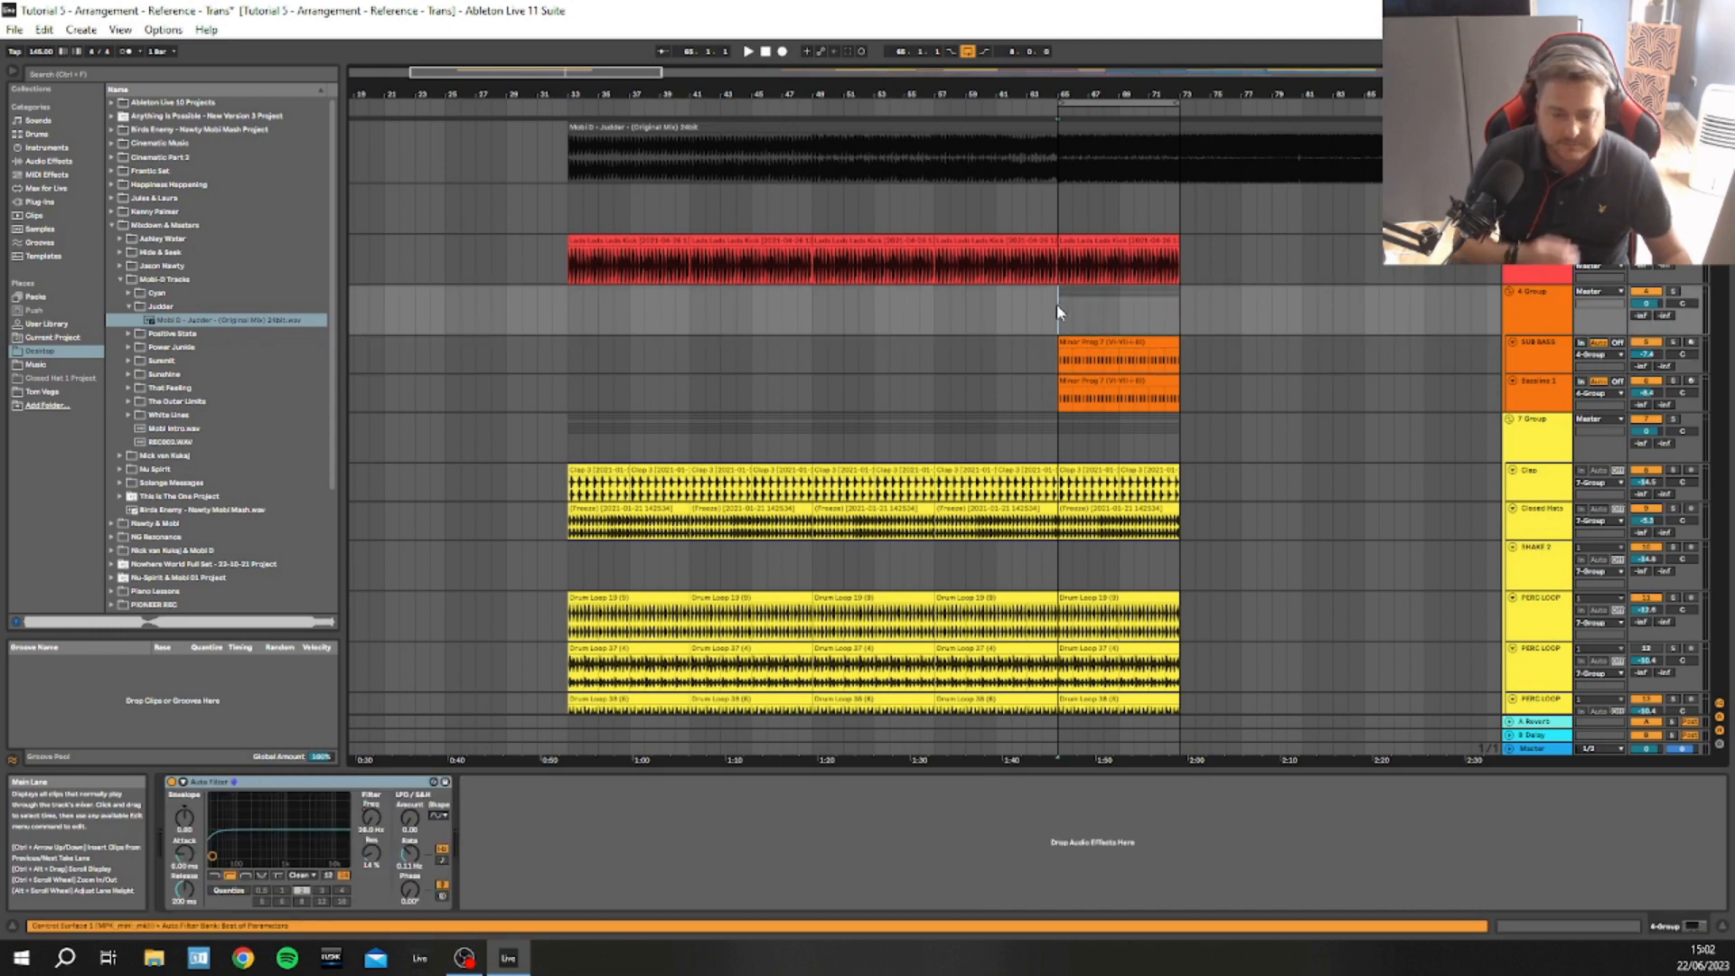
Play the loop from bar 33 with the purple track just above the Acidline 2 tracks soloed
{"action": "scroll", "coordinate": [533, 316], "scroll_direction": "down", "scroll_amount": 2}
{"action": "scroll", "coordinate": [623, 298], "scroll_direction": "down", "scroll_amount": 2}
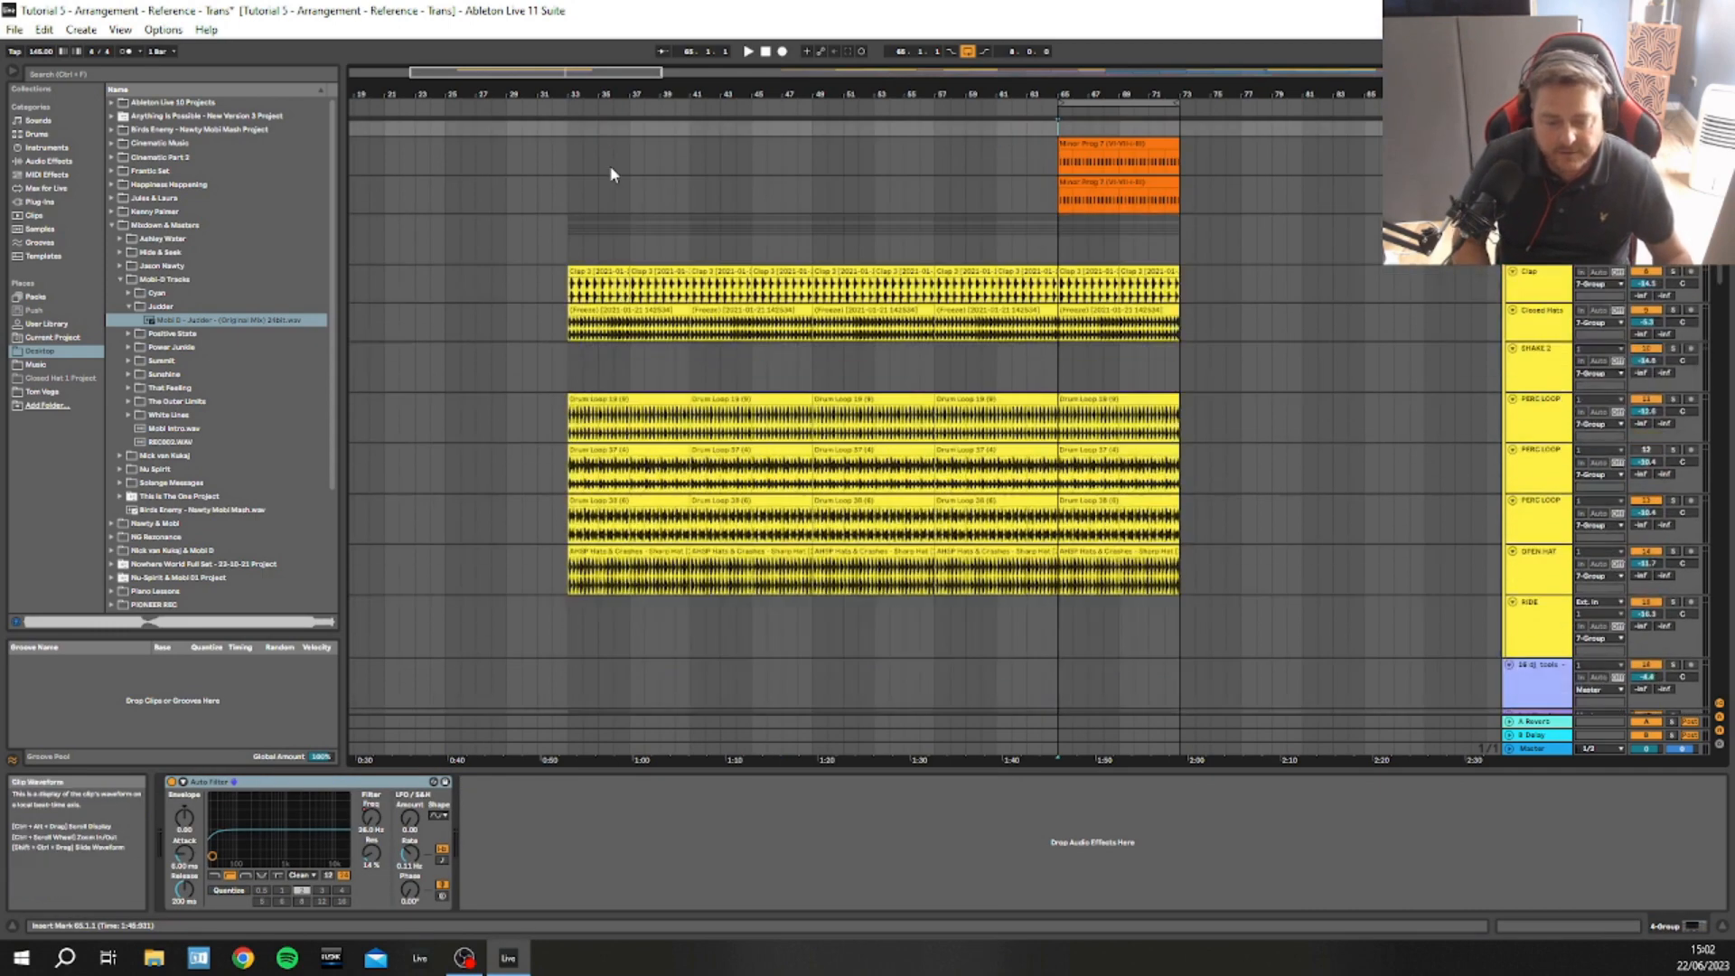
{"action": "scroll", "coordinate": [608, 170], "scroll_direction": "up", "scroll_amount": 1}
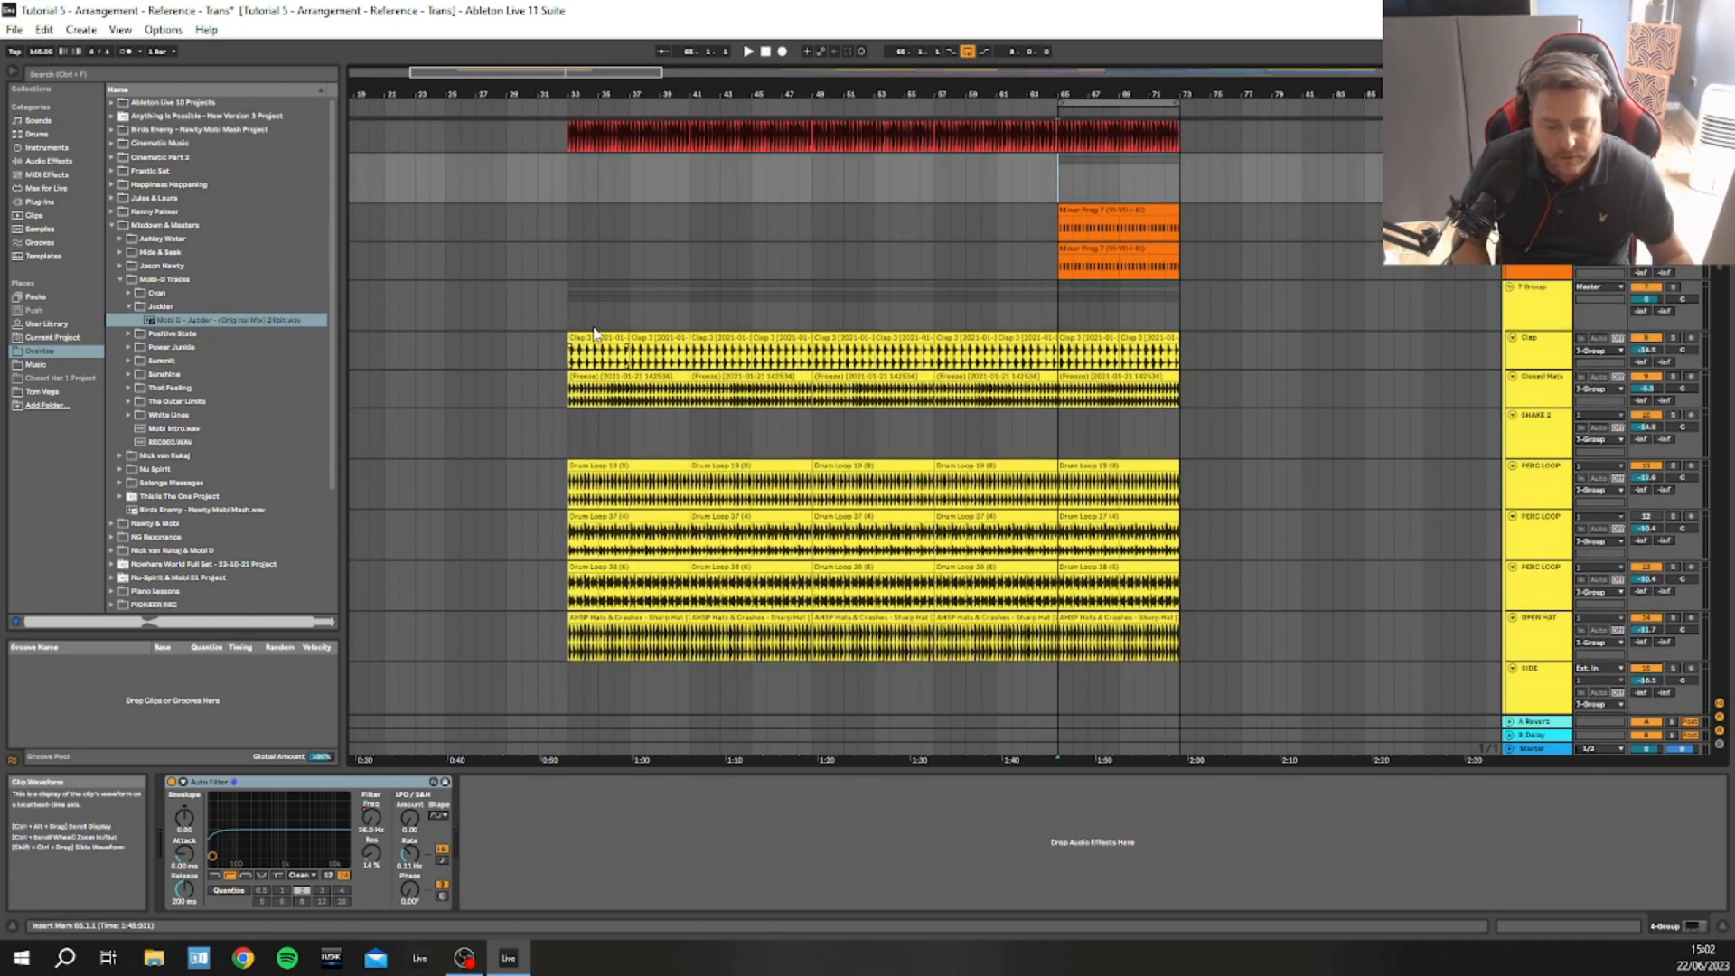
{"action": "scroll", "coordinate": [598, 344], "scroll_direction": "down", "scroll_amount": 4}
{"action": "scroll", "coordinate": [604, 429], "scroll_direction": "down", "scroll_amount": 3}
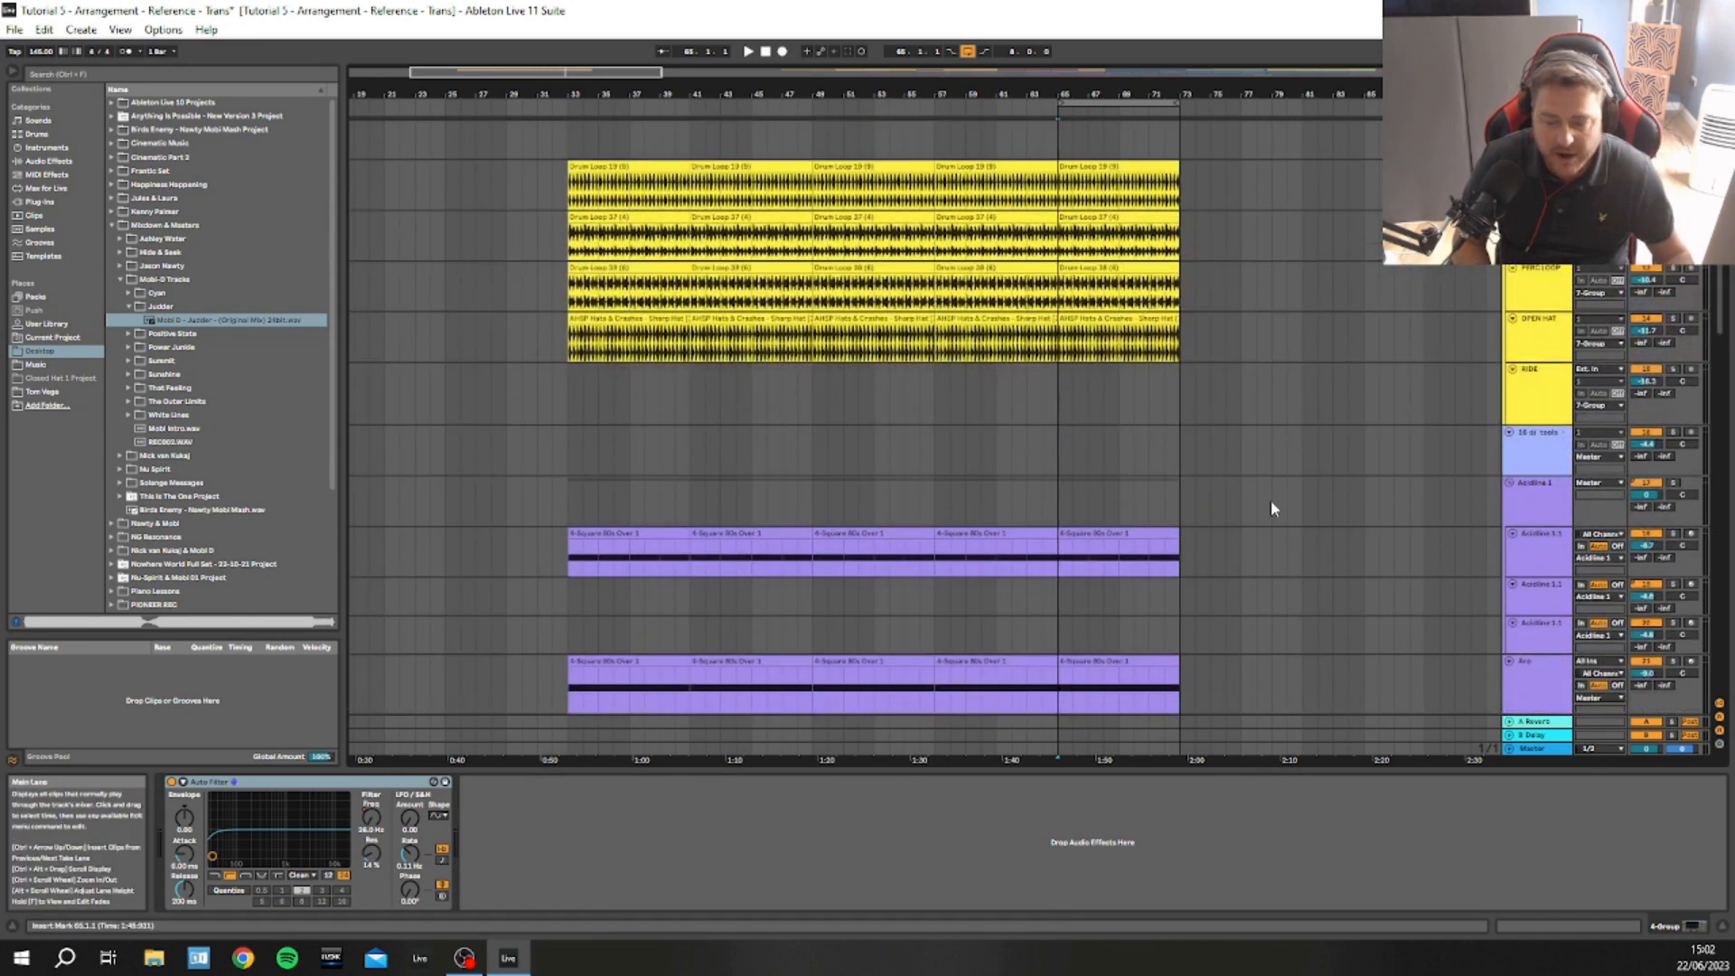
{"action": "scroll", "coordinate": [866, 401], "scroll_direction": "down", "scroll_amount": 10}
{"action": "scroll", "coordinate": [865, 402], "scroll_direction": "up", "scroll_amount": 2}
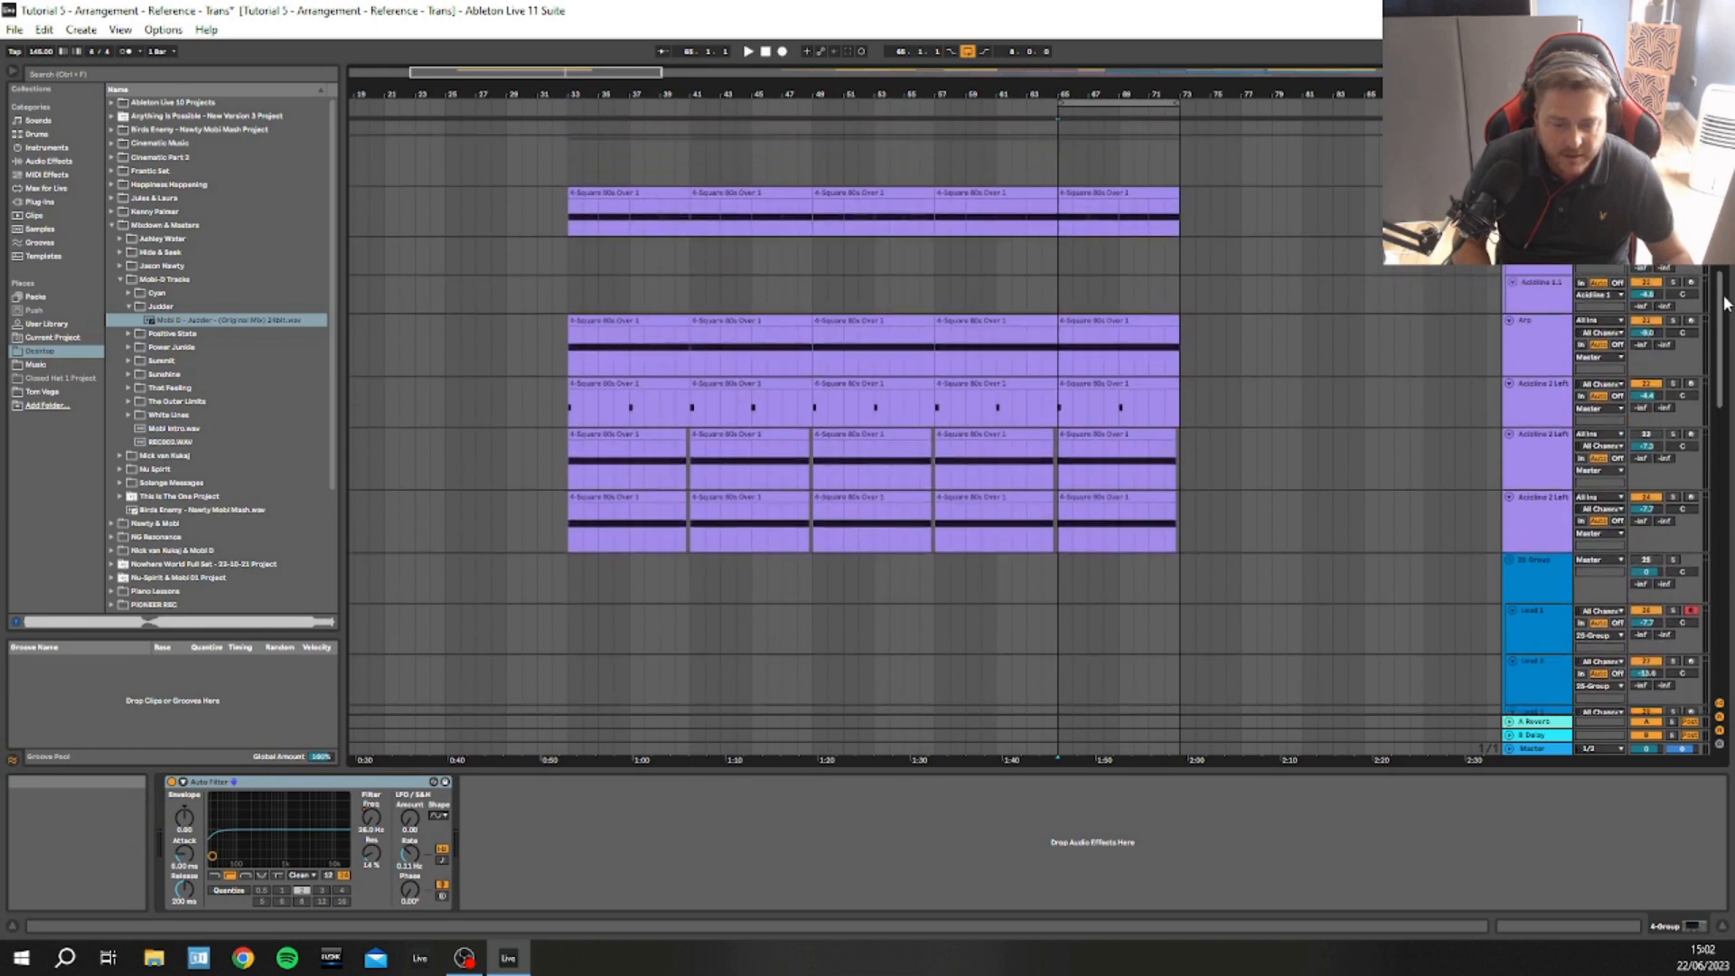
{"action": "left_click", "coordinate": [571, 171]}
{"action": "key", "text": "space"}
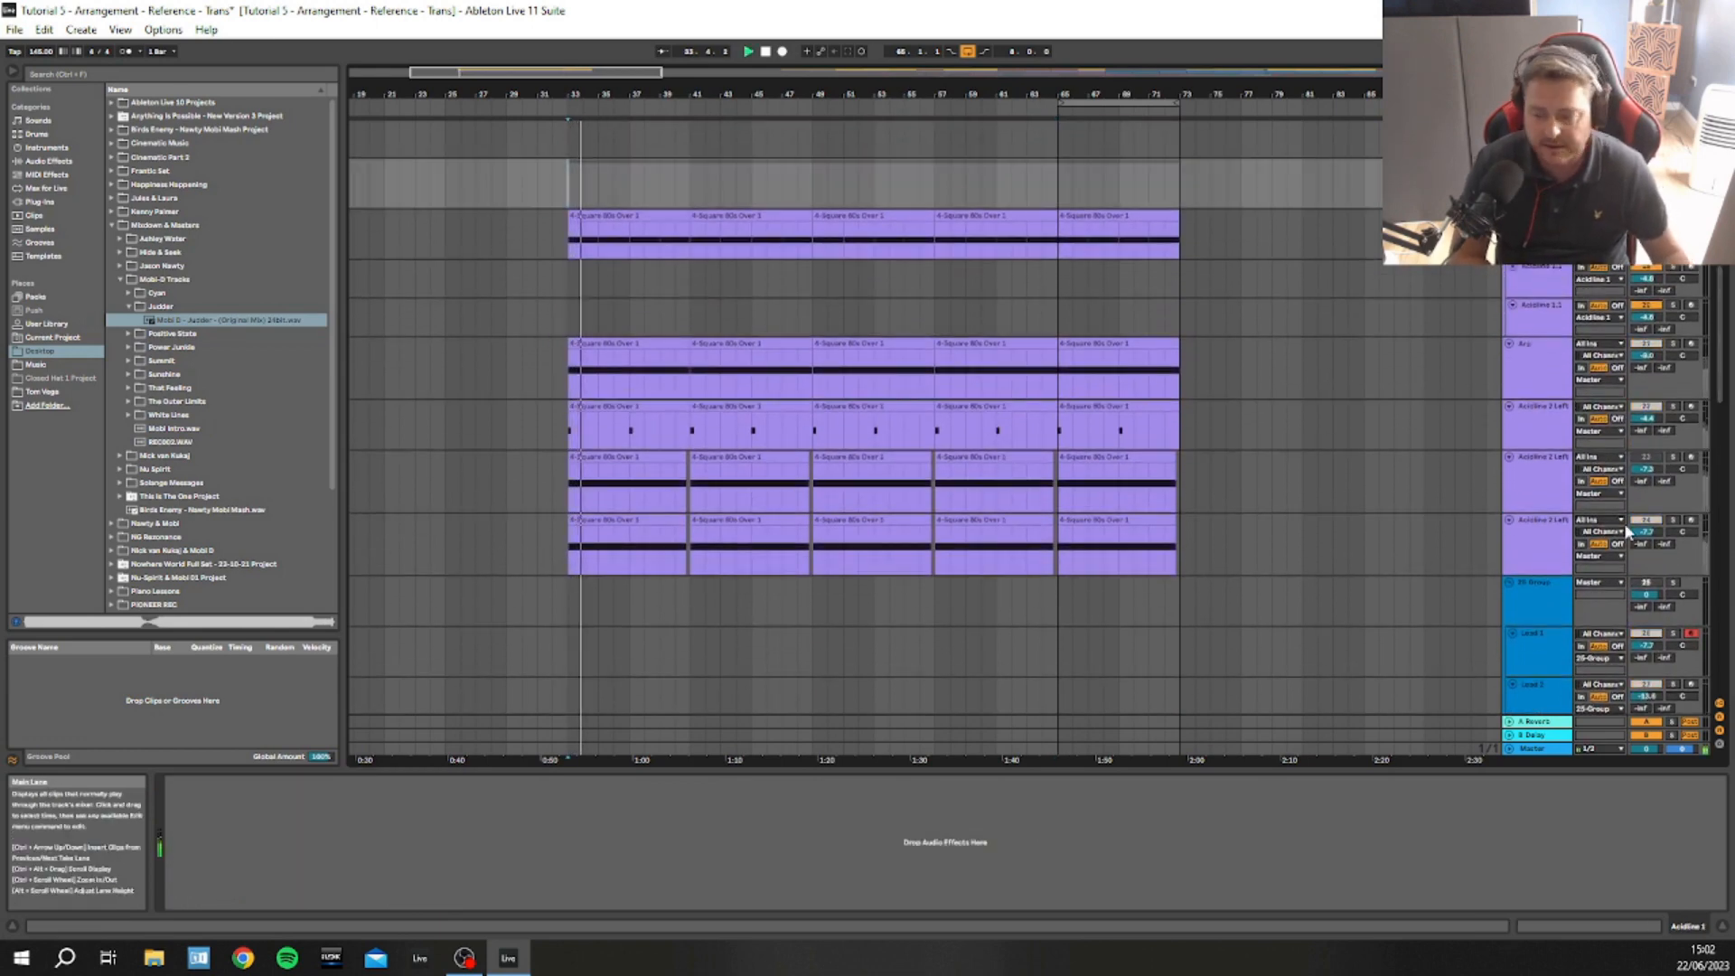
{"action": "left_click", "coordinate": [1673, 344]}
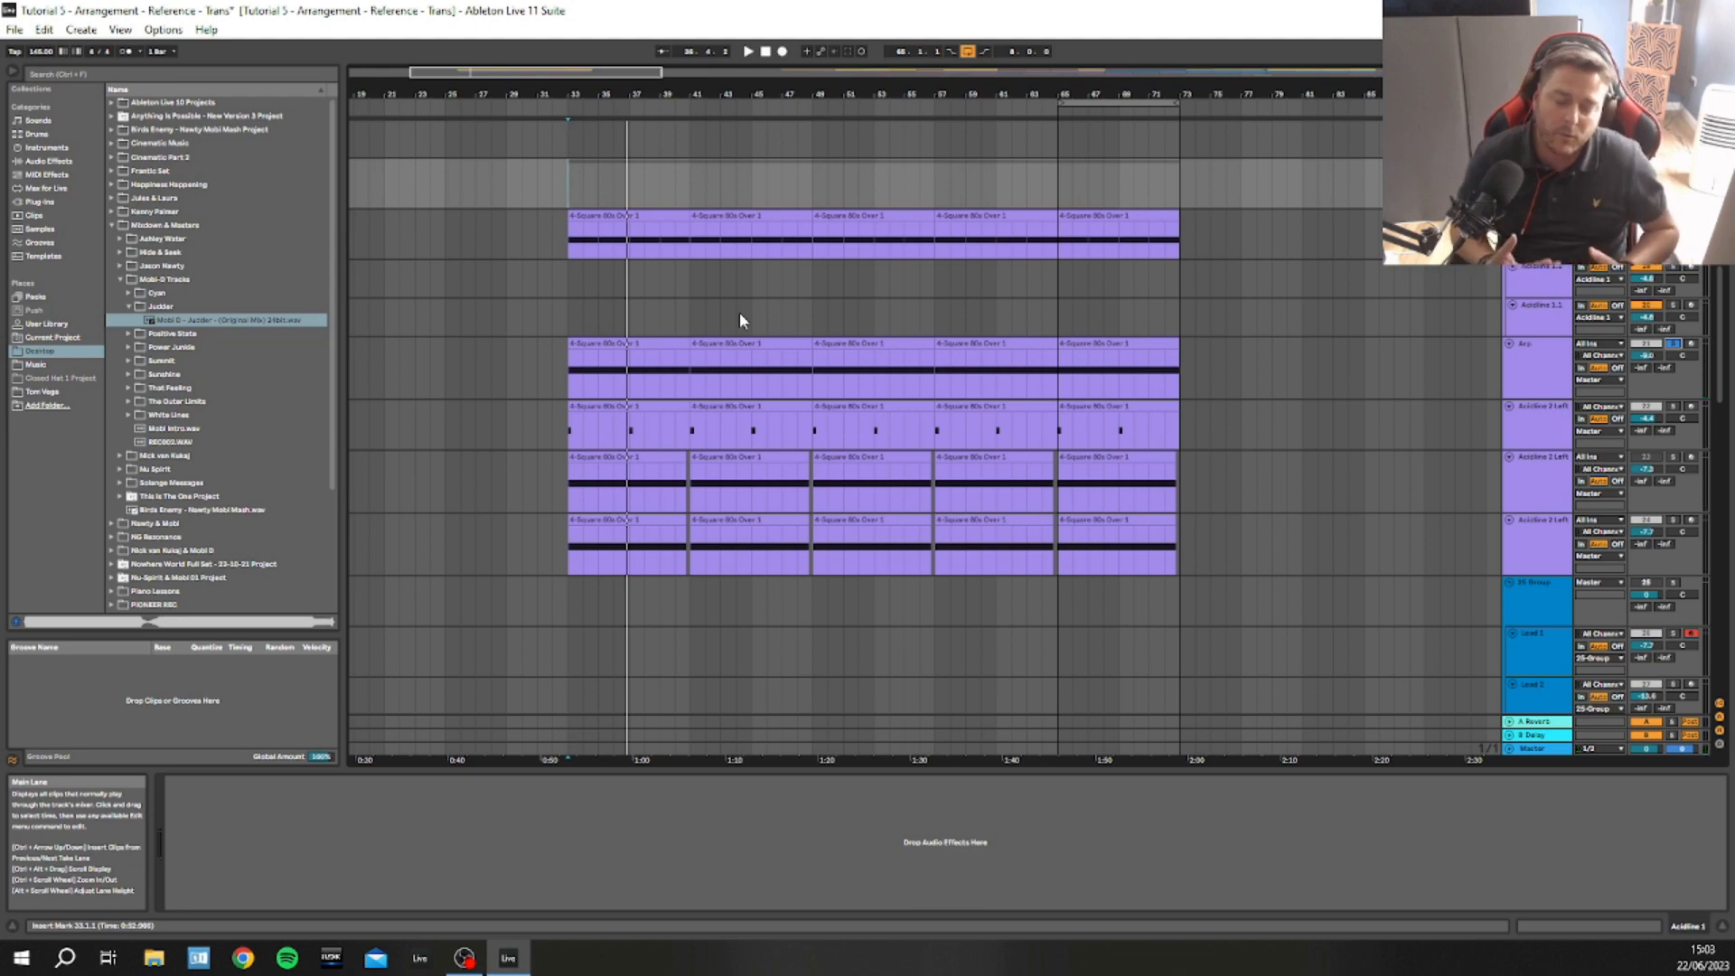
Listen to the Judder reference track from bar 33 through to the bass entry after bar 65
{"action": "scroll", "coordinate": [1677, 412], "scroll_direction": "up", "scroll_amount": 10}
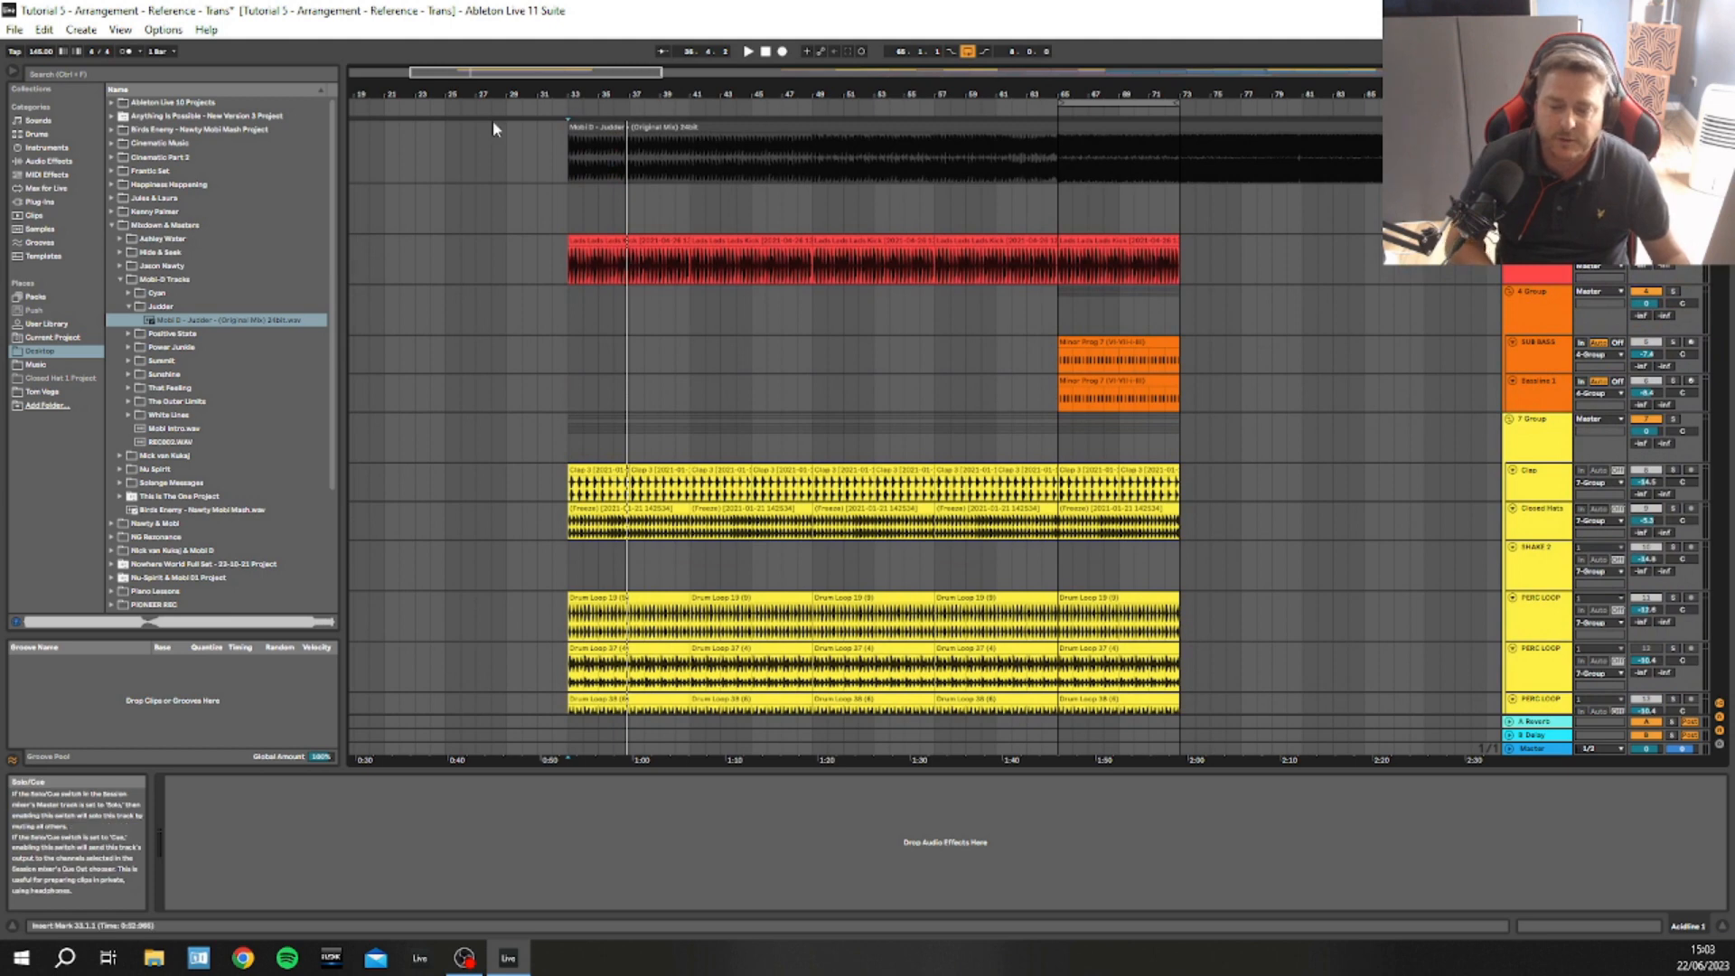
{"action": "left_click", "coordinate": [569, 152]}
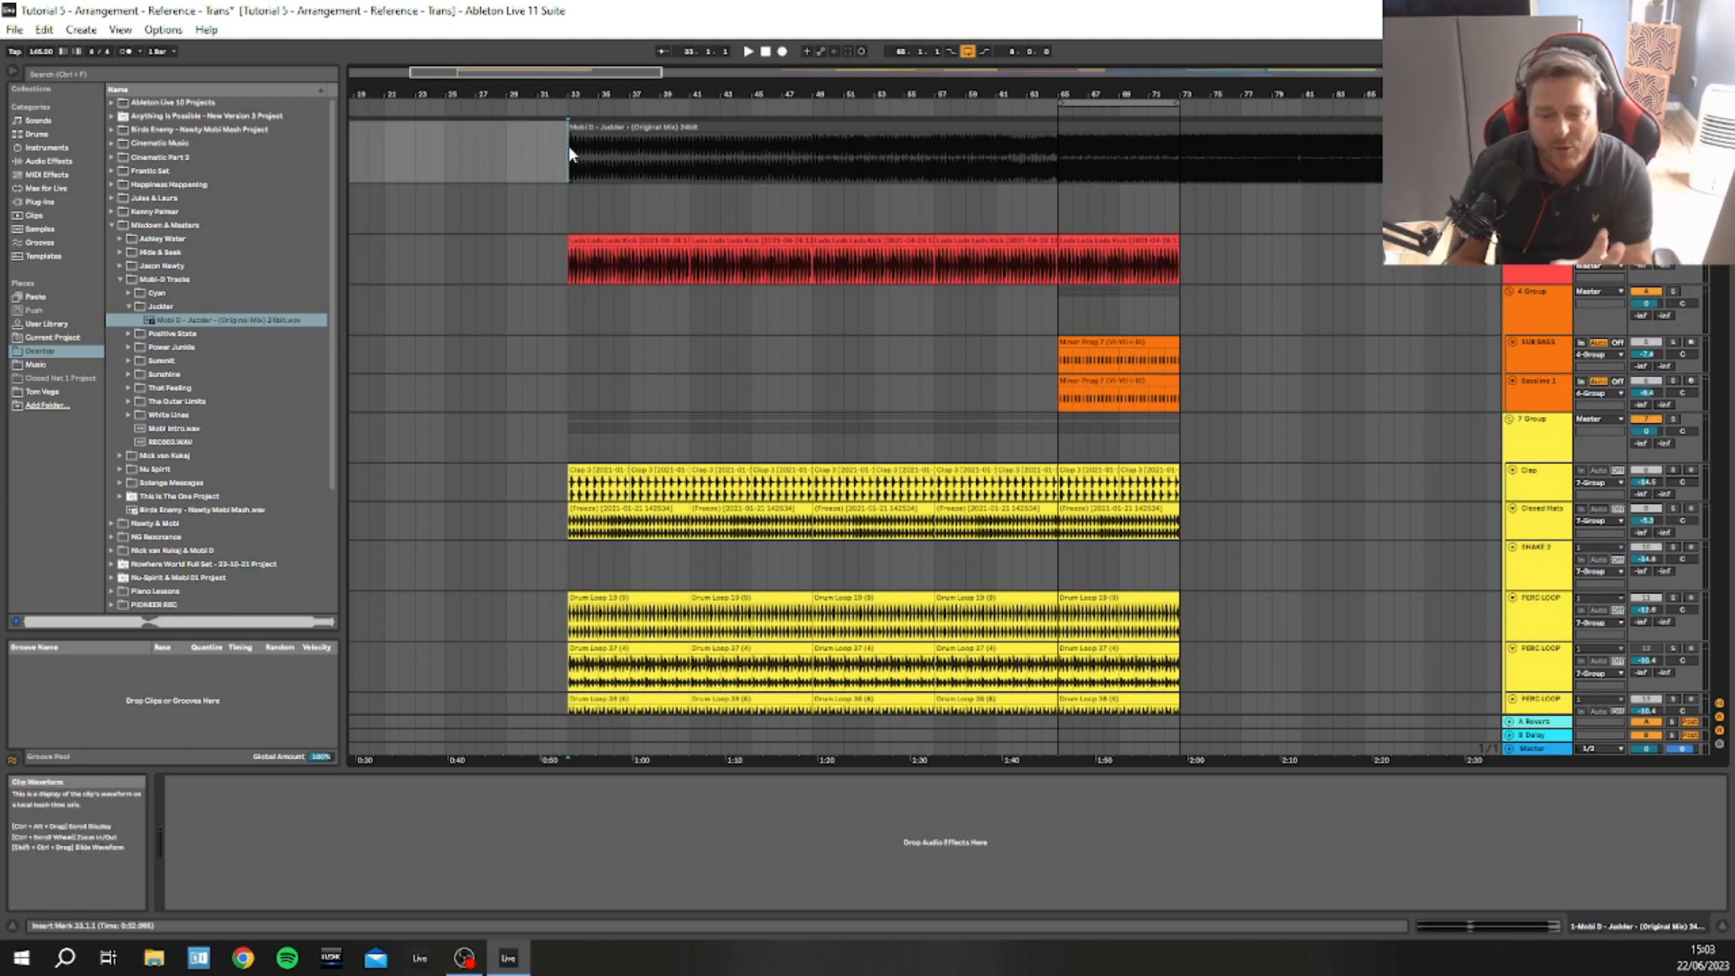
{"action": "key", "text": "space"}
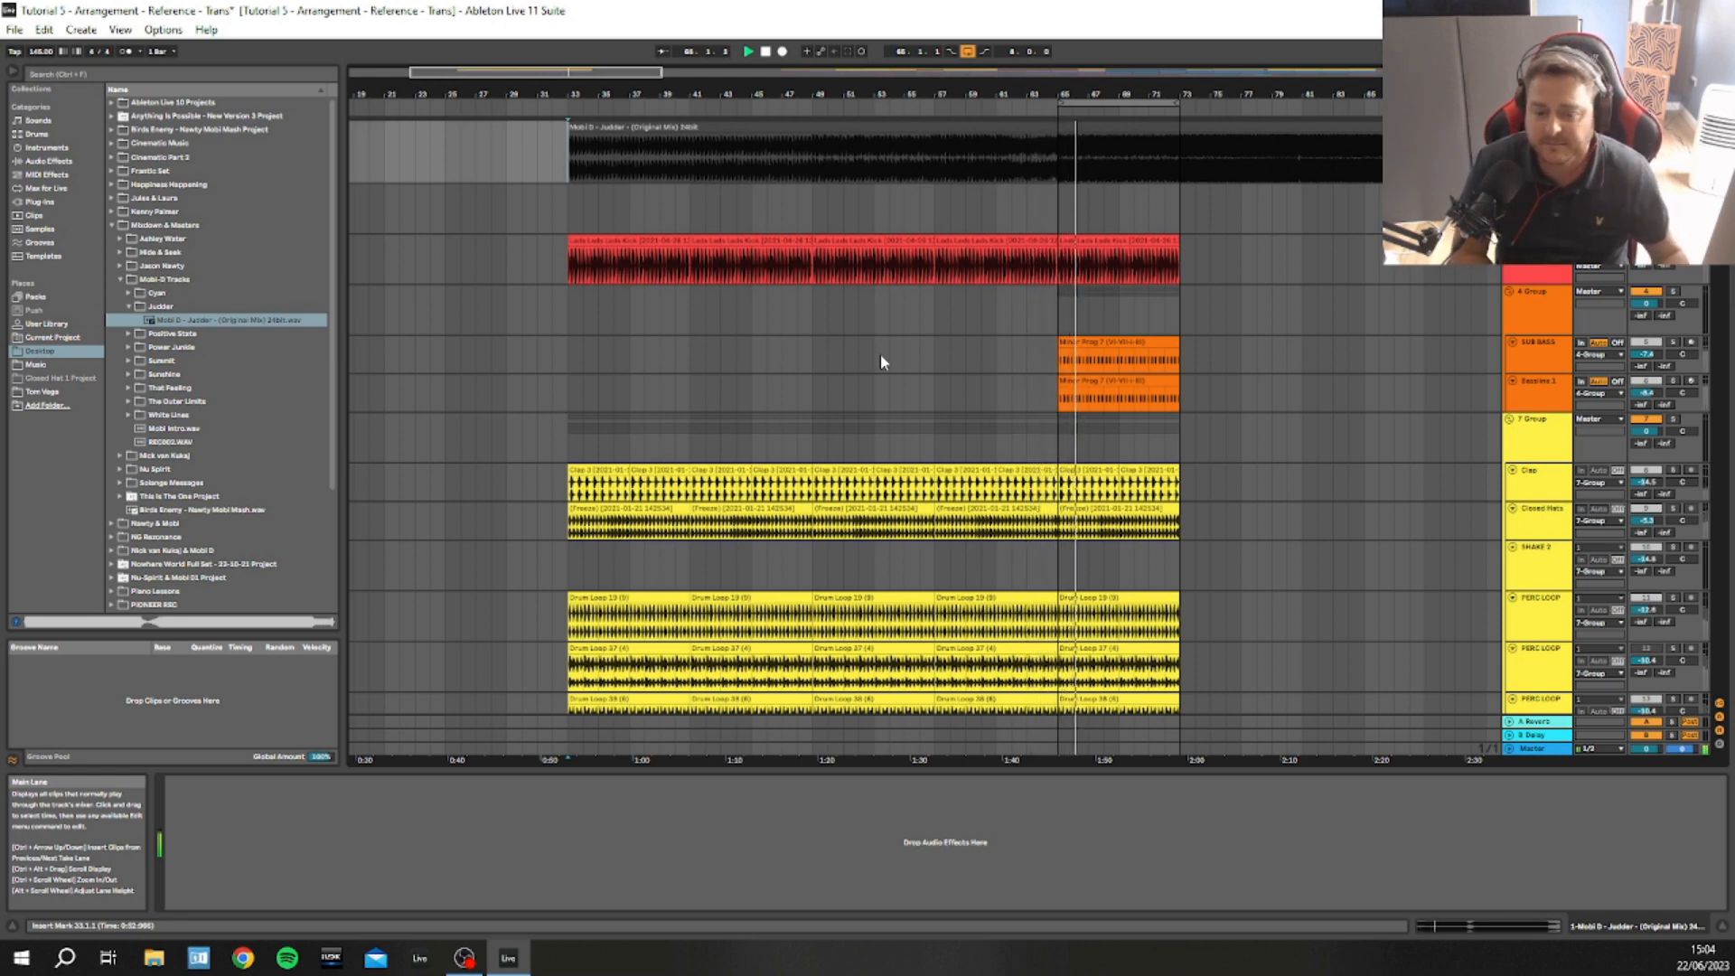
{"action": "key", "text": "space"}
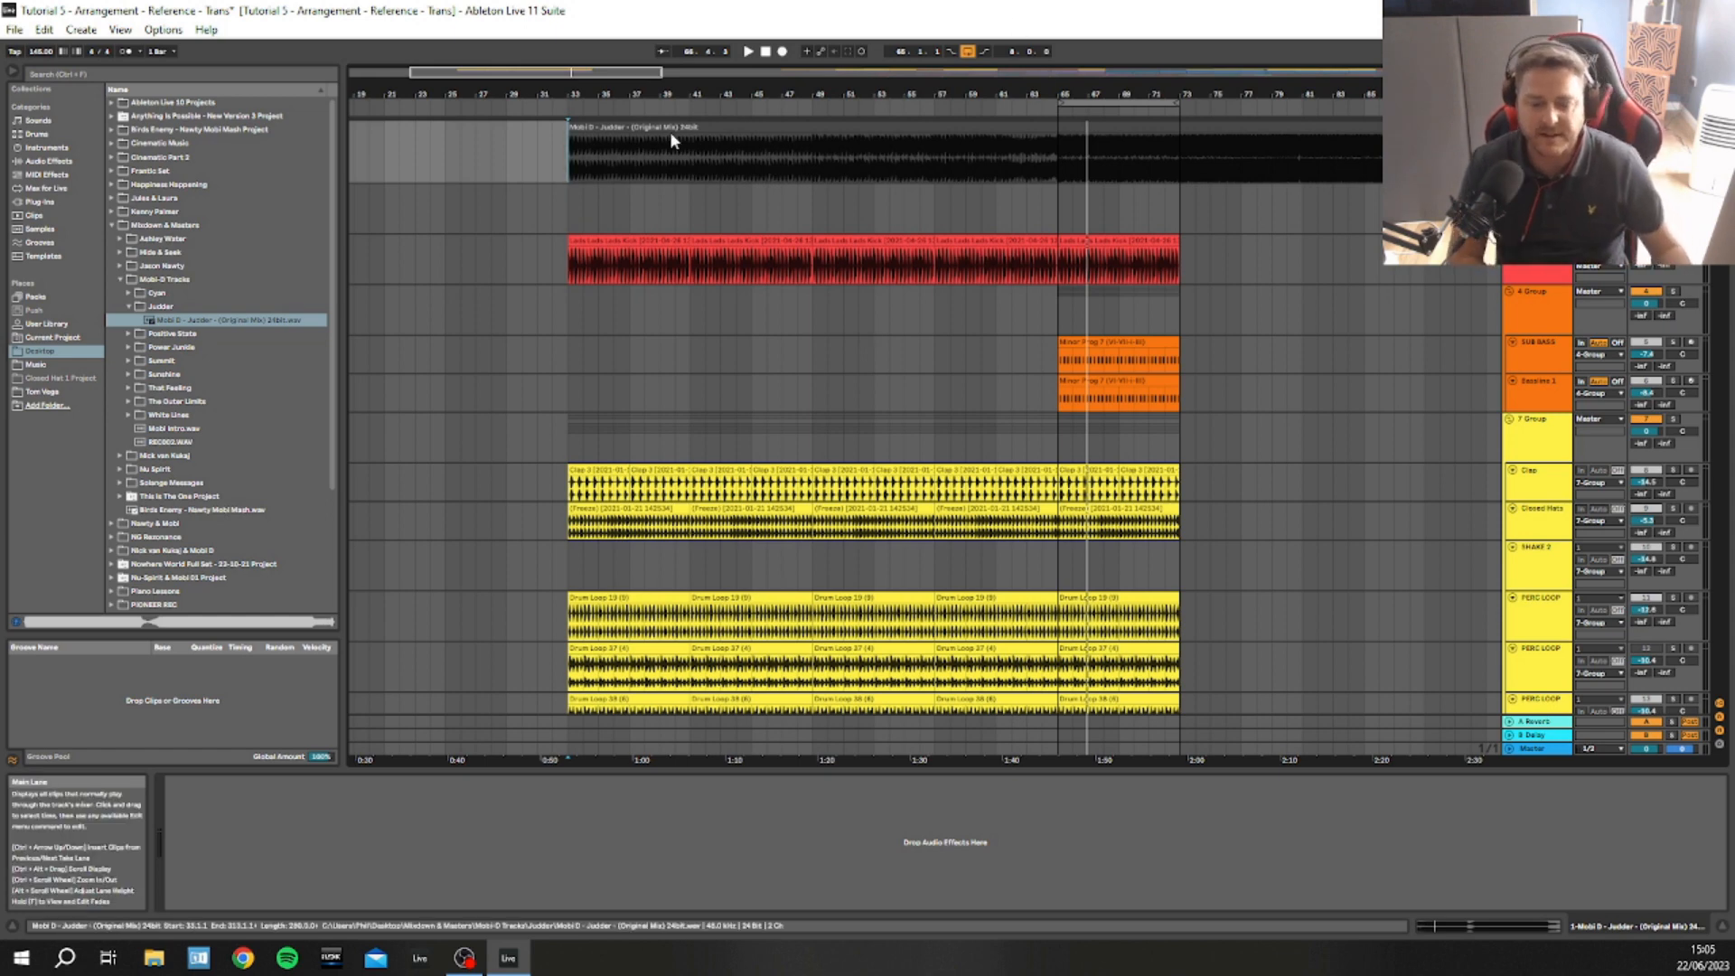
Place the insert marker at bar 33 on the Acidline 1 group track
{"action": "left_click_drag", "start_coordinate": [636, 94], "coordinate": [637, 56]}
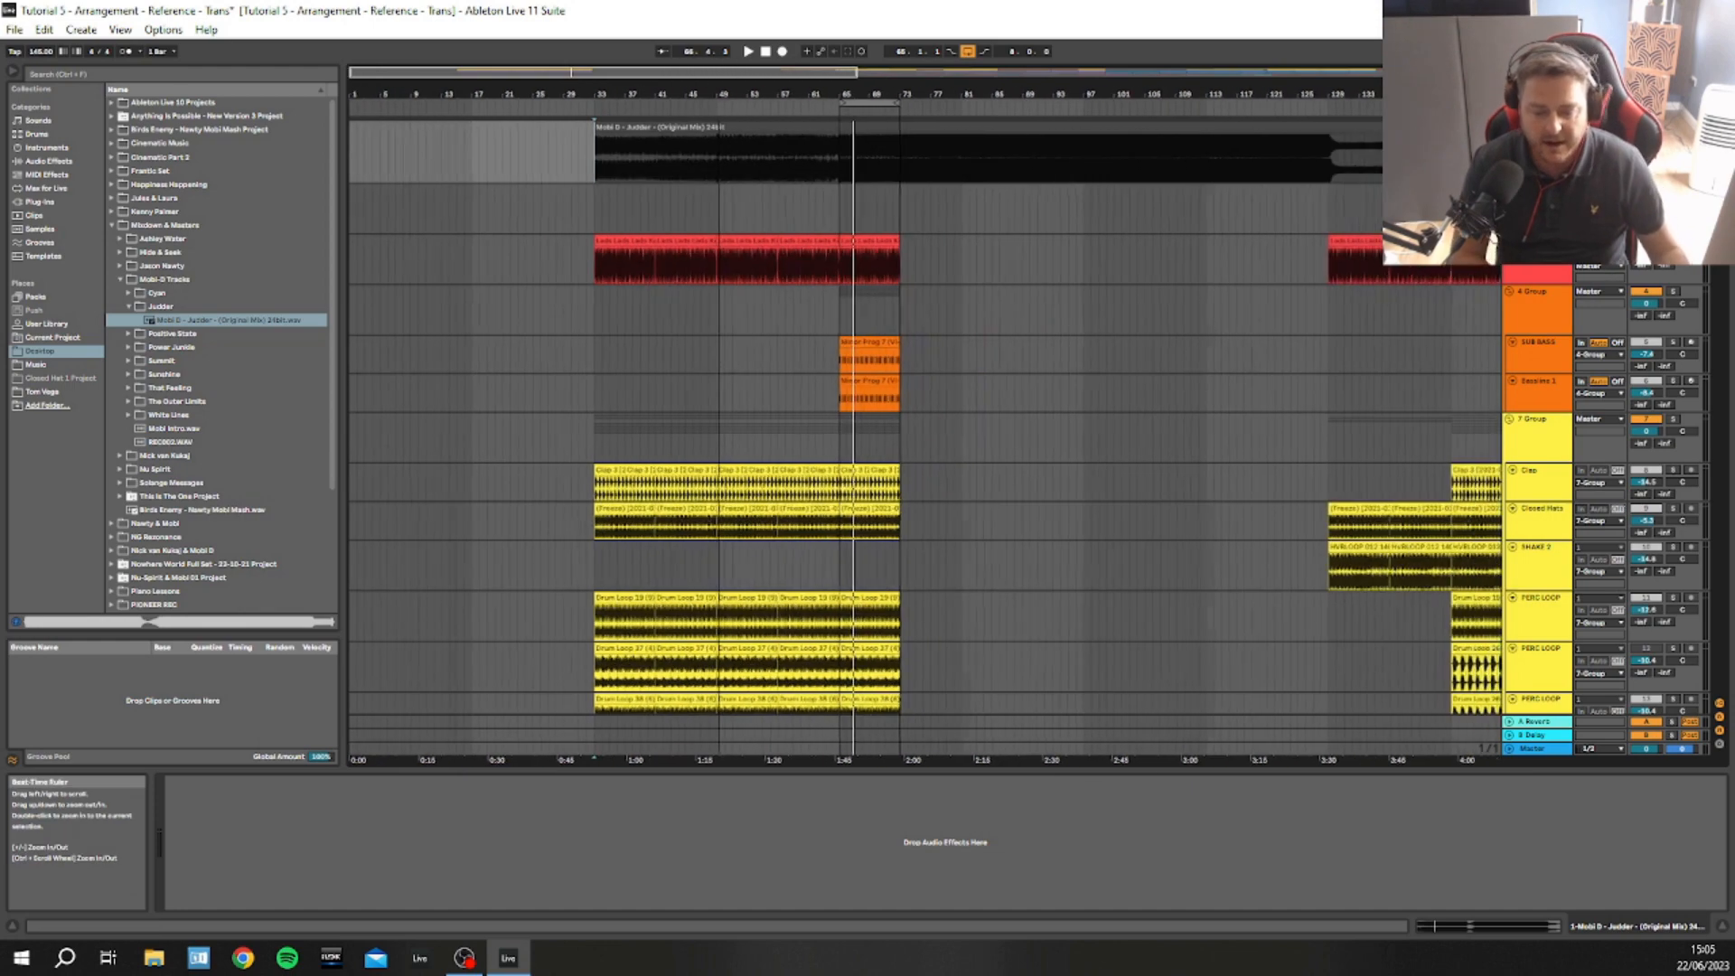
{"action": "left_click", "coordinate": [593, 150]}
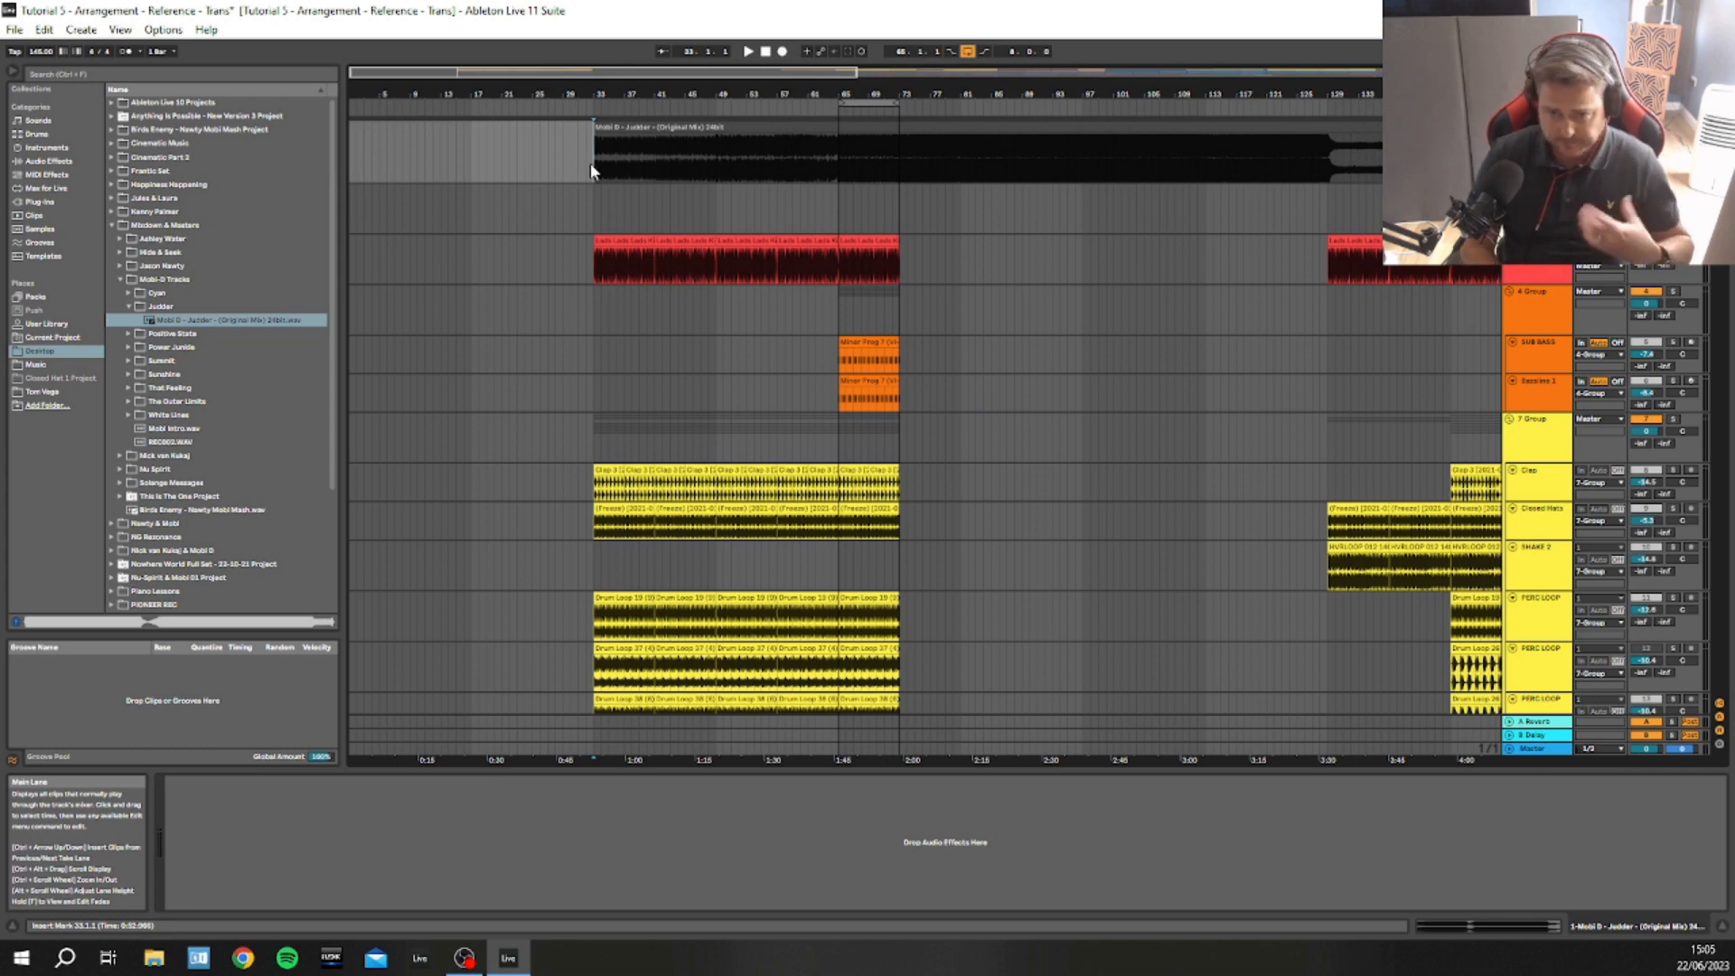
{"action": "scroll", "coordinate": [590, 171], "scroll_direction": "down", "scroll_amount": 2}
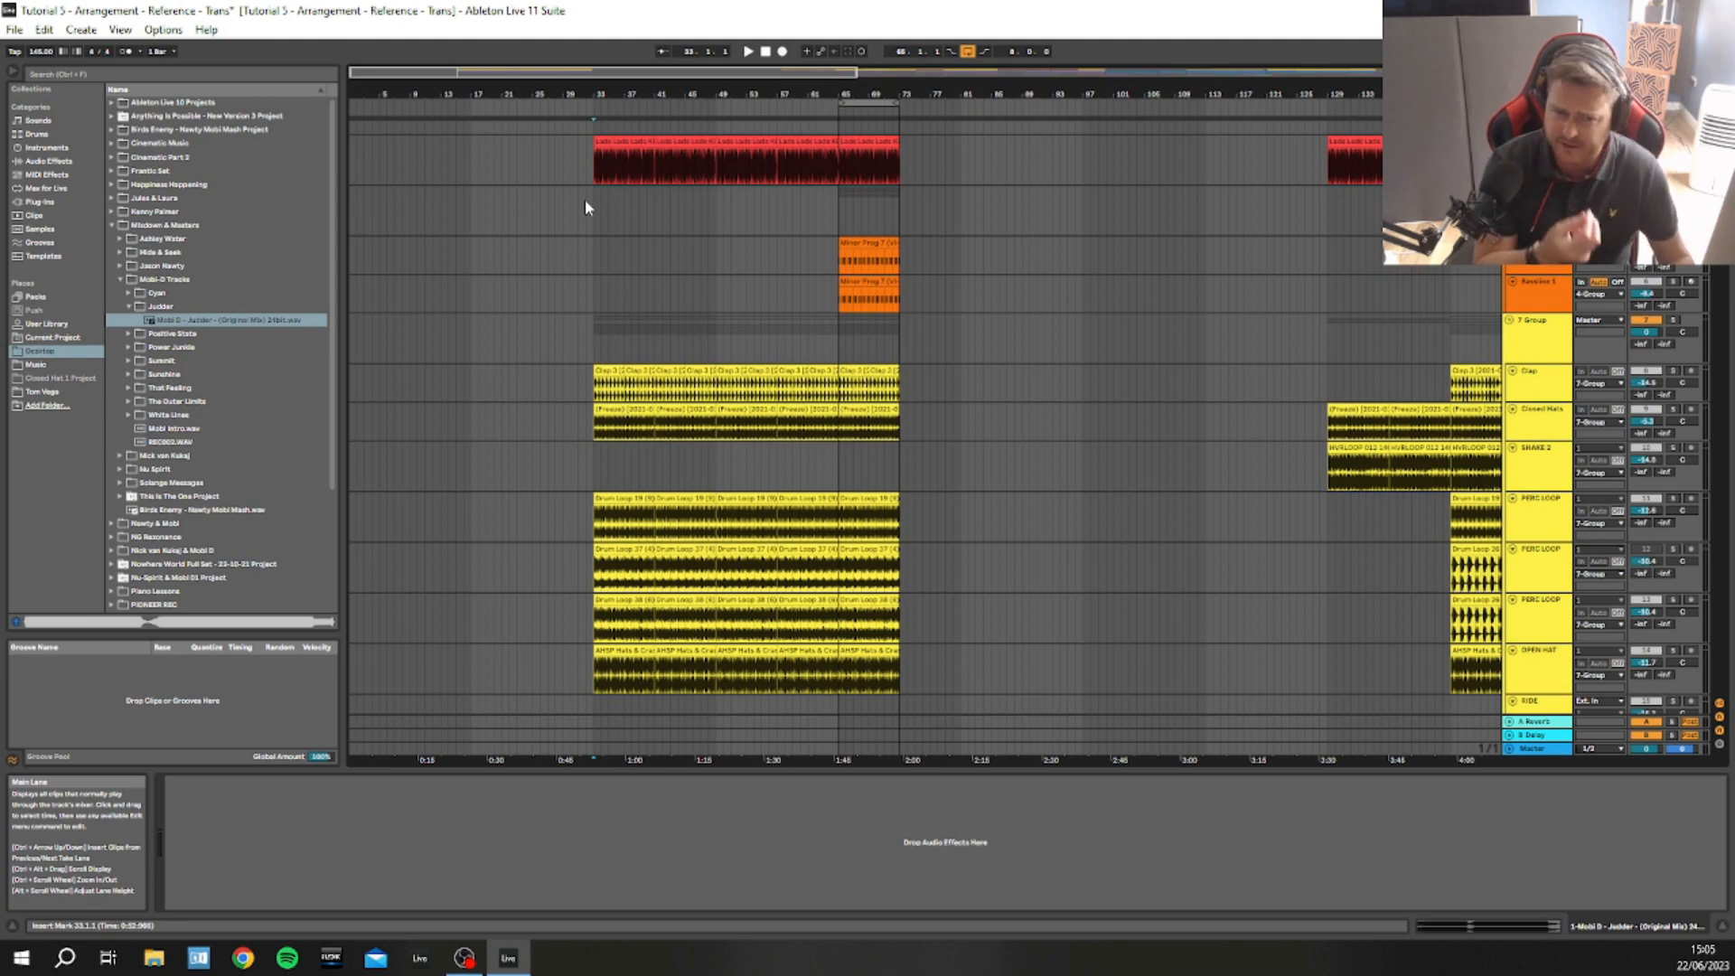
{"action": "scroll", "coordinate": [895, 240], "scroll_direction": "up", "scroll_amount": 2}
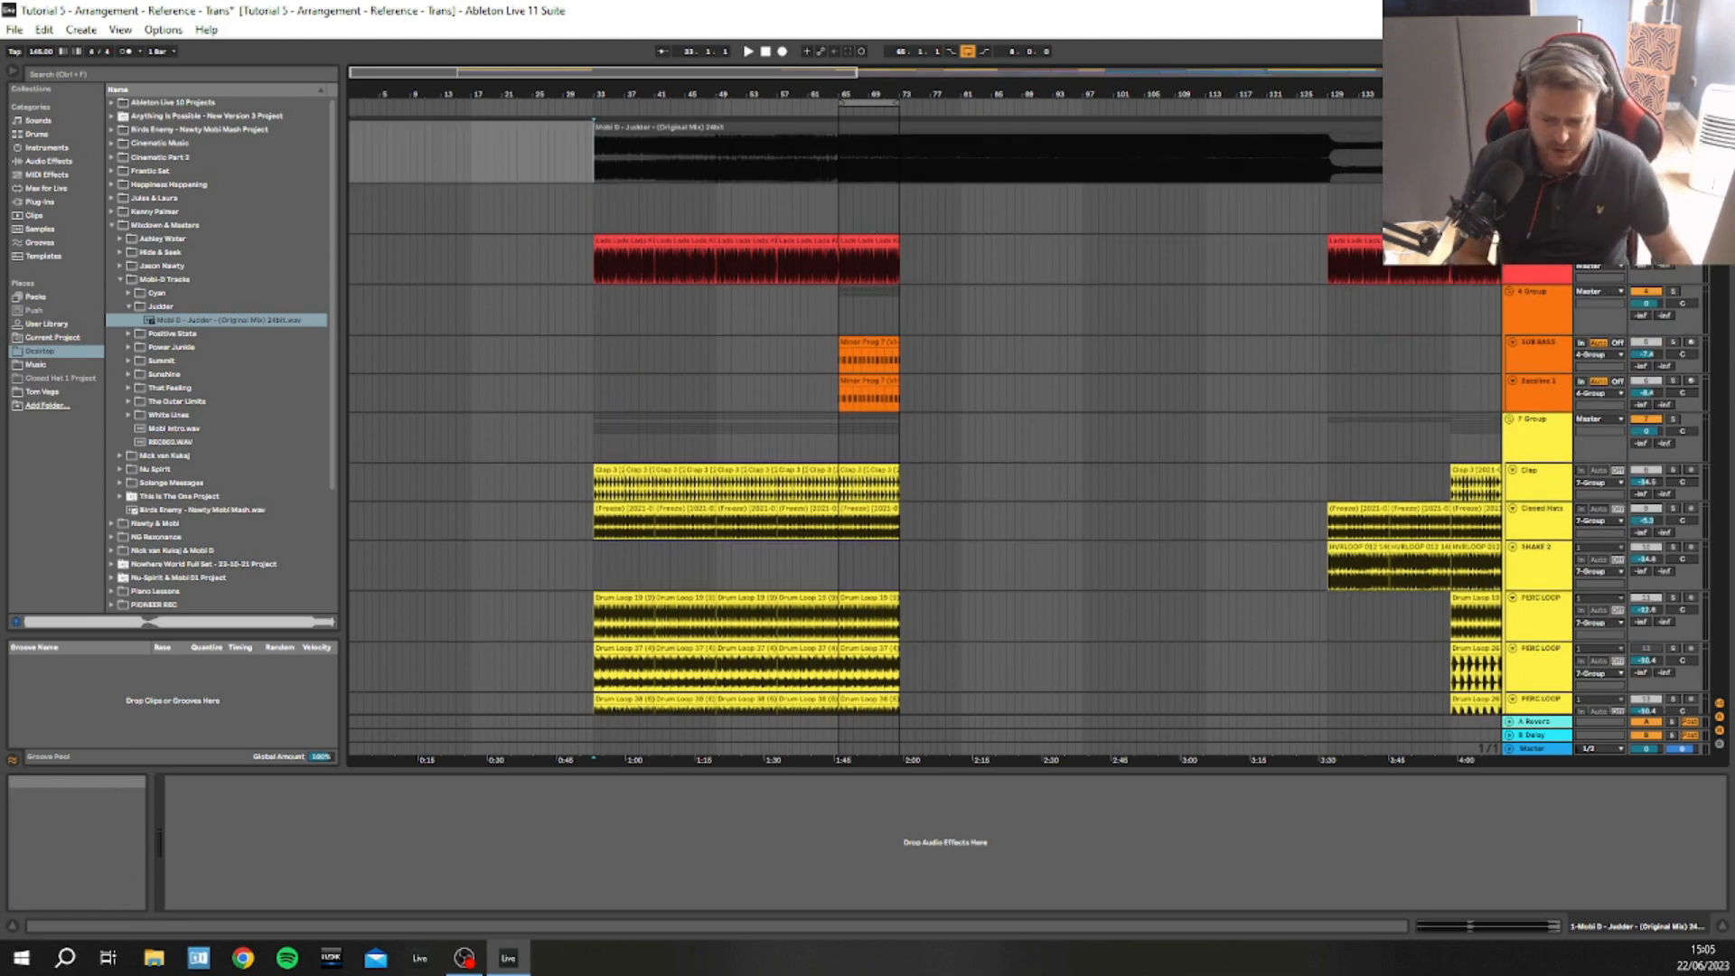
{"action": "left_click_drag", "start_coordinate": [1722, 172], "coordinate": [1725, 323]}
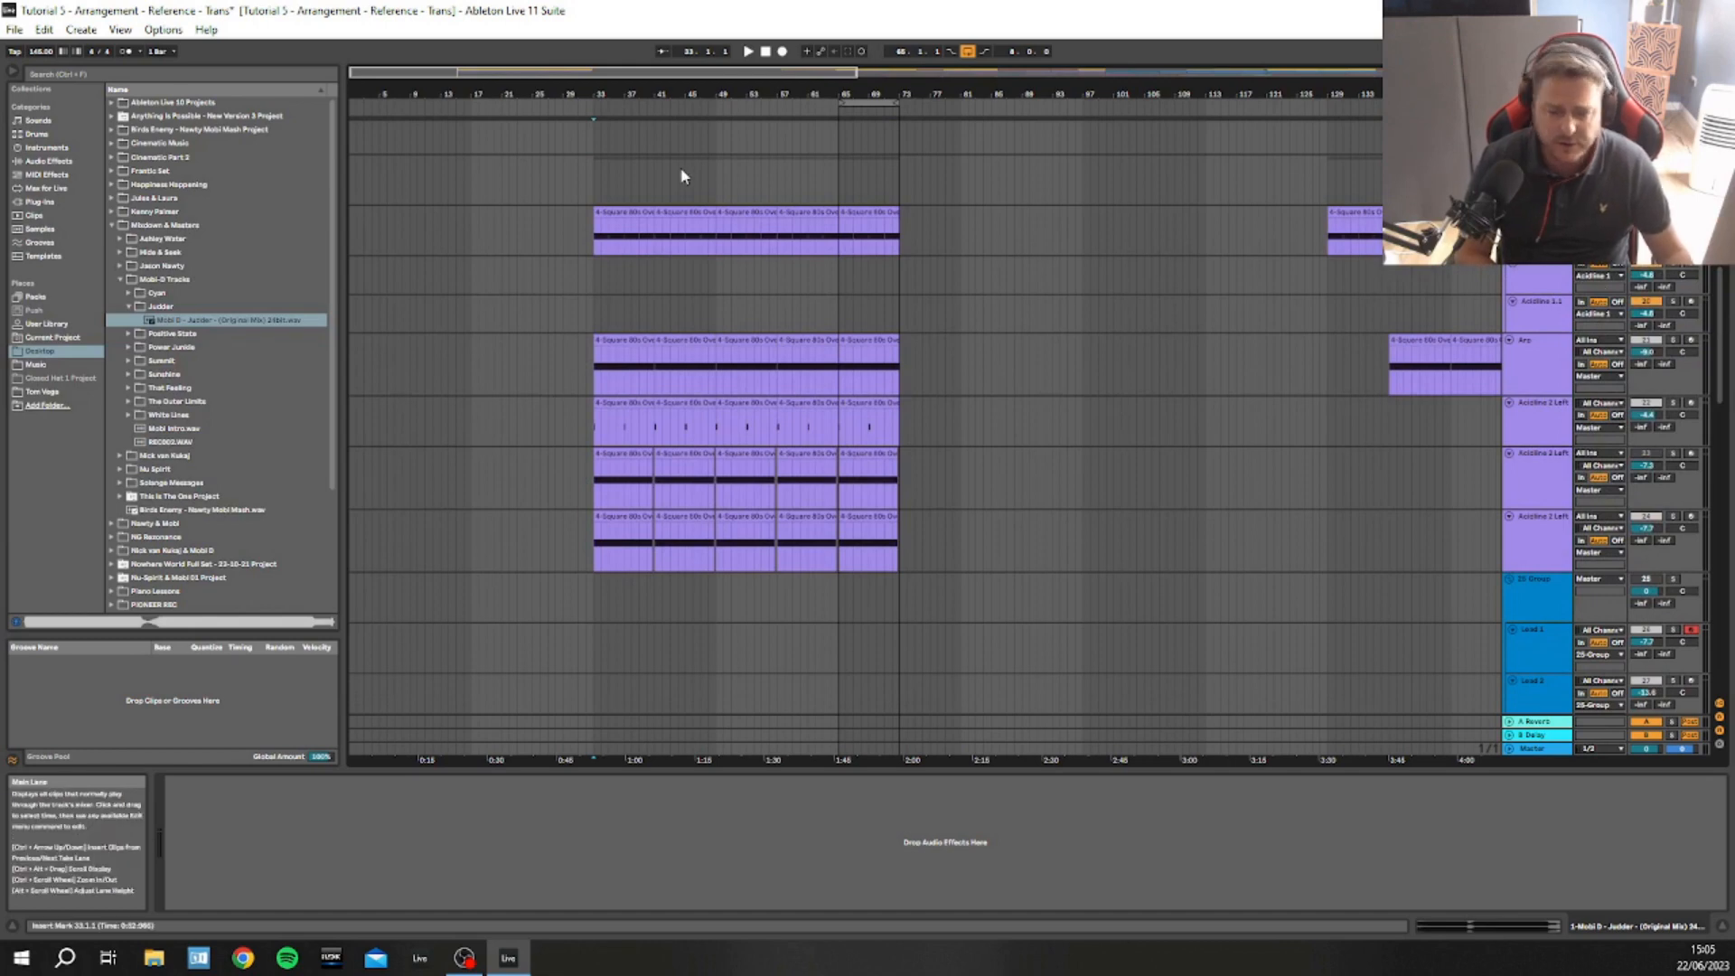
{"action": "left_click", "coordinate": [595, 177]}
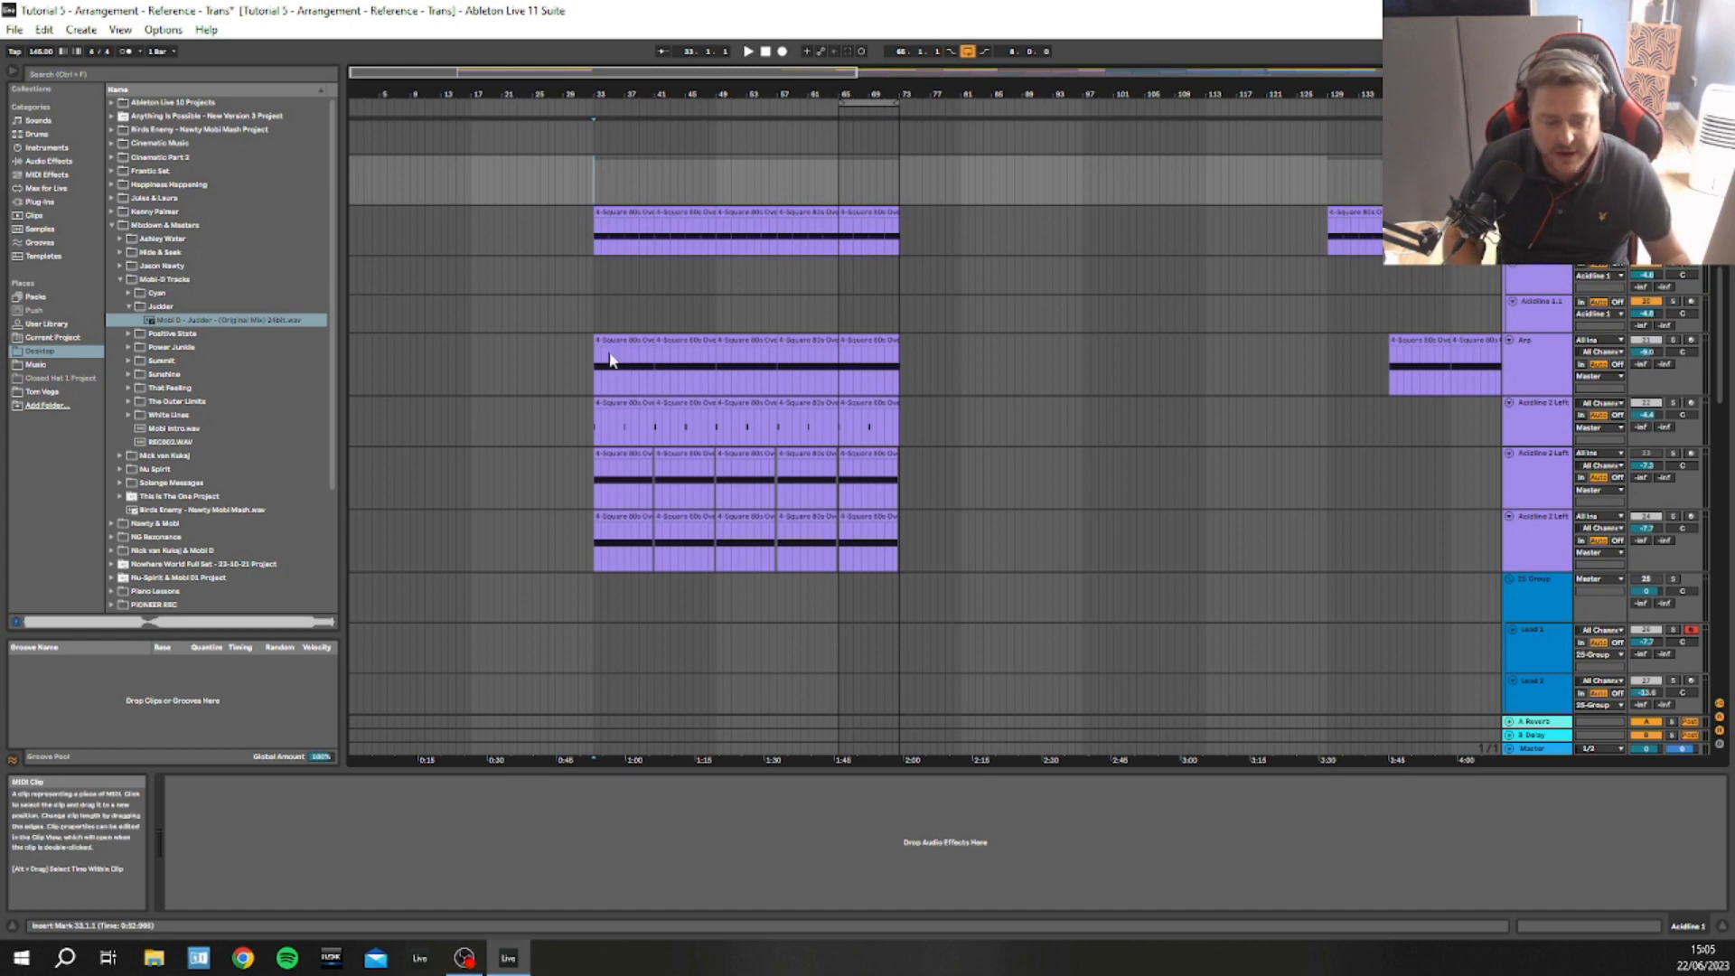
Audition the purple track above the Acidline 2 tracks from bar 33, then solo the first and last Acidline 2 tracks with it
{"action": "scroll", "coordinate": [608, 356], "scroll_direction": "up", "scroll_amount": 5}
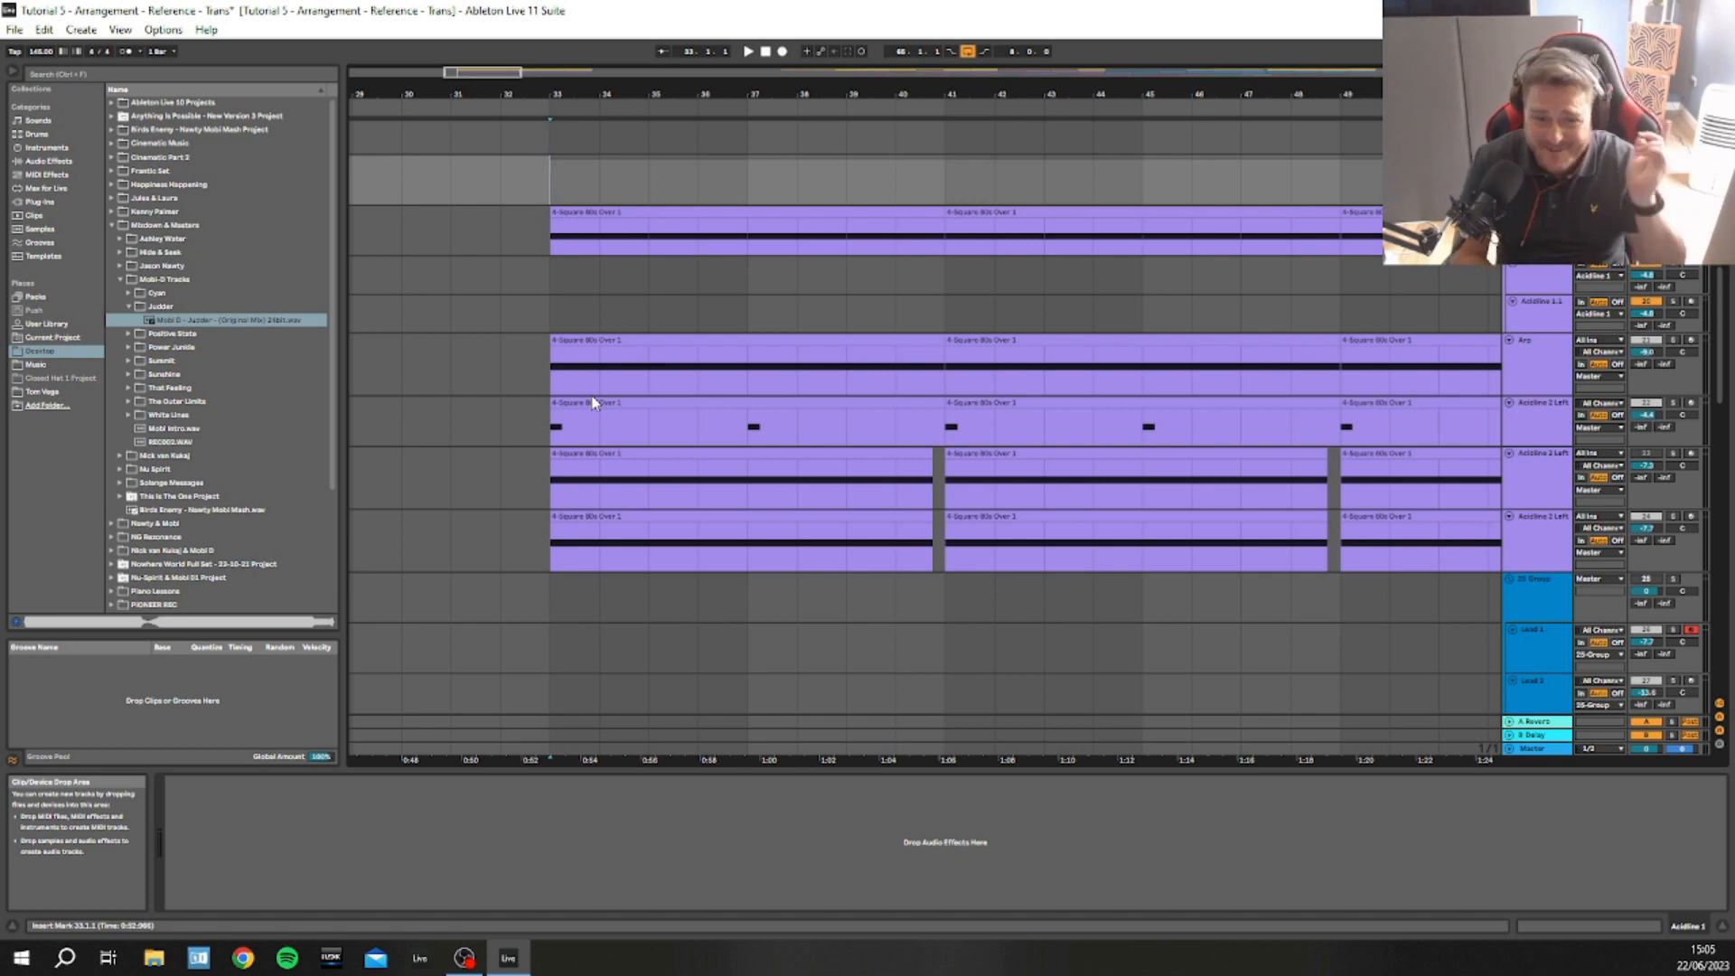
{"action": "left_click", "coordinate": [571, 276]}
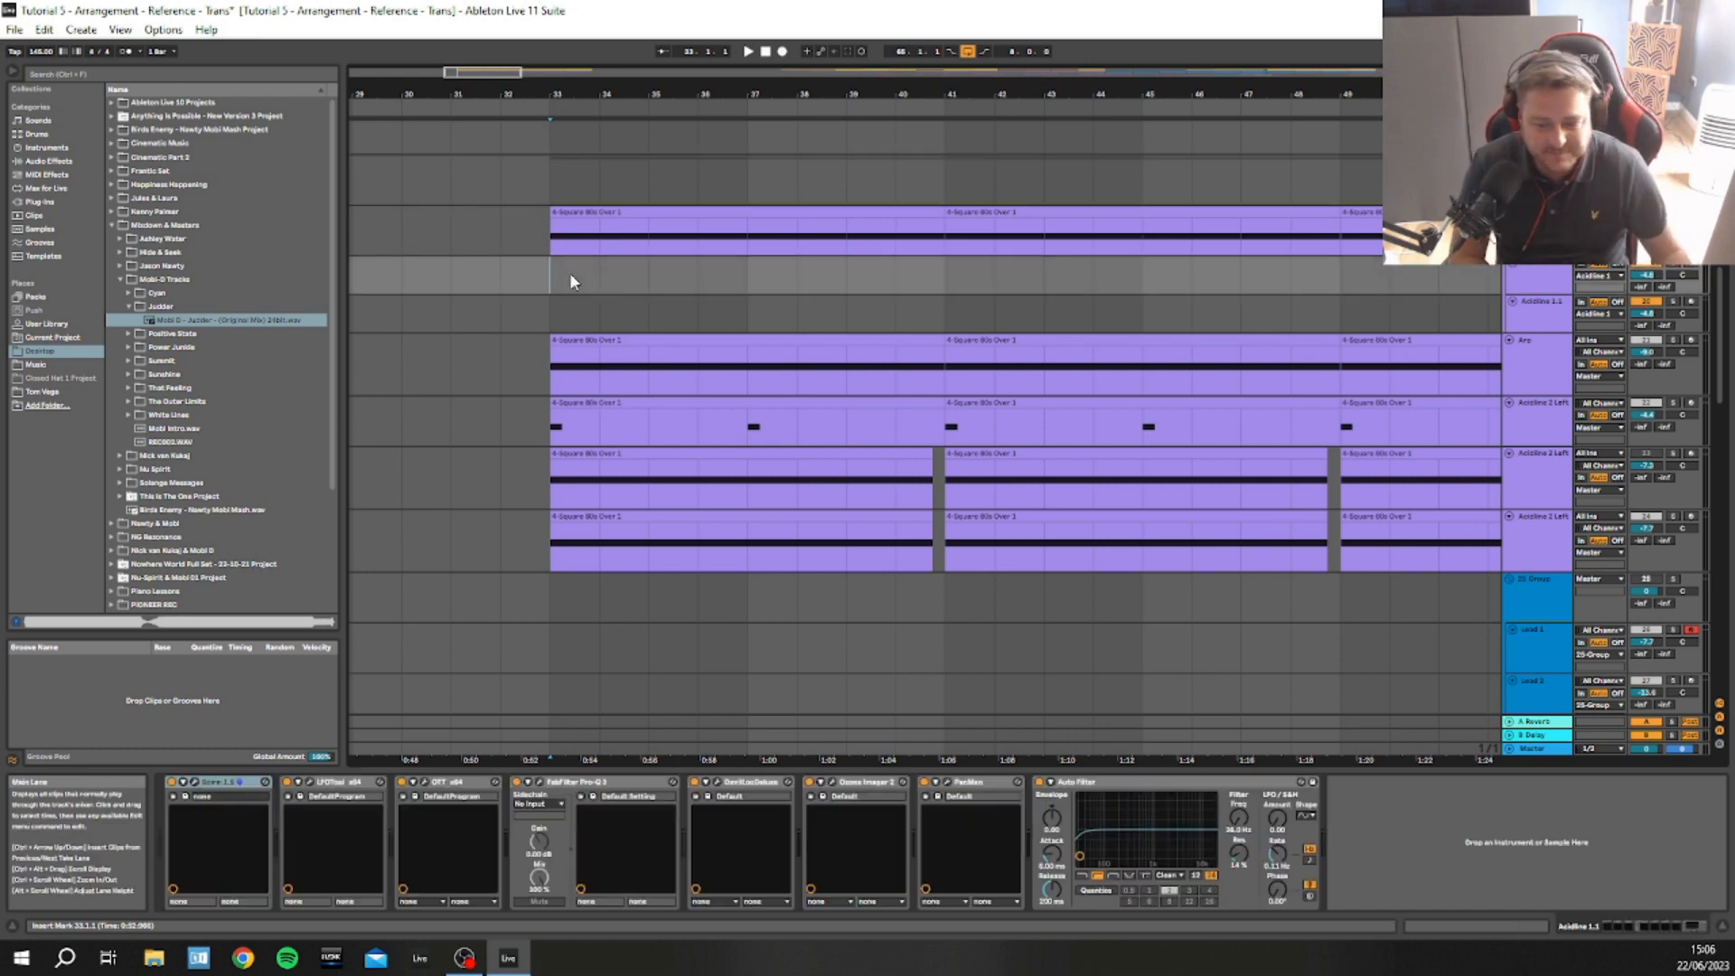
{"action": "left_click", "coordinate": [543, 181]}
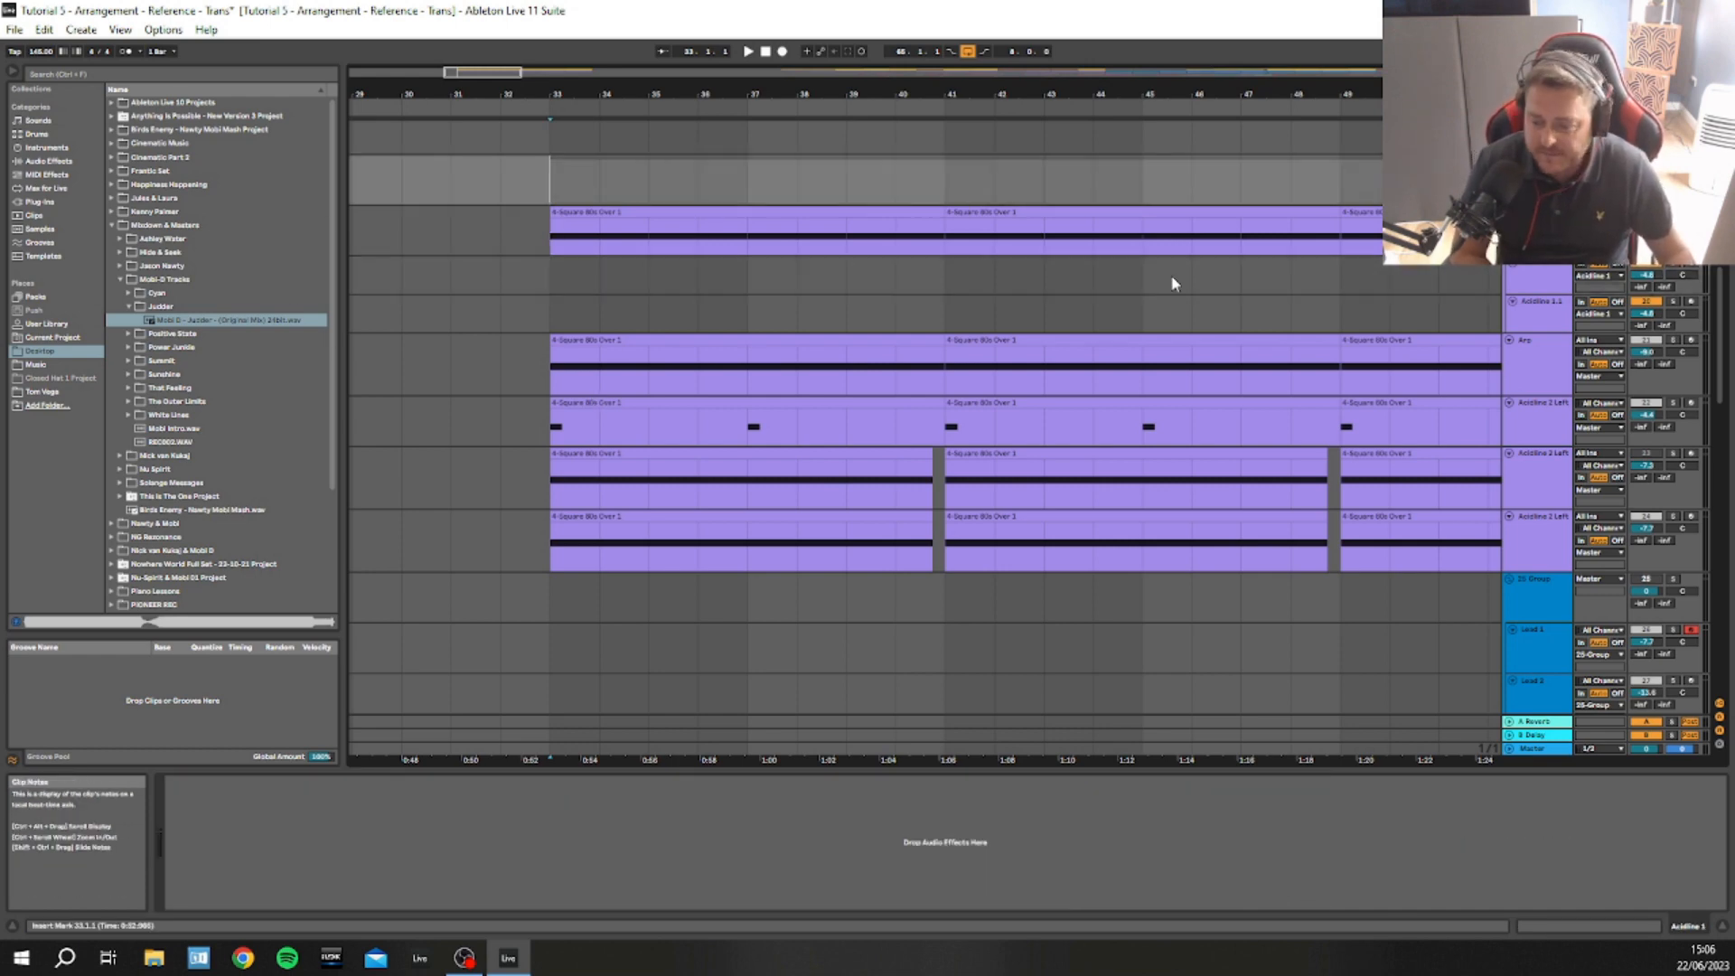
{"action": "left_click", "coordinate": [1672, 340]}
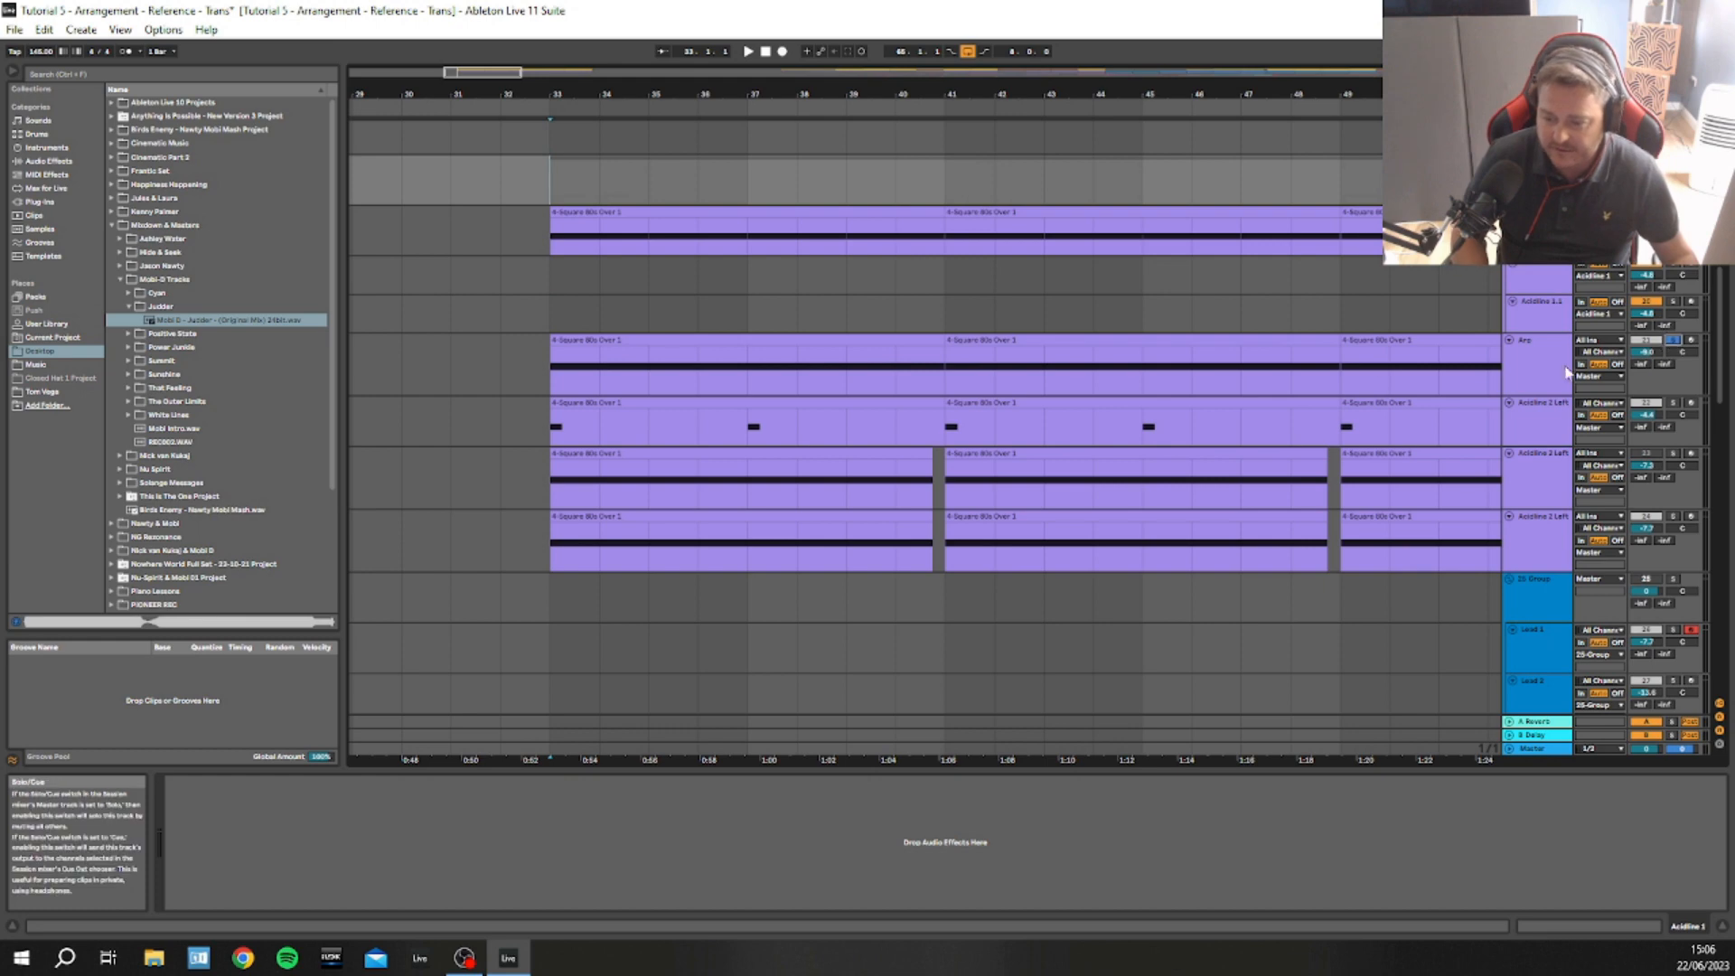
{"action": "key", "text": "space"}
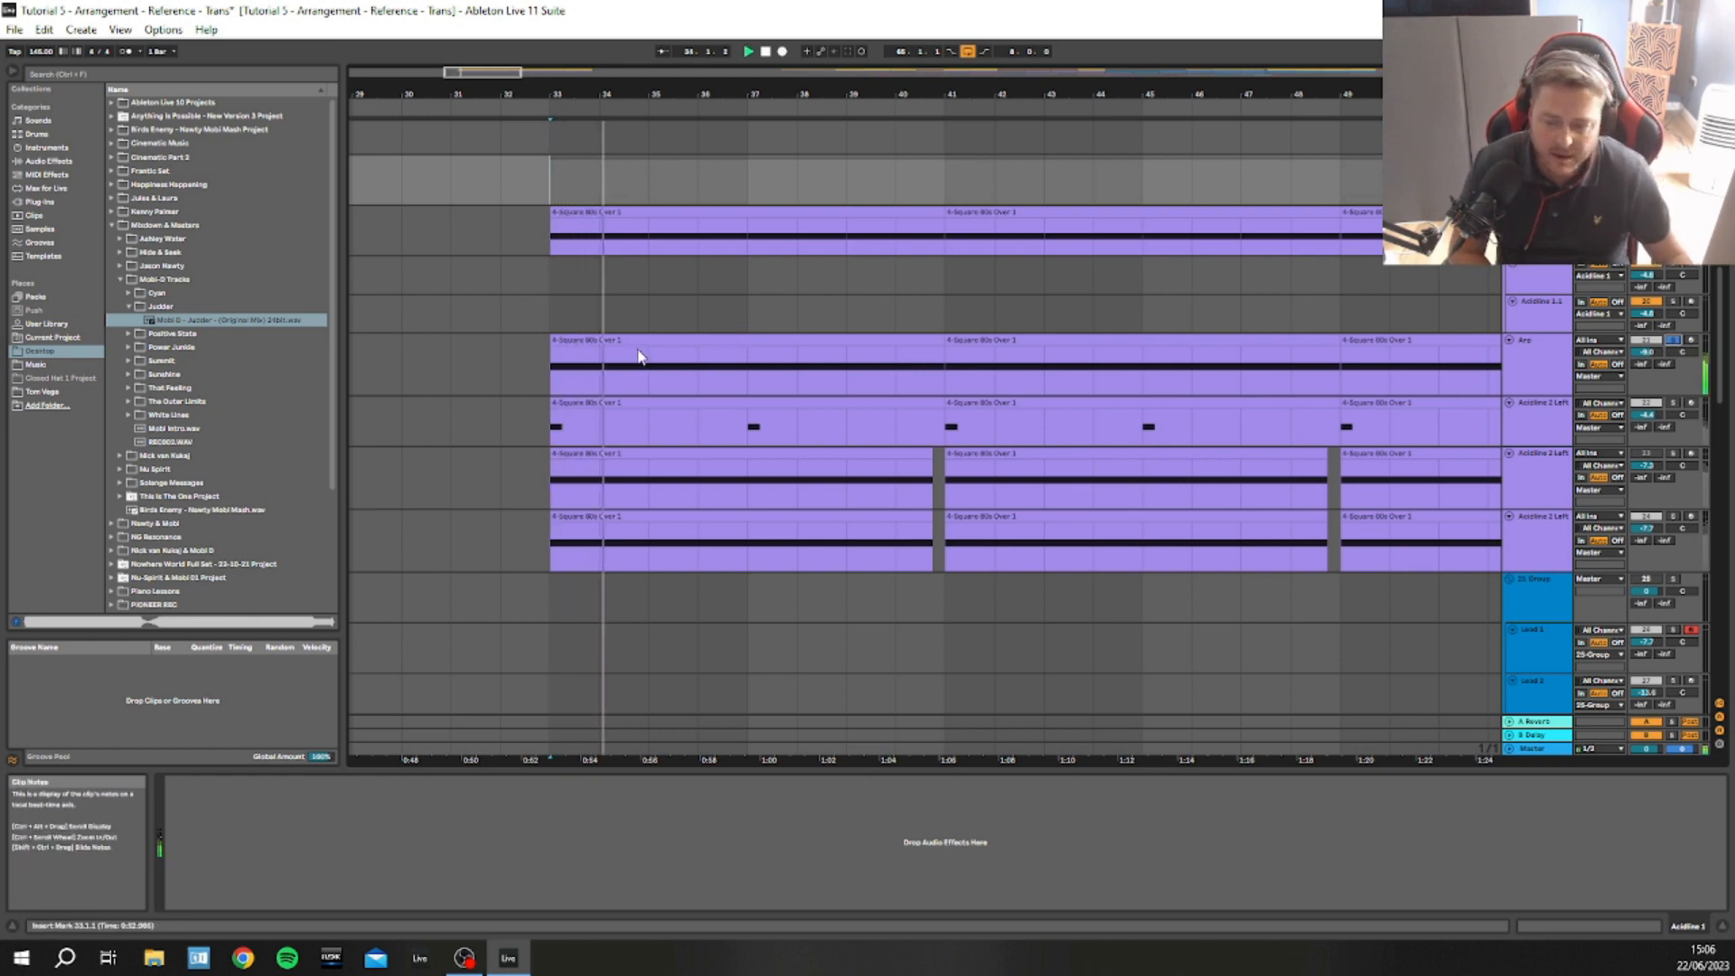
{"action": "left_click", "coordinate": [1672, 403]}
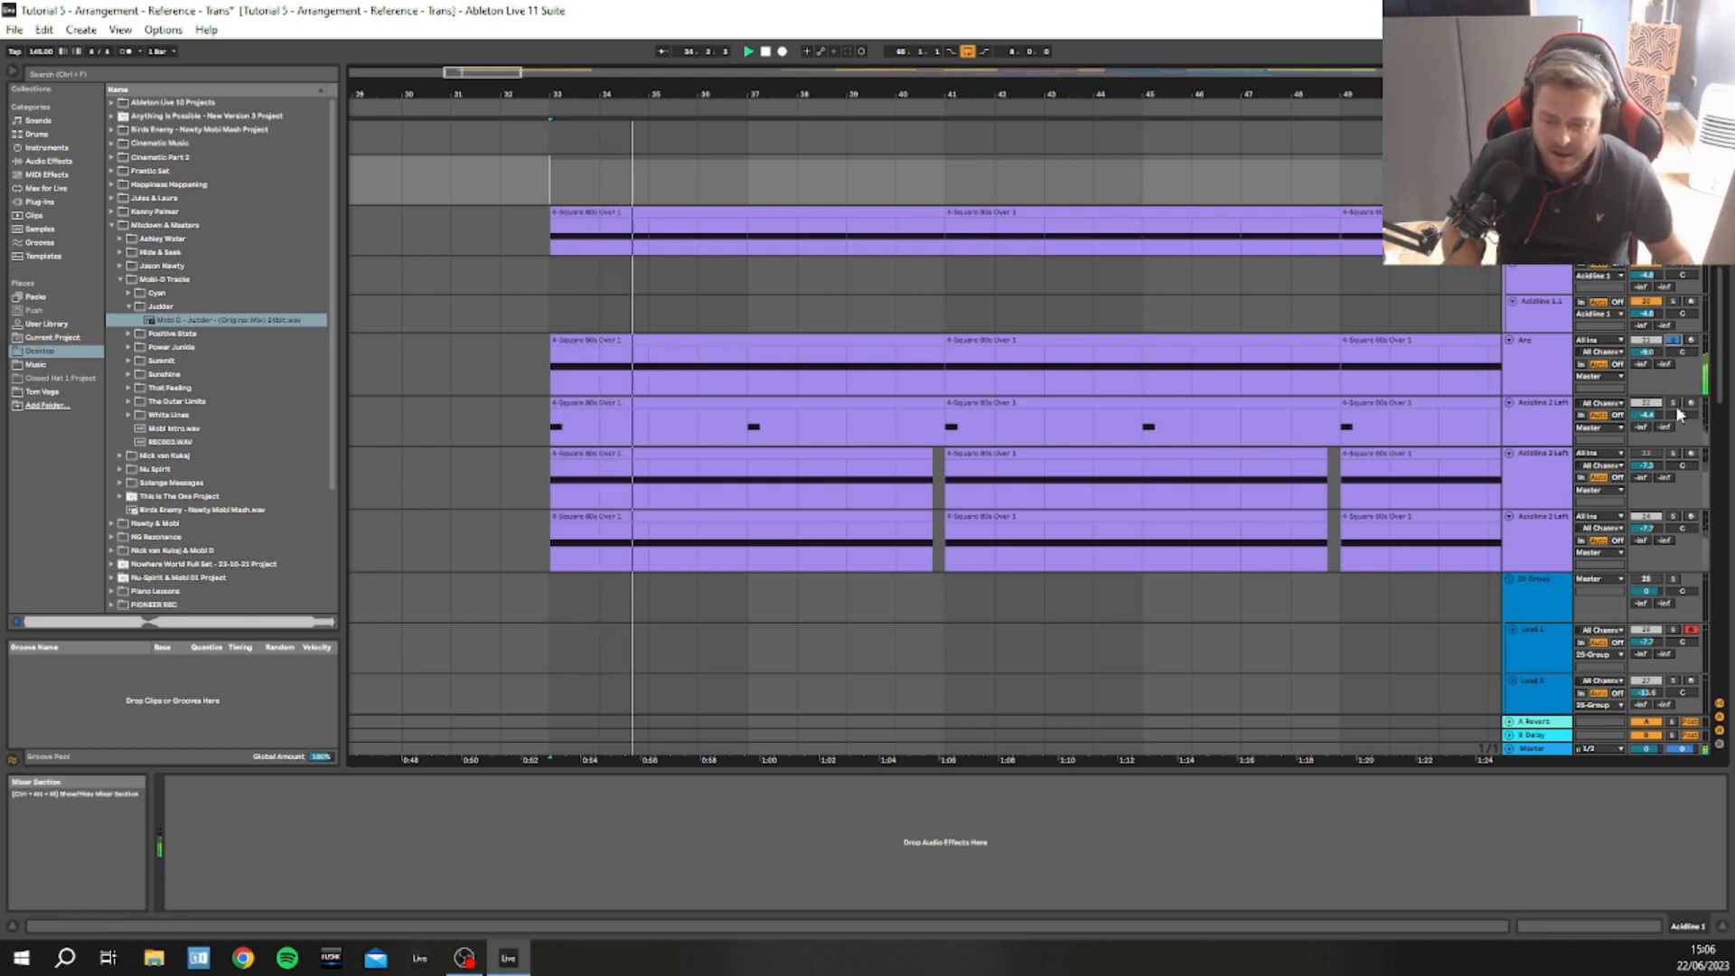
{"action": "left_click", "coordinate": [1671, 516]}
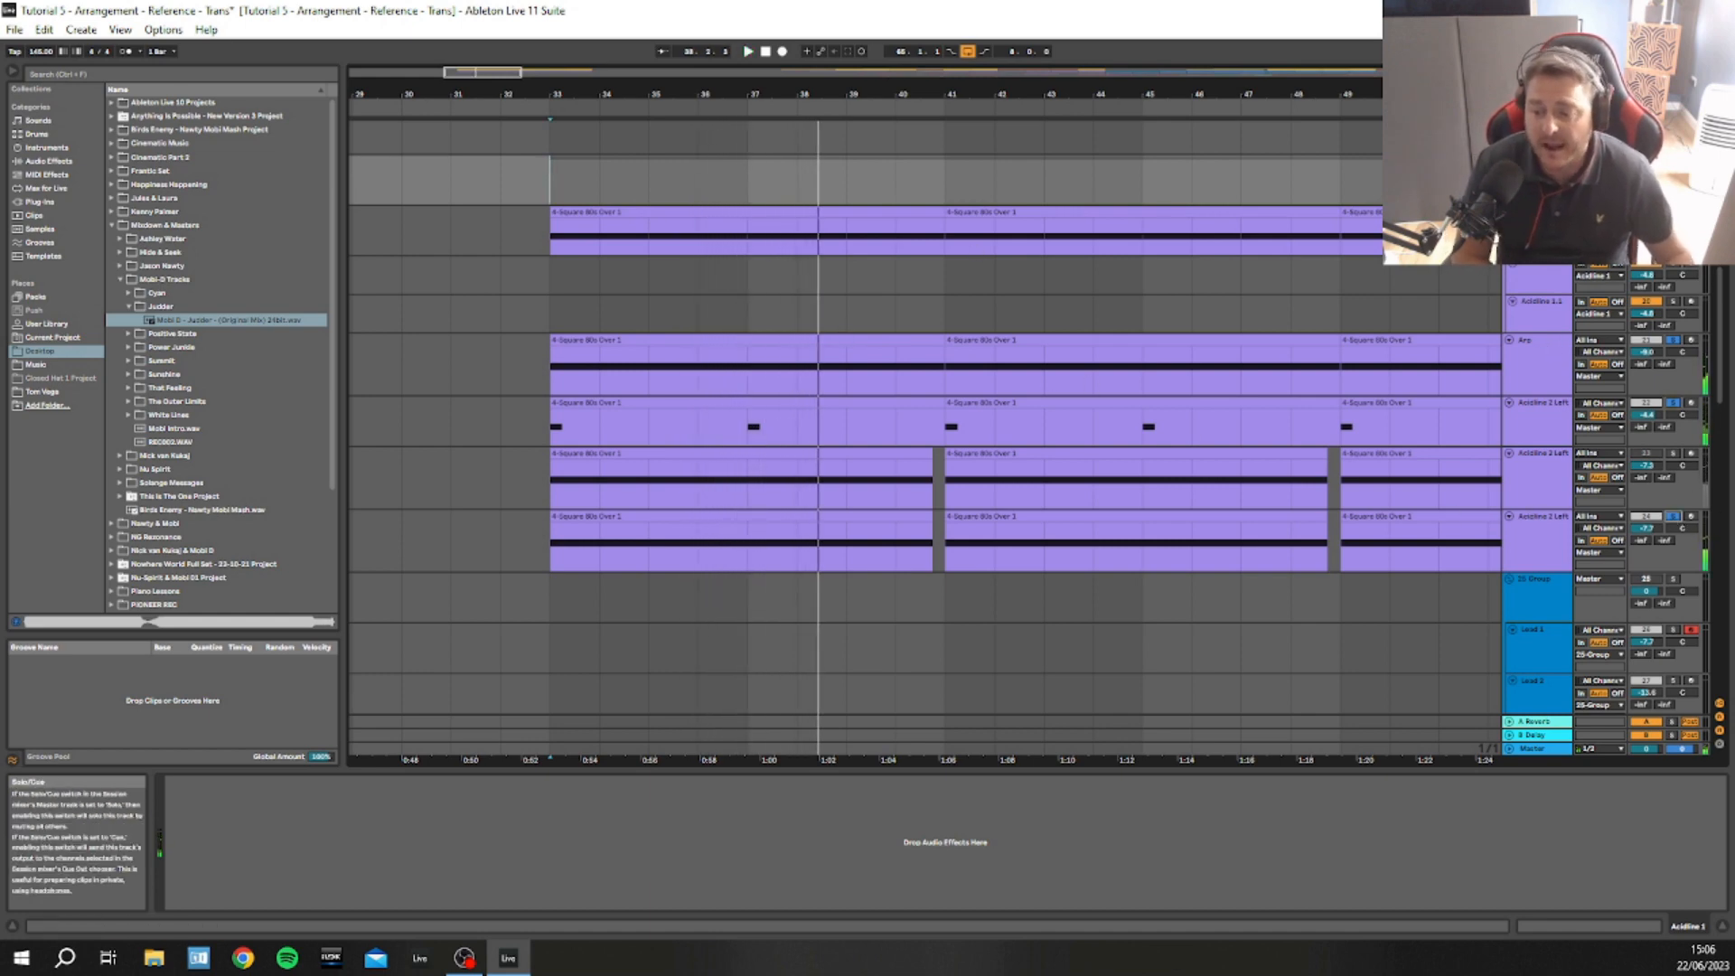
Turn off the solos on the purple tracks and mute the Acidline 1 group track
{"action": "scroll", "coordinate": [903, 352], "scroll_direction": "up", "scroll_amount": 6}
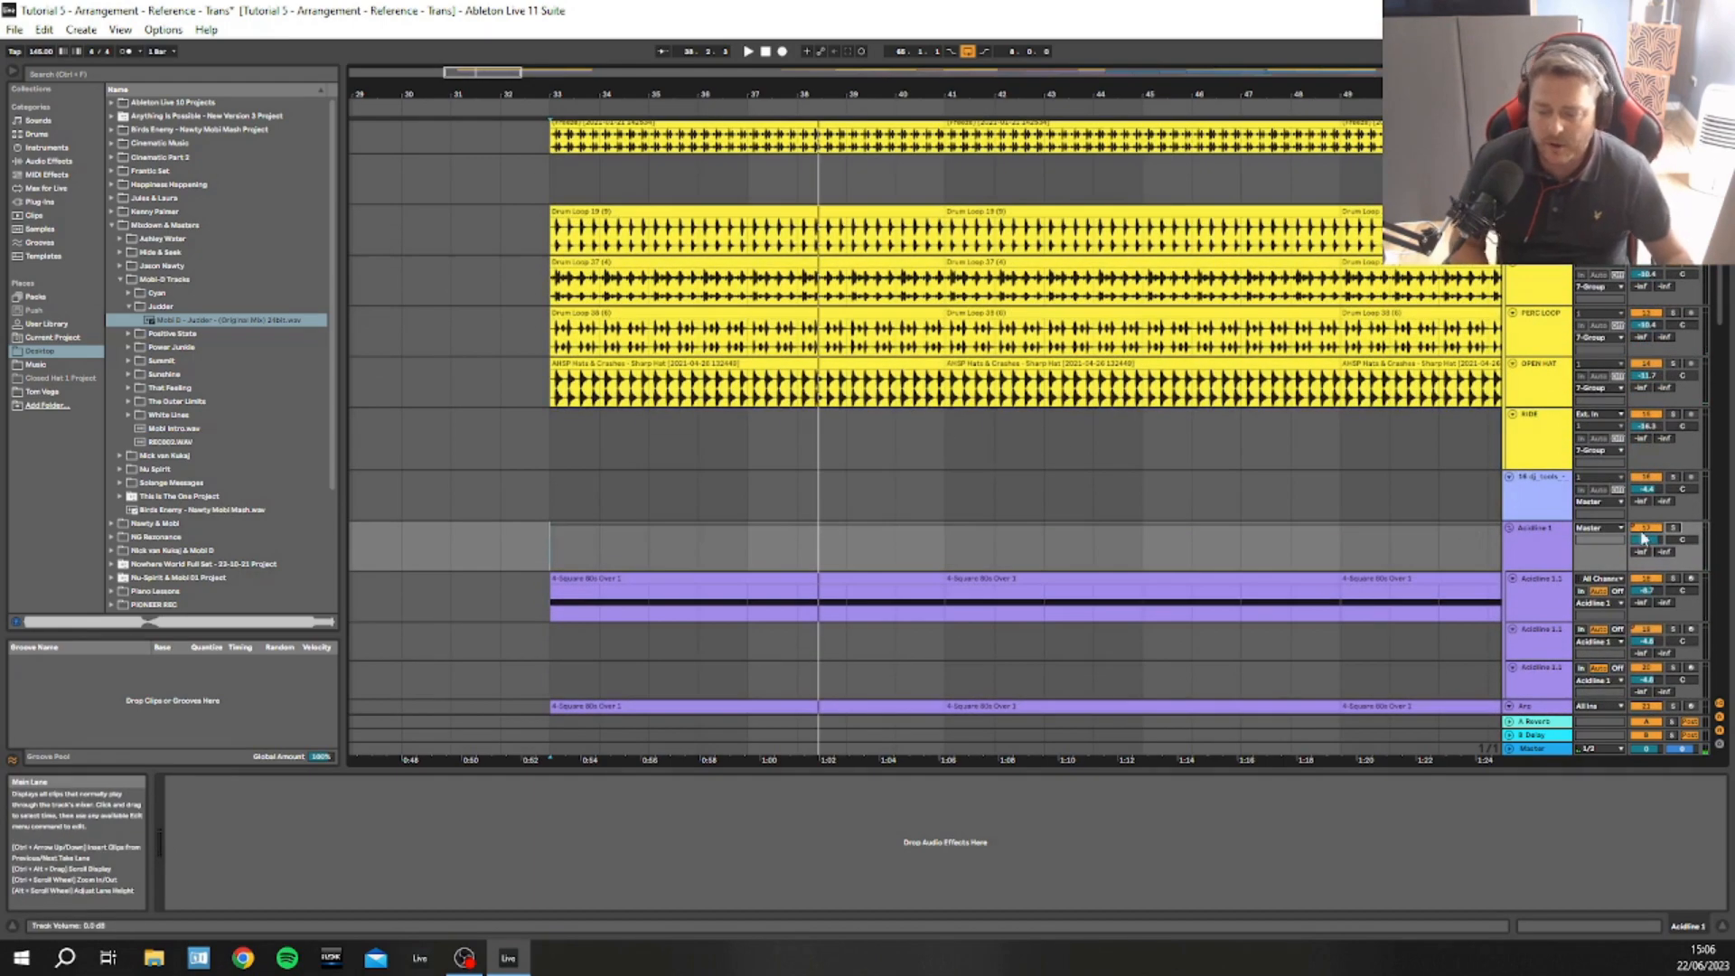
{"action": "scroll", "coordinate": [1587, 564], "scroll_direction": "down", "scroll_amount": 4}
{"action": "scroll", "coordinate": [1587, 564], "scroll_direction": "up", "scroll_amount": 8}
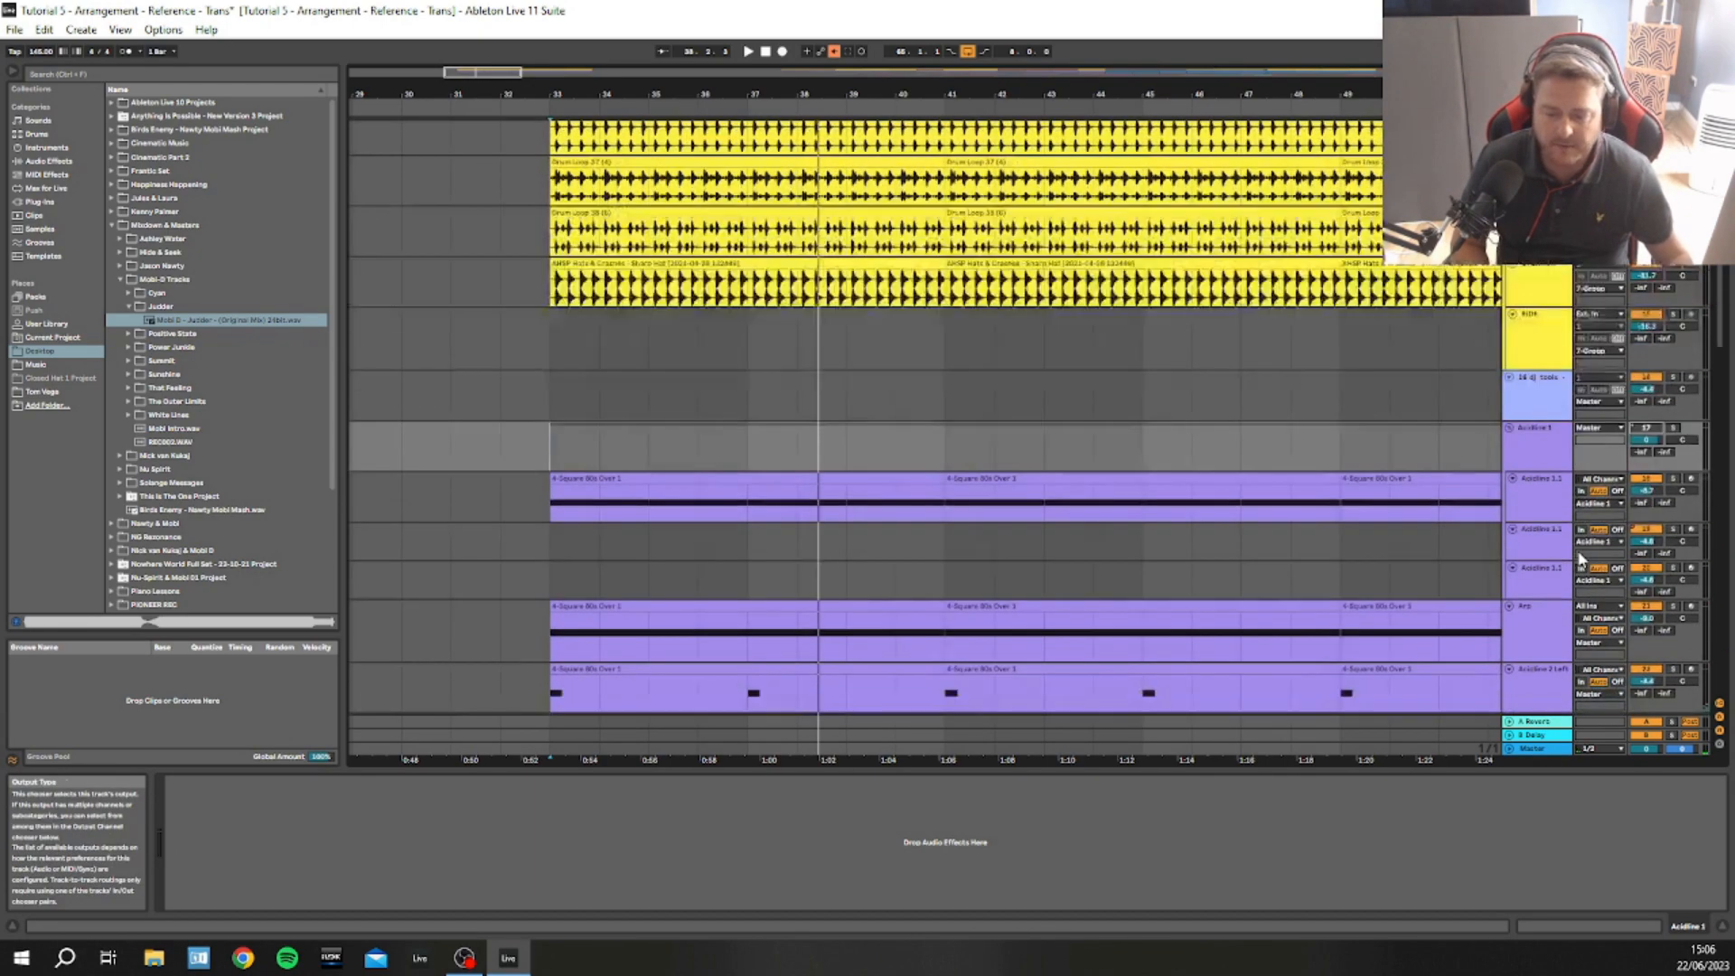
{"action": "scroll", "coordinate": [578, 343], "scroll_direction": "down", "scroll_amount": 5}
{"action": "scroll", "coordinate": [553, 334], "scroll_direction": "up", "scroll_amount": 4}
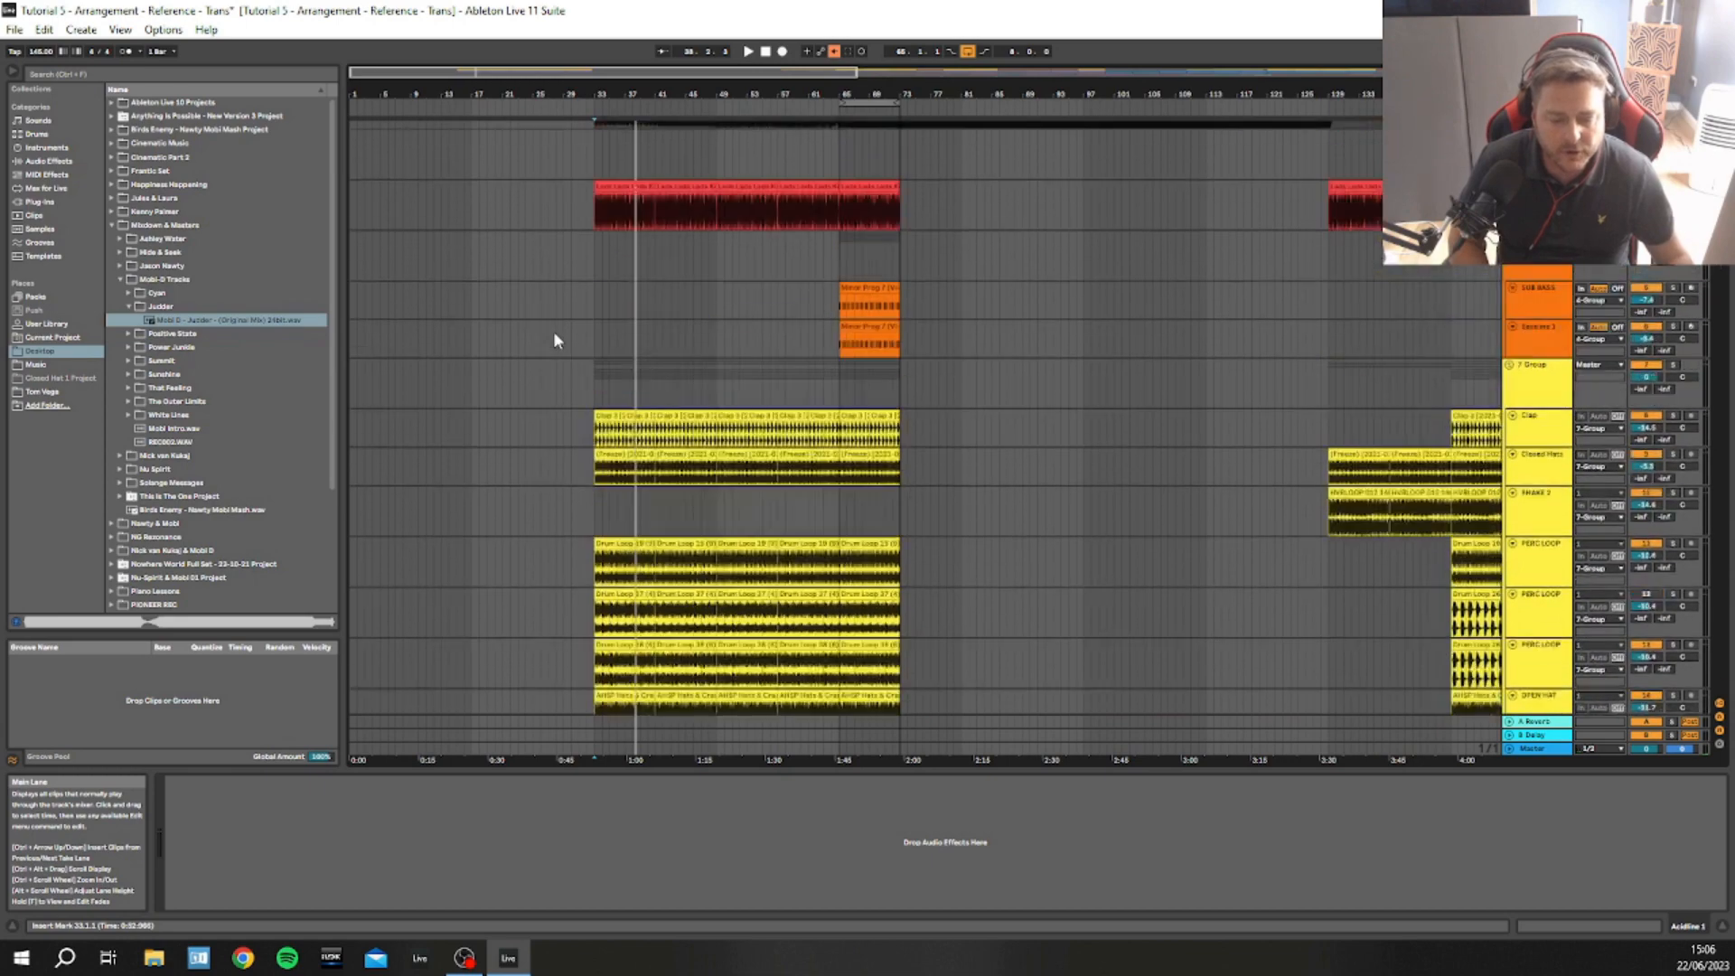
Solo the reference track and play it briefly from bar 33
{"action": "left_click", "coordinate": [593, 310]}
{"action": "scroll", "coordinate": [670, 378], "scroll_direction": "down", "scroll_amount": 2}
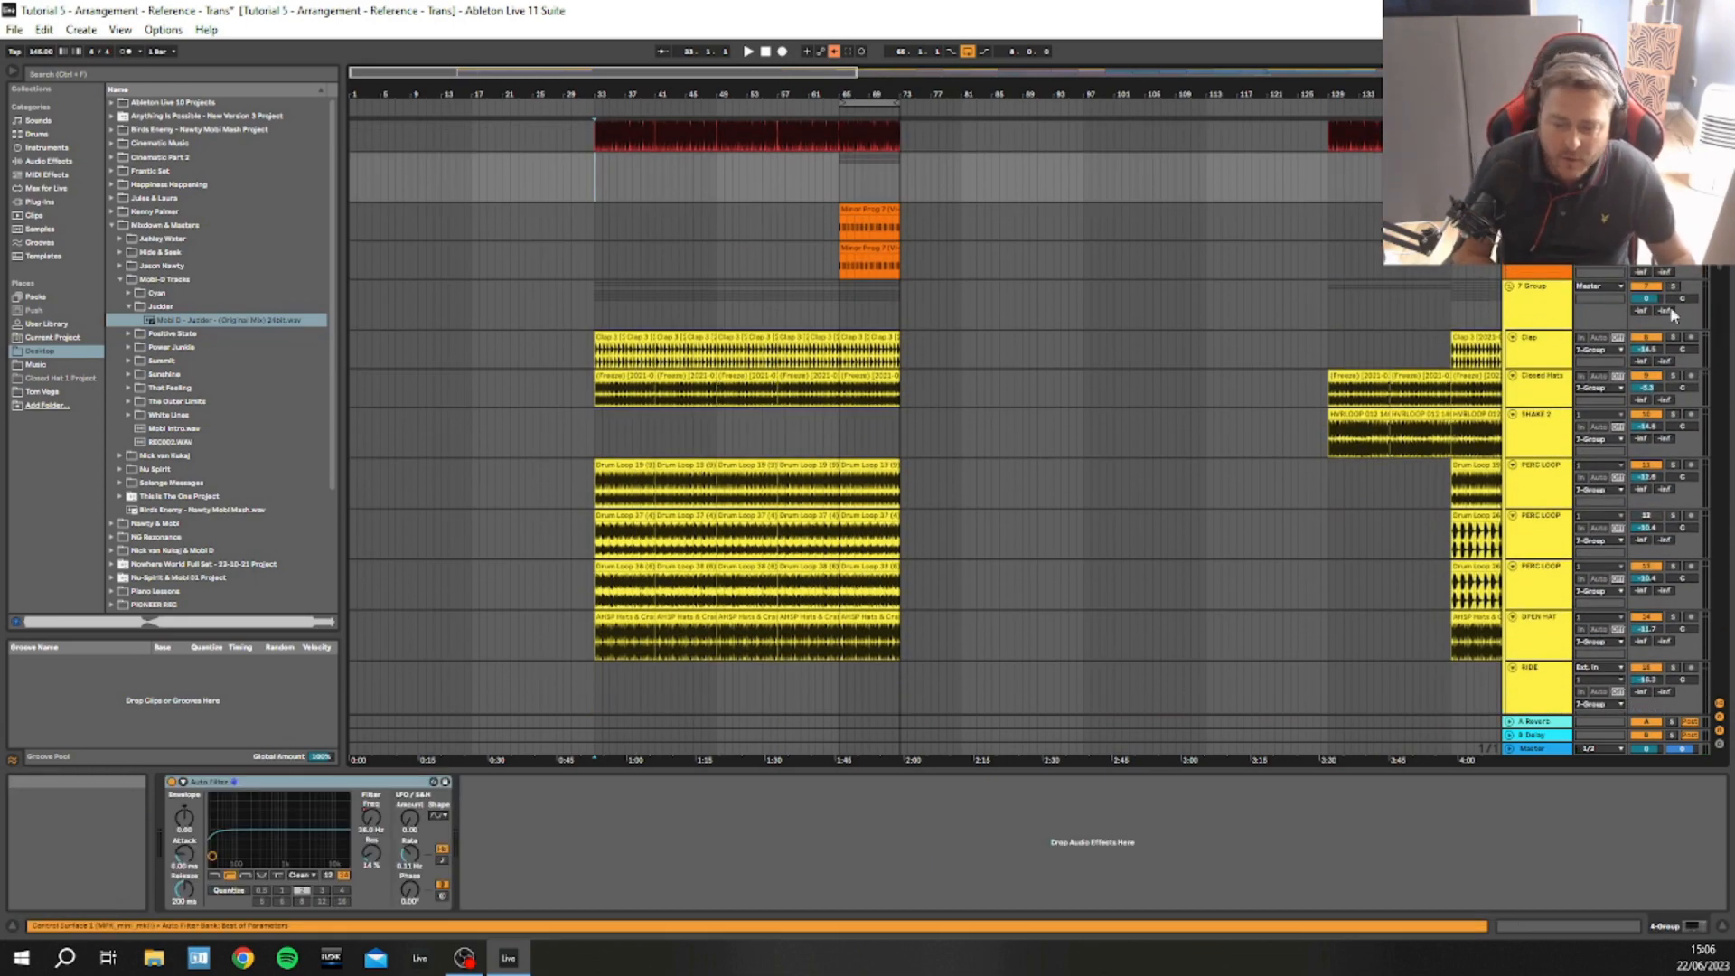
{"action": "scroll", "coordinate": [642, 337], "scroll_direction": "up", "scroll_amount": 2}
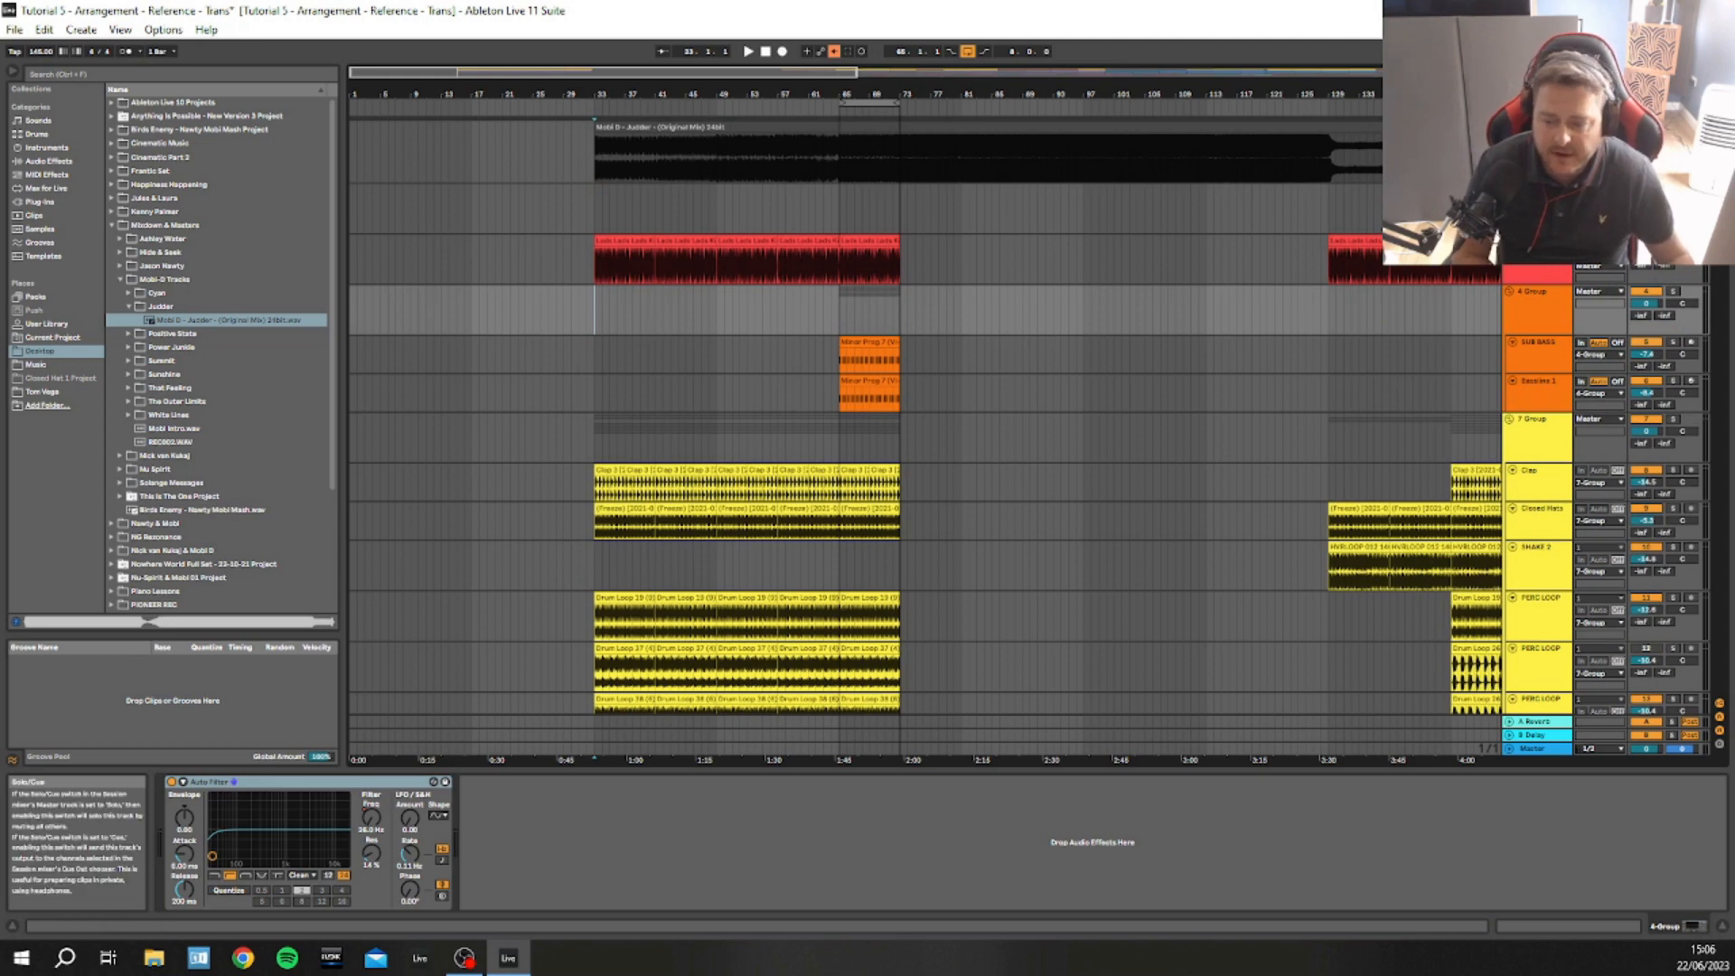
{"action": "key", "text": "space"}
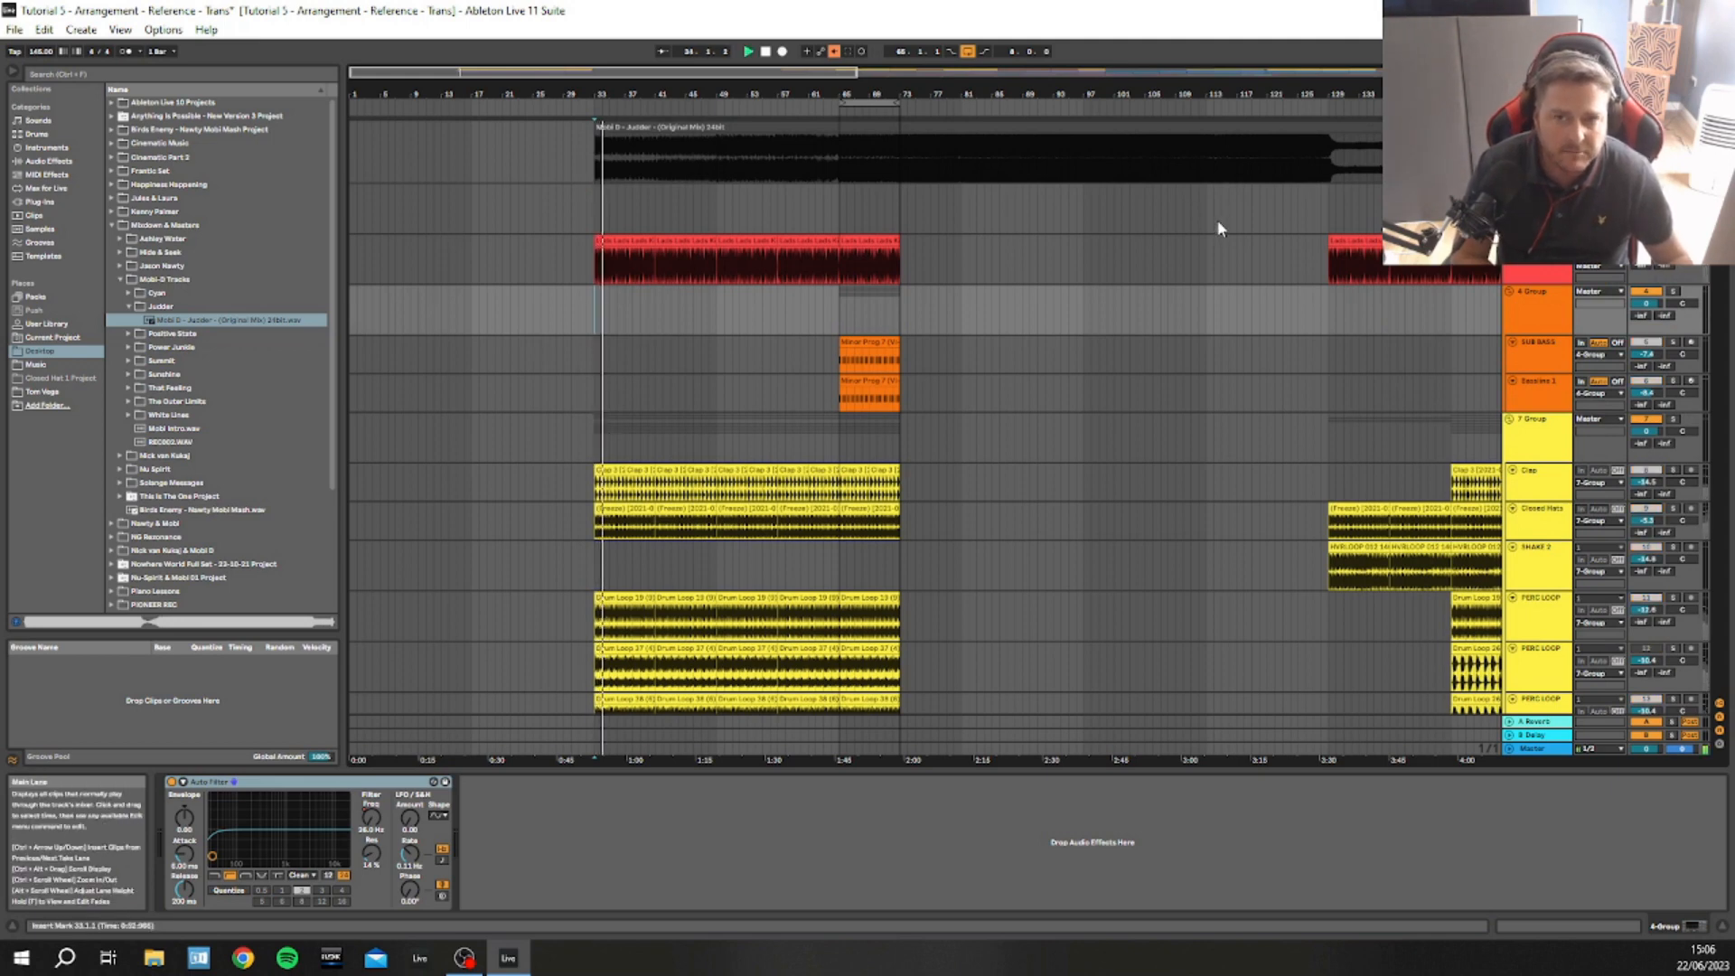
Delete the clap clips from bar 33 to bar 41
{"action": "scroll", "coordinate": [899, 231], "scroll_direction": "down", "scroll_amount": 2}
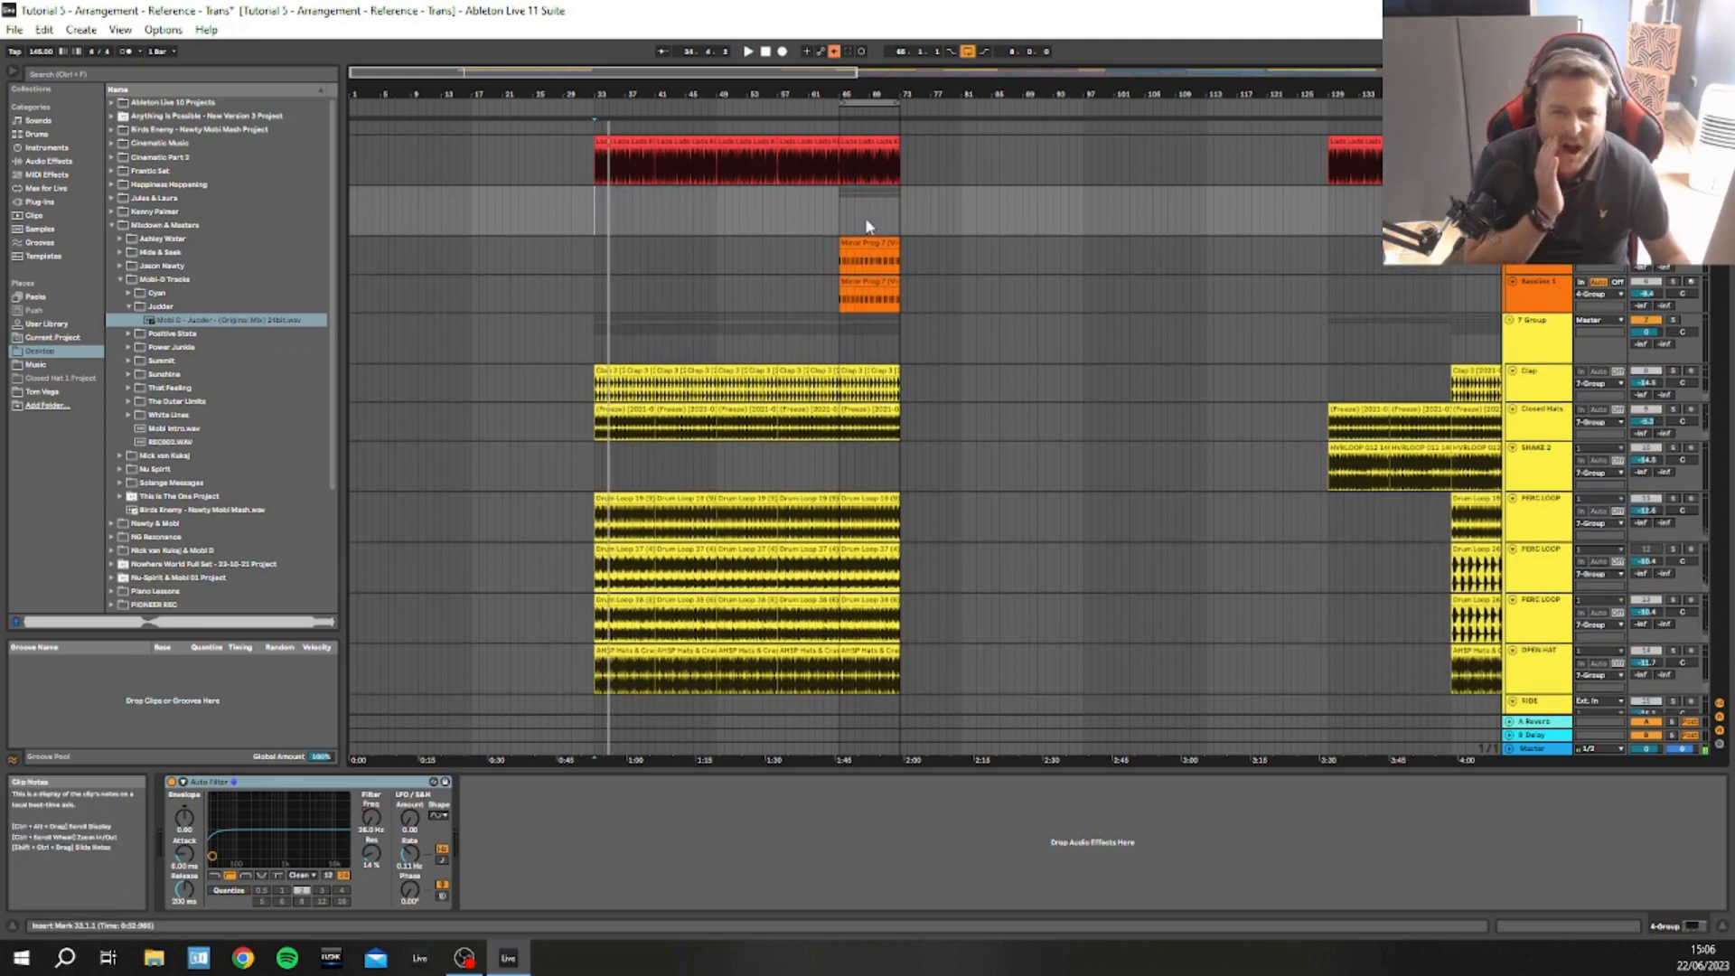
{"action": "scroll", "coordinate": [682, 241], "scroll_direction": "down", "scroll_amount": 3}
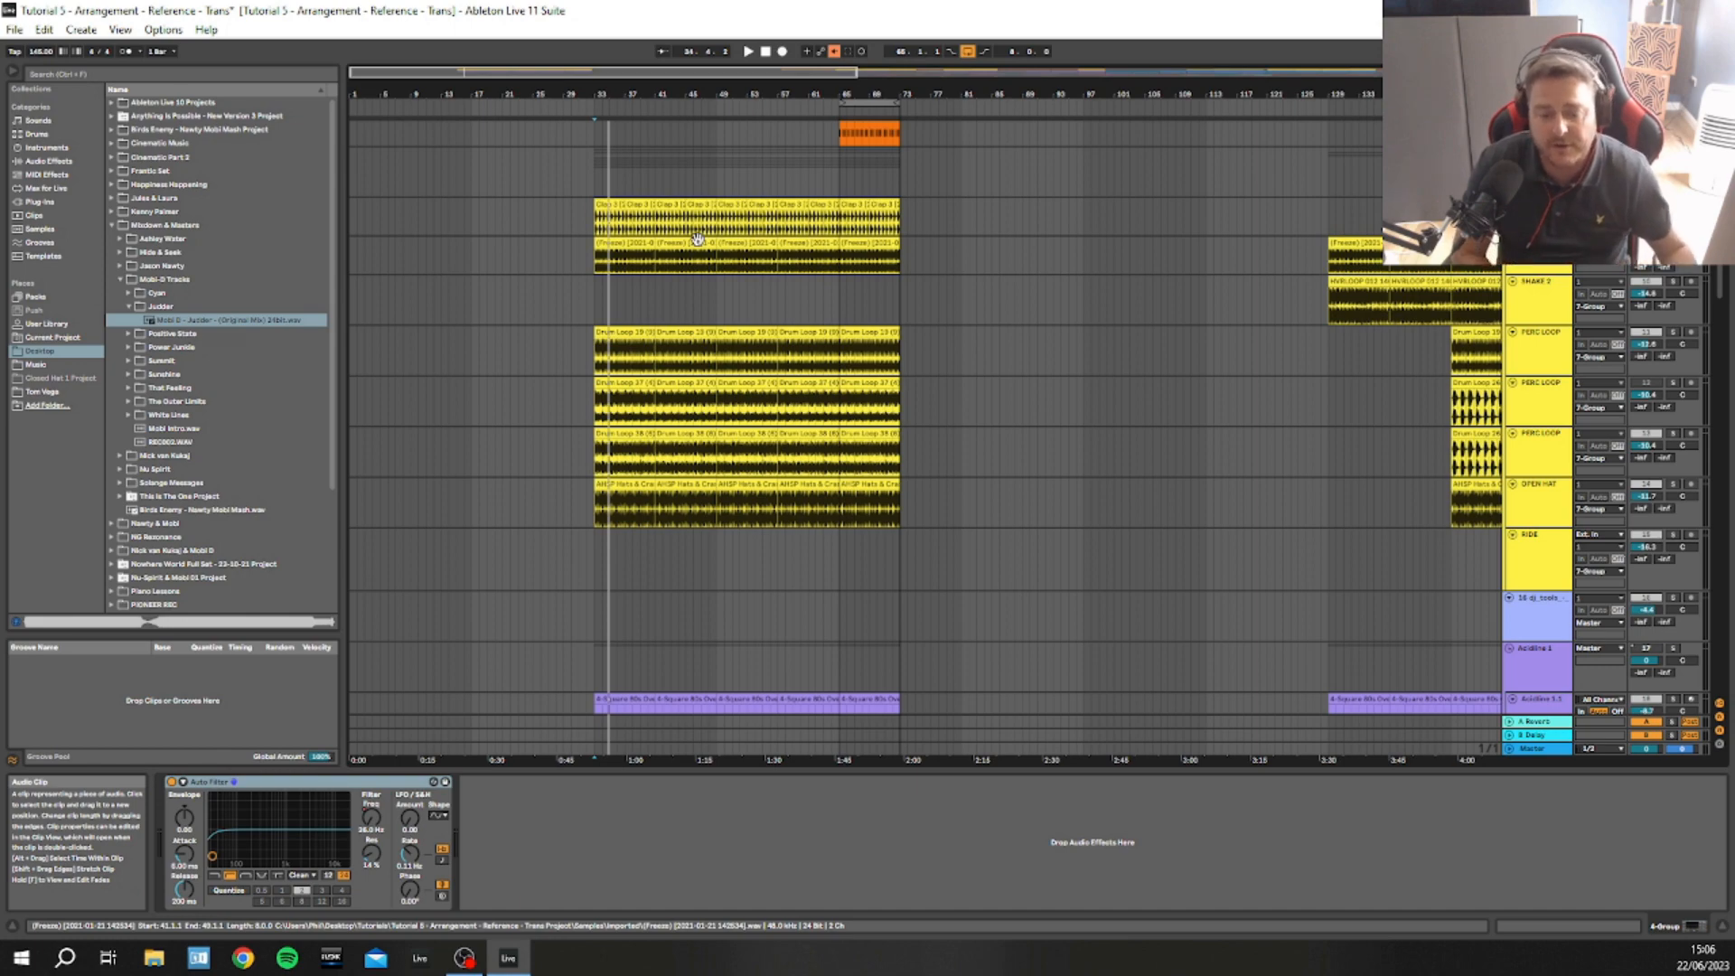
{"action": "left_click_drag", "start_coordinate": [591, 89], "coordinate": [677, 90]}
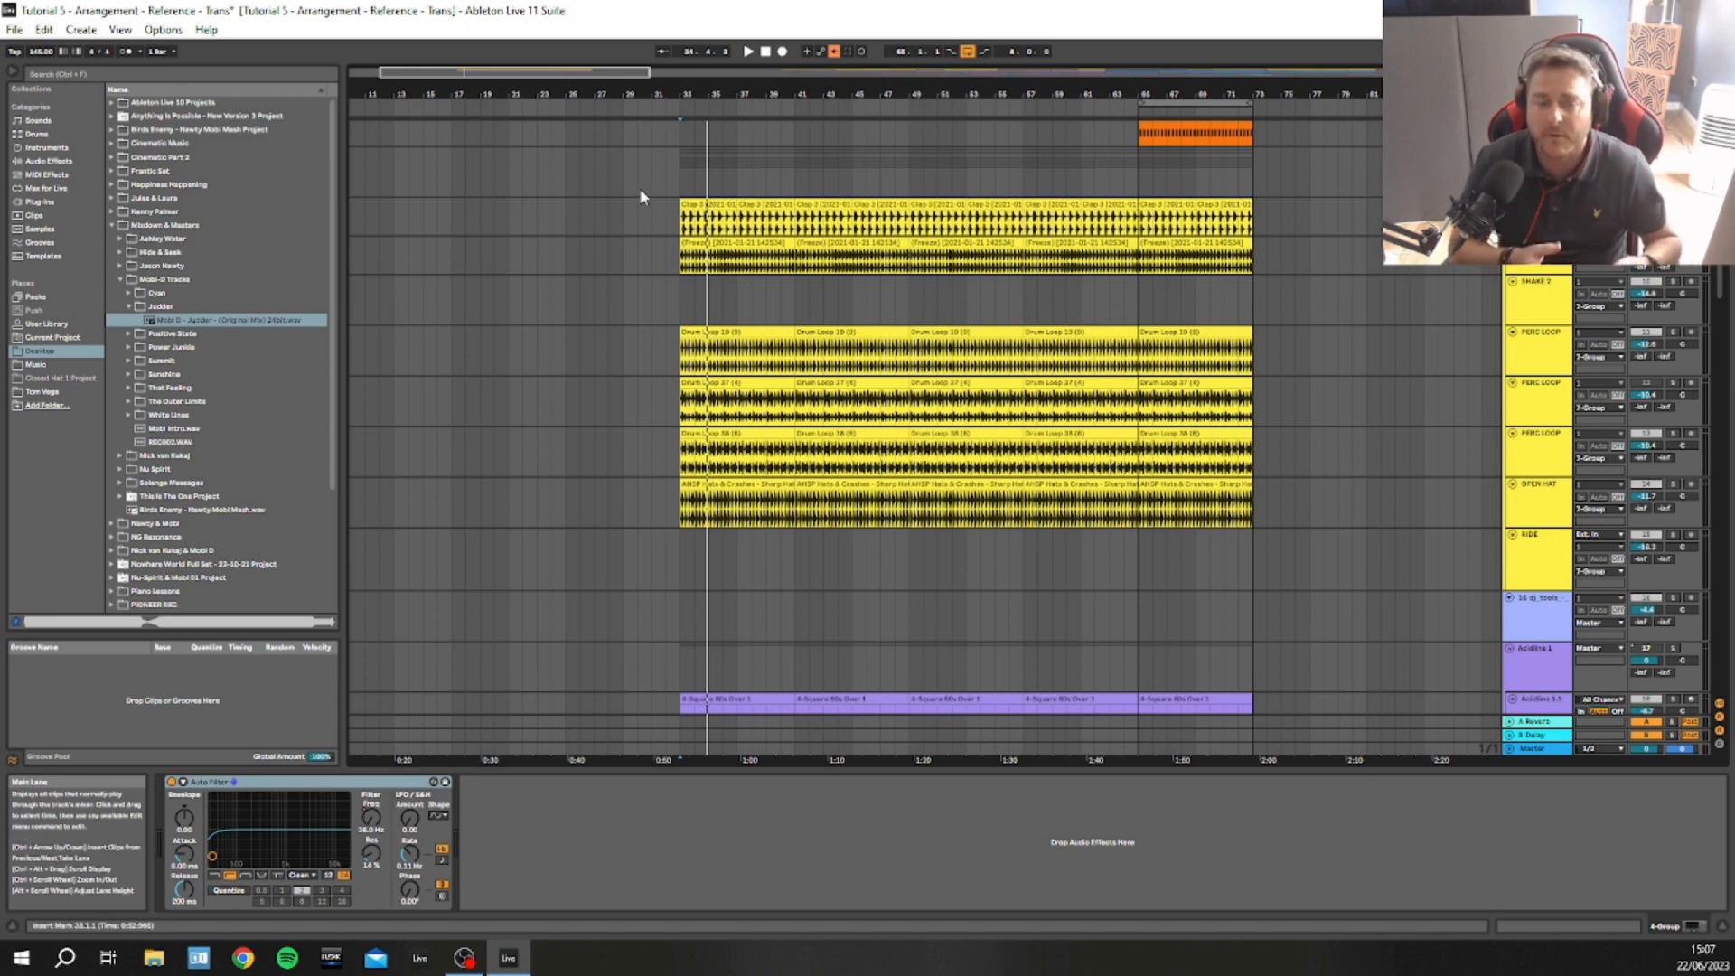
{"action": "scroll", "coordinate": [644, 197], "scroll_direction": "down", "scroll_amount": 2}
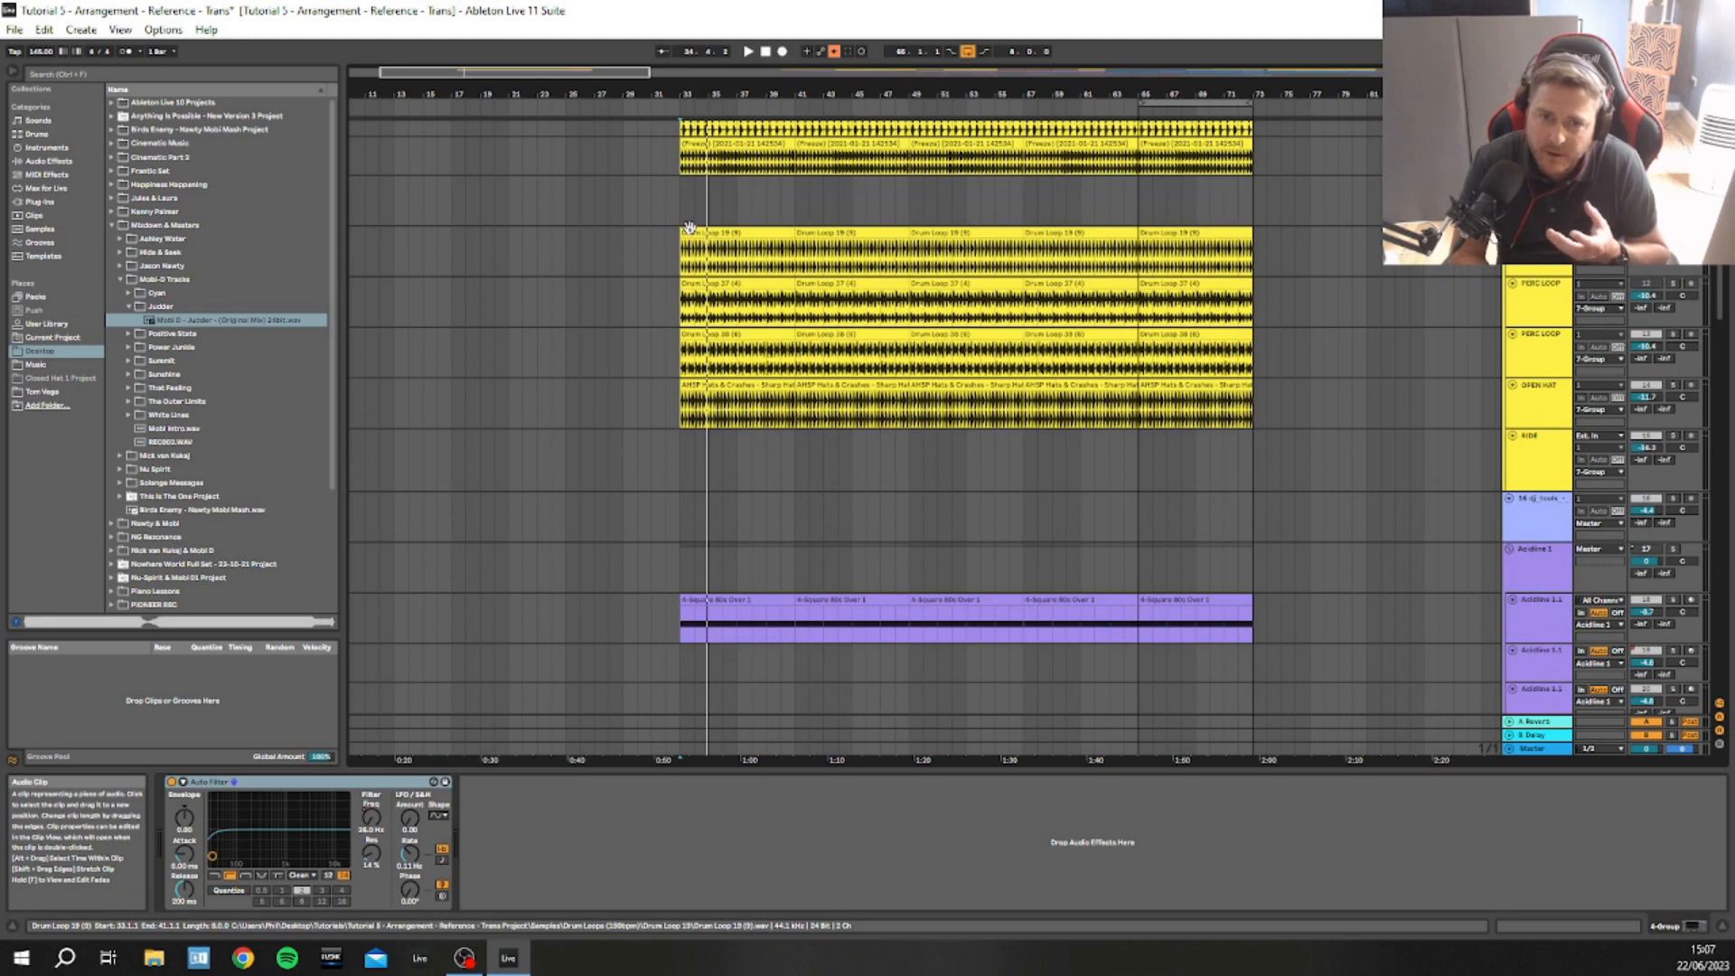
{"action": "scroll", "coordinate": [673, 226], "scroll_direction": "up", "scroll_amount": 3}
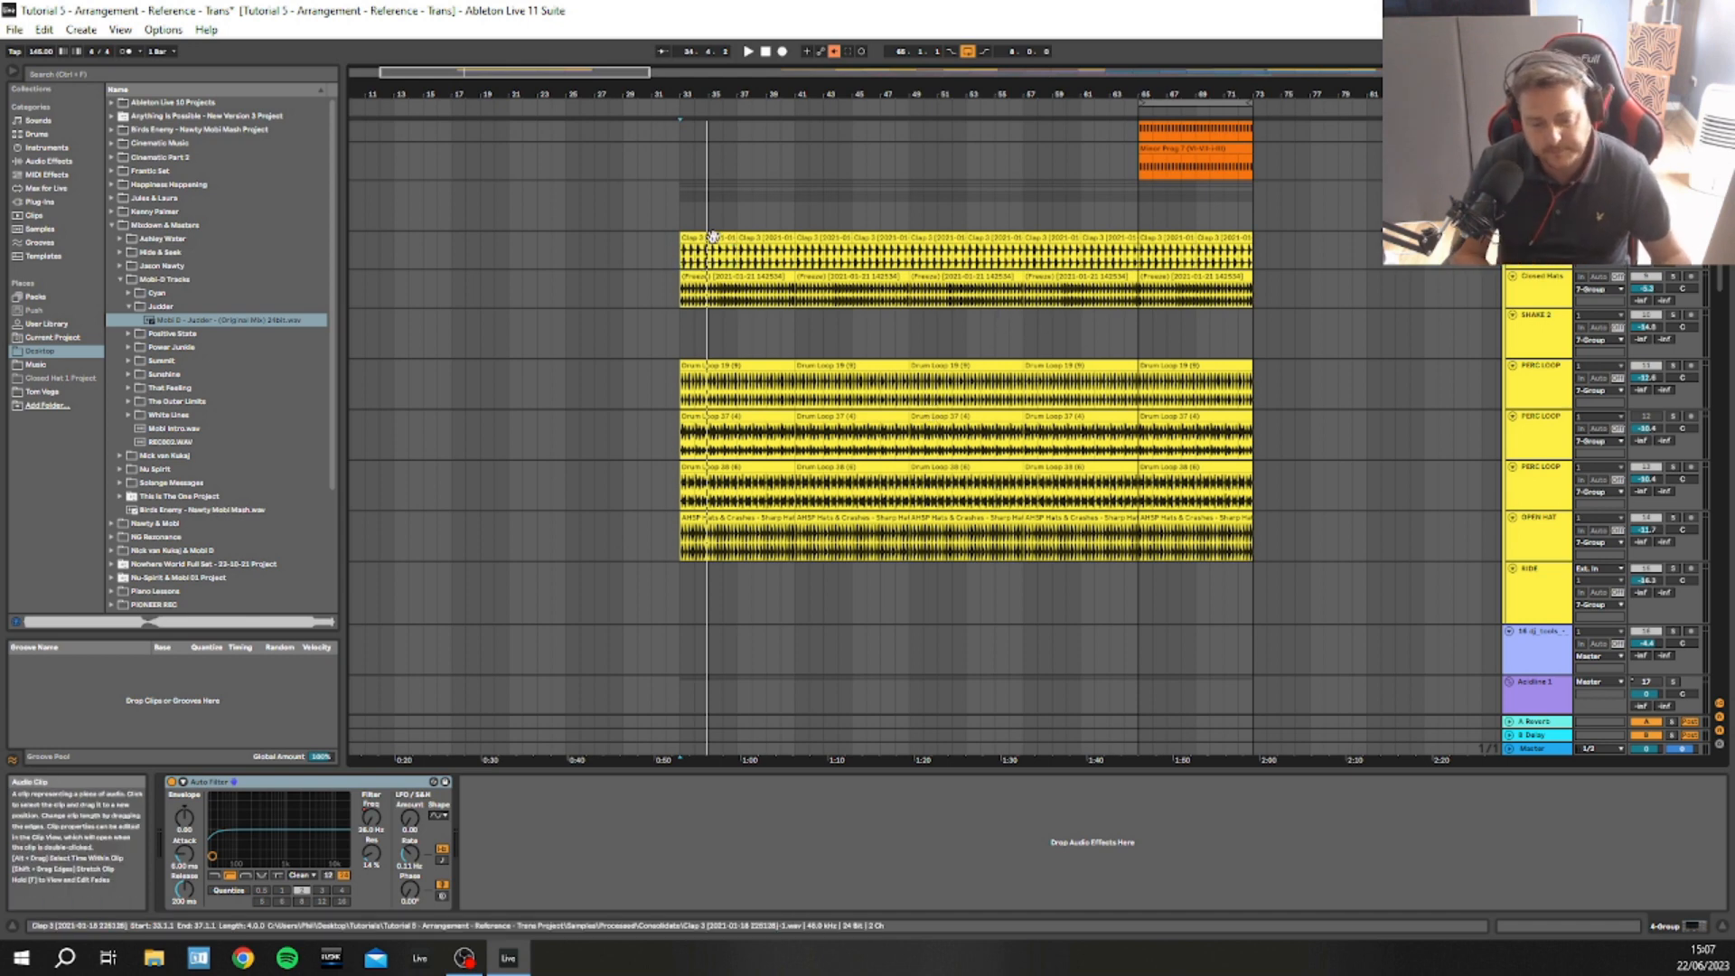
{"action": "left_click_drag", "start_coordinate": [699, 261], "coordinate": [818, 237]}
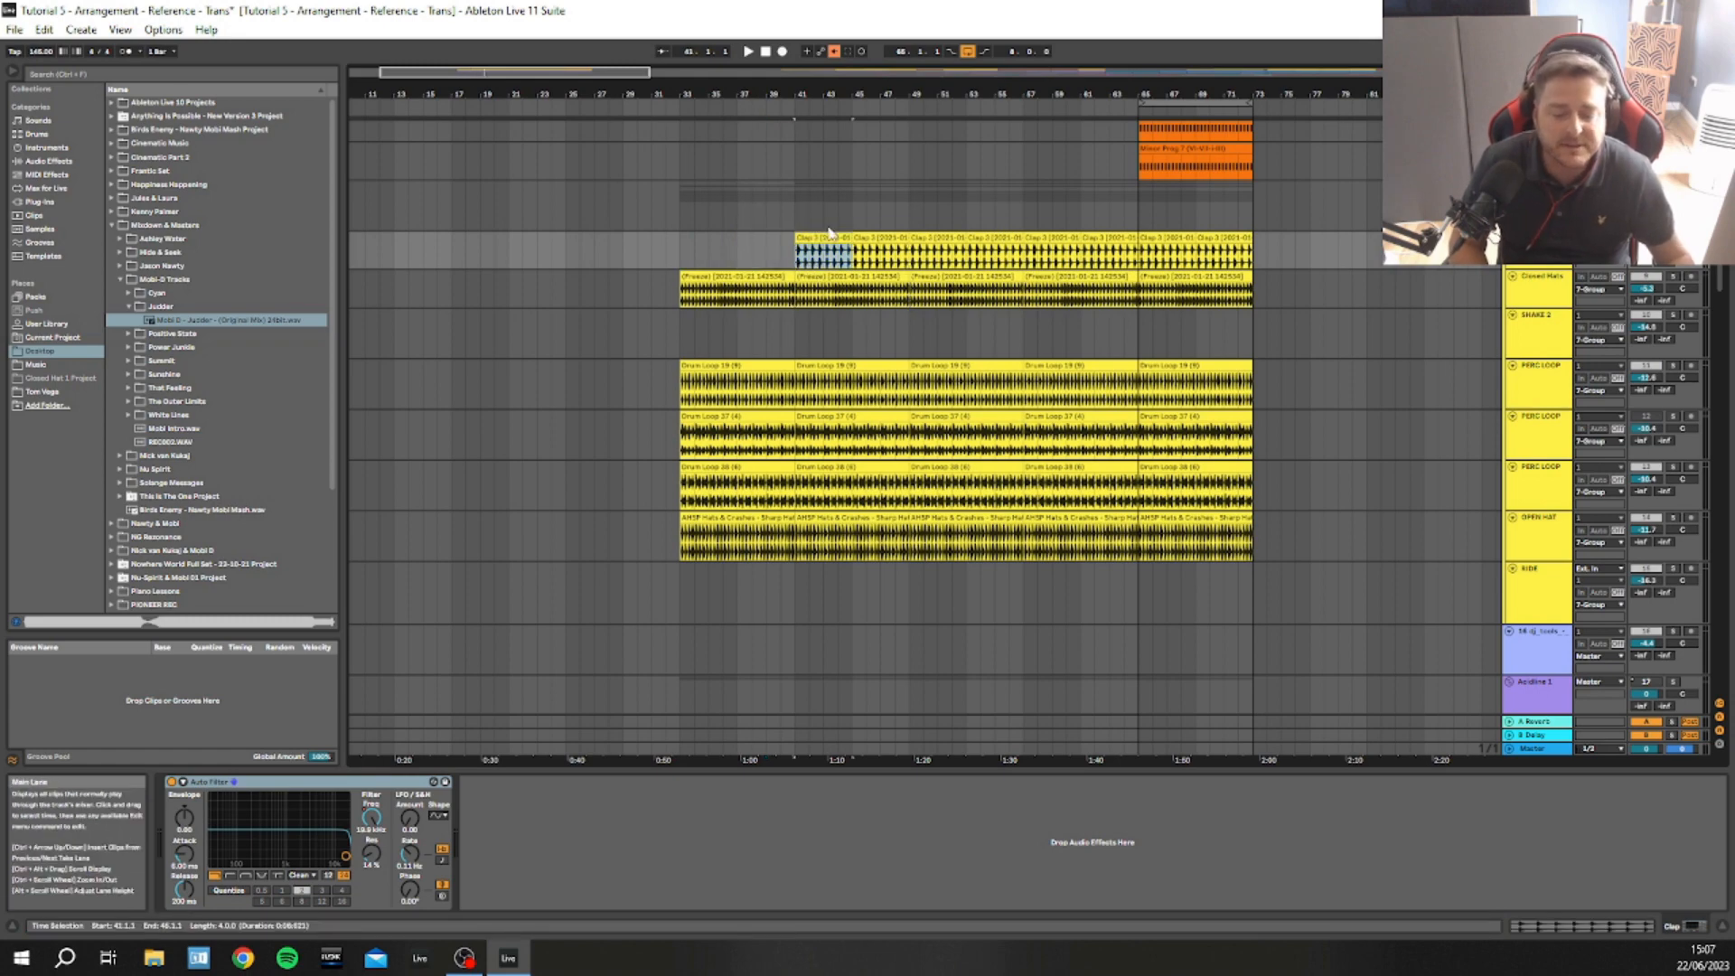
Audition the Closed Hats and the first PERC LOOP track in solo from bar 33
{"action": "scroll", "coordinate": [790, 222], "scroll_direction": "up", "scroll_amount": 2}
{"action": "scroll", "coordinate": [768, 226], "scroll_direction": "up", "scroll_amount": 2}
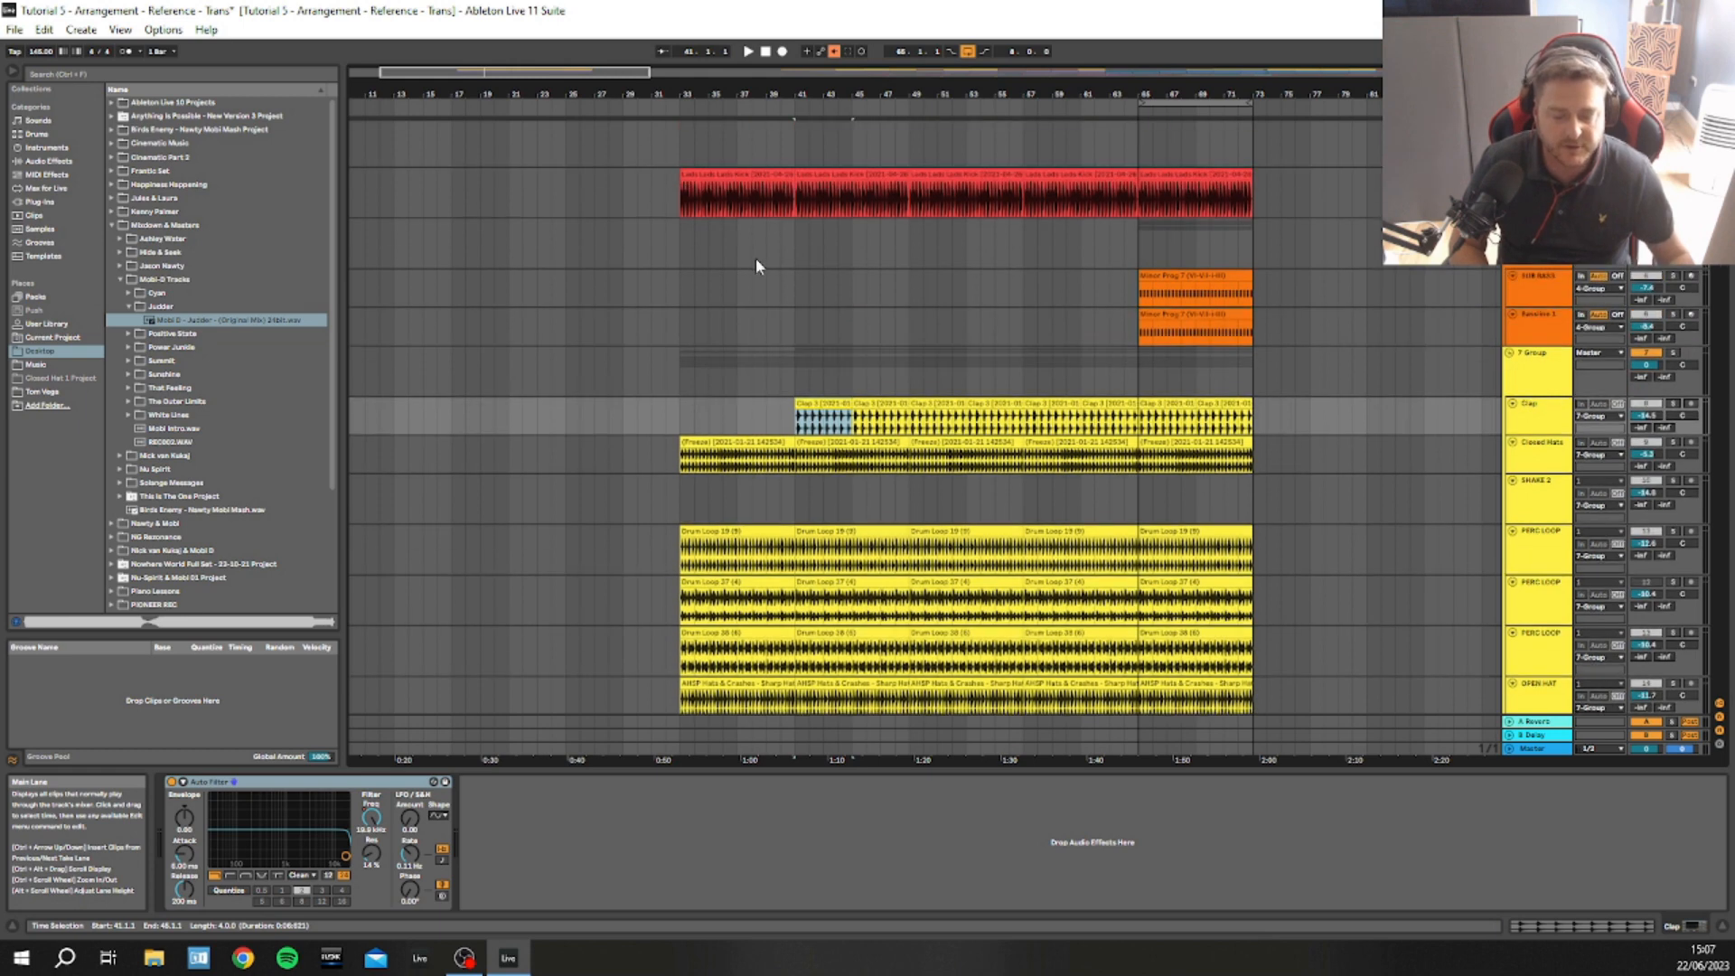
{"action": "left_click", "coordinate": [680, 415]}
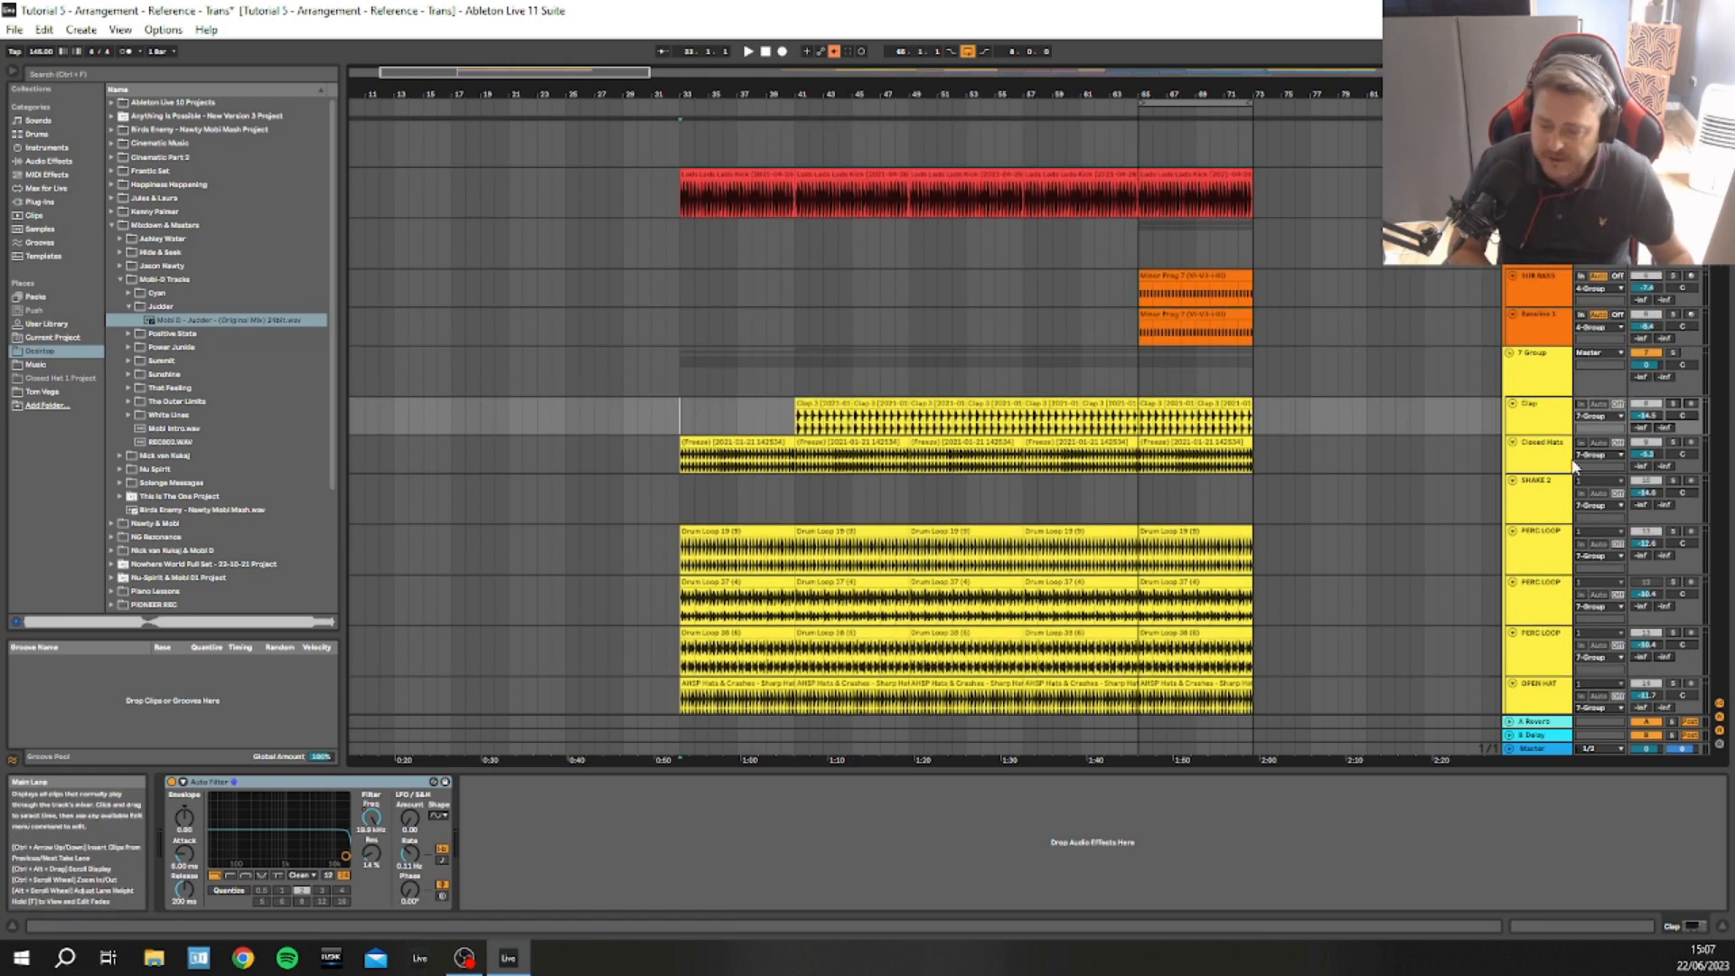
{"action": "key", "text": "space"}
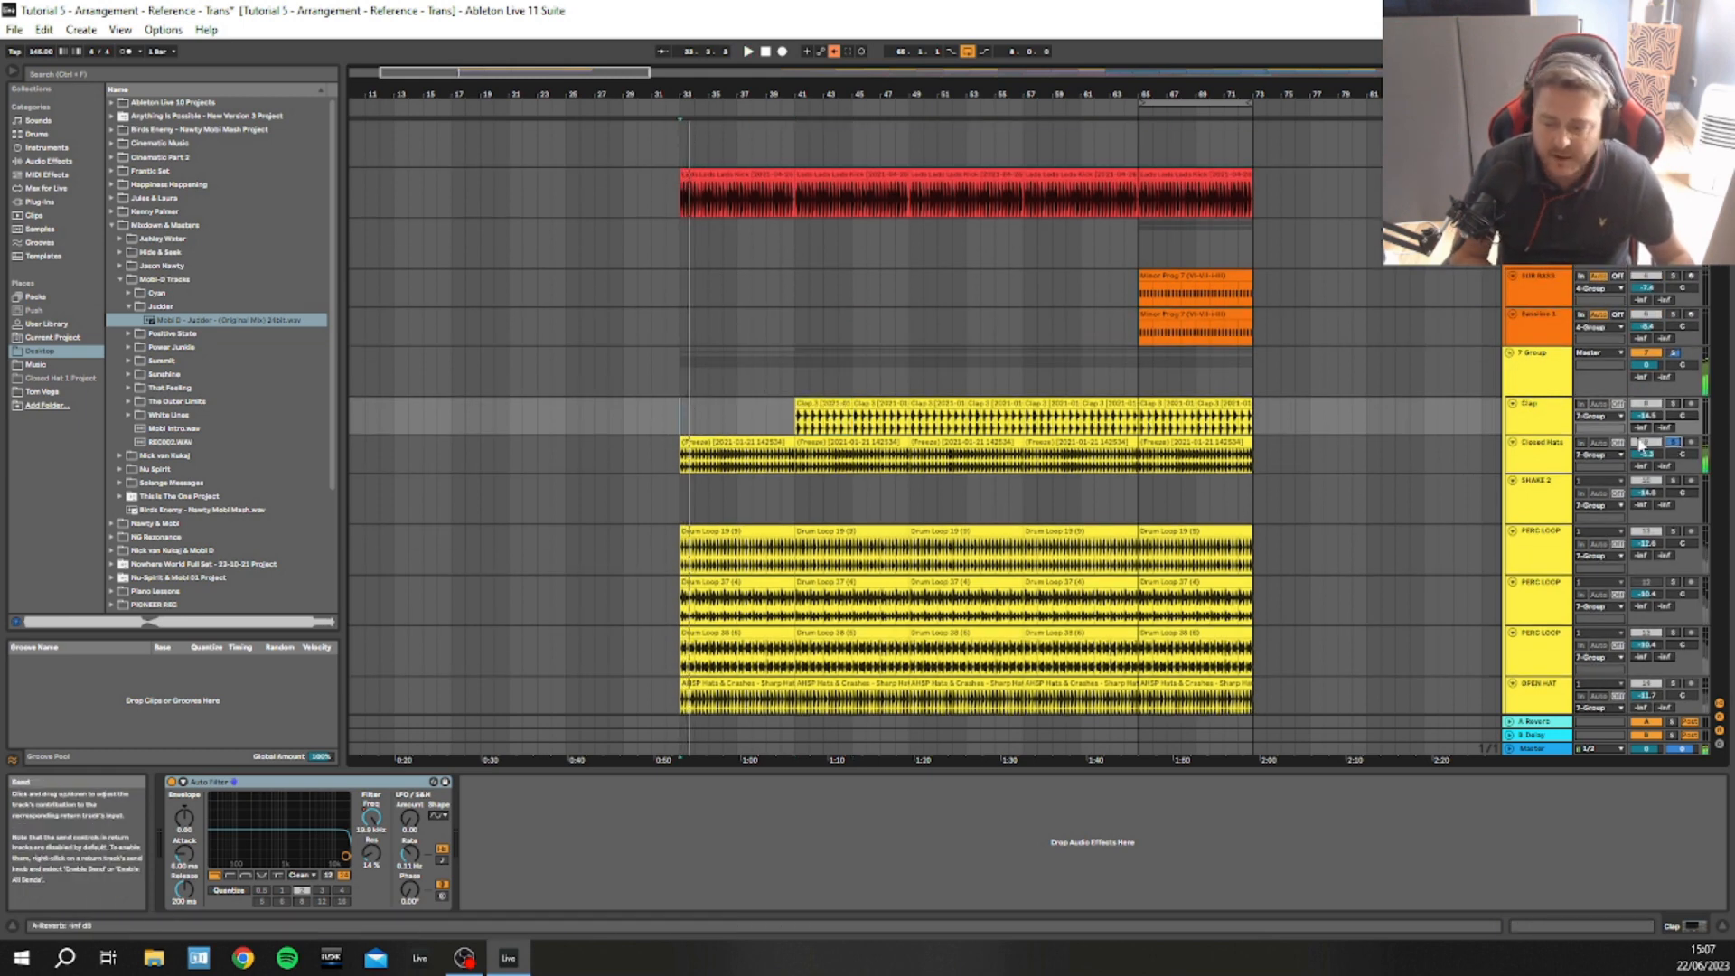
{"action": "left_click", "coordinate": [1550, 450]}
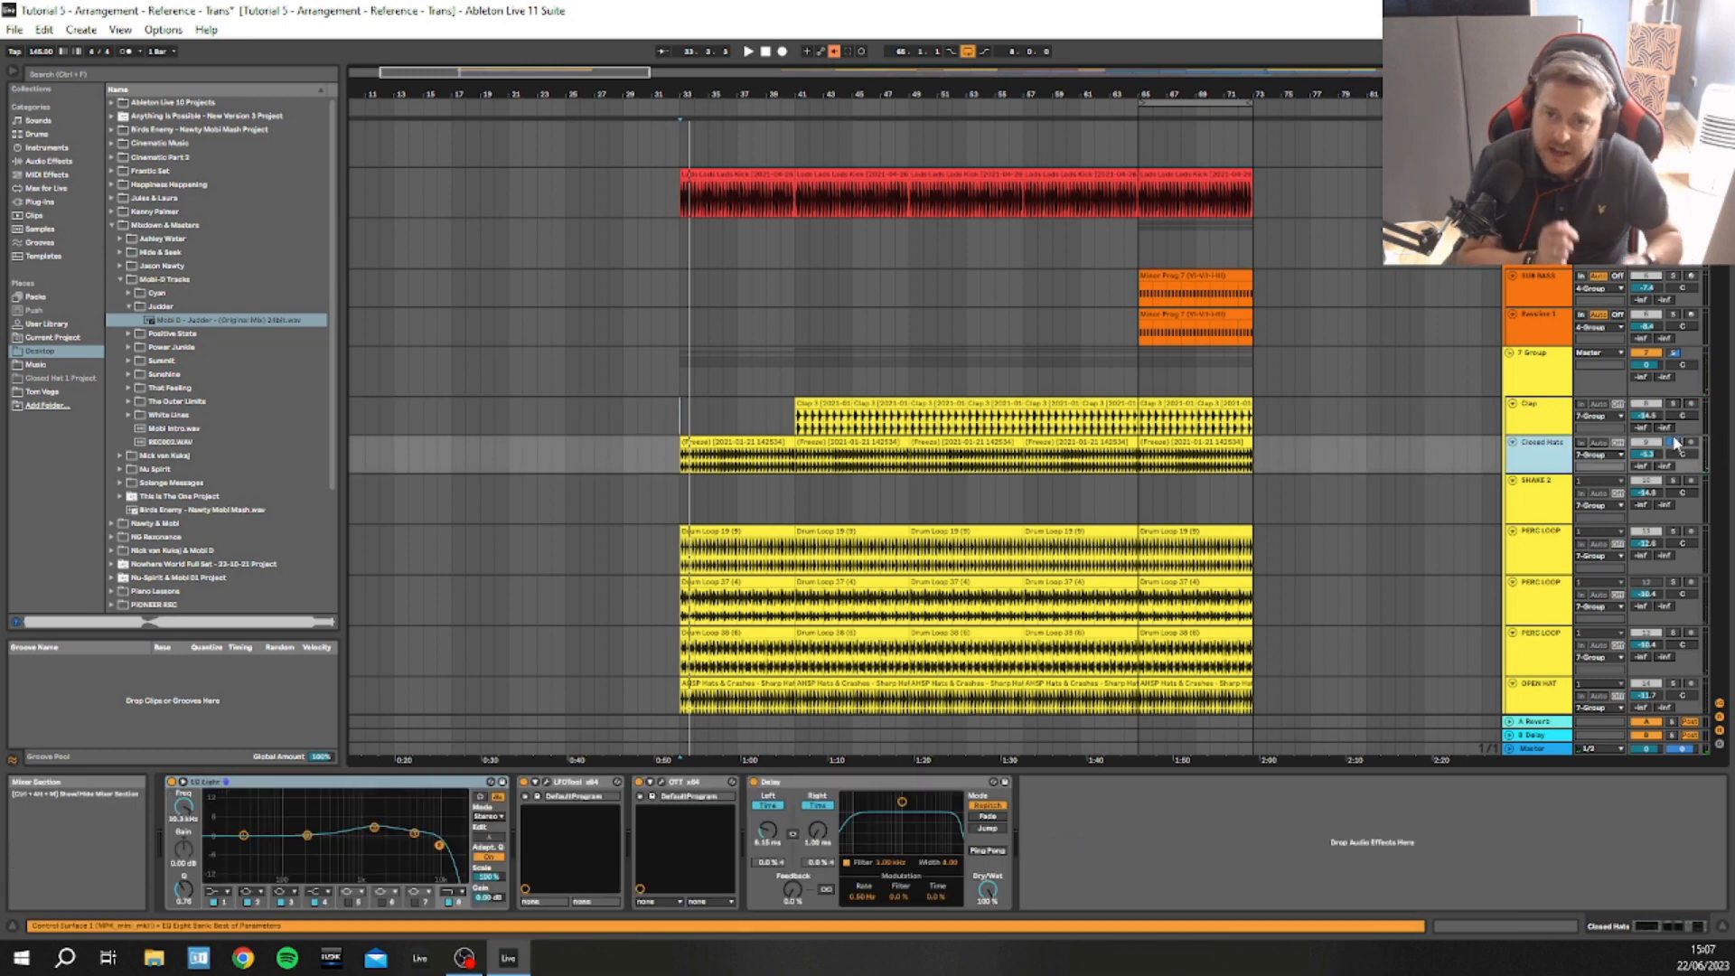
{"action": "scroll", "coordinate": [1677, 443], "scroll_direction": "down", "scroll_amount": 3}
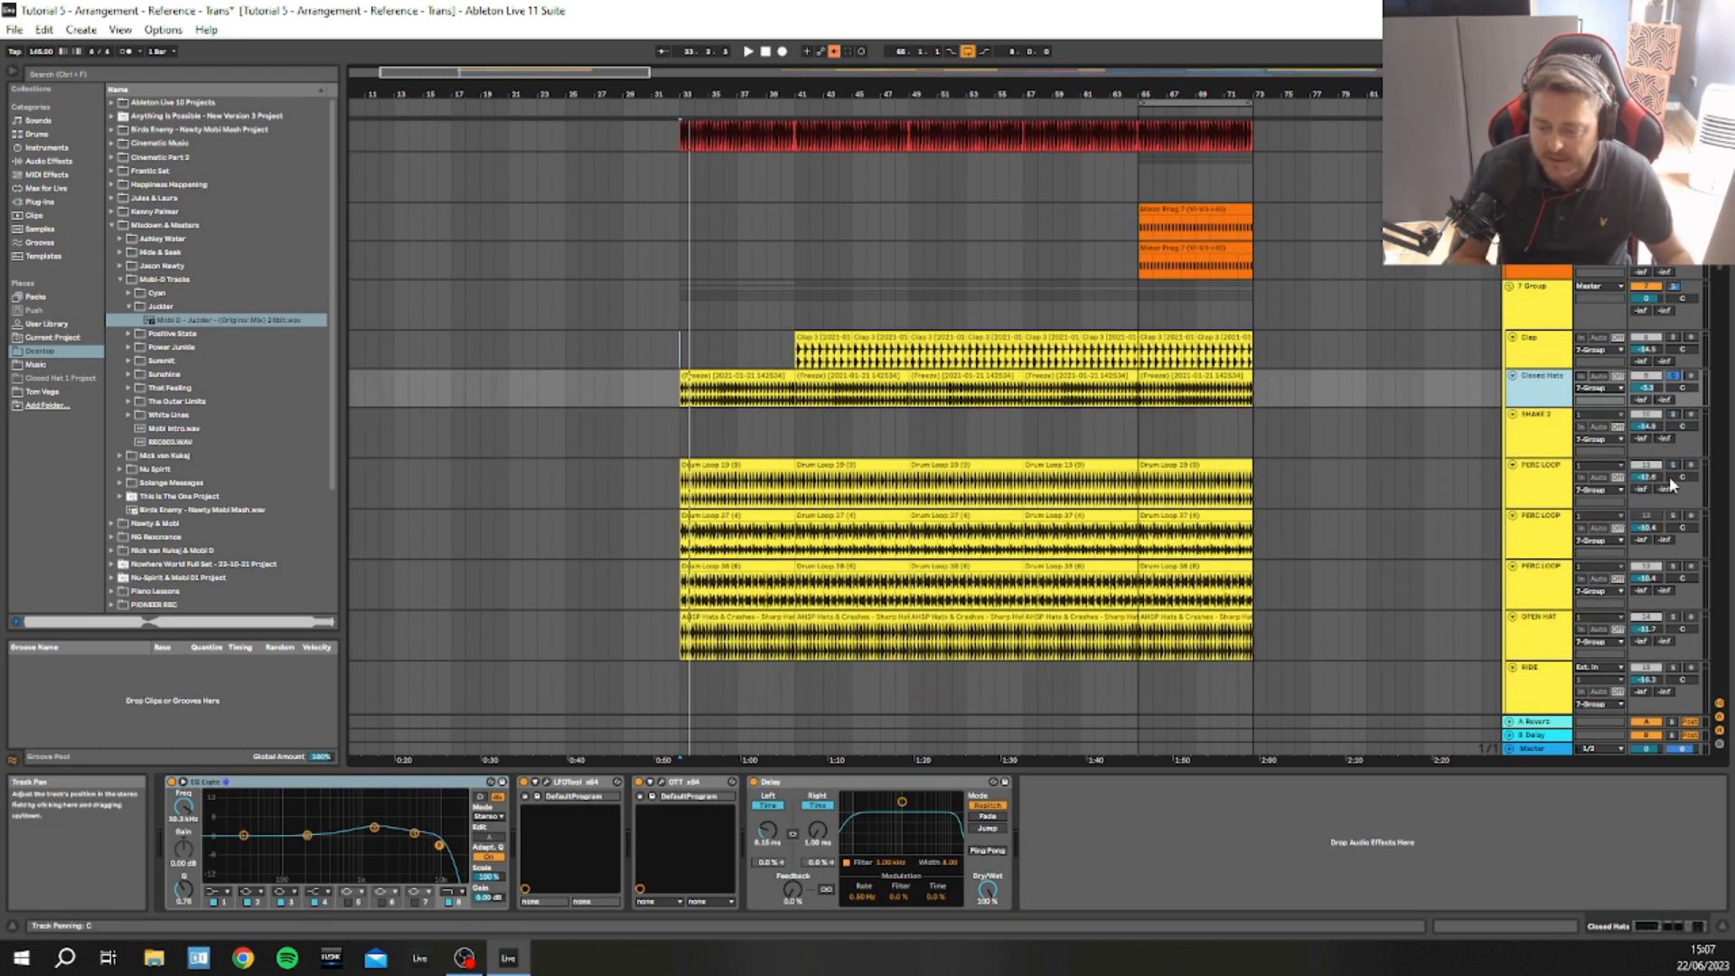
{"action": "left_click", "coordinate": [1292, 488]}
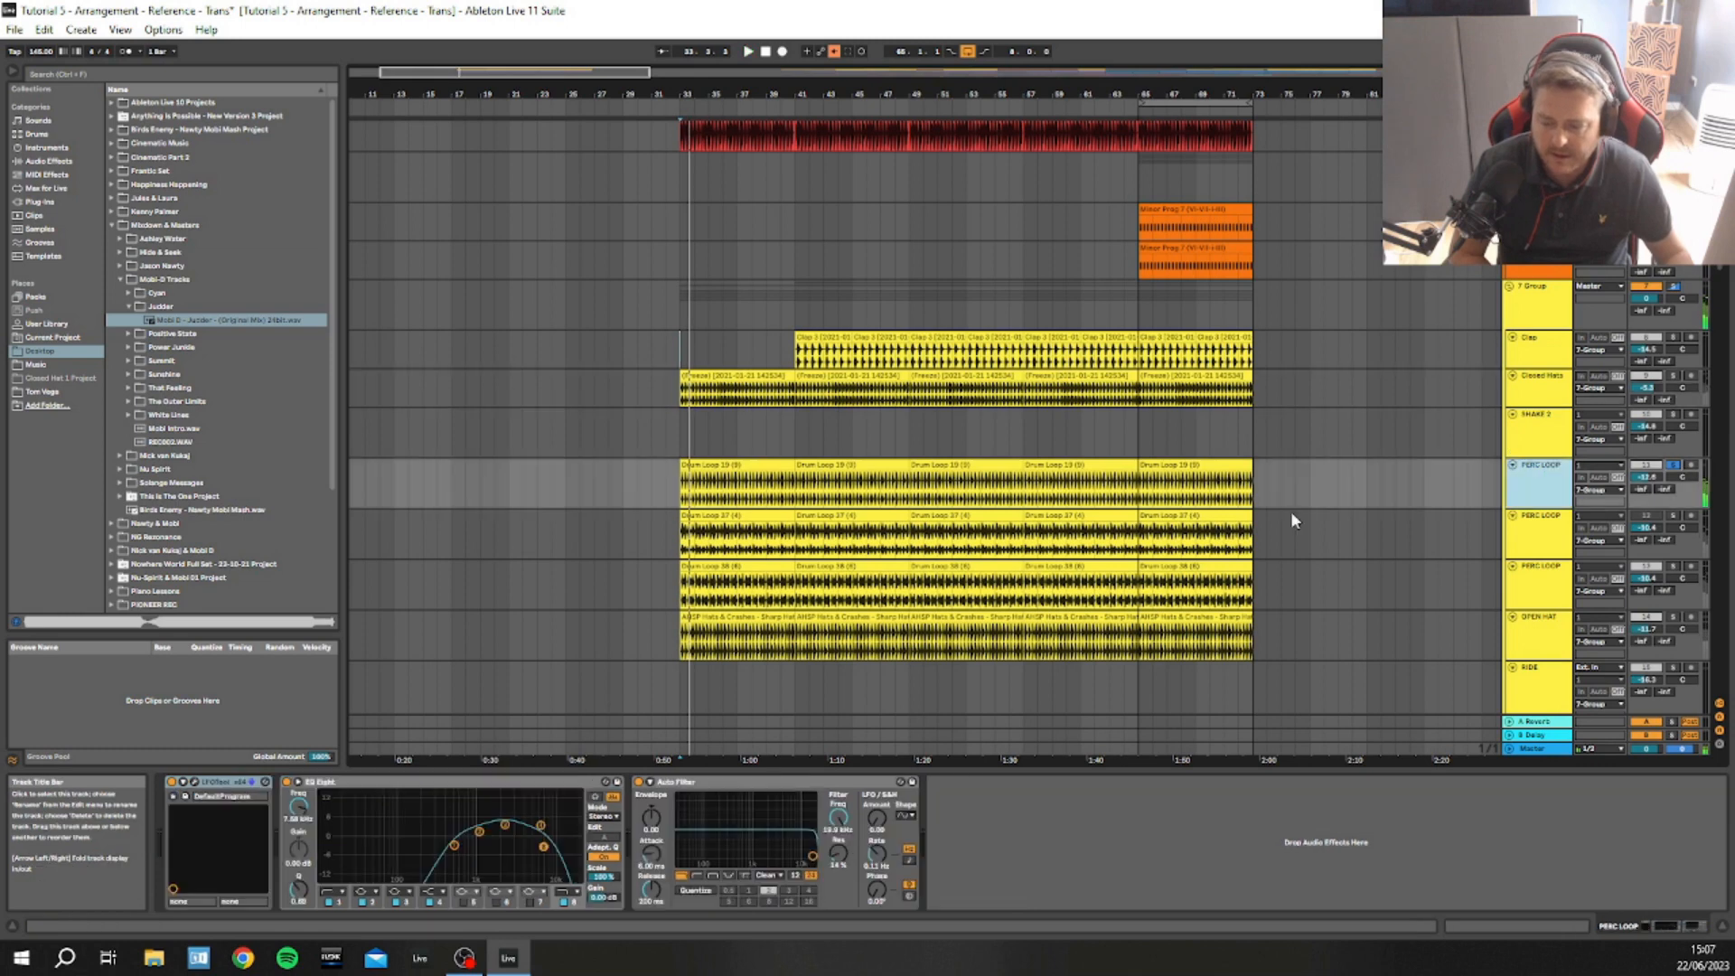
Delete the PERC LOOP track that holds the Drum Loop 37 clips
{"action": "left_click", "coordinate": [728, 530]}
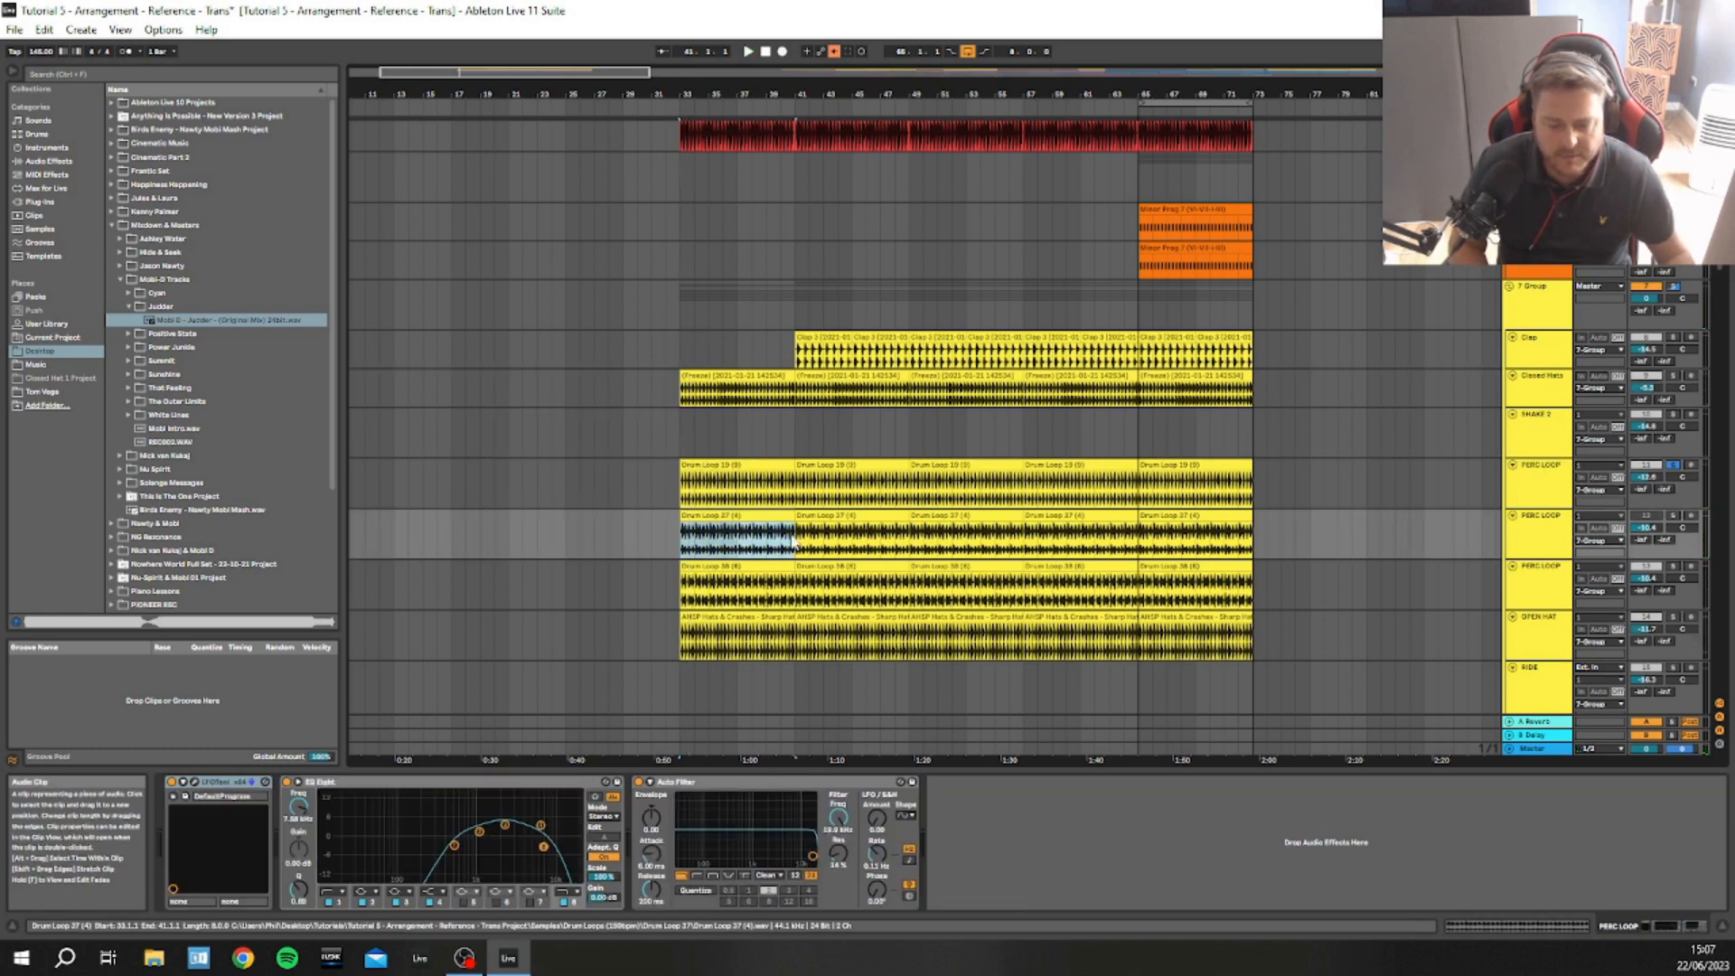
{"action": "left_click", "coordinate": [1539, 540]}
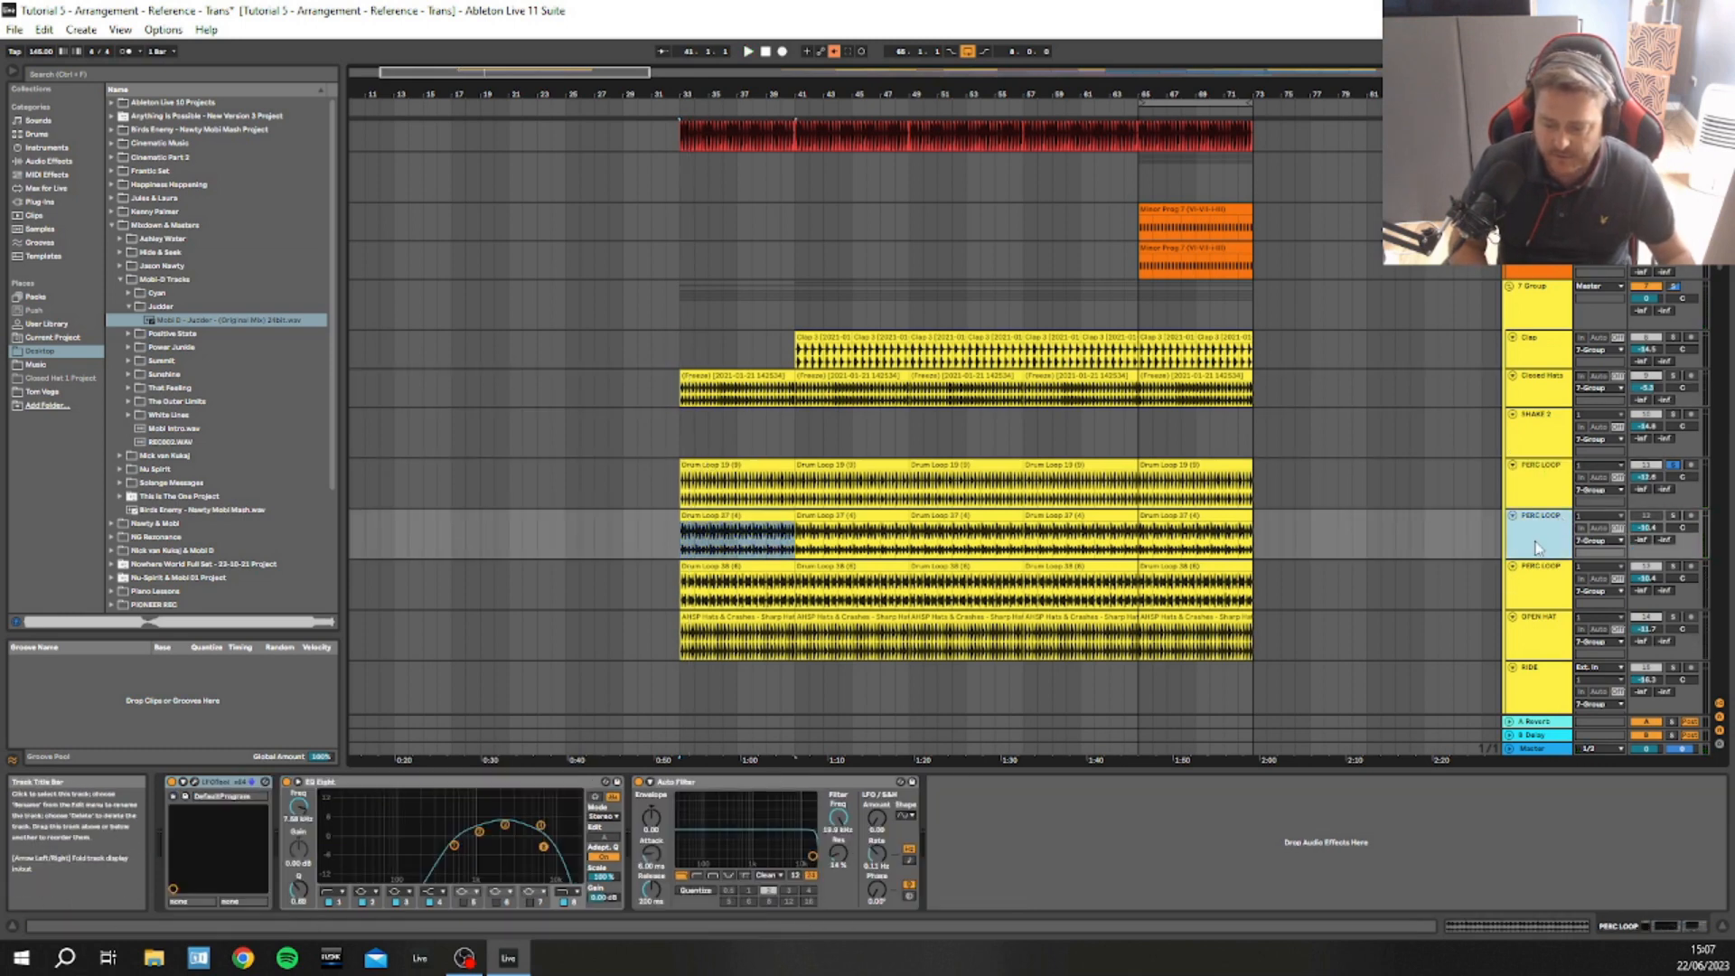
{"action": "key", "text": "Delete"}
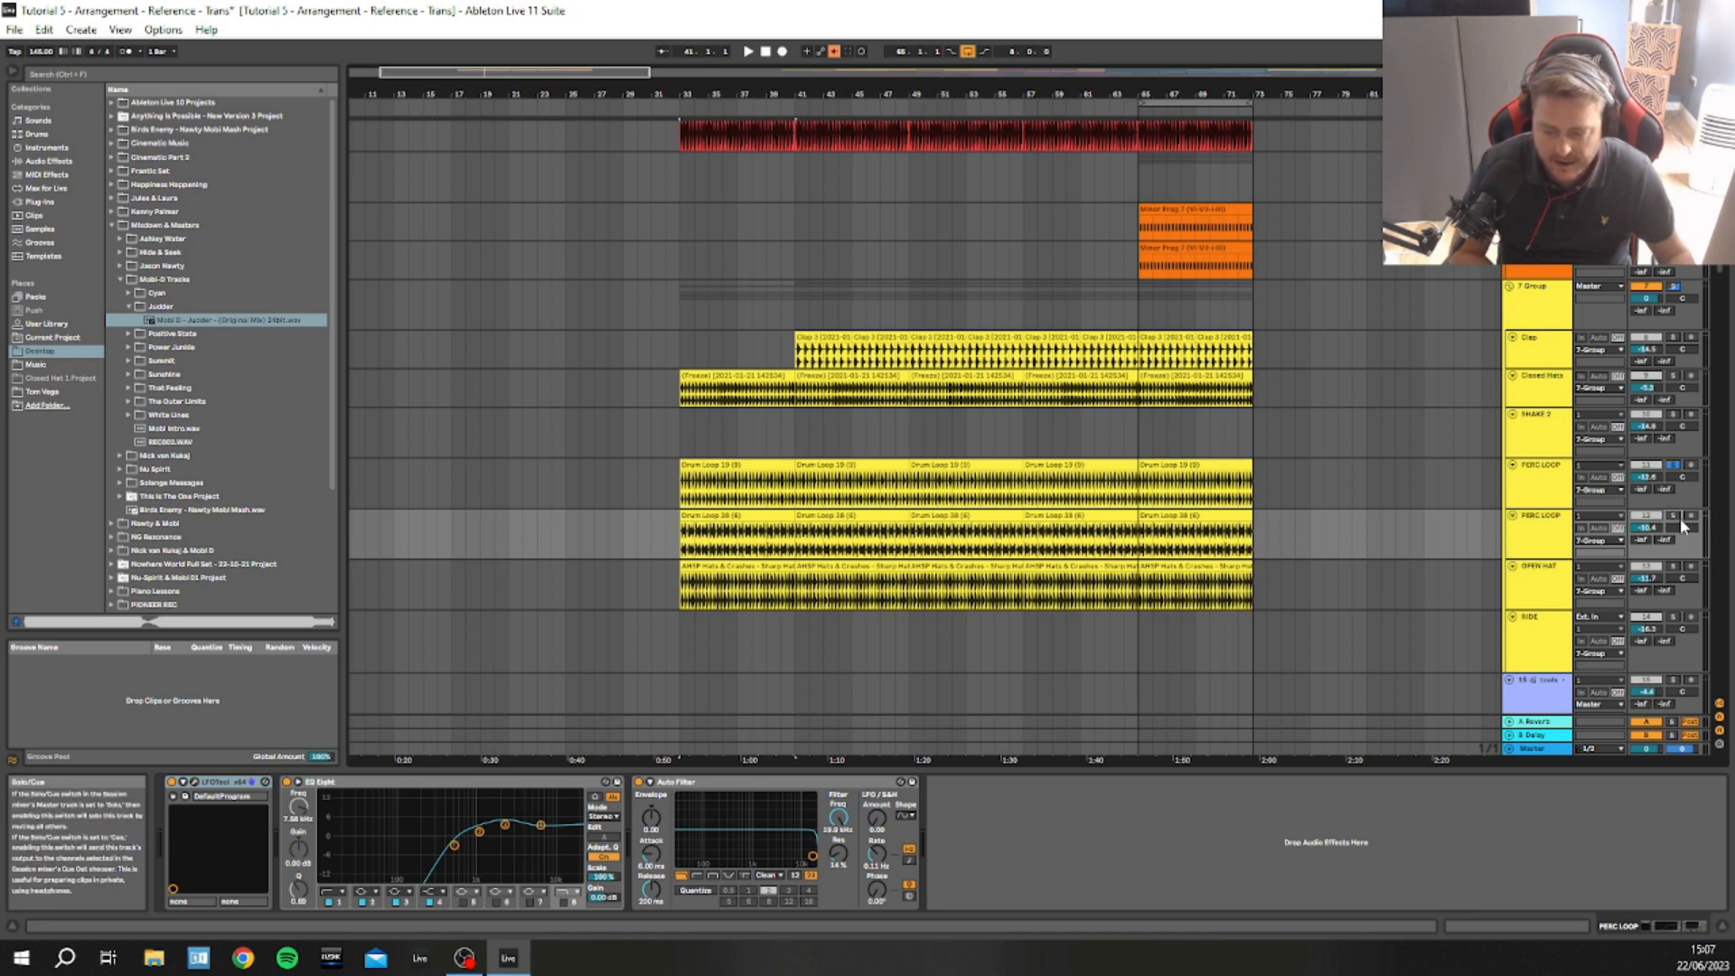
Audition the remaining second PERC LOOP track and the OPEN HAT track in solo from bar 33
{"action": "key", "text": "space"}
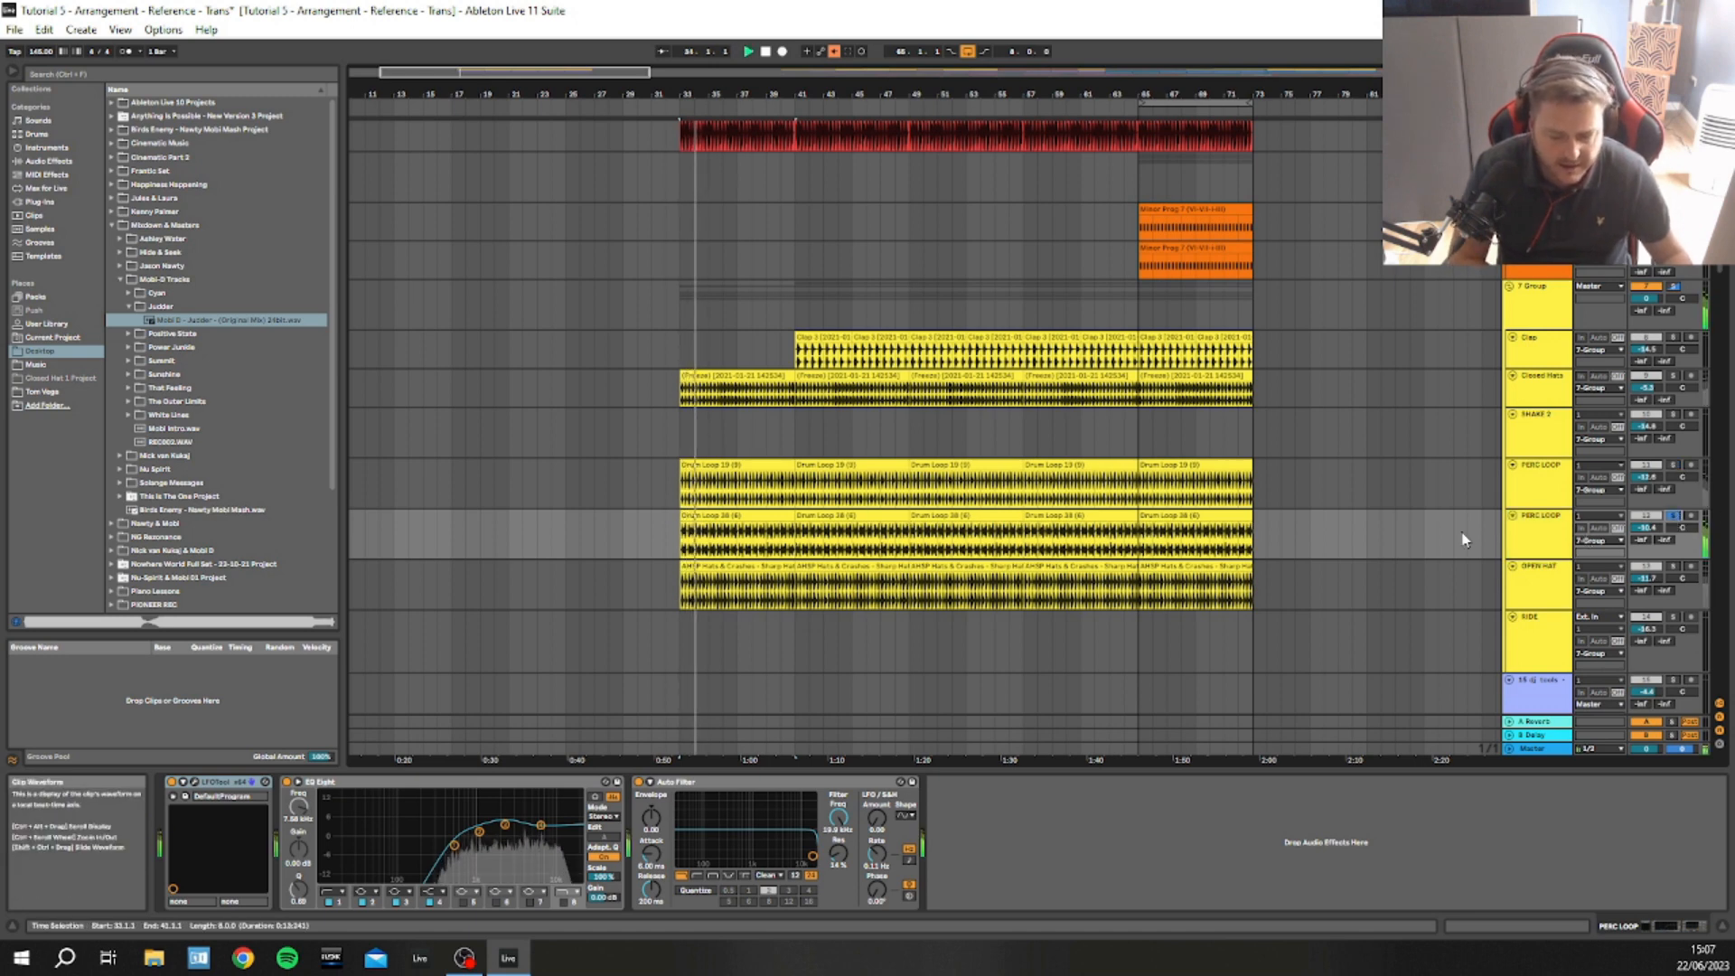
{"action": "key", "text": "space"}
{"action": "left_click", "coordinate": [1539, 540]}
{"action": "left_click", "coordinate": [1540, 578]}
{"action": "key", "text": "space"}
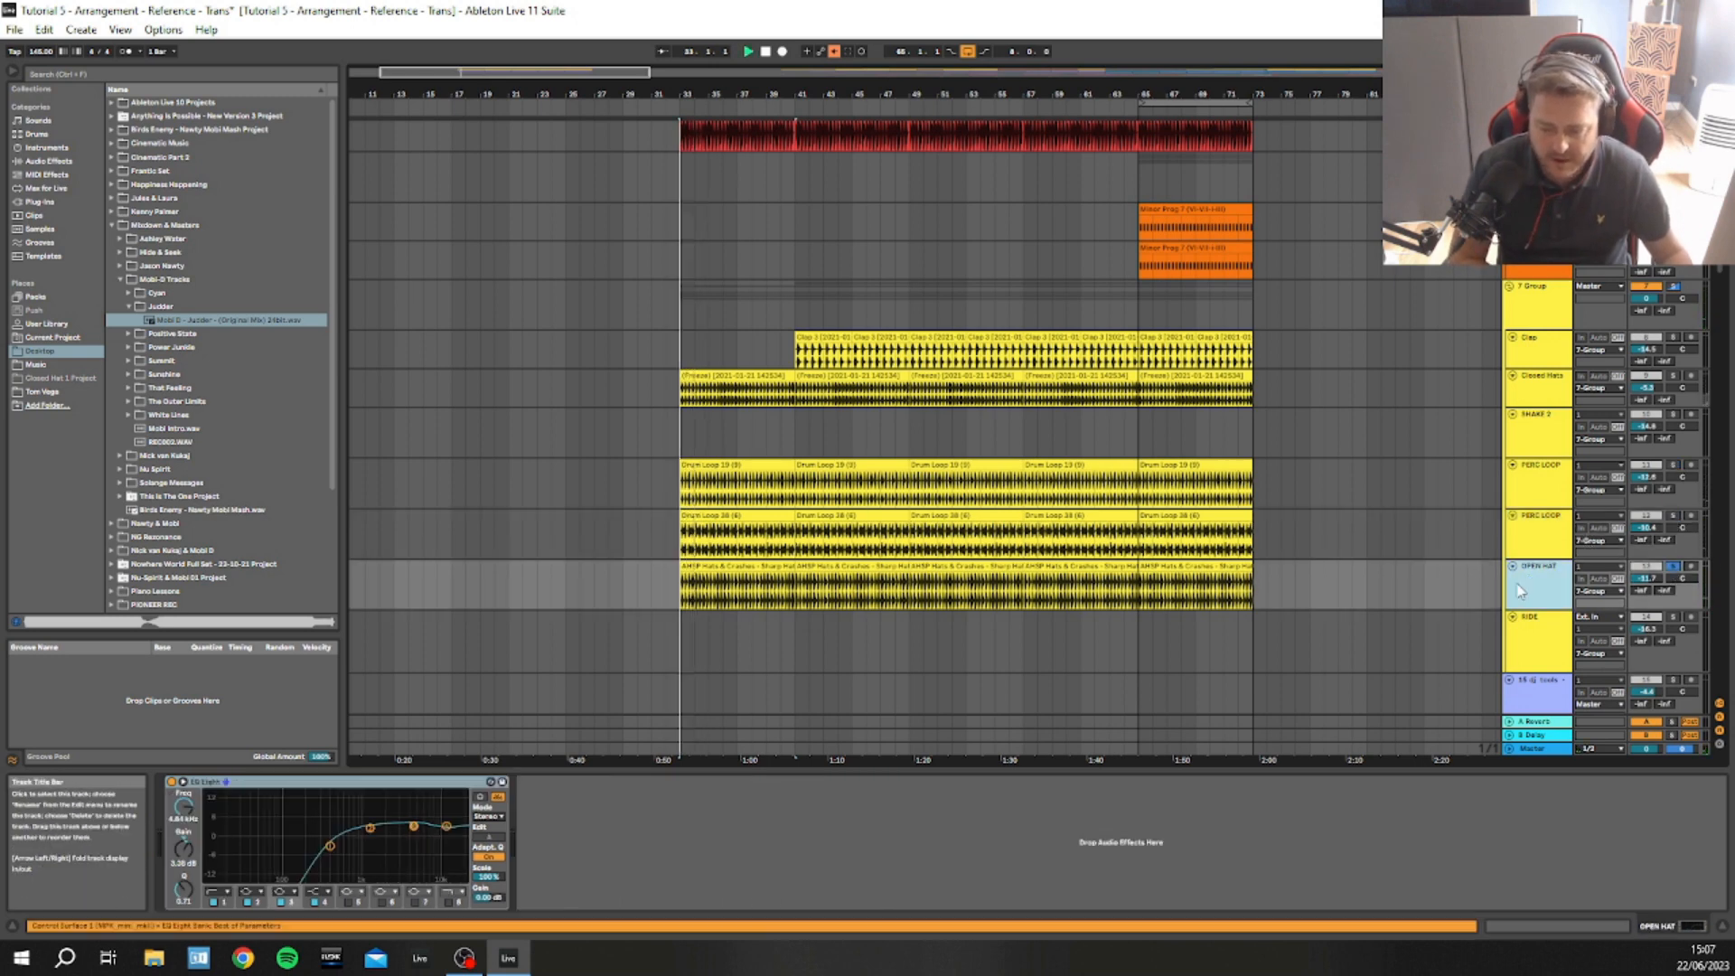
Delete the two open hat clips from bar 33 to bar 49
{"action": "left_click", "coordinate": [707, 566]}
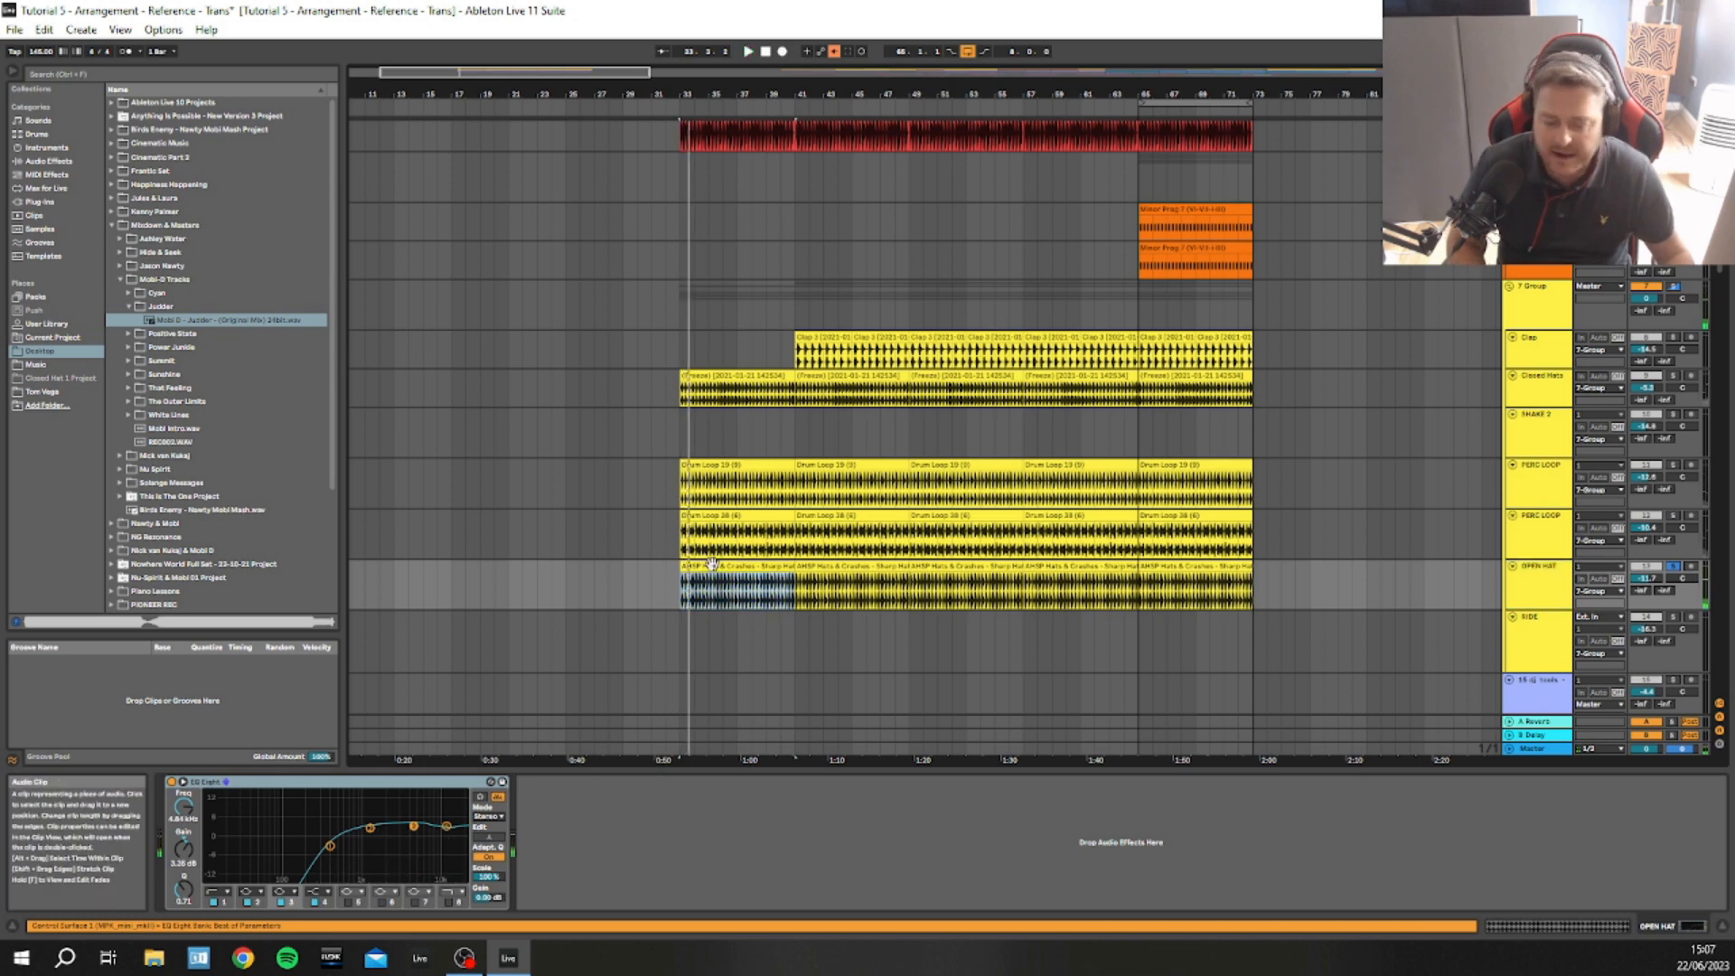
{"action": "key", "text": "Delete"}
{"action": "left_click", "coordinate": [806, 569]}
{"action": "key", "text": "Delete"}
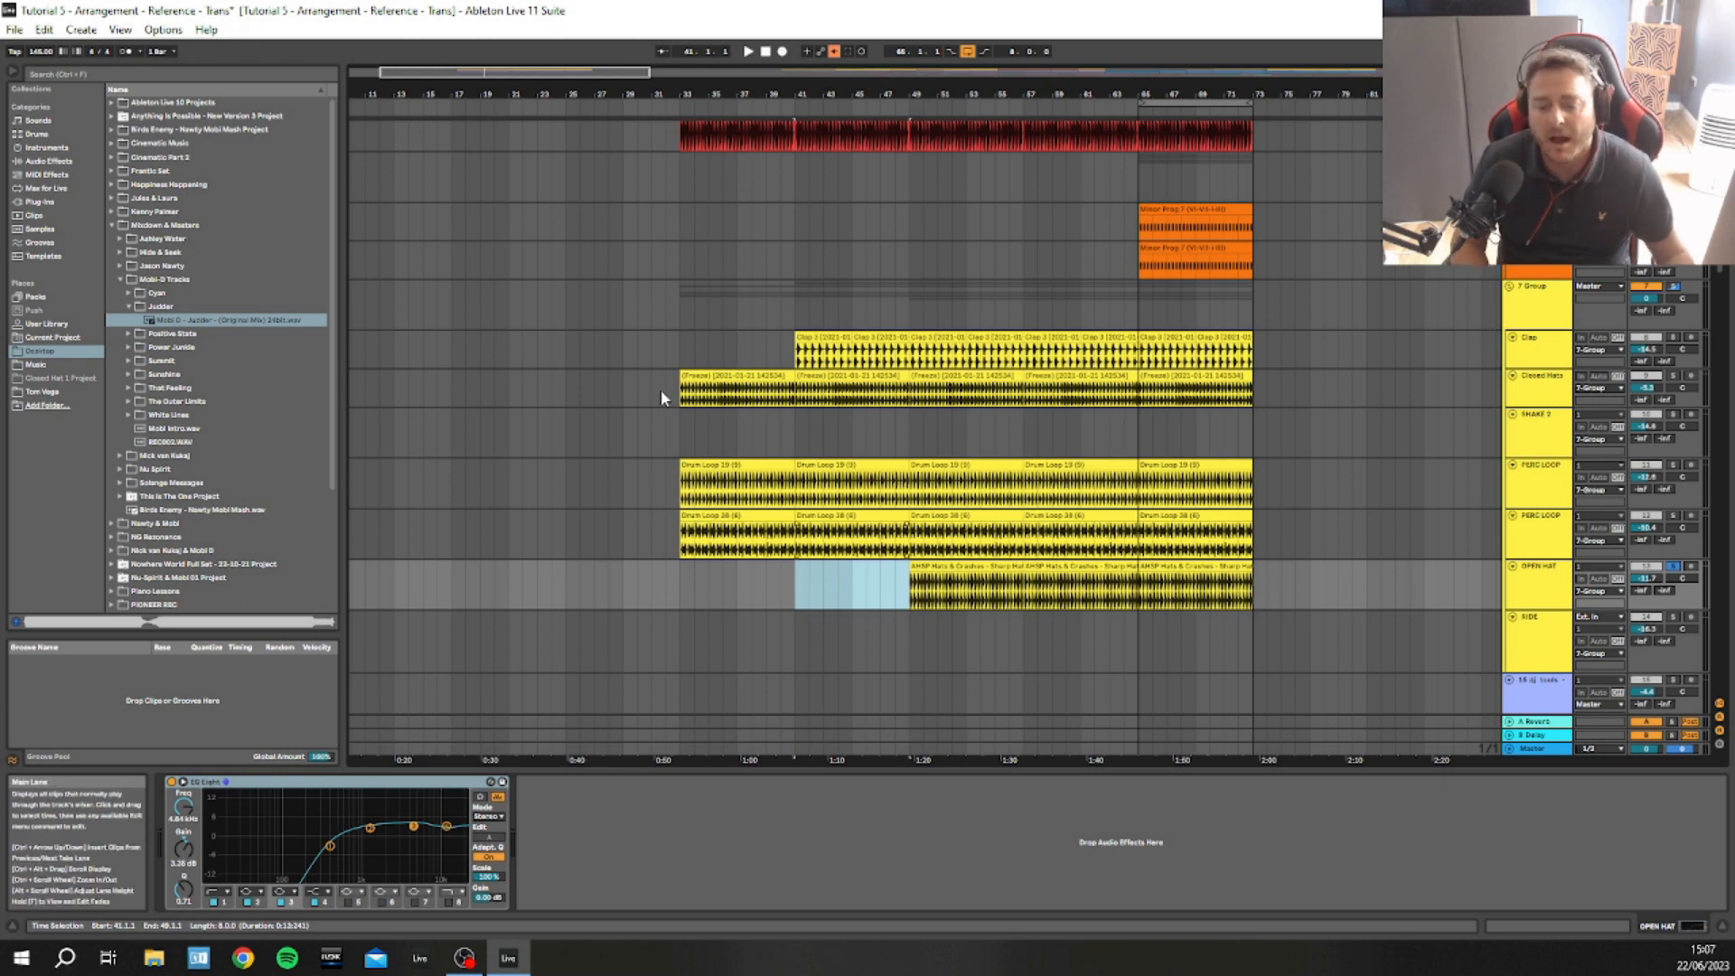
Deactivate the clips on all the purple acid tracks from bar 33 to about bar 49
{"action": "scroll", "coordinate": [705, 344], "scroll_direction": "up", "scroll_amount": 3}
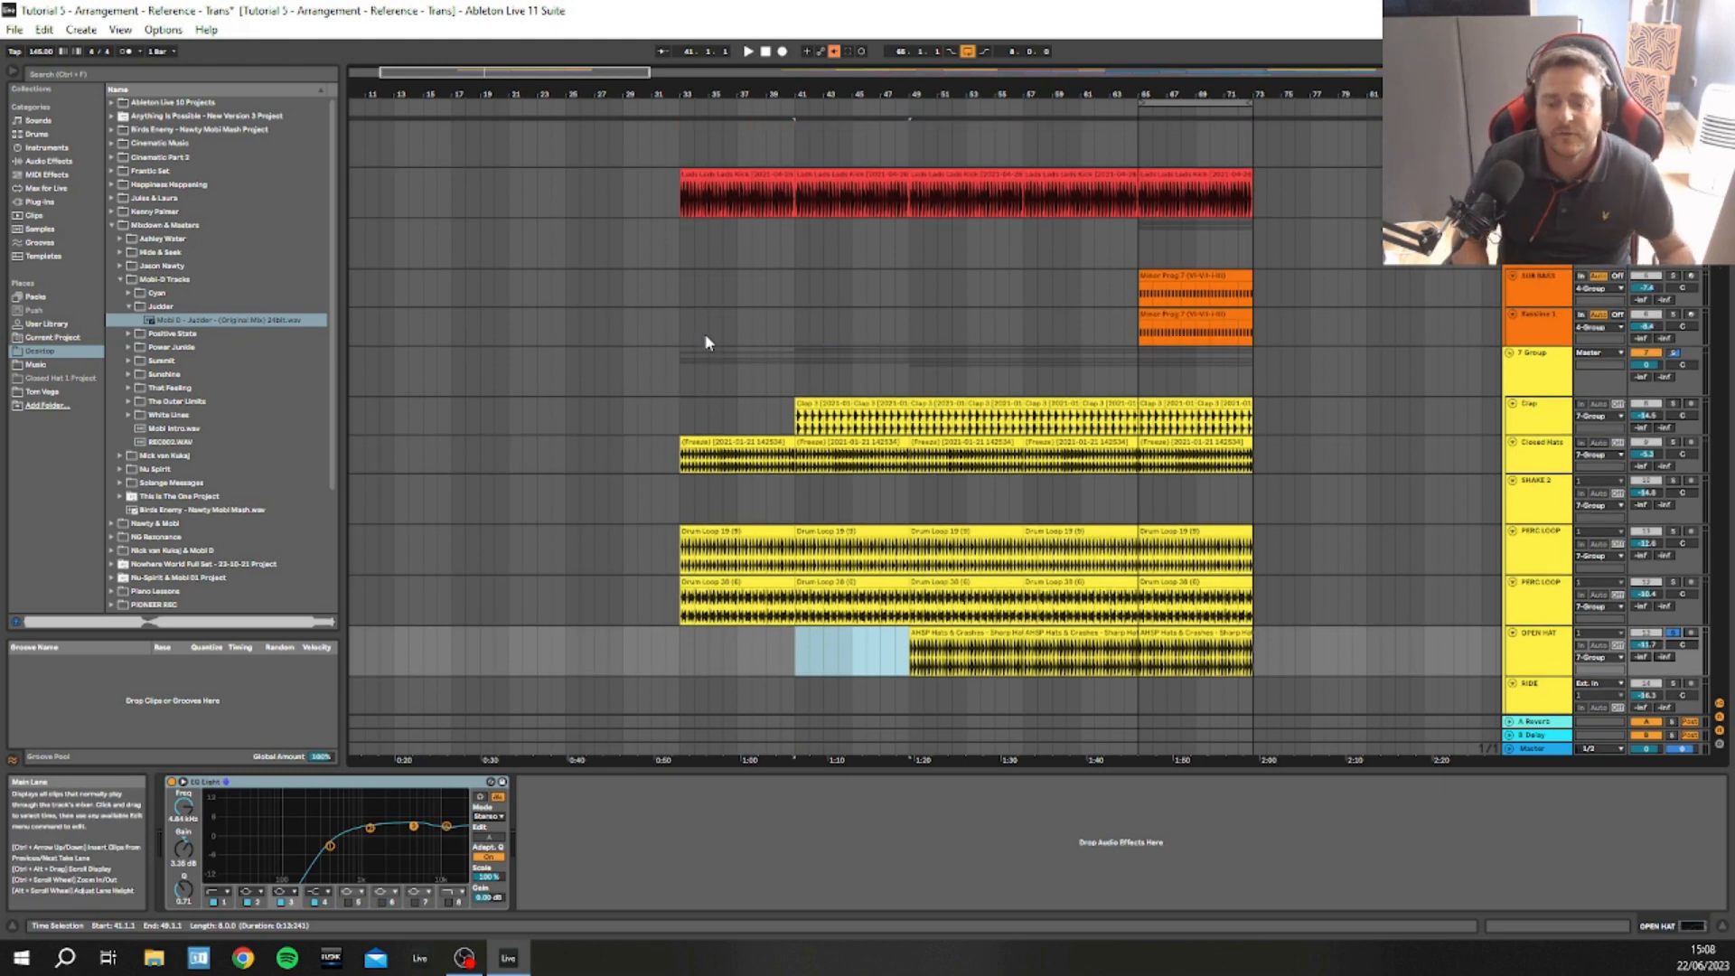
{"action": "scroll", "coordinate": [704, 334], "scroll_direction": "up", "scroll_amount": 3}
{"action": "left_click", "coordinate": [686, 276]}
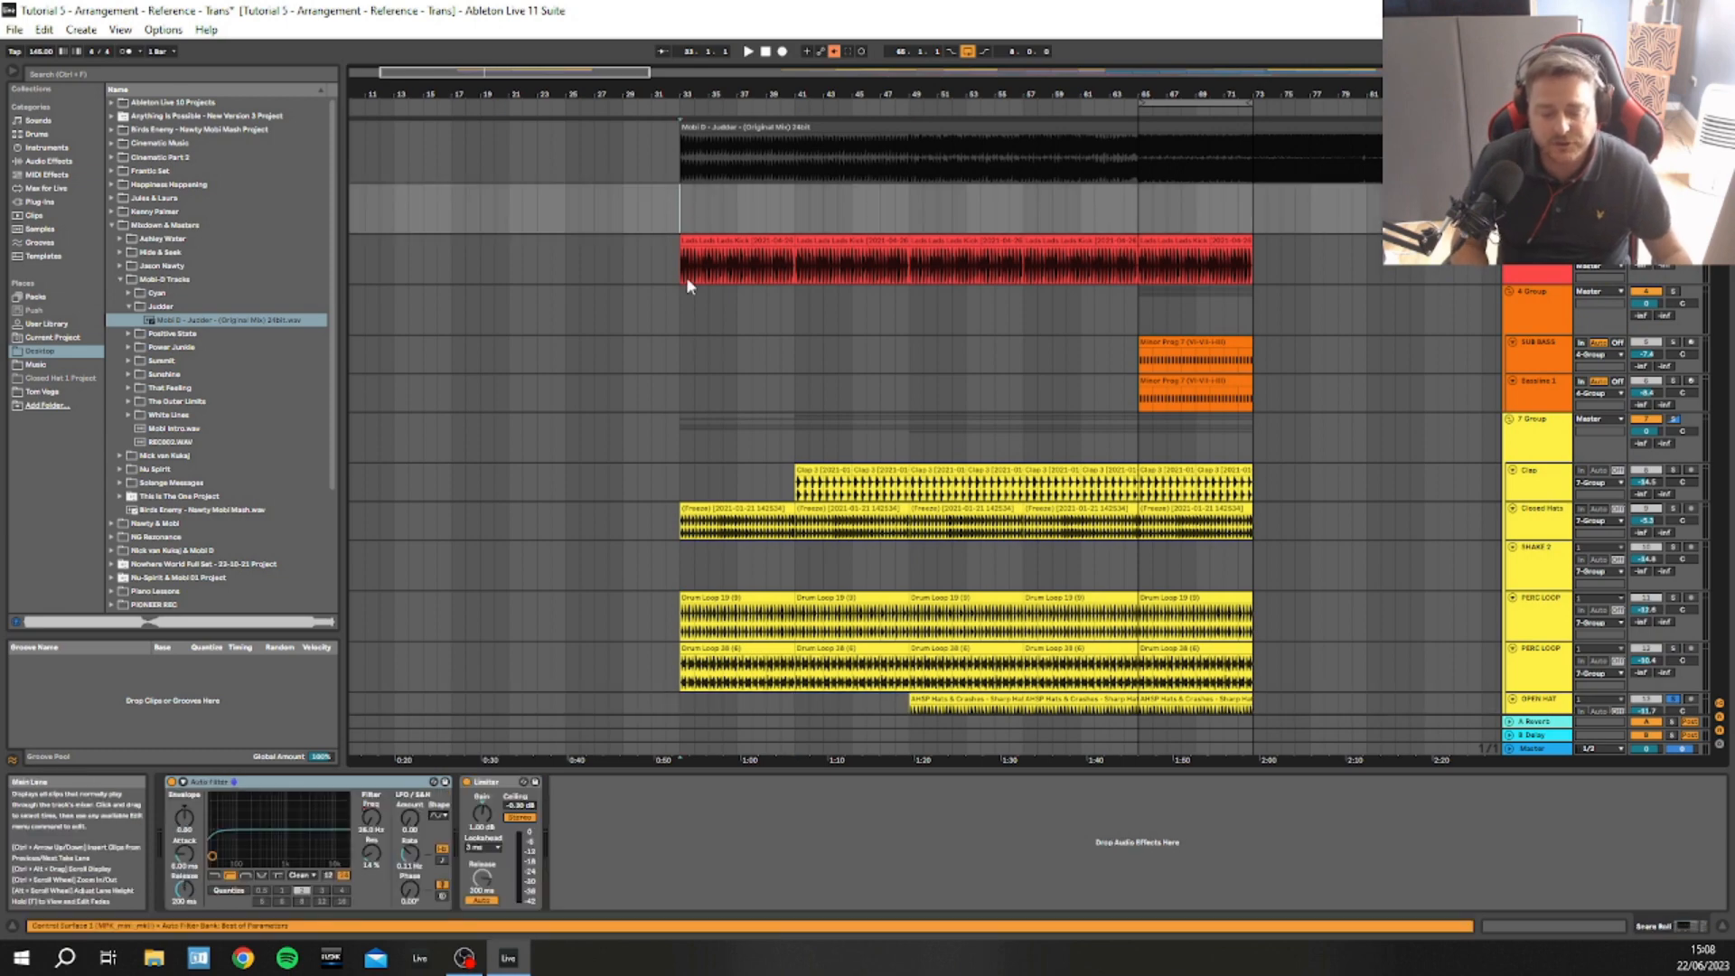
{"action": "scroll", "coordinate": [687, 284], "scroll_direction": "down", "scroll_amount": 5}
{"action": "scroll", "coordinate": [1673, 617], "scroll_direction": "down", "scroll_amount": 5}
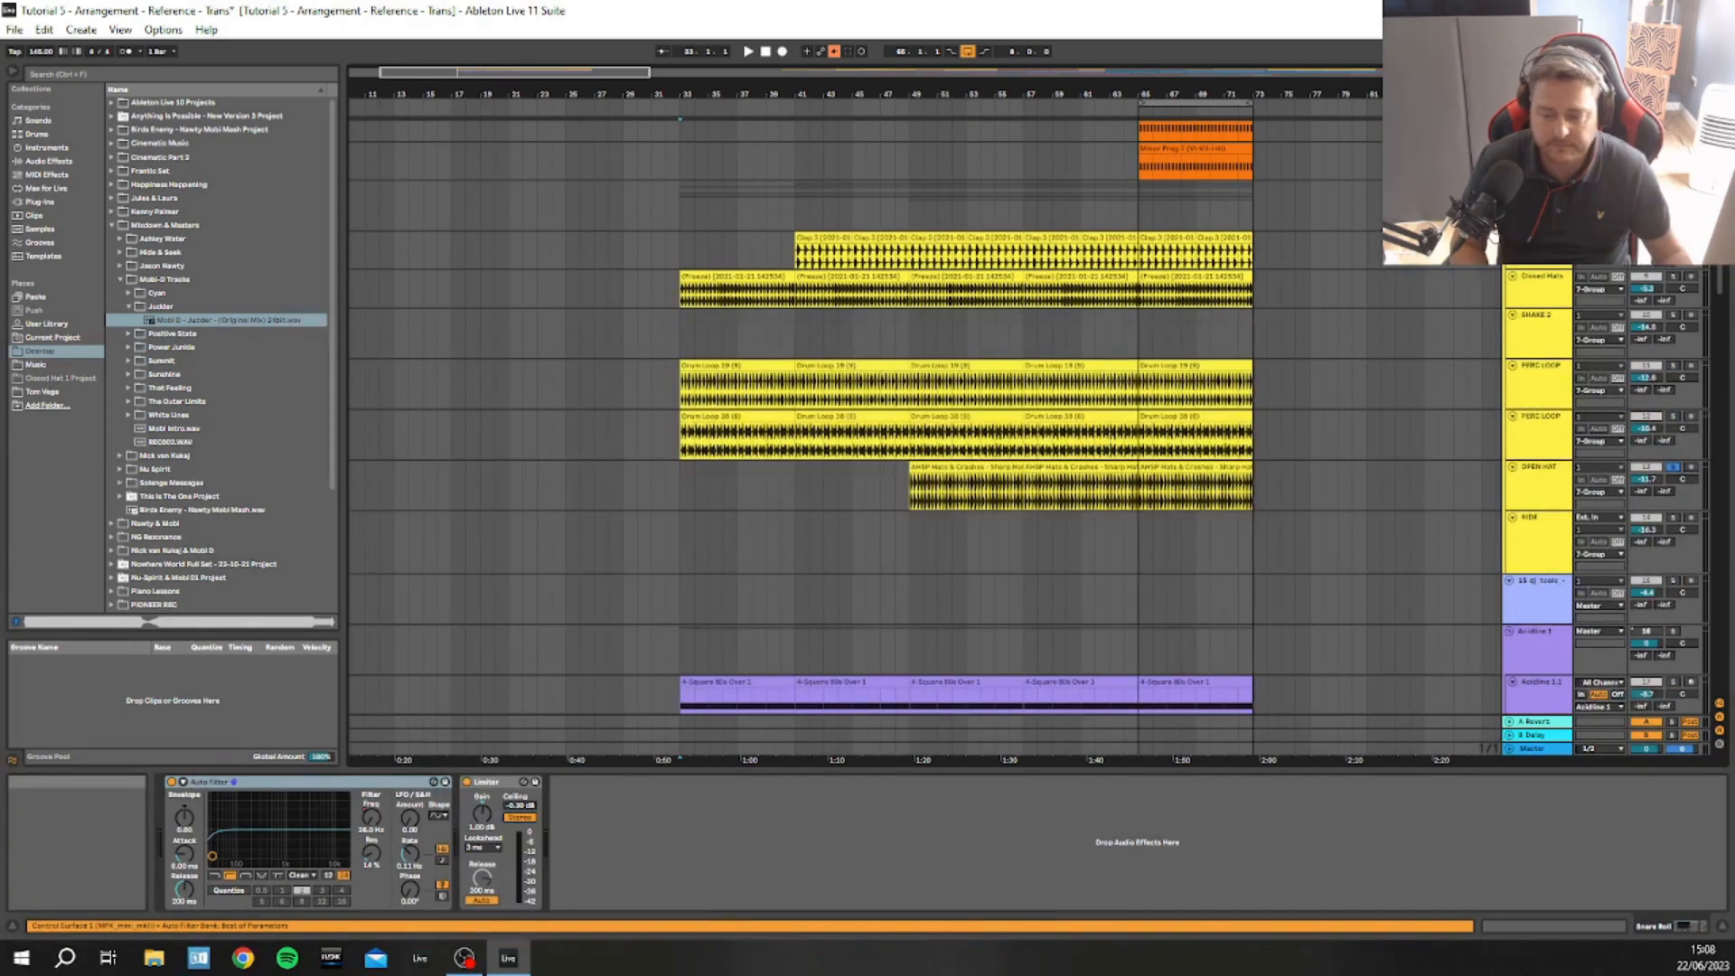
{"action": "scroll", "coordinate": [1346, 294], "scroll_direction": "down", "scroll_amount": 10}
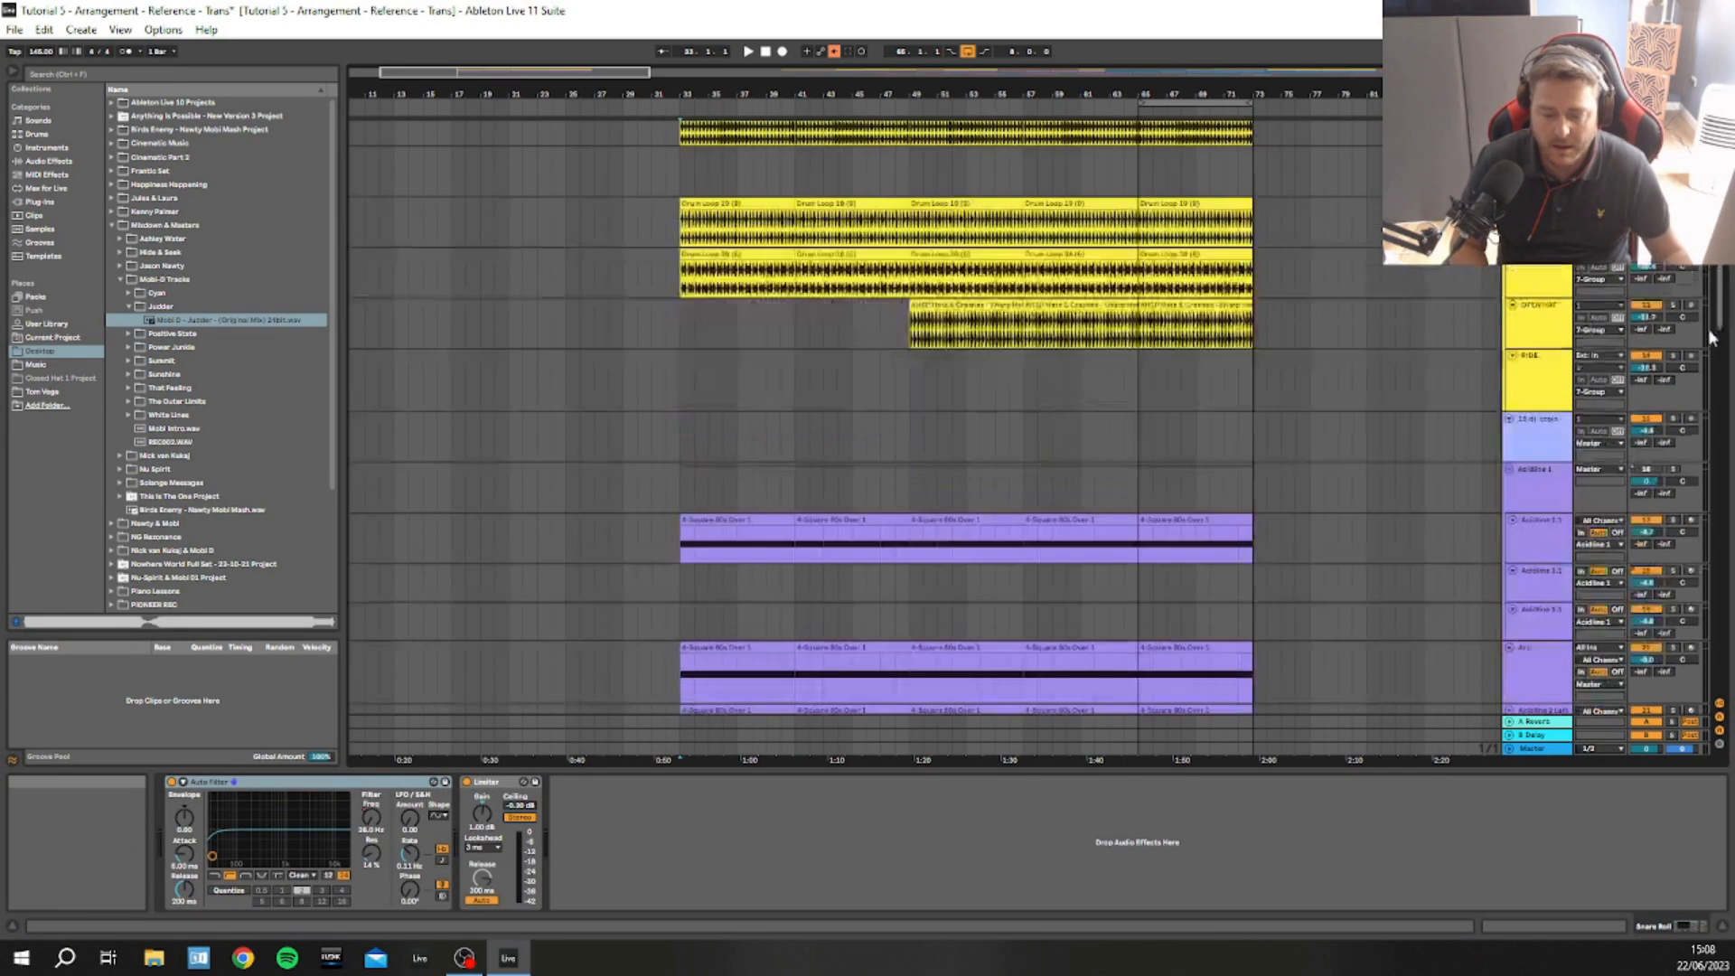
{"action": "scroll", "coordinate": [705, 200], "scroll_direction": "up", "scroll_amount": 2}
{"action": "left_click", "coordinate": [723, 194]}
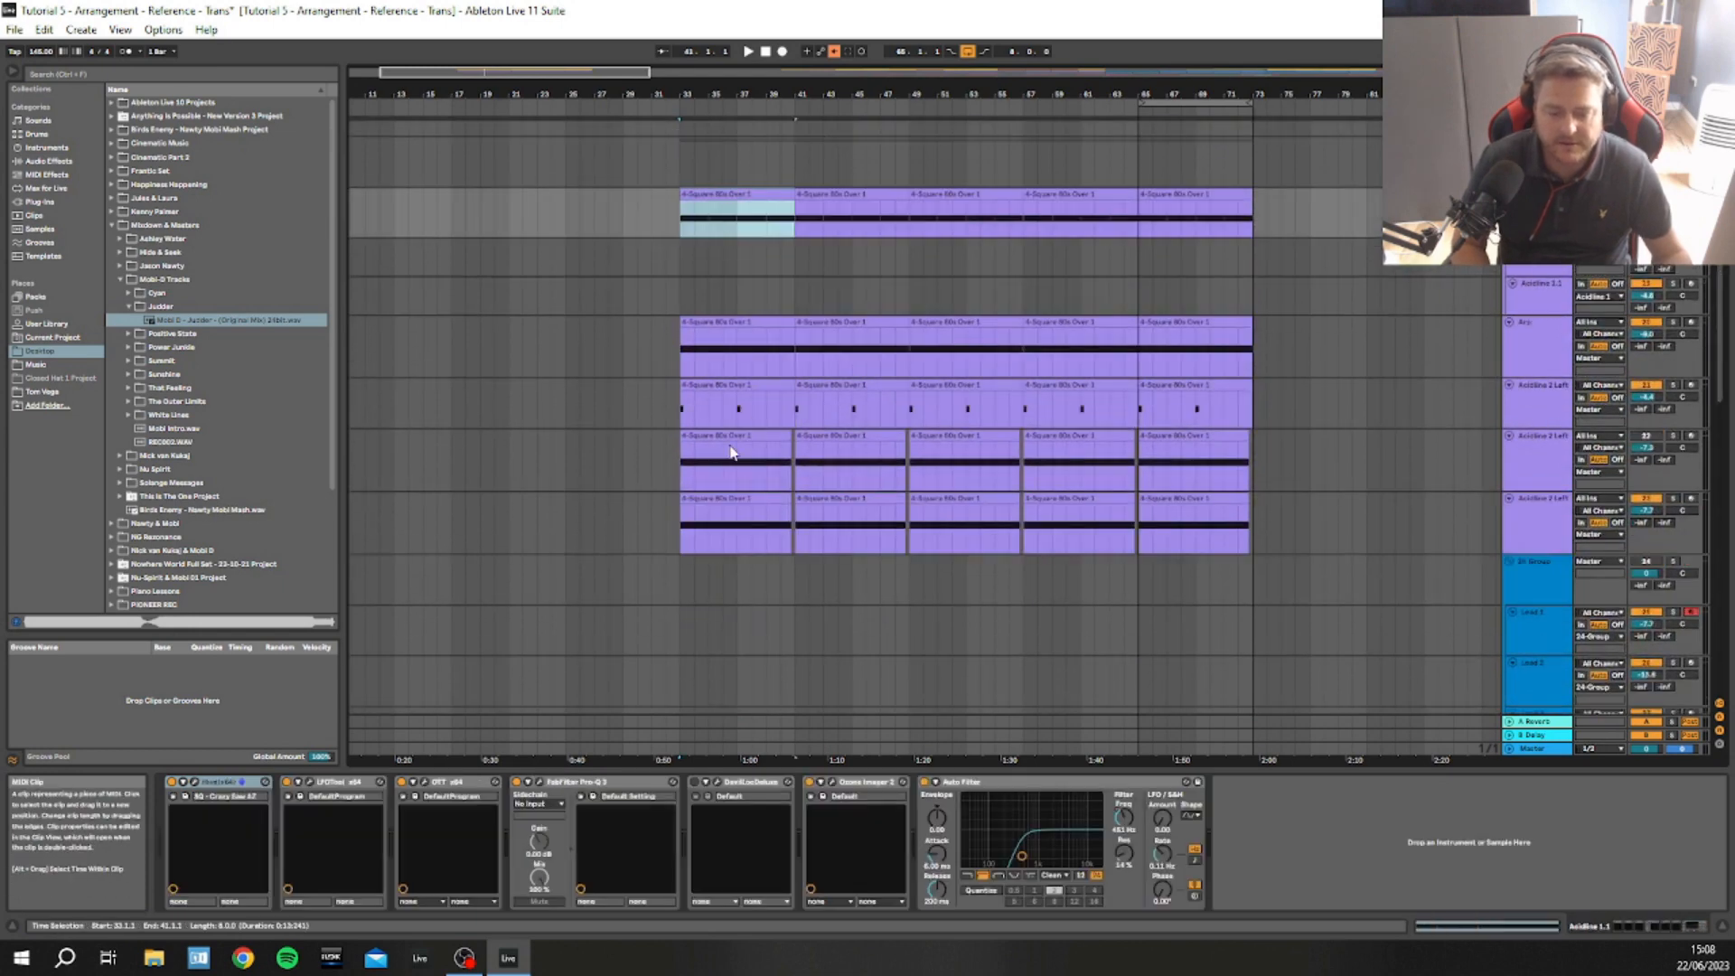
{"action": "left_click", "coordinate": [888, 498], "text": "shift"}
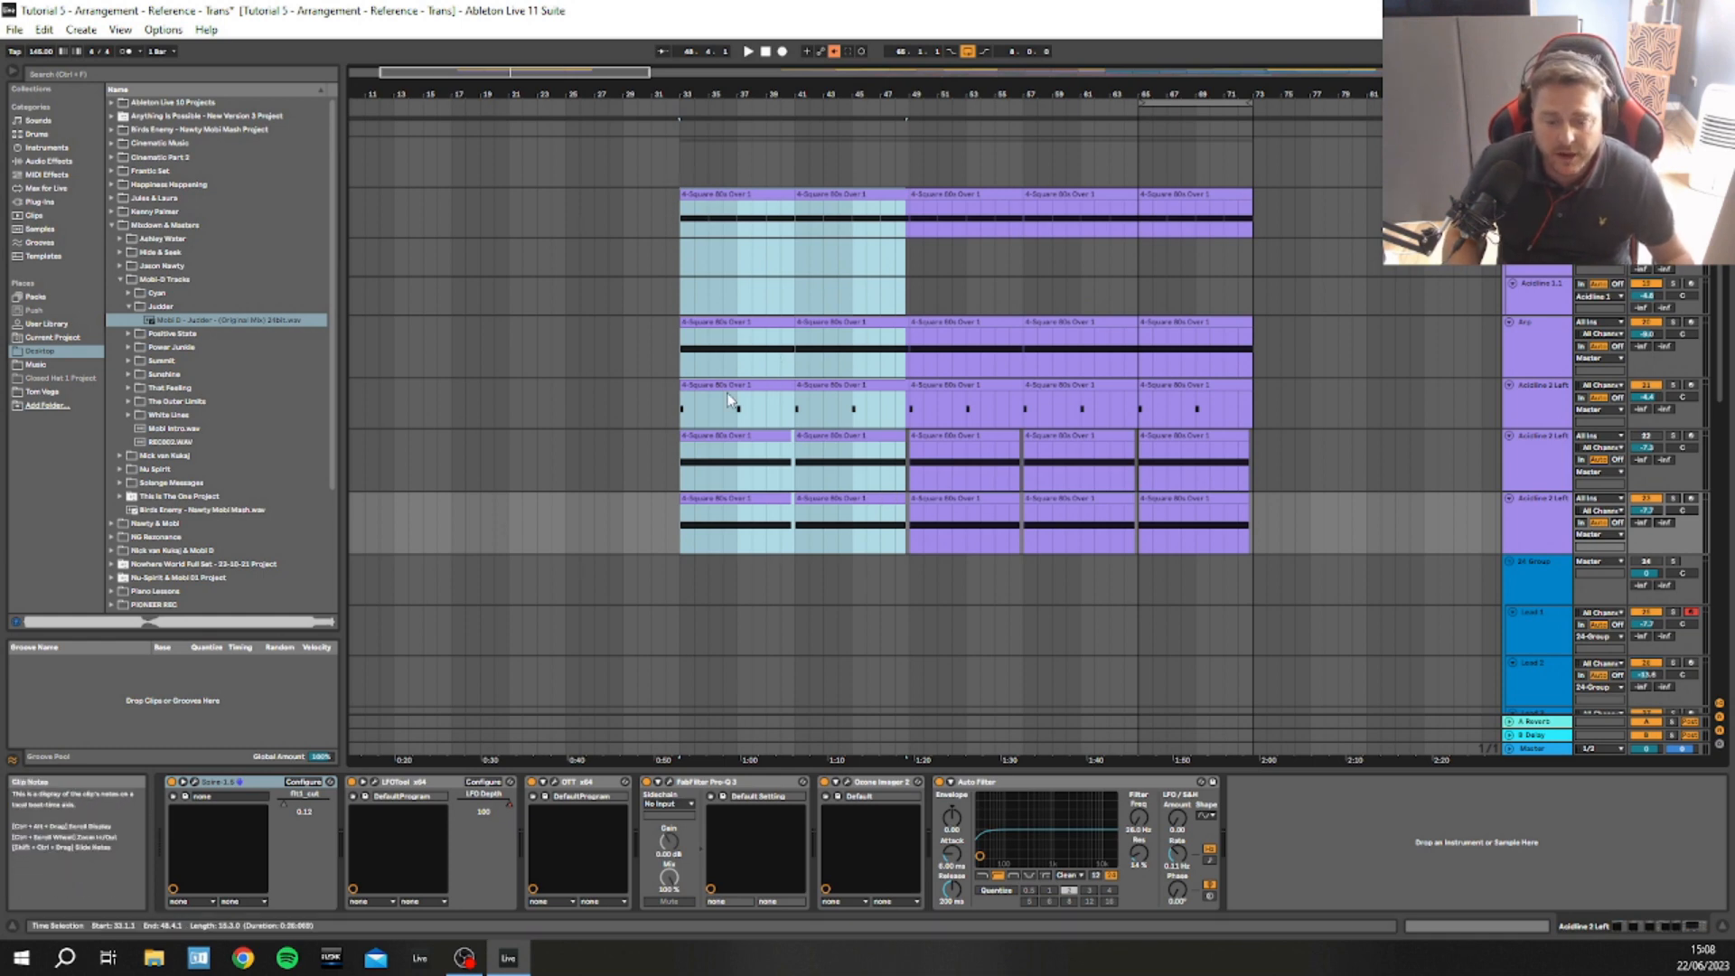
{"action": "left_click", "coordinate": [781, 271]}
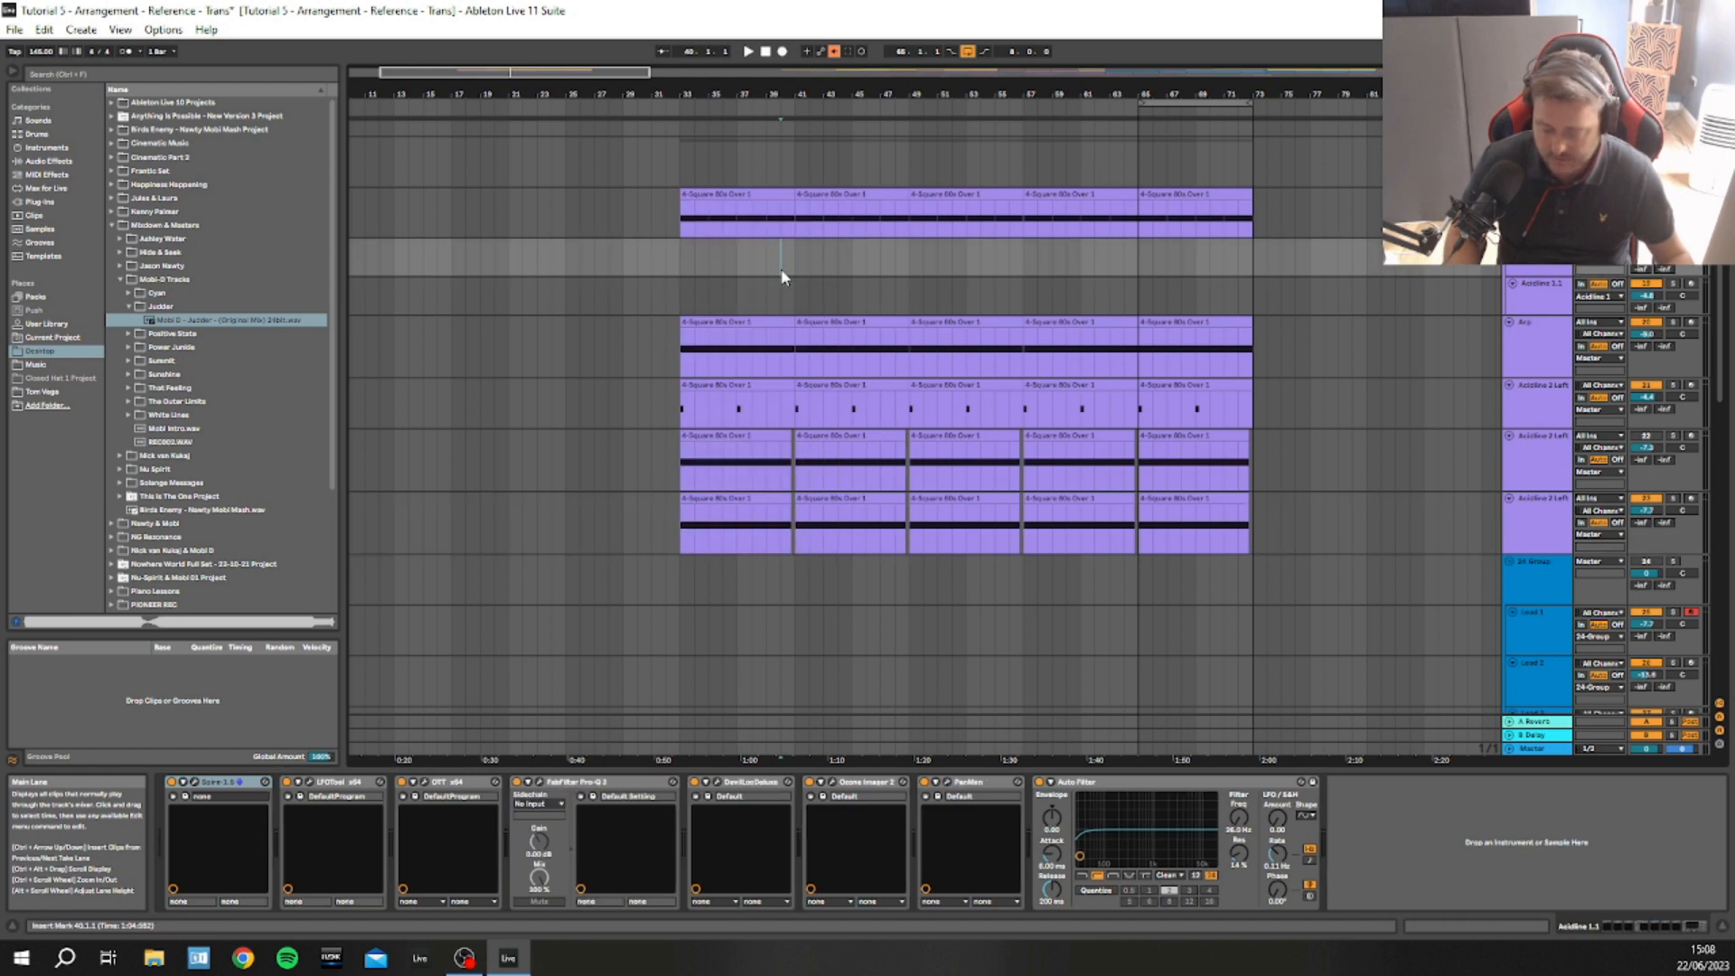
{"action": "left_click", "coordinate": [717, 191]}
{"action": "left_click", "coordinate": [885, 491], "text": "shift"}
{"action": "left_click", "coordinate": [899, 499], "text": "shift"}
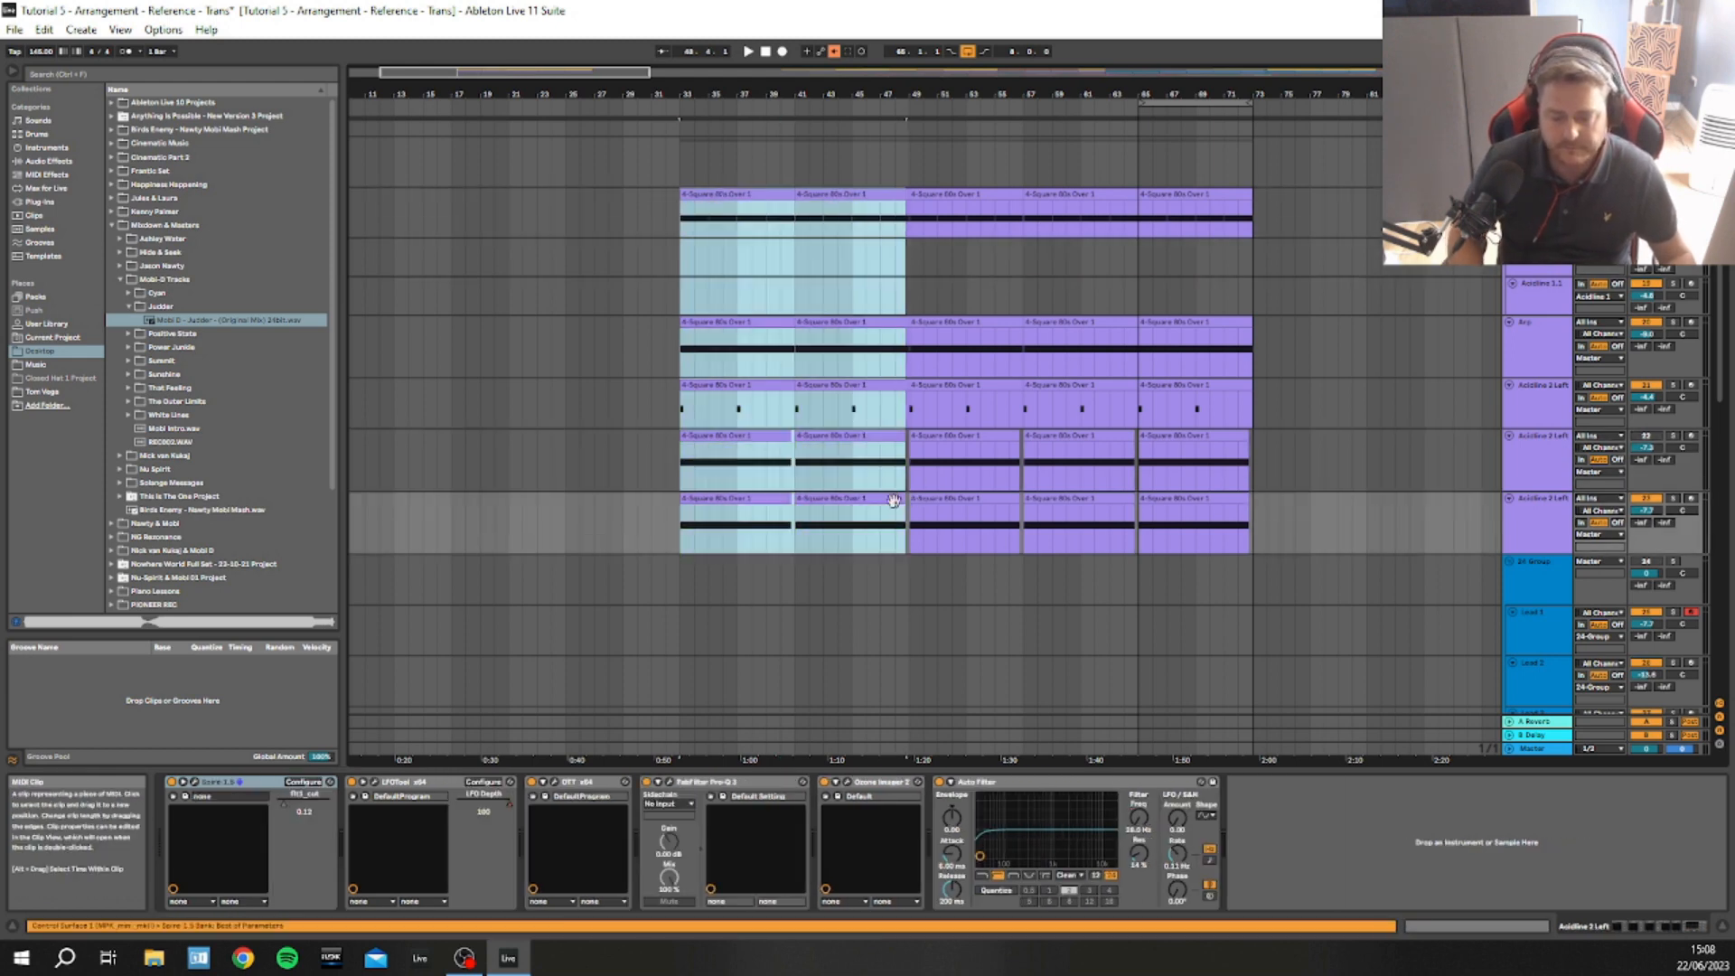
{"action": "key", "text": "0"}
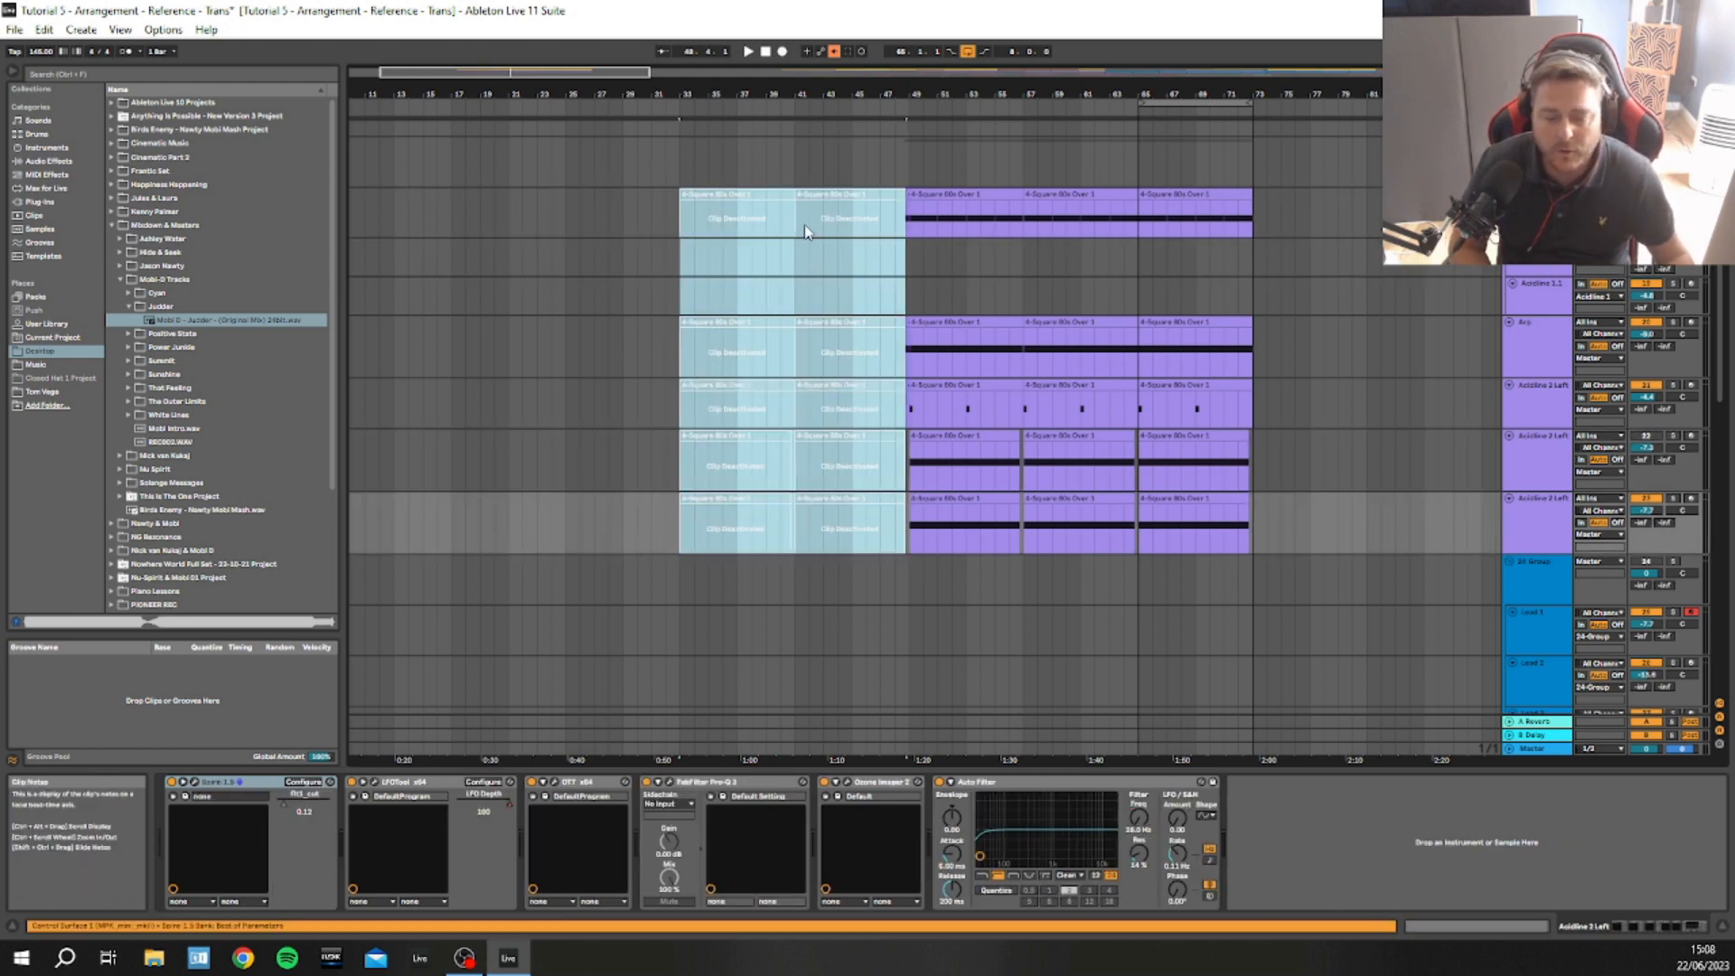
{"action": "left_click", "coordinate": [643, 311]}
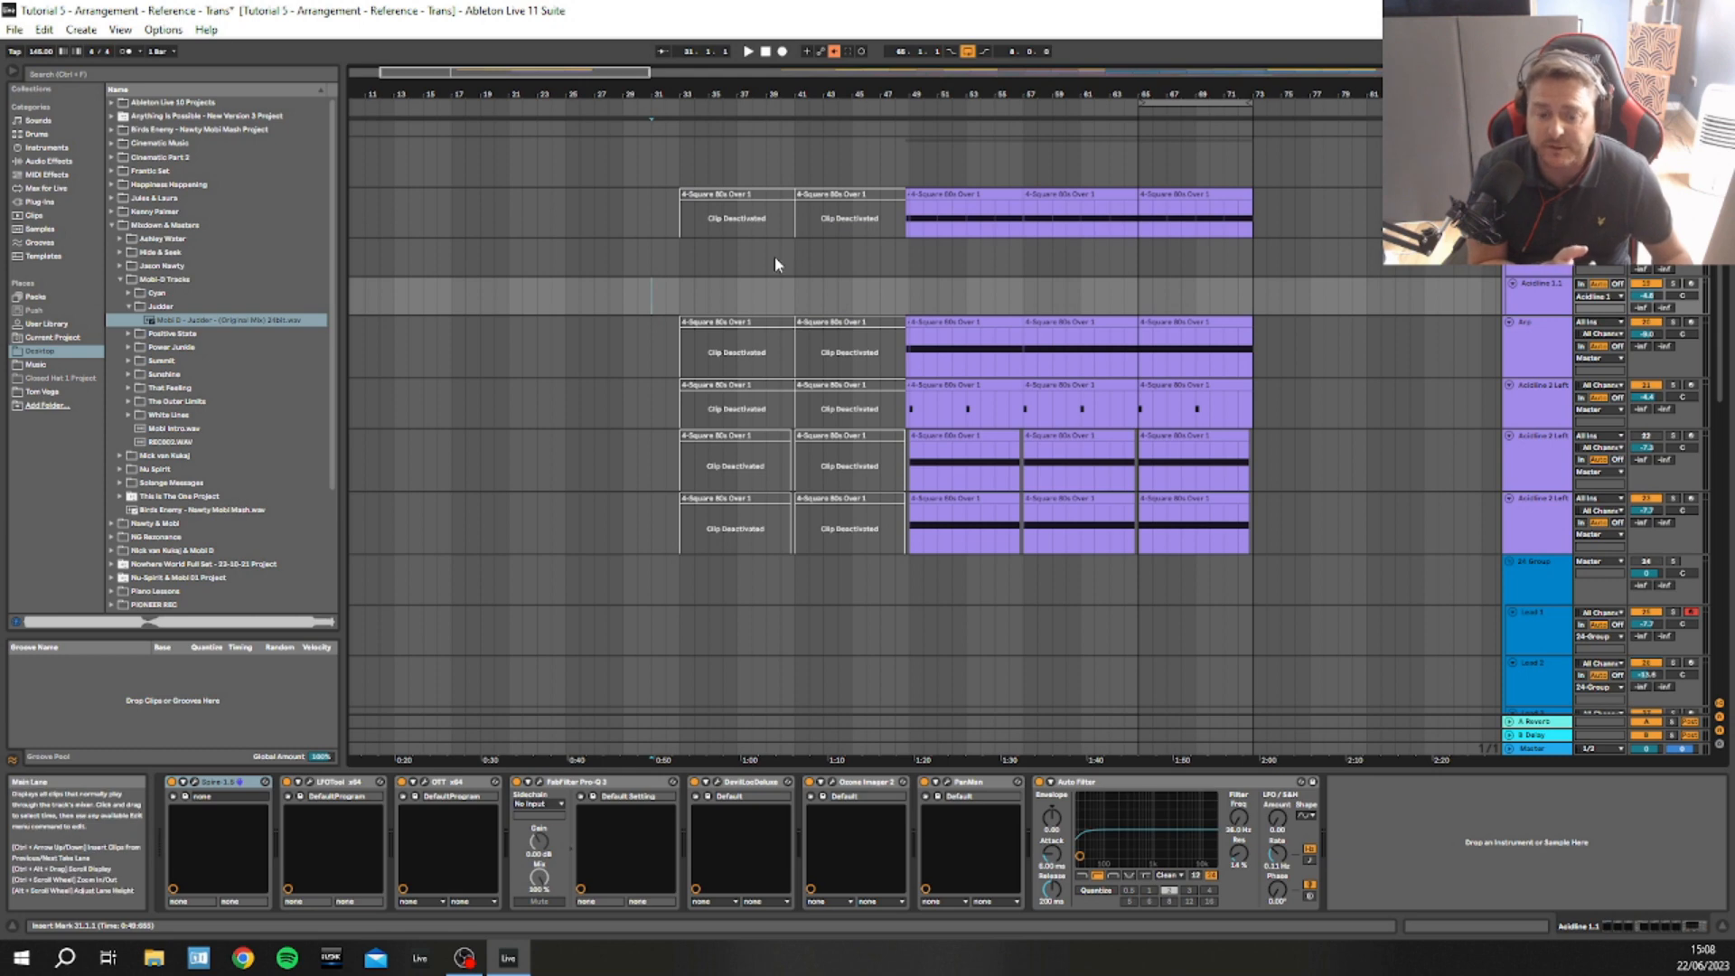
Reselect the deactivated purple clips and toggle them active and inactive several times, finishing with them deactivated
{"action": "scroll", "coordinate": [773, 257], "scroll_direction": "up", "scroll_amount": 1}
{"action": "left_click", "coordinate": [737, 240]}
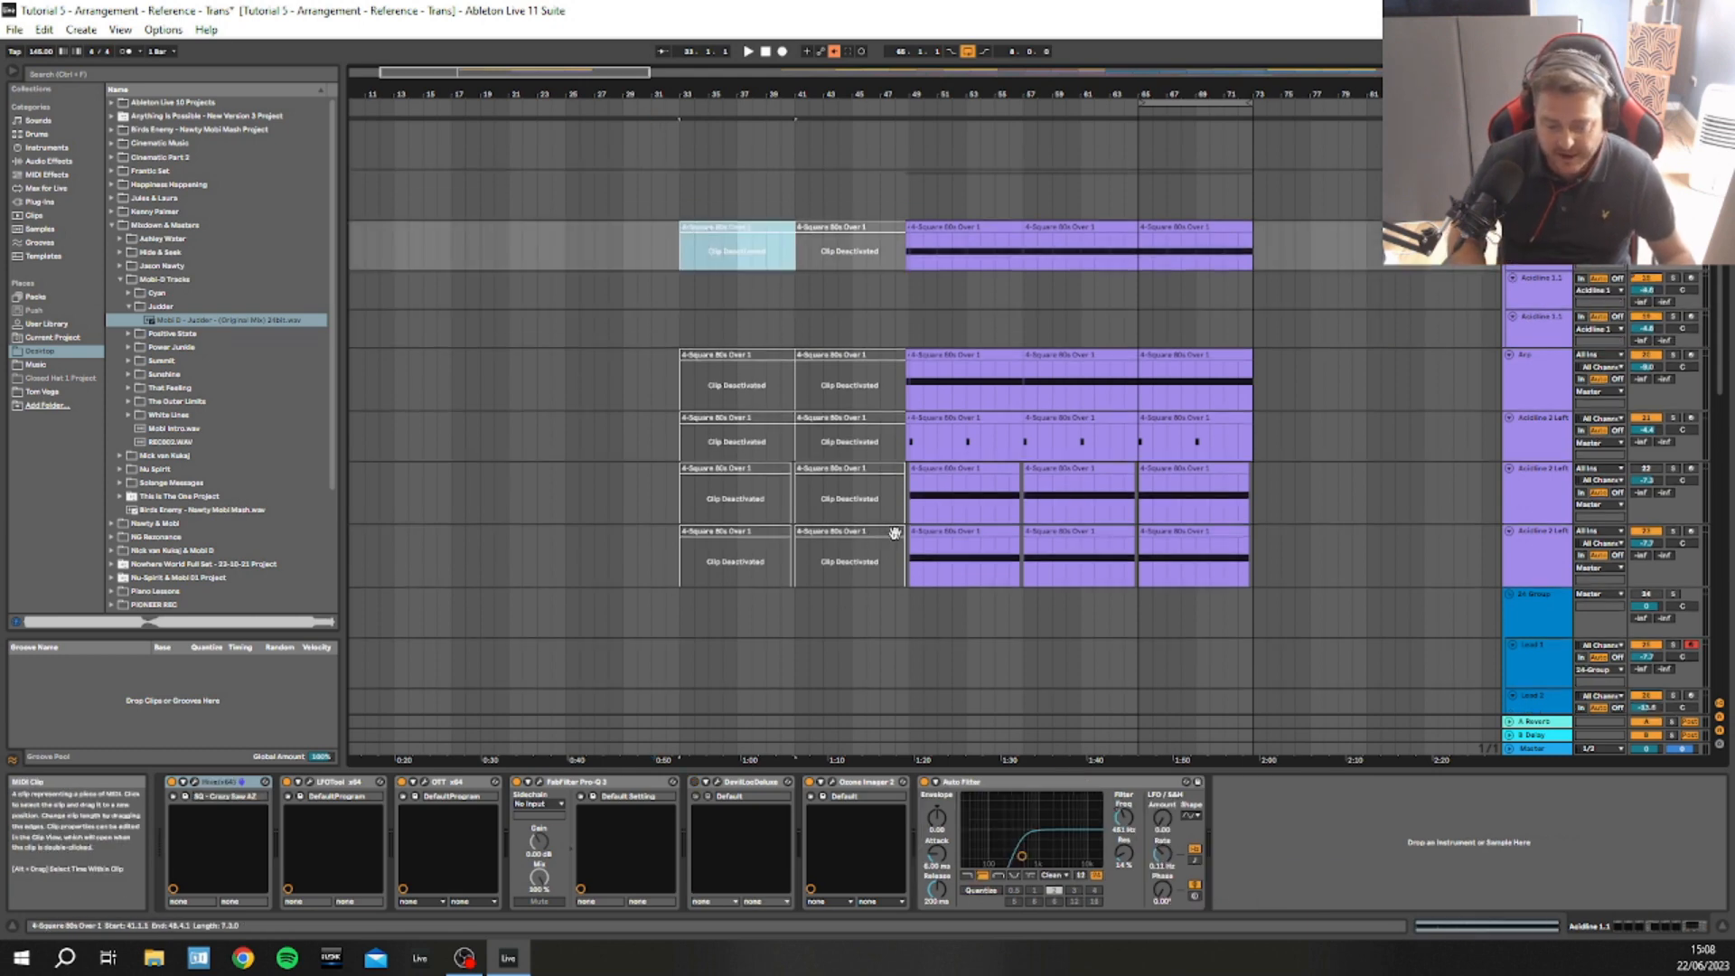
{"action": "left_click", "coordinate": [897, 533], "text": "shift"}
{"action": "key", "text": "0"}
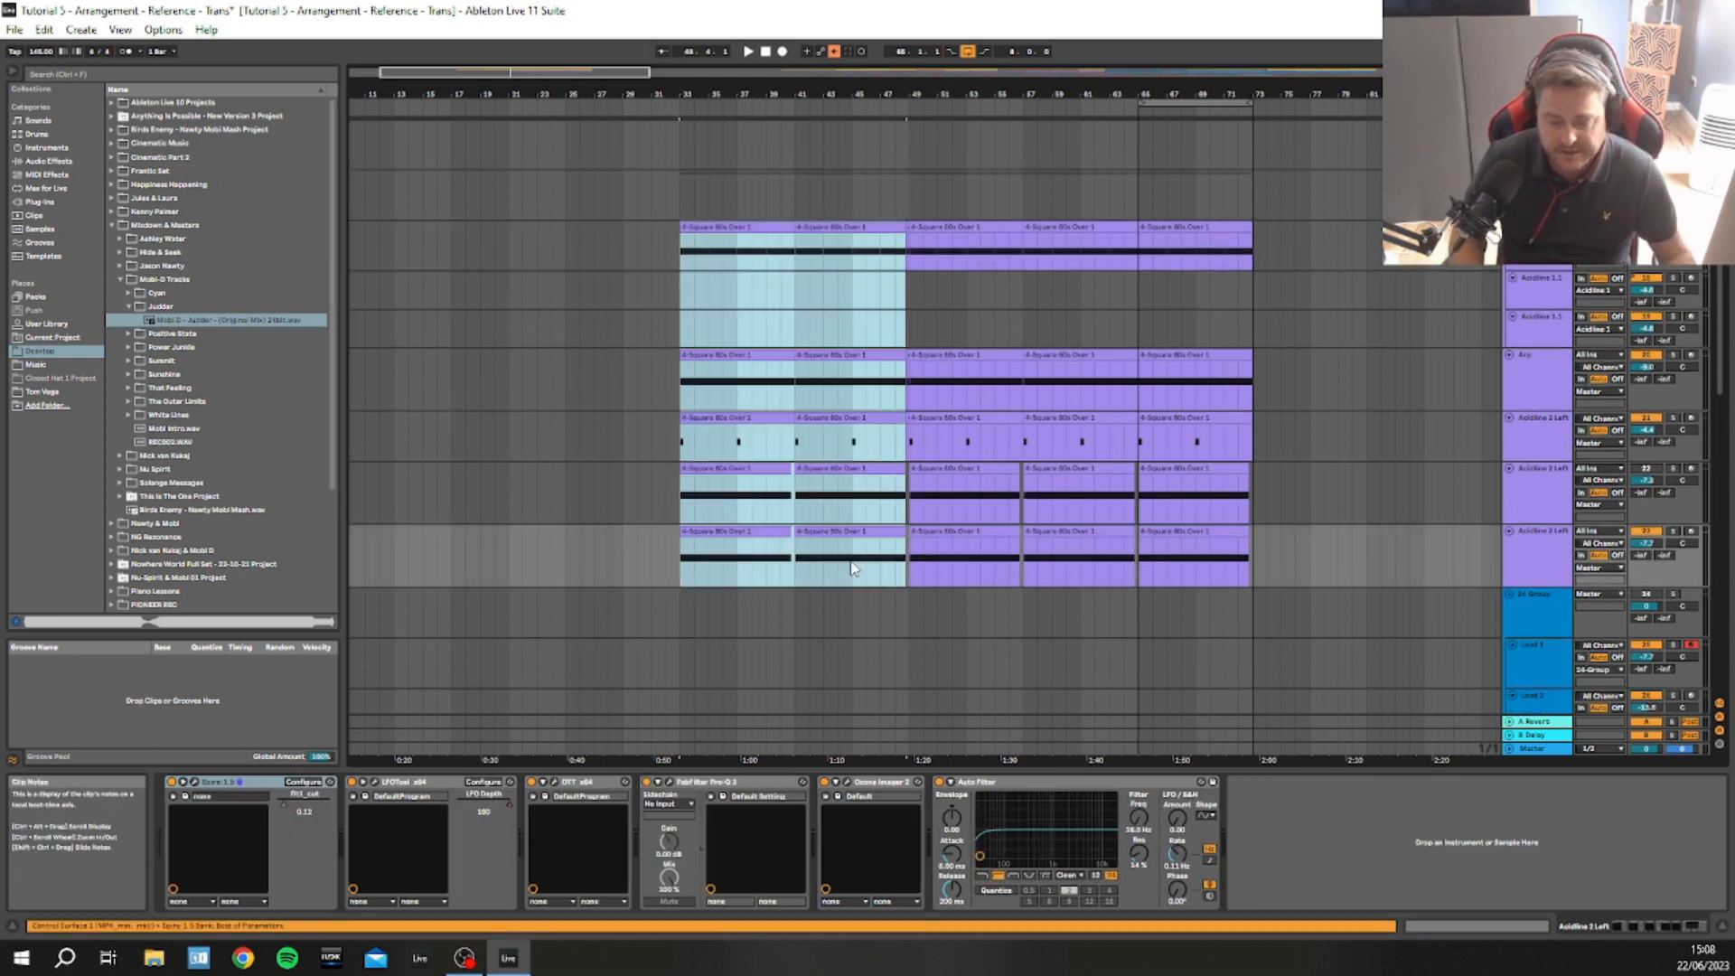
{"action": "key", "text": "0"}
{"action": "key", "text": "0"}
{"action": "key", "text": "0"}
{"action": "key", "text": "0"}
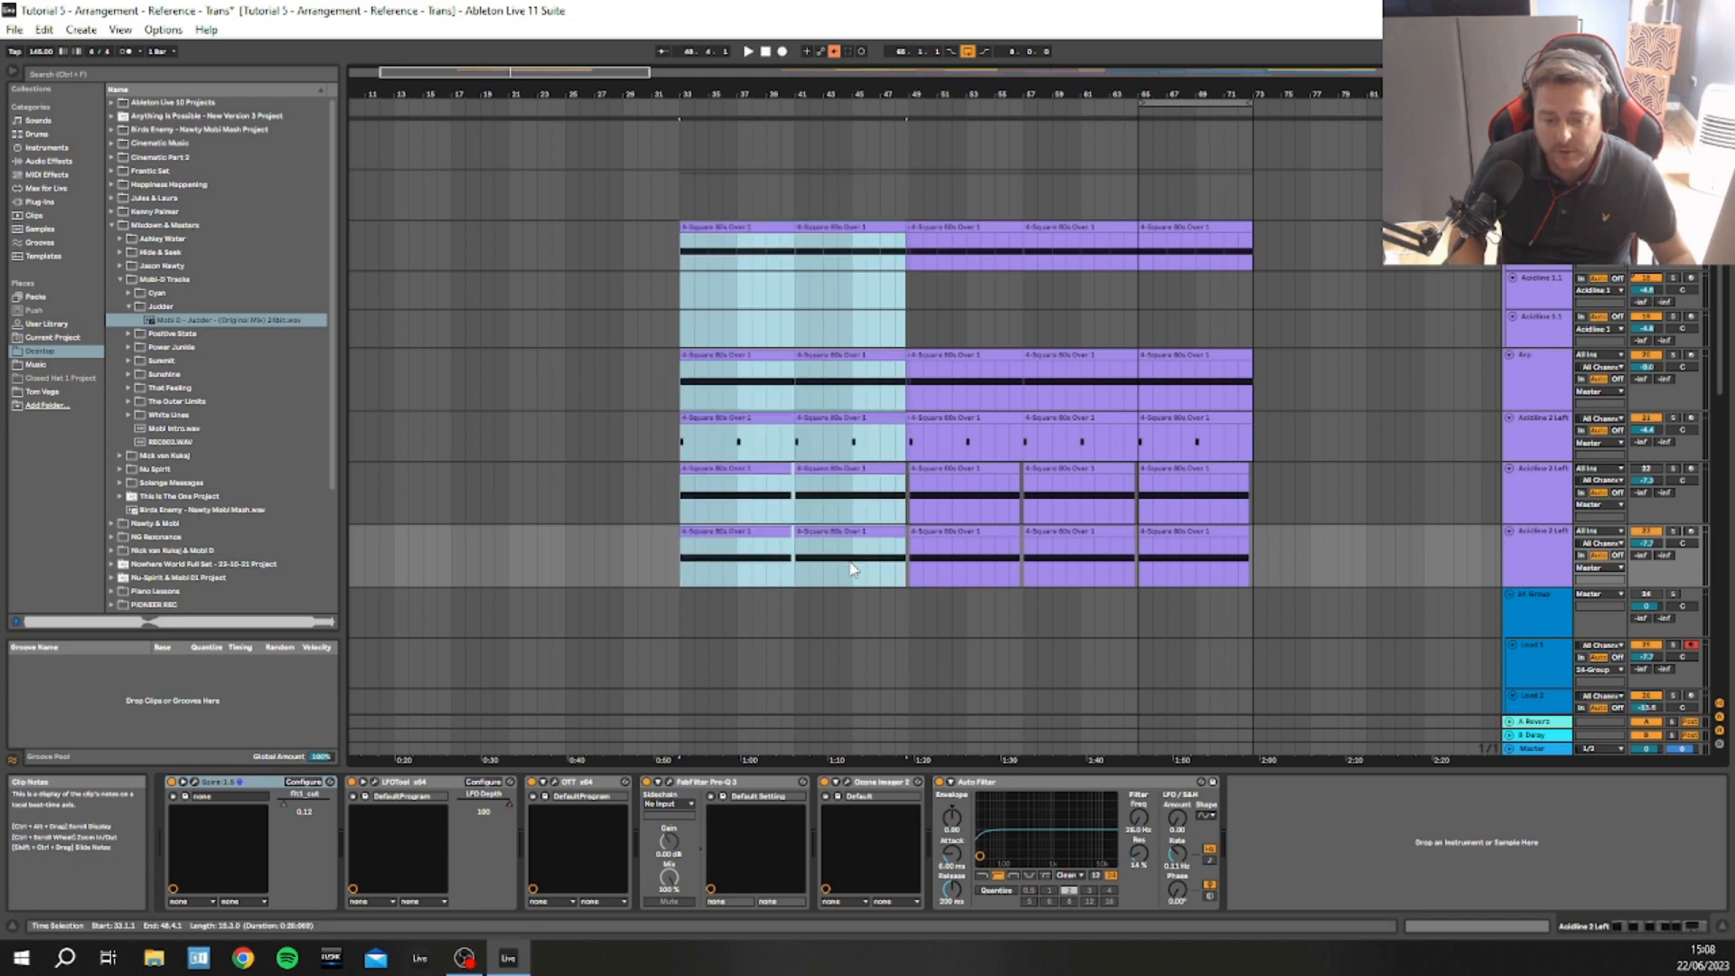
{"action": "key", "text": "0"}
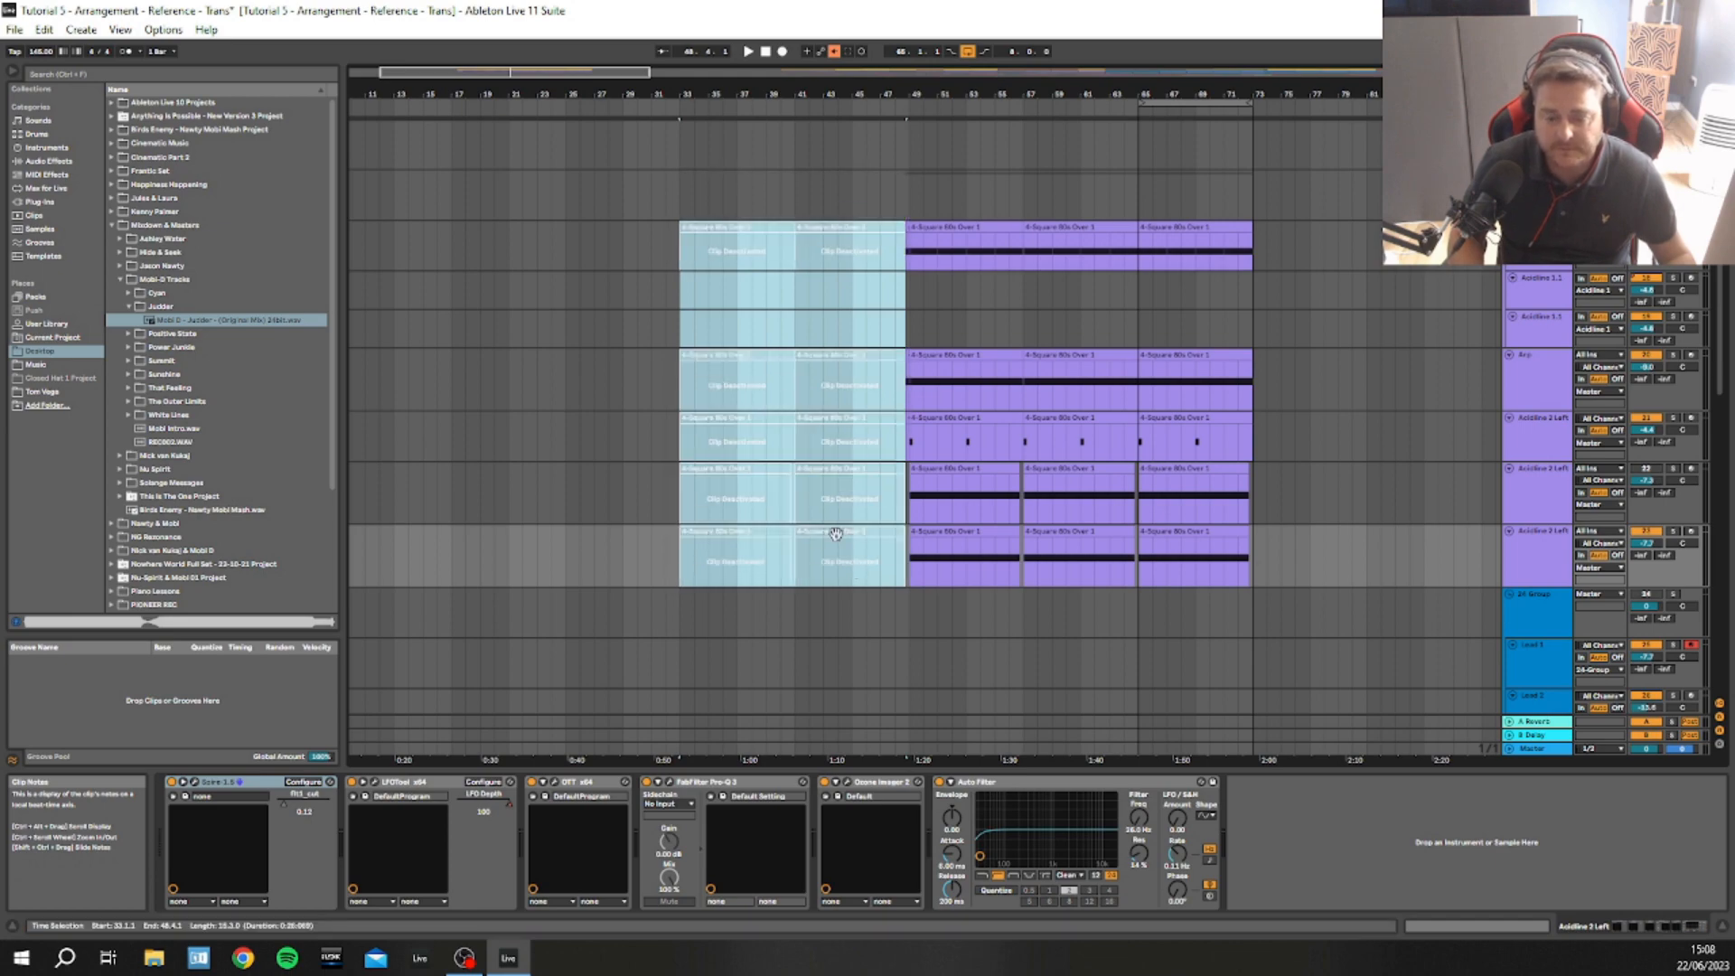
Set the playback start to bar 33 and mute the reference track
{"action": "scroll", "coordinate": [681, 234], "scroll_direction": "up", "scroll_amount": 1}
{"action": "left_click", "coordinate": [680, 232]}
{"action": "scroll", "coordinate": [687, 343], "scroll_direction": "up", "scroll_amount": 10}
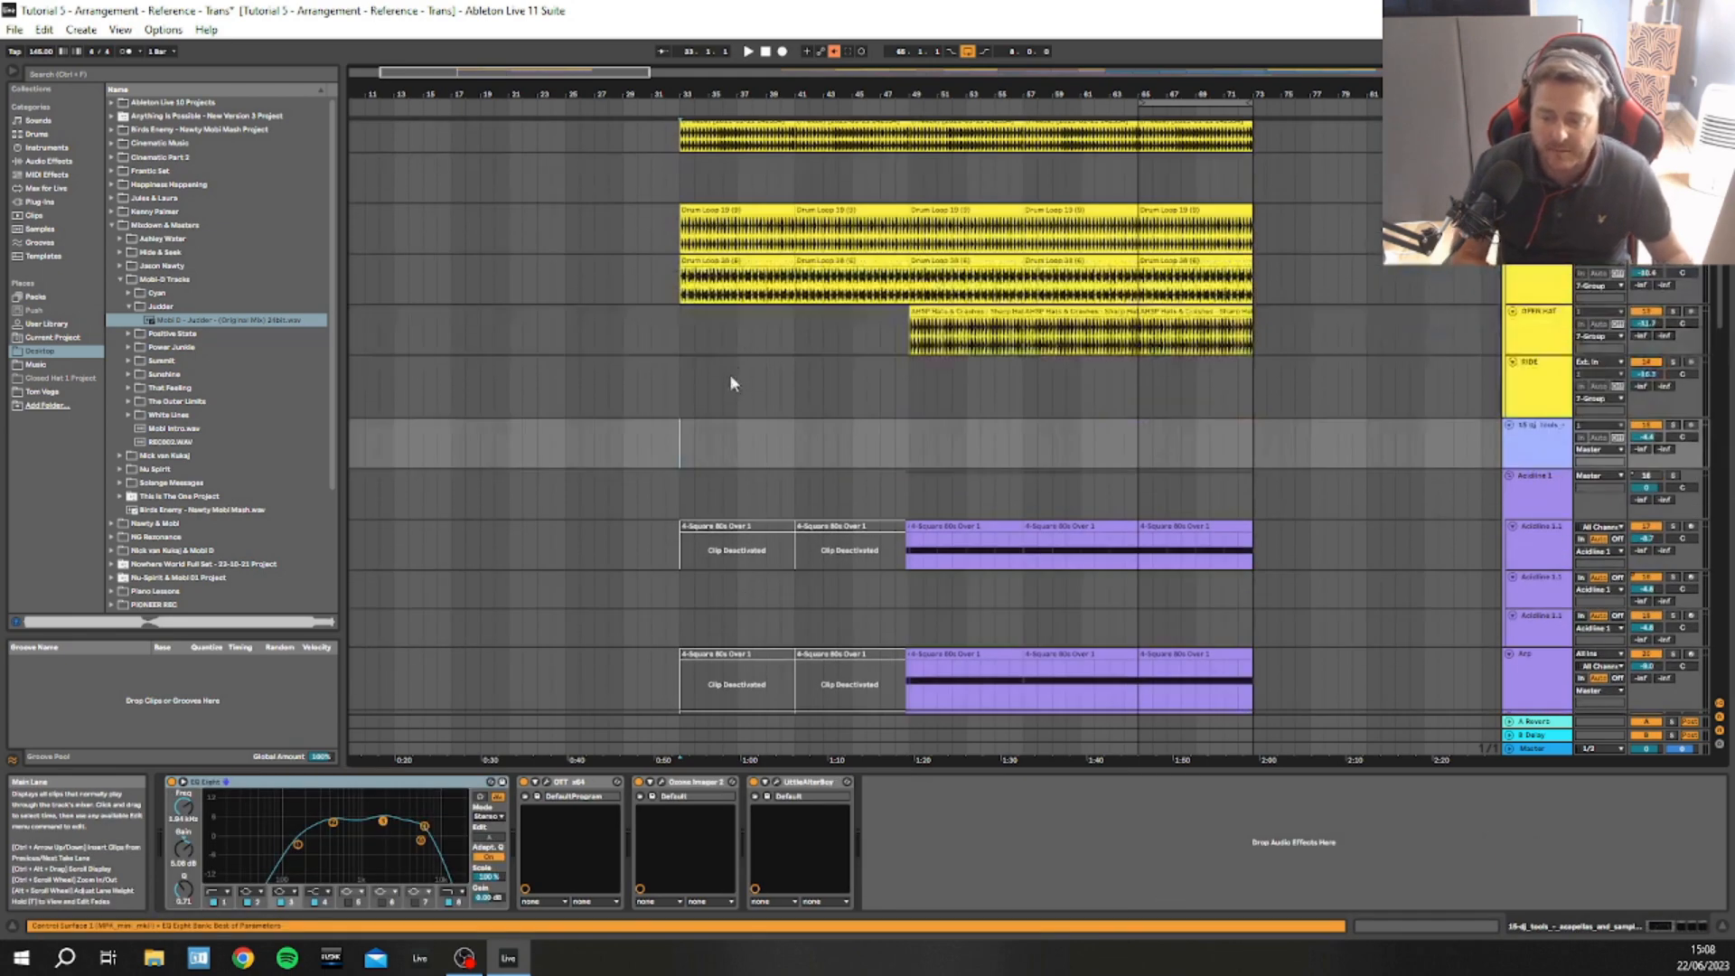
{"action": "scroll", "coordinate": [656, 376], "scroll_direction": "up", "scroll_amount": 3}
{"action": "scroll", "coordinate": [658, 377], "scroll_direction": "up", "scroll_amount": 1}
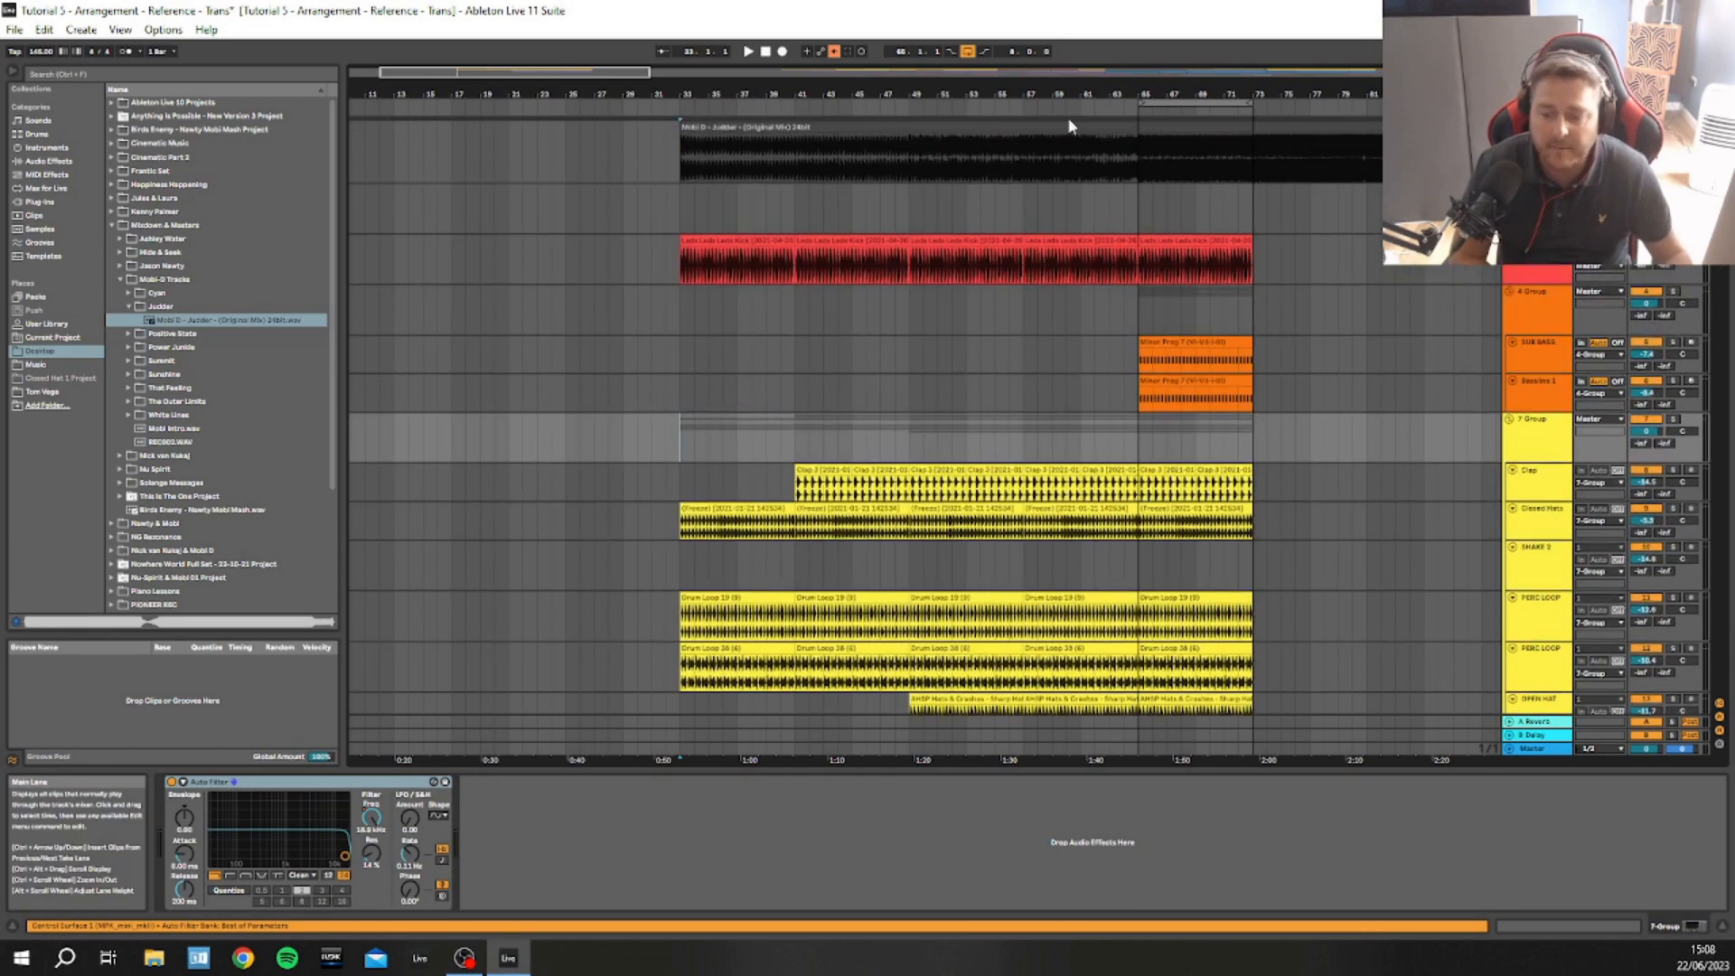
{"action": "left_click", "coordinate": [1537, 128]}
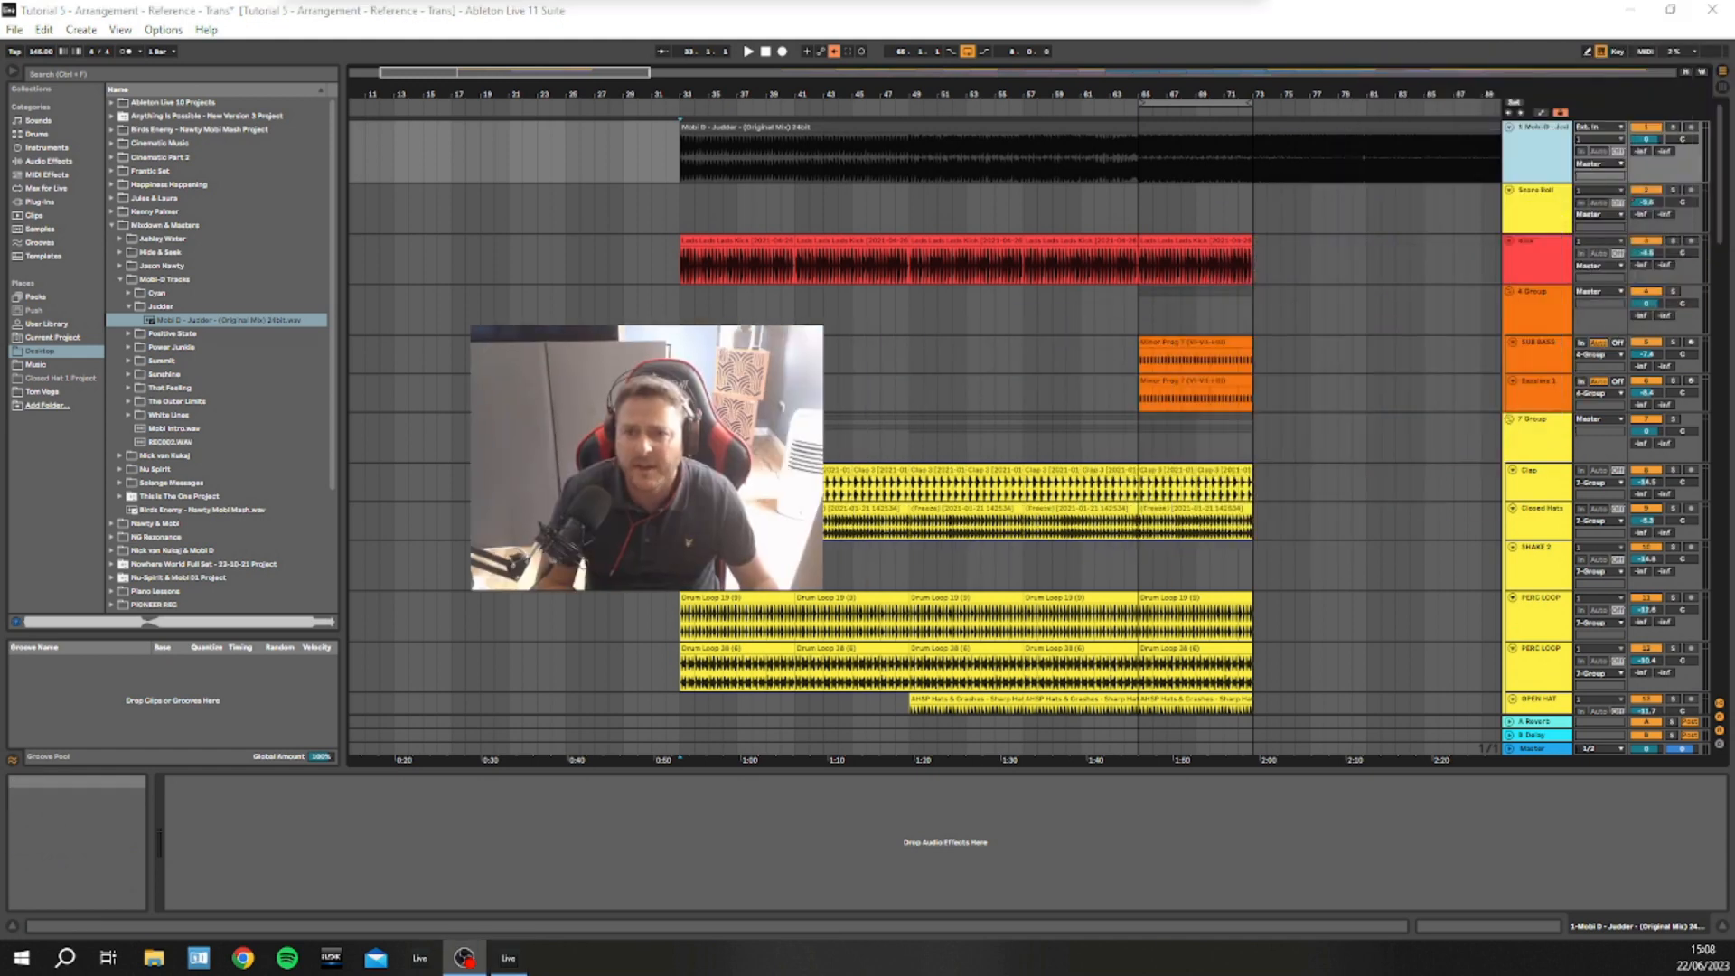
{"action": "left_click", "coordinate": [1647, 136]}
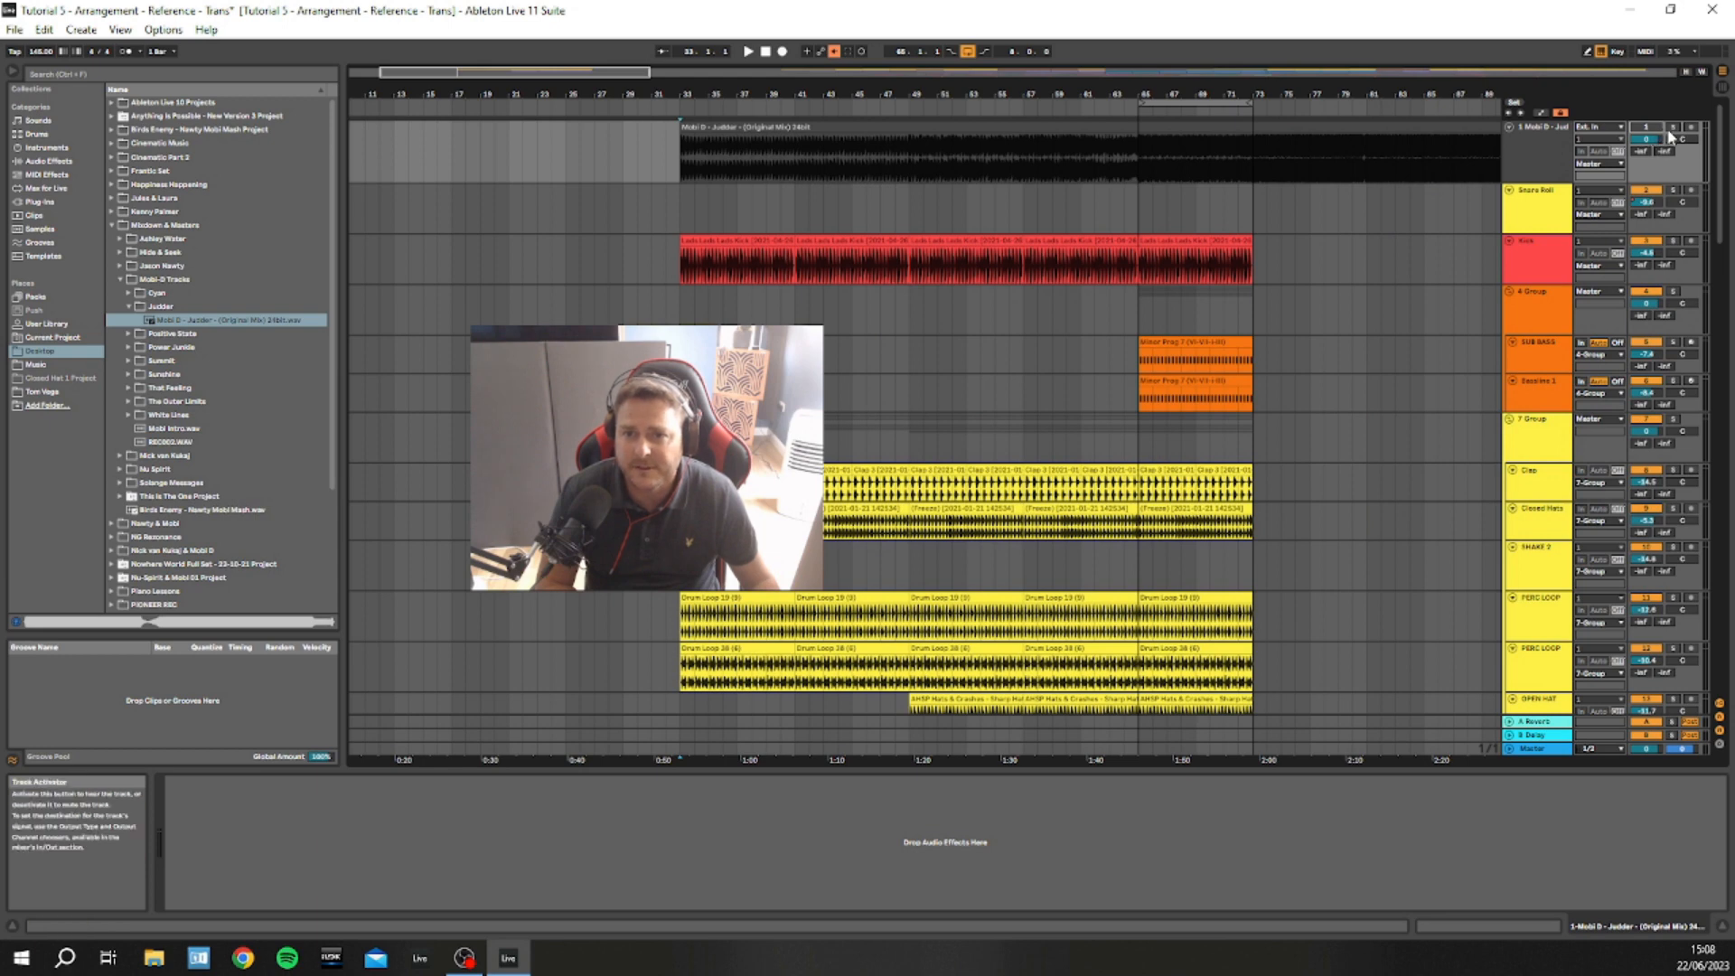
Play from bar 33 and compare the reference with the arrangement by switching the reference track's solo on and off
{"action": "left_click", "coordinate": [1674, 128]}
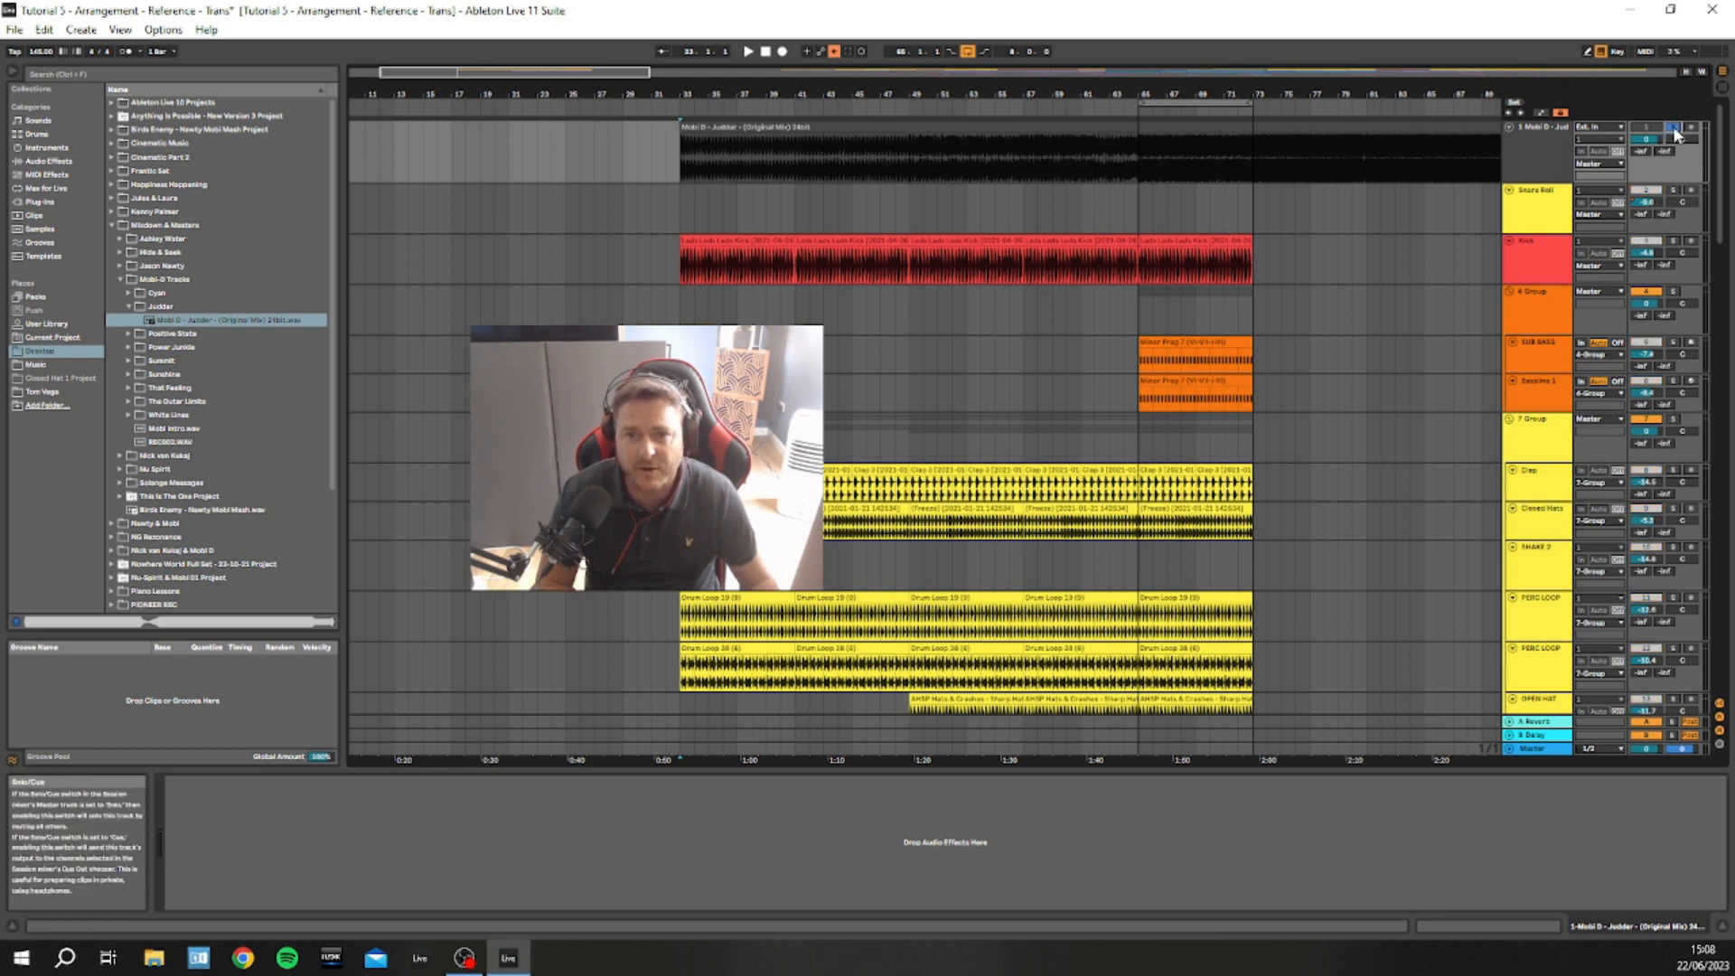
{"action": "key", "text": "space"}
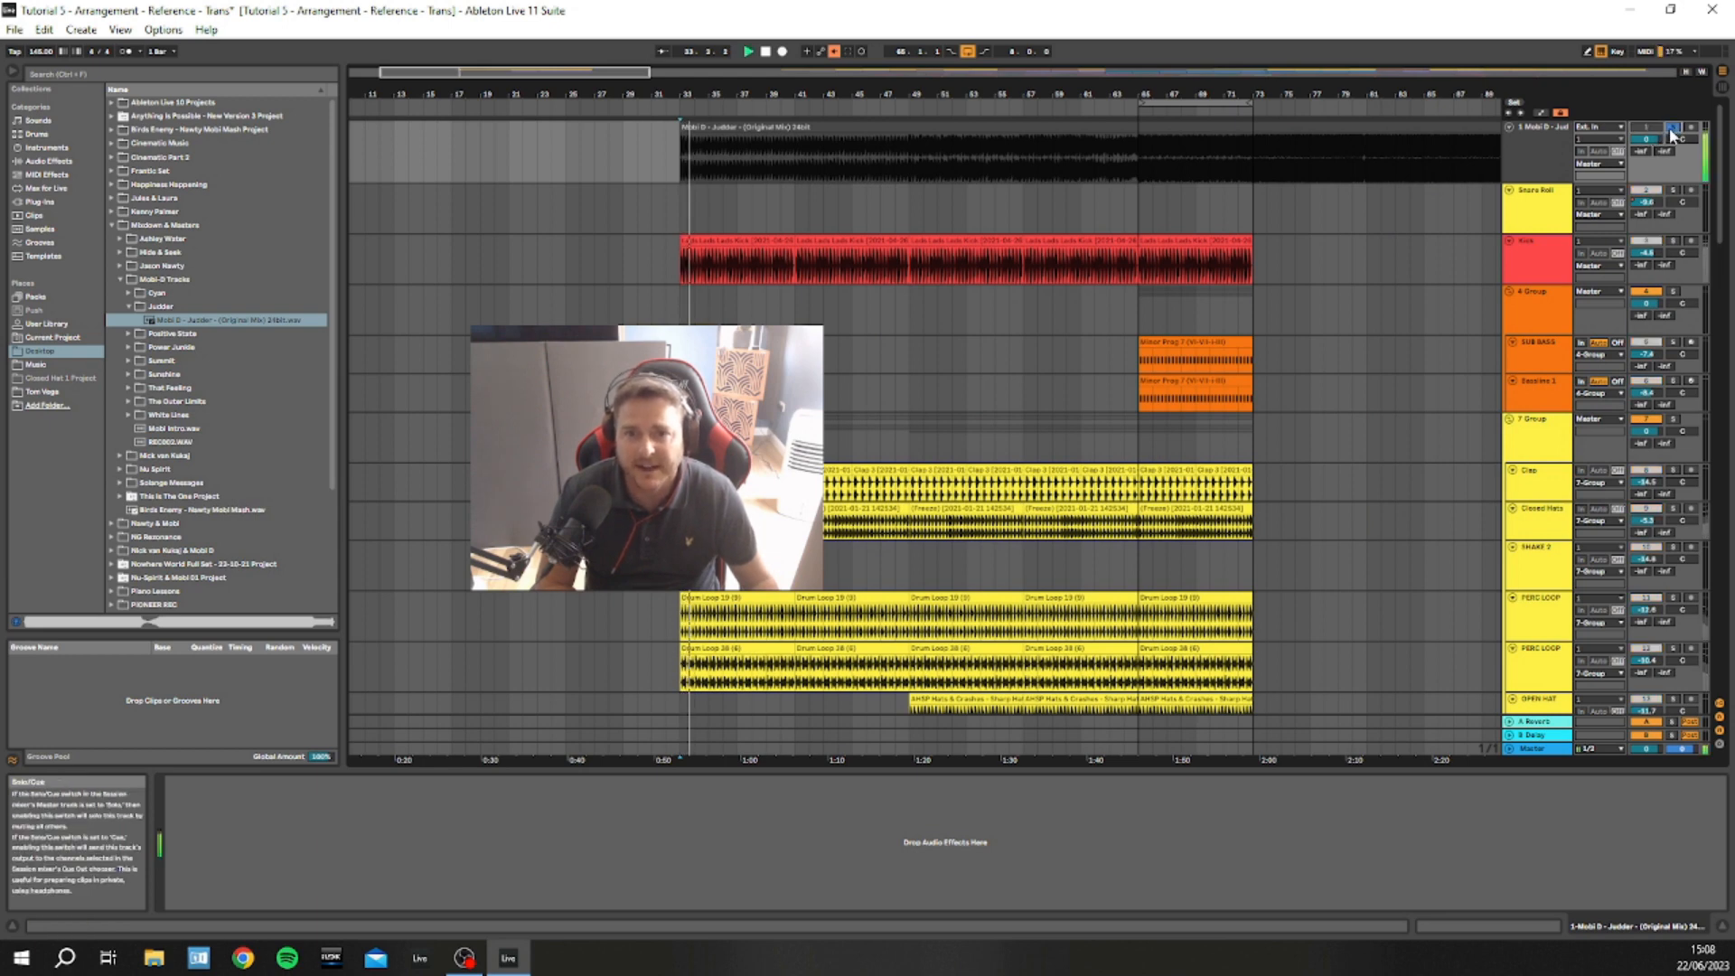
{"action": "left_click", "coordinate": [1670, 127]}
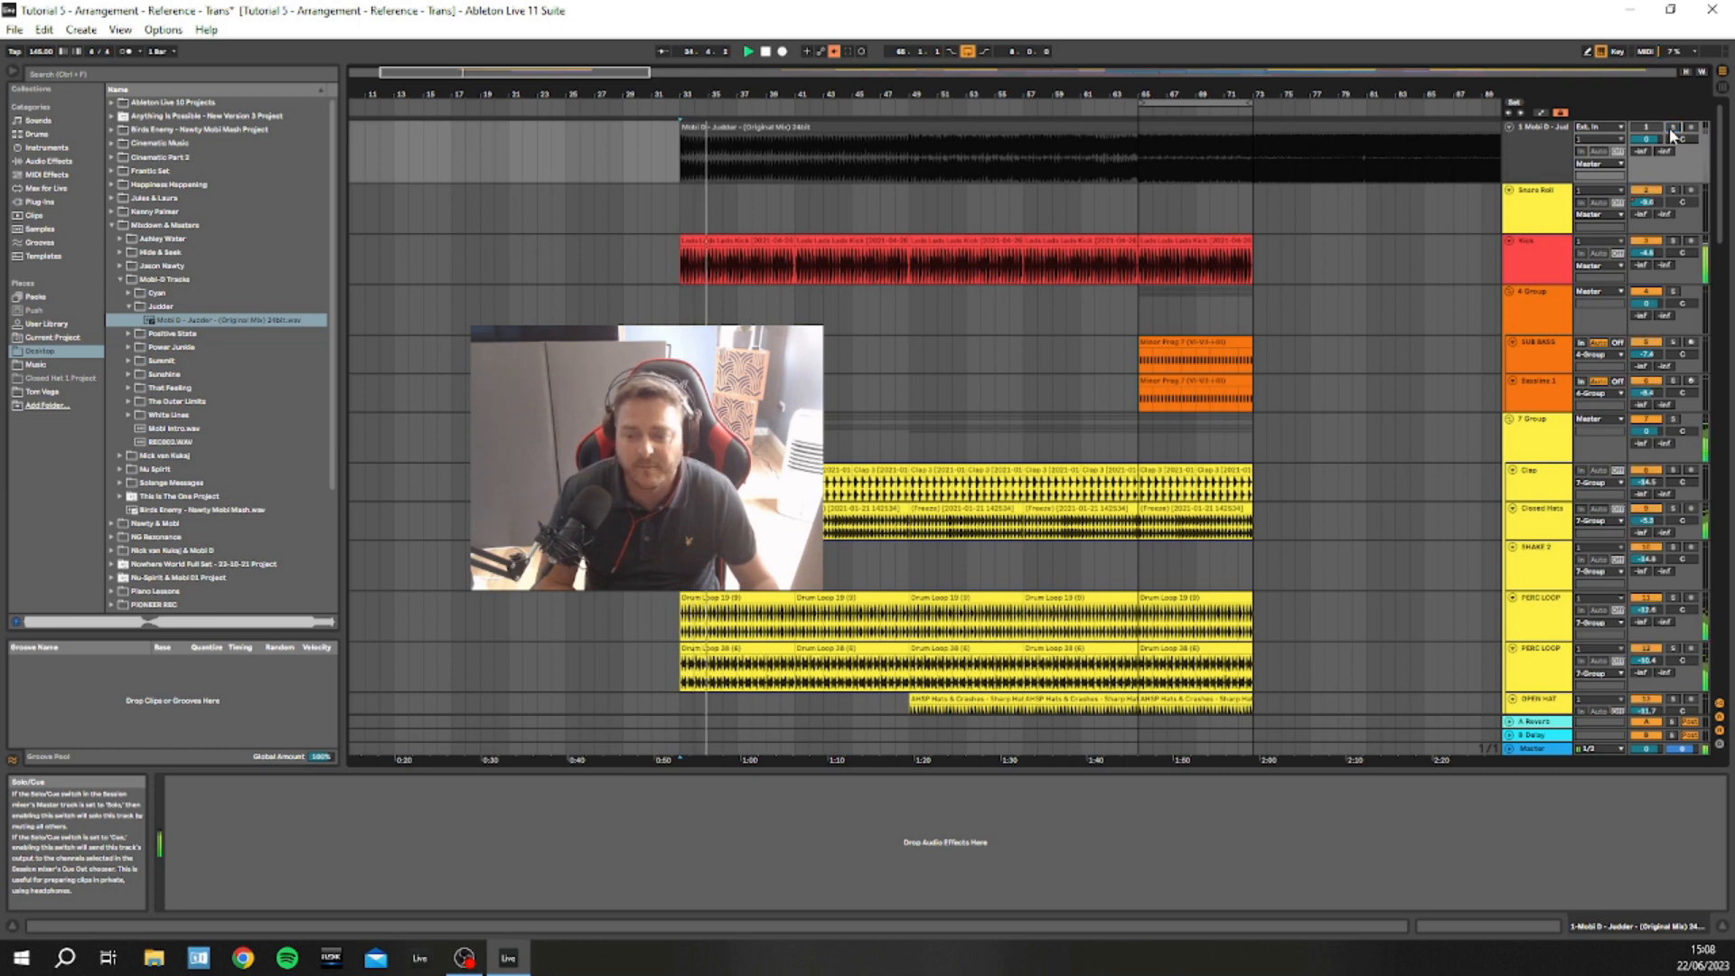
{"action": "left_click", "coordinate": [1670, 128]}
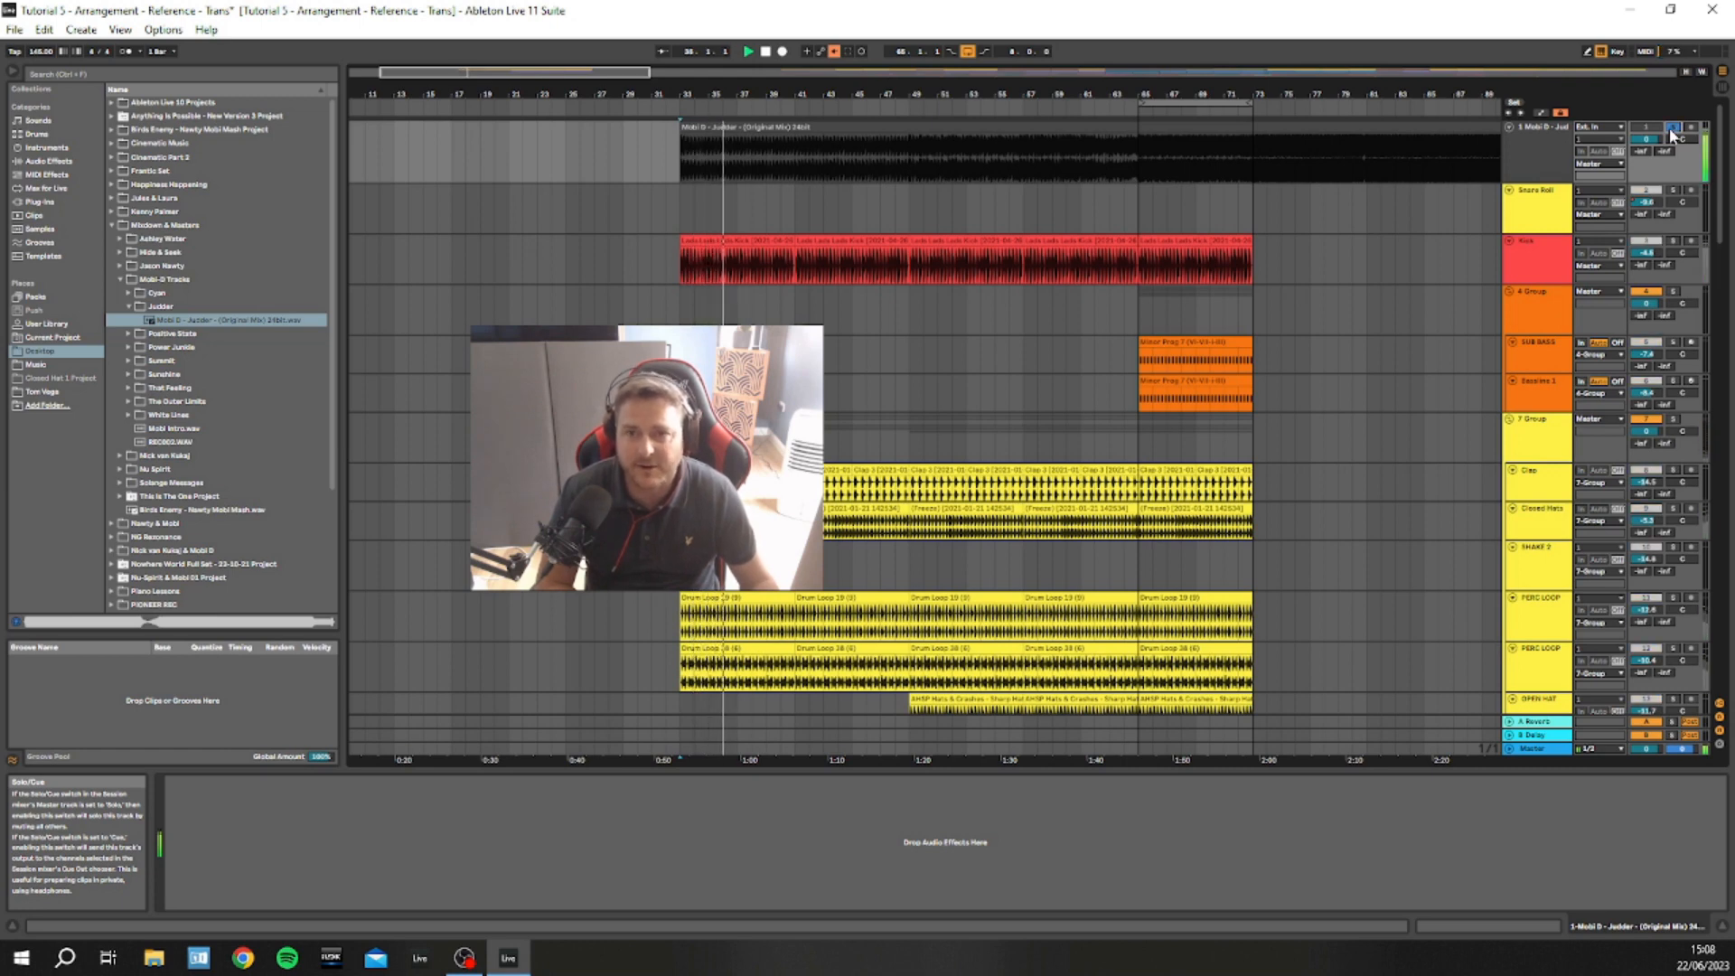
Turn off the reference track's solo and play the arrangement from bar 33
{"action": "left_click", "coordinate": [1670, 129]}
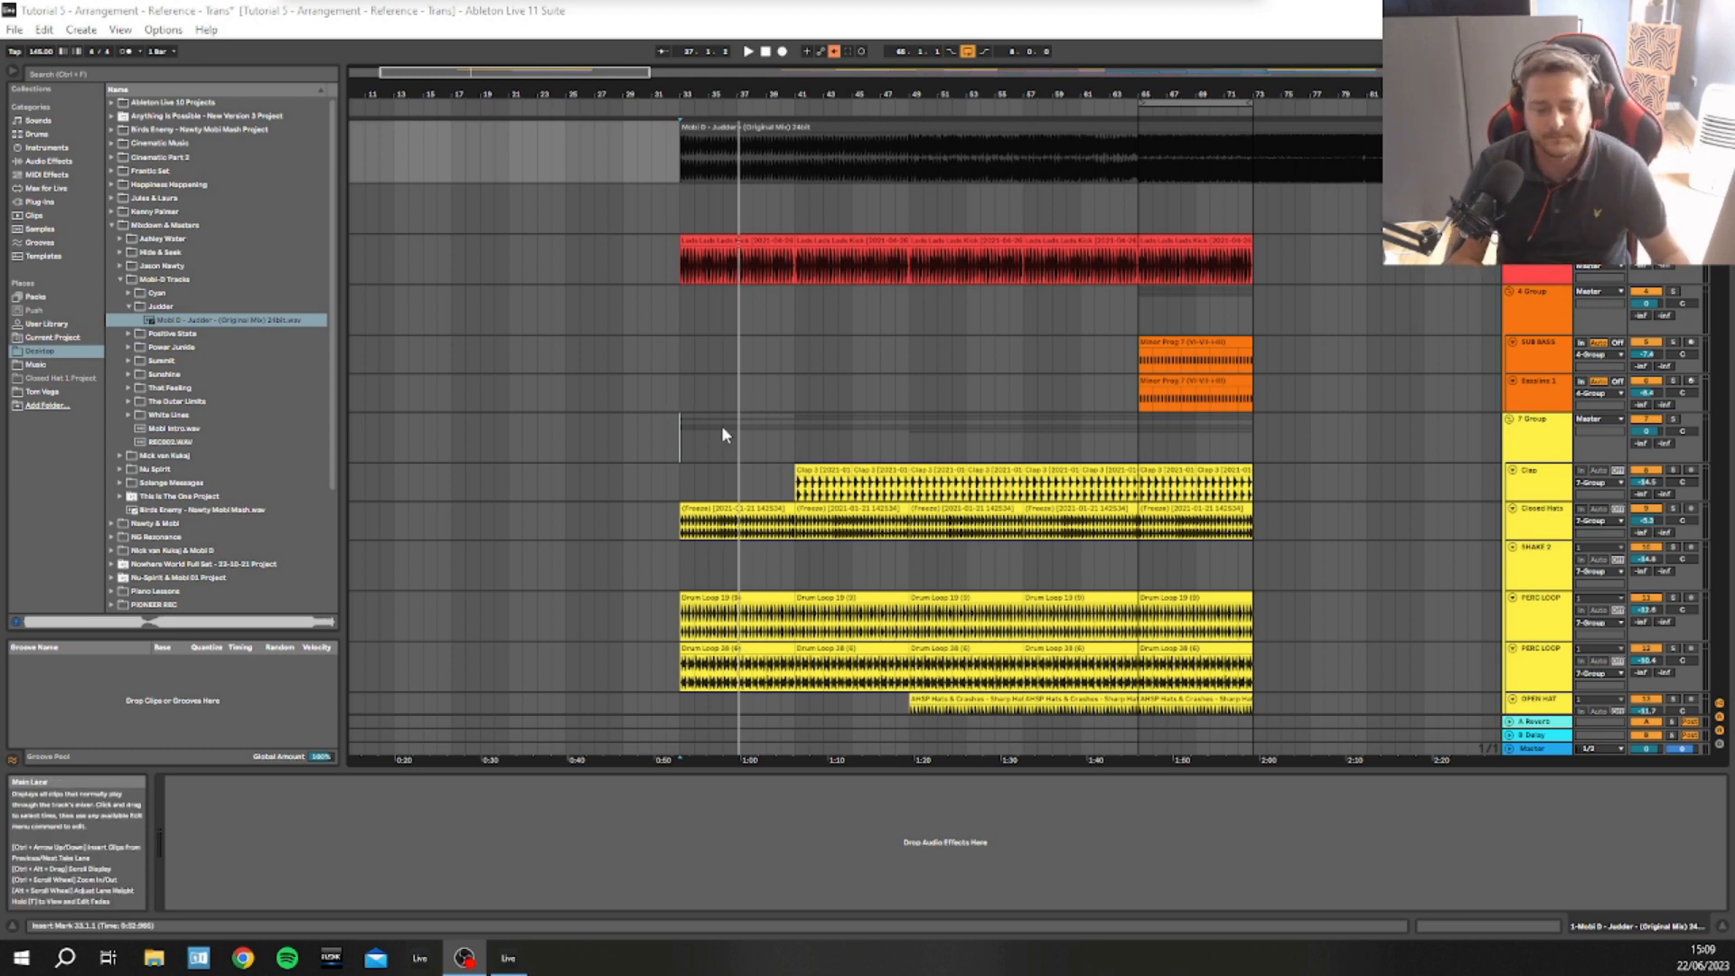
{"action": "left_click", "coordinate": [681, 203]}
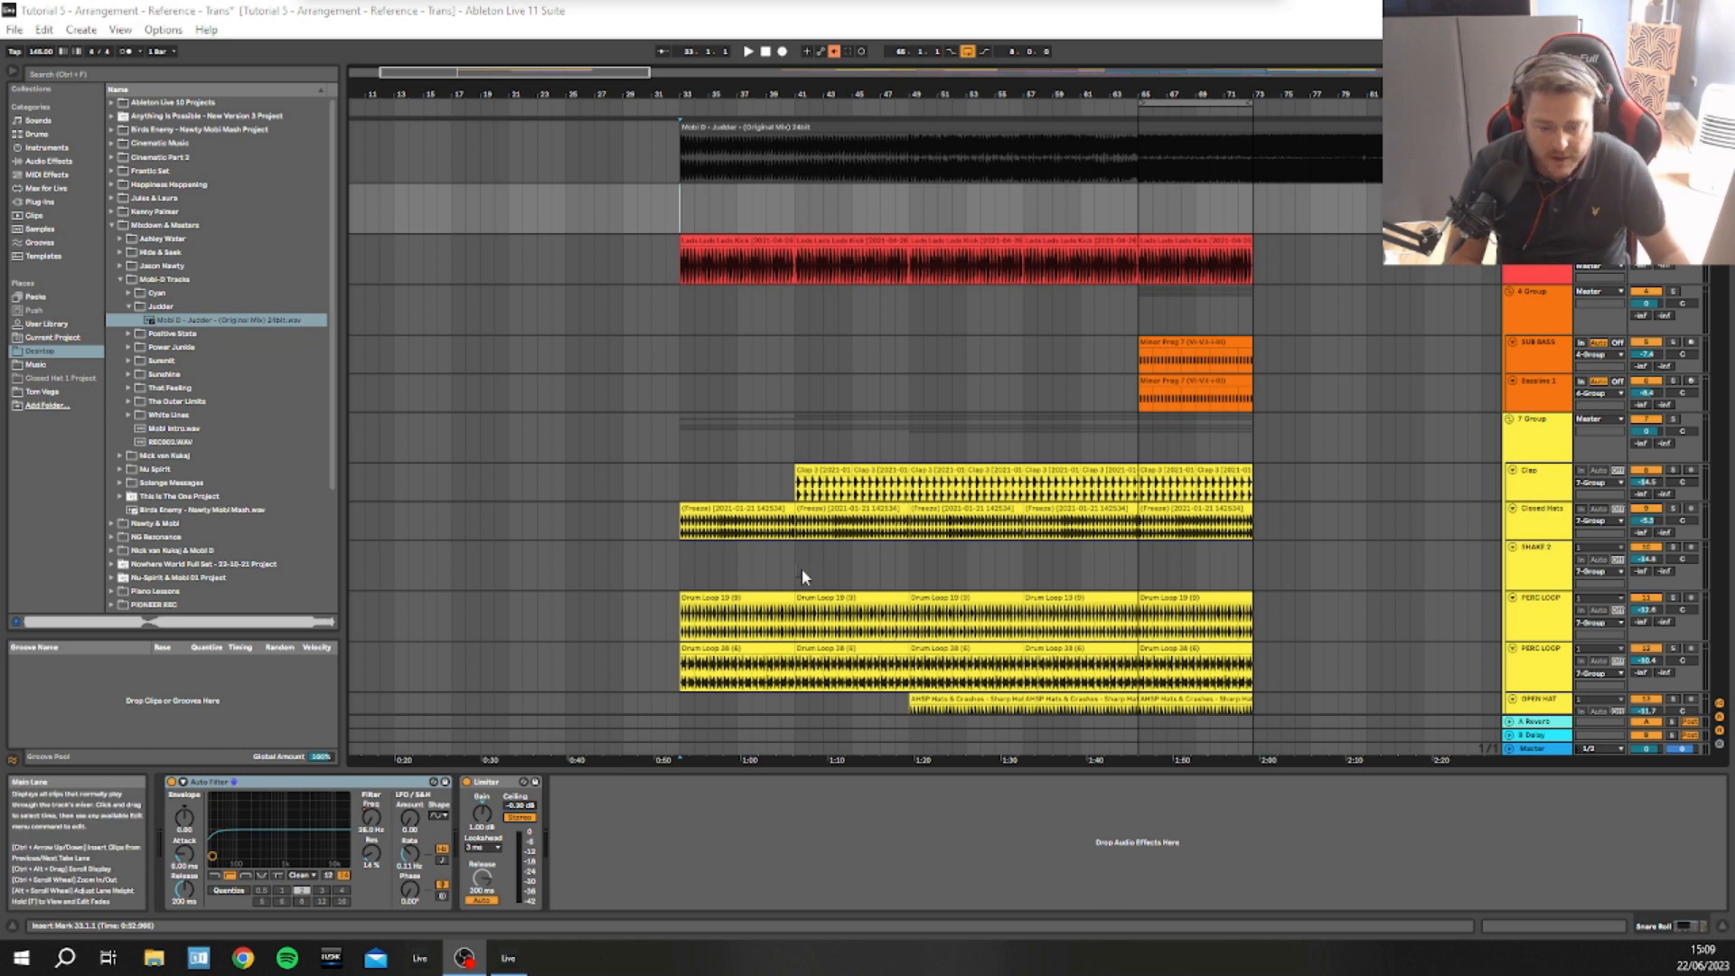
{"action": "left_click", "coordinate": [681, 312]}
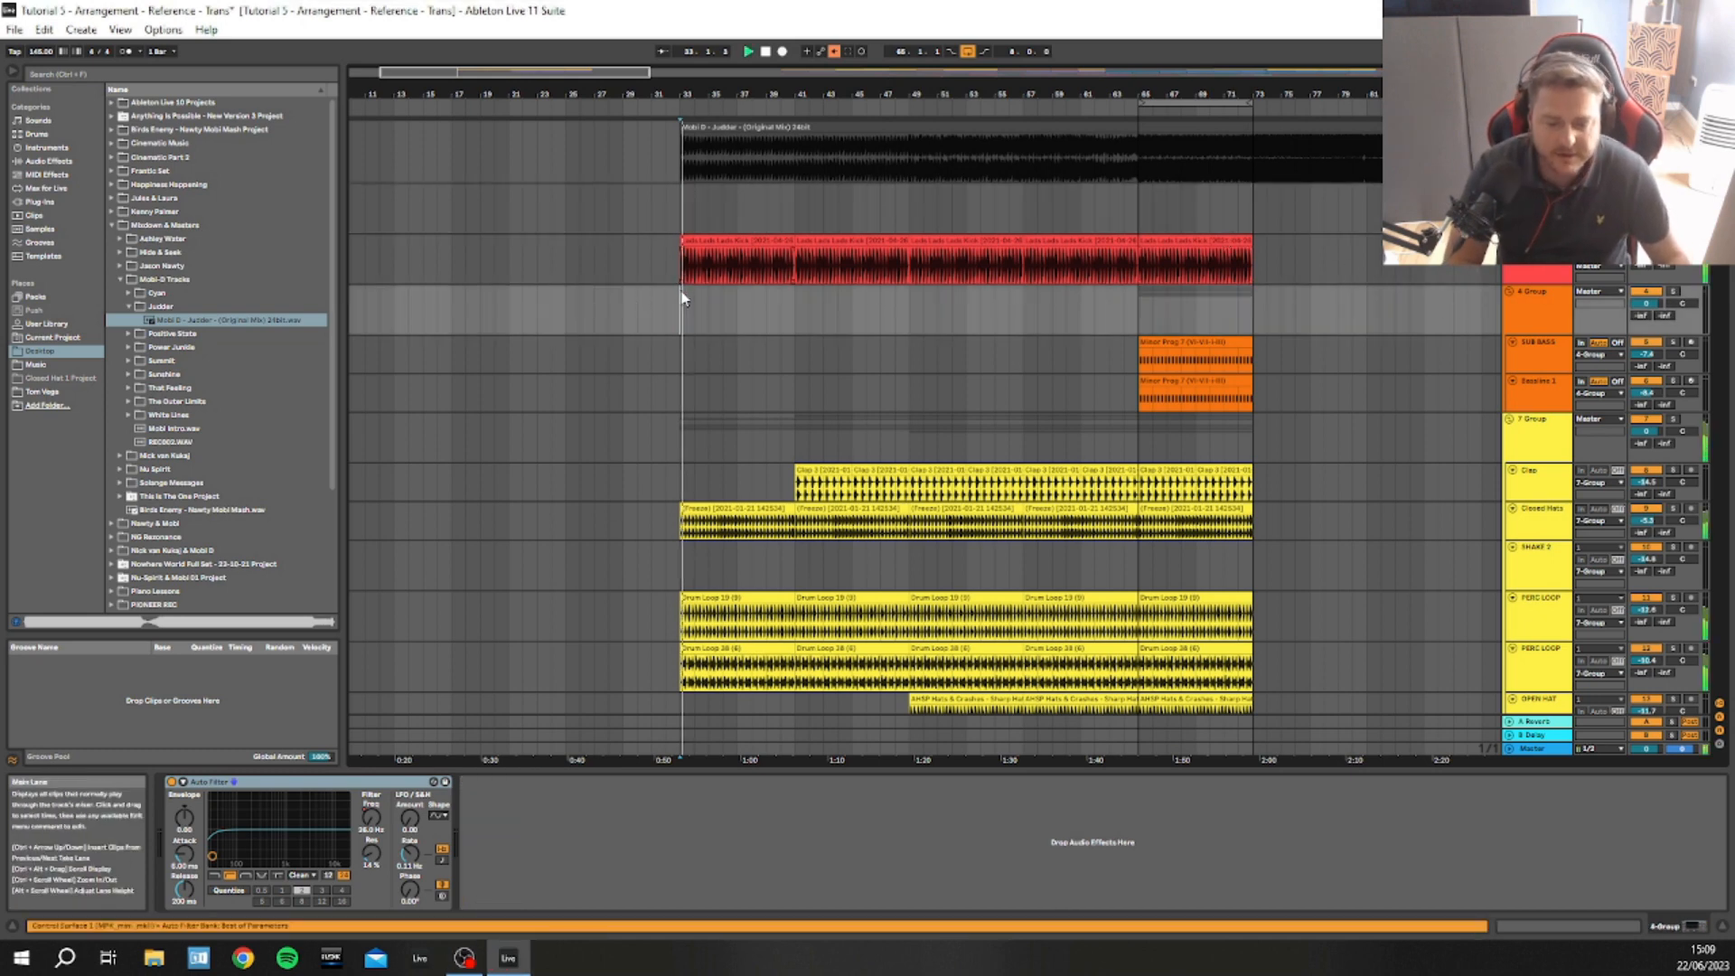
{"action": "key", "text": "space"}
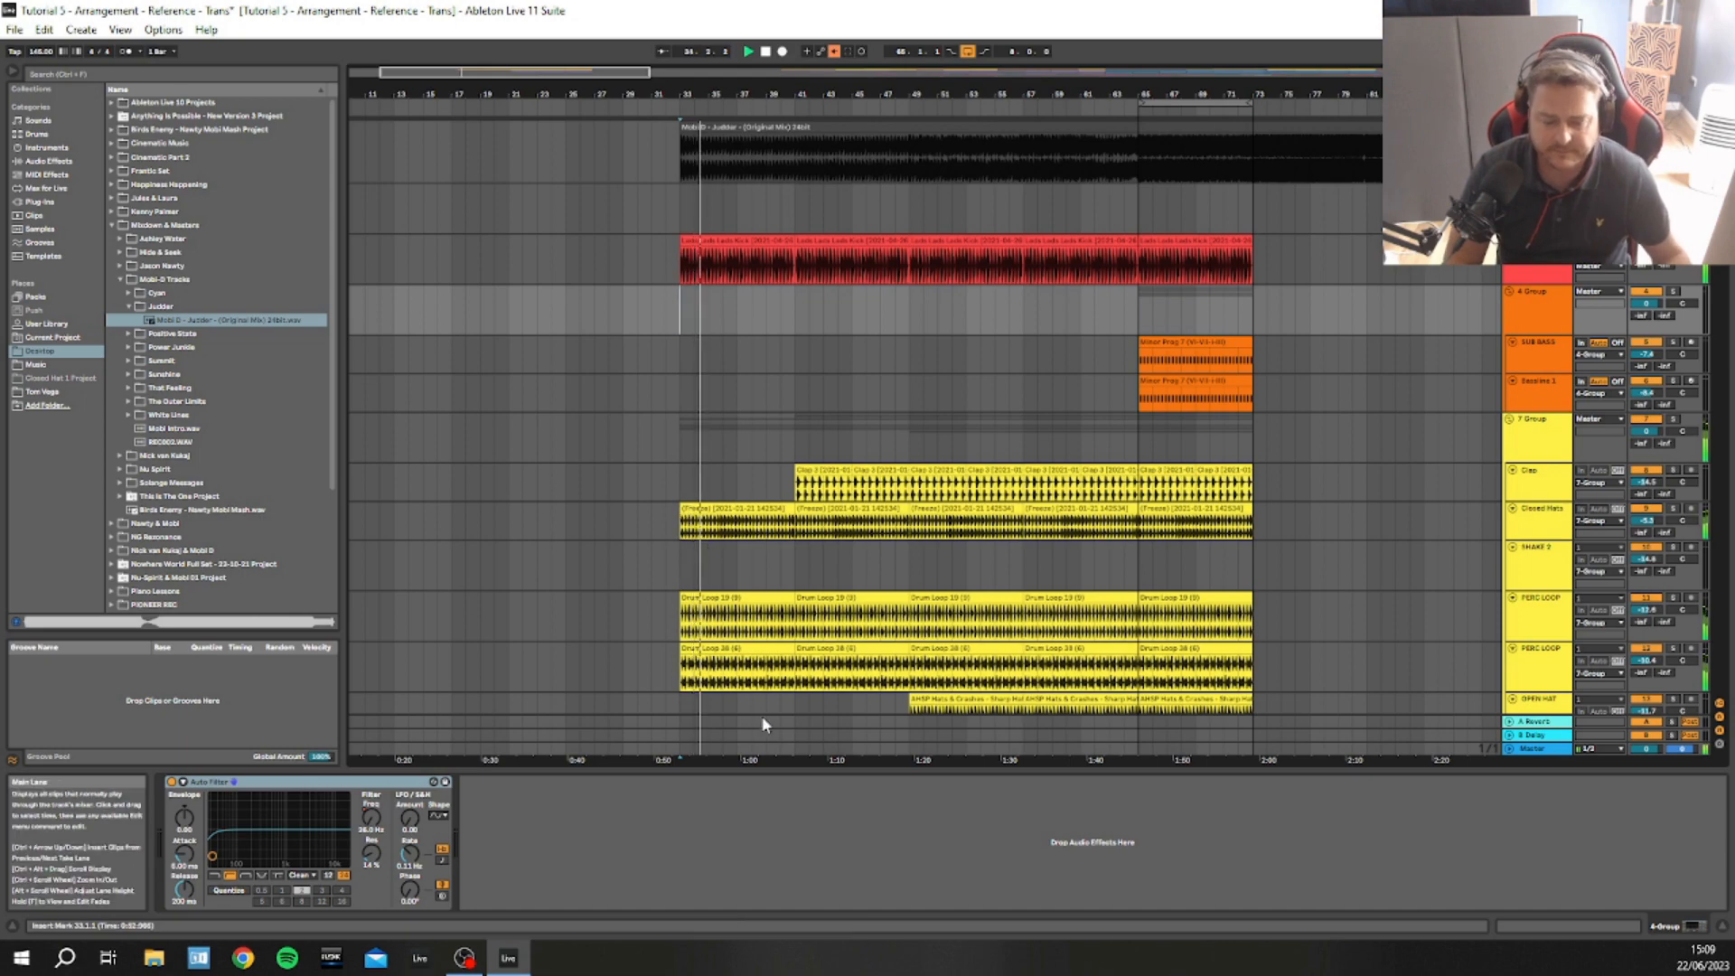
{"action": "scroll", "coordinate": [762, 716], "scroll_direction": "down", "scroll_amount": 2}
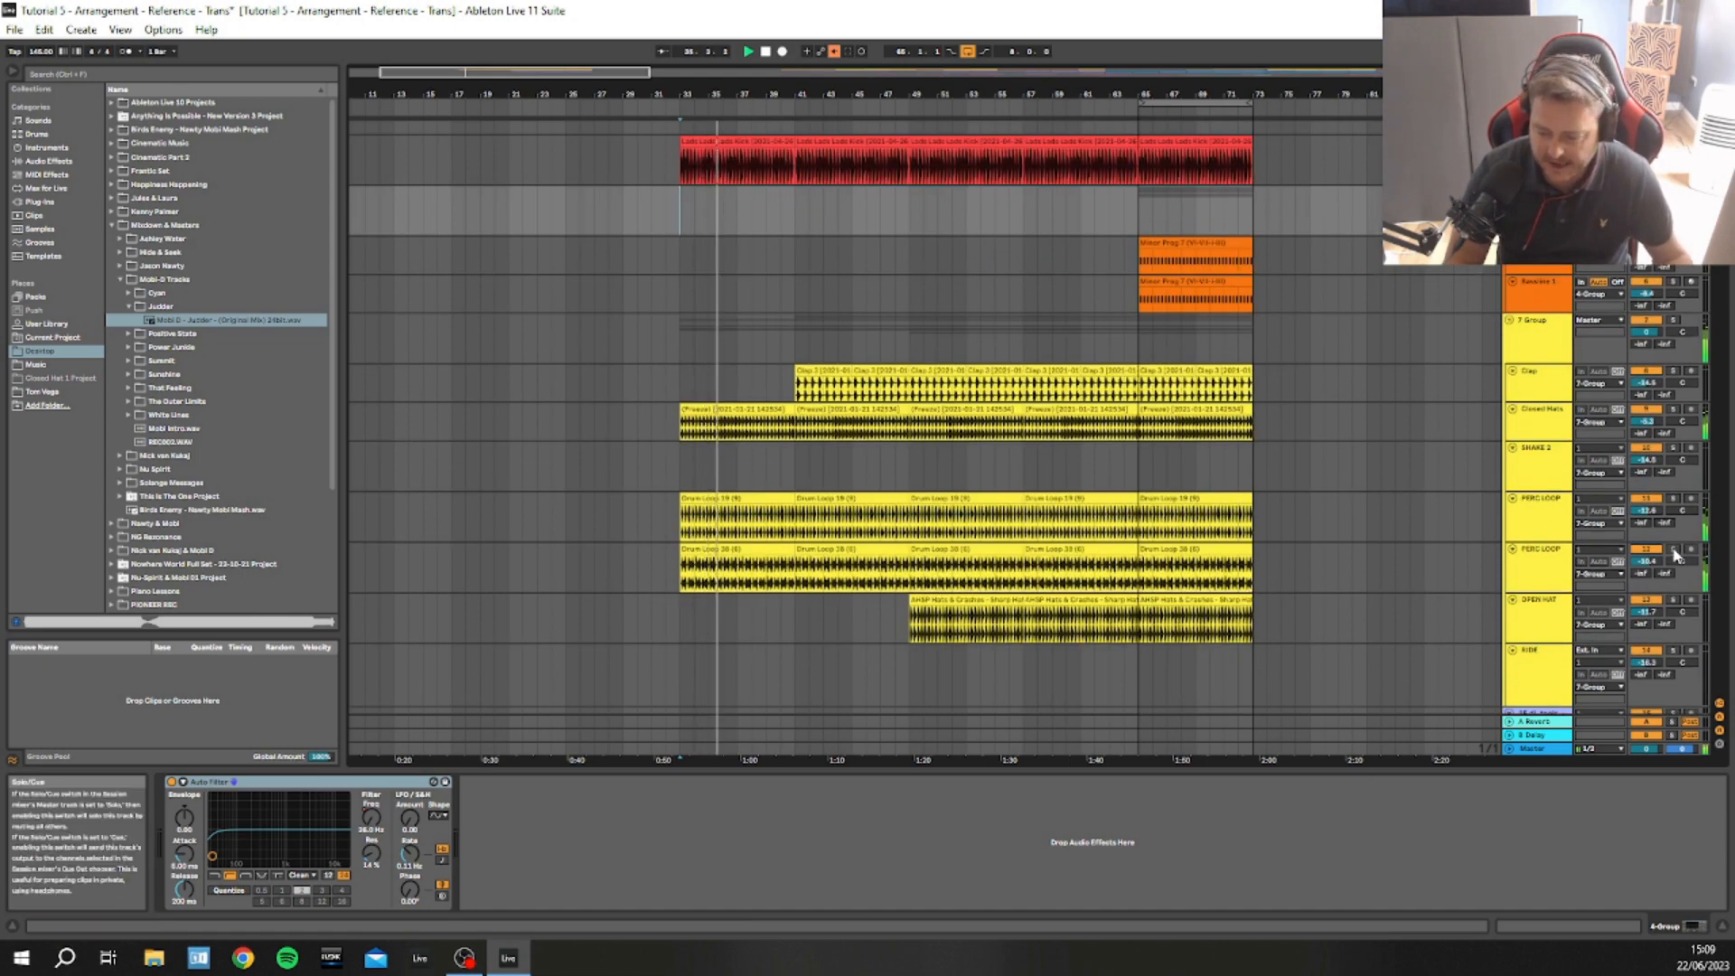
Solo the PERC LOOP track holding the Drum Loop 19 clips and delete its first clip, from bar 33 to 41
{"action": "left_click", "coordinate": [1671, 499]}
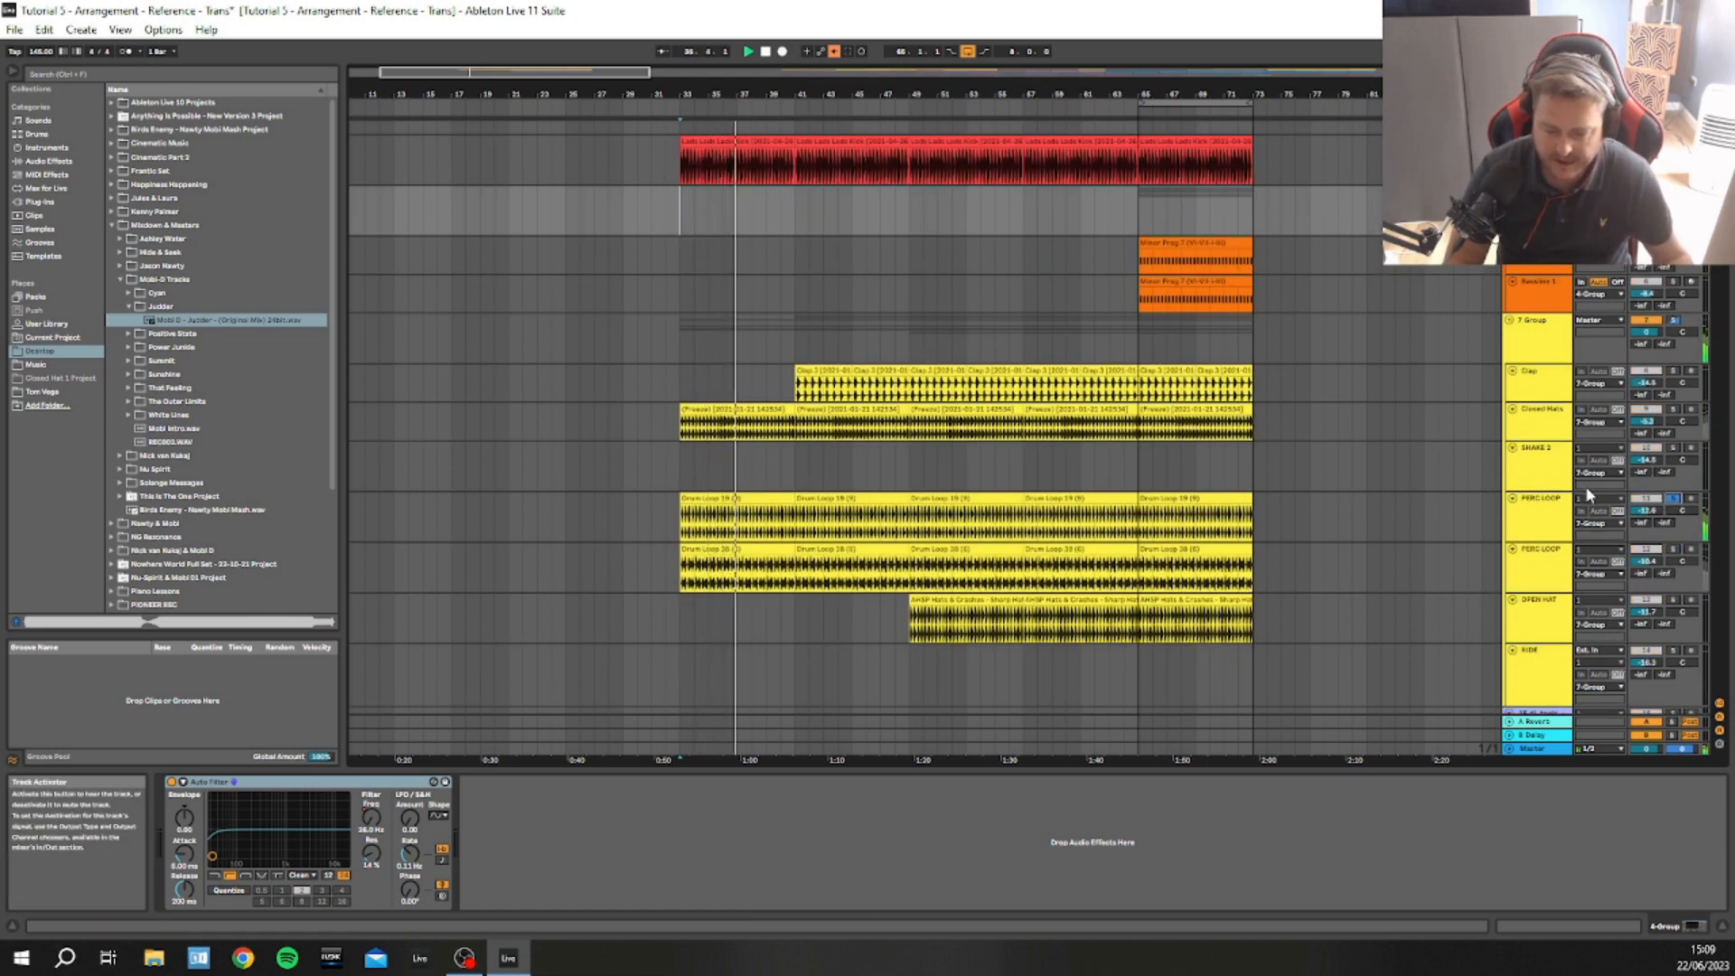
{"action": "left_click", "coordinate": [699, 502]}
{"action": "key", "text": "Delete"}
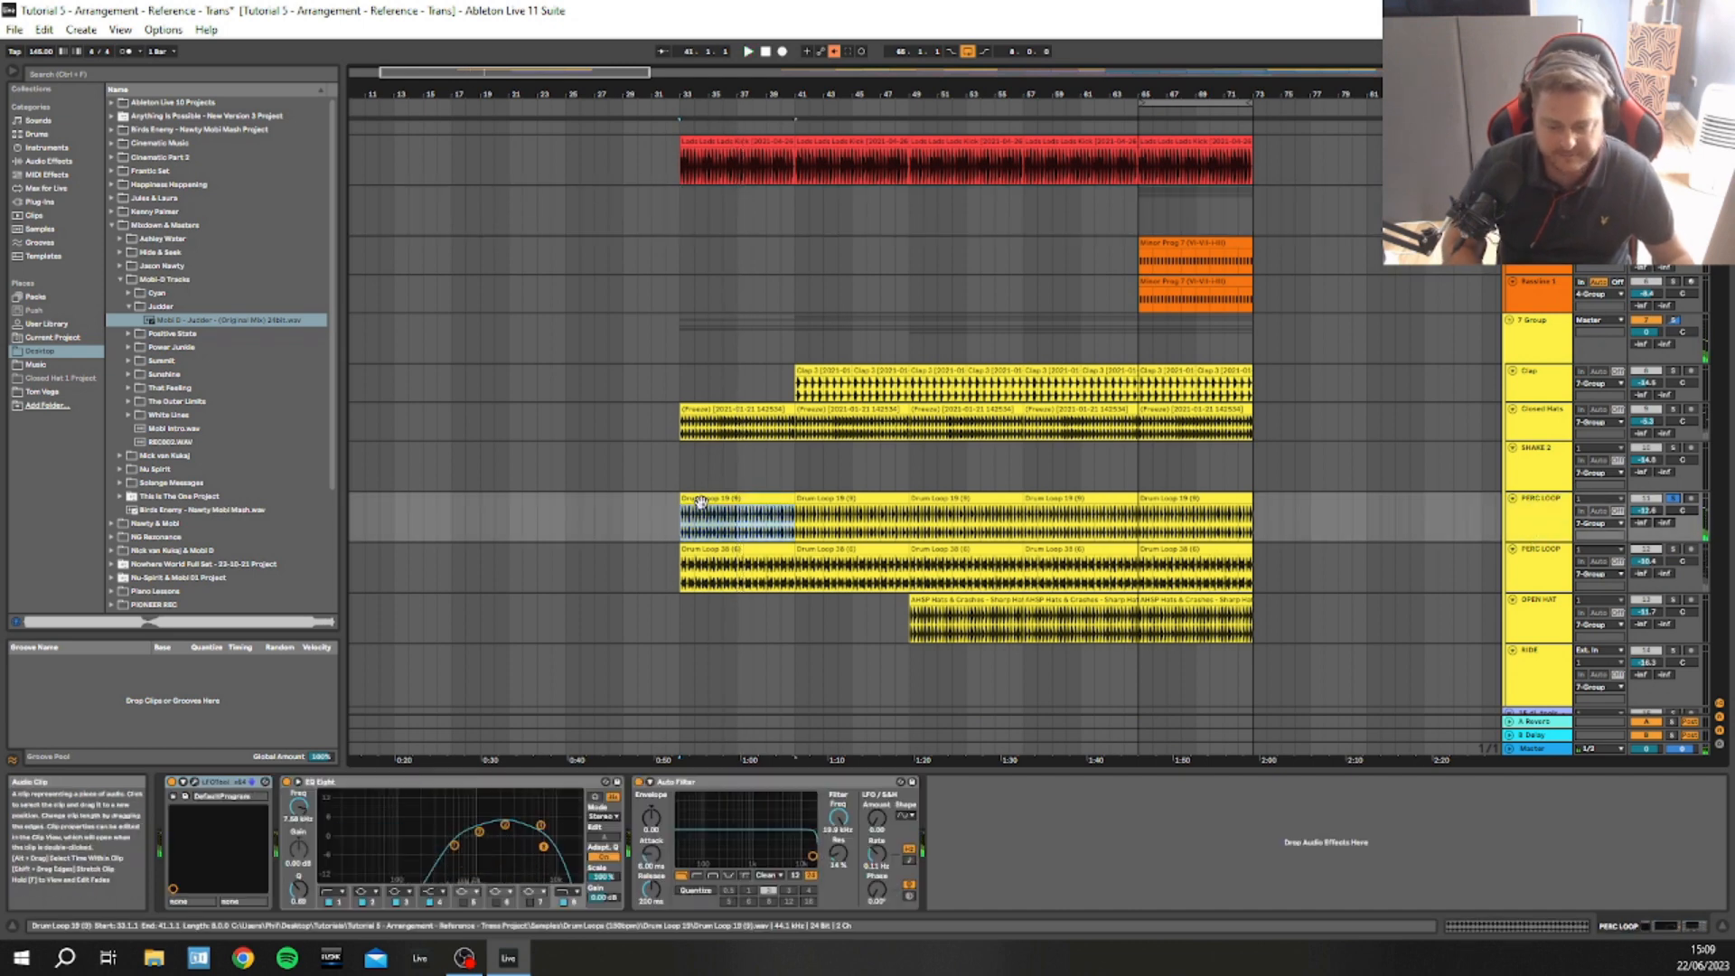
Play from bar 33, auditioning the Closed Hats and the remaining PERC LOOP with solo, and finish with their solos off
{"action": "left_click", "coordinate": [678, 289]}
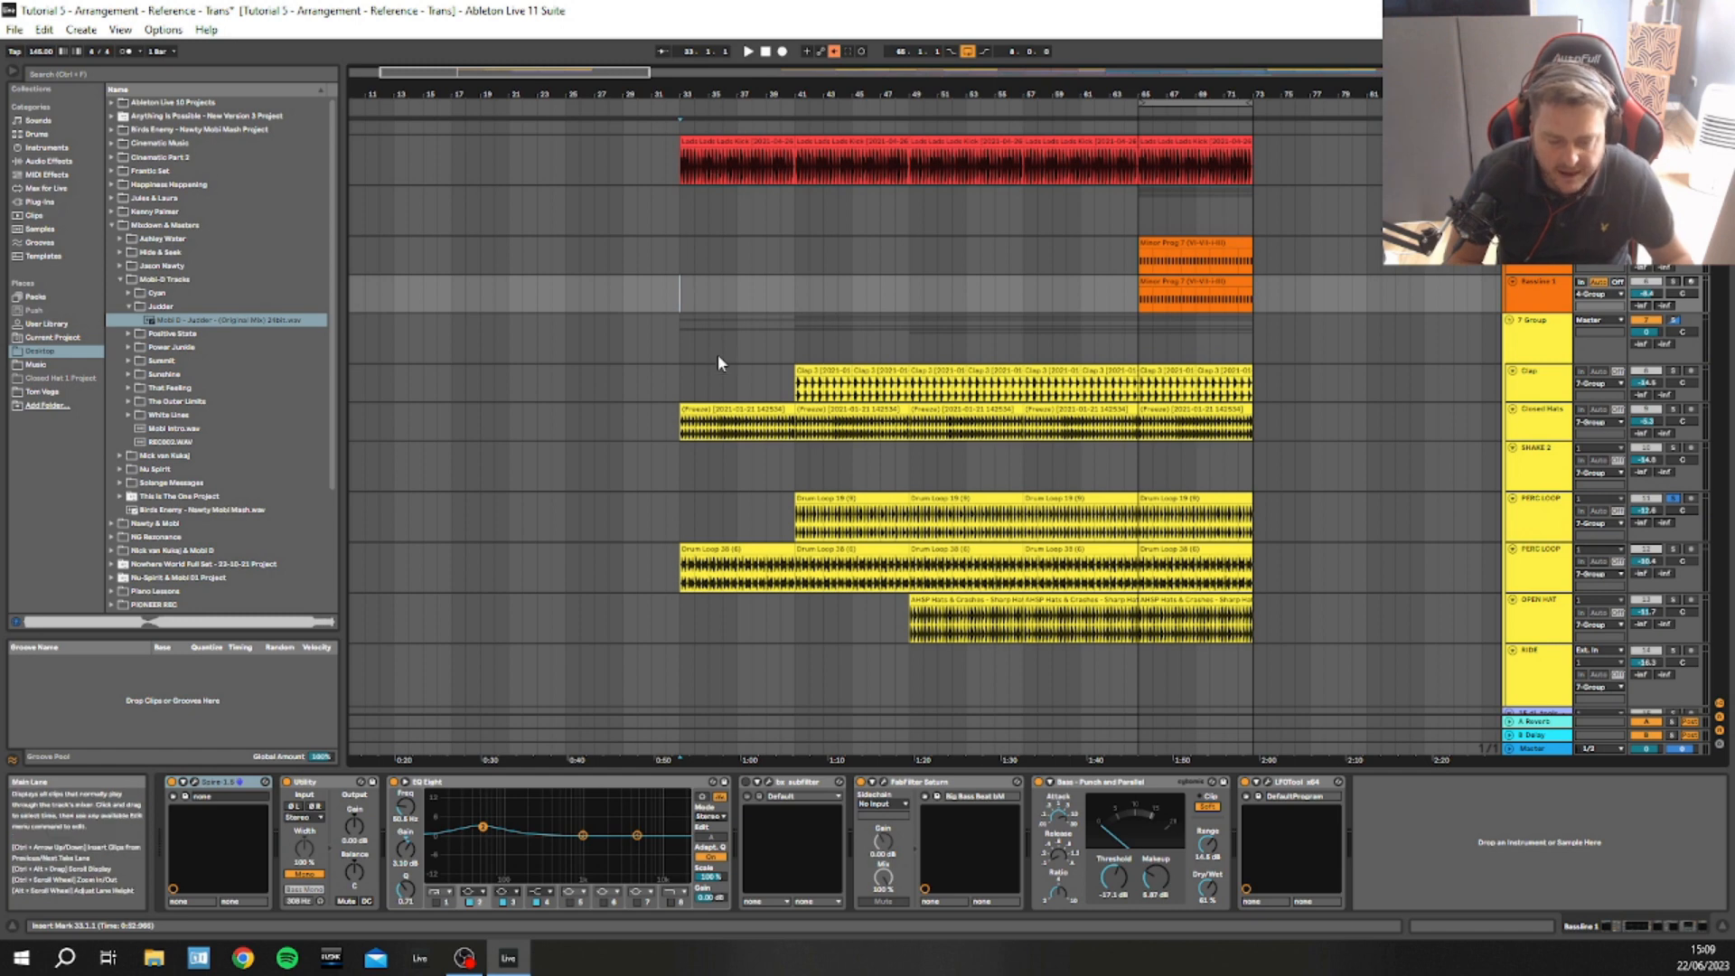
{"action": "left_click", "coordinate": [1672, 410]}
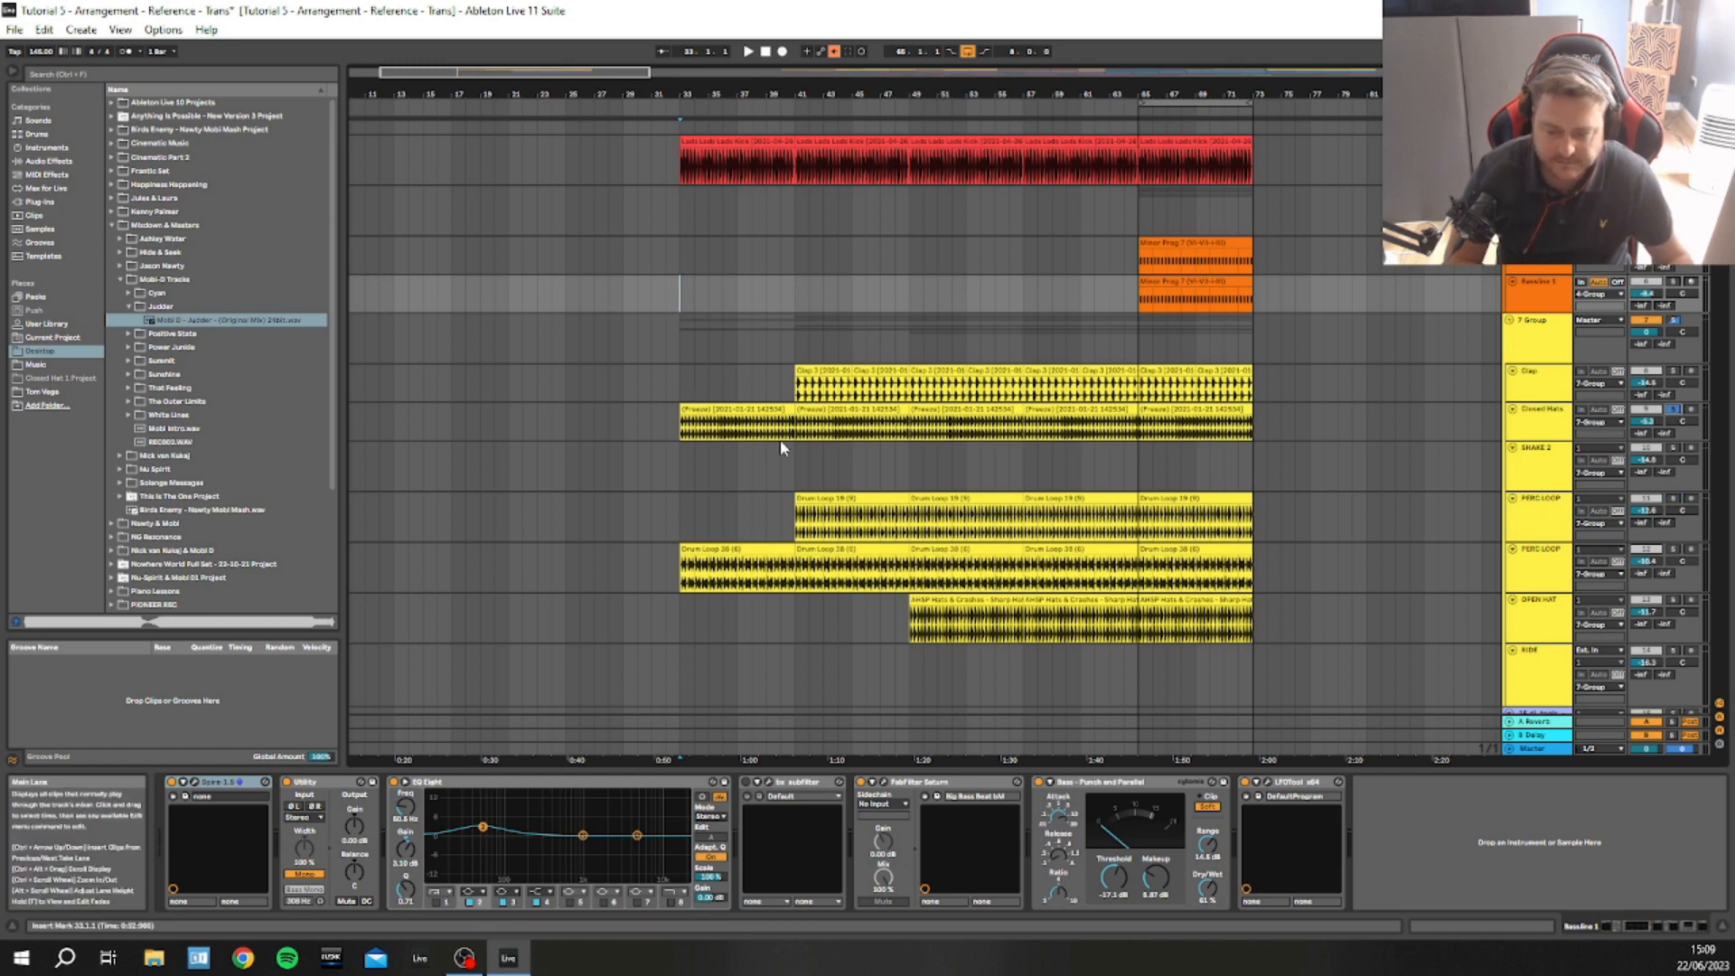
{"action": "left_click", "coordinate": [1673, 549]}
{"action": "key", "text": "space"}
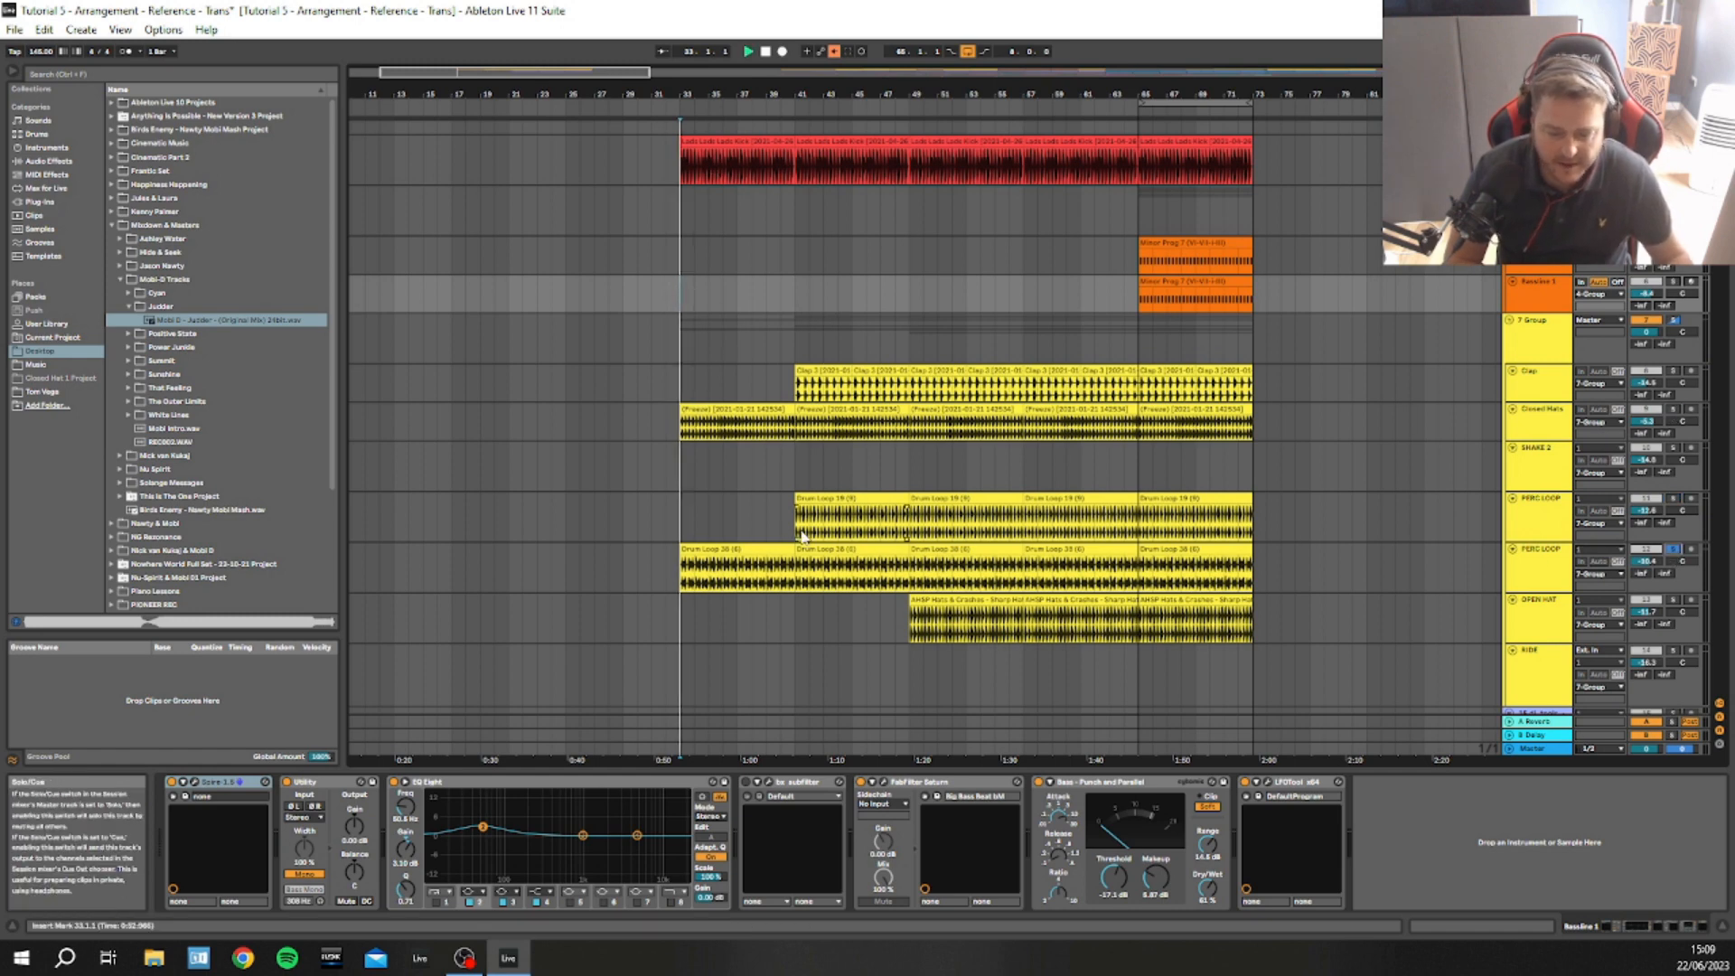
{"action": "left_click", "coordinate": [1673, 550]}
{"action": "key", "text": "space"}
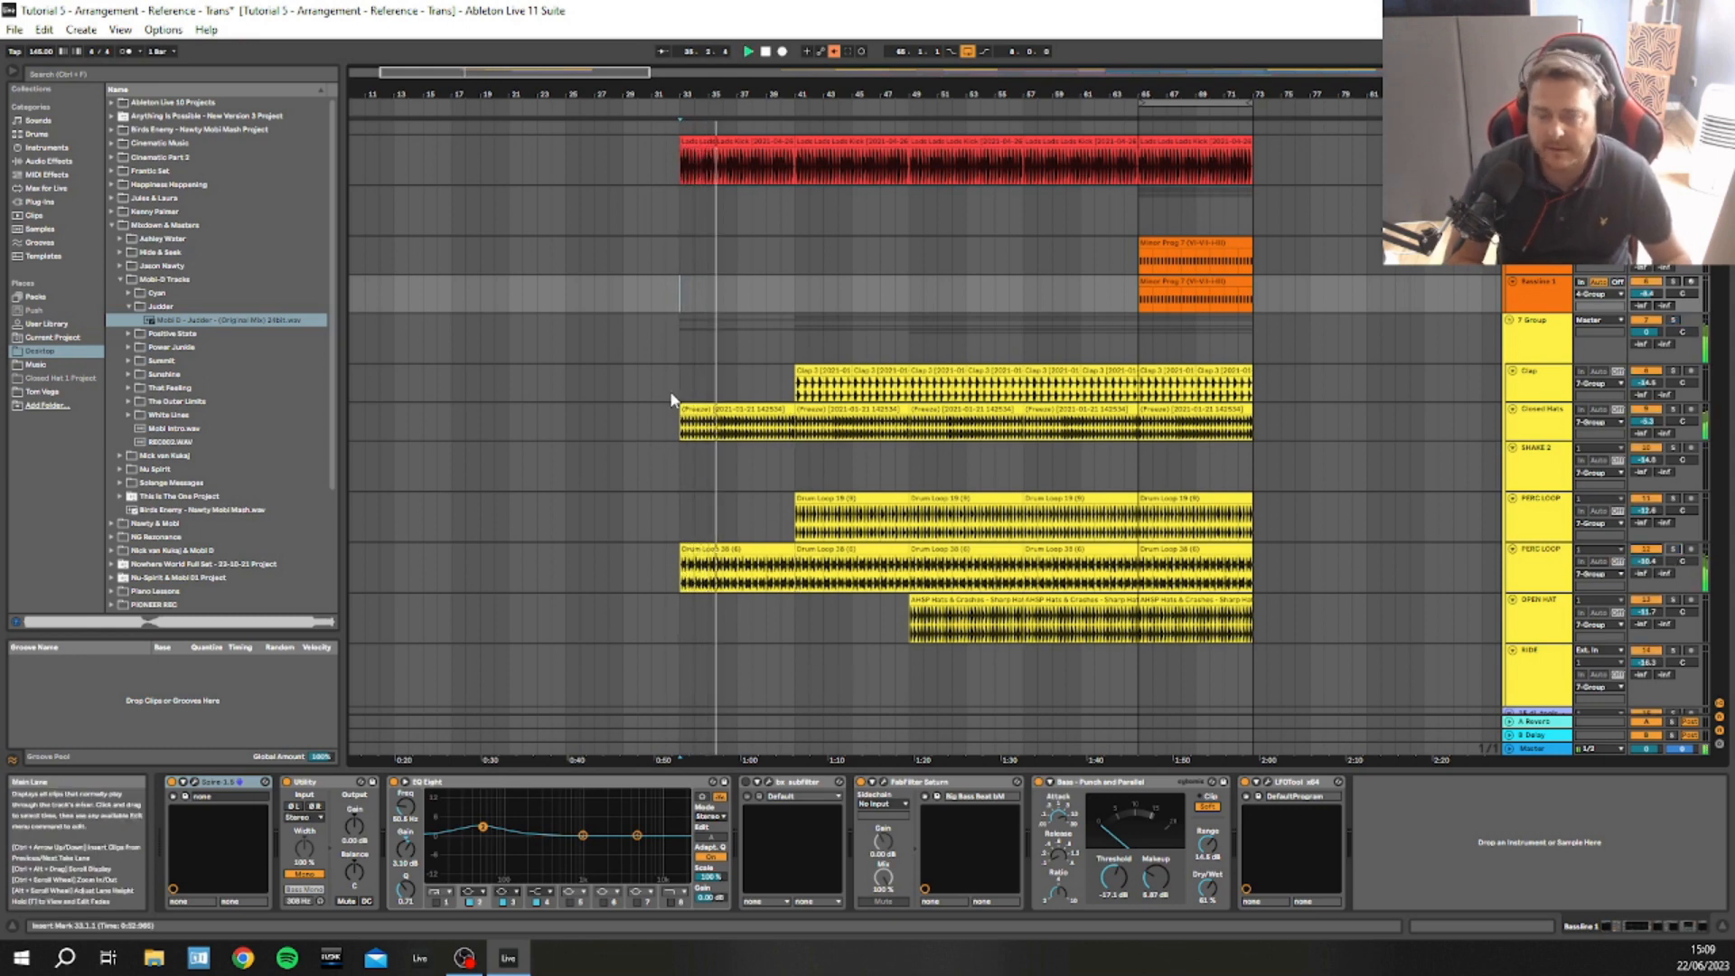
Solo the reference track and play it from bar 40 through bar 49 to hear which elements enter
{"action": "scroll", "coordinate": [904, 434], "scroll_direction": "up", "scroll_amount": 2}
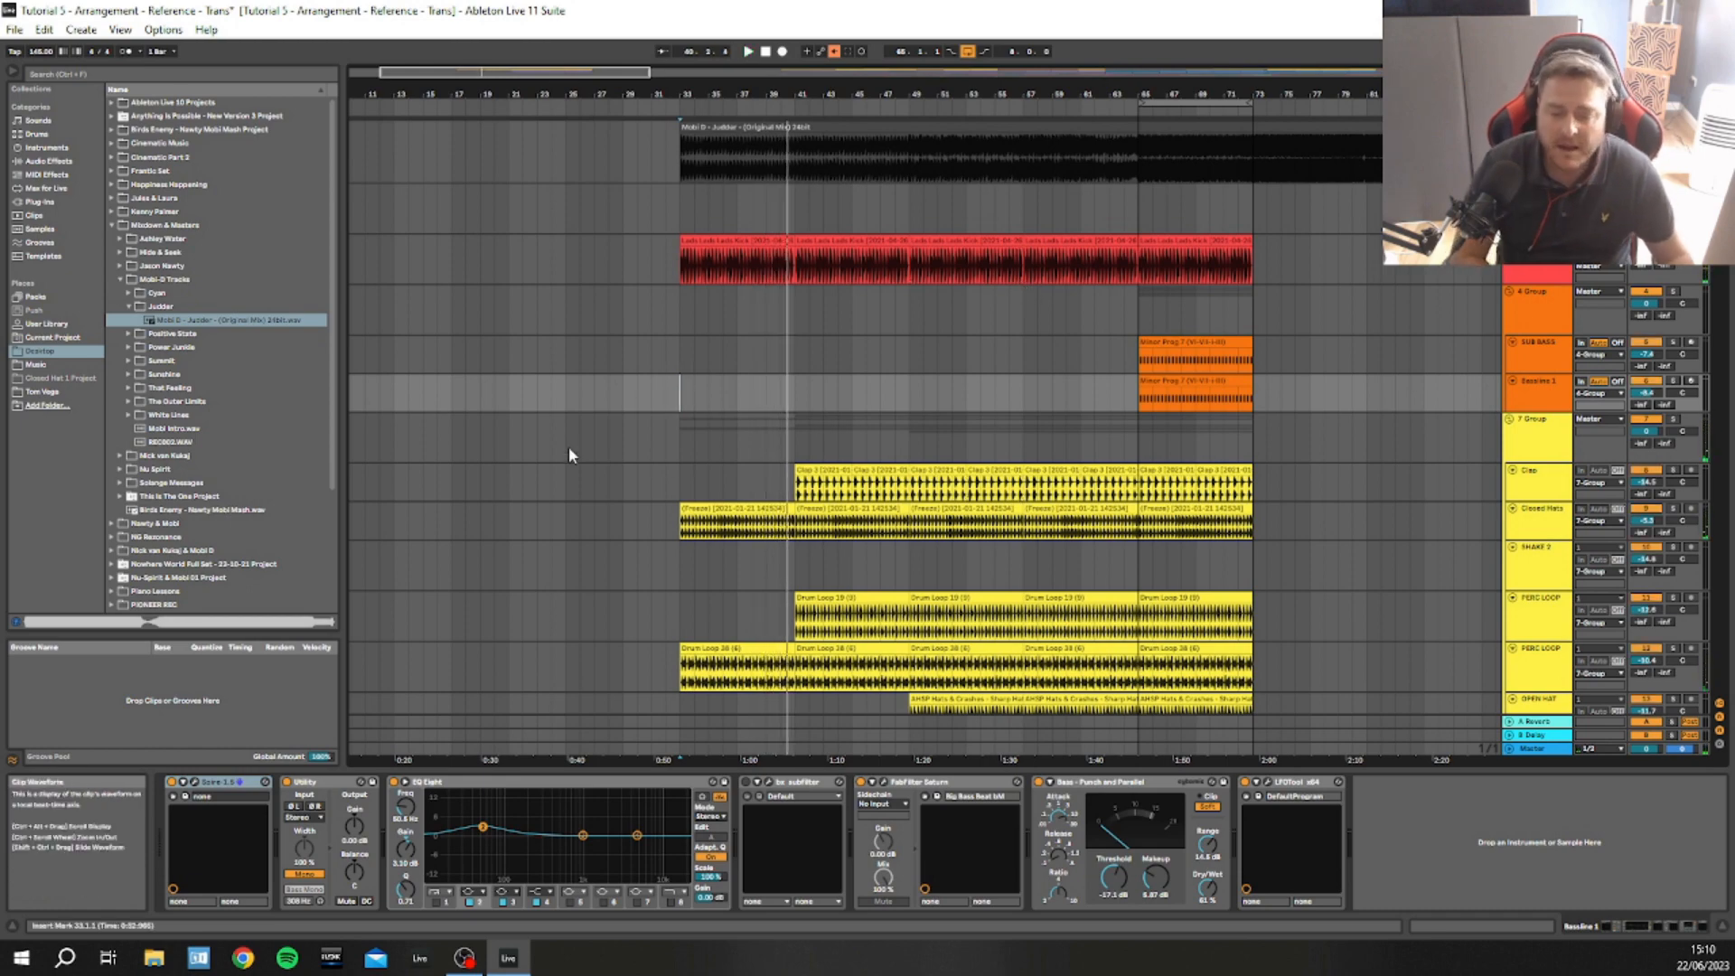
{"action": "scroll", "coordinate": [729, 335], "scroll_direction": "down", "scroll_amount": 3}
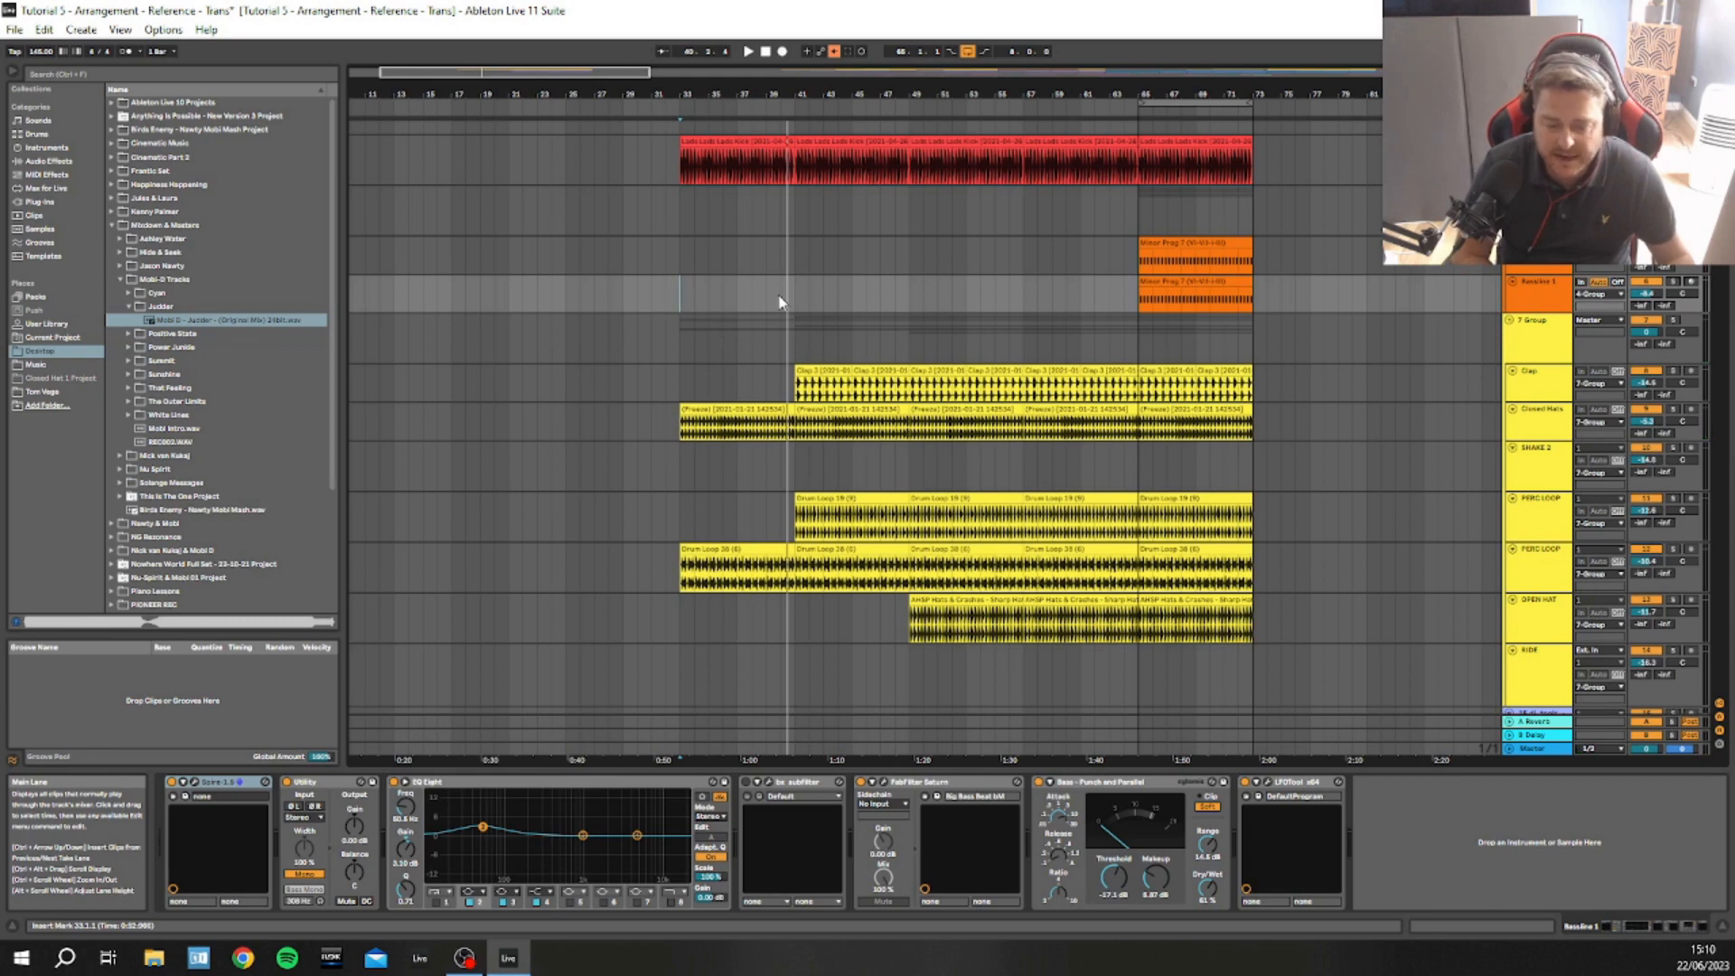
{"action": "scroll", "coordinate": [786, 165], "scroll_direction": "up", "scroll_amount": 3}
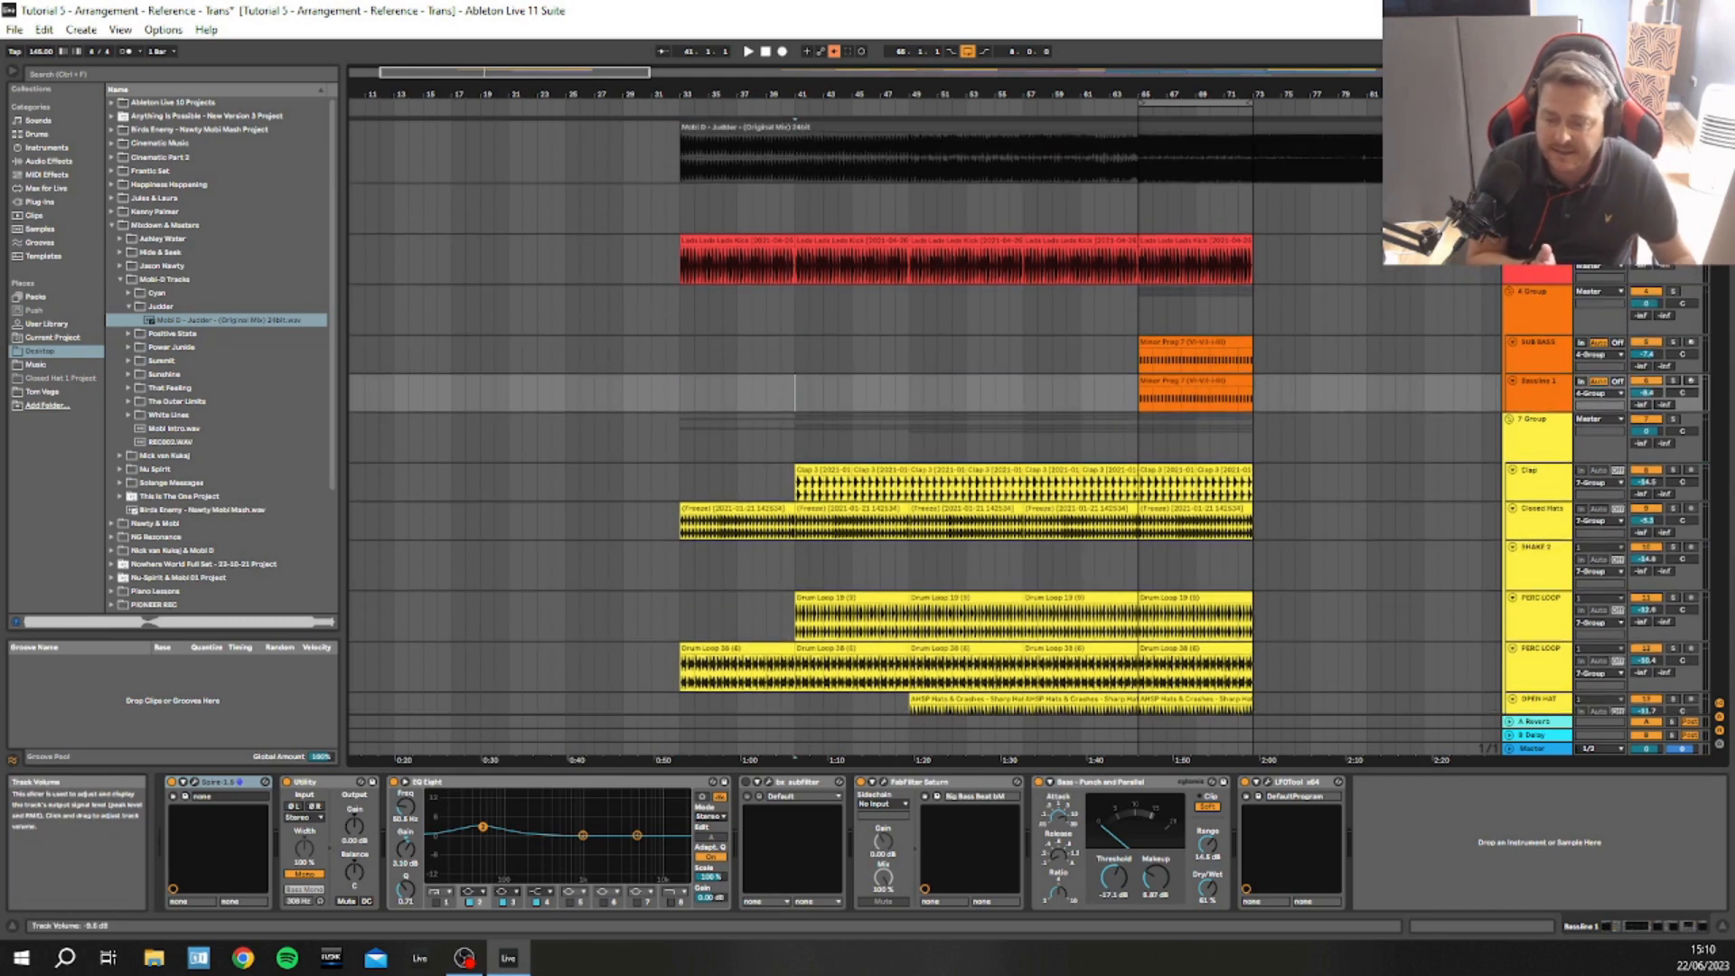
{"action": "left_click", "coordinate": [782, 155]}
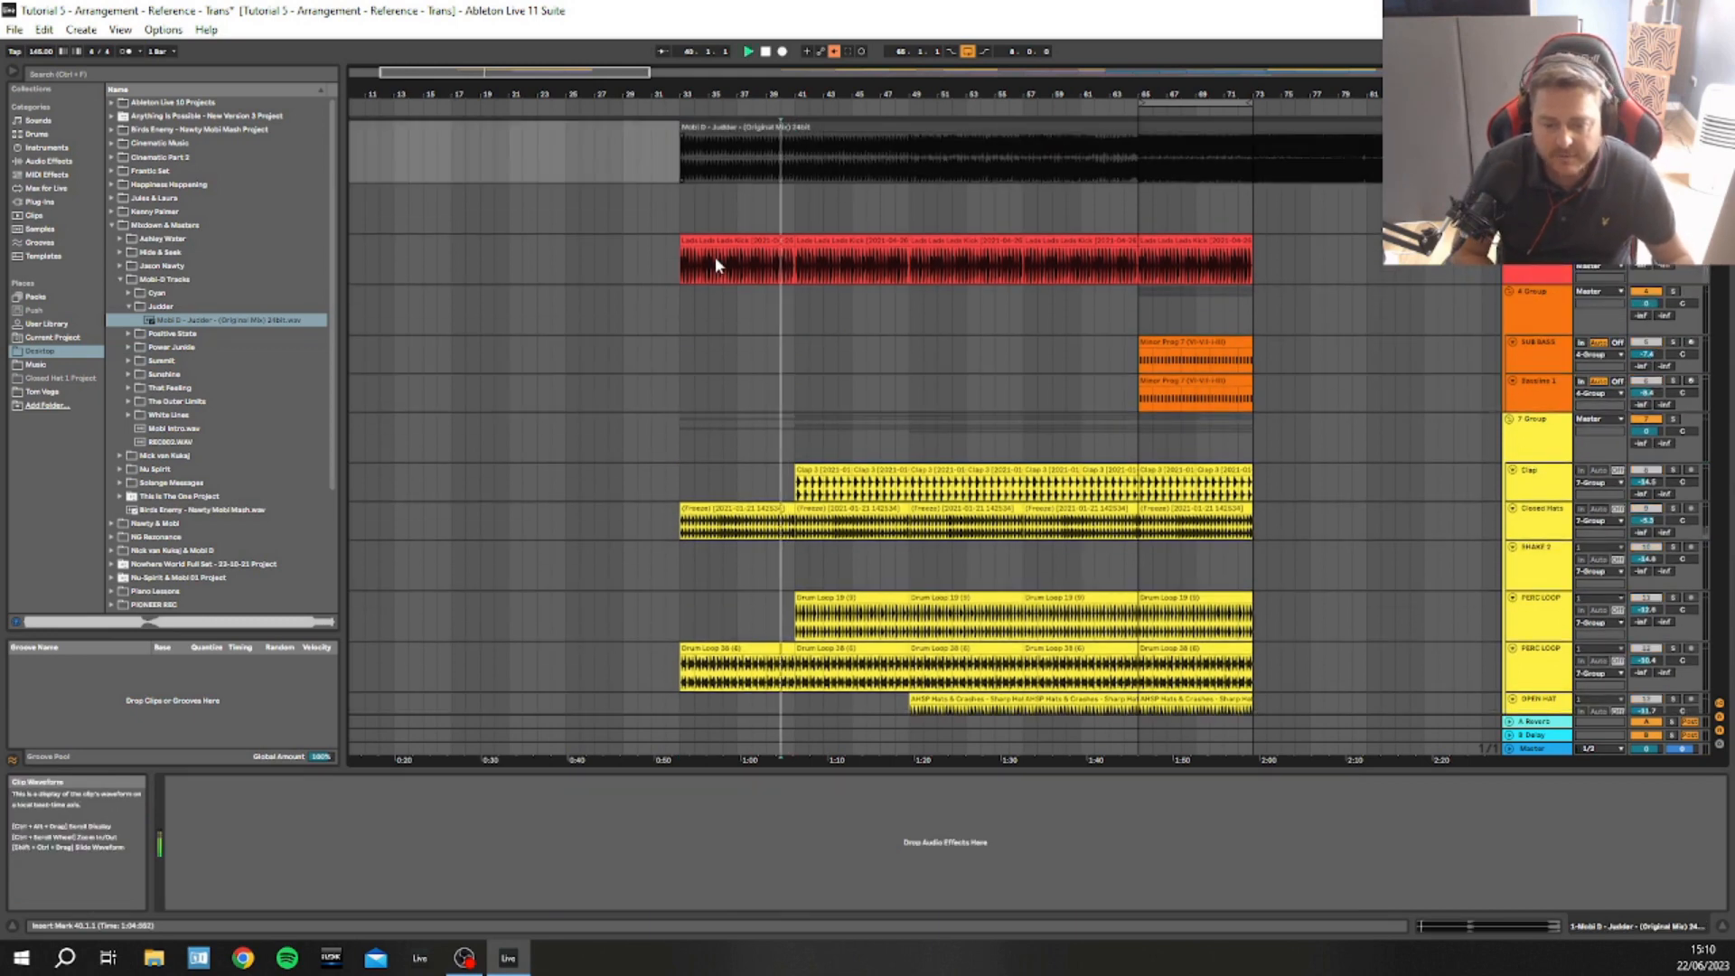
{"action": "key", "text": "space"}
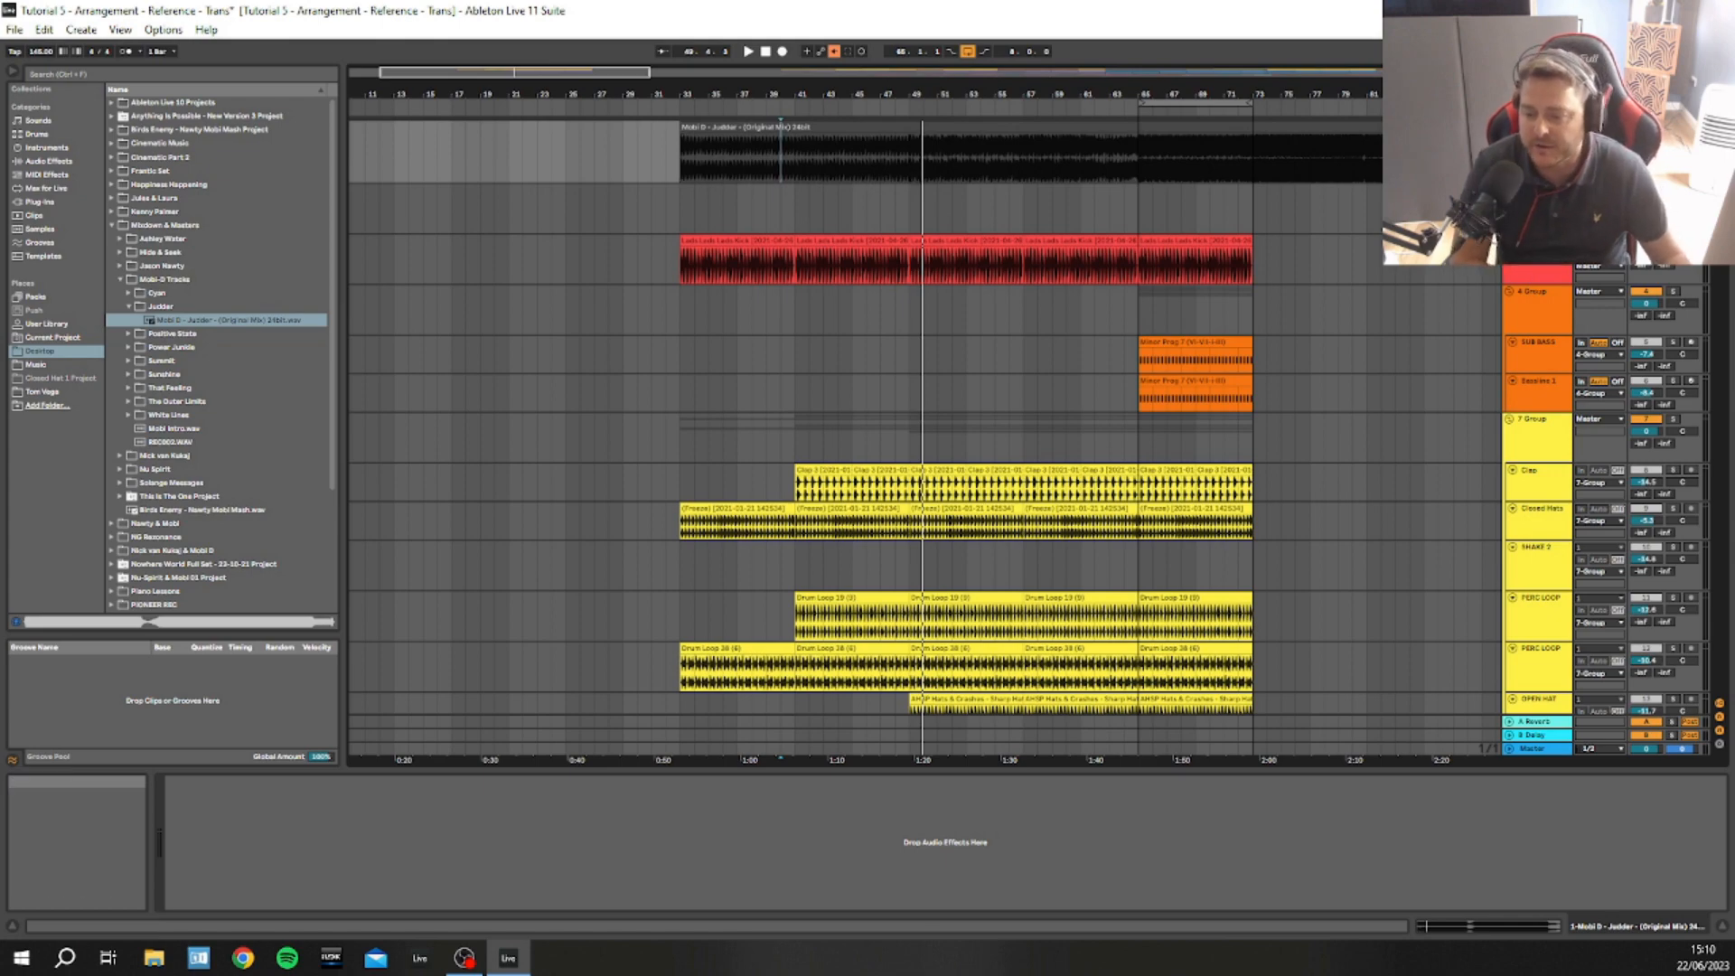
Delete the Clap clips from bar 41 to bar 49
{"action": "mouse_move", "coordinate": [1721, 161]}
{"action": "left_mouse_down"}
{"action": "mouse_move", "coordinate": [1723, 351]}
{"action": "mouse_move", "coordinate": [1722, 176]}
{"action": "left_mouse_up"}
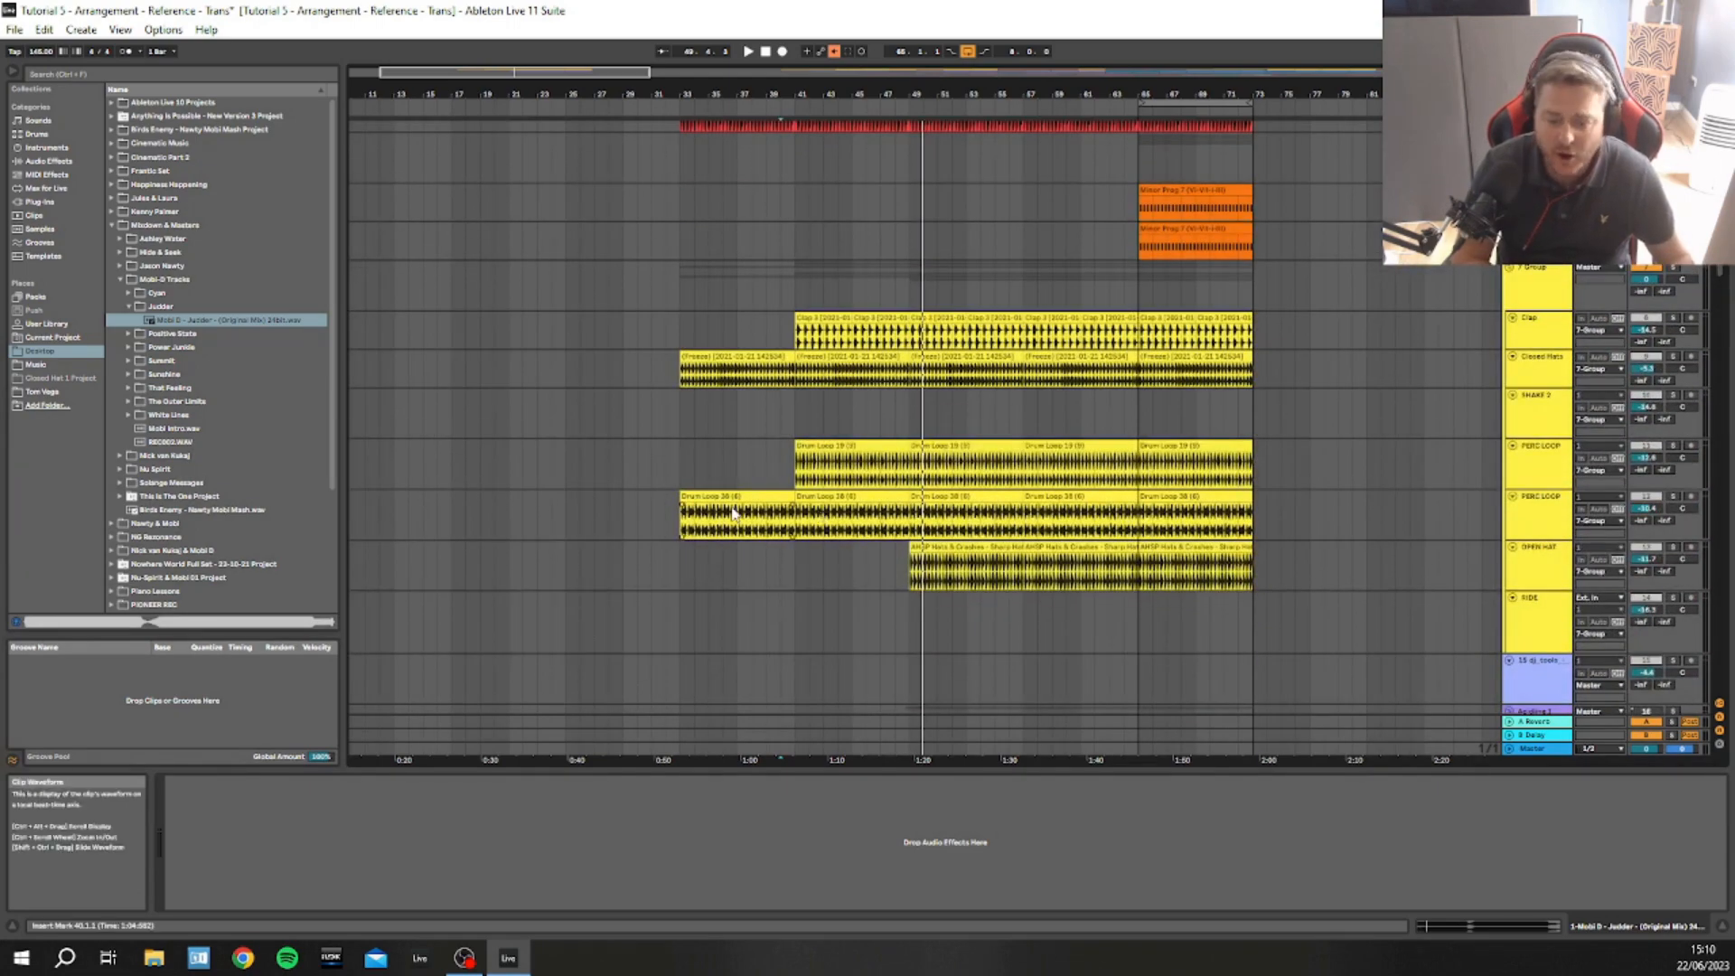
{"action": "left_click", "coordinate": [820, 447]}
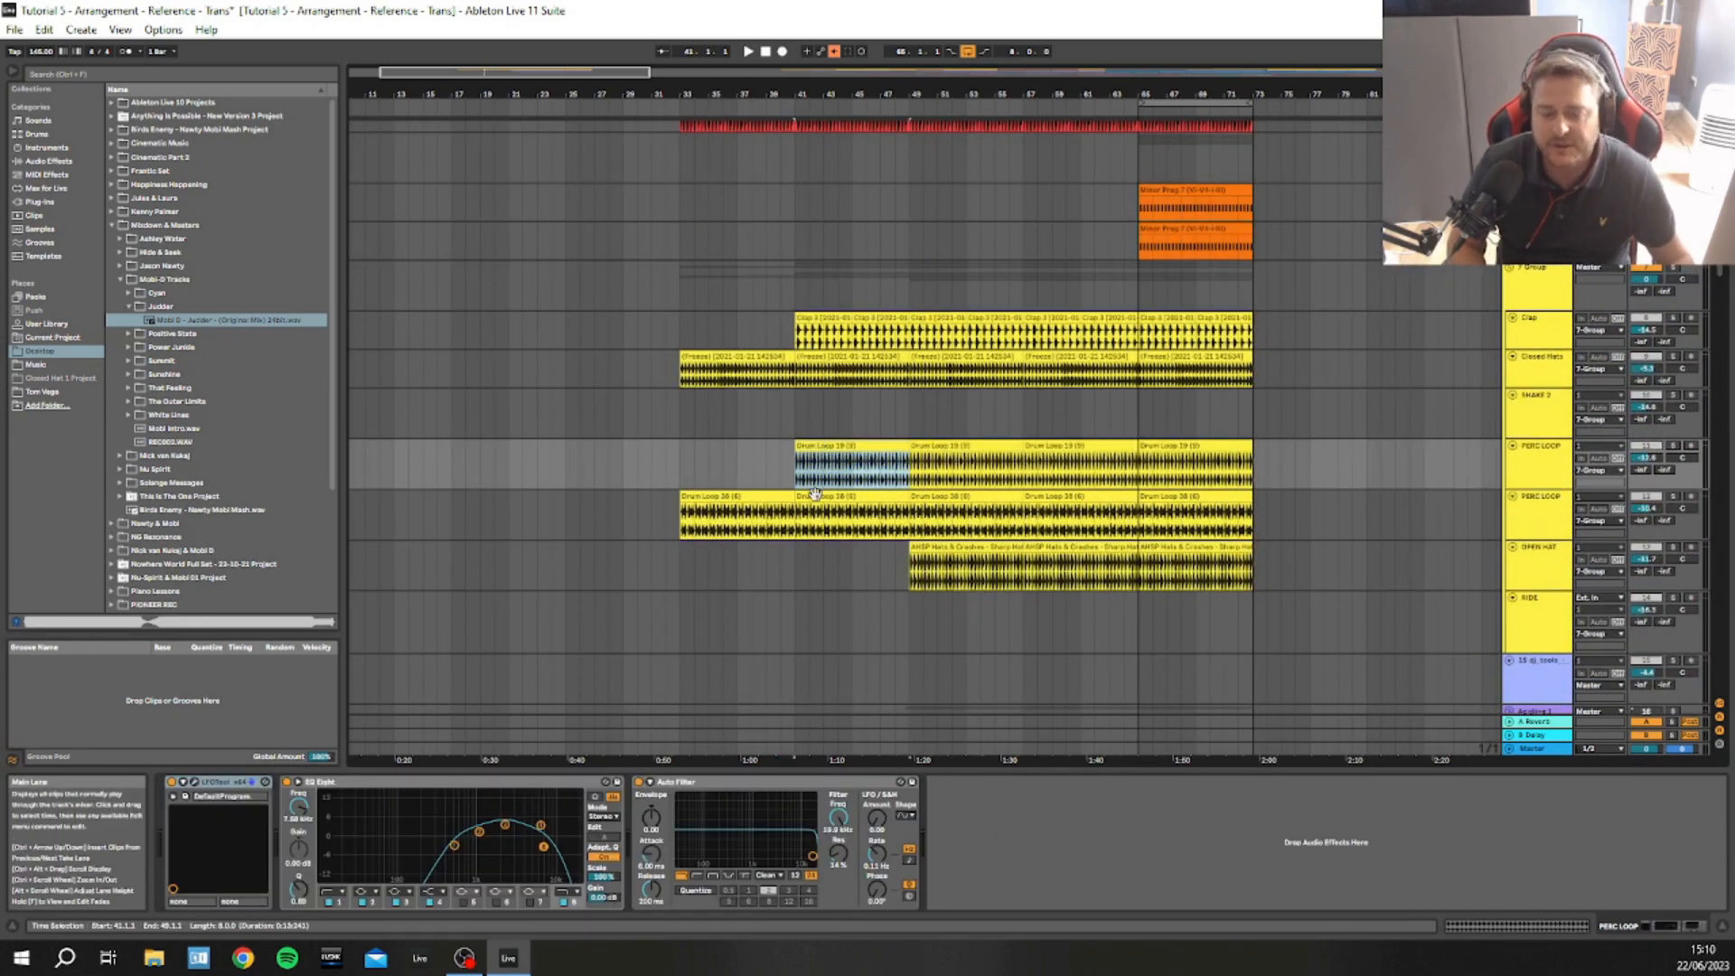
{"action": "left_click", "coordinate": [827, 332]}
{"action": "key", "text": "Delete"}
{"action": "left_click", "coordinate": [899, 332]}
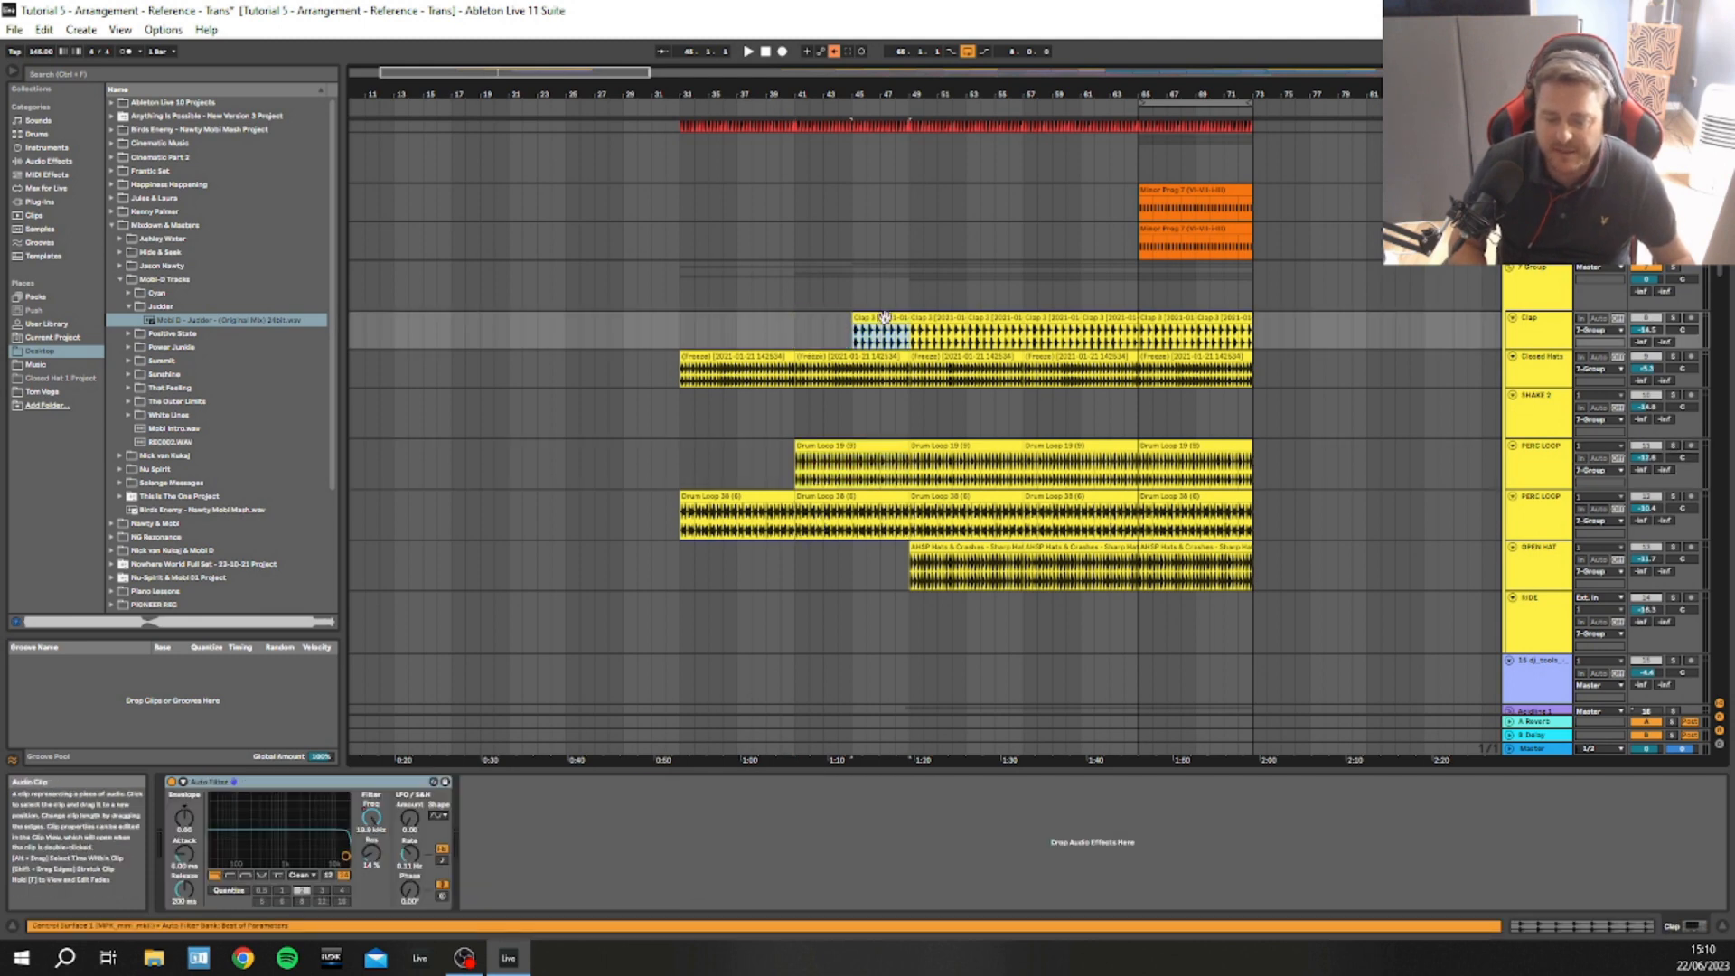
{"action": "key", "text": "Delete"}
Move the OPEN HAT track directly below the Closed Hats track
{"action": "left_click", "coordinate": [821, 447]}
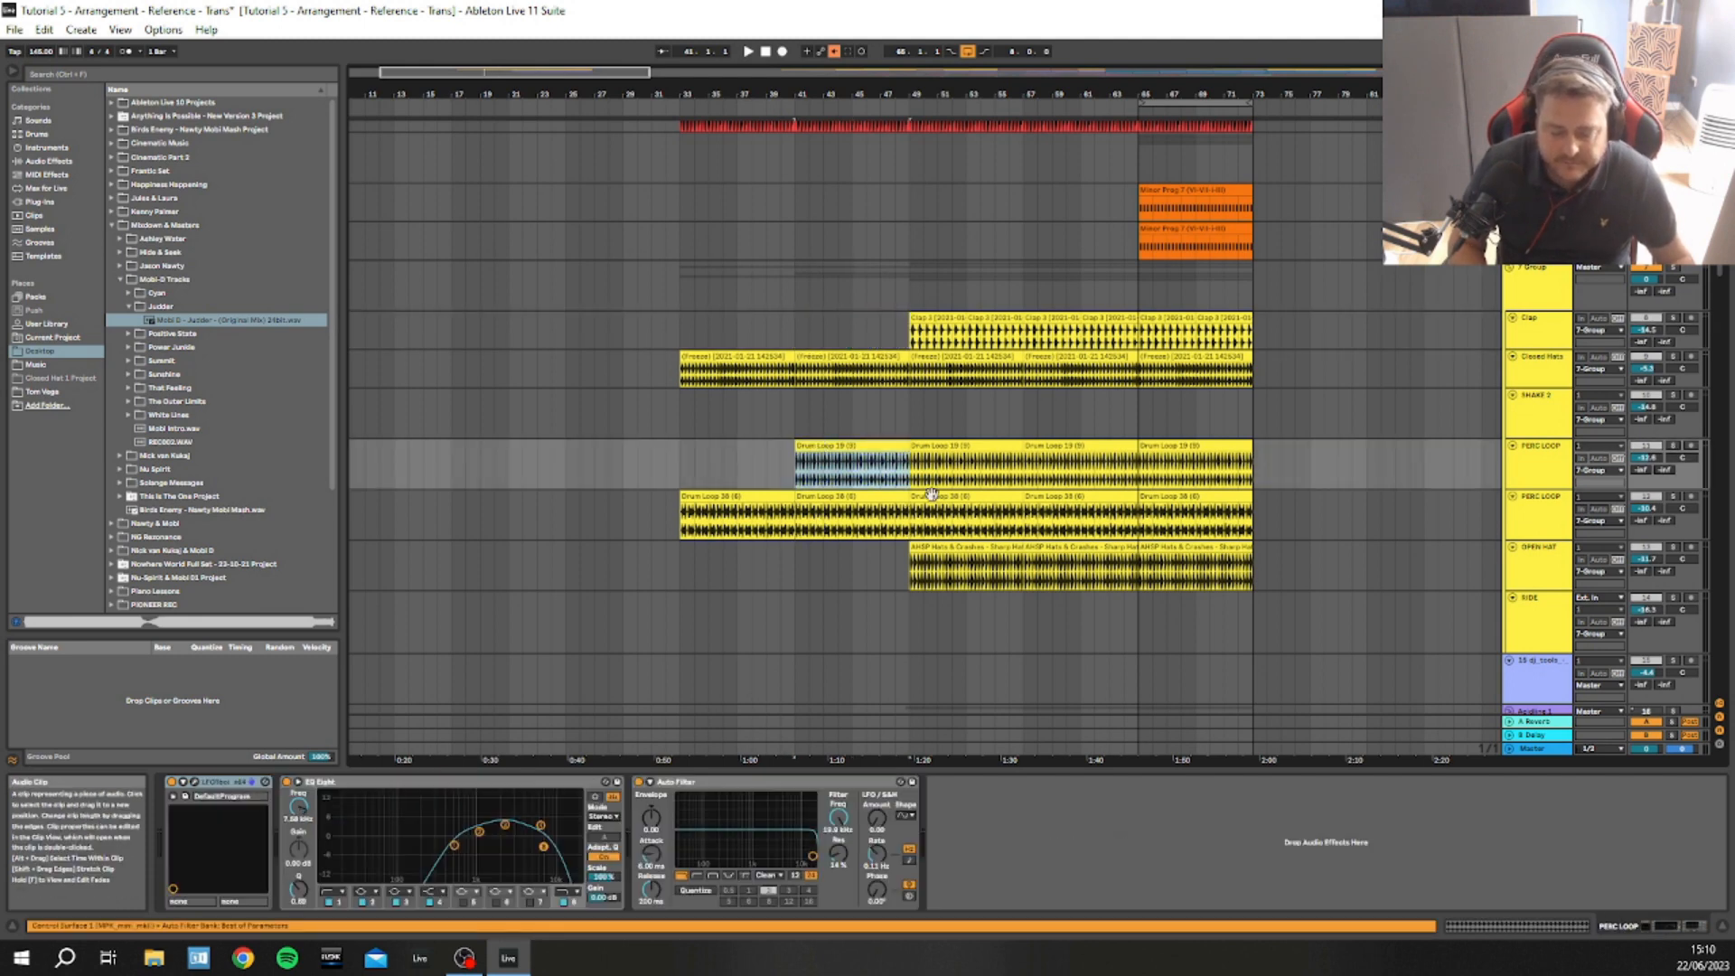
{"action": "left_click", "coordinate": [936, 551]}
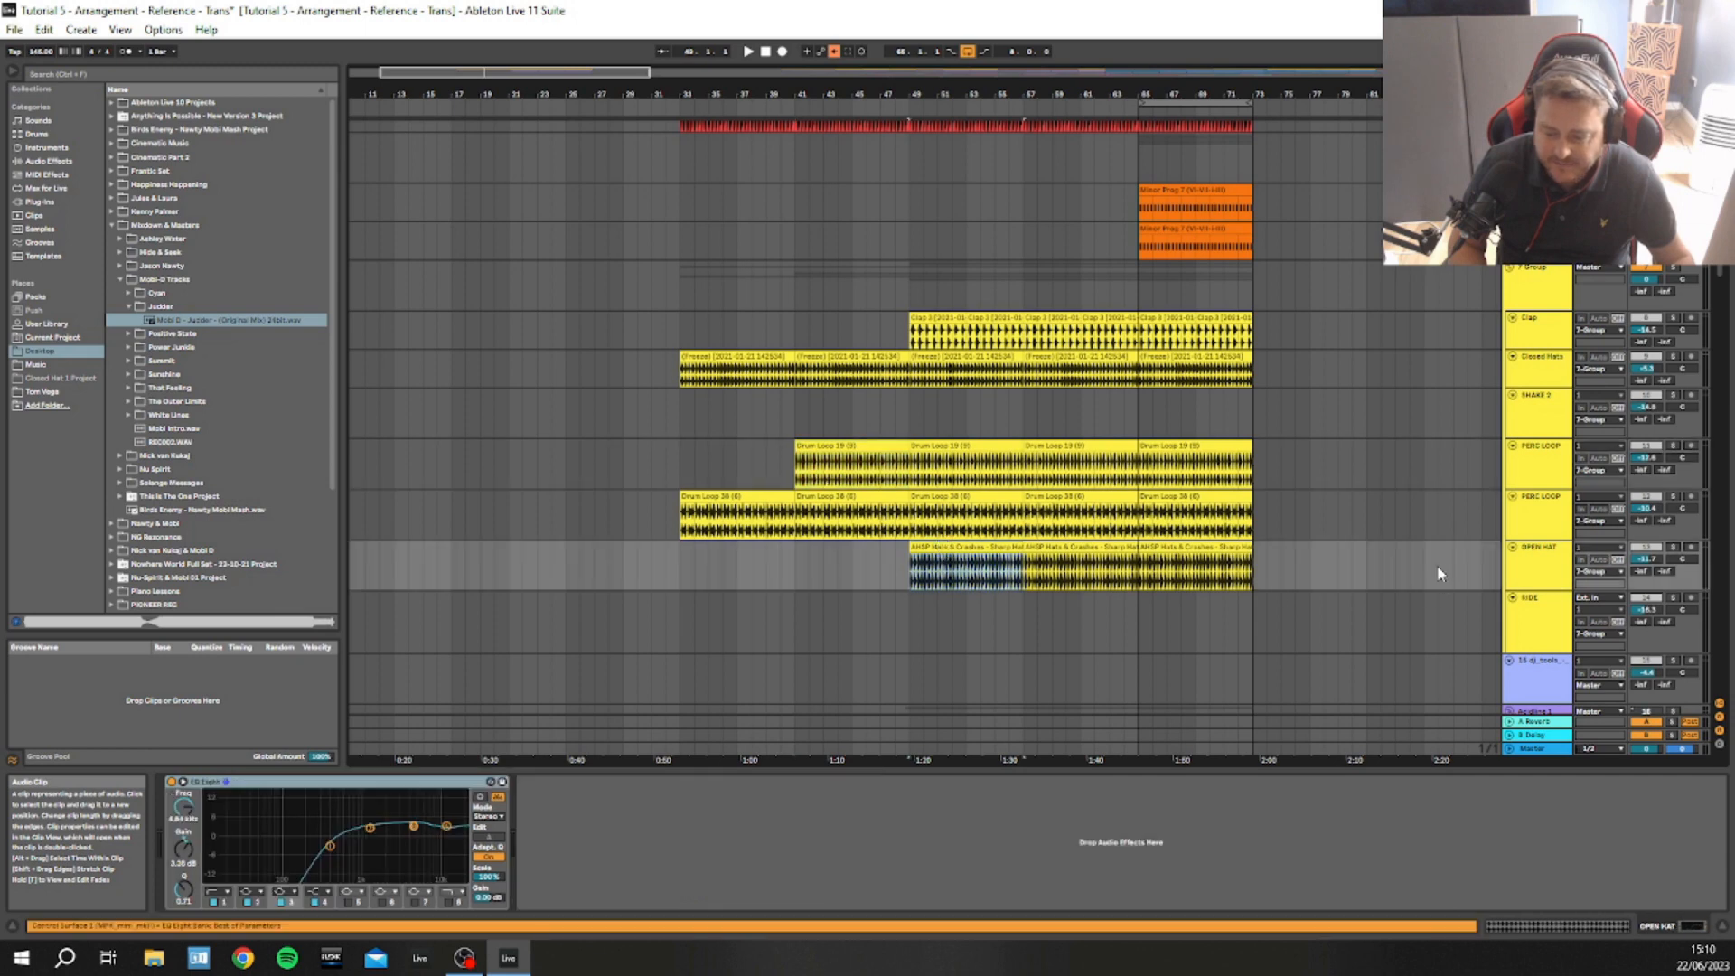
{"action": "left_click", "coordinate": [1541, 359]}
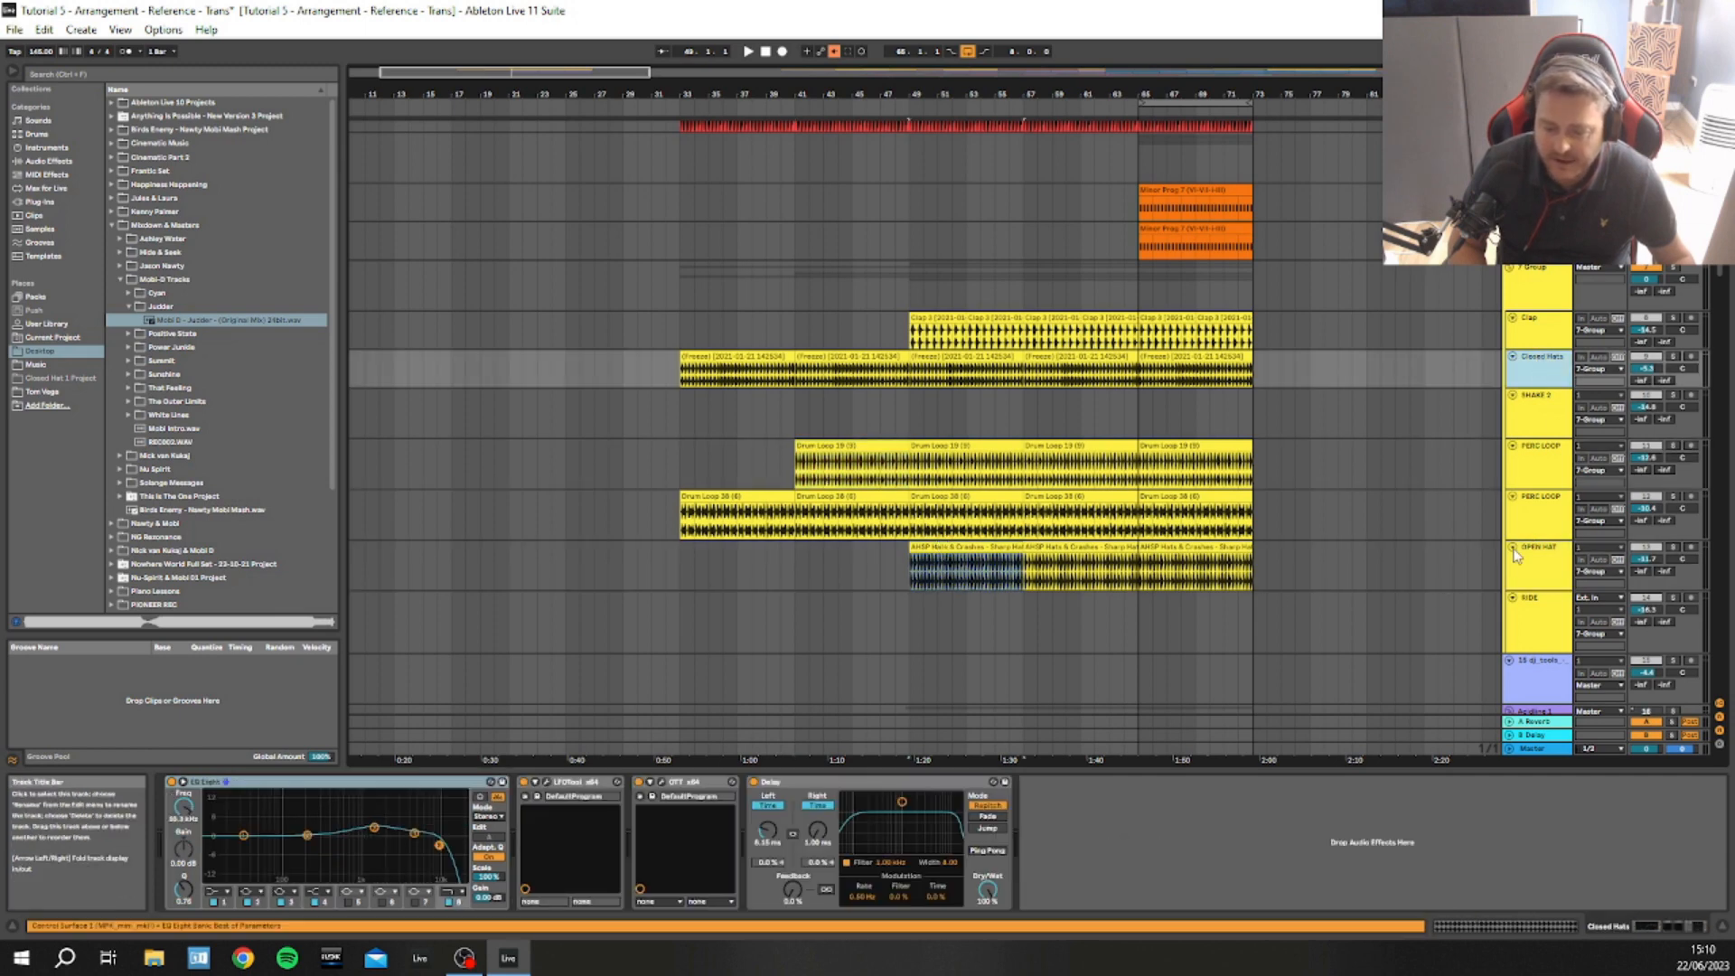
{"action": "left_click_drag", "start_coordinate": [1531, 569], "coordinate": [1539, 395]}
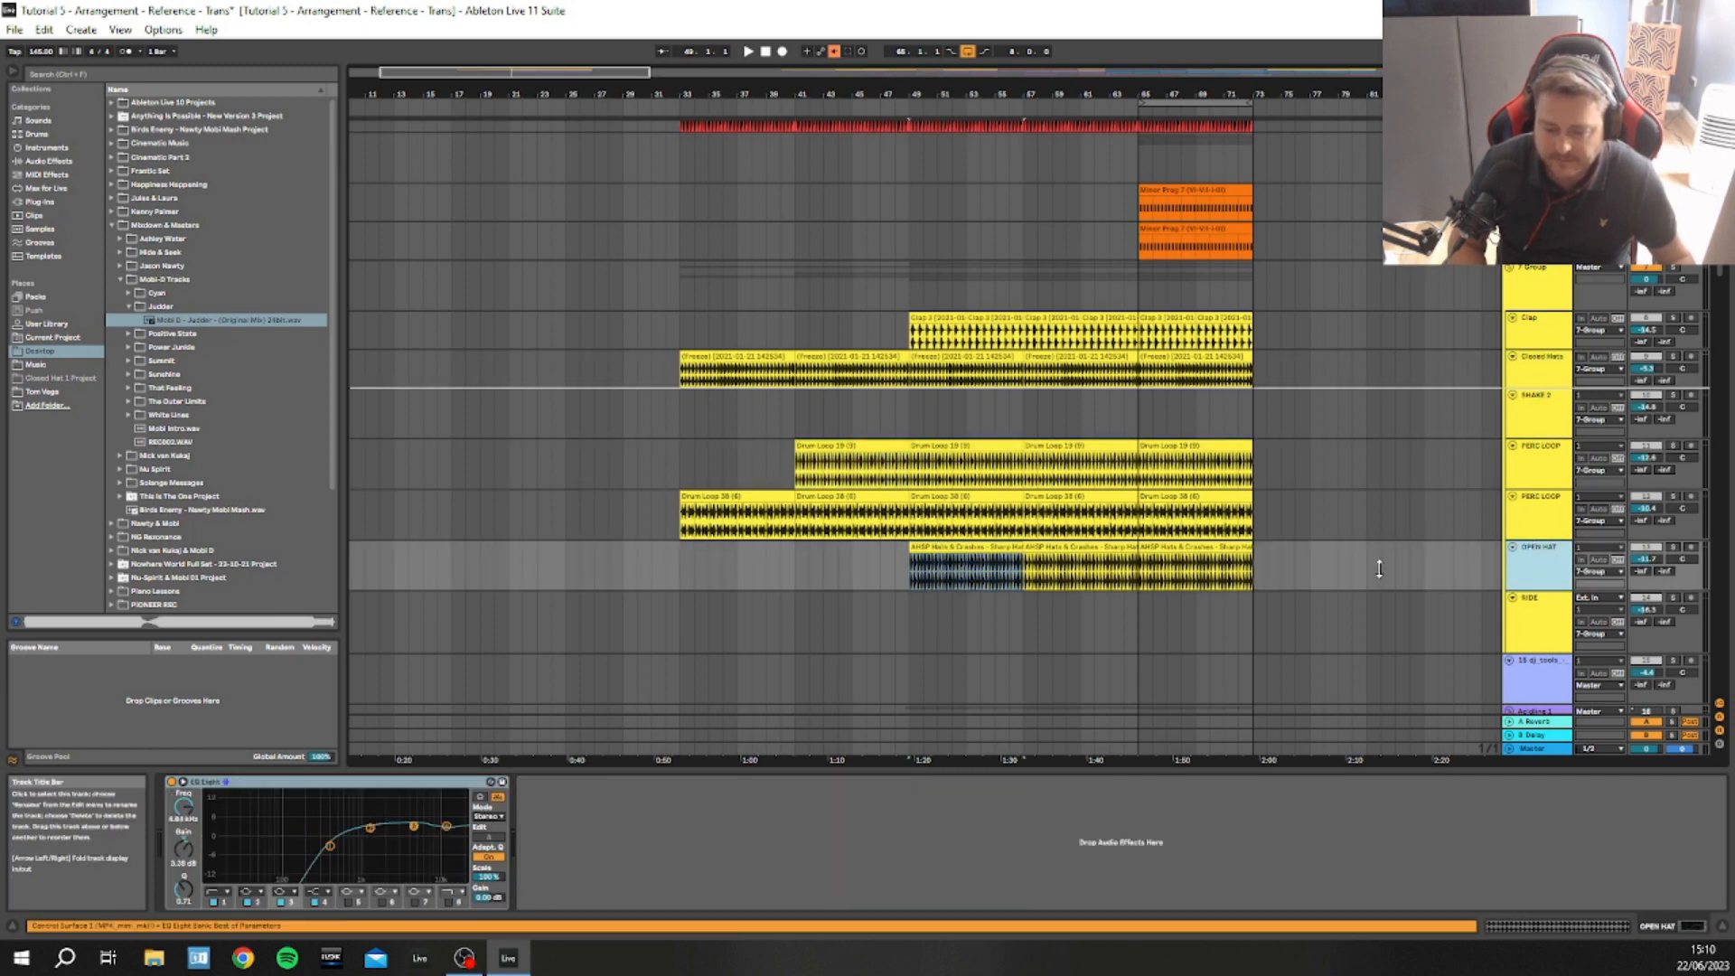
{"action": "left_click_drag", "start_coordinate": [1379, 569], "coordinate": [1141, 458]}
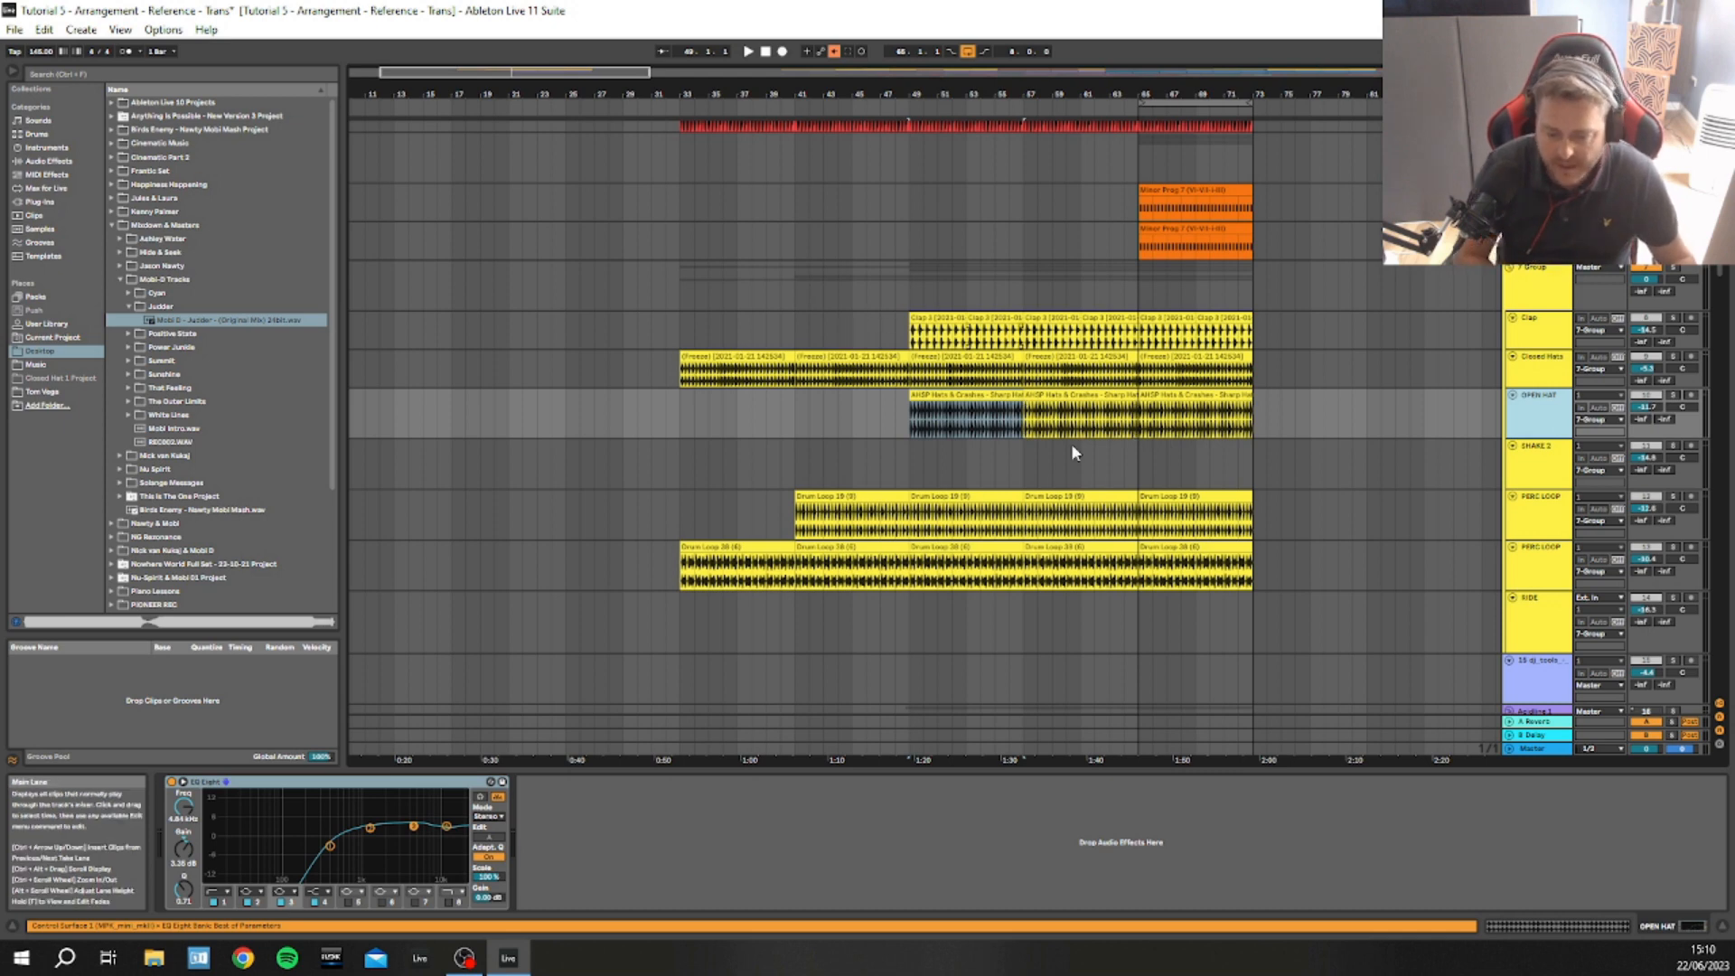
Reorder the drum group by clip entry: Closed Hats first, then the PERC LOOP starting at bar 33, then the one starting at bar 41
{"action": "left_click_drag", "start_coordinate": [1538, 366], "coordinate": [1533, 334]}
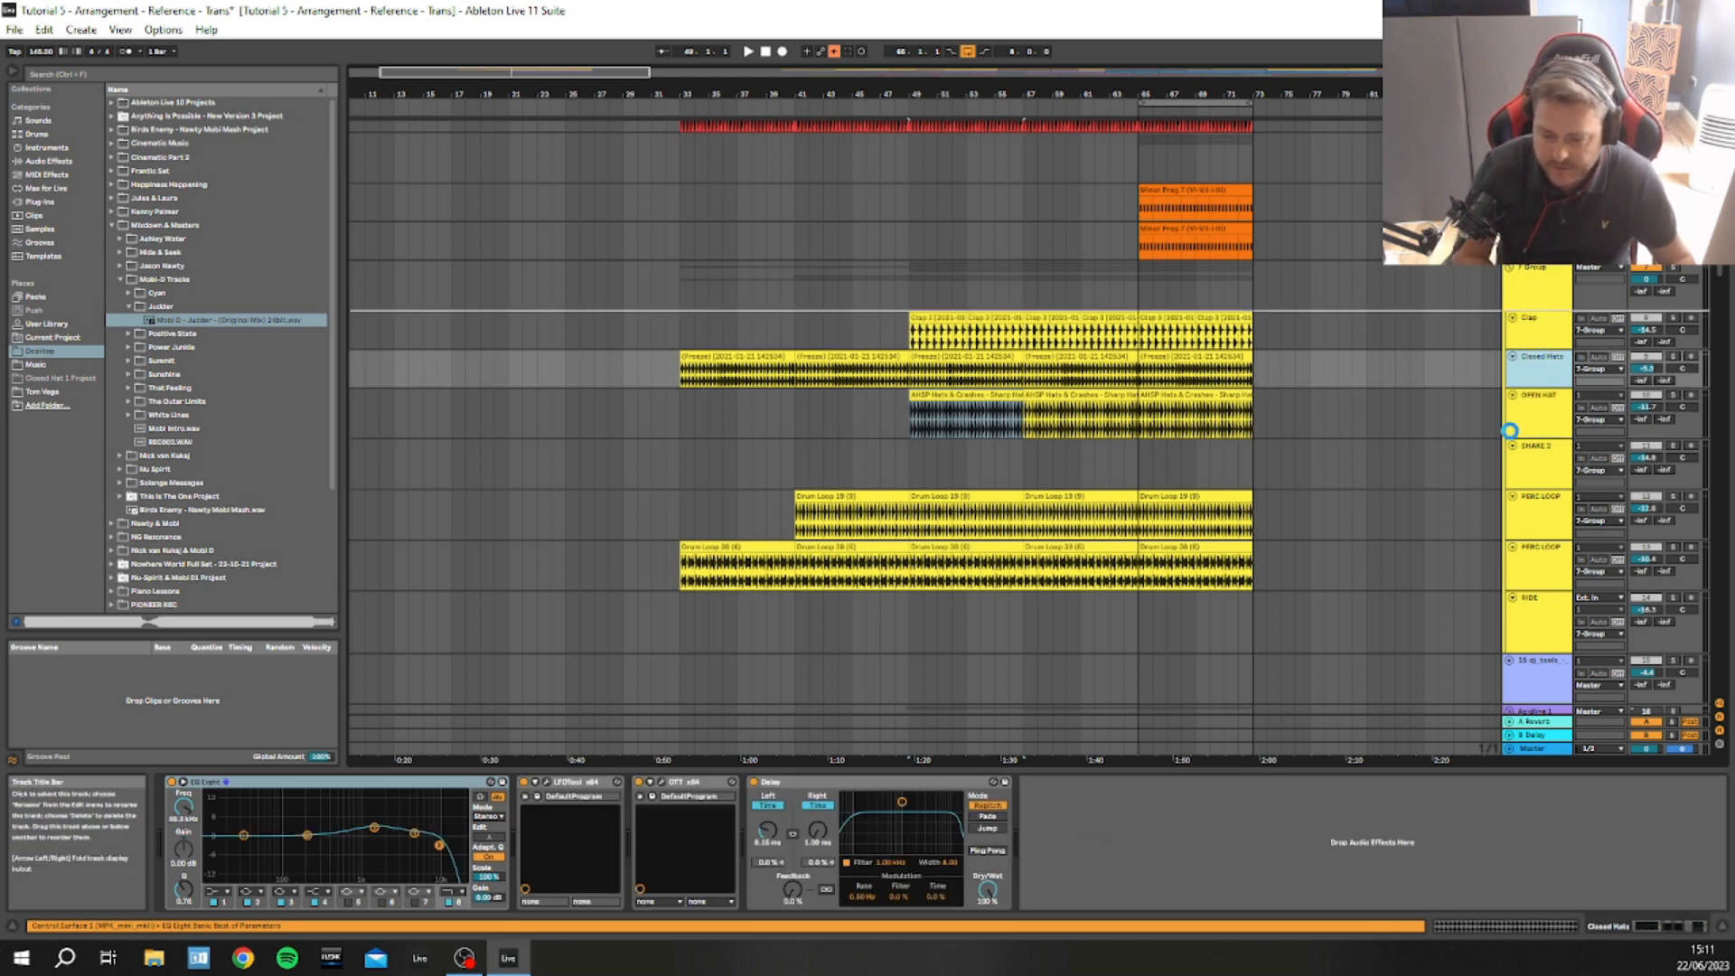
{"action": "left_click_drag", "start_coordinate": [1510, 431], "coordinate": [1516, 435]}
{"action": "left_click_drag", "start_coordinate": [1546, 578], "coordinate": [1508, 362]}
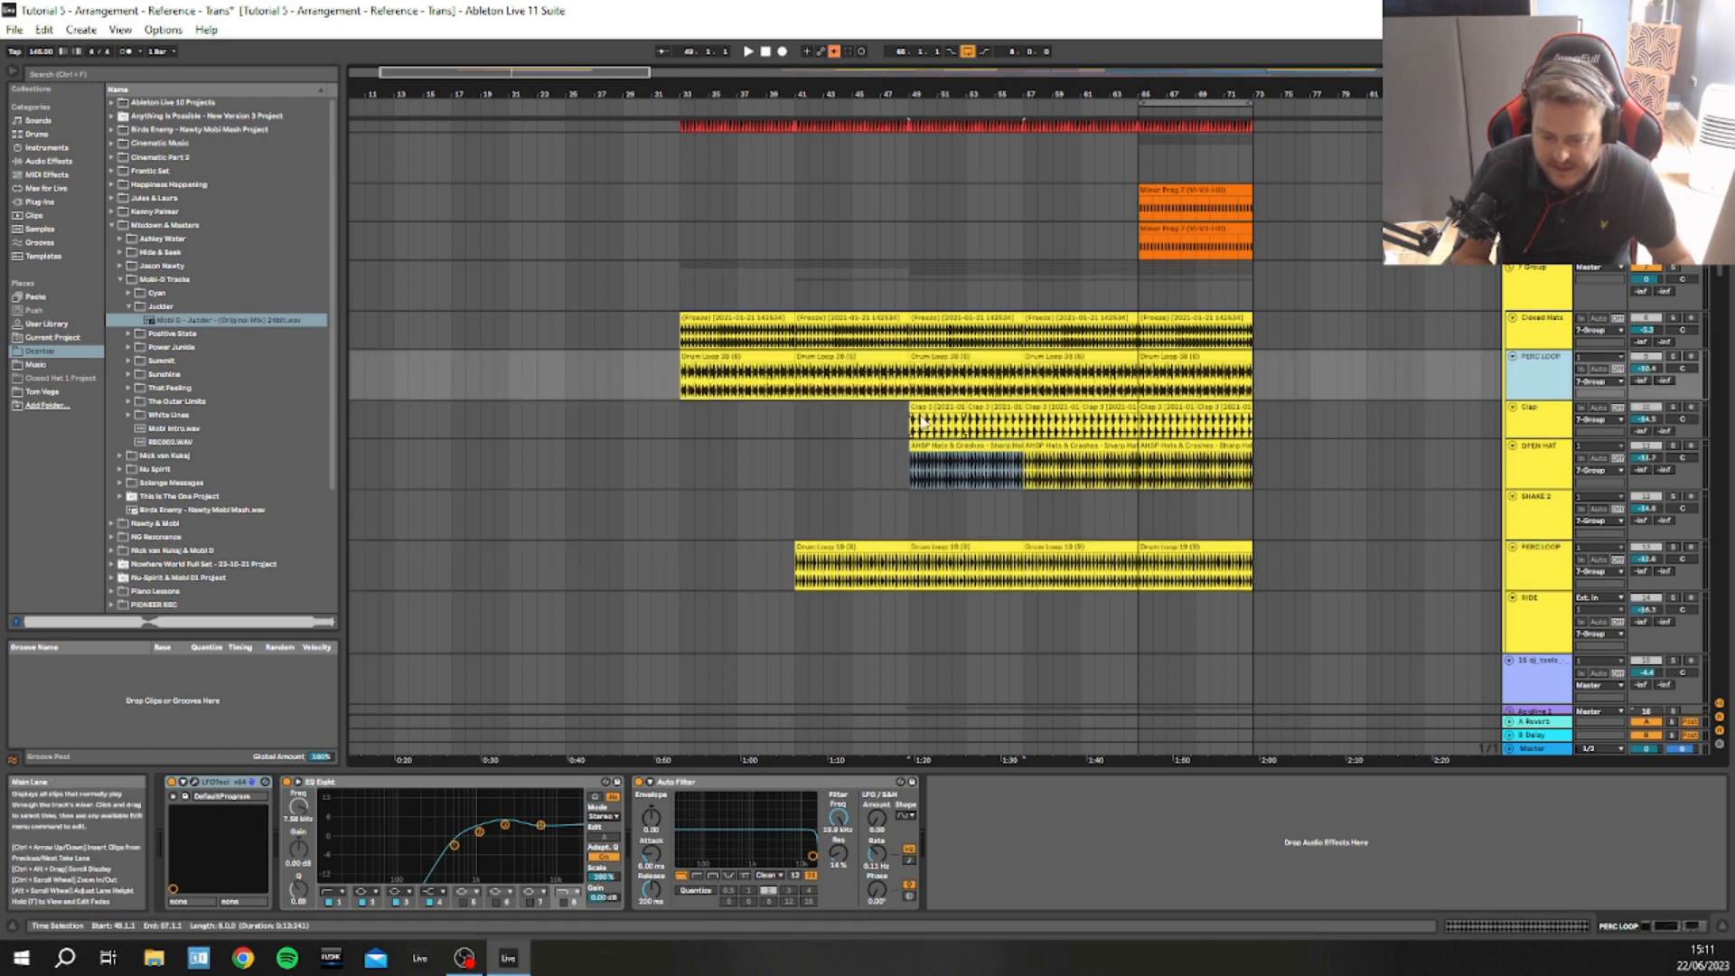
{"action": "left_click_drag", "start_coordinate": [1567, 579], "coordinate": [1554, 409]}
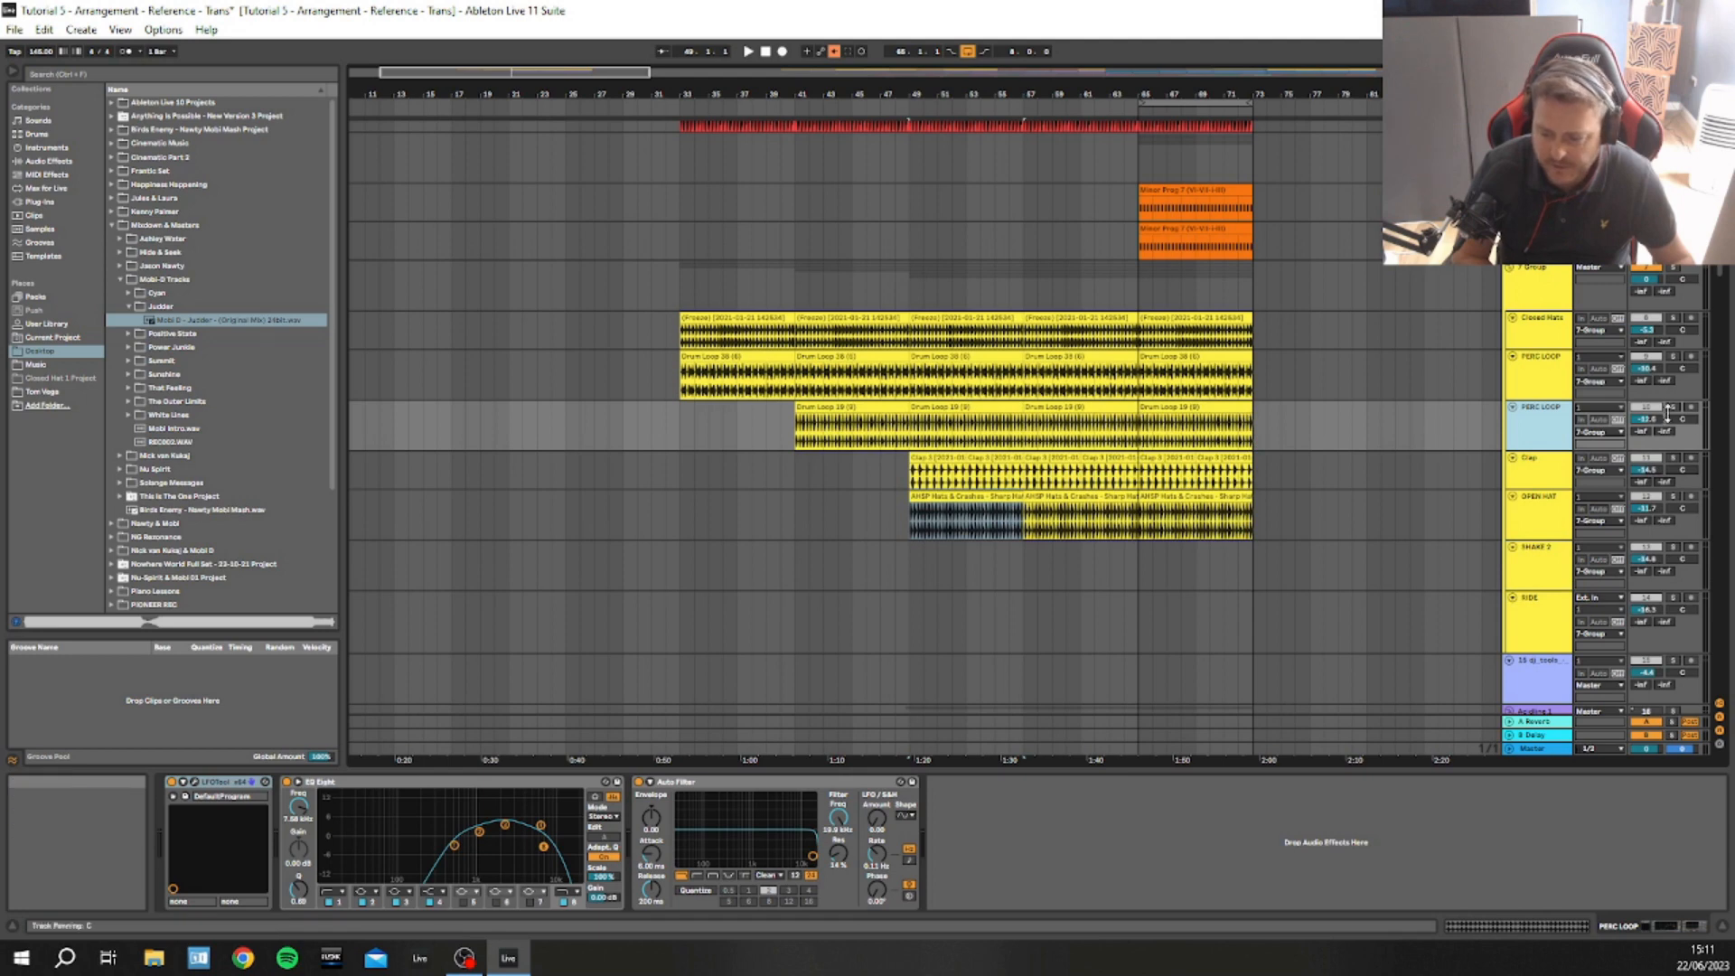
Solo the PERC LOOP that starts at bar 41, play it from there, then unsolo and mute that track
{"action": "left_click", "coordinate": [1672, 408]}
{"action": "left_click", "coordinate": [795, 441]}
{"action": "key", "text": "space"}
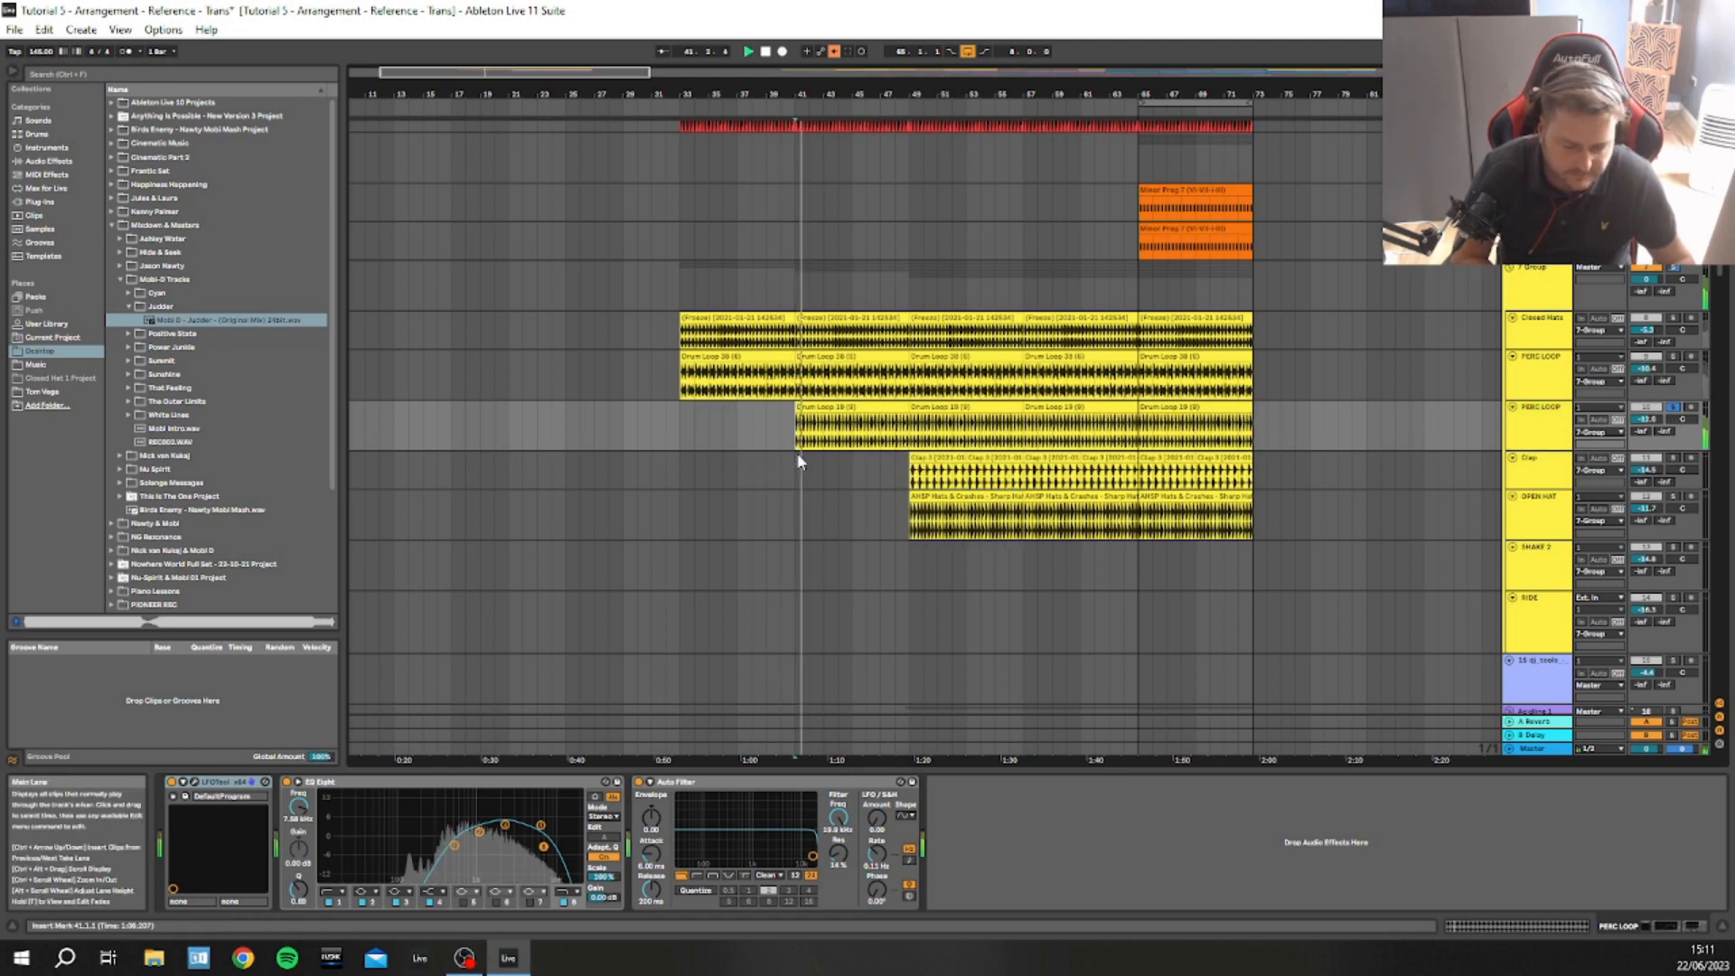
{"action": "left_click", "coordinate": [1671, 408]}
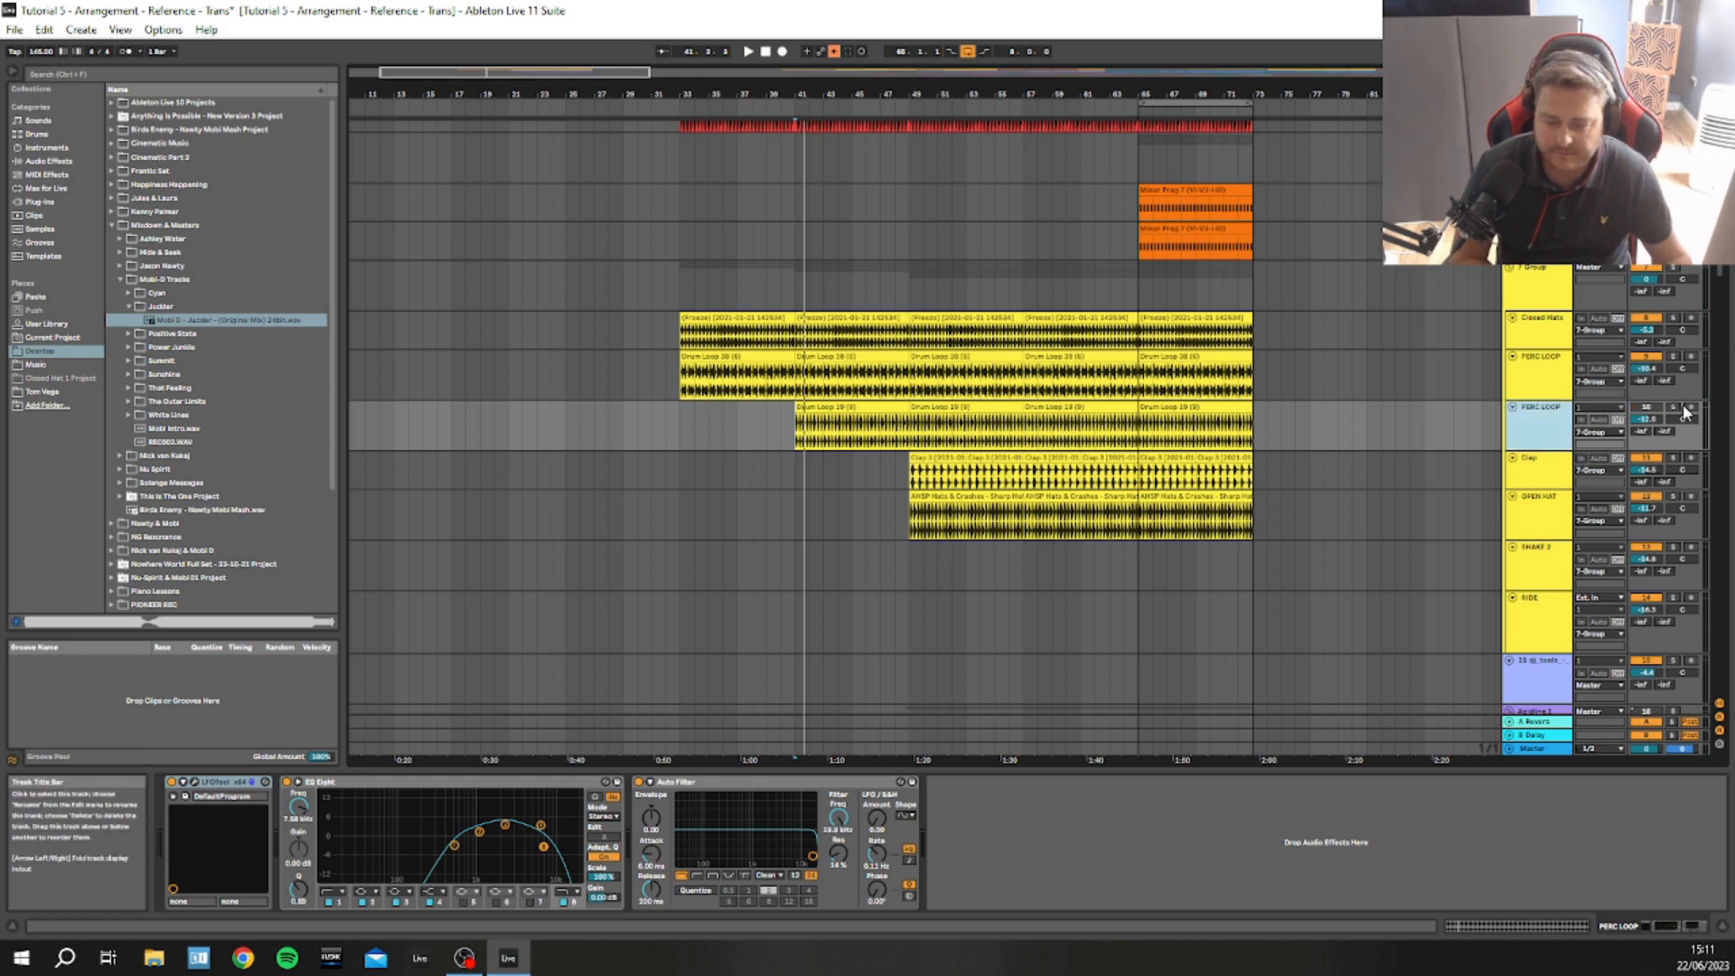
Play the arrangement from bar 33, then jump ahead to hear the drum entries at bar 41 and from bar 48
{"action": "left_click", "coordinate": [681, 280]}
{"action": "key", "text": "space"}
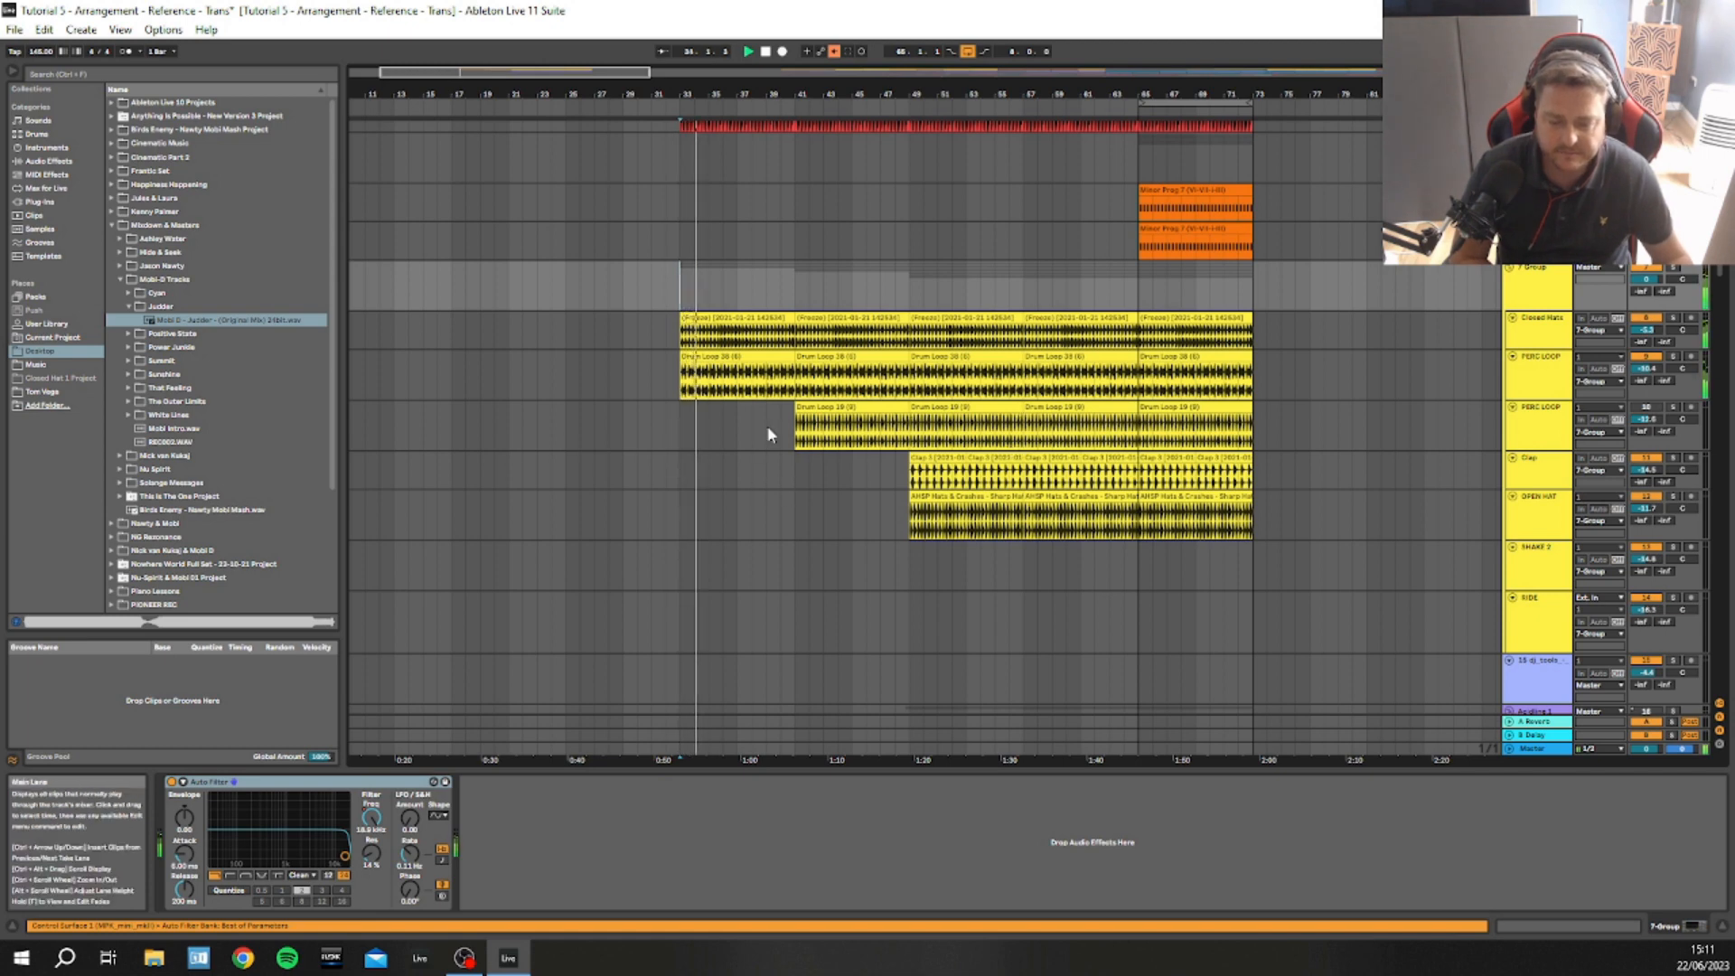
{"action": "left_click", "coordinate": [783, 298]}
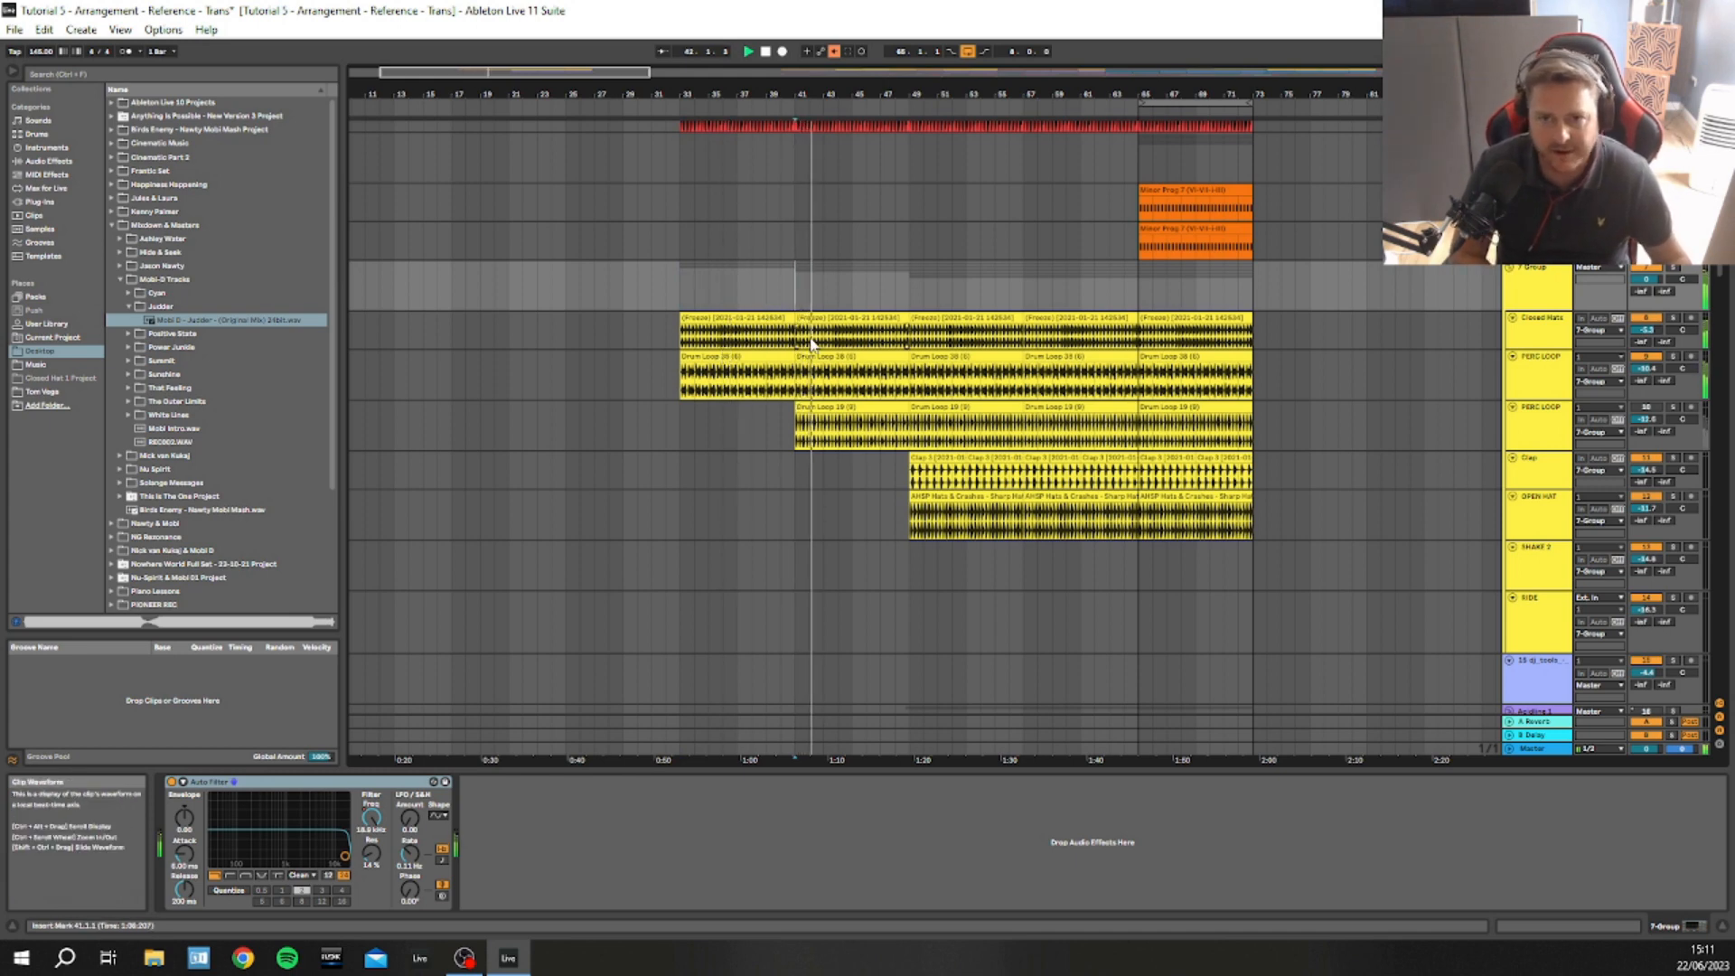
{"action": "left_click", "coordinate": [895, 298]}
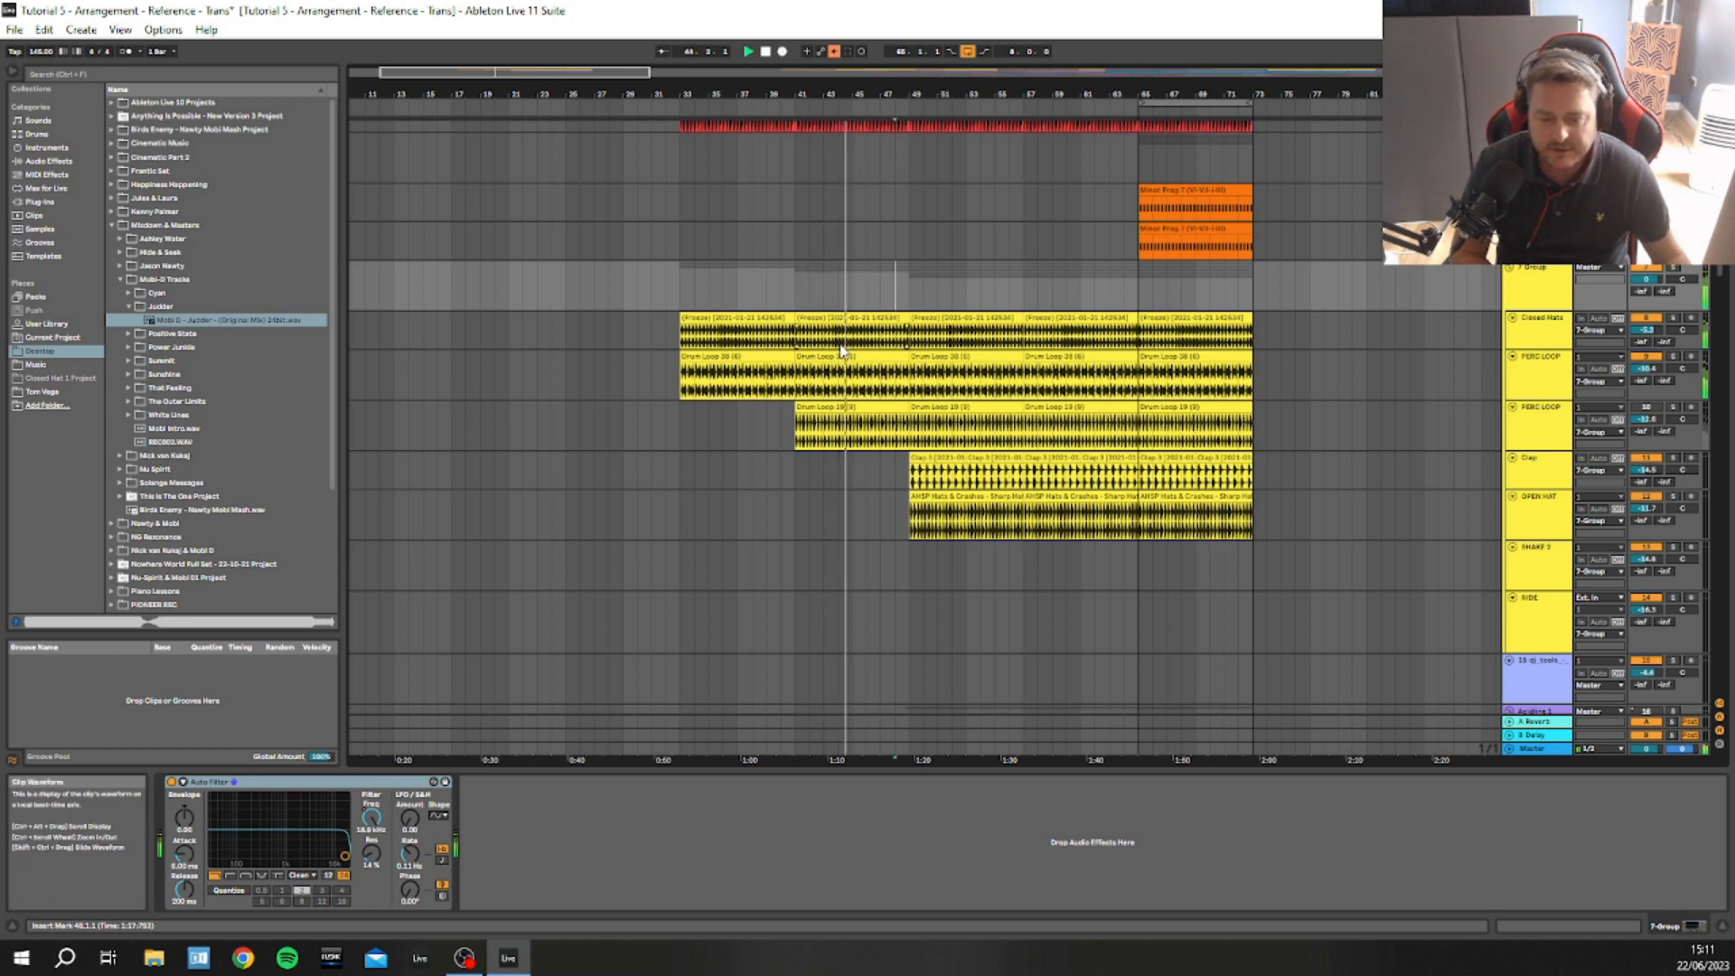
{"action": "key", "text": "space"}
{"action": "key", "text": "space"}
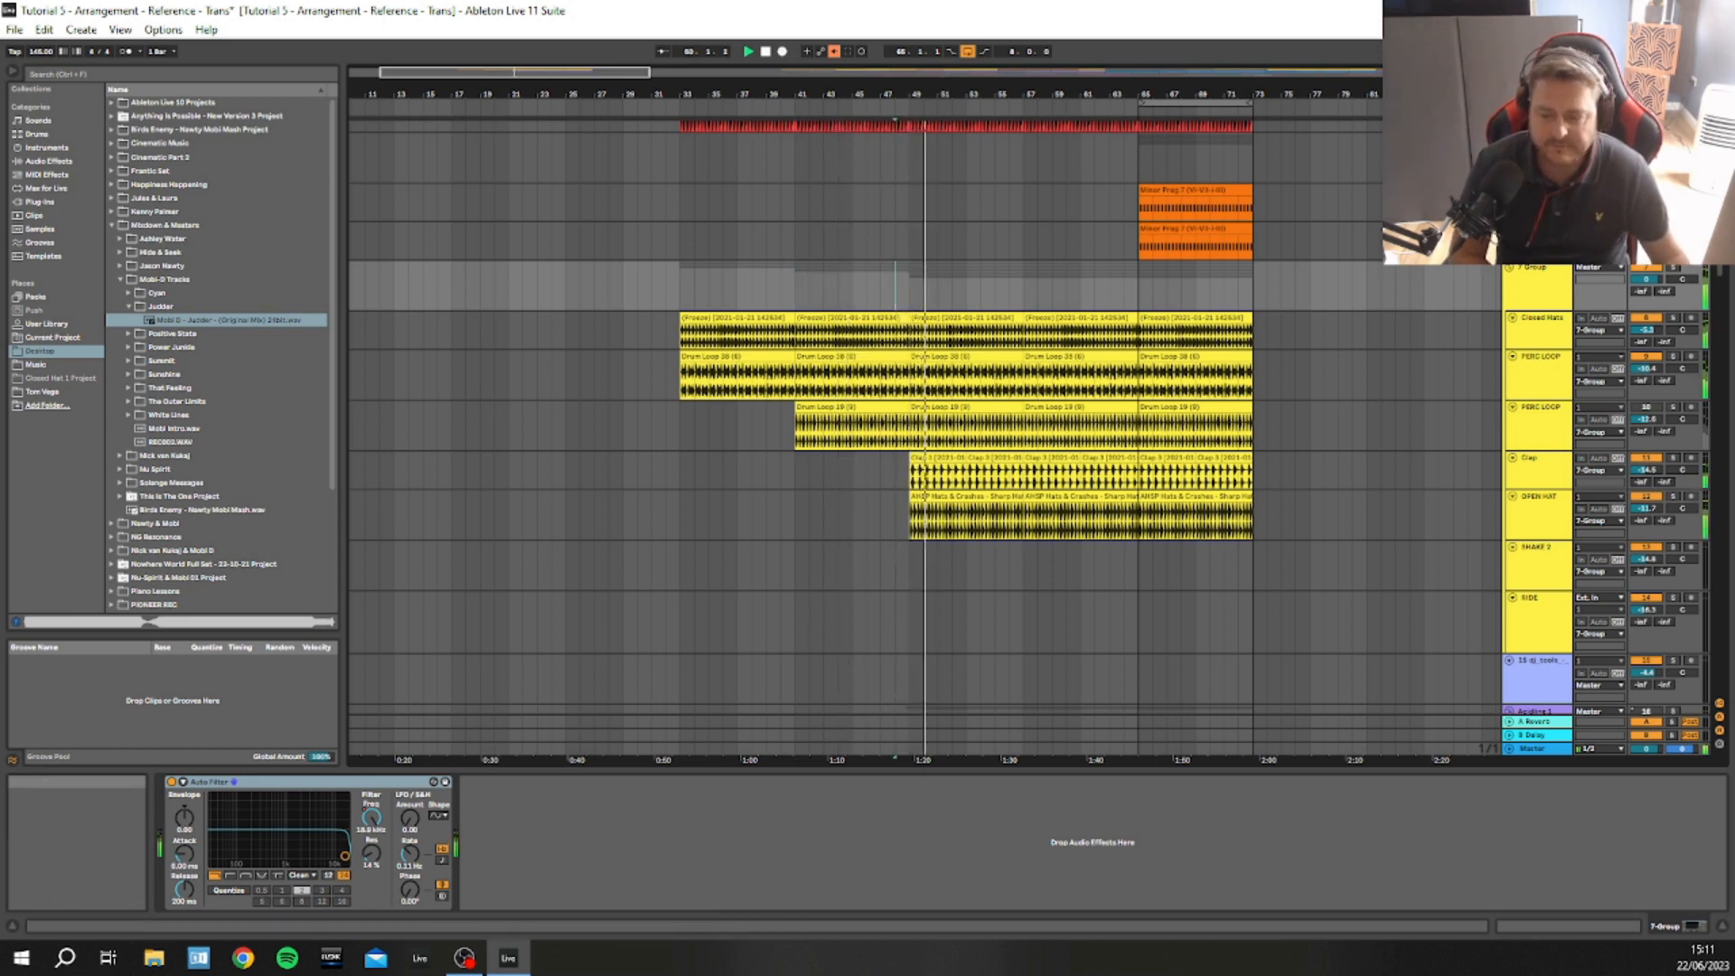
{"action": "key", "text": "space"}
Deactivate the clips on all acid and Arp tracks from bar 47 to bar 65
{"action": "left_click_drag", "start_coordinate": [1720, 185], "coordinate": [1722, 325]}
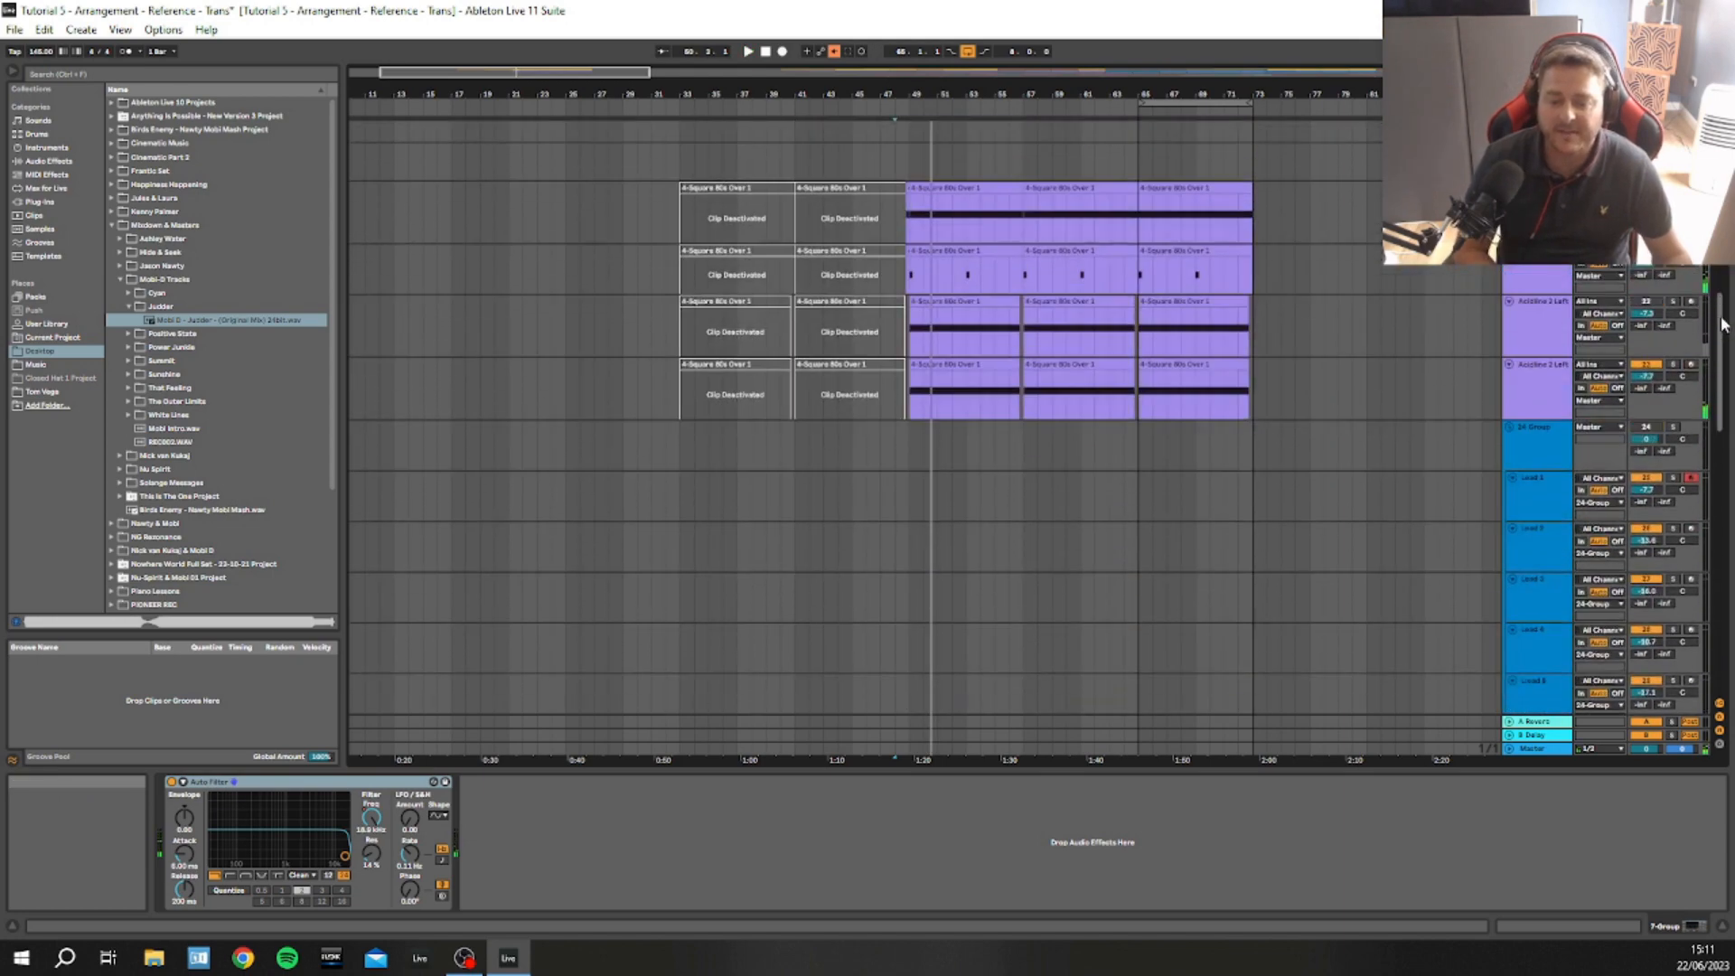
{"action": "scroll", "coordinate": [912, 219], "scroll_direction": "up", "scroll_amount": 5}
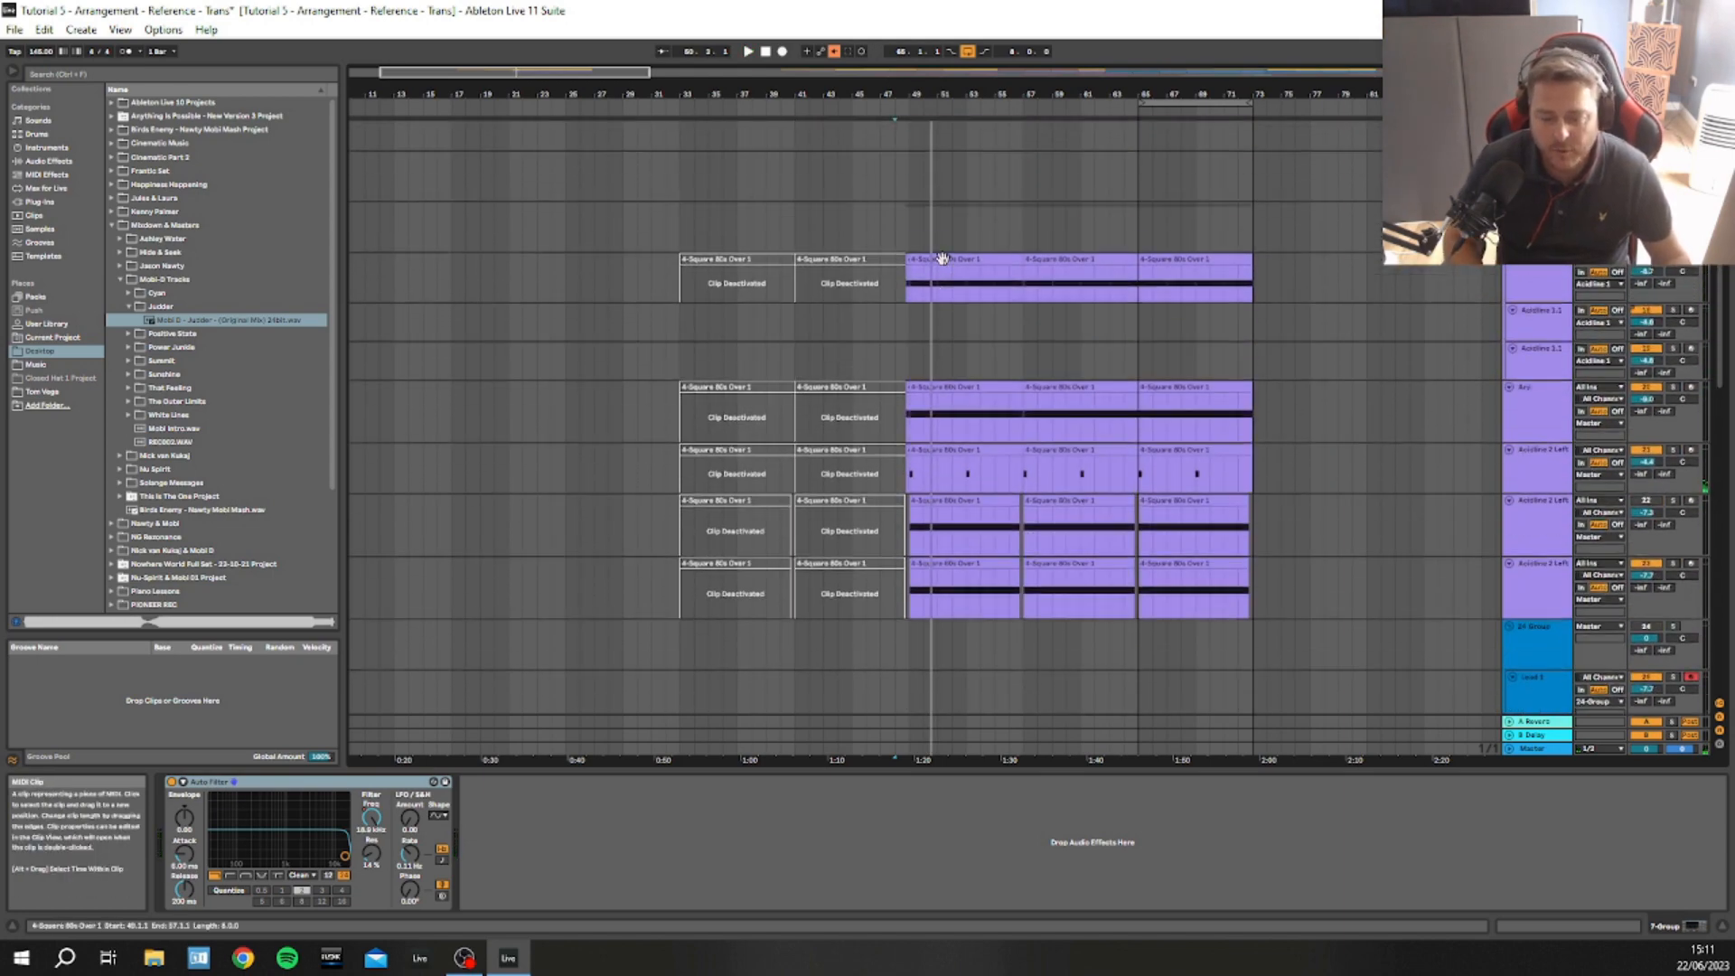
{"action": "left_click", "coordinate": [931, 275]}
{"action": "left_click", "coordinate": [875, 263]}
{"action": "left_click_drag", "start_coordinate": [876, 241], "coordinate": [1136, 587]}
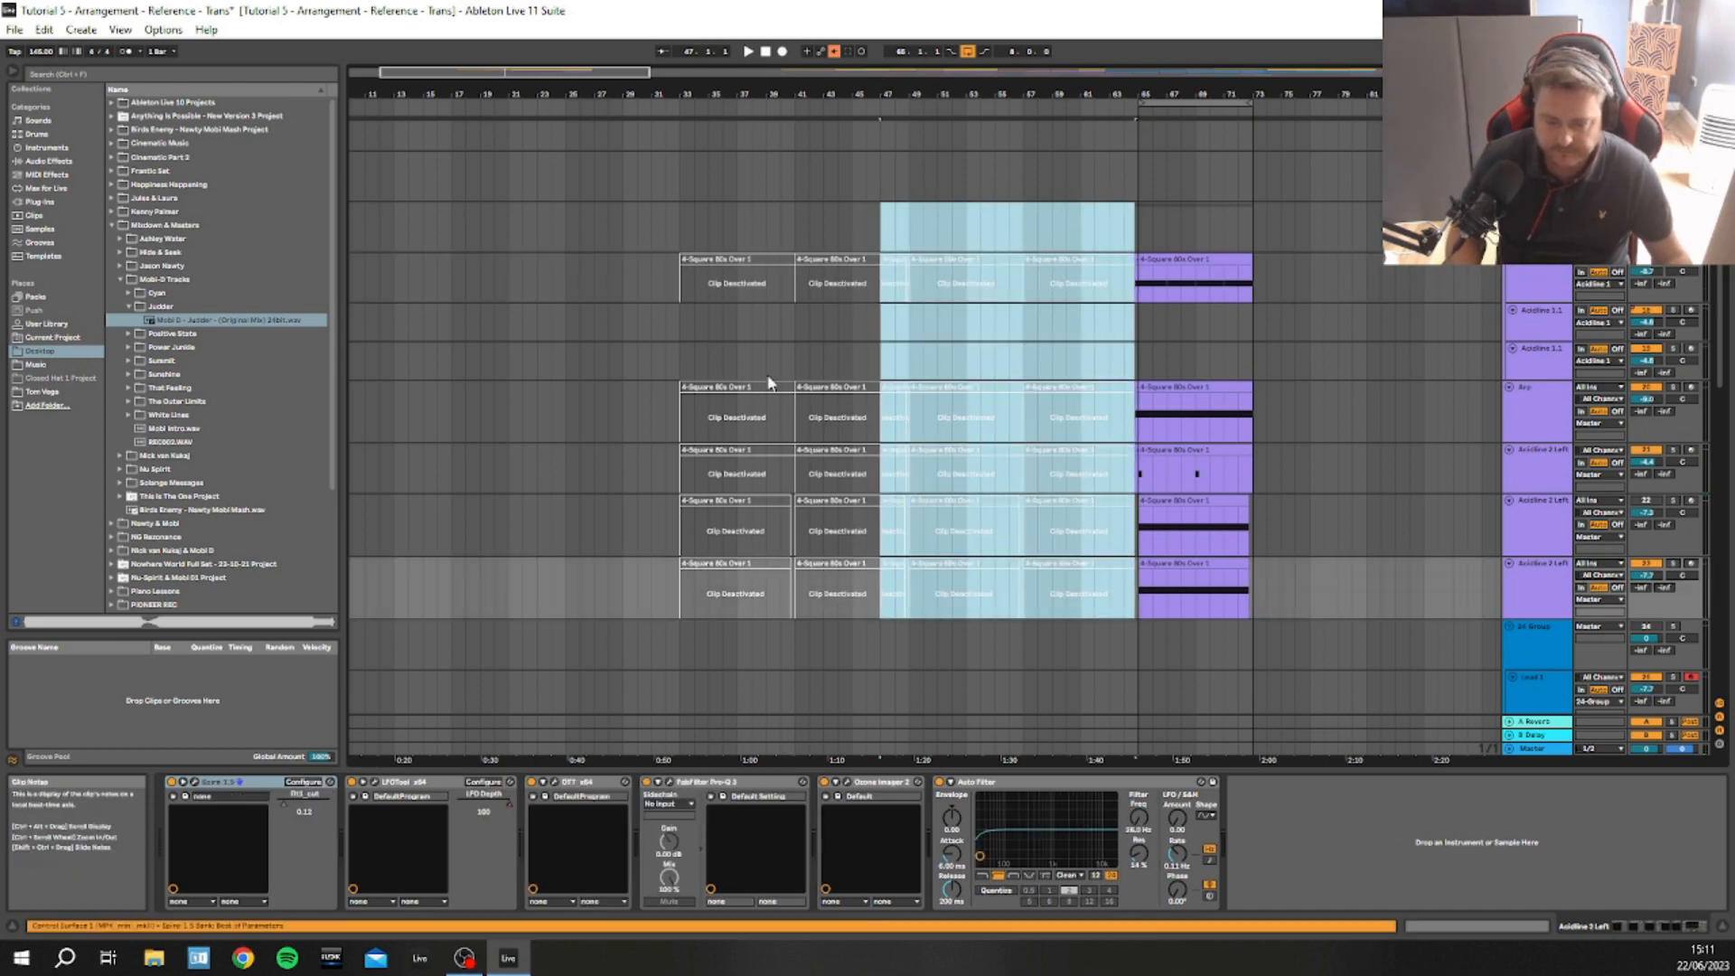
Play the drums without the acid parts from bar 48 through the Clap and OPEN HAT entry
{"action": "scroll", "coordinate": [822, 354], "scroll_direction": "up", "scroll_amount": 10}
{"action": "left_click", "coordinate": [822, 318]}
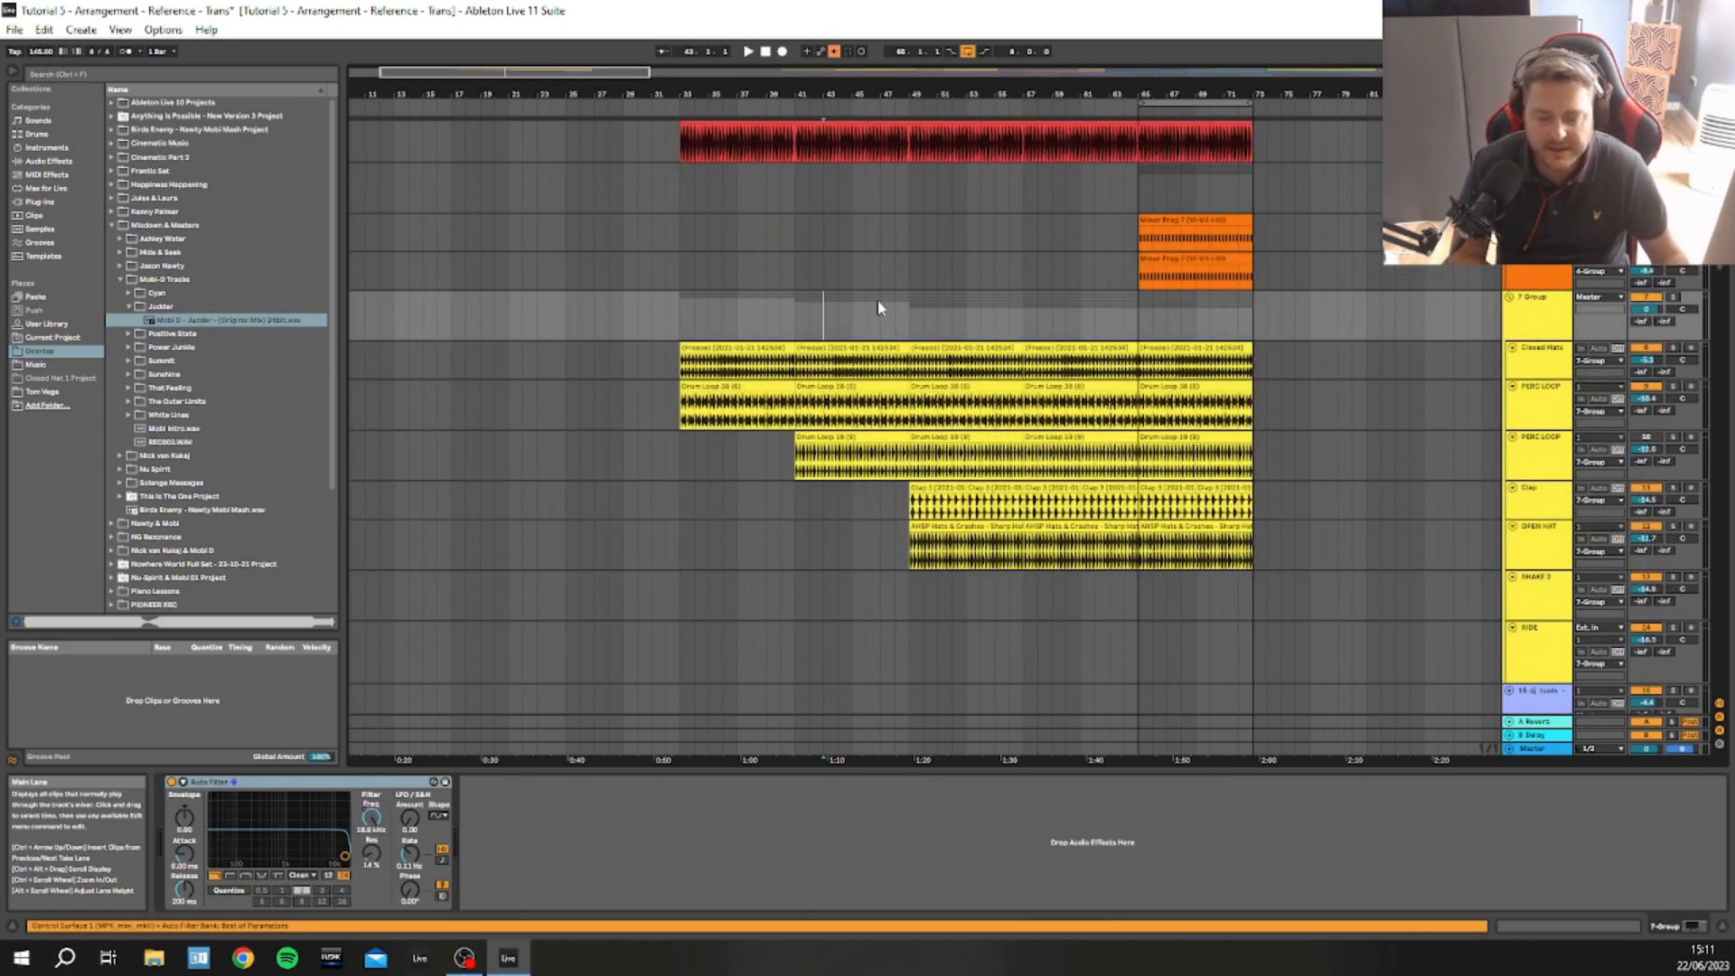
{"action": "key", "text": "space"}
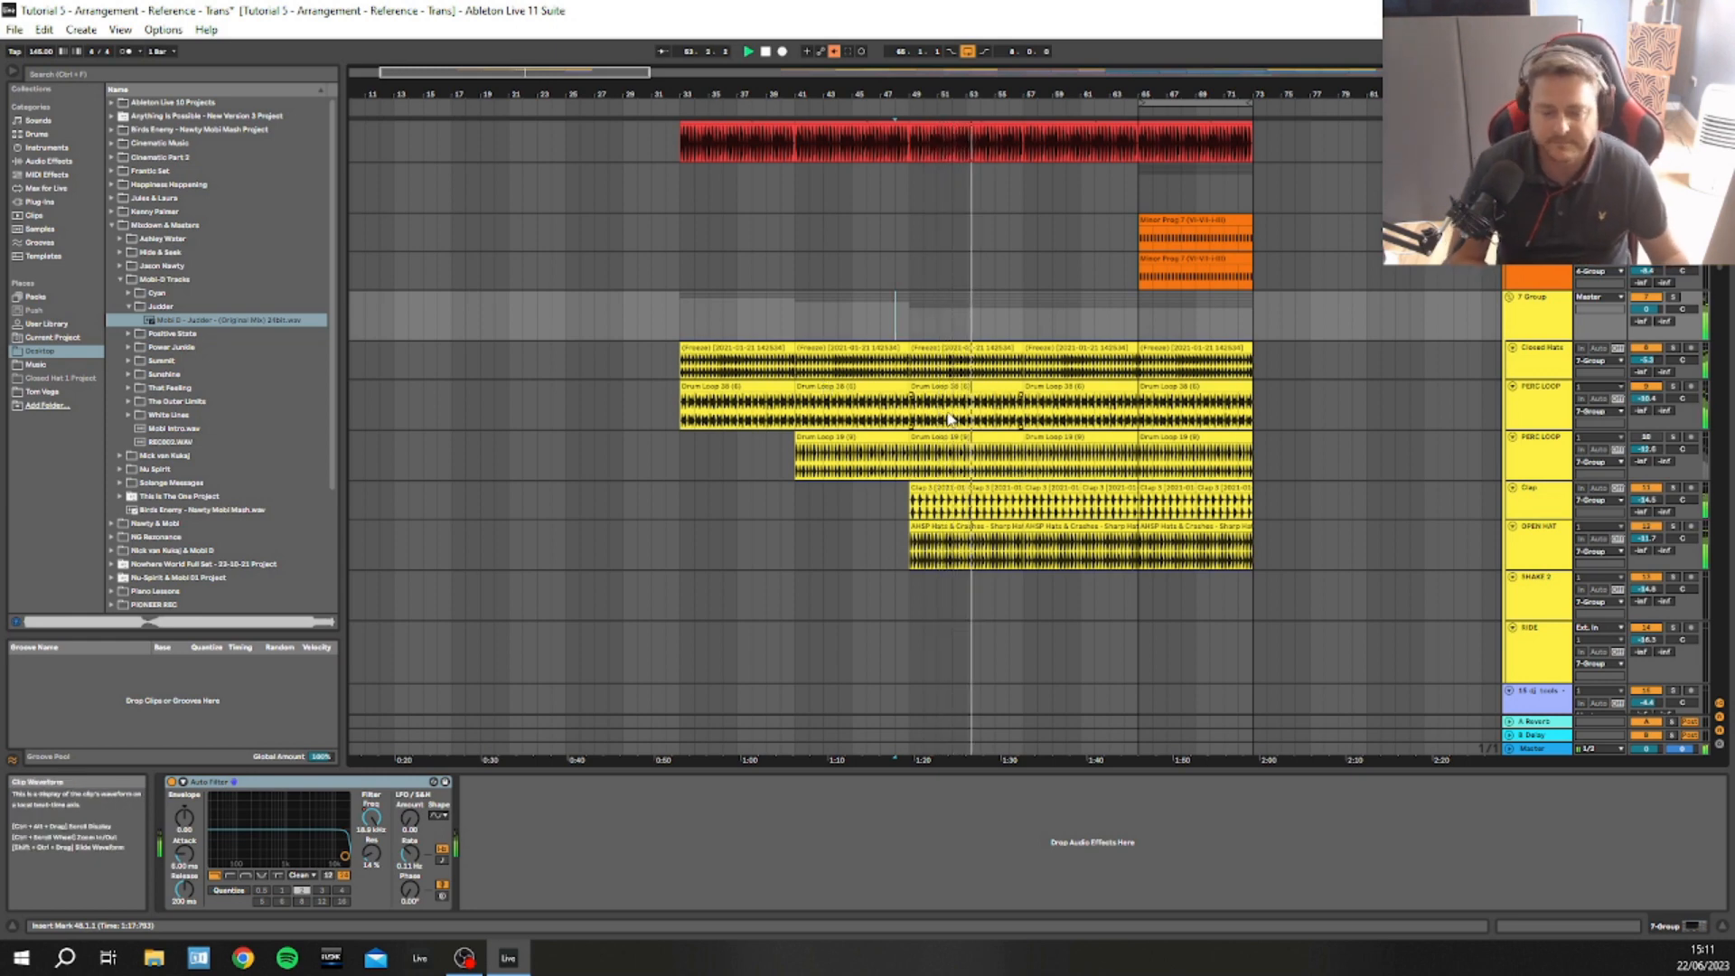
{"action": "key", "text": "space"}
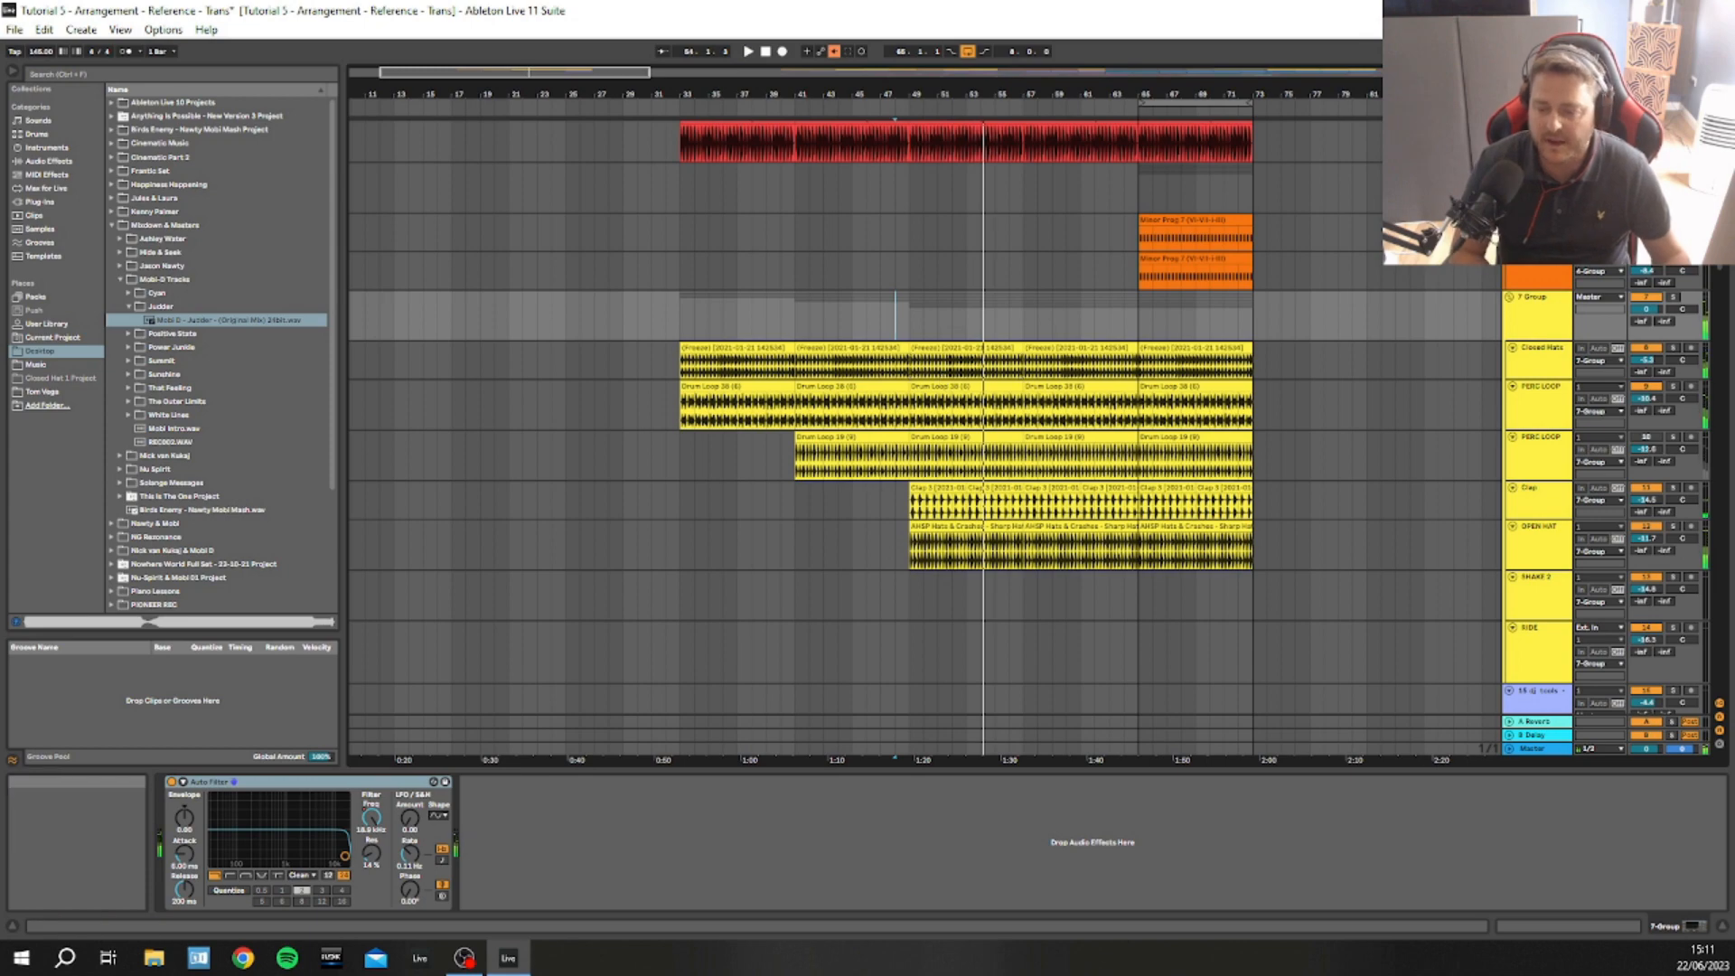
Solo the Acidline 1 group and reactivate the clips on all acid and Arp tracks from bar 33 to bar 65
{"action": "left_click_drag", "start_coordinate": [1721, 163], "coordinate": [1724, 294]}
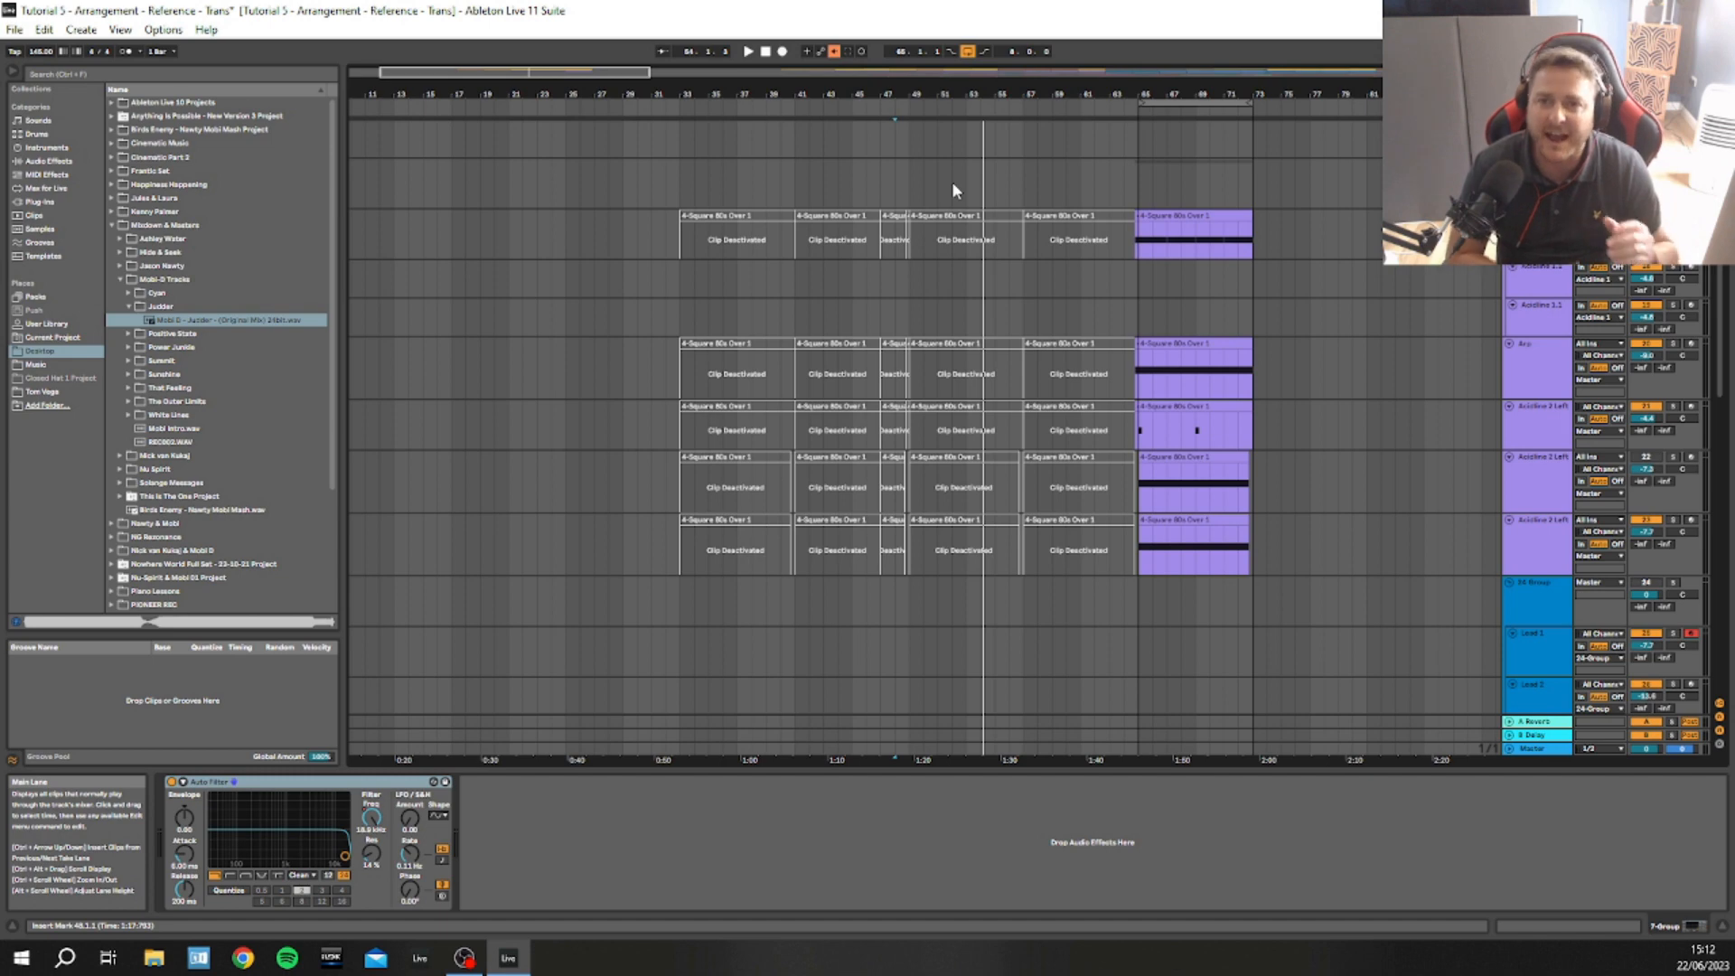
{"action": "key", "text": "ctrl+z"}
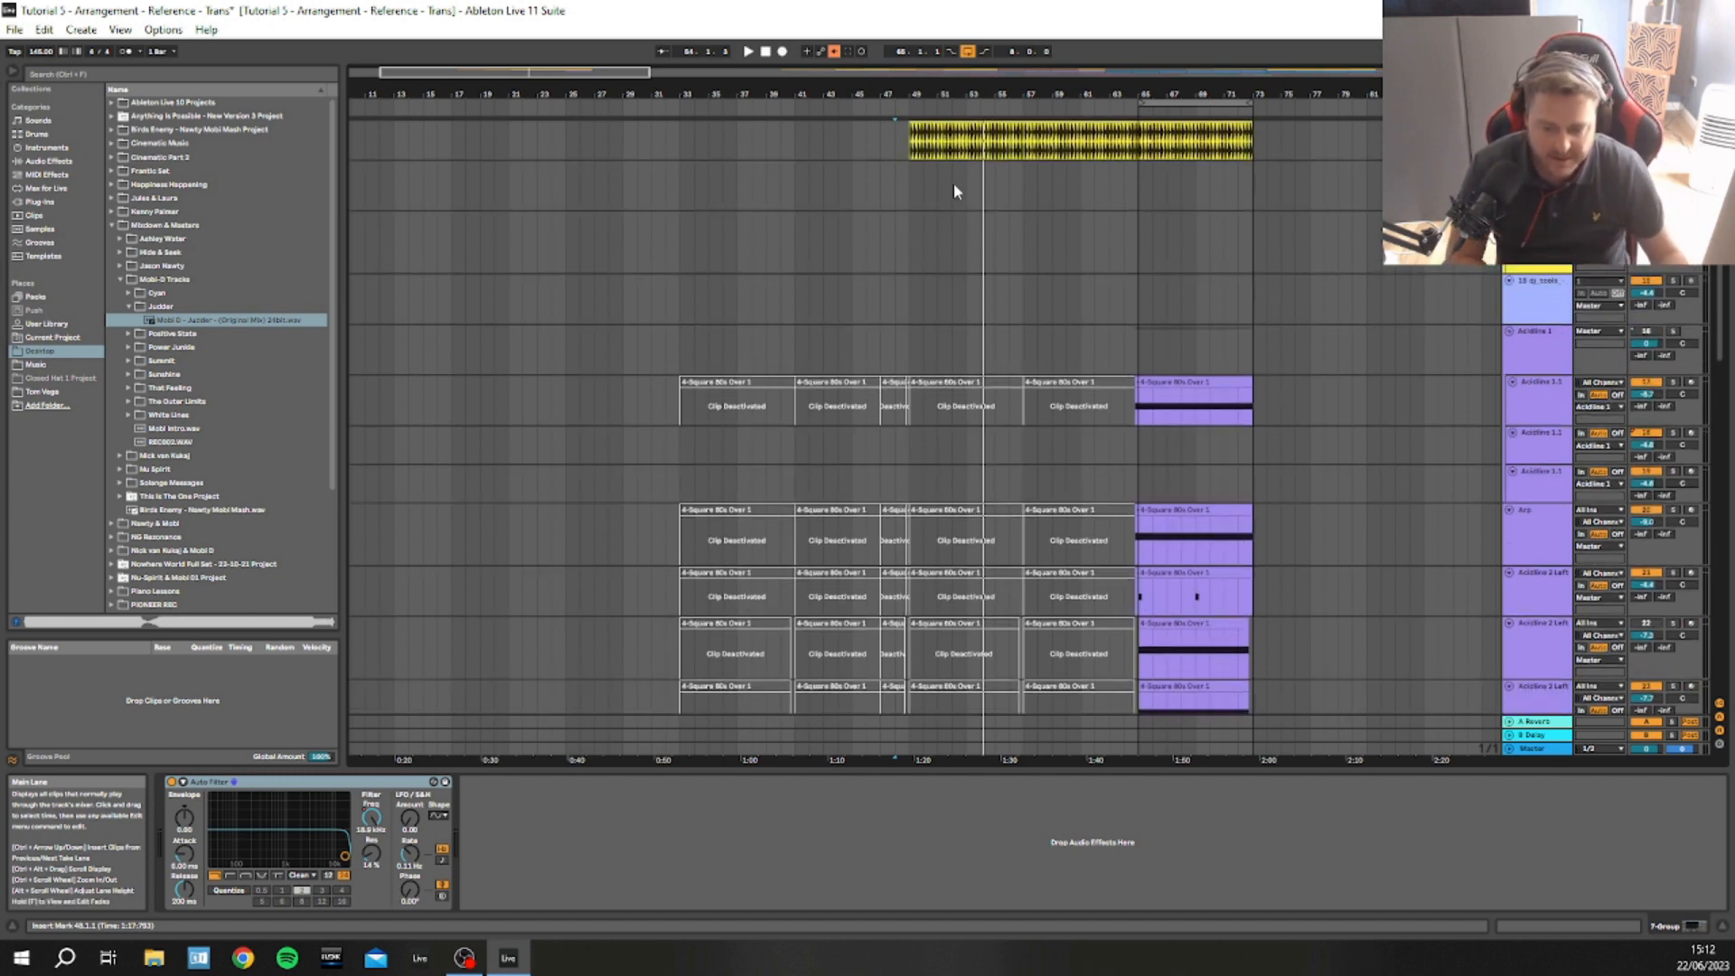
{"action": "left_click", "coordinate": [1021, 344]}
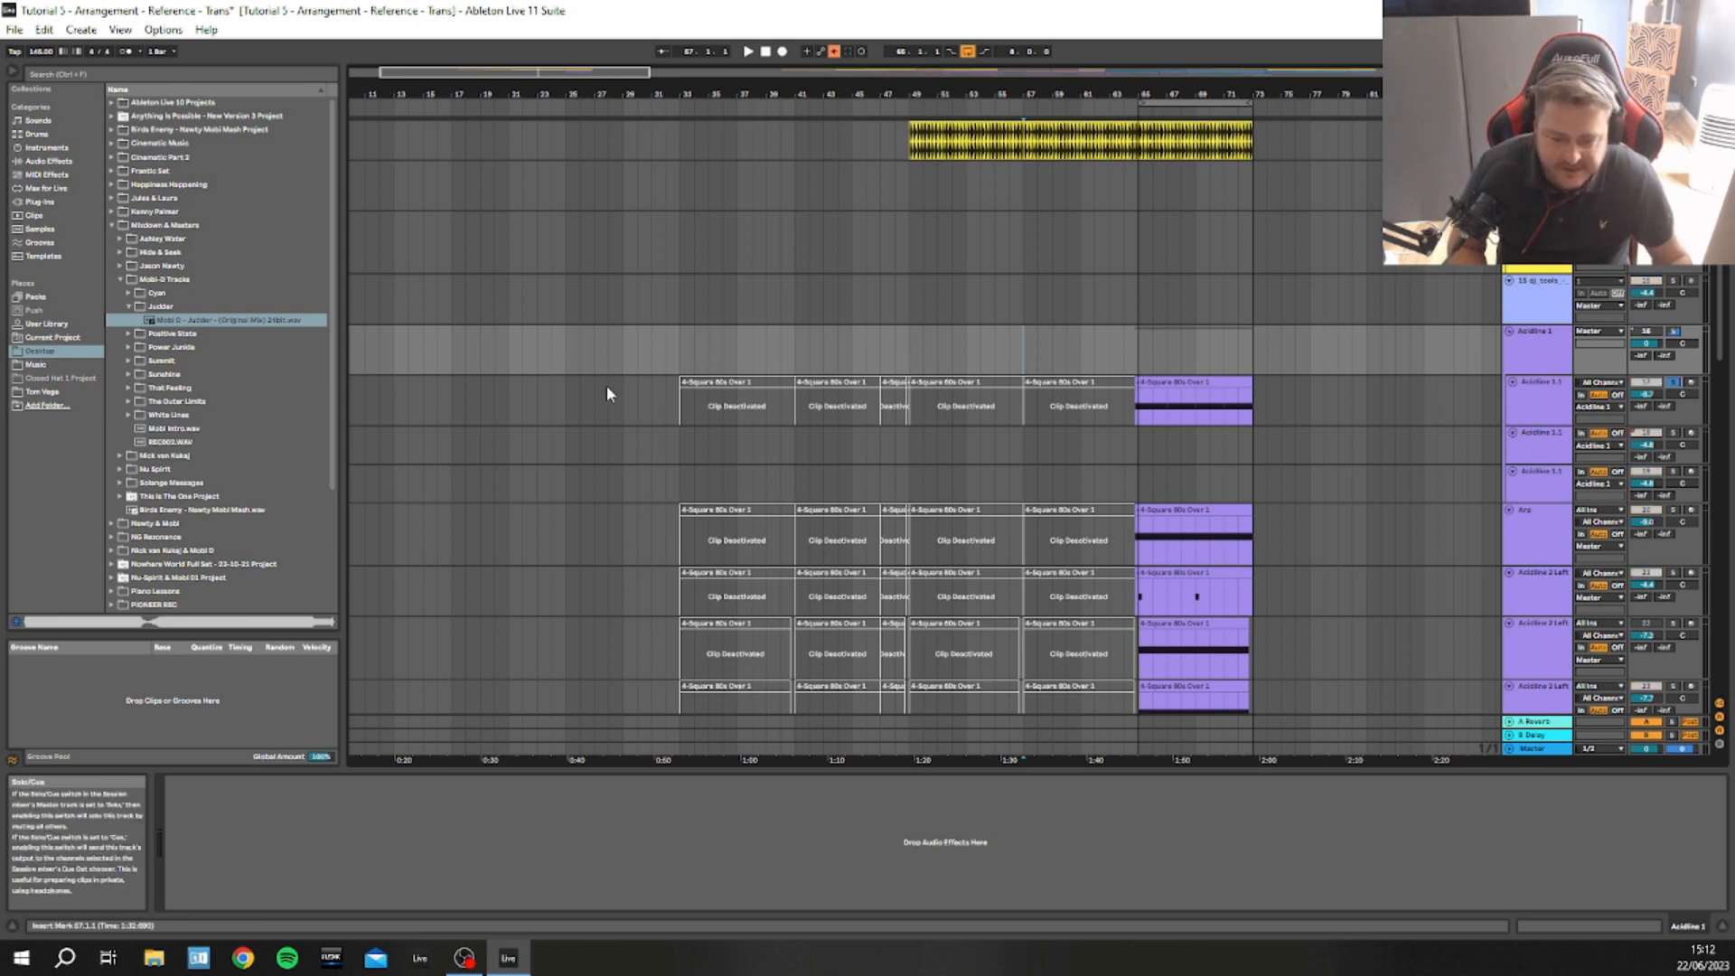
{"action": "left_click", "coordinate": [736, 402]}
{"action": "scroll", "coordinate": [1018, 619], "scroll_direction": "down", "scroll_amount": 3}
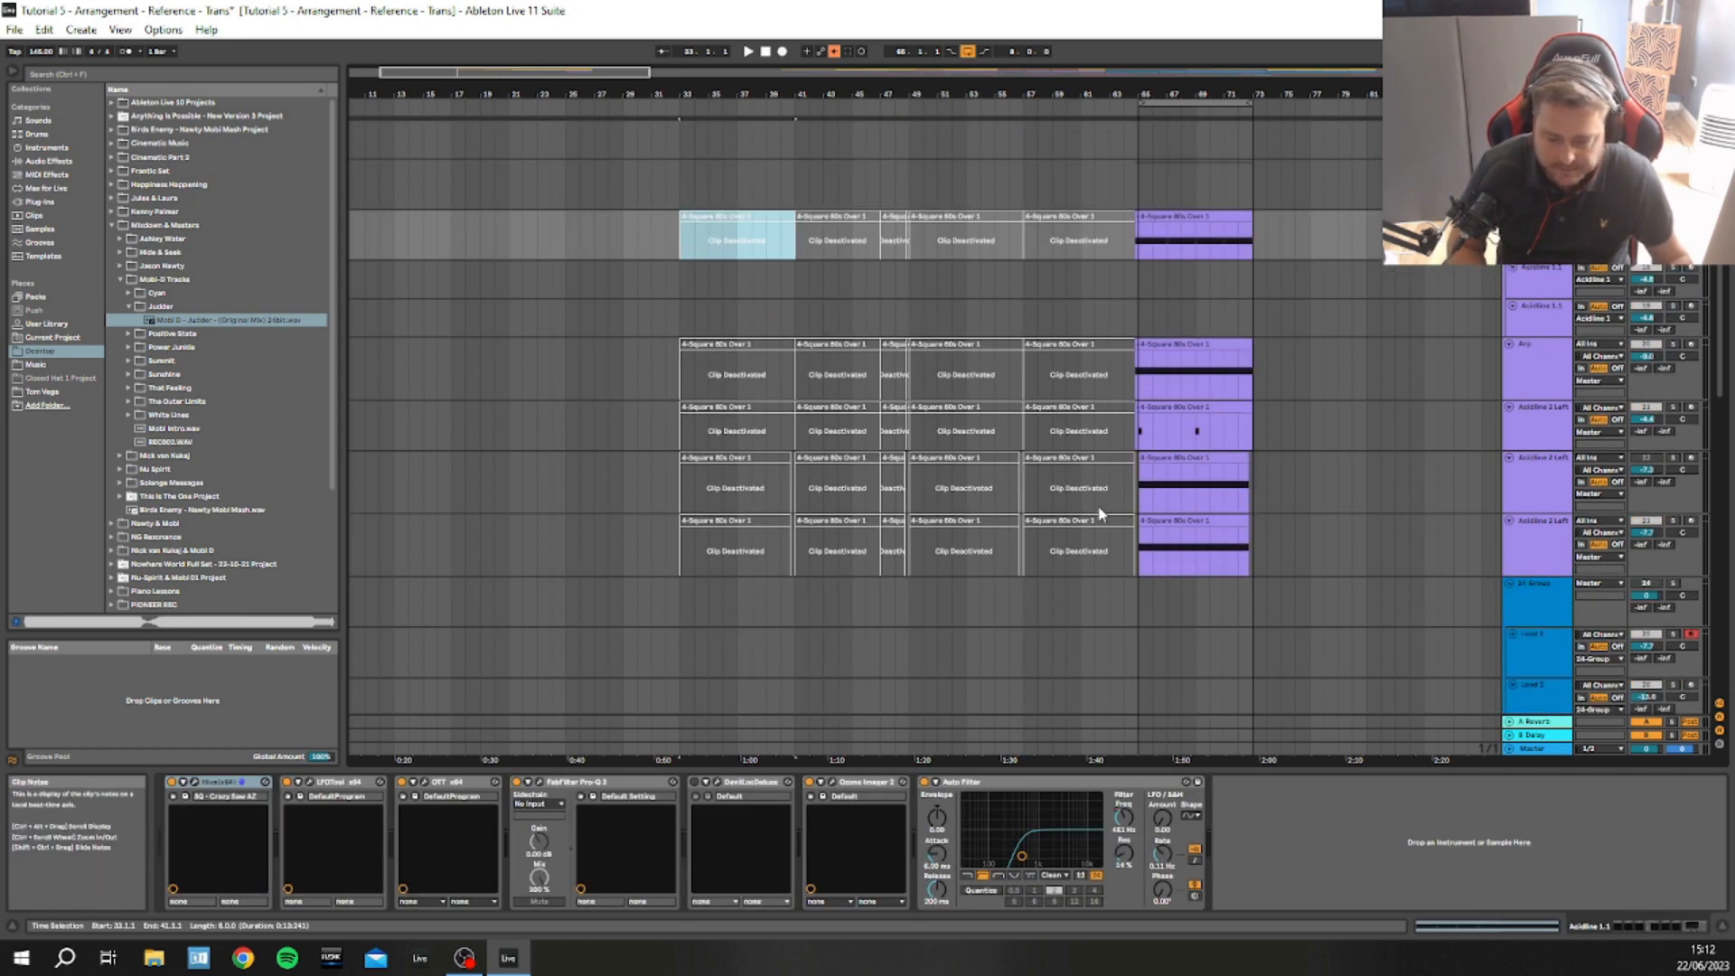
{"action": "left_click", "coordinate": [1119, 515], "text": "shift"}
{"action": "key", "text": "0"}
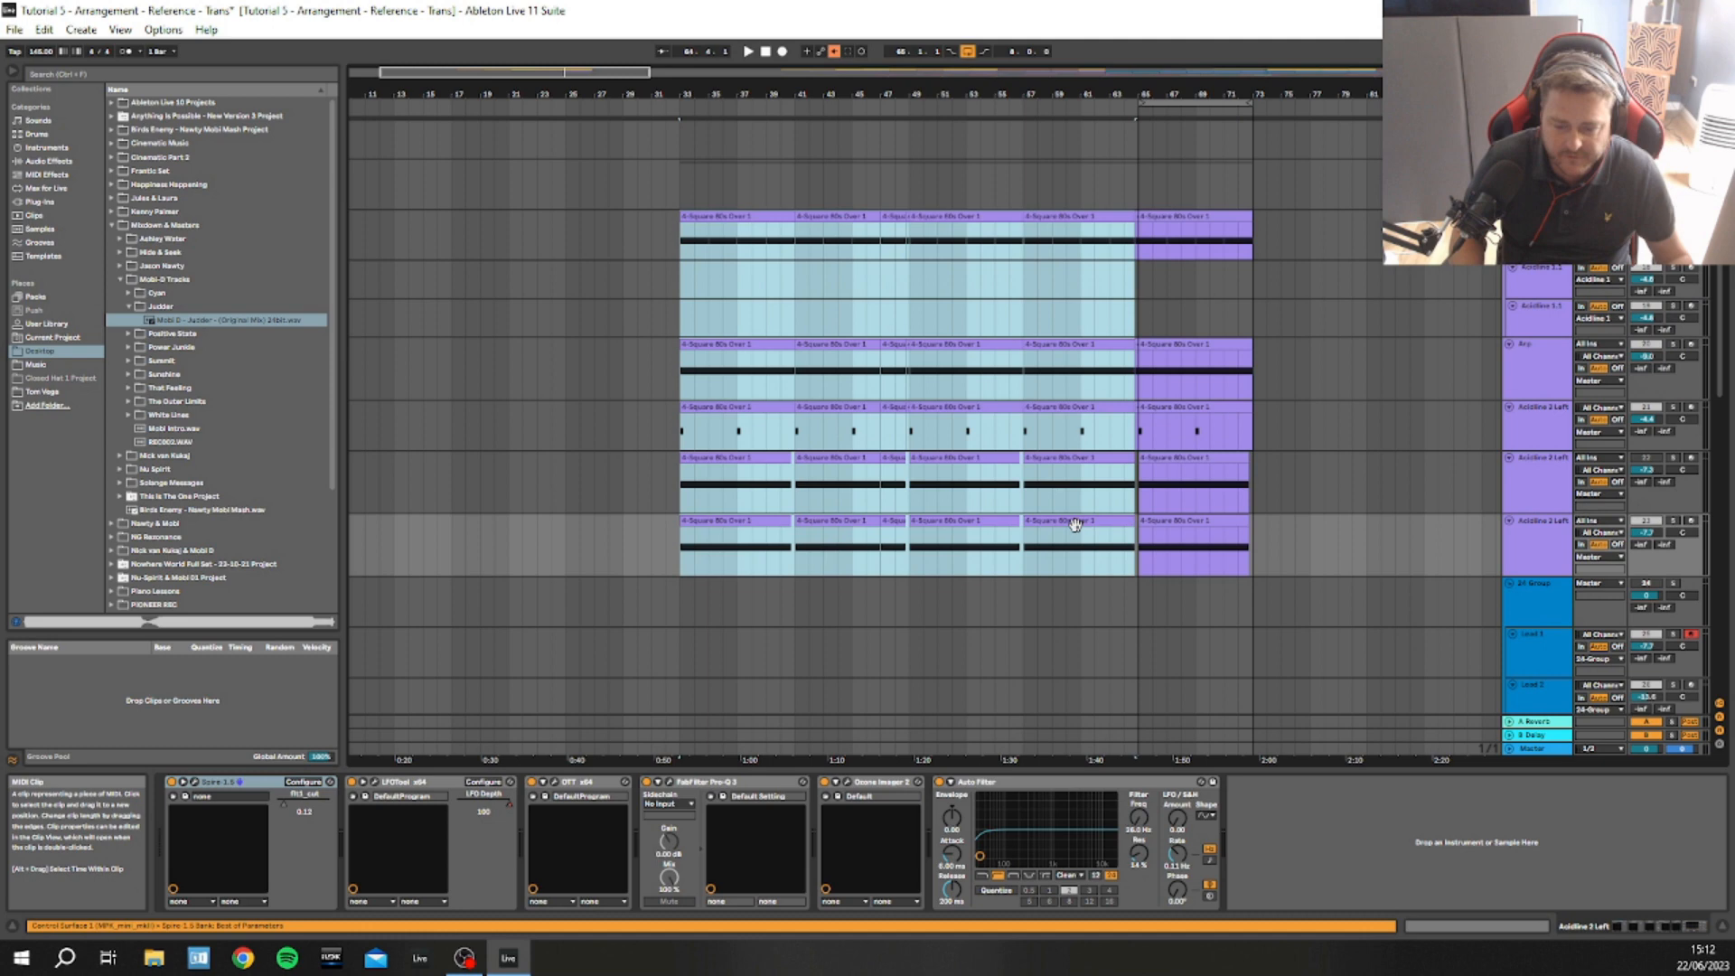
Play the soloed Acidline 1 part from bar 33
{"action": "left_click", "coordinate": [695, 193]}
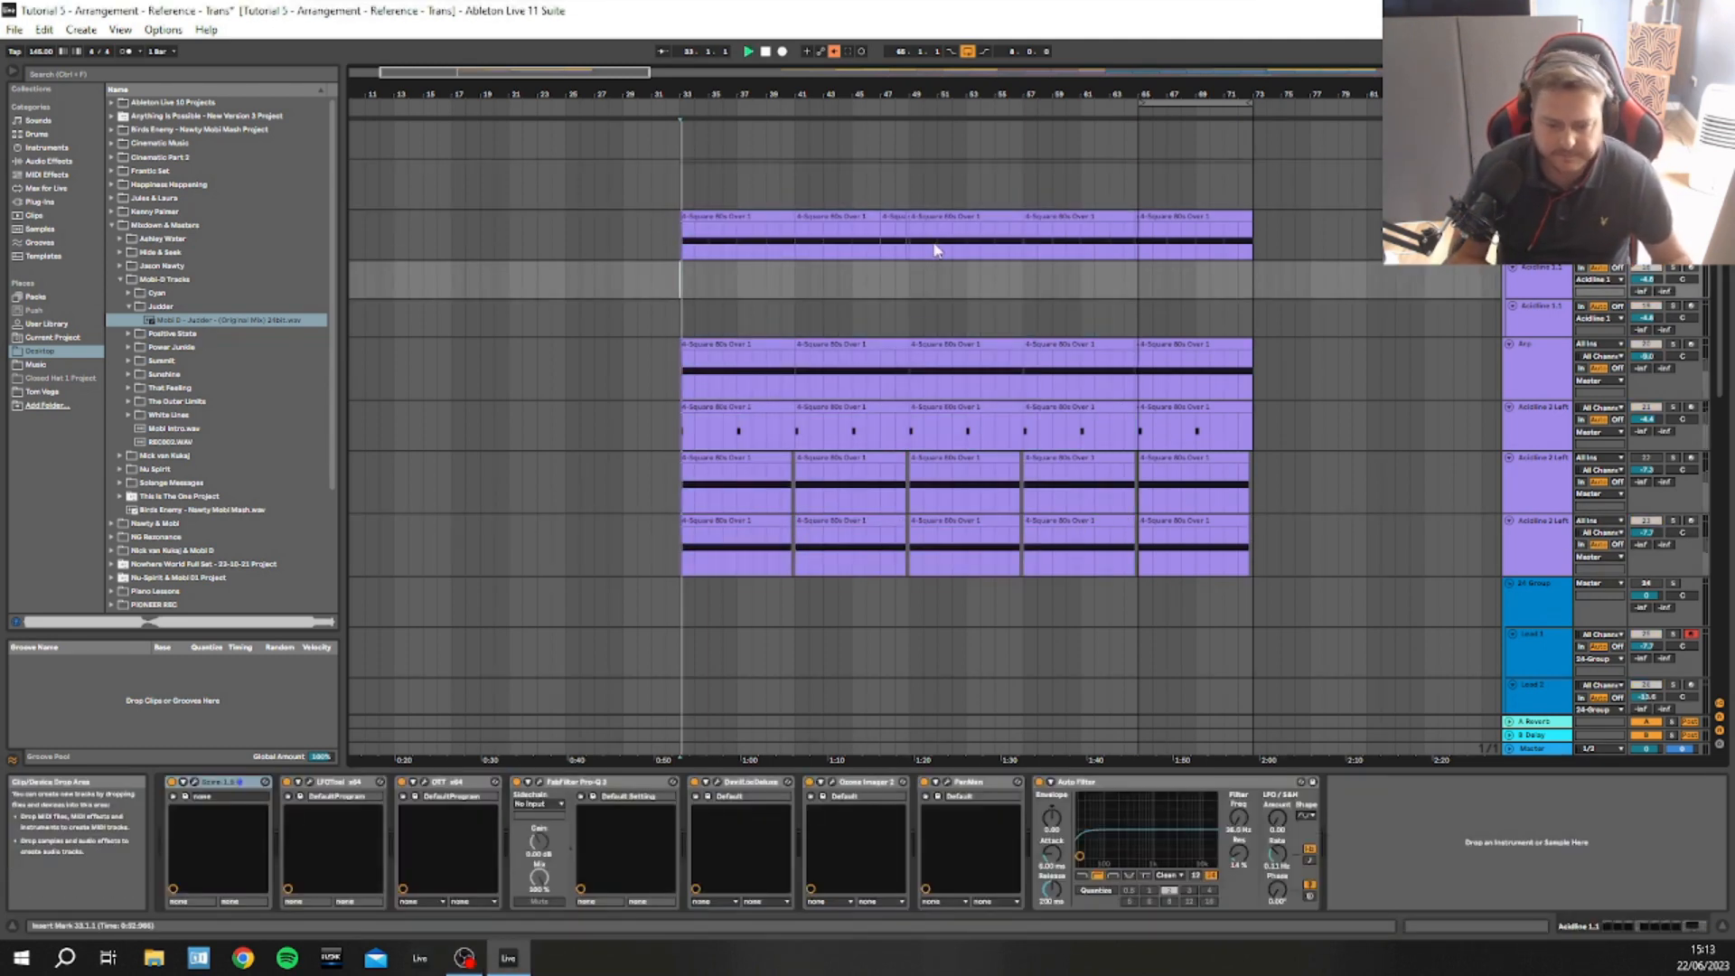
{"action": "key", "text": "space"}
{"action": "key", "text": "space"}
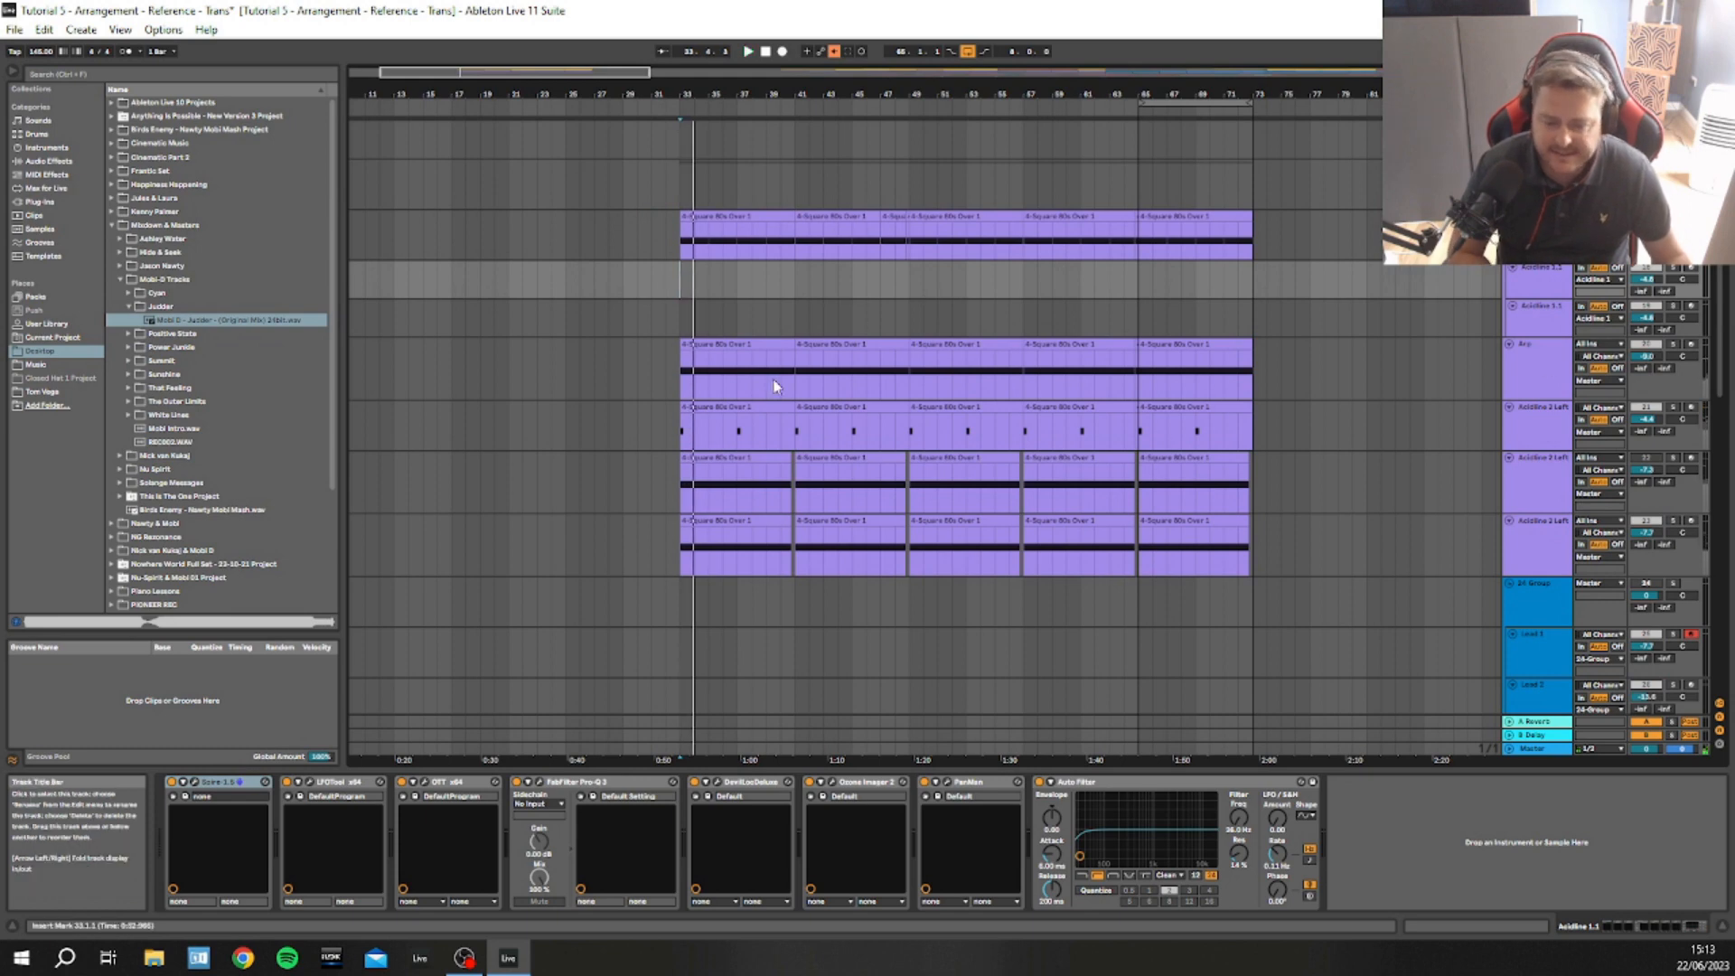
Deactivate the Arp and three Acidline 2 Left clips from bar 33 to bar 49, then play from bar 33
{"action": "left_click", "coordinate": [712, 358]}
{"action": "left_click", "coordinate": [712, 359]}
{"action": "left_click", "coordinate": [887, 524], "text": "shift"}
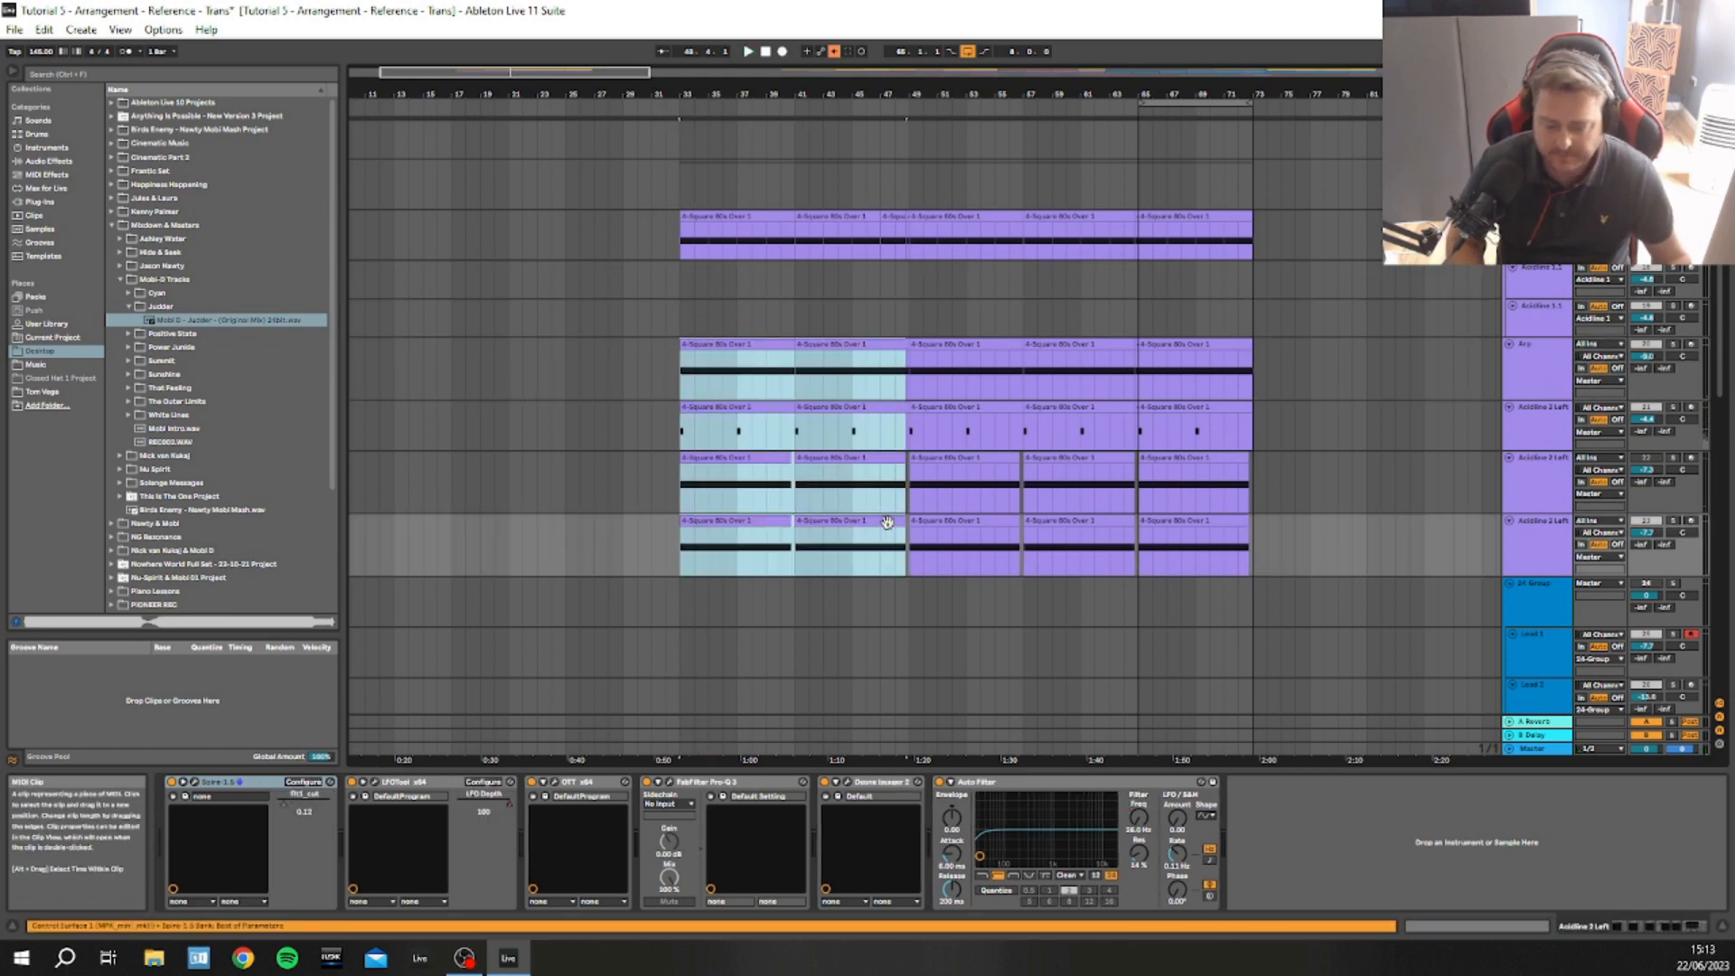
{"action": "key", "text": "0"}
{"action": "left_click", "coordinate": [676, 279]}
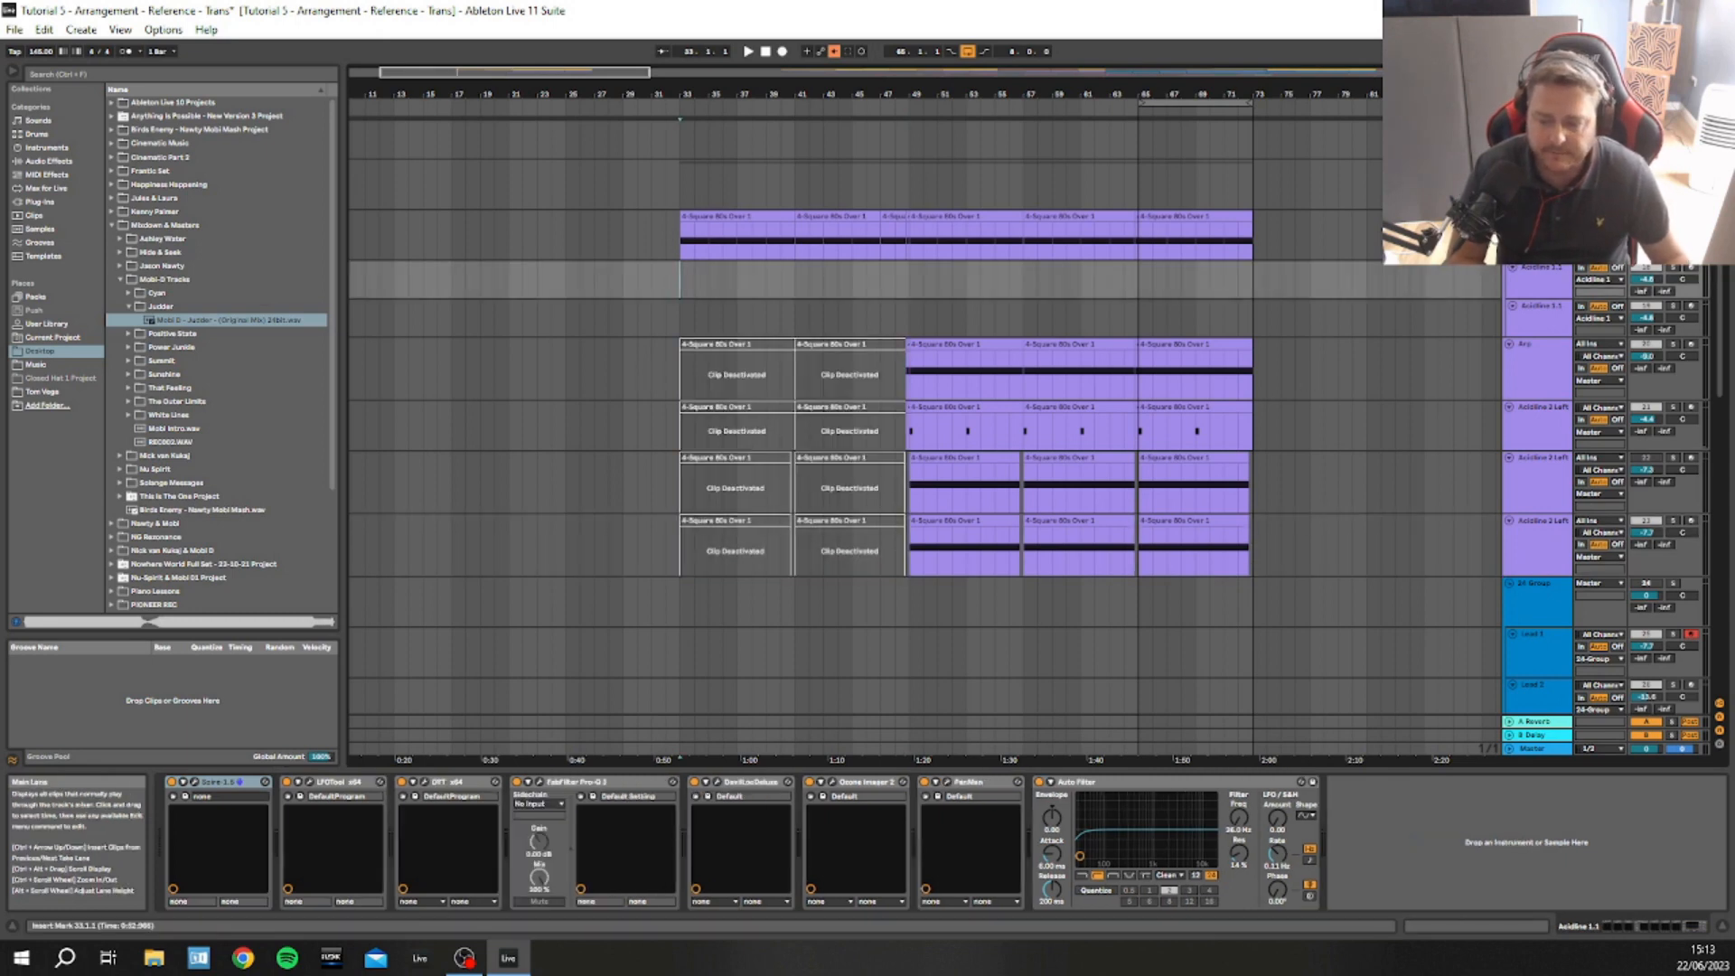
{"action": "key", "text": "space"}
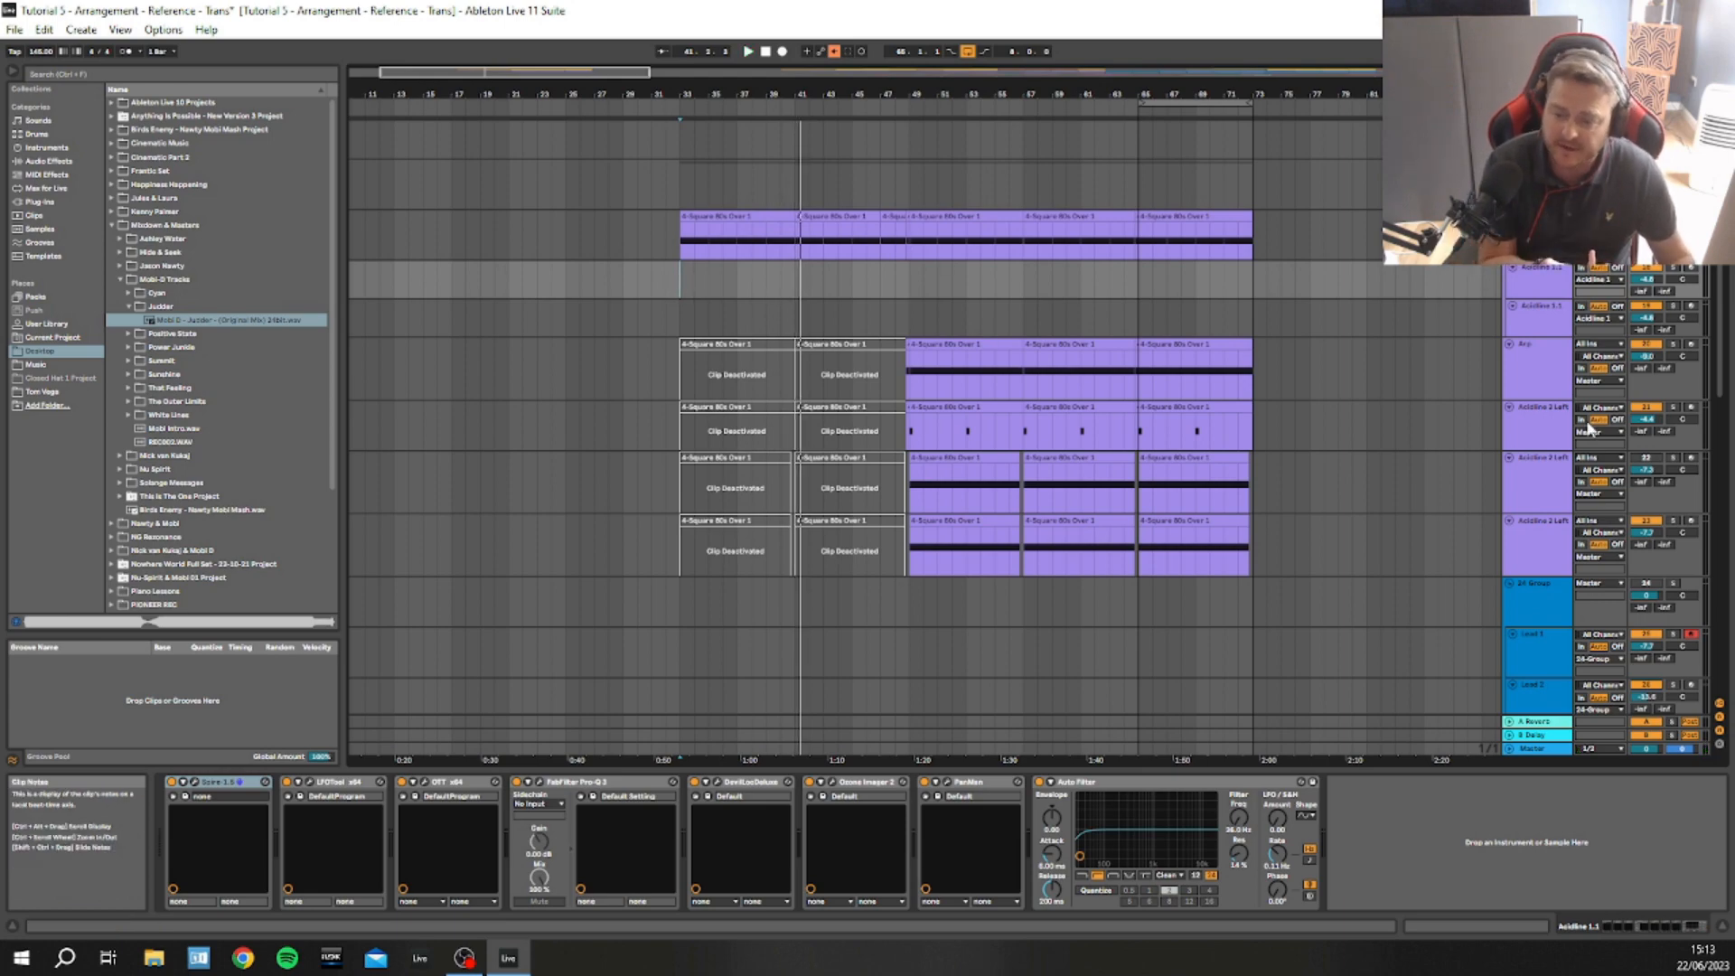
Play the soloed reference track from bar 40 to hear its change at bar 41
{"action": "left_click_drag", "start_coordinate": [1718, 331], "coordinate": [1719, 171]}
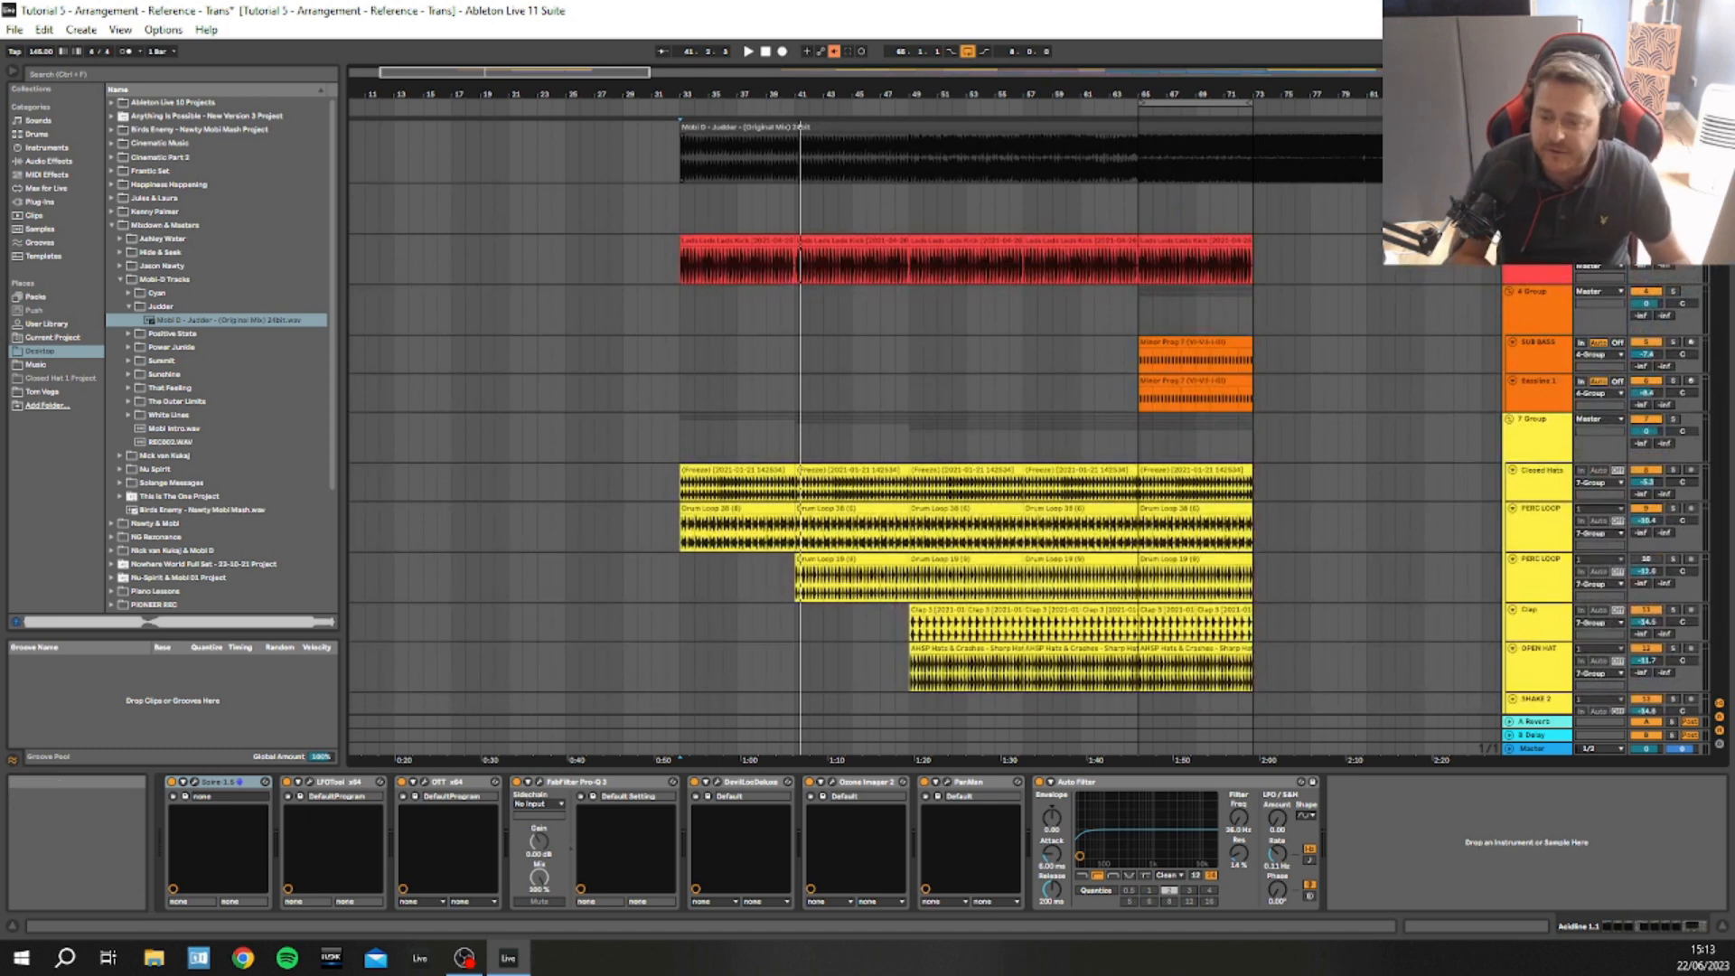
{"action": "left_click", "coordinate": [785, 170]}
{"action": "left_click", "coordinate": [773, 165]}
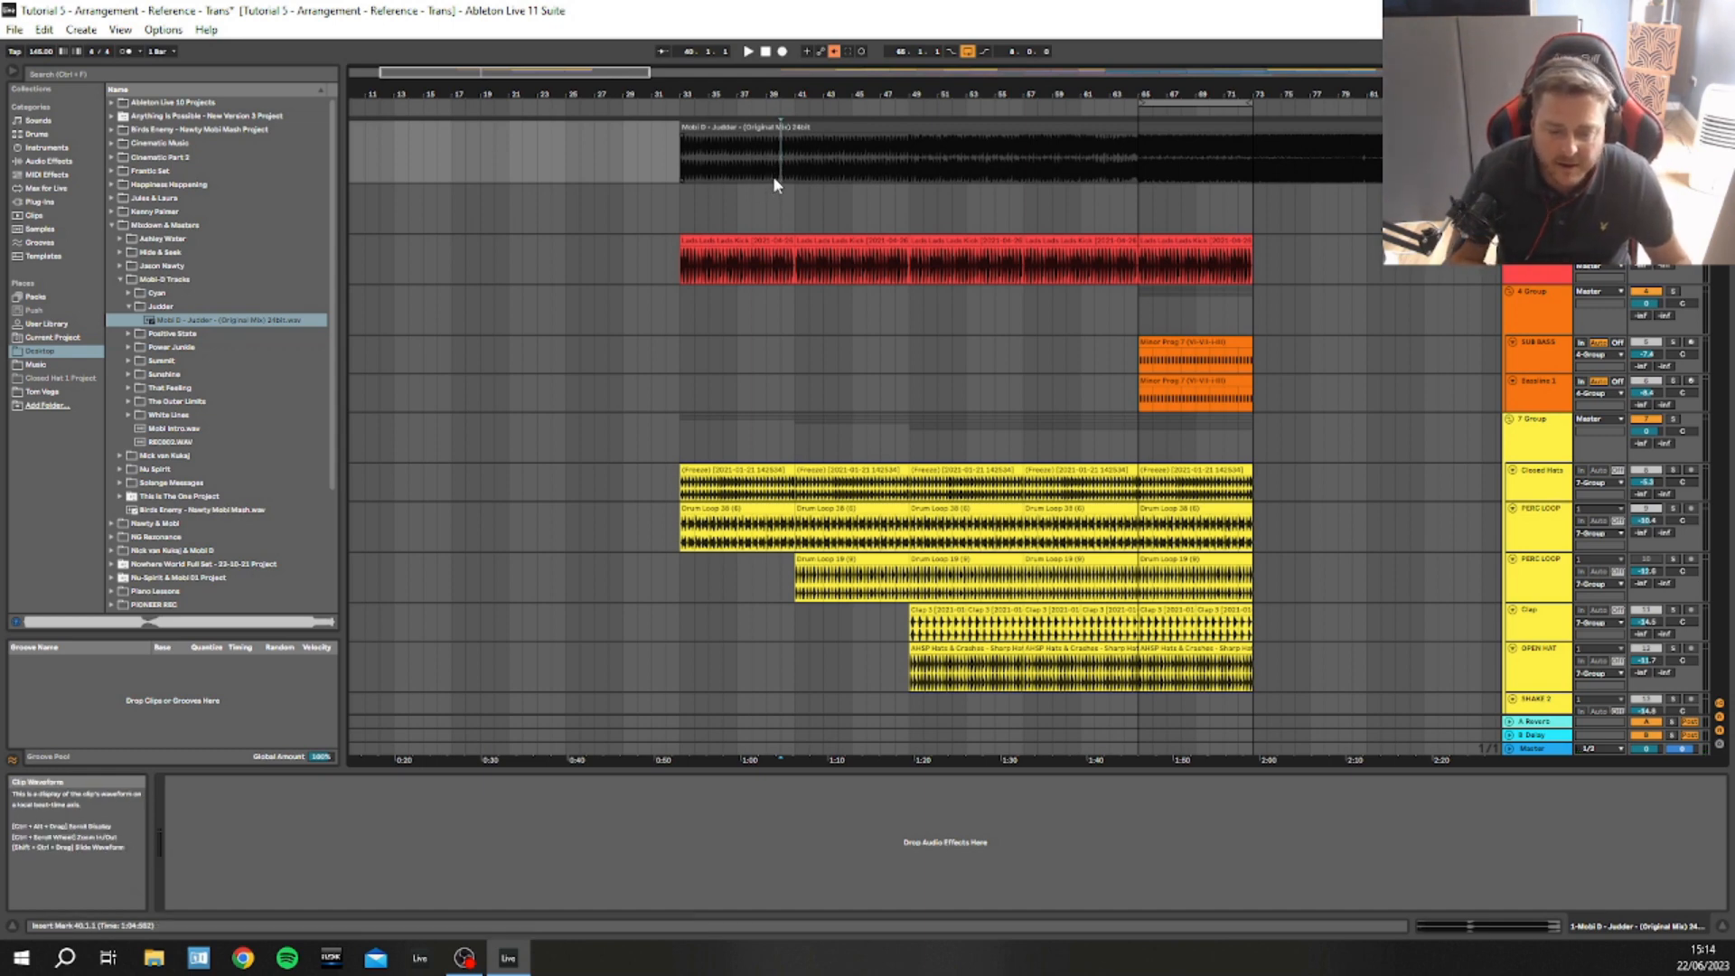
{"action": "key", "text": "space"}
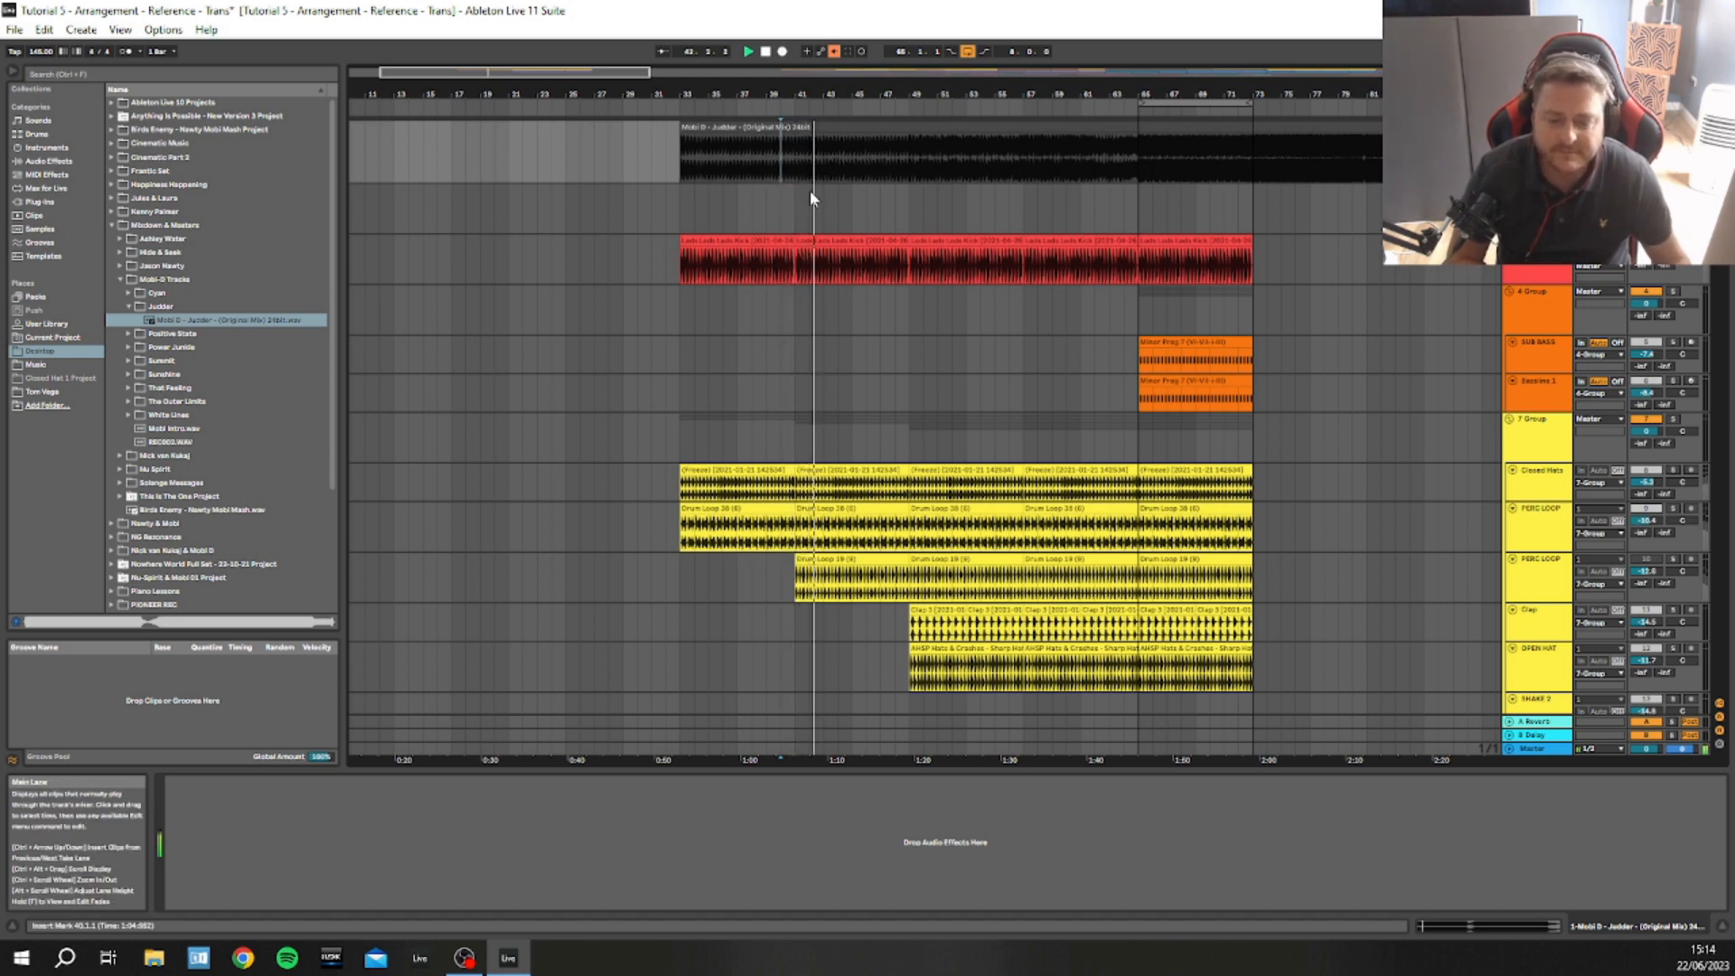
{"action": "key", "text": "space"}
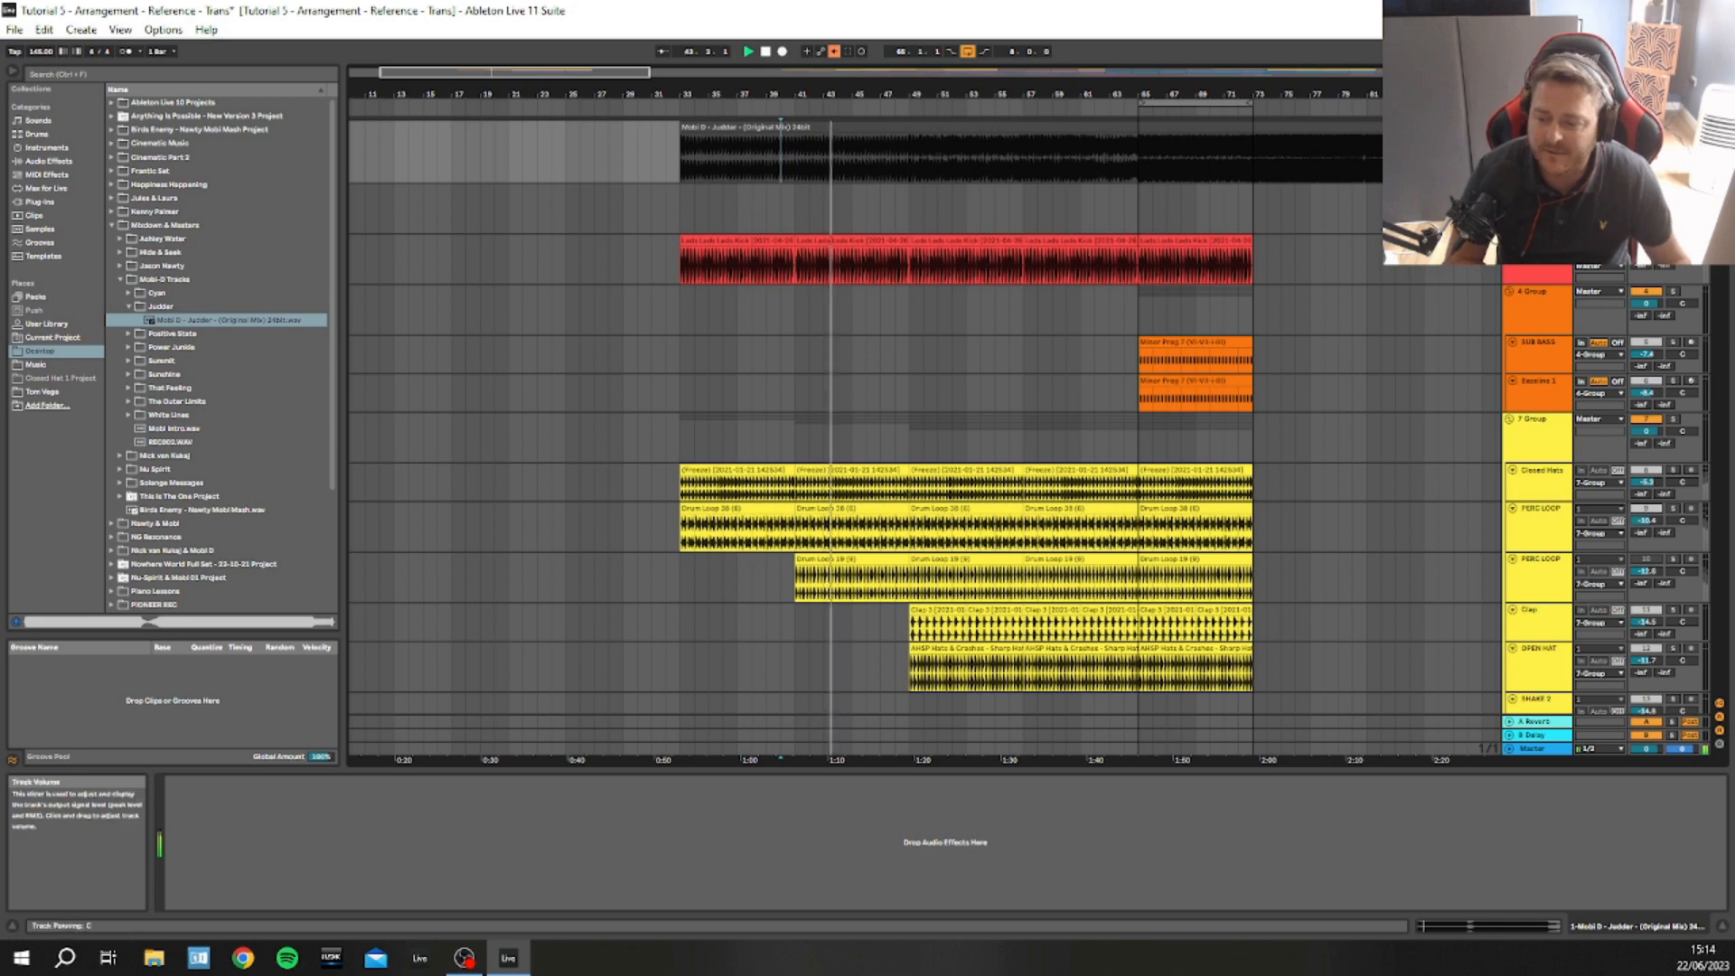
Reactivate the Arp clip from bar 41 to bar 49 and play it soloed
{"action": "left_click_drag", "start_coordinate": [1721, 141], "coordinate": [1721, 305]}
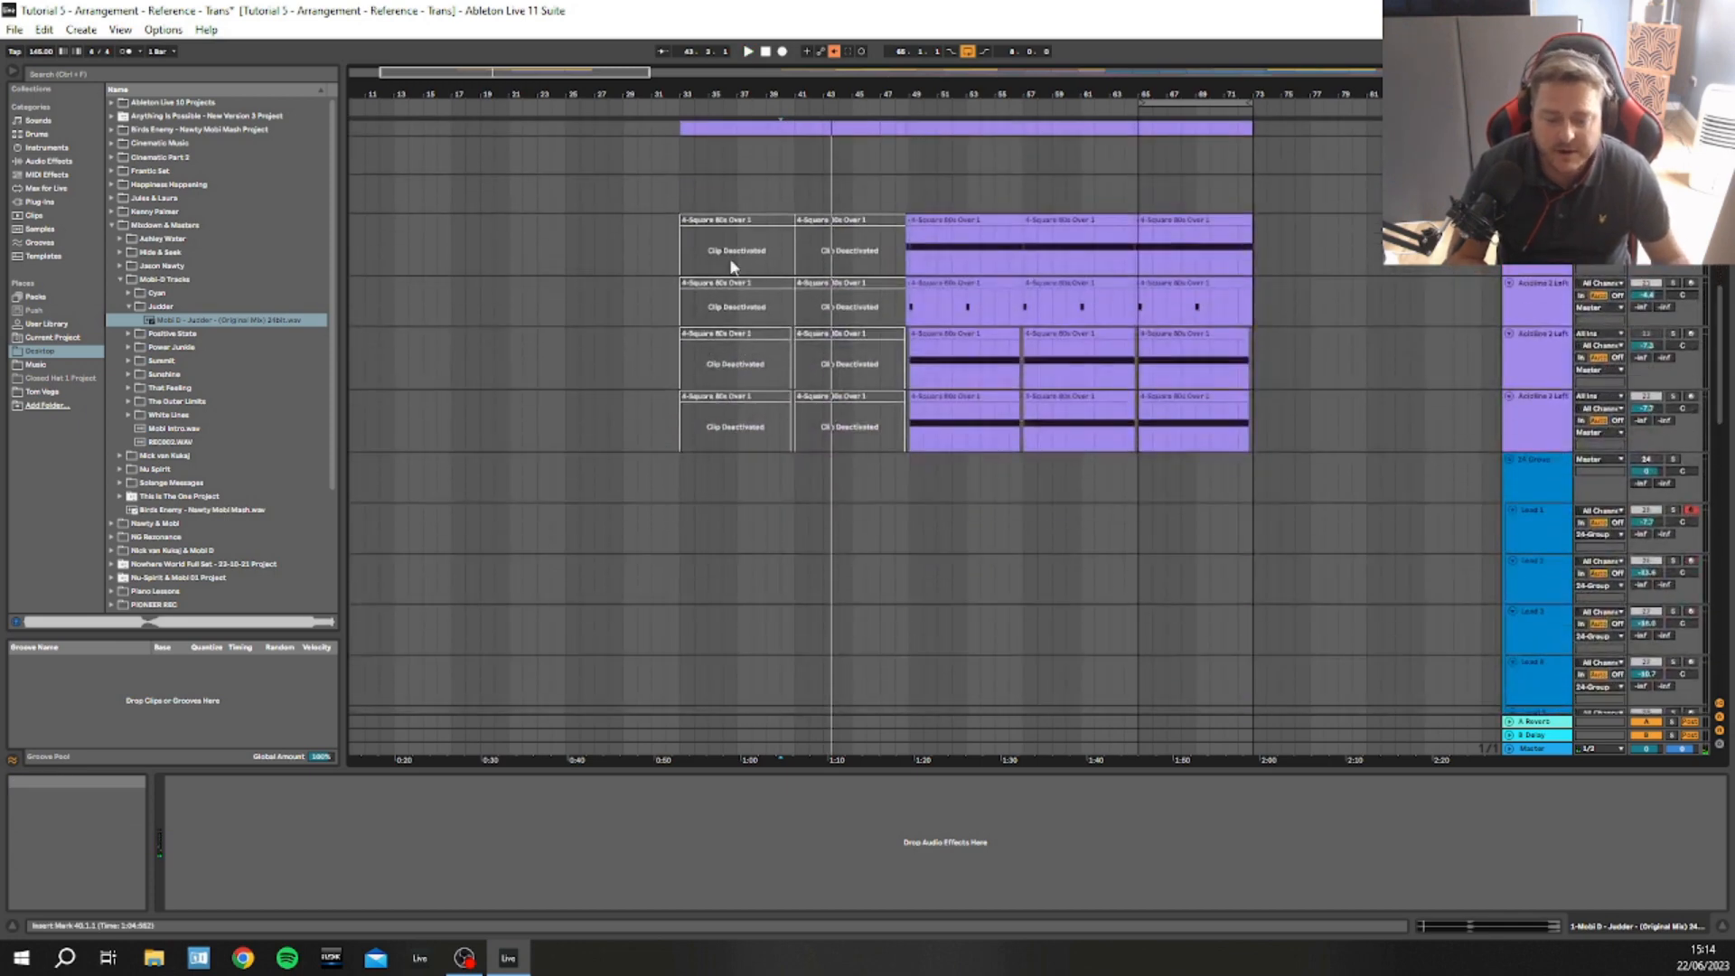
{"action": "left_click", "coordinate": [840, 239]}
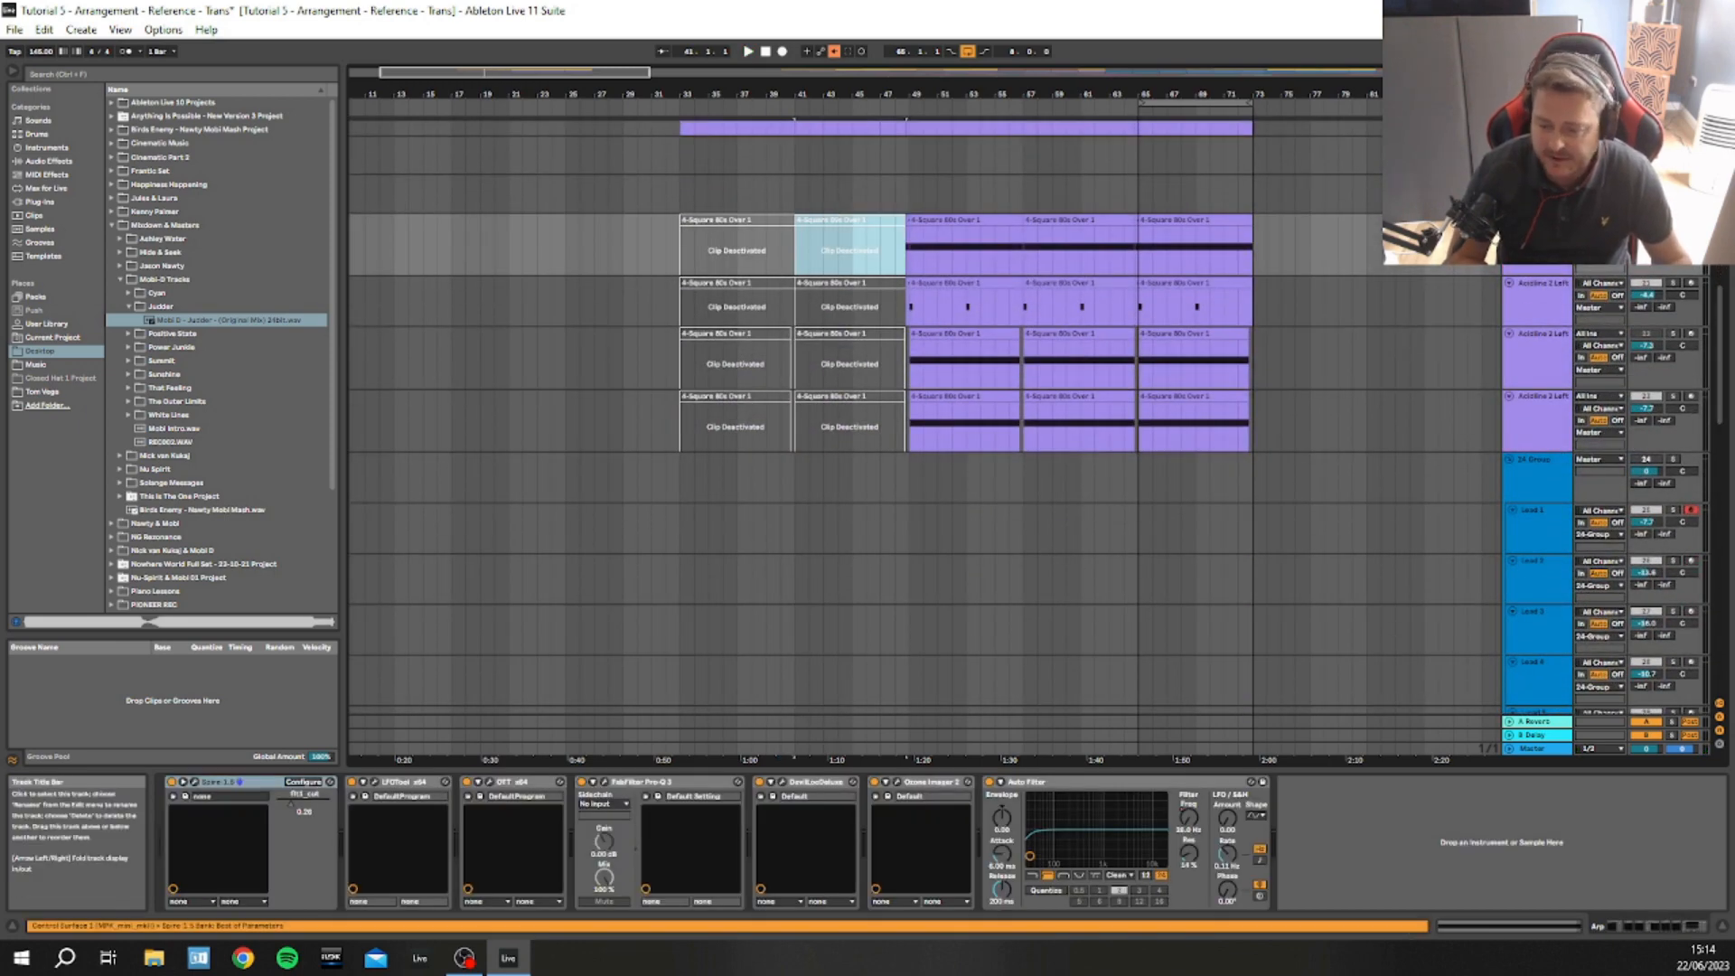
{"action": "key", "text": "0"}
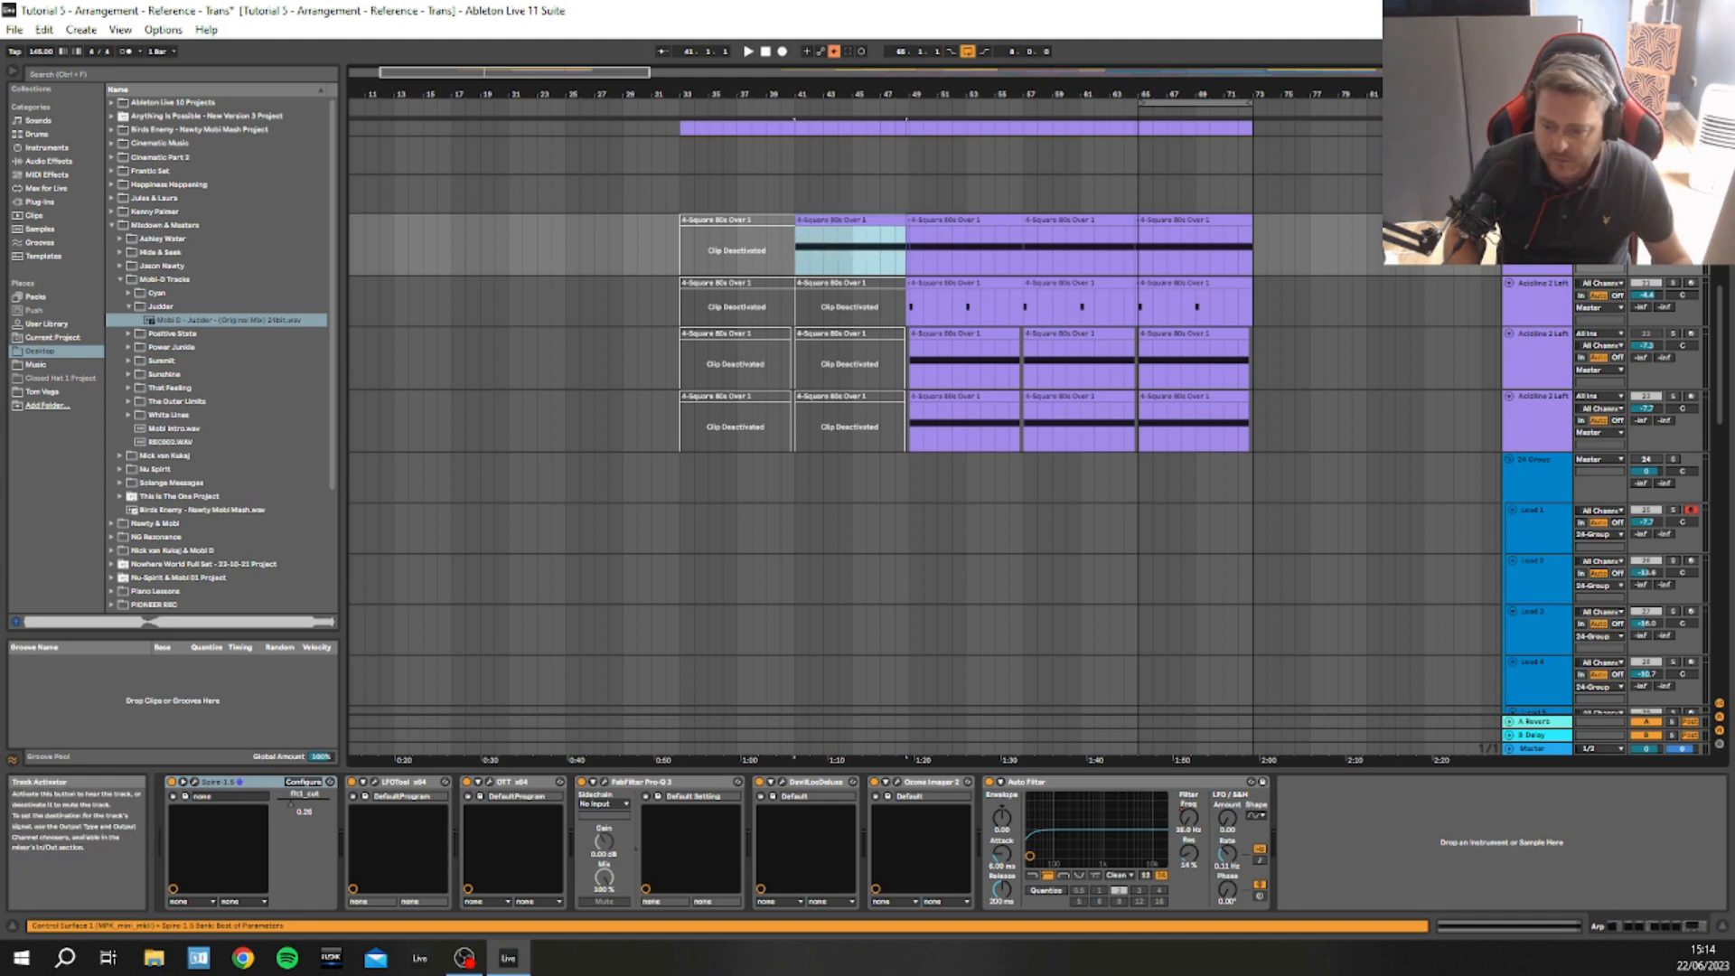
{"action": "key", "text": "space"}
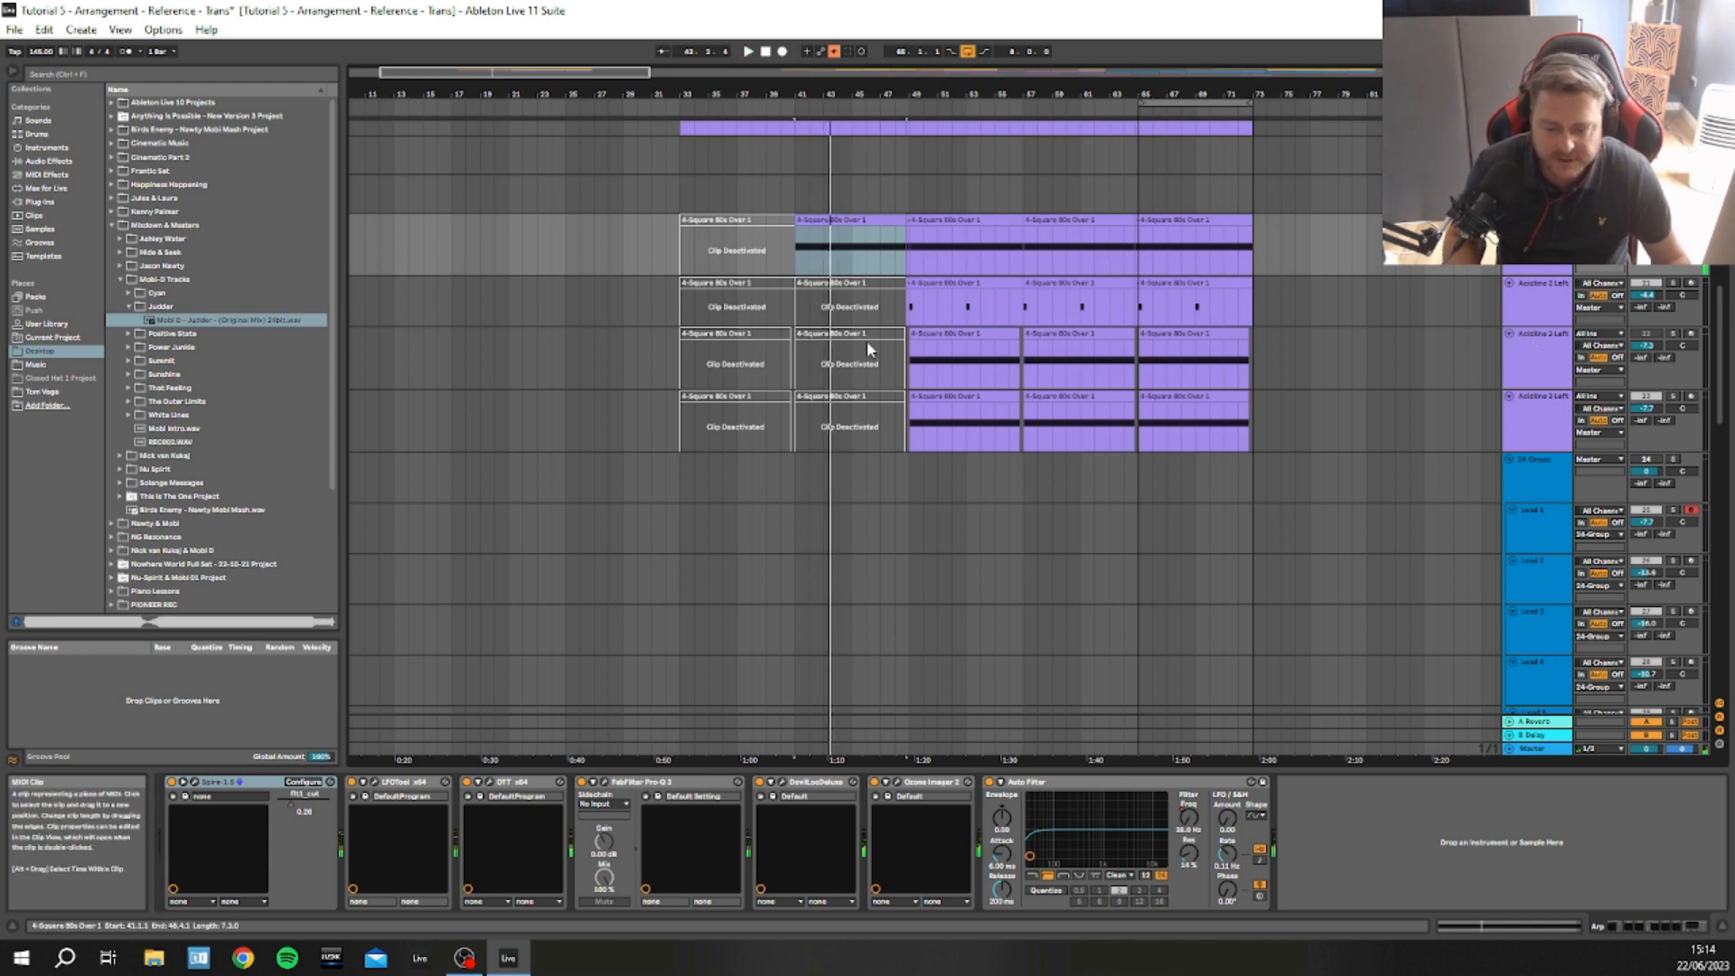
Activate the lowest Acidline 2 Left clip at bar 41, play it soloed, then deactivate it and unsolo the track
{"action": "left_click", "coordinate": [856, 414]}
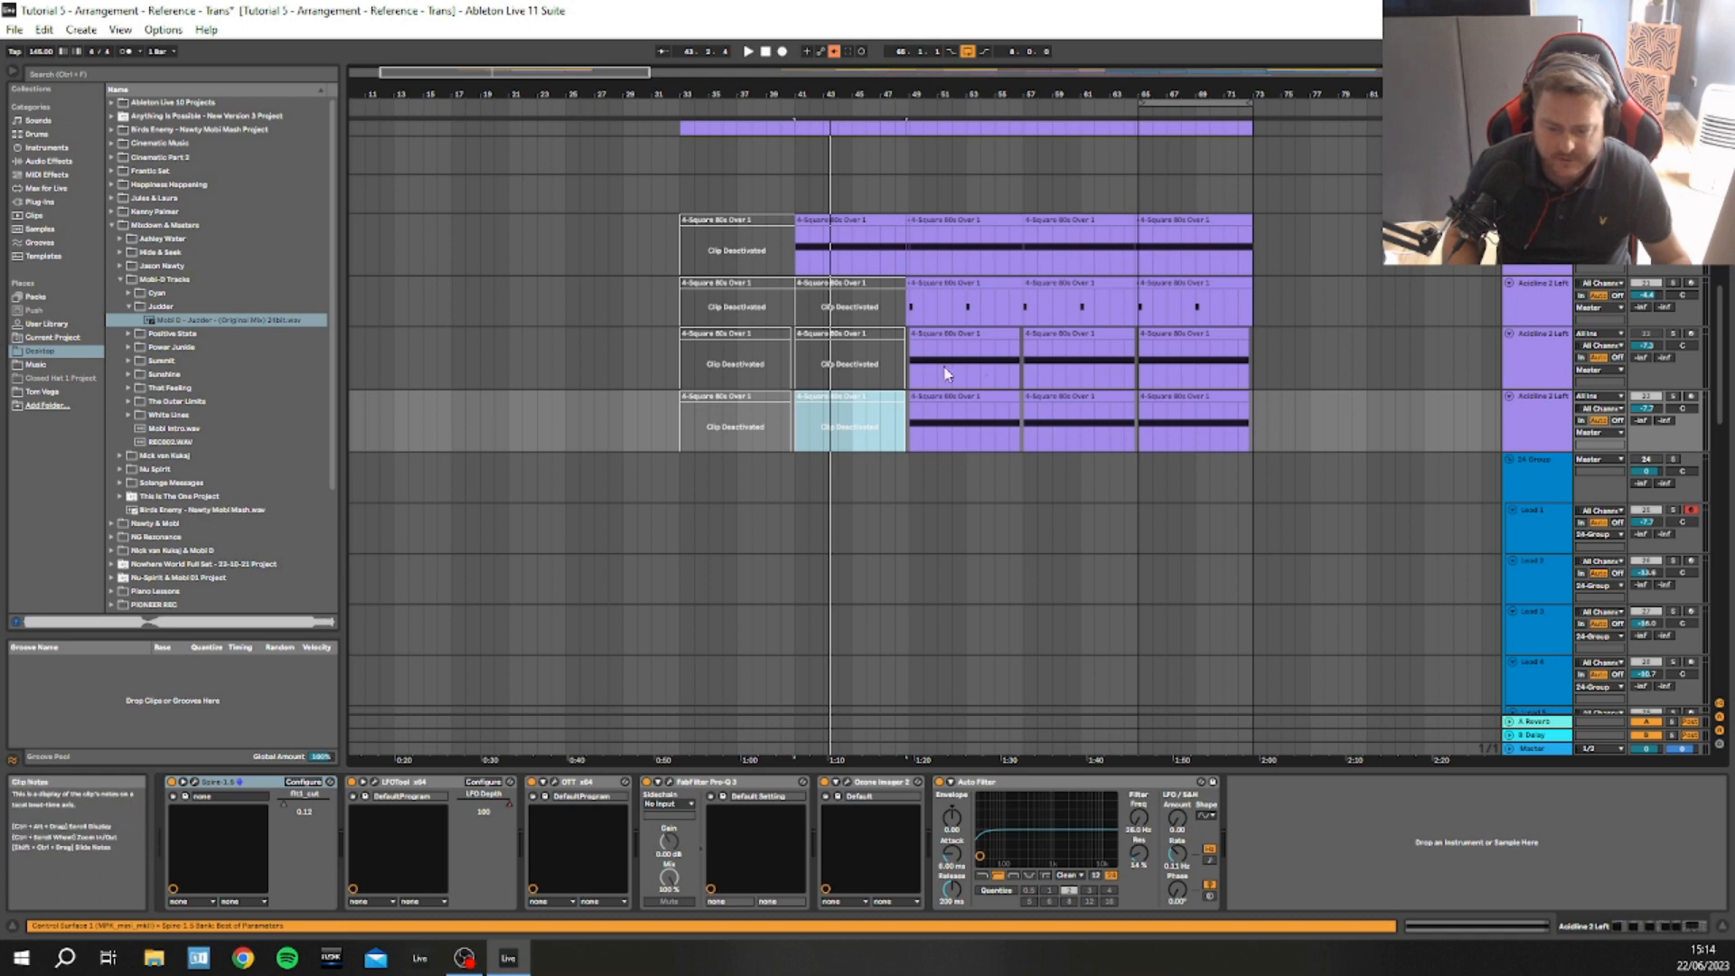
{"action": "left_click", "coordinate": [1674, 398]}
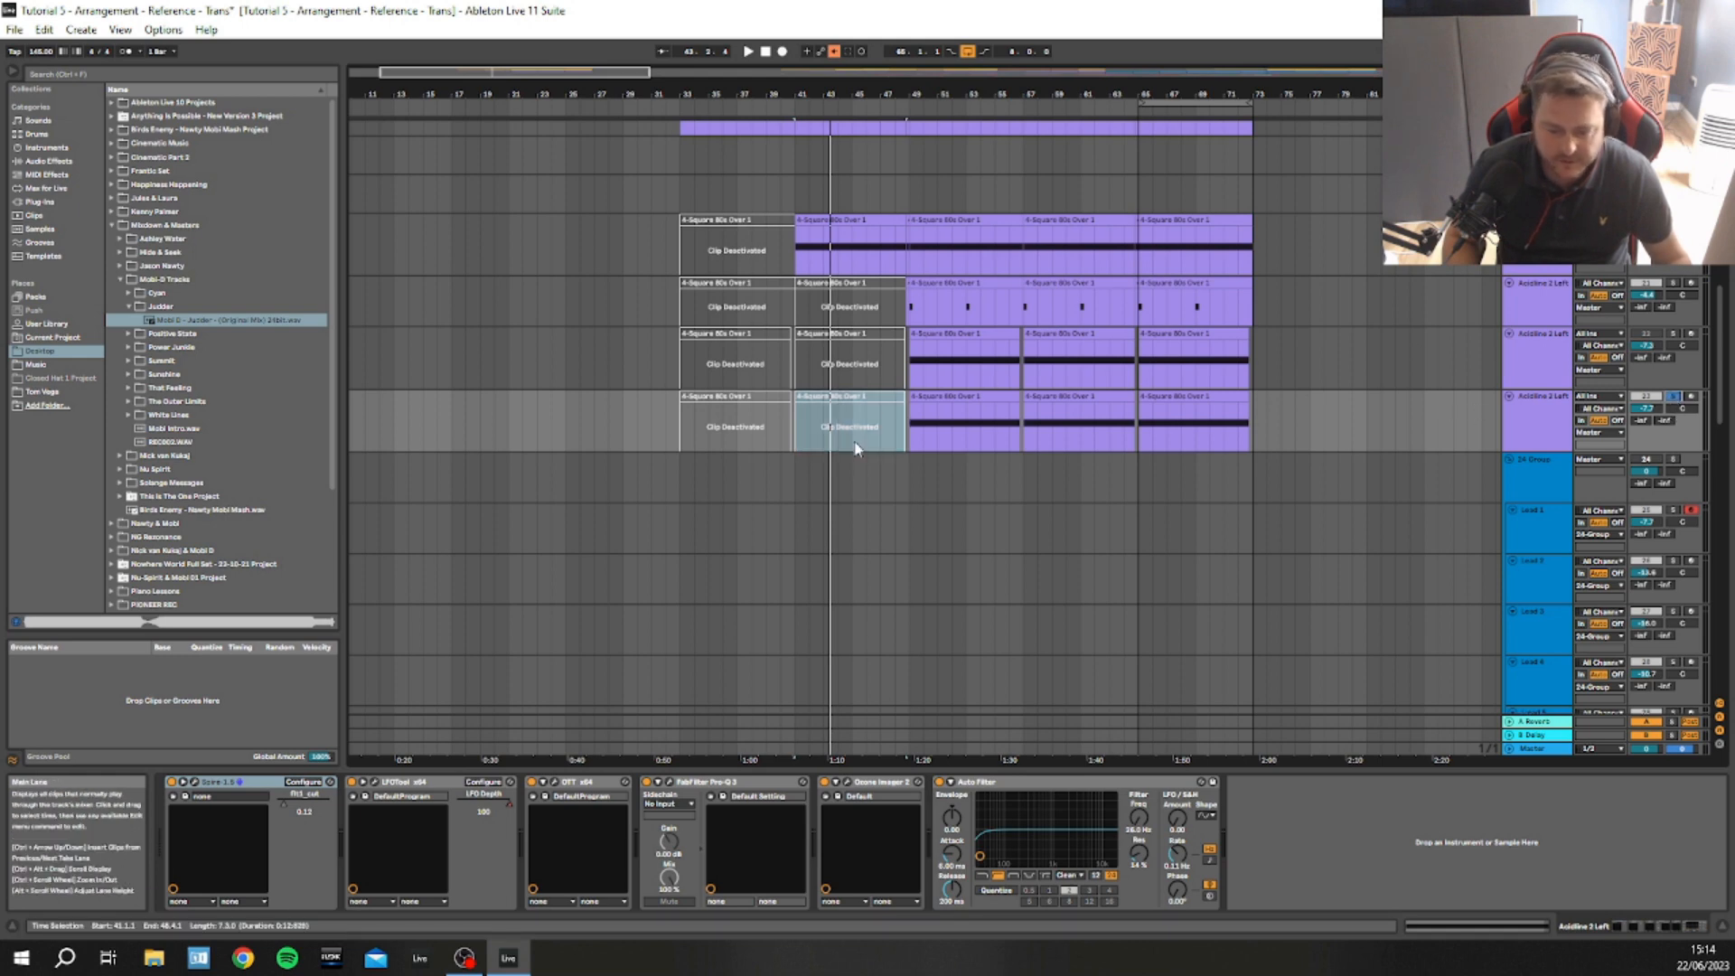
{"action": "left_click", "coordinate": [842, 403]}
{"action": "key", "text": "0"}
{"action": "left_click", "coordinate": [751, 497]}
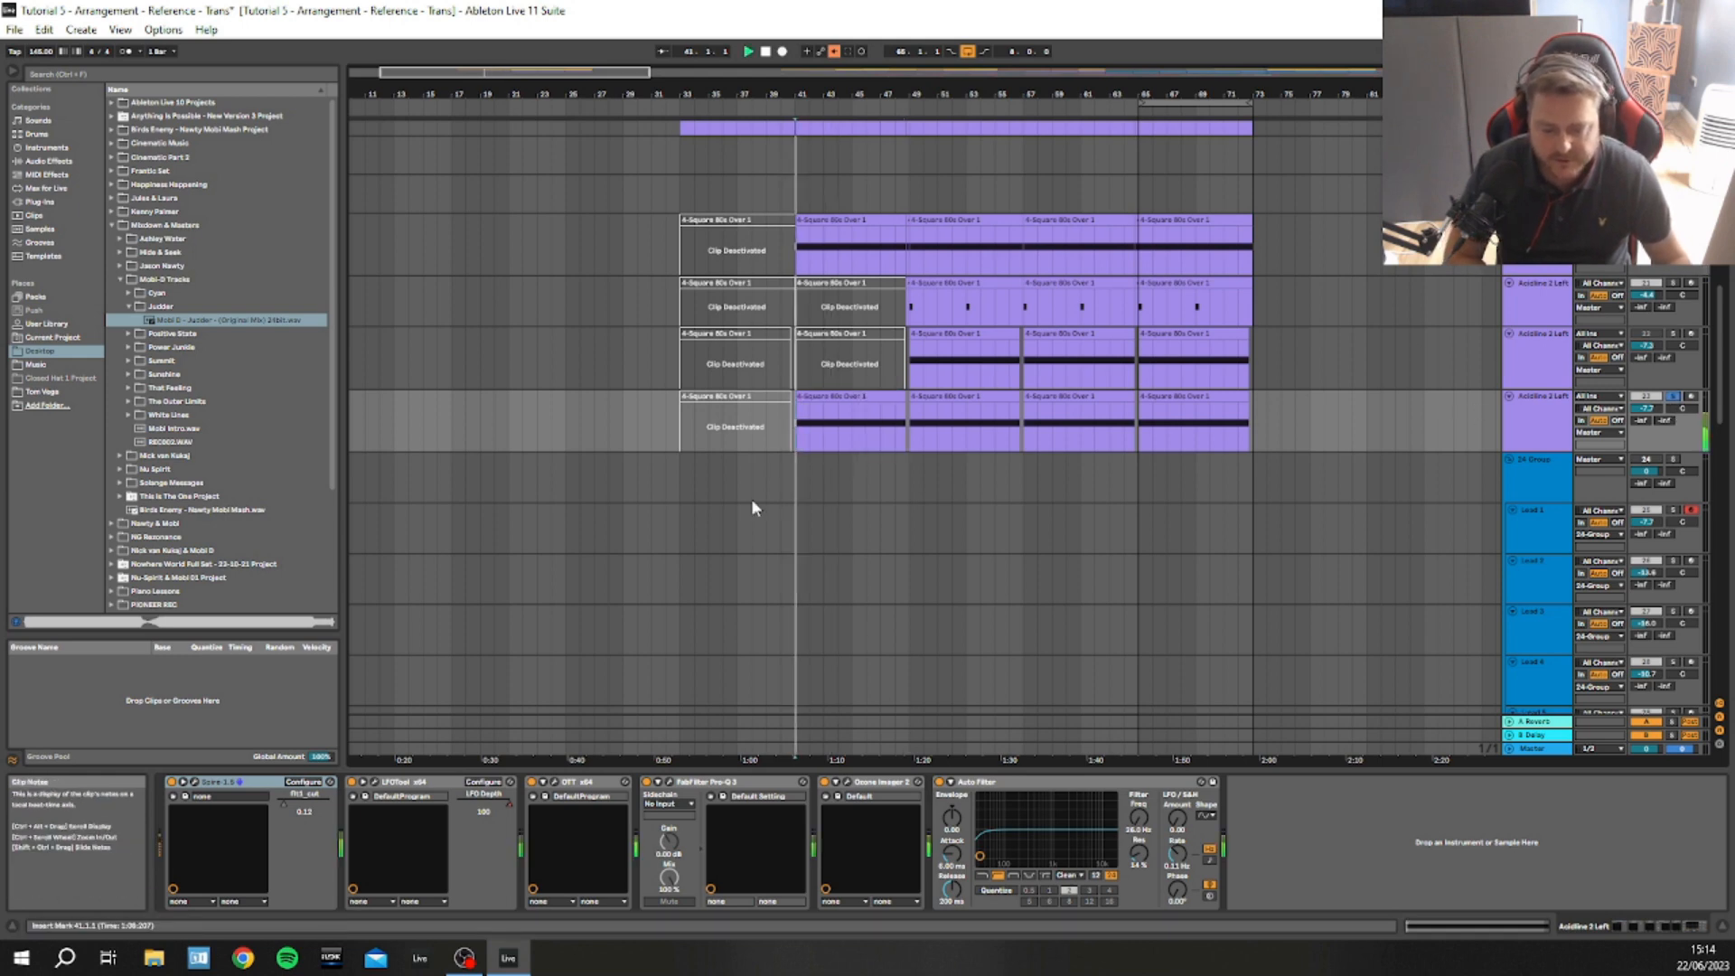
{"action": "key", "text": "space"}
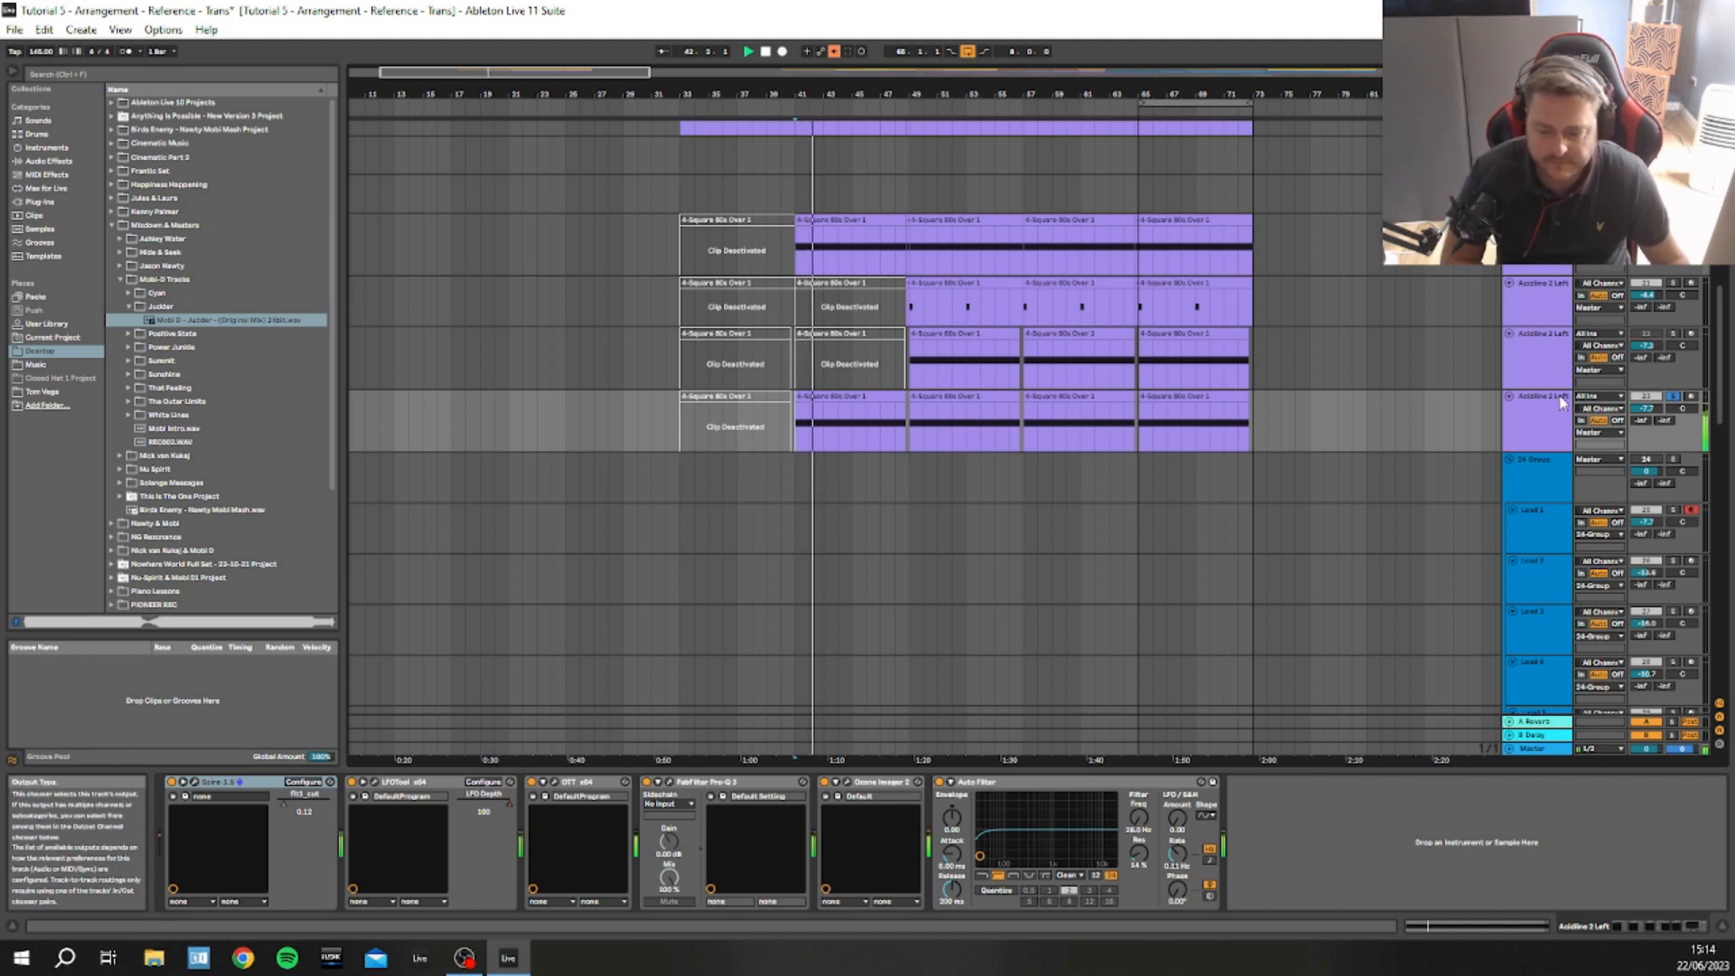
{"action": "left_click", "coordinate": [847, 411]}
{"action": "key", "text": "0"}
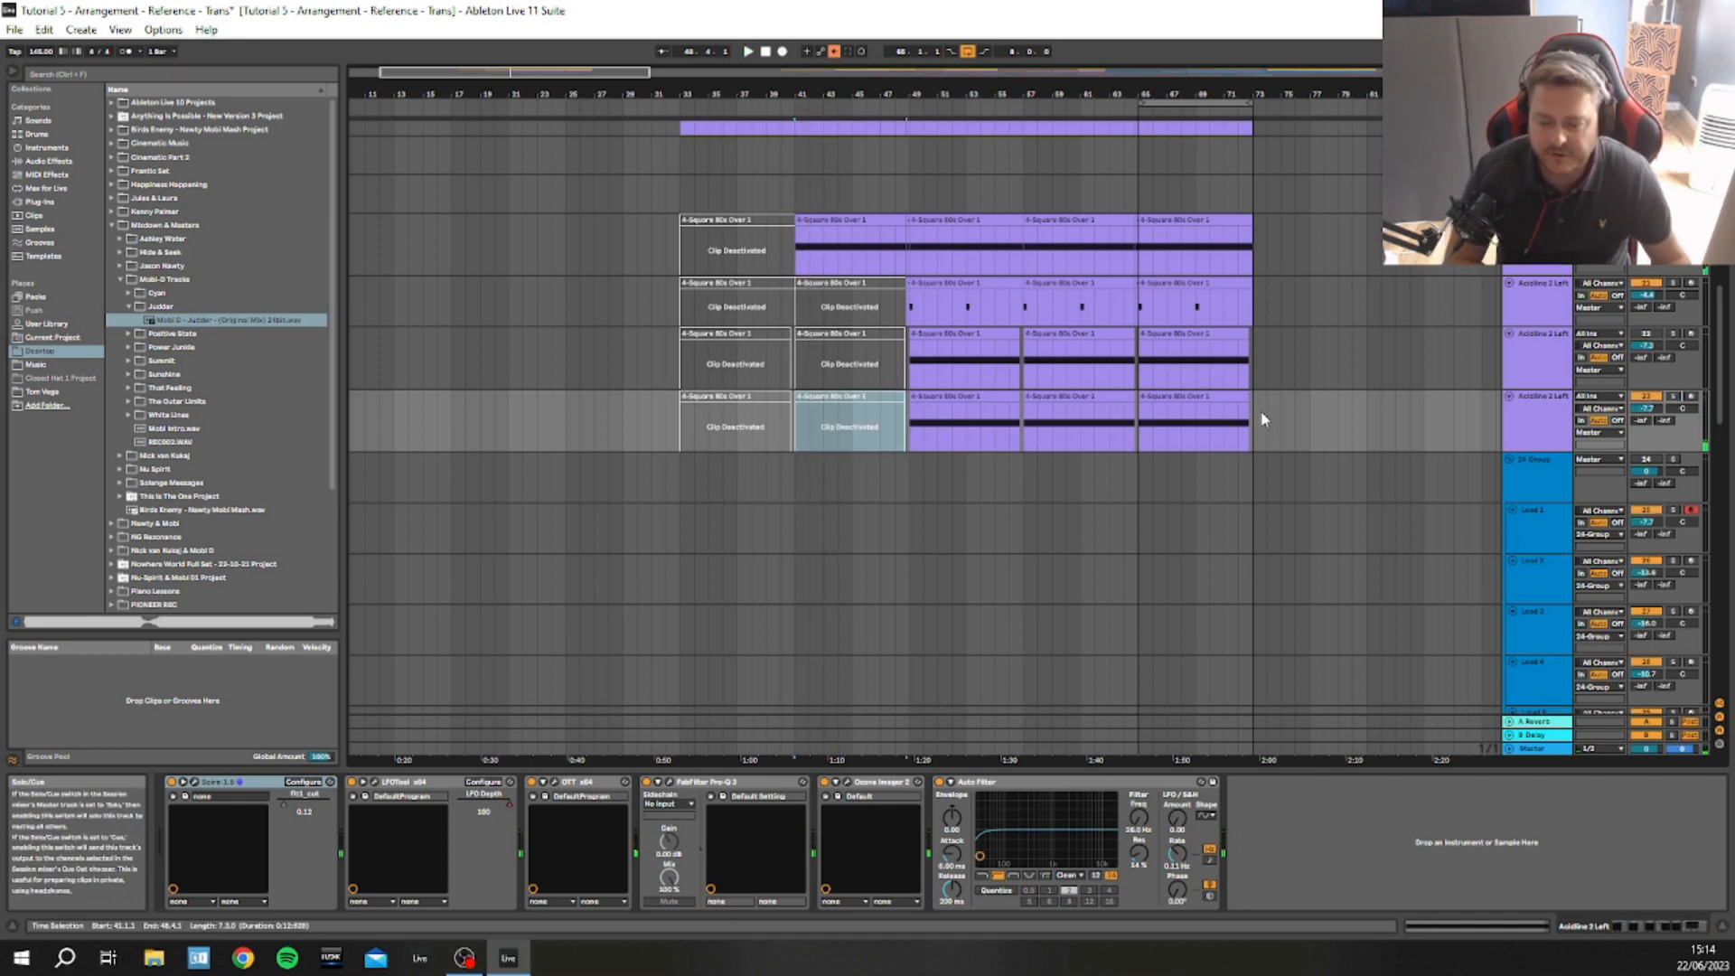
Unsolo the Arp track and play the full arrangement from bar 33, then from bar 40
{"action": "scroll", "coordinate": [931, 177], "scroll_direction": "up", "scroll_amount": 2}
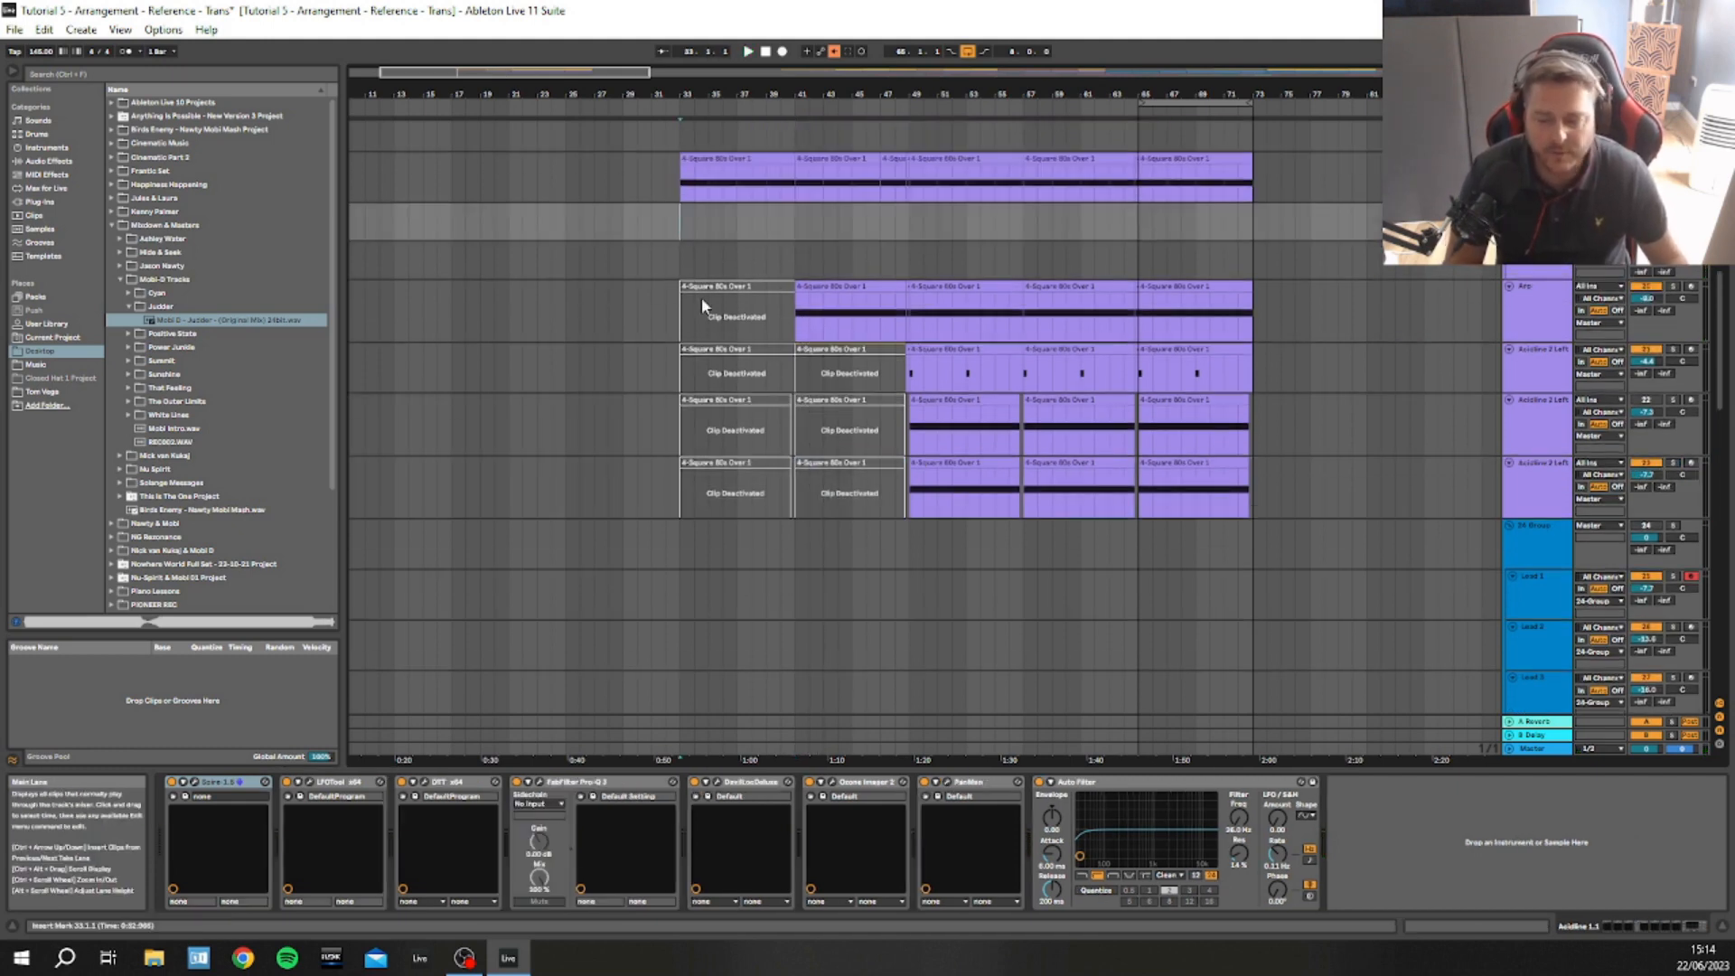
{"action": "left_click", "coordinate": [687, 224]}
{"action": "left_click", "coordinate": [1671, 286]}
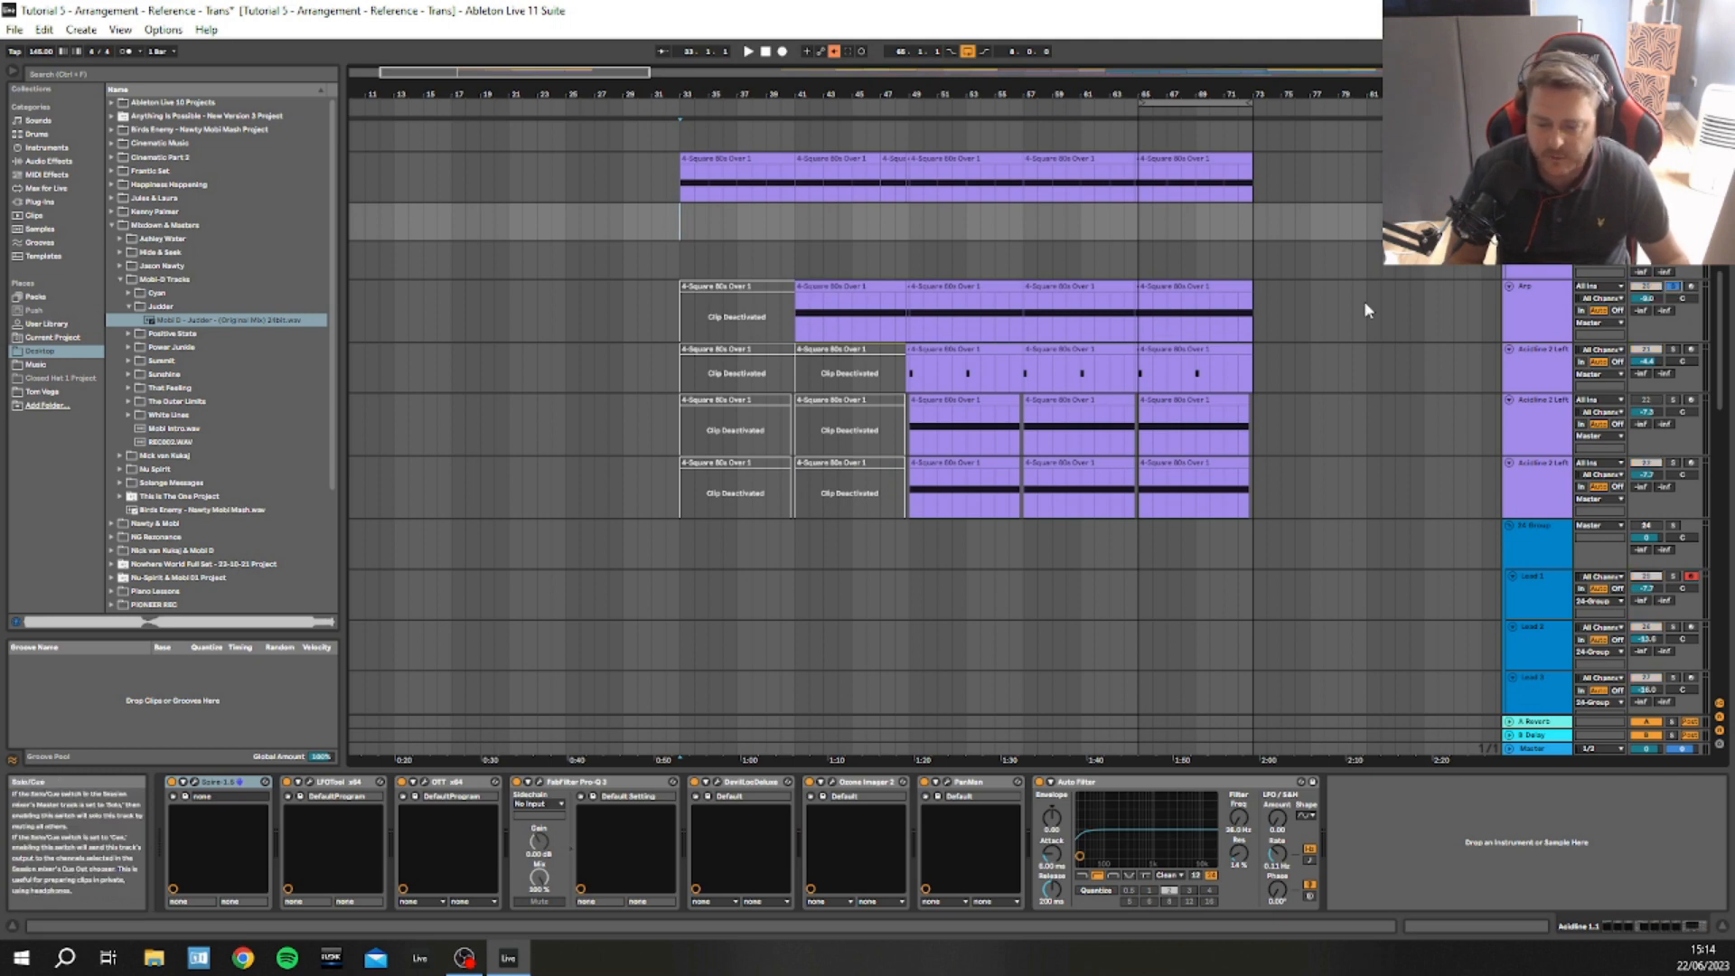
{"action": "left_click", "coordinate": [797, 267]}
{"action": "key", "text": "space"}
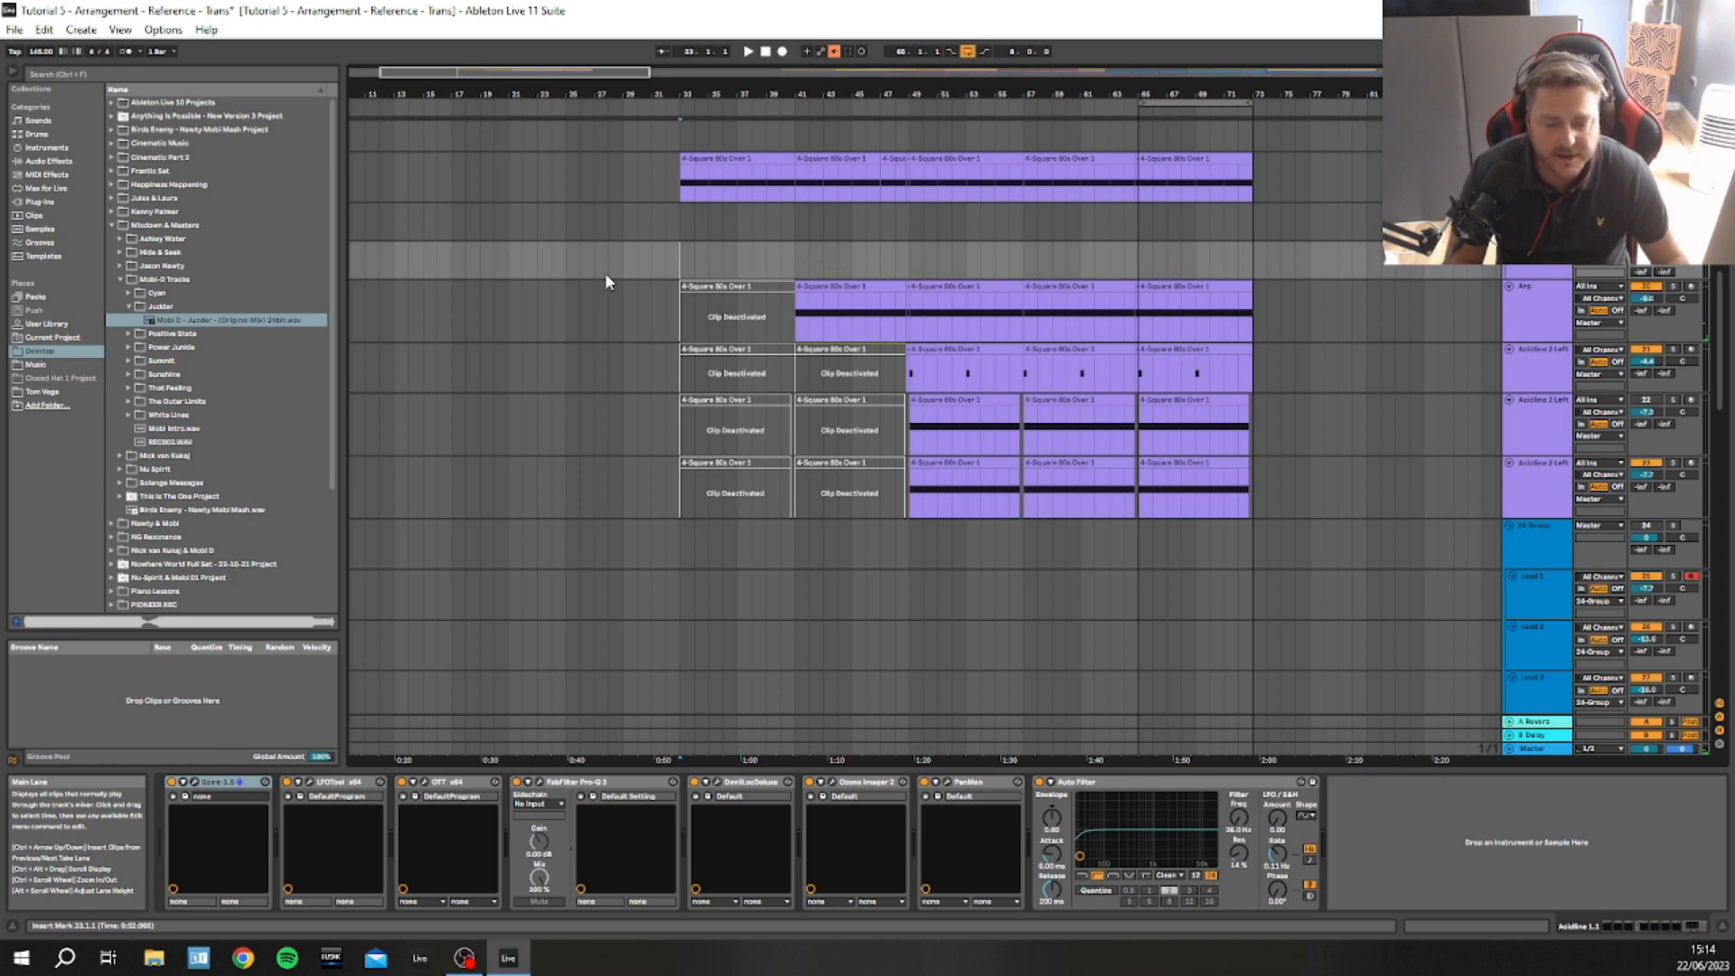
{"action": "key", "text": "space"}
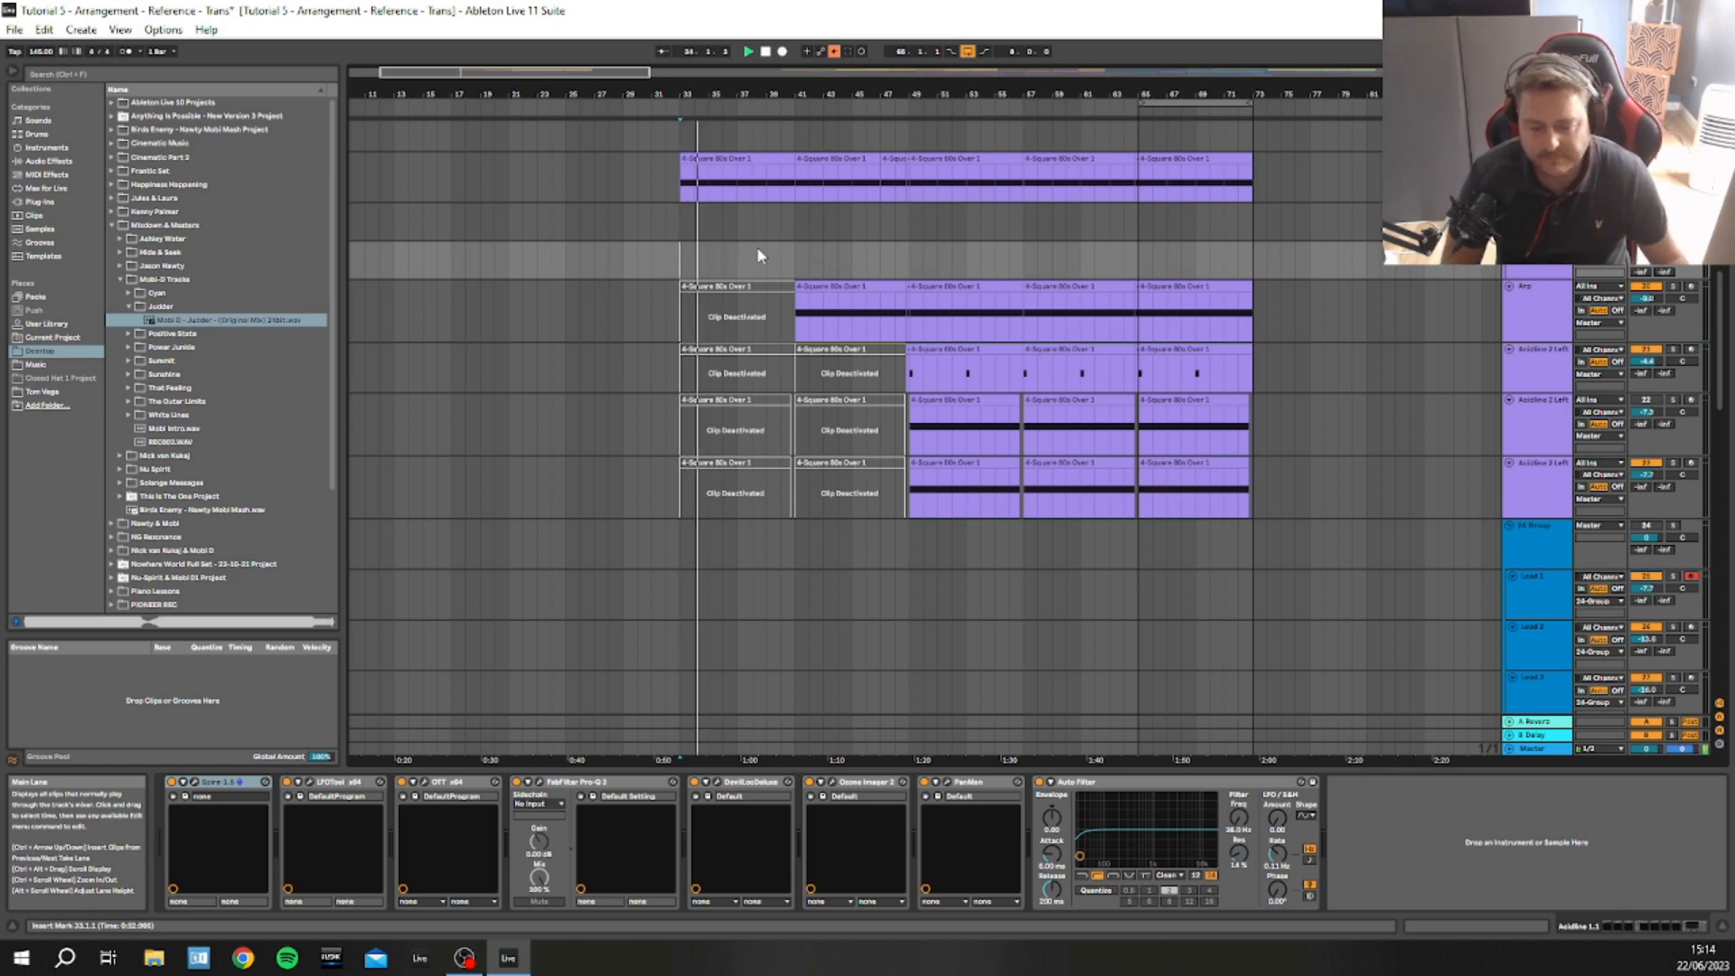
{"action": "left_click", "coordinate": [783, 262]}
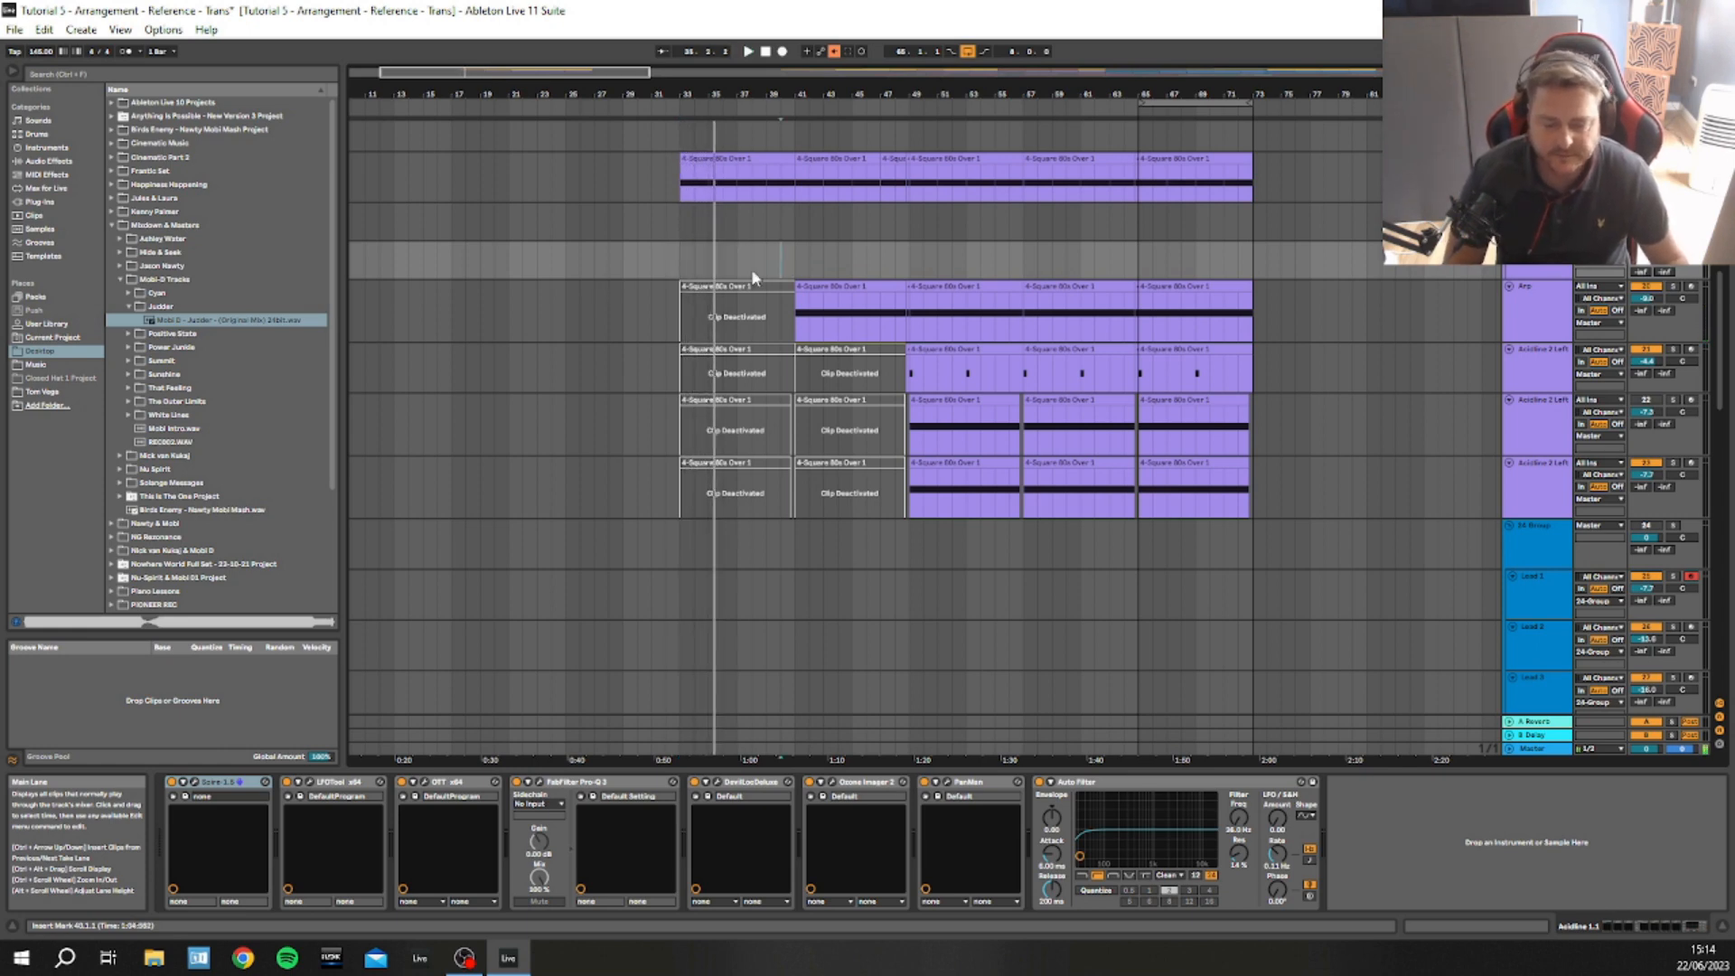
{"action": "key", "text": "space"}
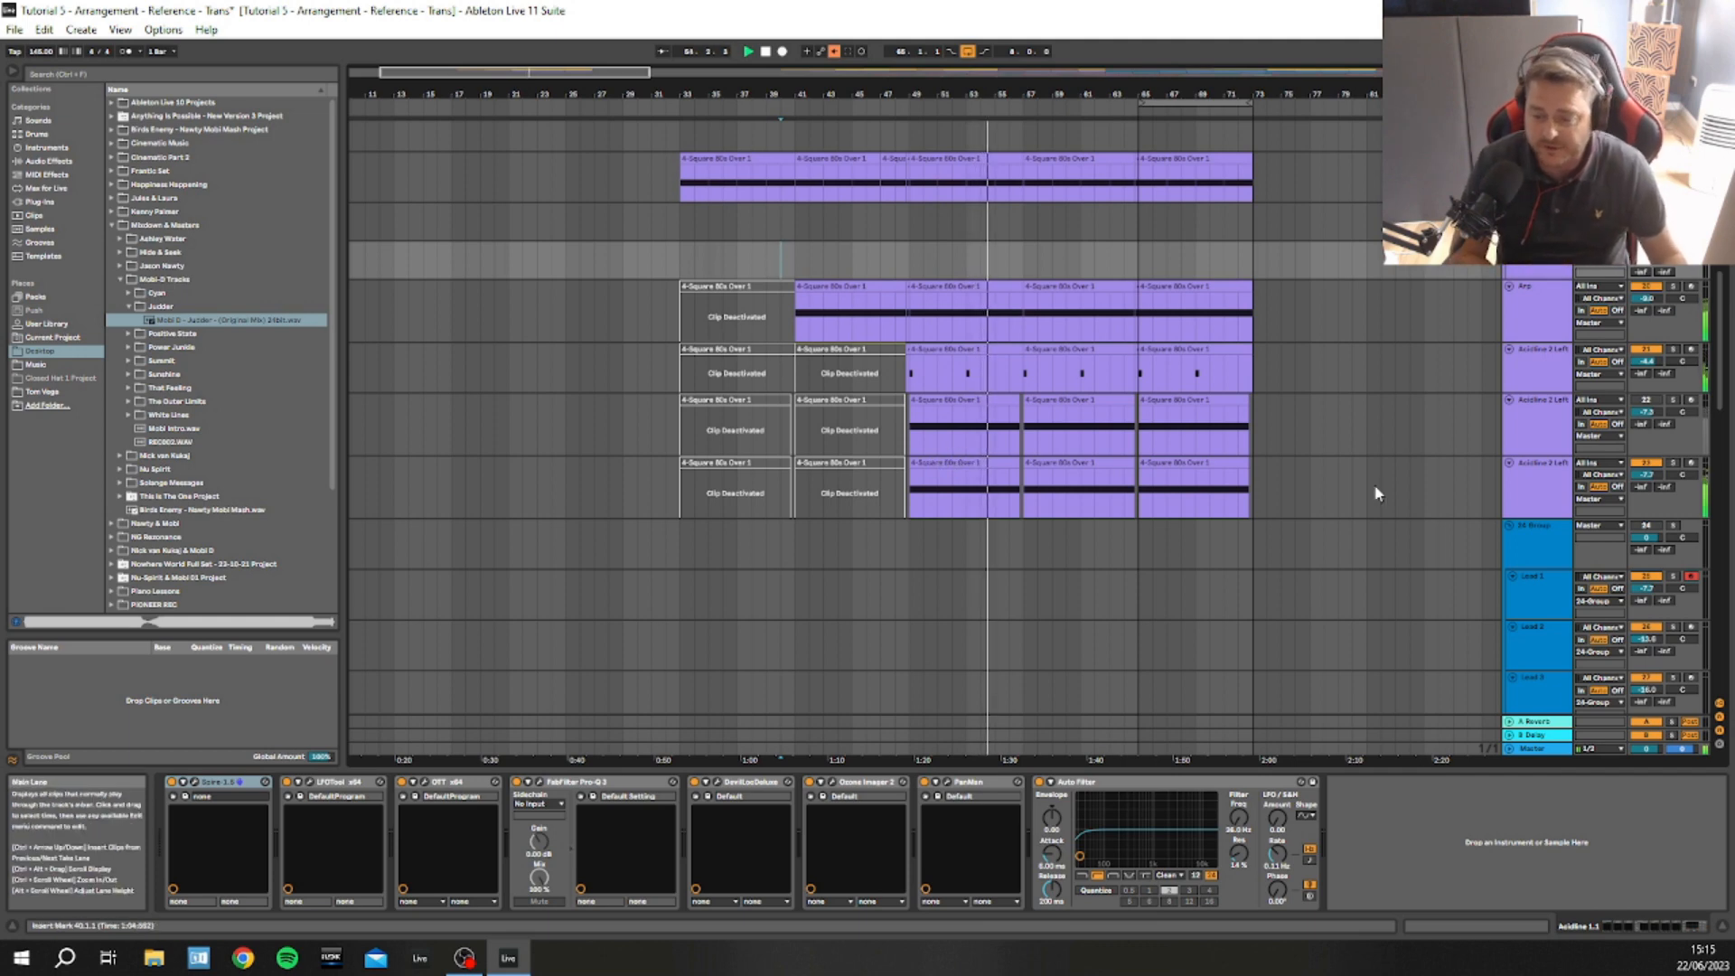
Solo the lowest acid line track and audition its clip starting at bar 49
{"action": "left_click", "coordinate": [1533, 470]}
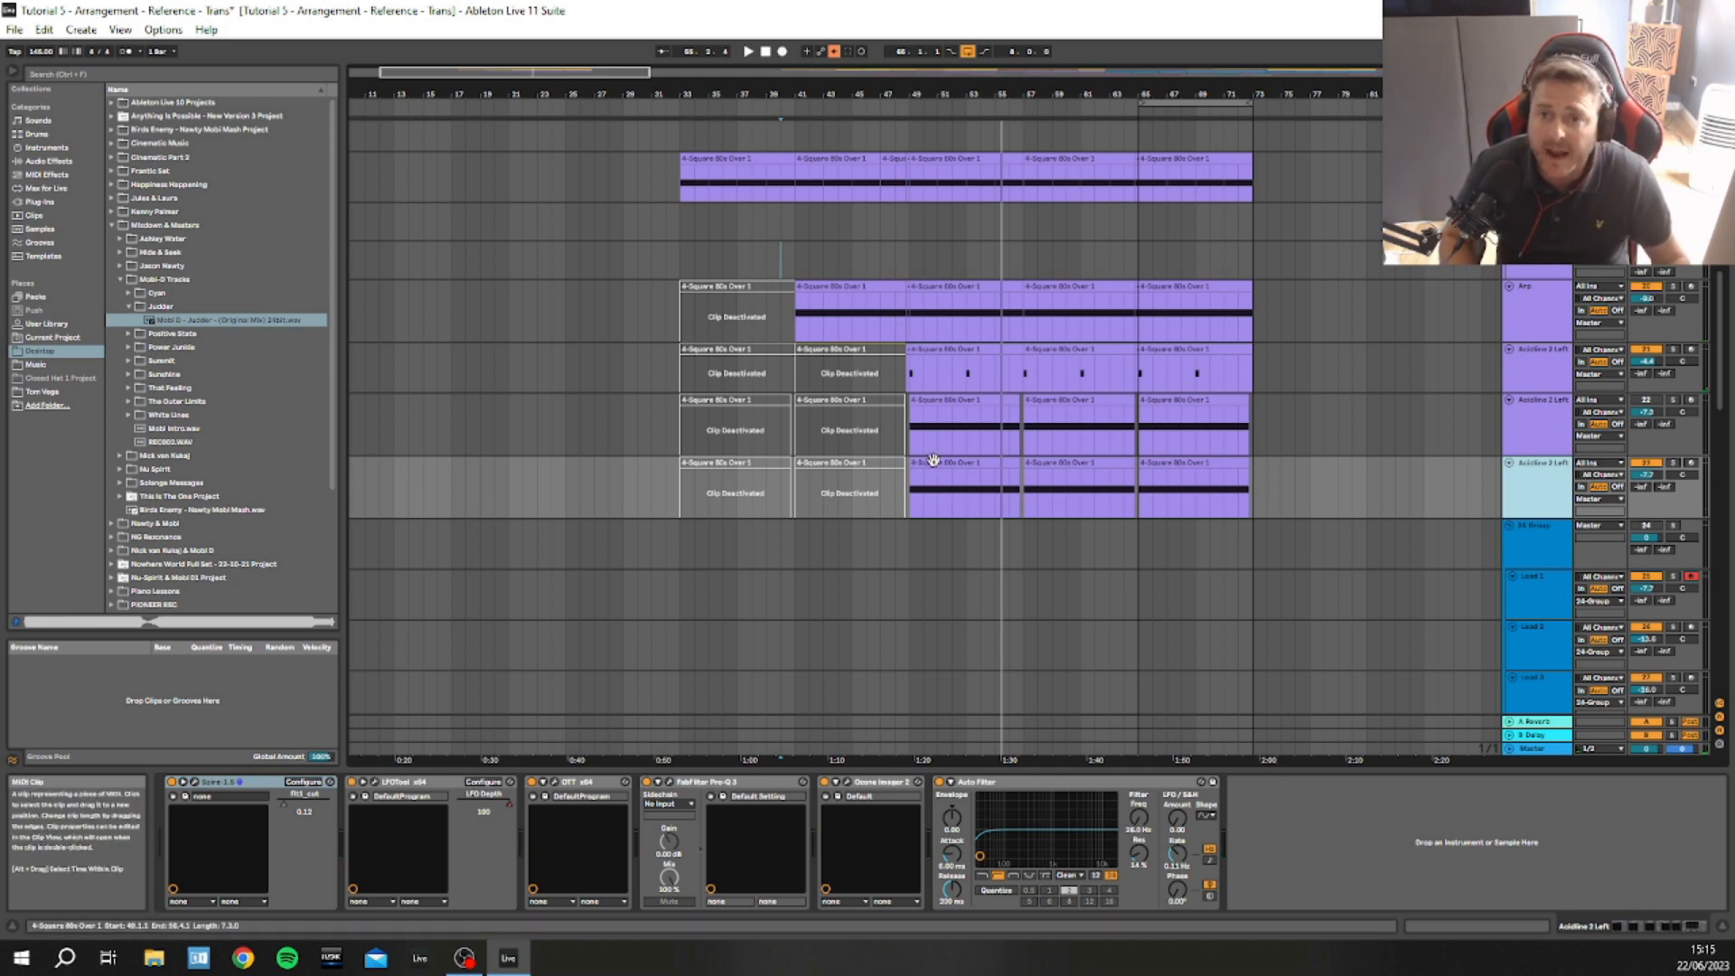
{"action": "left_click", "coordinate": [934, 462]}
{"action": "left_click", "coordinate": [1673, 463]}
{"action": "key", "text": "space"}
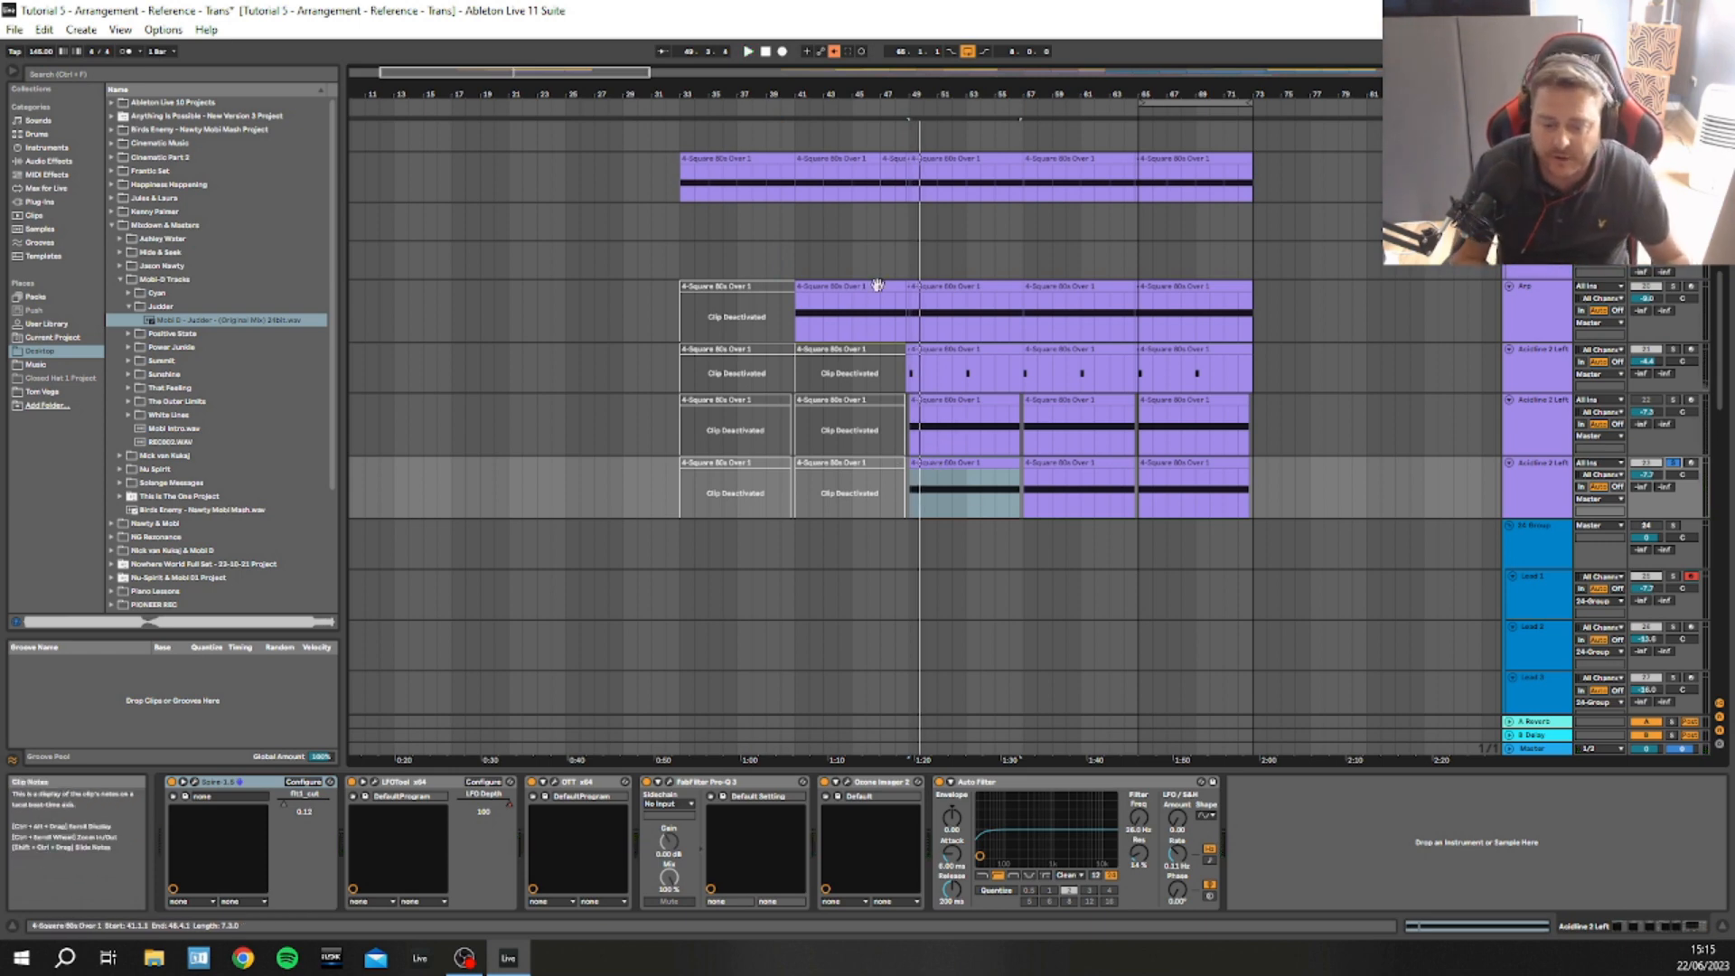
Deactivate the clip starting at bar 49 on the lowest acid line track
{"action": "left_click", "coordinate": [955, 467]}
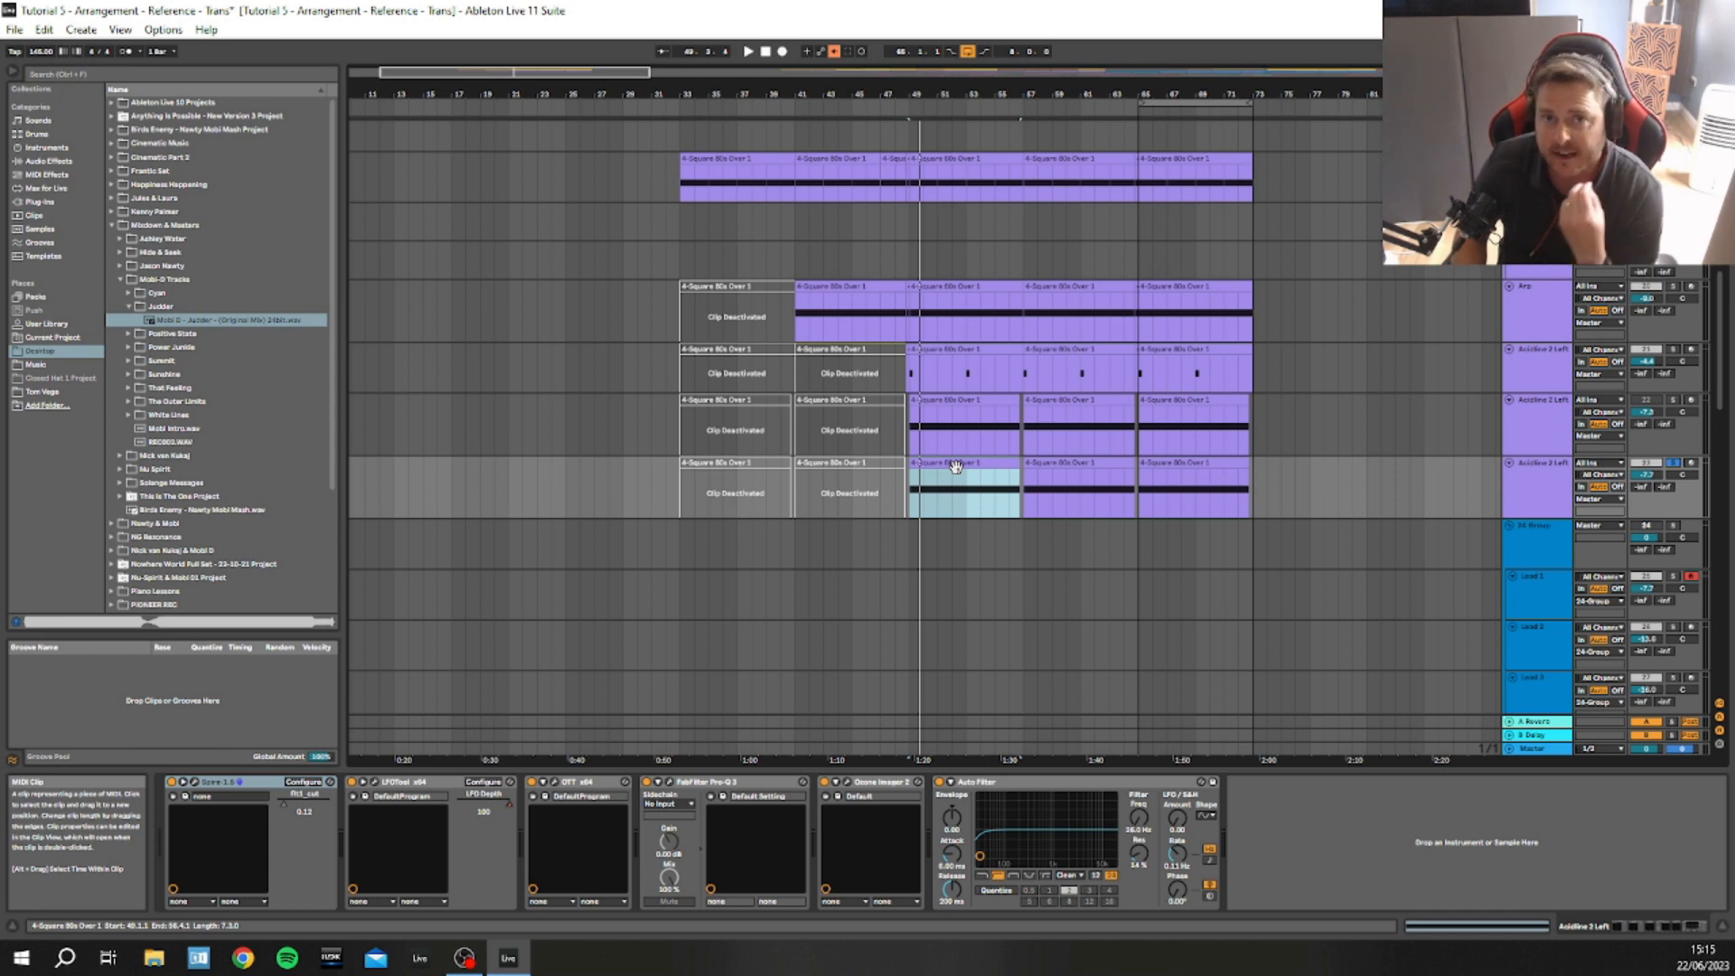
{"action": "key", "text": "0"}
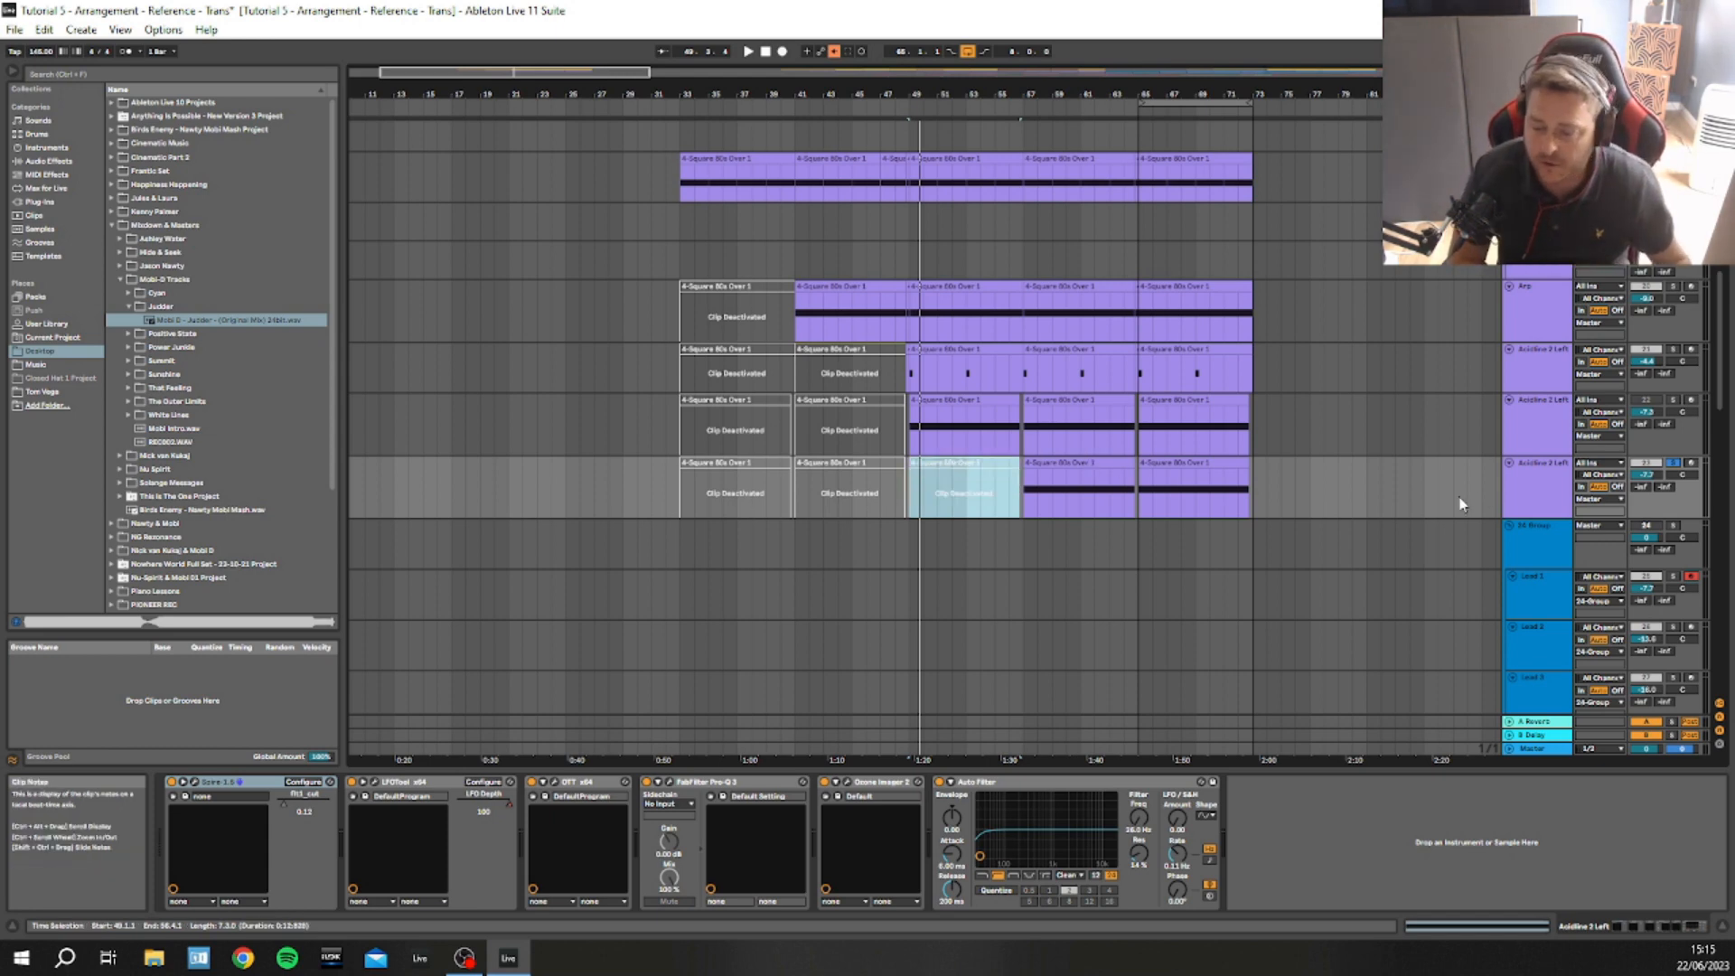
{"action": "left_click", "coordinate": [911, 492]}
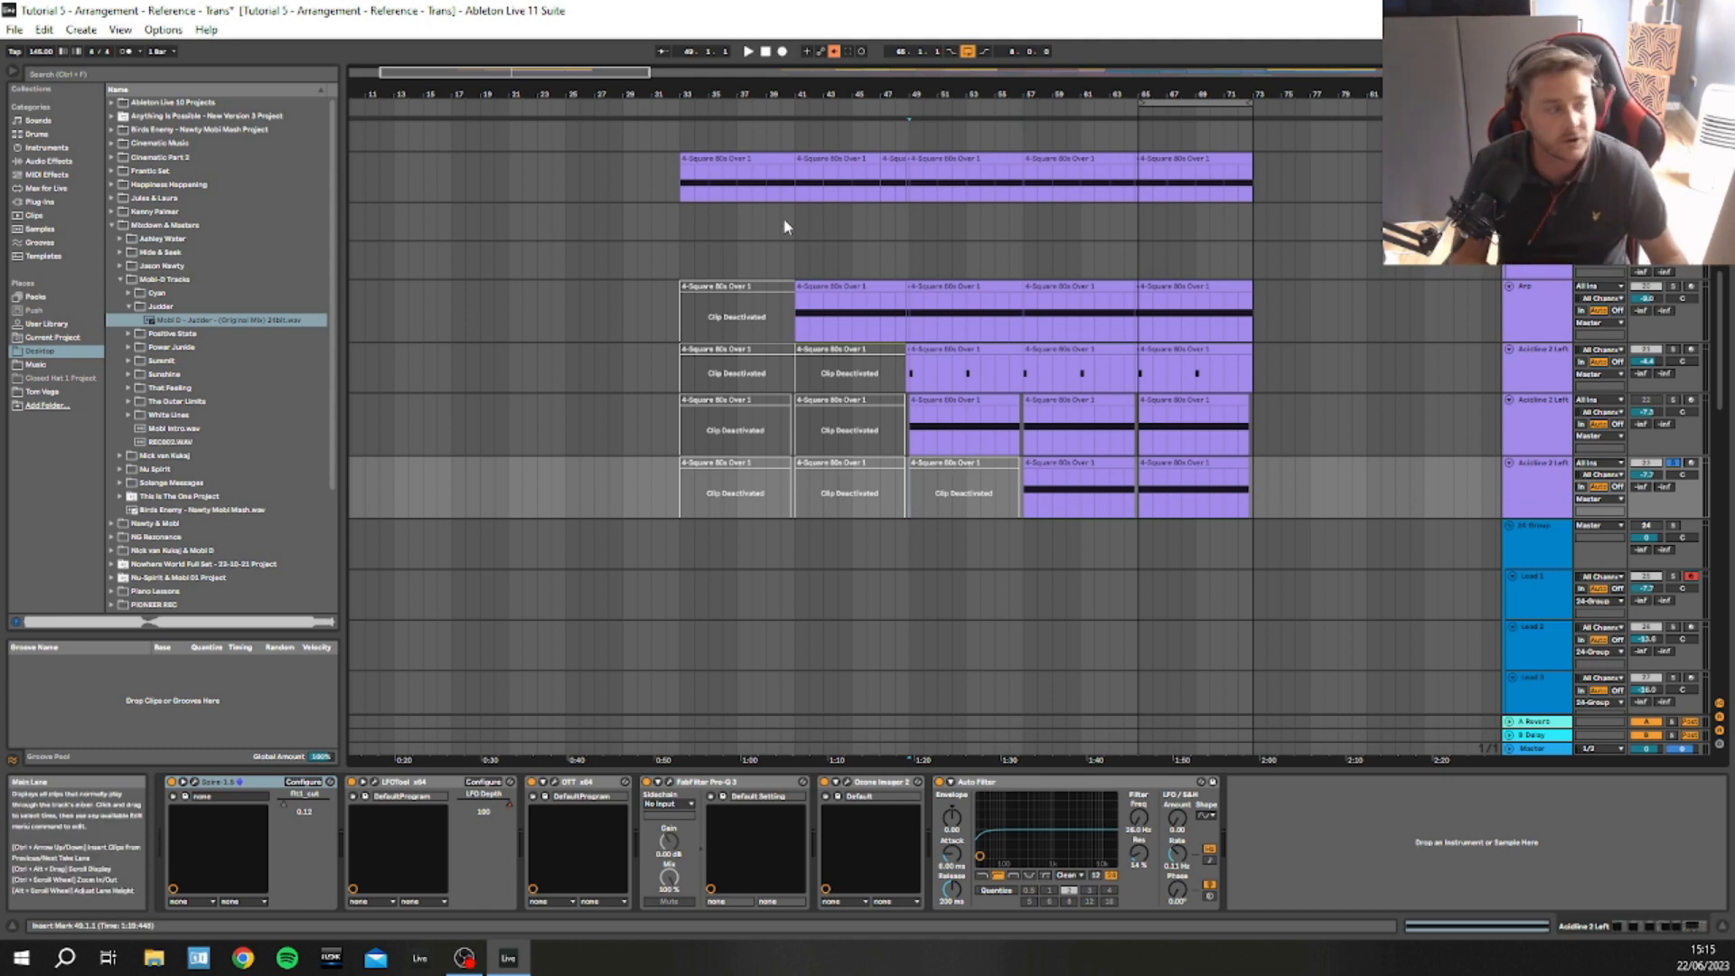
Turn off the acid line track's solo and listen to the arrangement from bars 33, 40 and 47 onwards
{"action": "left_click", "coordinate": [689, 224]}
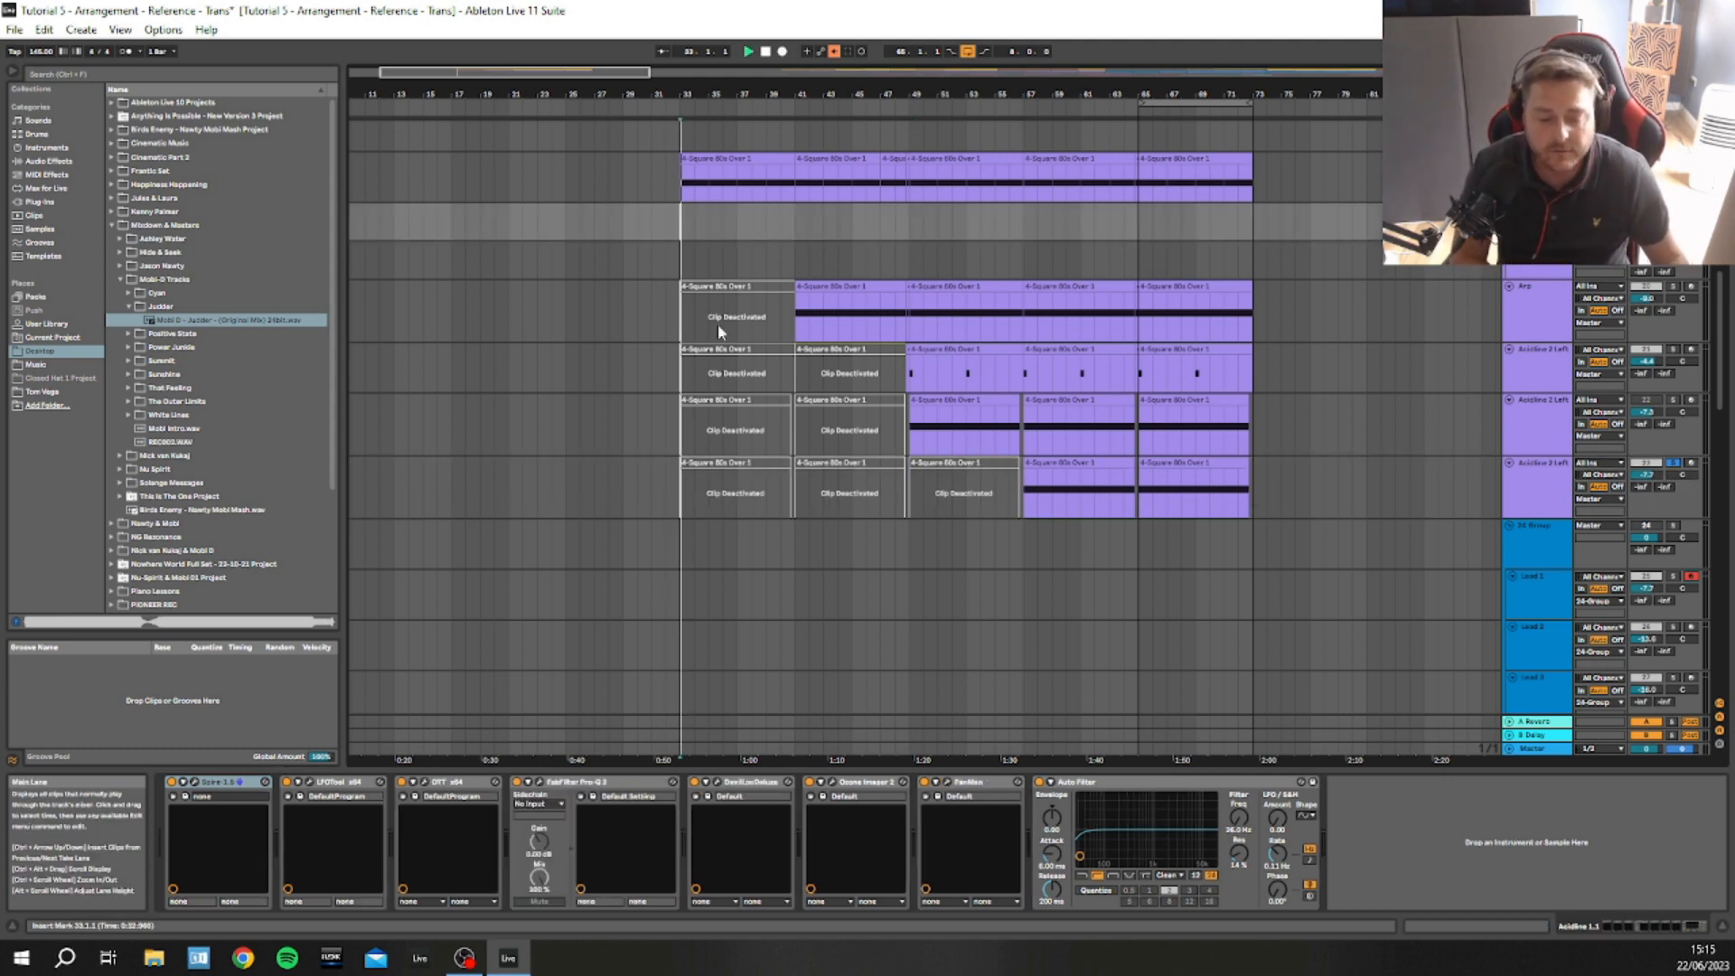
{"action": "left_click", "coordinate": [1675, 463]}
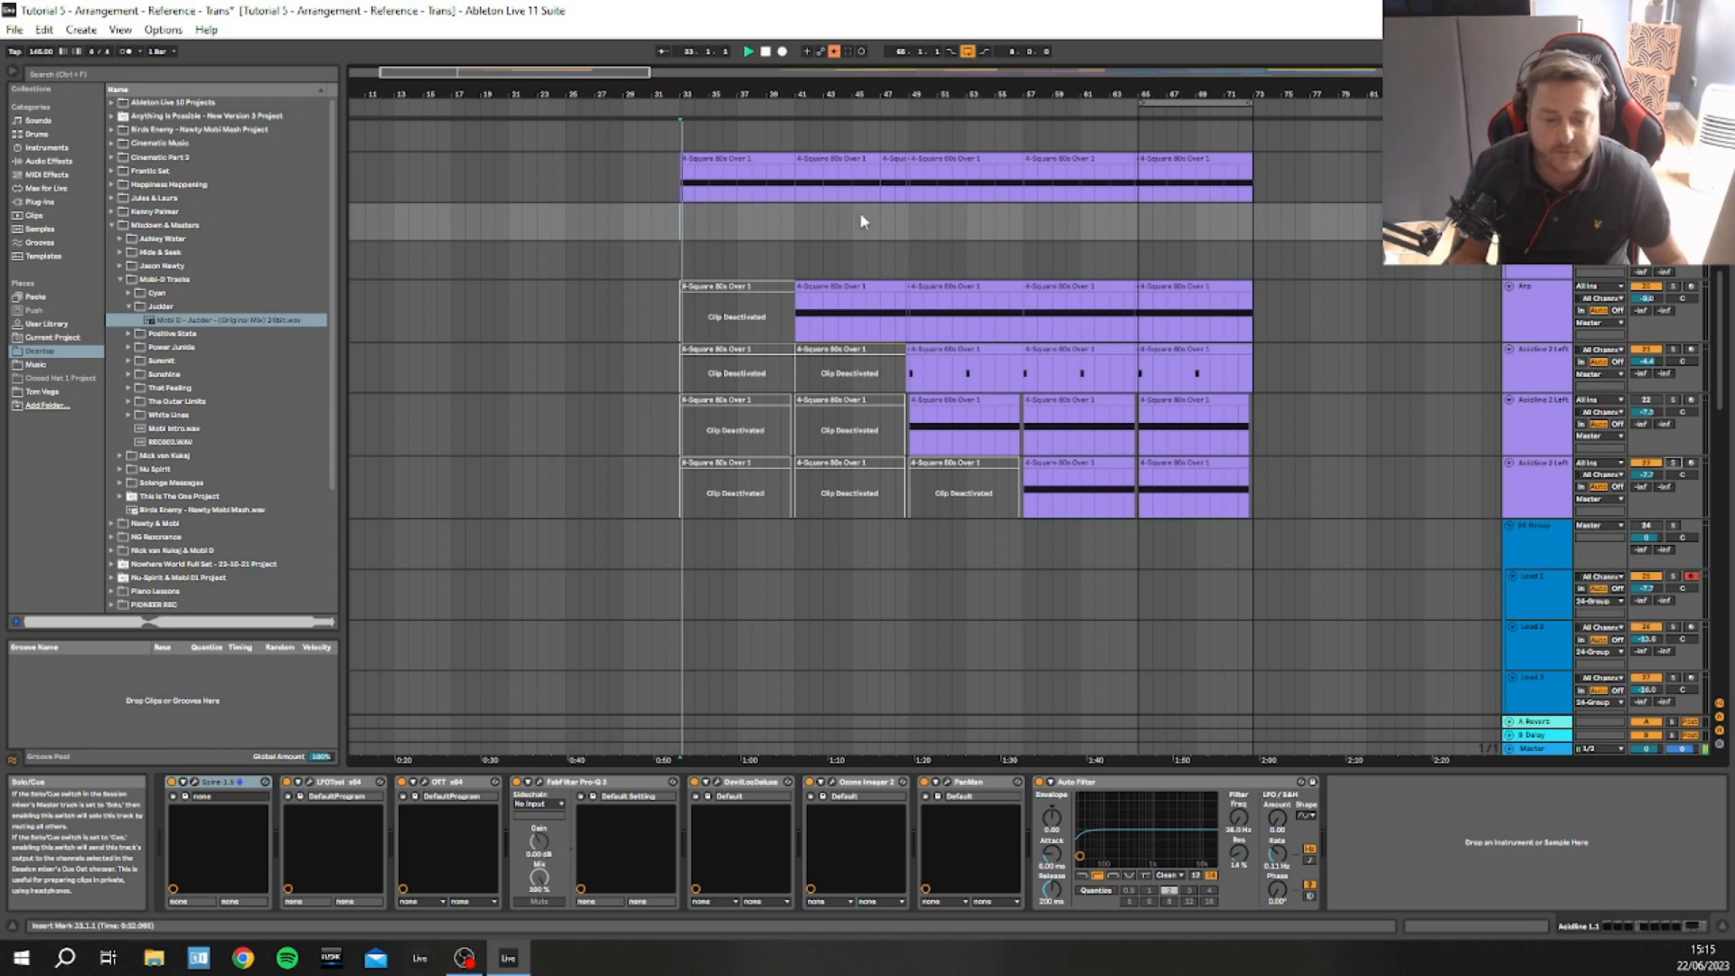
{"action": "key", "text": "space"}
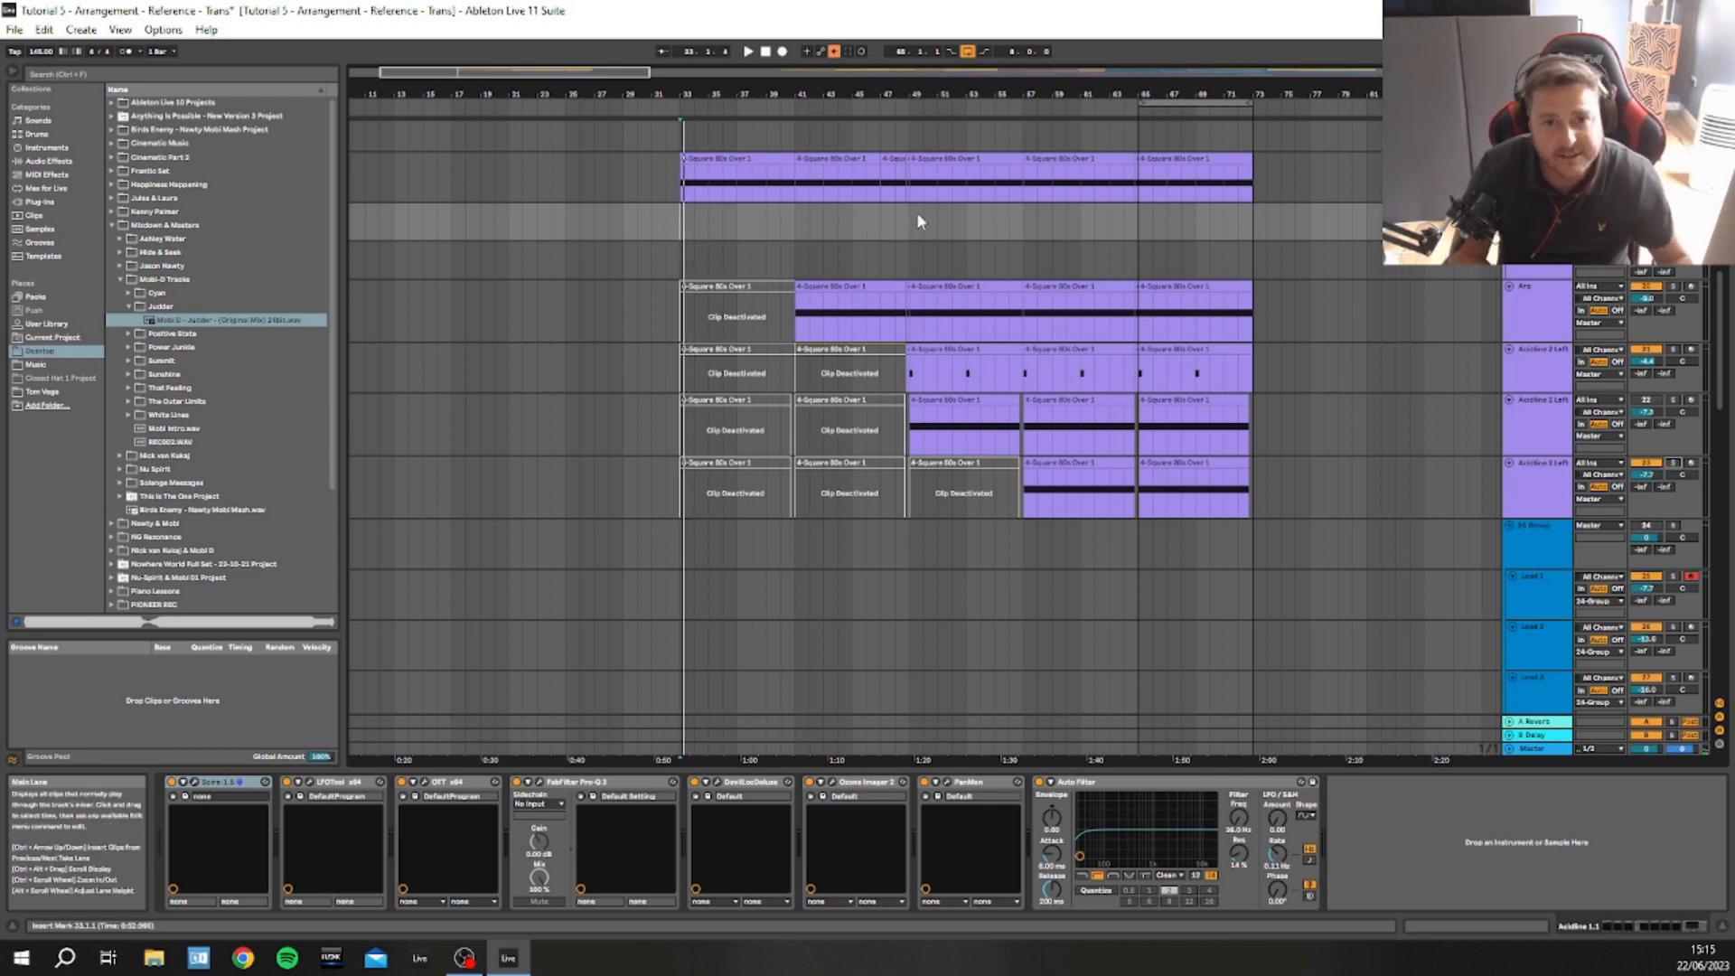
{"action": "key", "text": "space"}
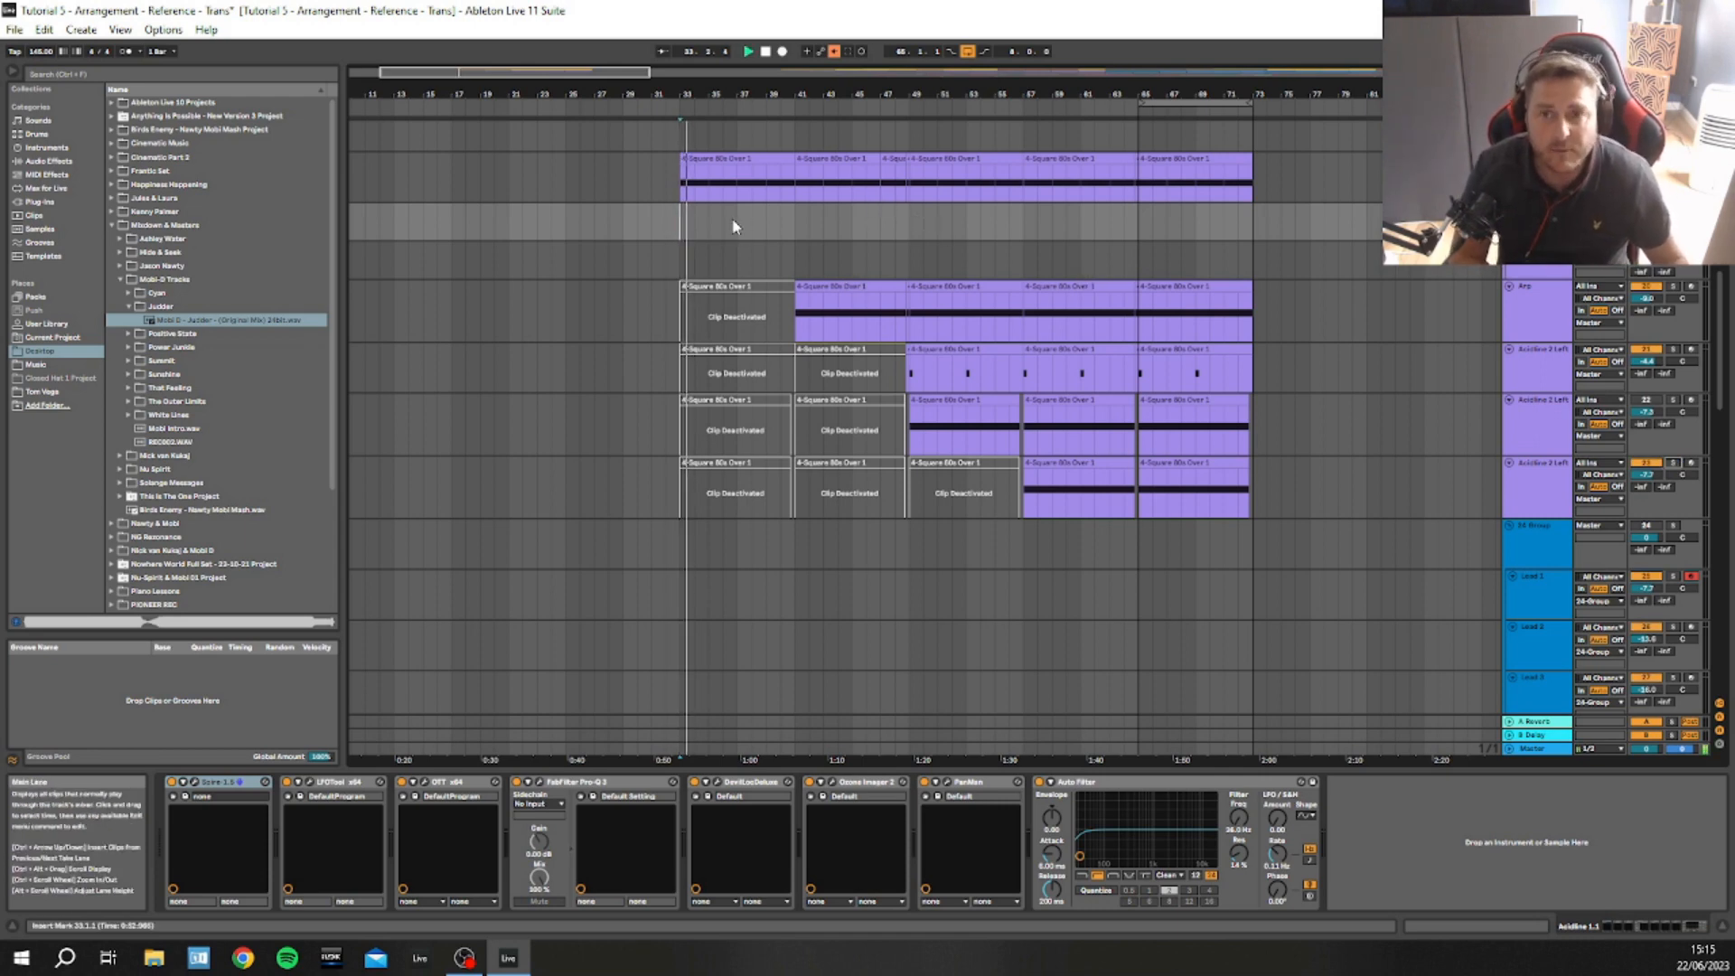
{"action": "left_click", "coordinate": [779, 220]}
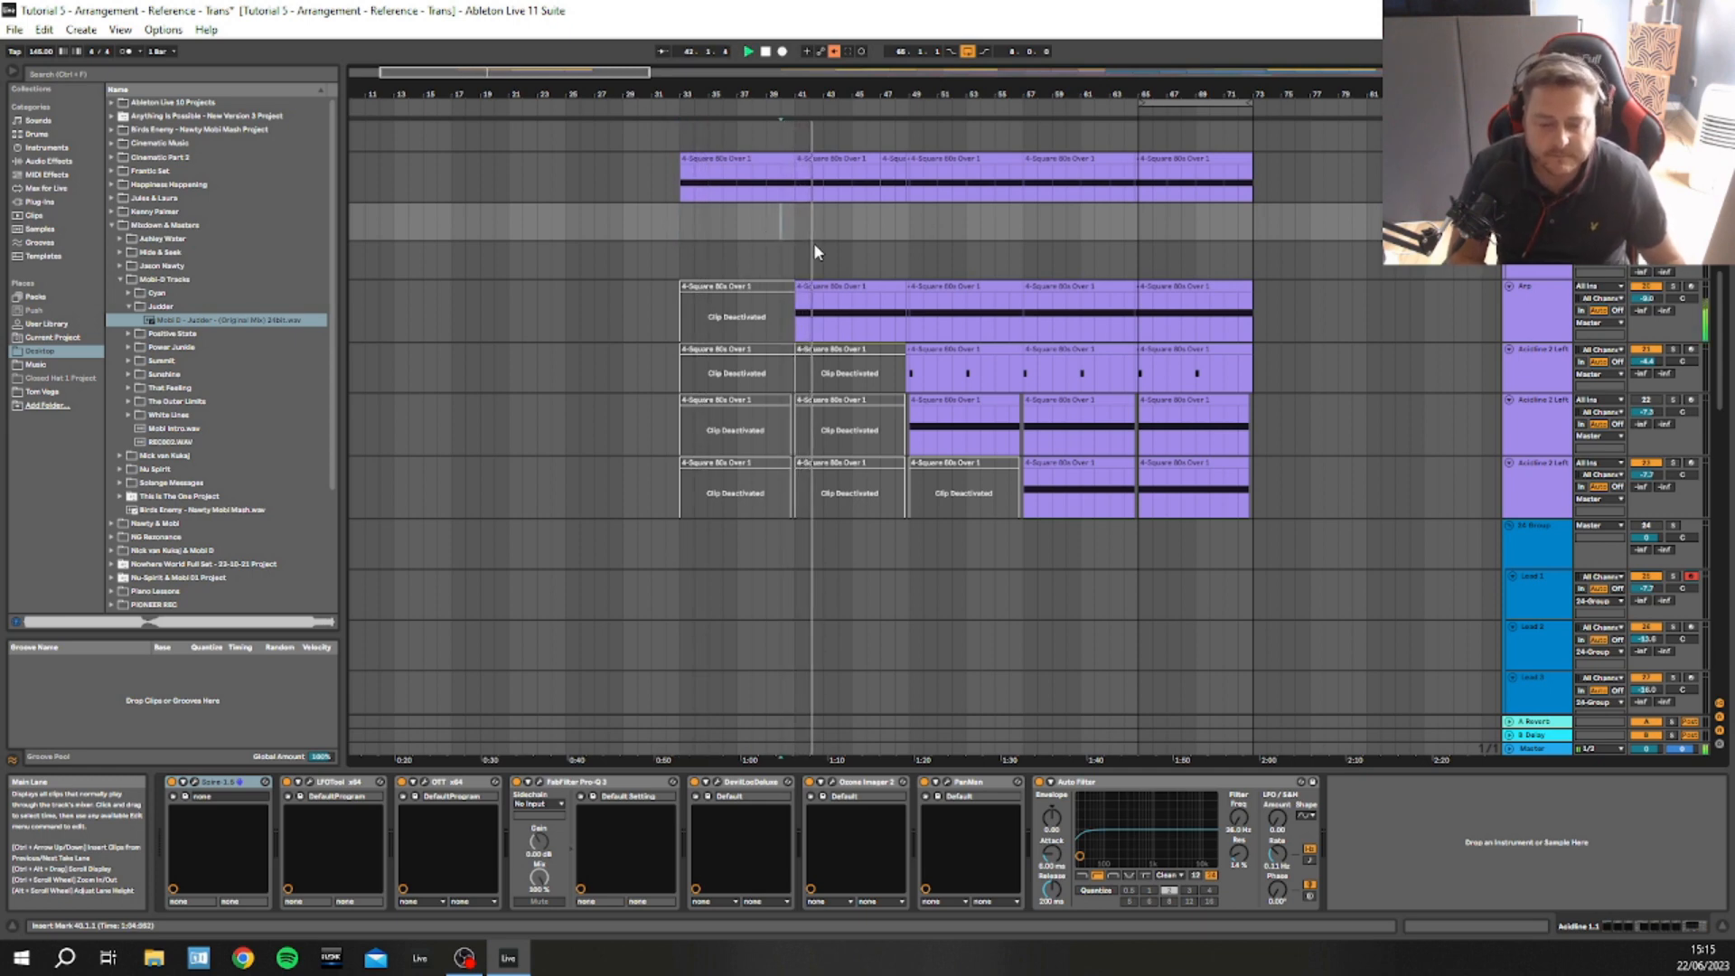
{"action": "left_click", "coordinate": [883, 226]}
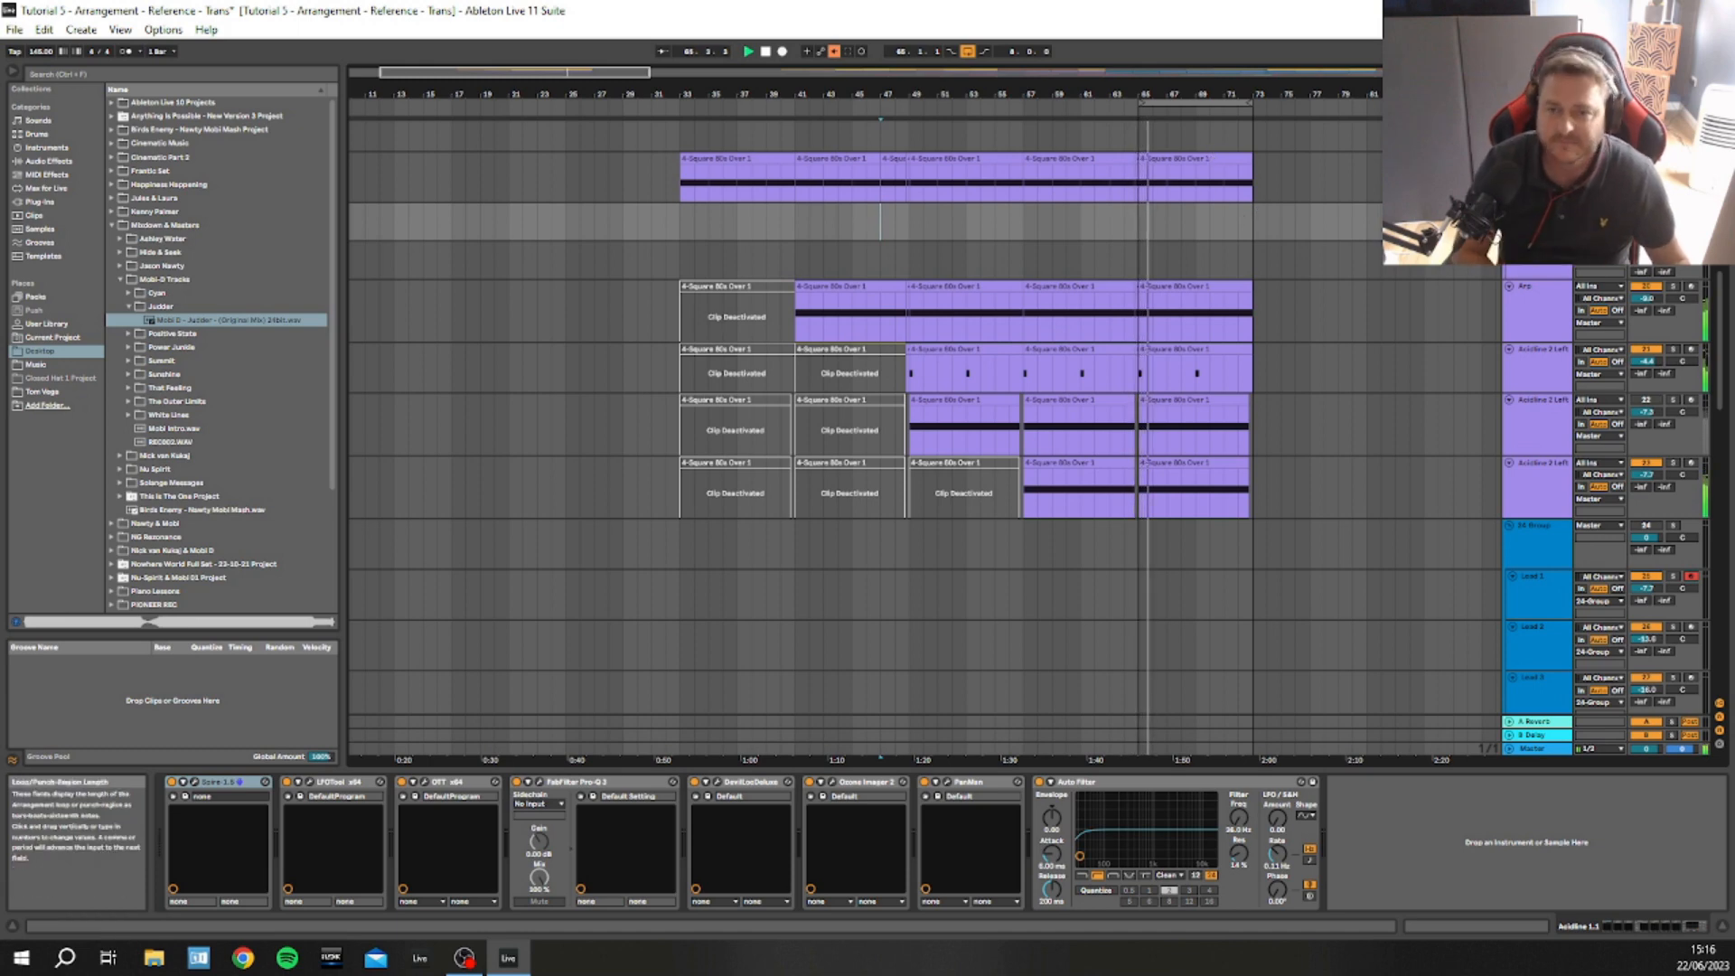
{"action": "key", "text": "space"}
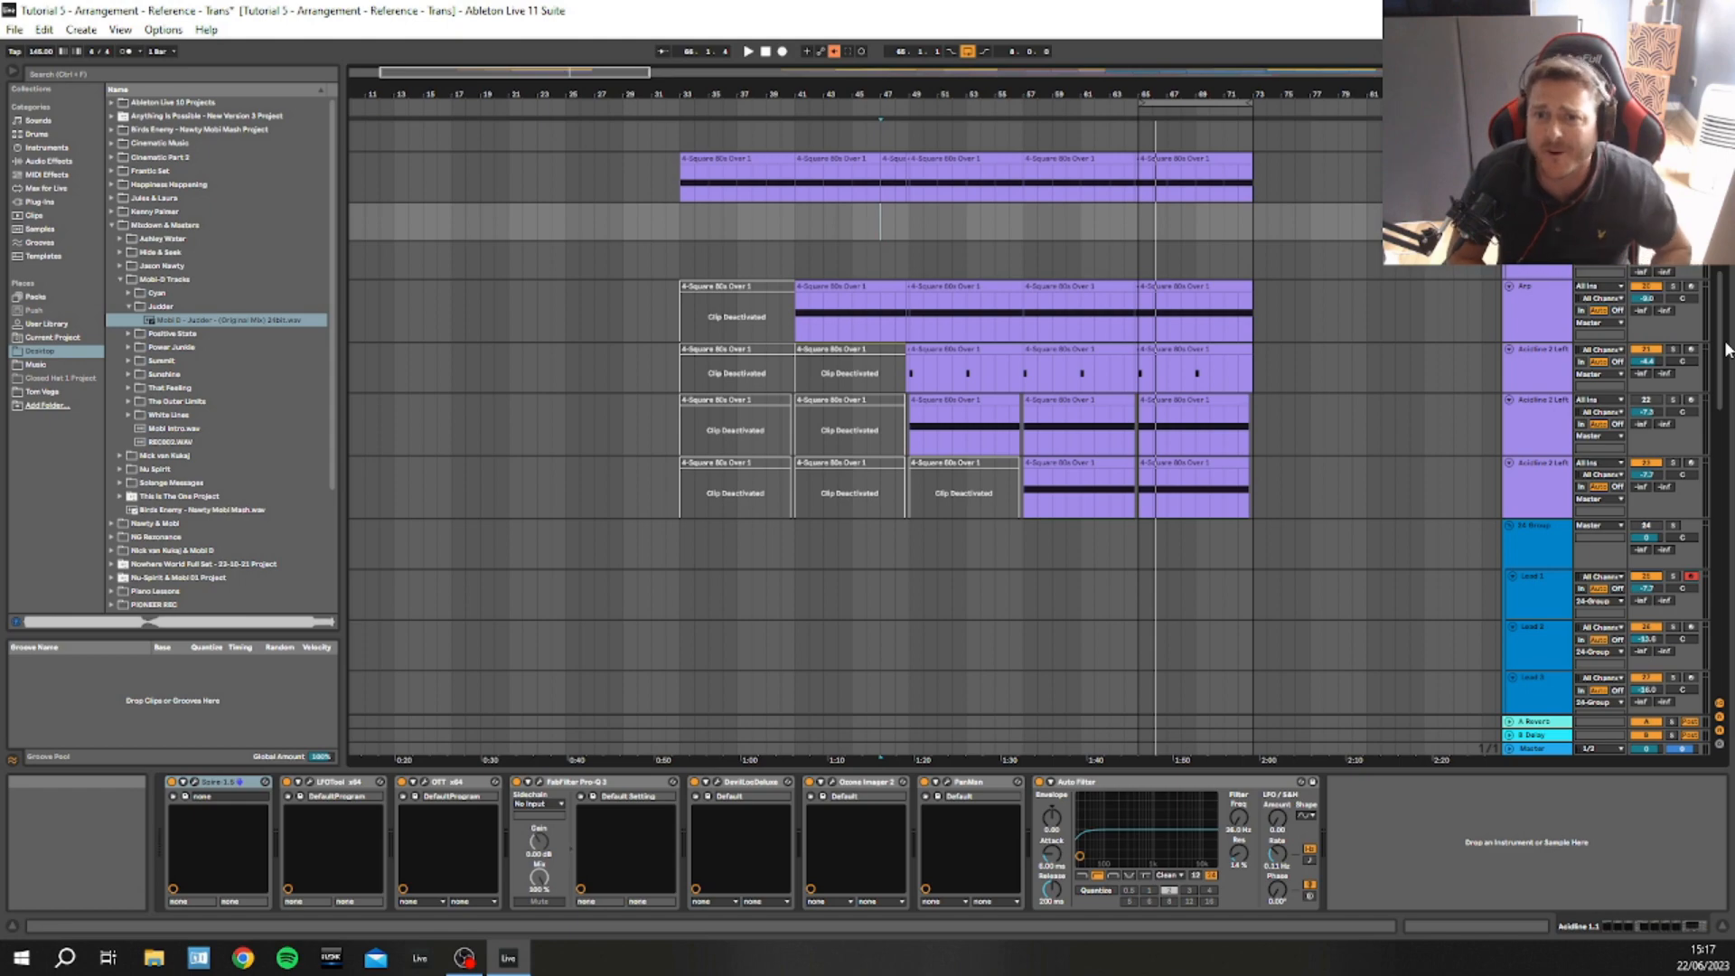
Solo the Judder reference track and audition it from bar 57 into the section at bar 65
{"action": "left_click_drag", "start_coordinate": [1726, 348], "coordinate": [1726, 194]}
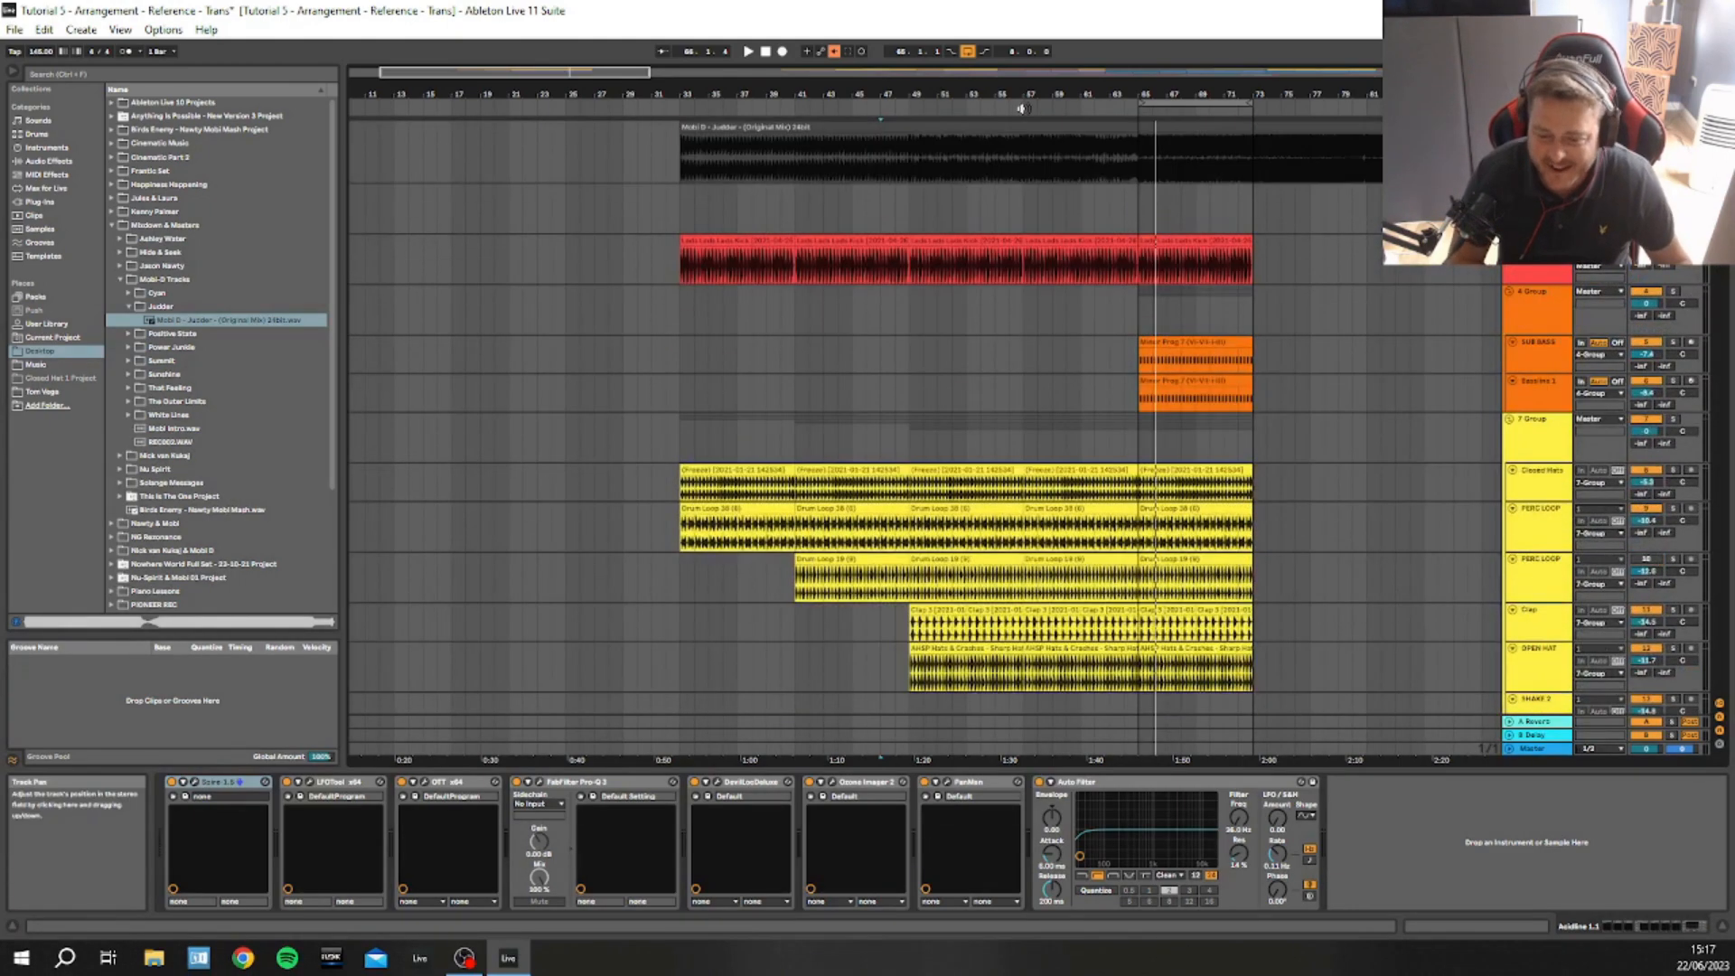
{"action": "left_click", "coordinate": [1082, 164]}
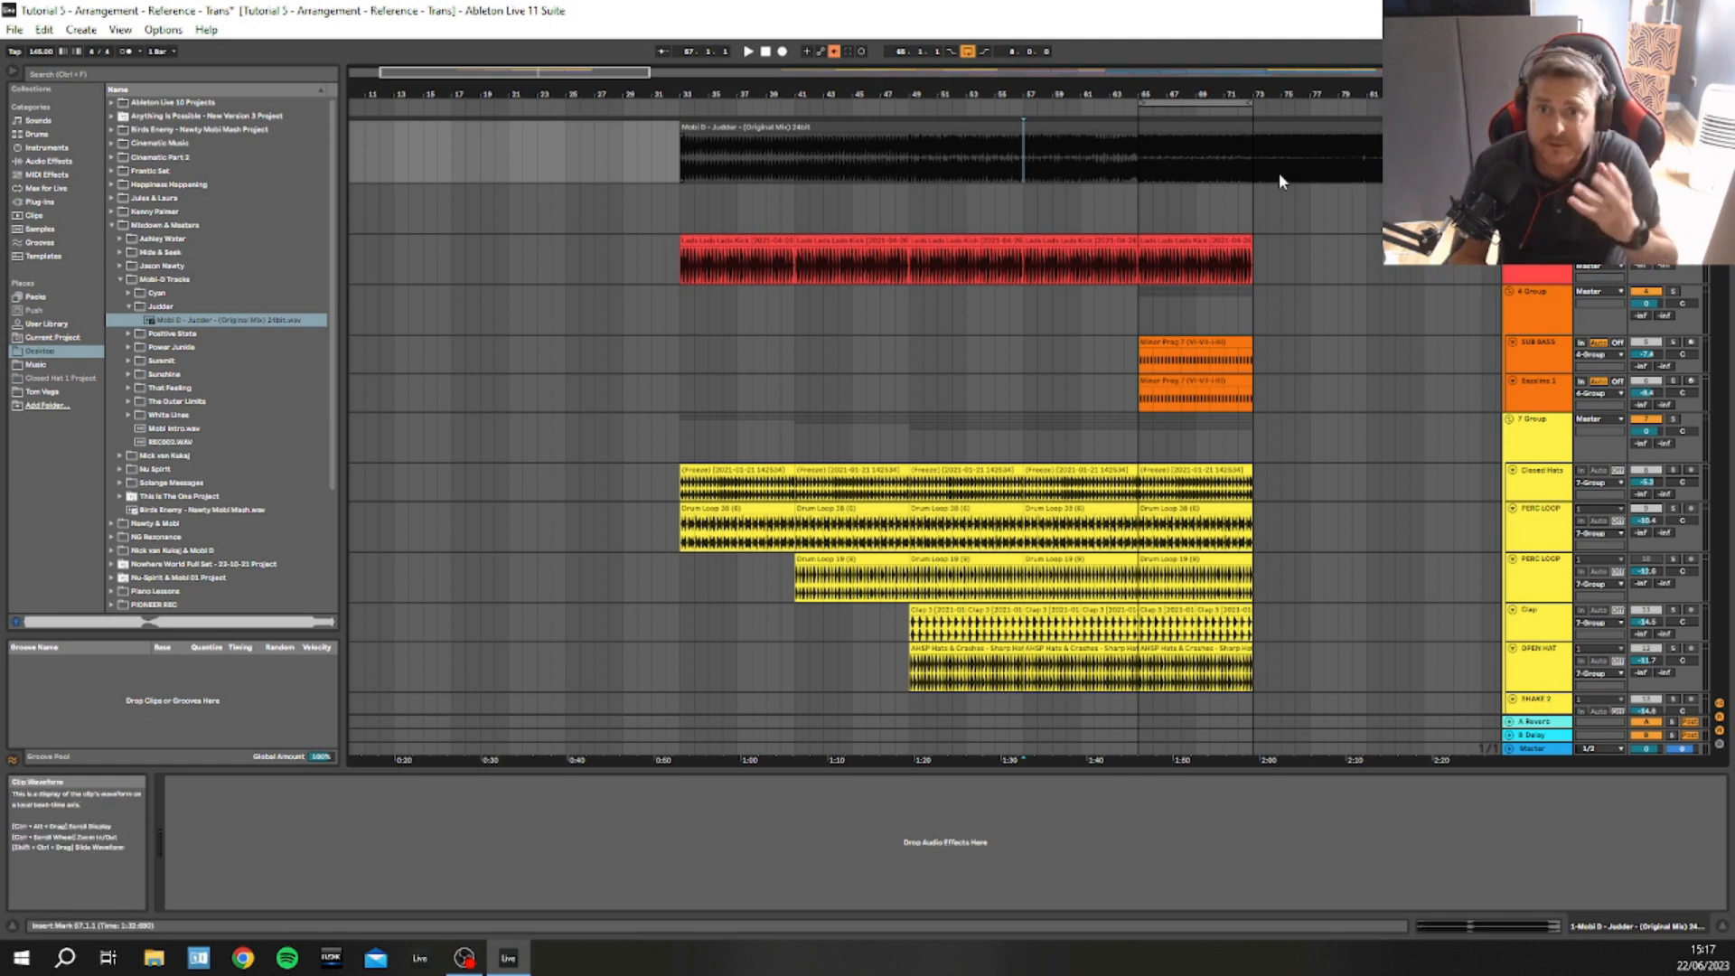
{"action": "key", "text": "space"}
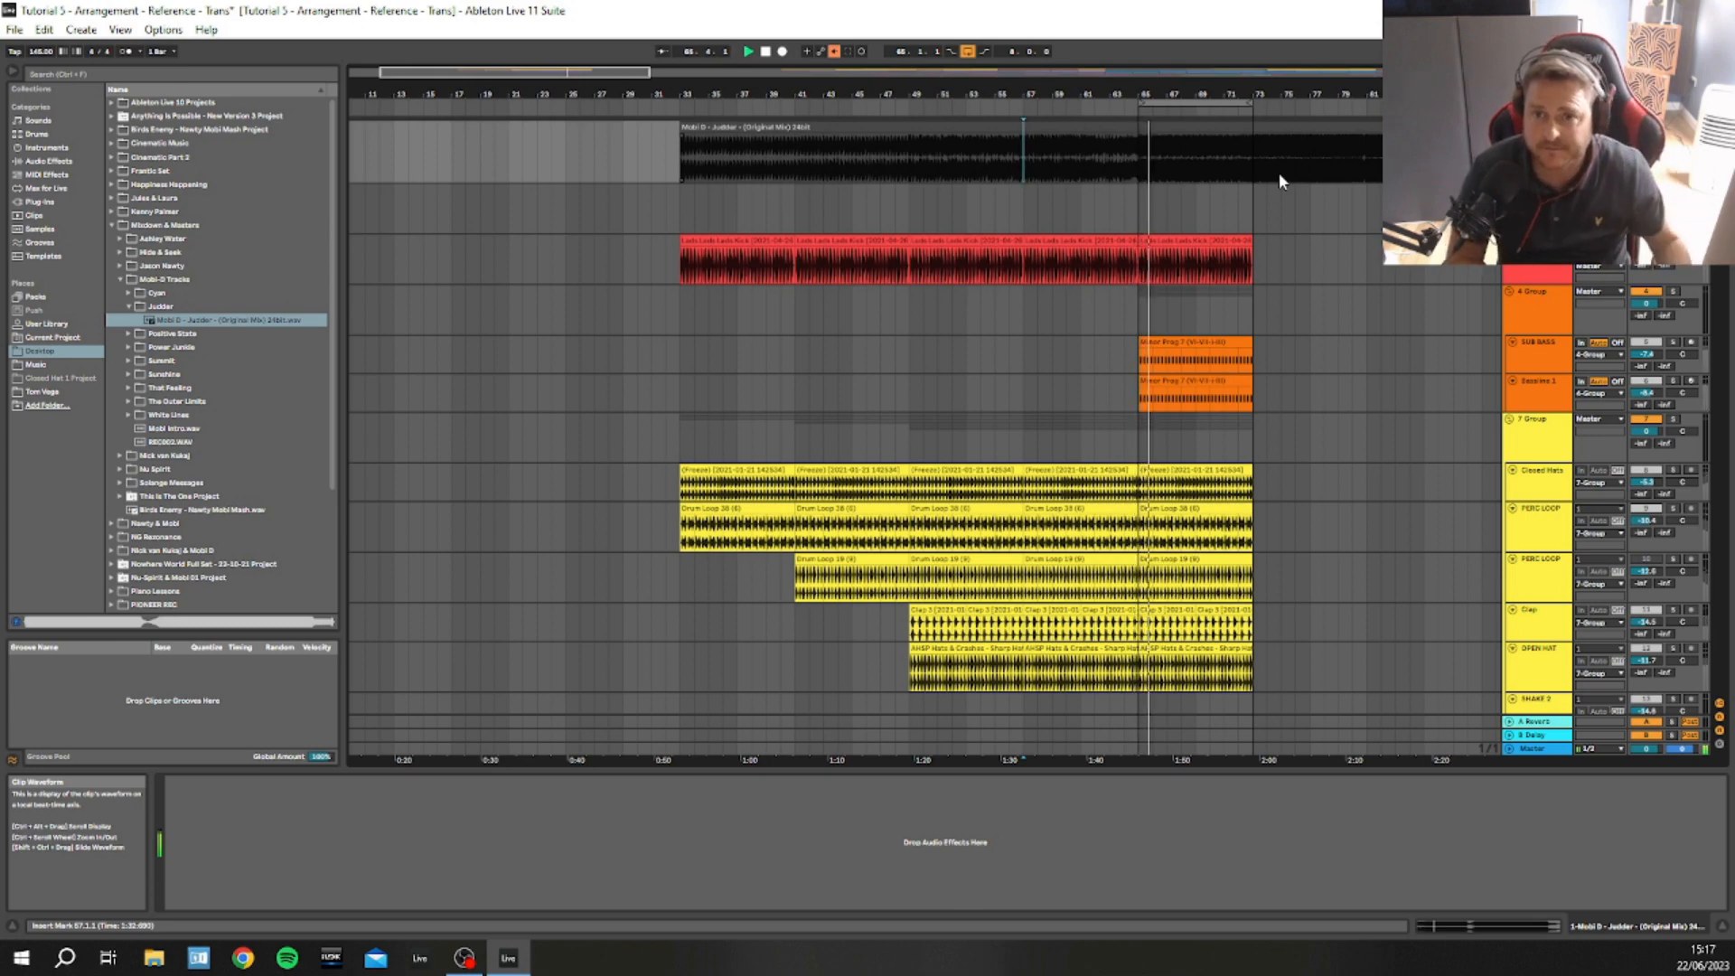
{"action": "key", "text": "space"}
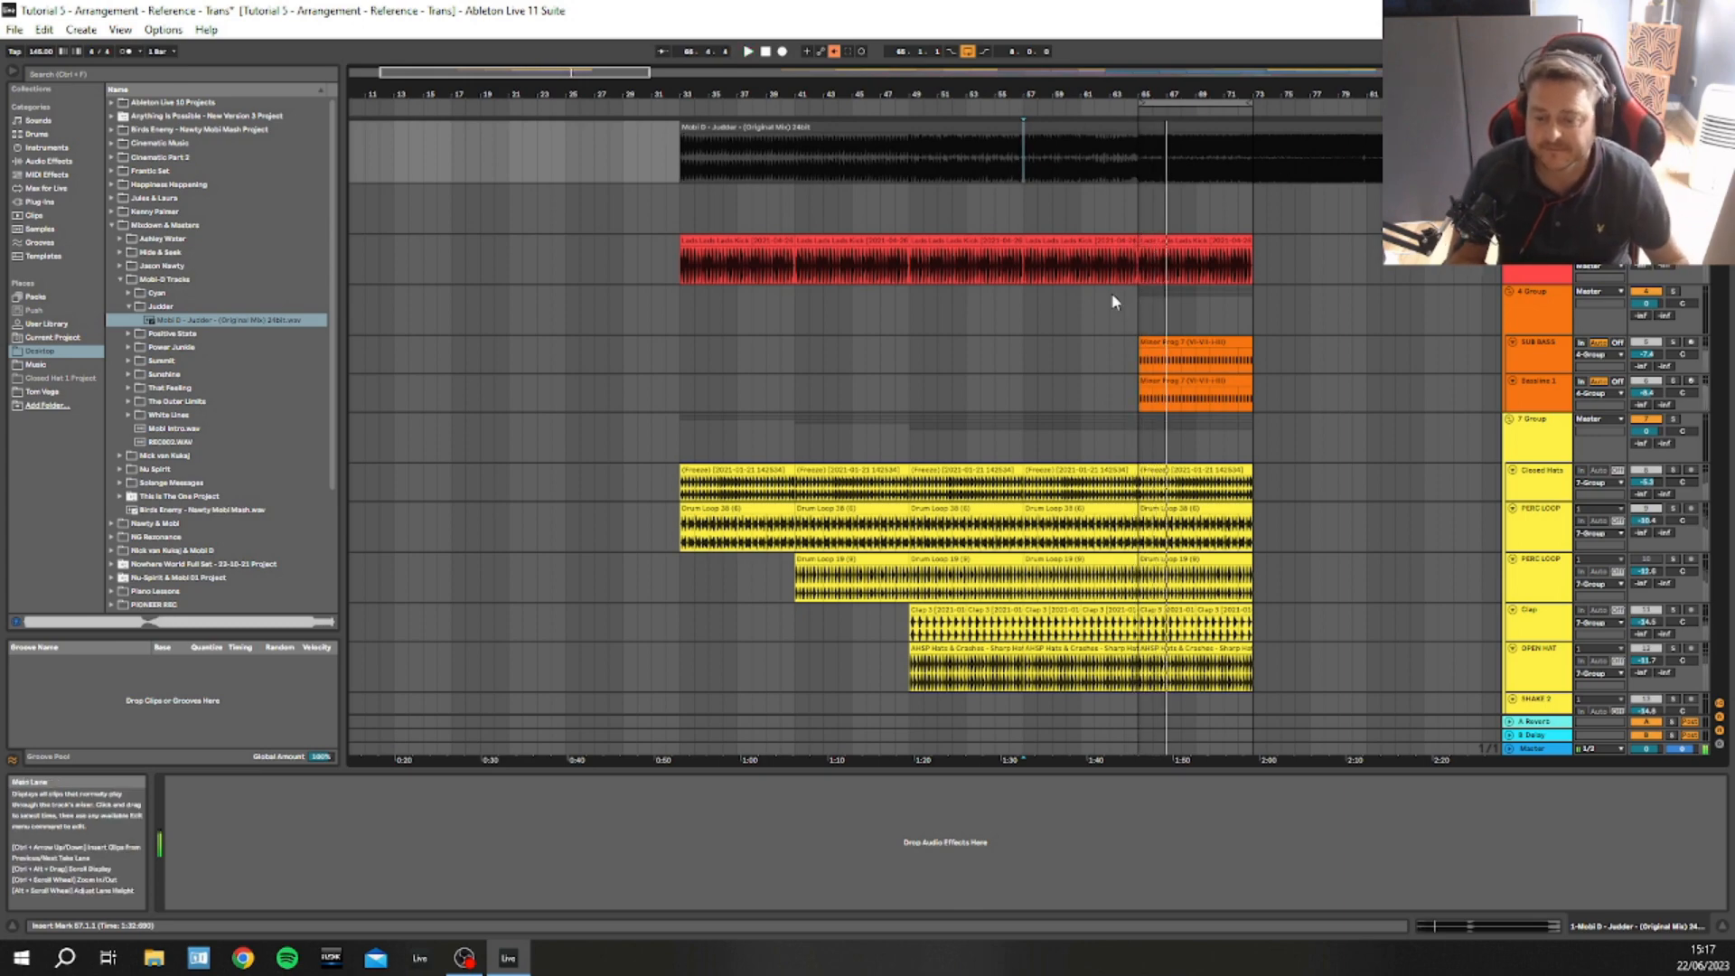
Turn off the reference track's solo so the full arrangement is audible
{"action": "scroll", "coordinate": [904, 407], "scroll_direction": "down", "scroll_amount": 5}
{"action": "scroll", "coordinate": [904, 407], "scroll_direction": "up", "scroll_amount": 3}
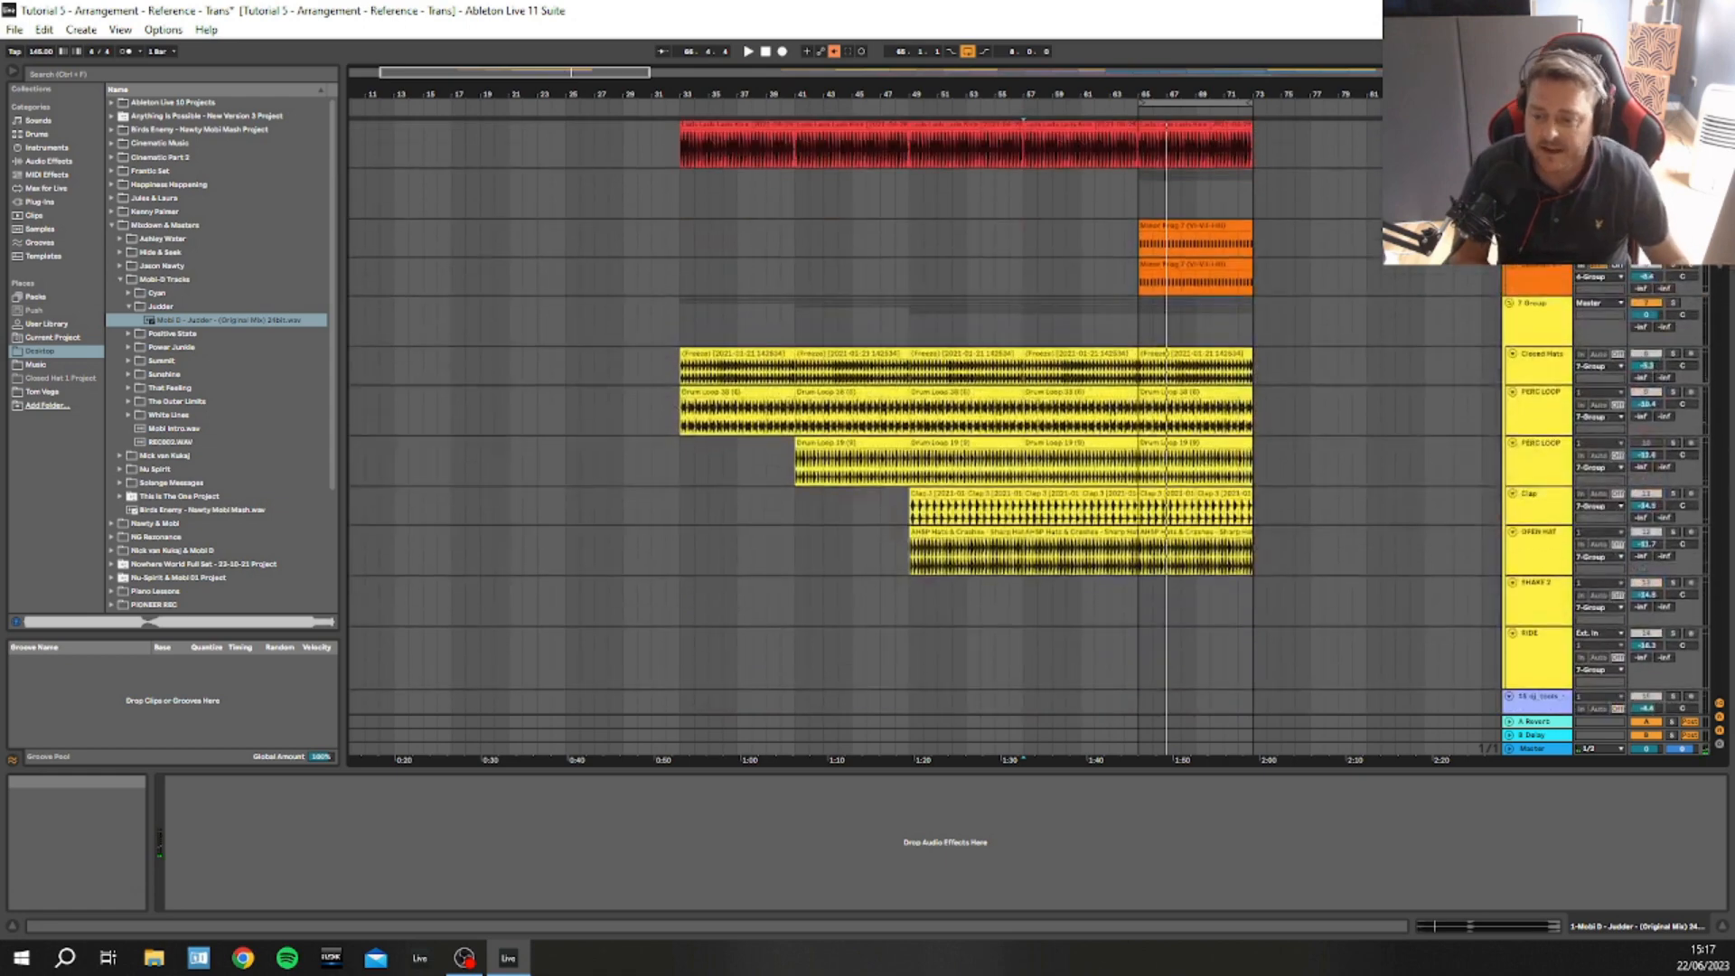
{"action": "scroll", "coordinate": [904, 406], "scroll_direction": "up", "scroll_amount": 1}
{"action": "scroll", "coordinate": [904, 407], "scroll_direction": "up", "scroll_amount": 1}
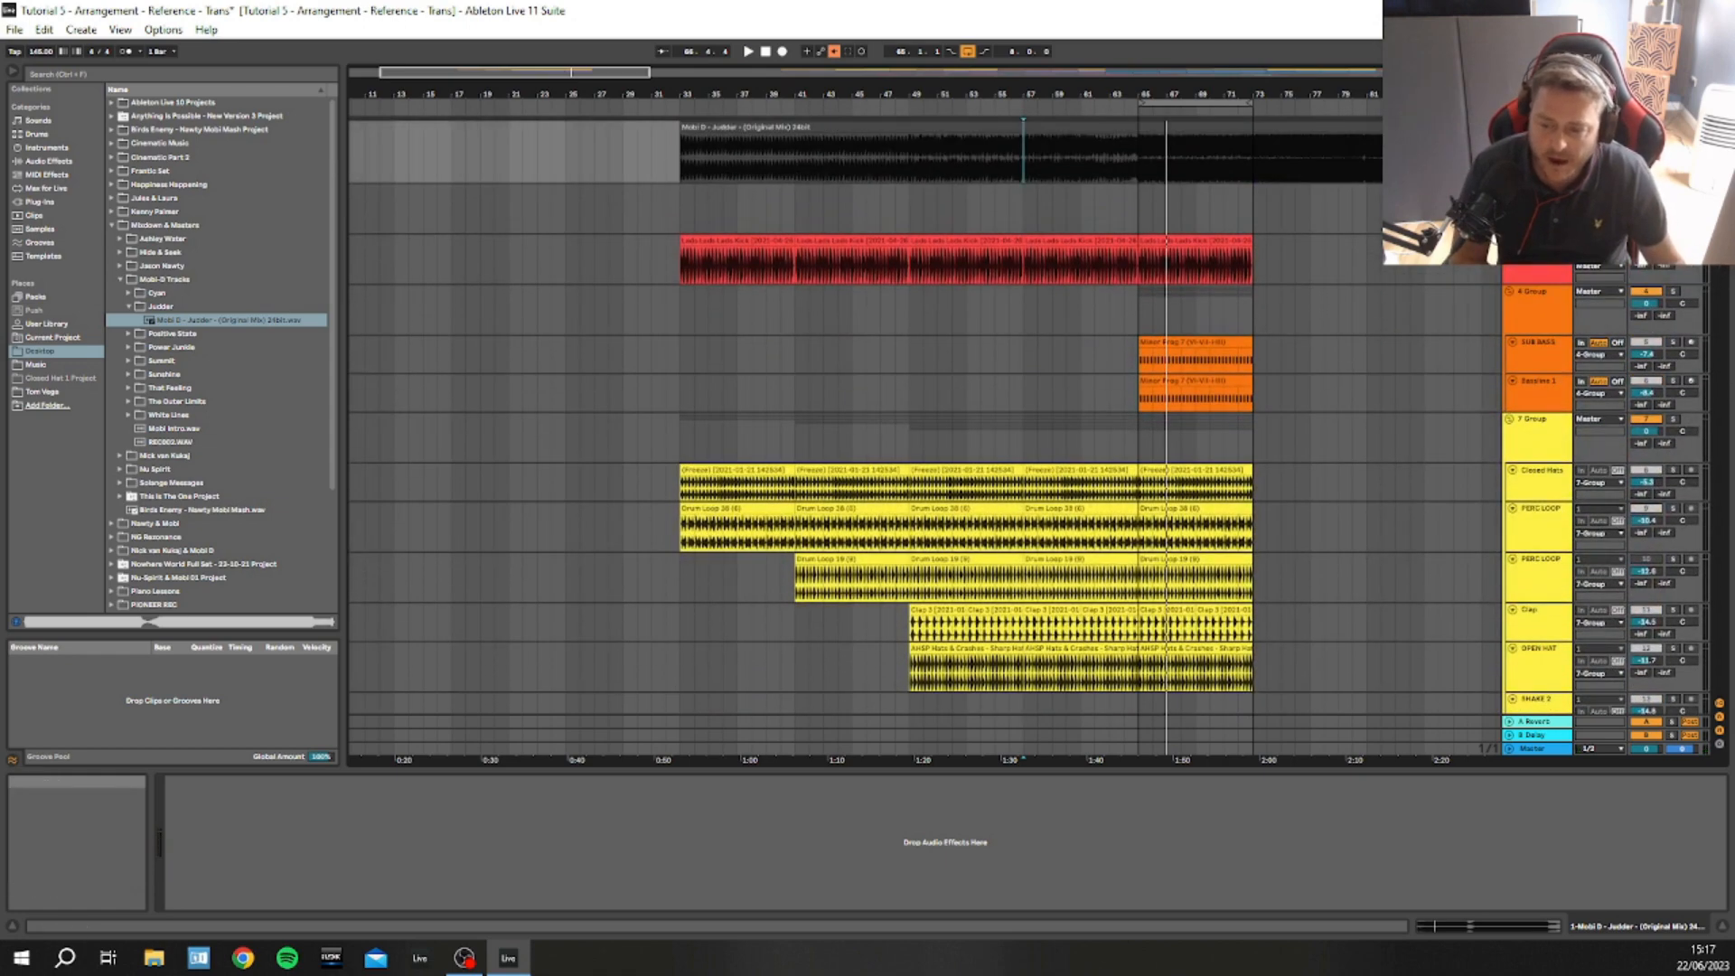
{"action": "left_click", "coordinate": [1672, 128]}
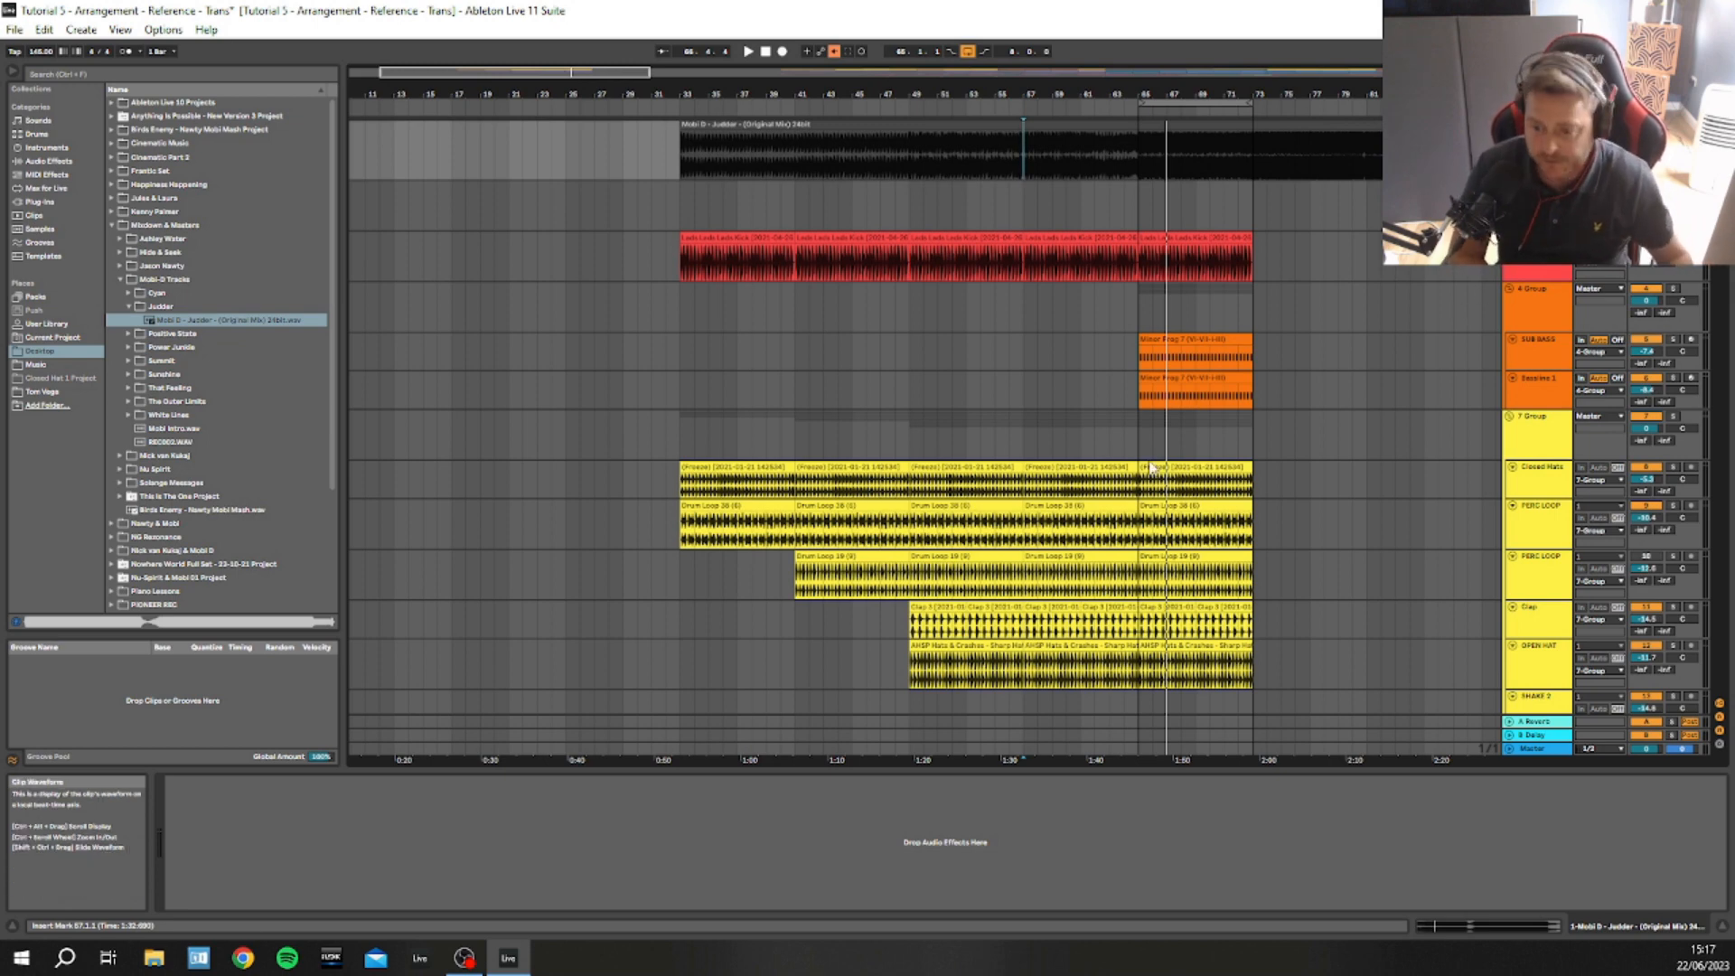
Look over the lead, sweep, crash and bass drop tracks across the whole arrangement
{"action": "left_click_drag", "start_coordinate": [1323, 90], "coordinate": [1323, 56]}
{"action": "left_click_drag", "start_coordinate": [1719, 145], "coordinate": [1720, 369]}
{"action": "left_click_drag", "start_coordinate": [1325, 93], "coordinate": [1265, 45]}
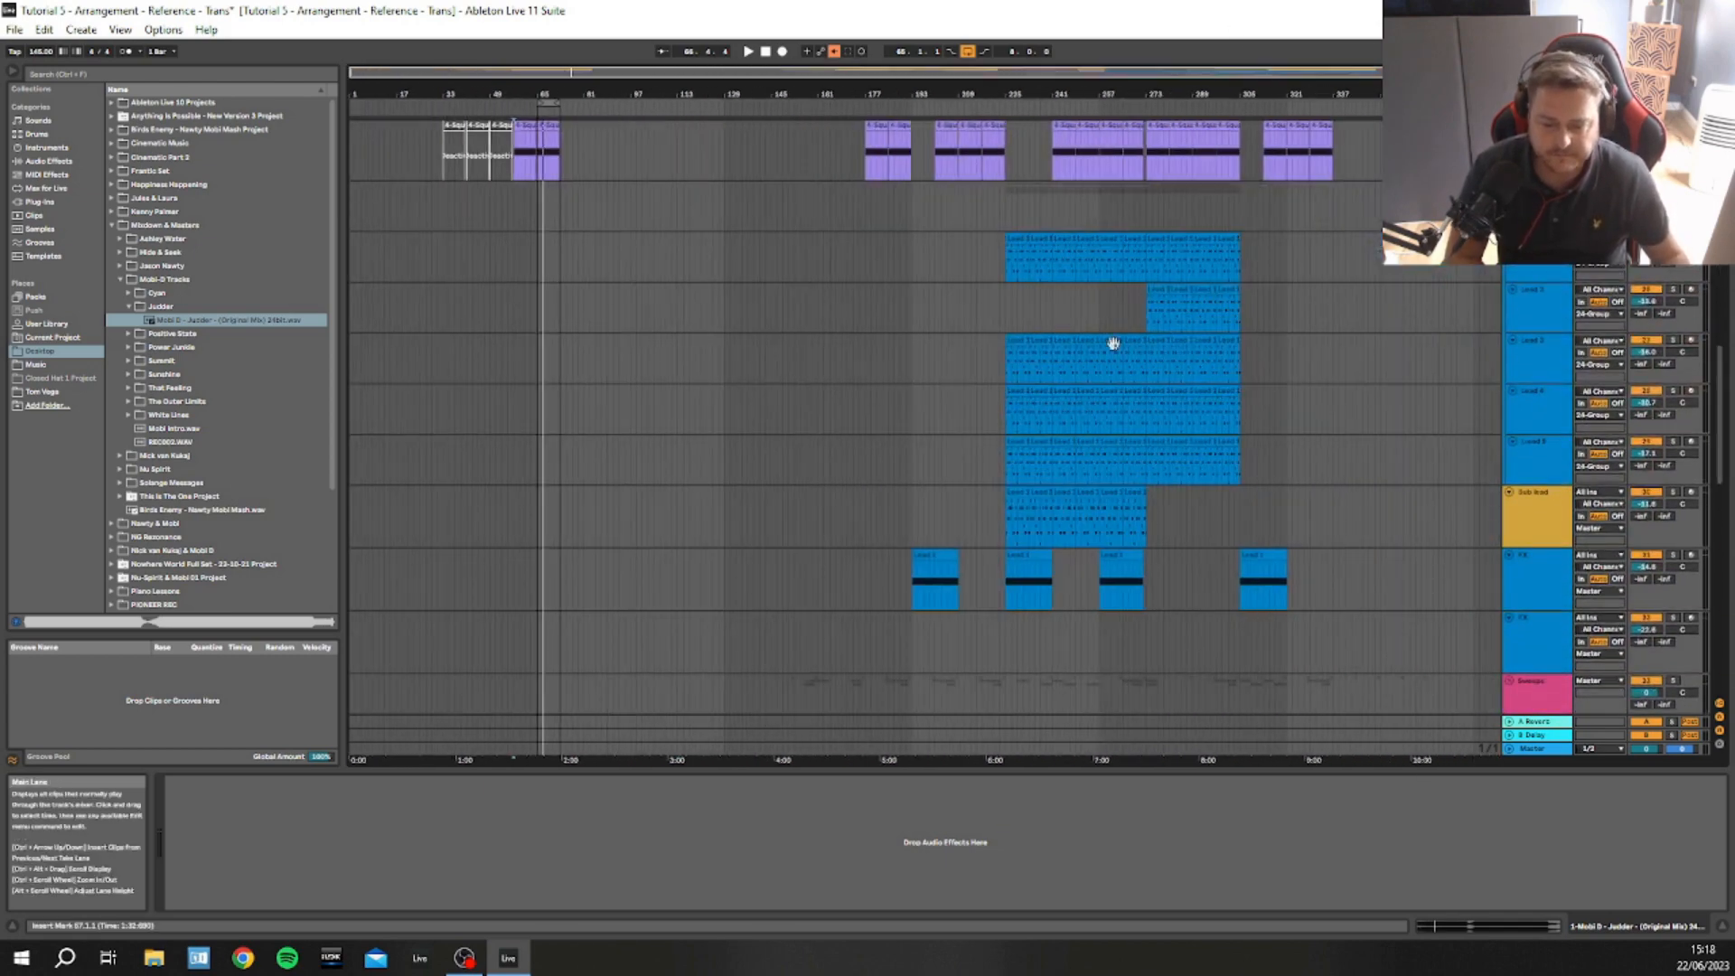
{"action": "left_click_drag", "start_coordinate": [1721, 421], "coordinate": [1733, 545]}
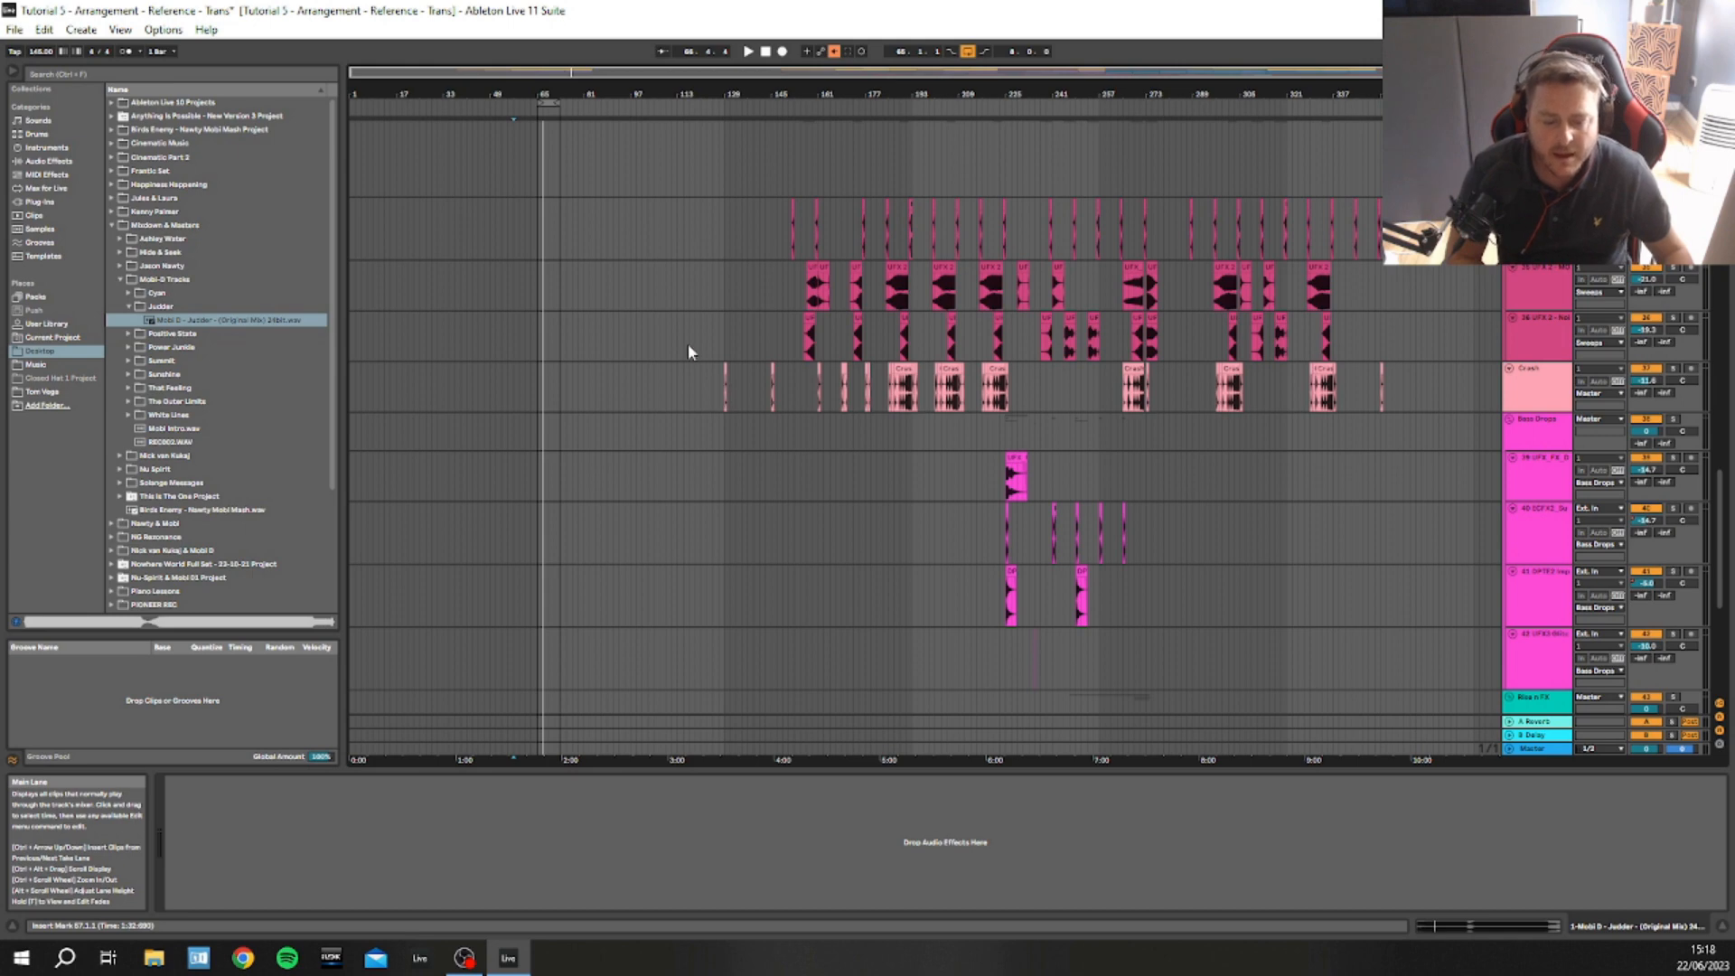
{"action": "left_click_drag", "start_coordinate": [548, 94], "coordinate": [717, 154]}
{"action": "scroll", "coordinate": [817, 271], "scroll_direction": "up", "scroll_amount": 5}
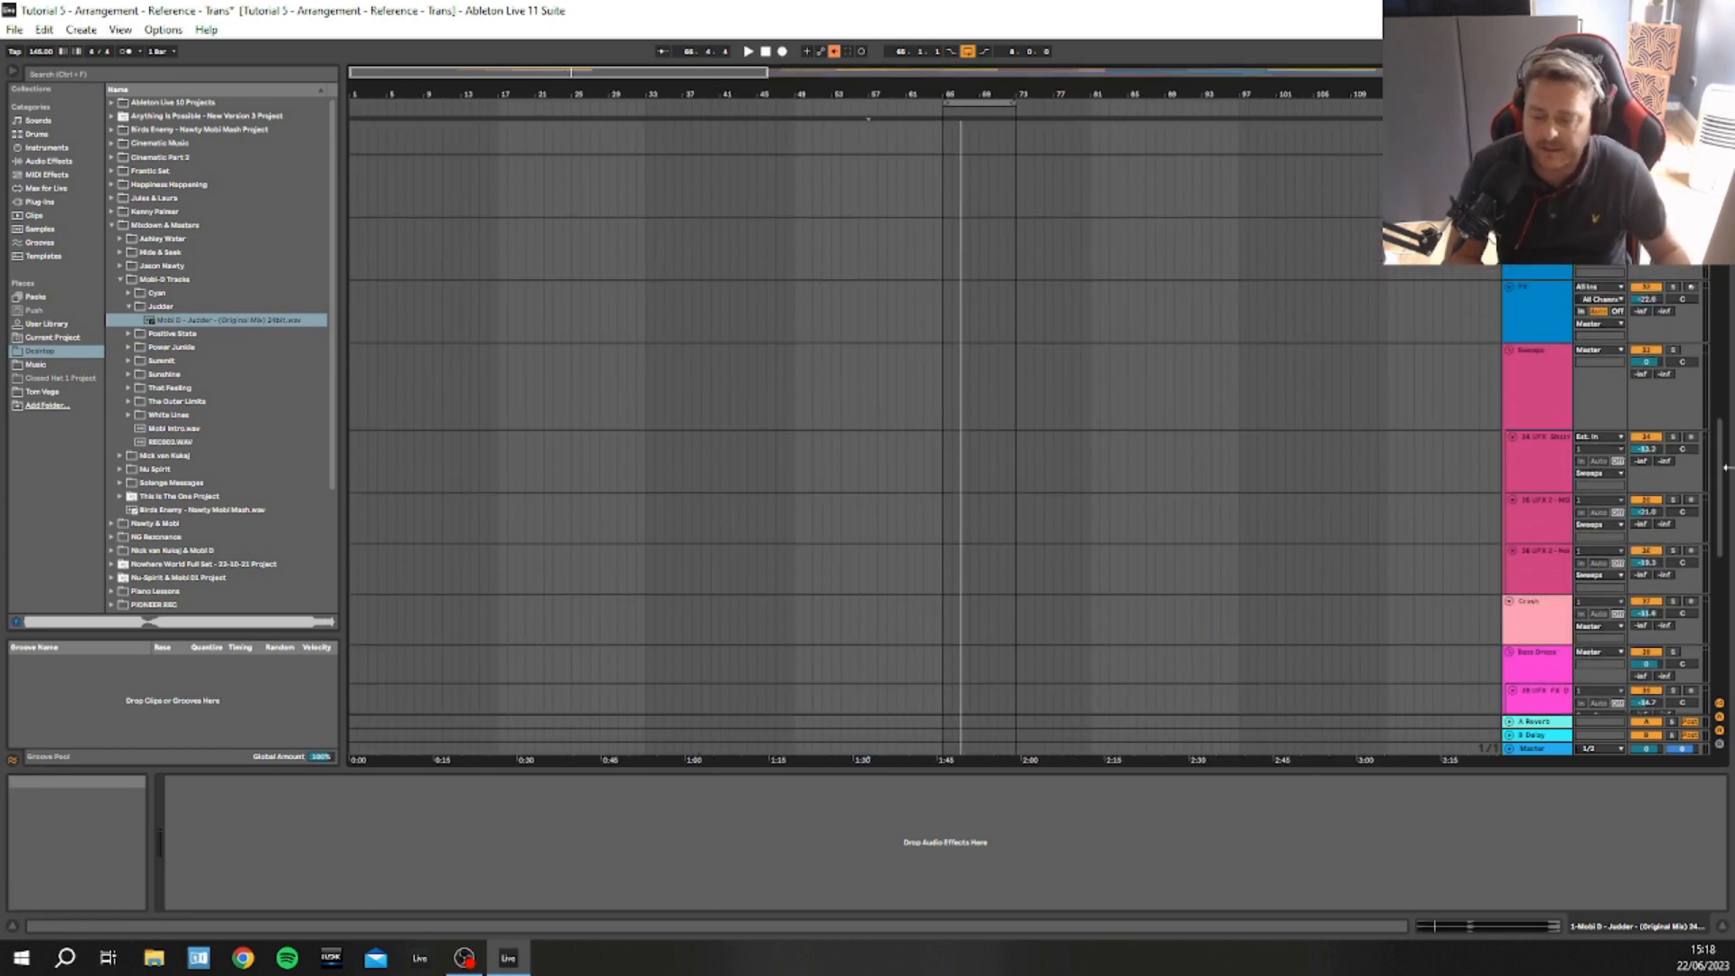
{"action": "left_click_drag", "start_coordinate": [1722, 467], "coordinate": [1722, 172]}
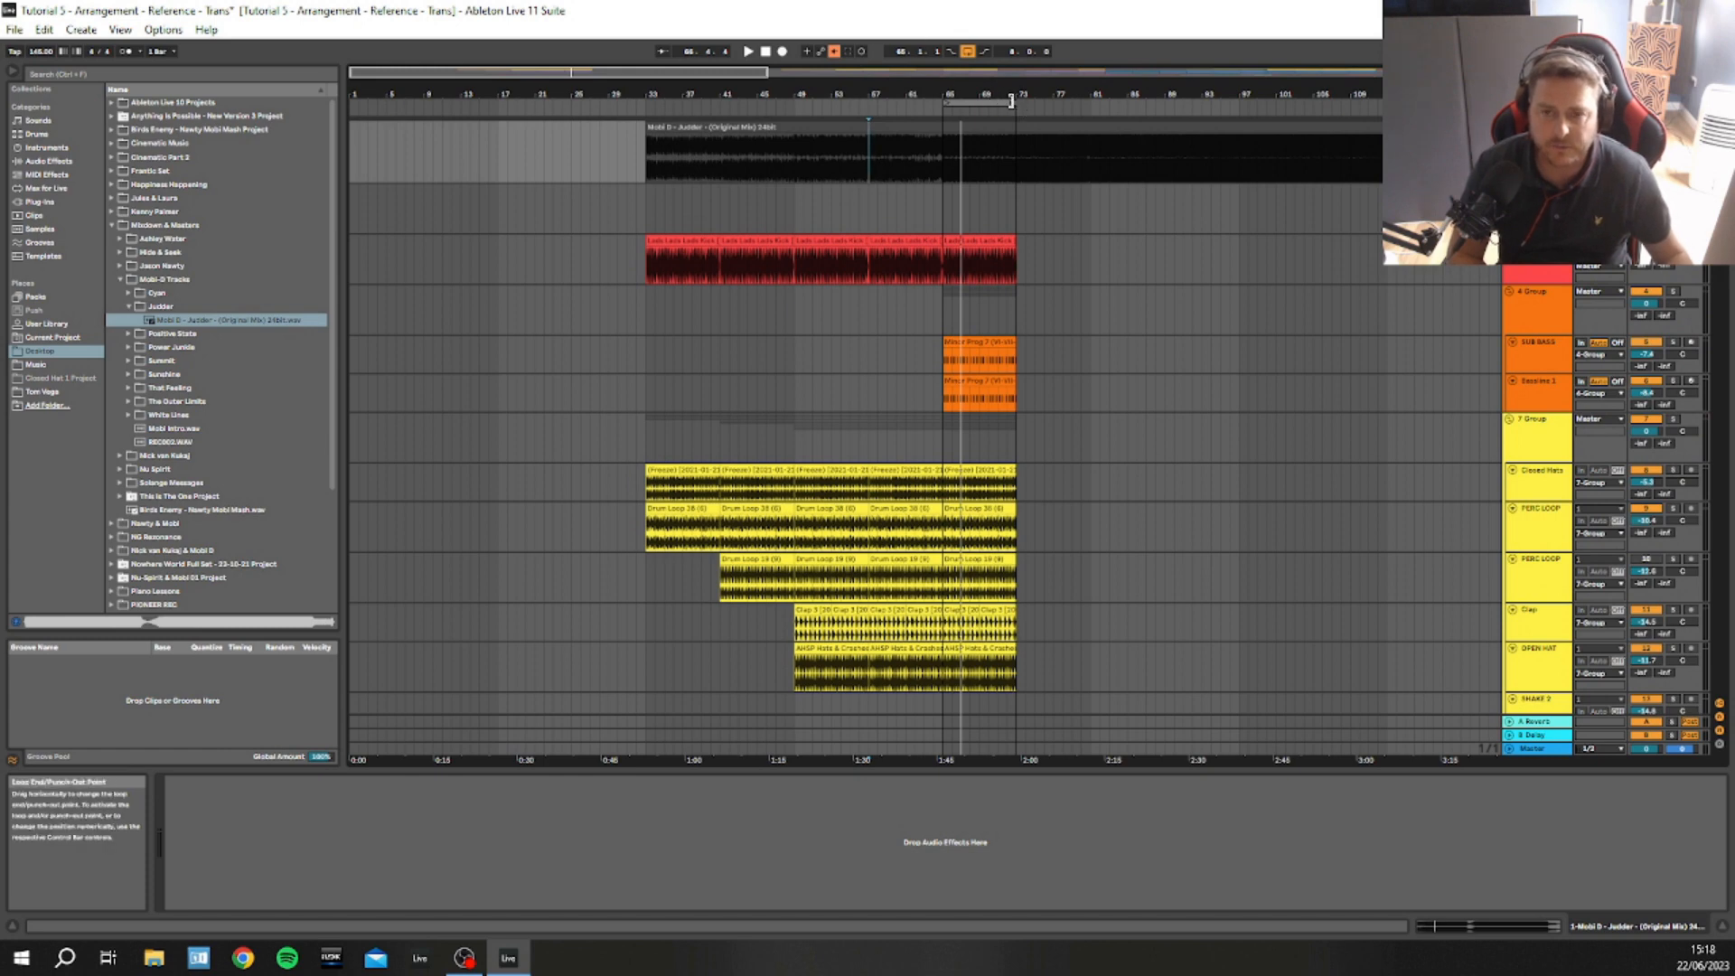
Select the looped section from bar 65 to 73 across all tracks and duplicate it to bars 73–81
{"action": "mouse_move", "coordinate": [1011, 101]}
{"action": "left_mouse_down"}
{"action": "mouse_move", "coordinate": [1090, 101]}
{"action": "mouse_move", "coordinate": [1008, 122]}
{"action": "left_mouse_up"}
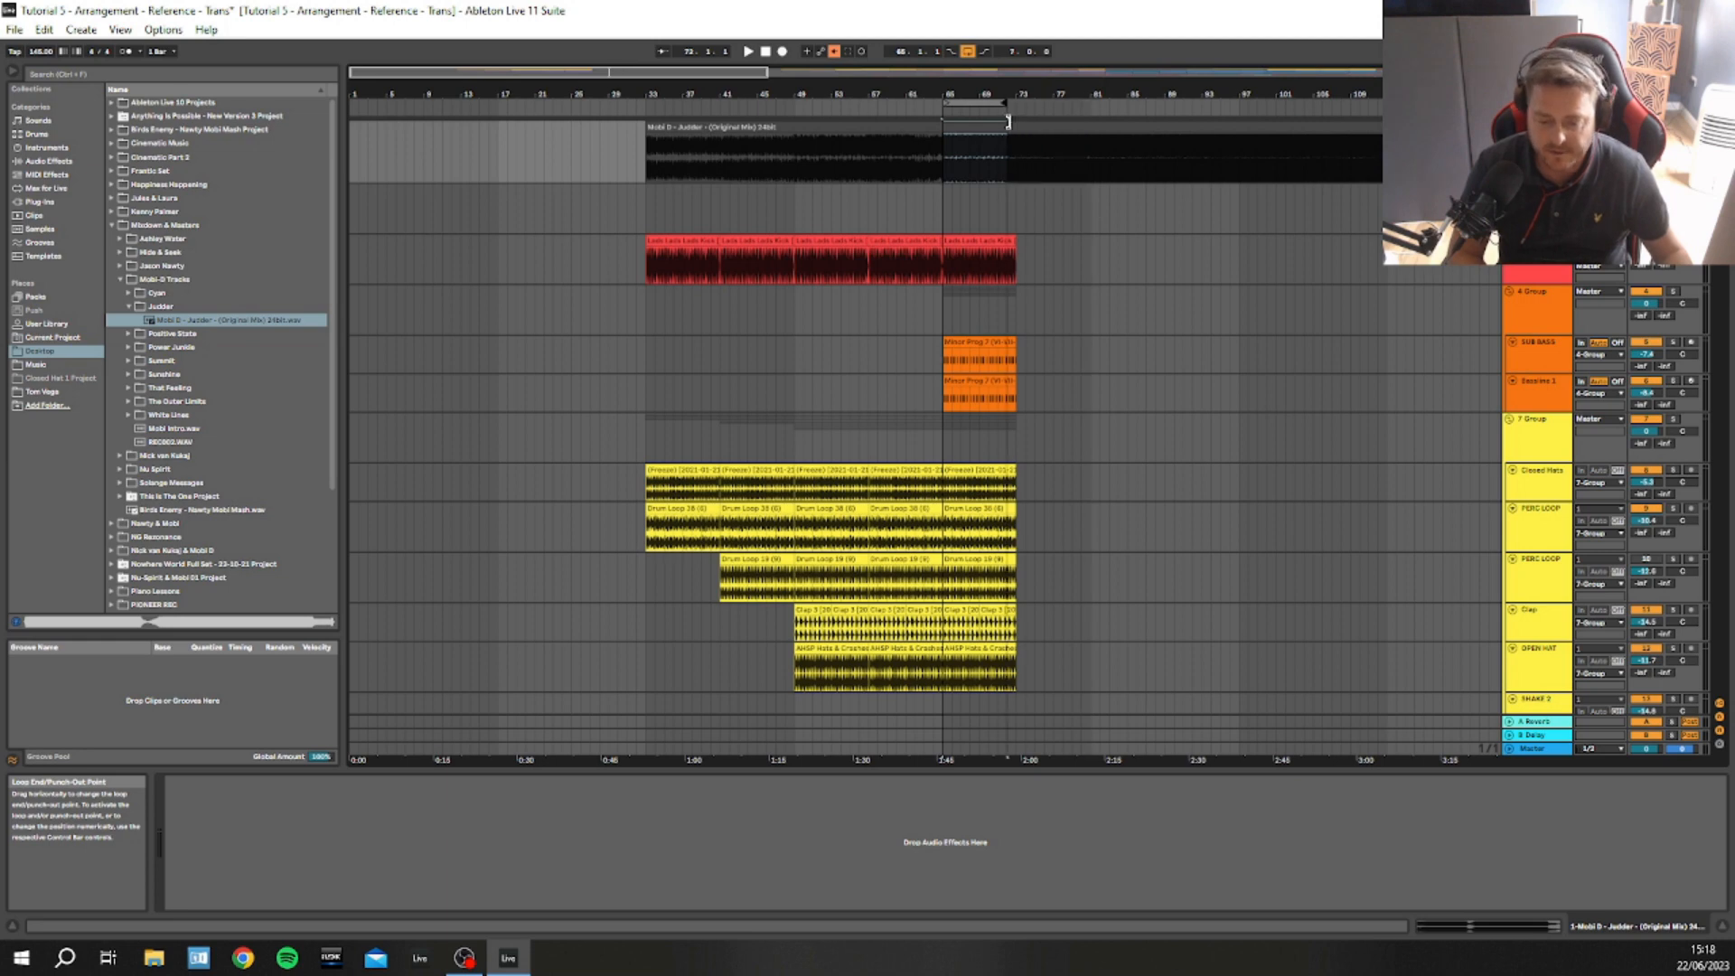
{"action": "left_click", "coordinate": [975, 101]}
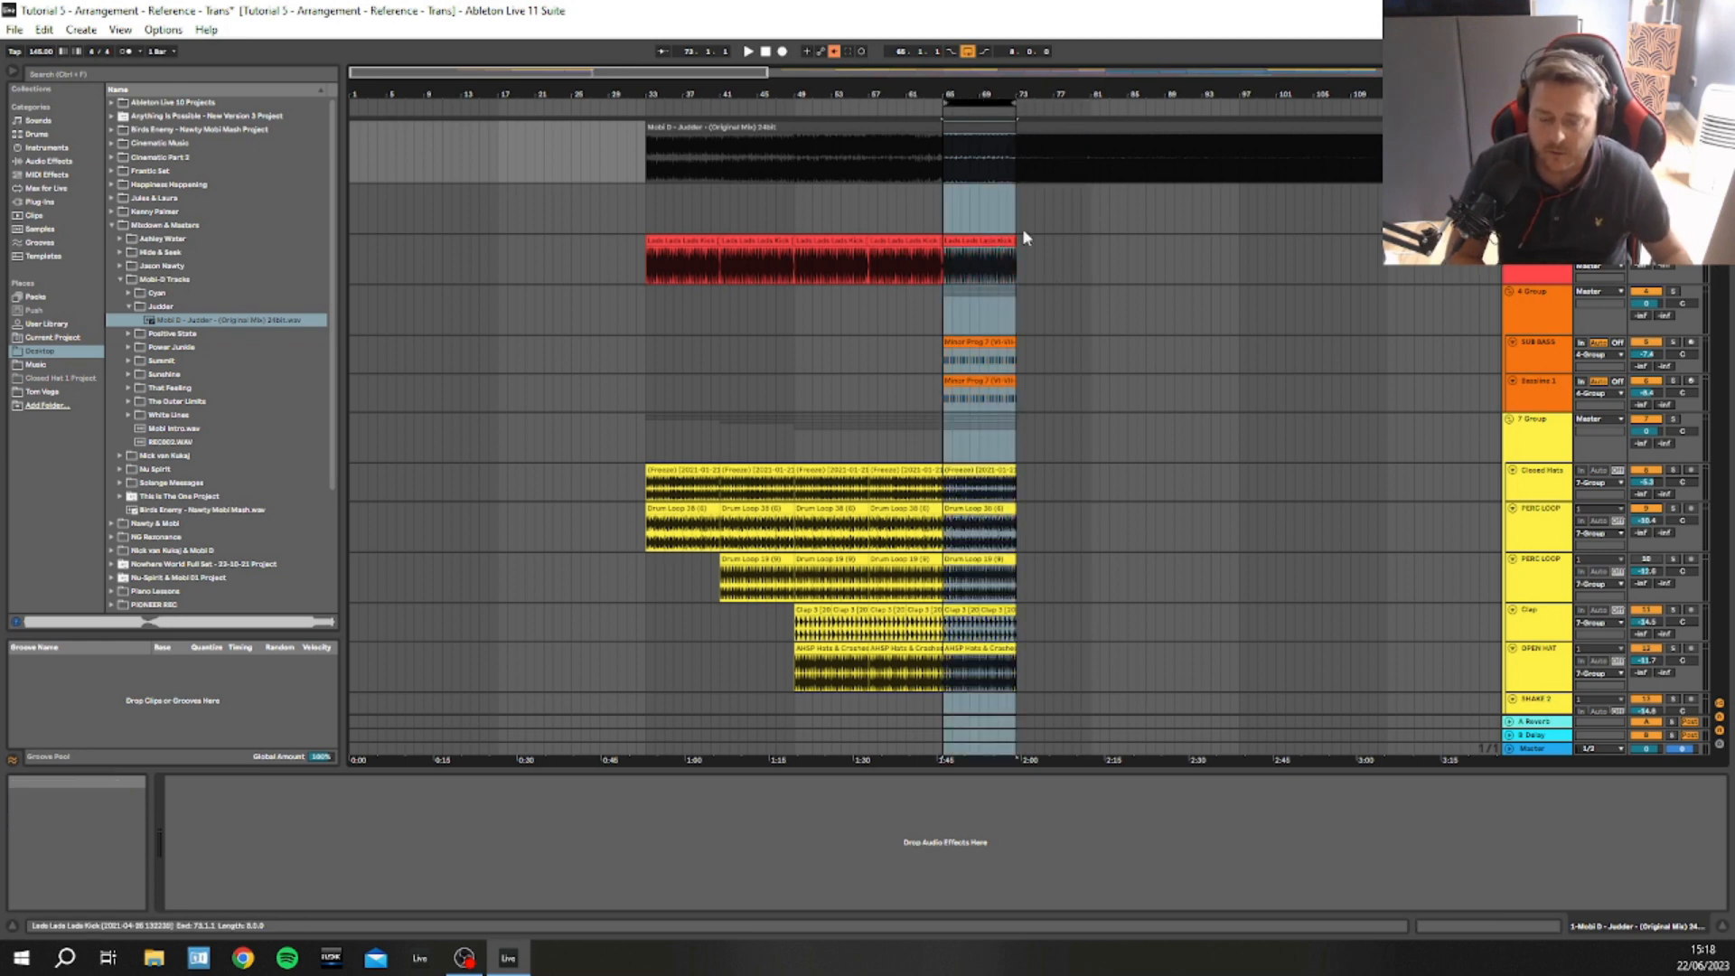
{"action": "scroll", "coordinate": [971, 258], "scroll_direction": "down", "scroll_amount": 3}
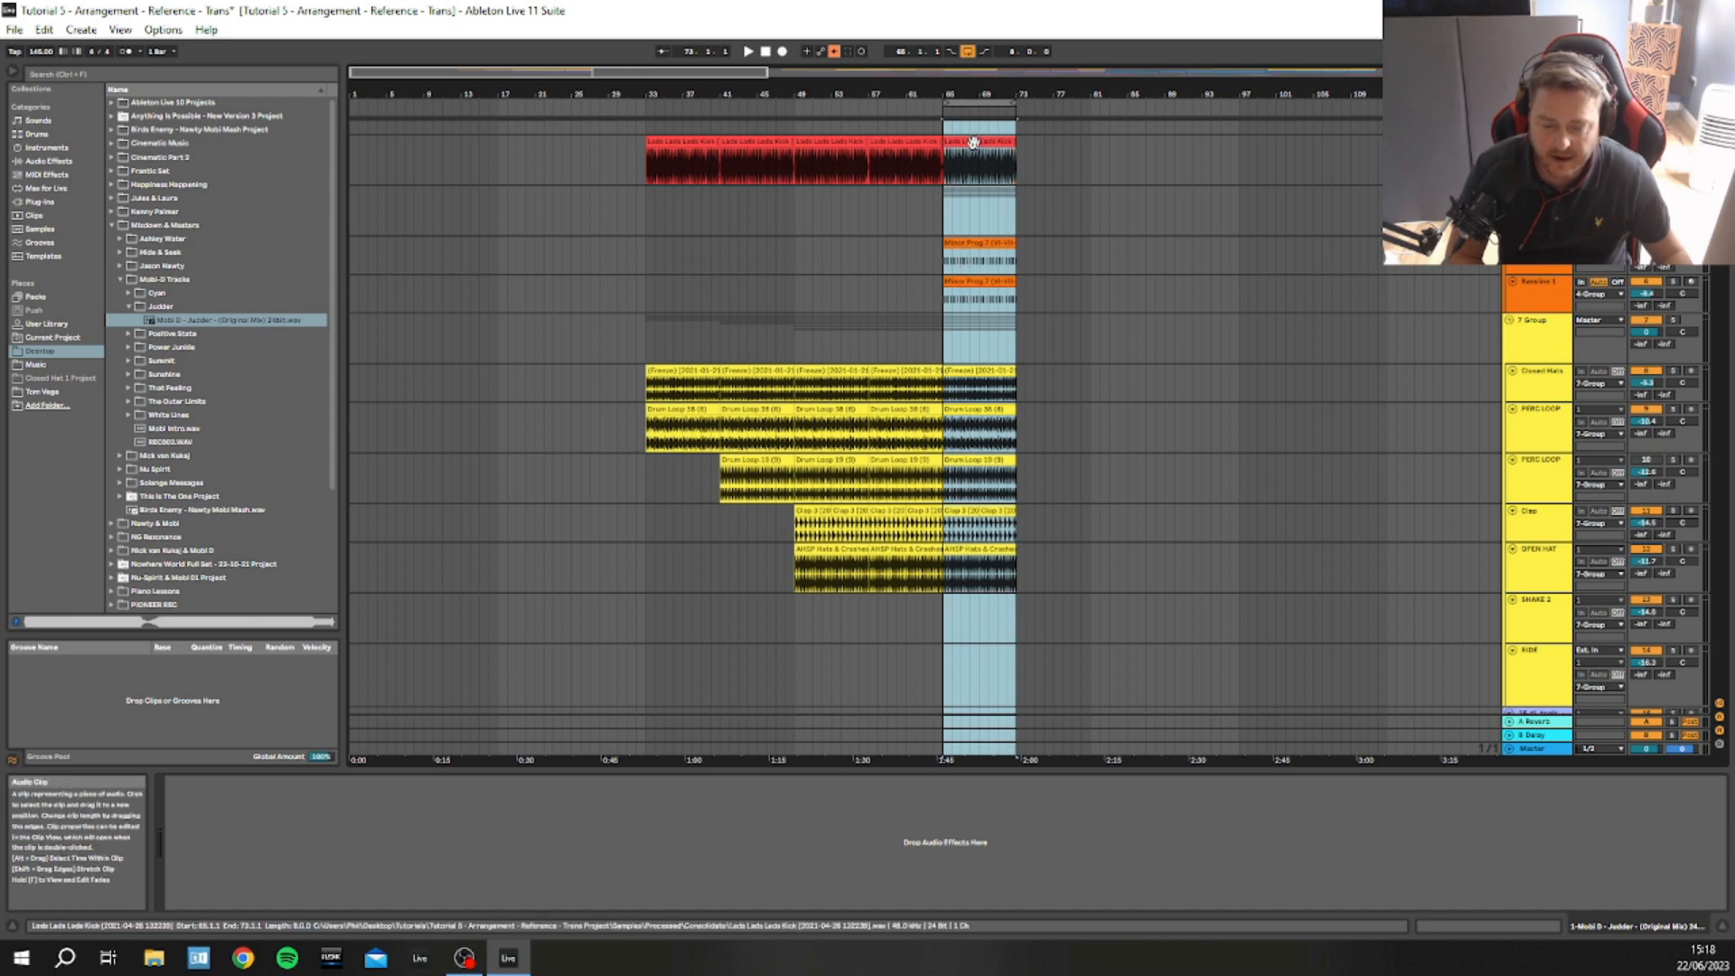
{"action": "left_click", "coordinate": [975, 108]}
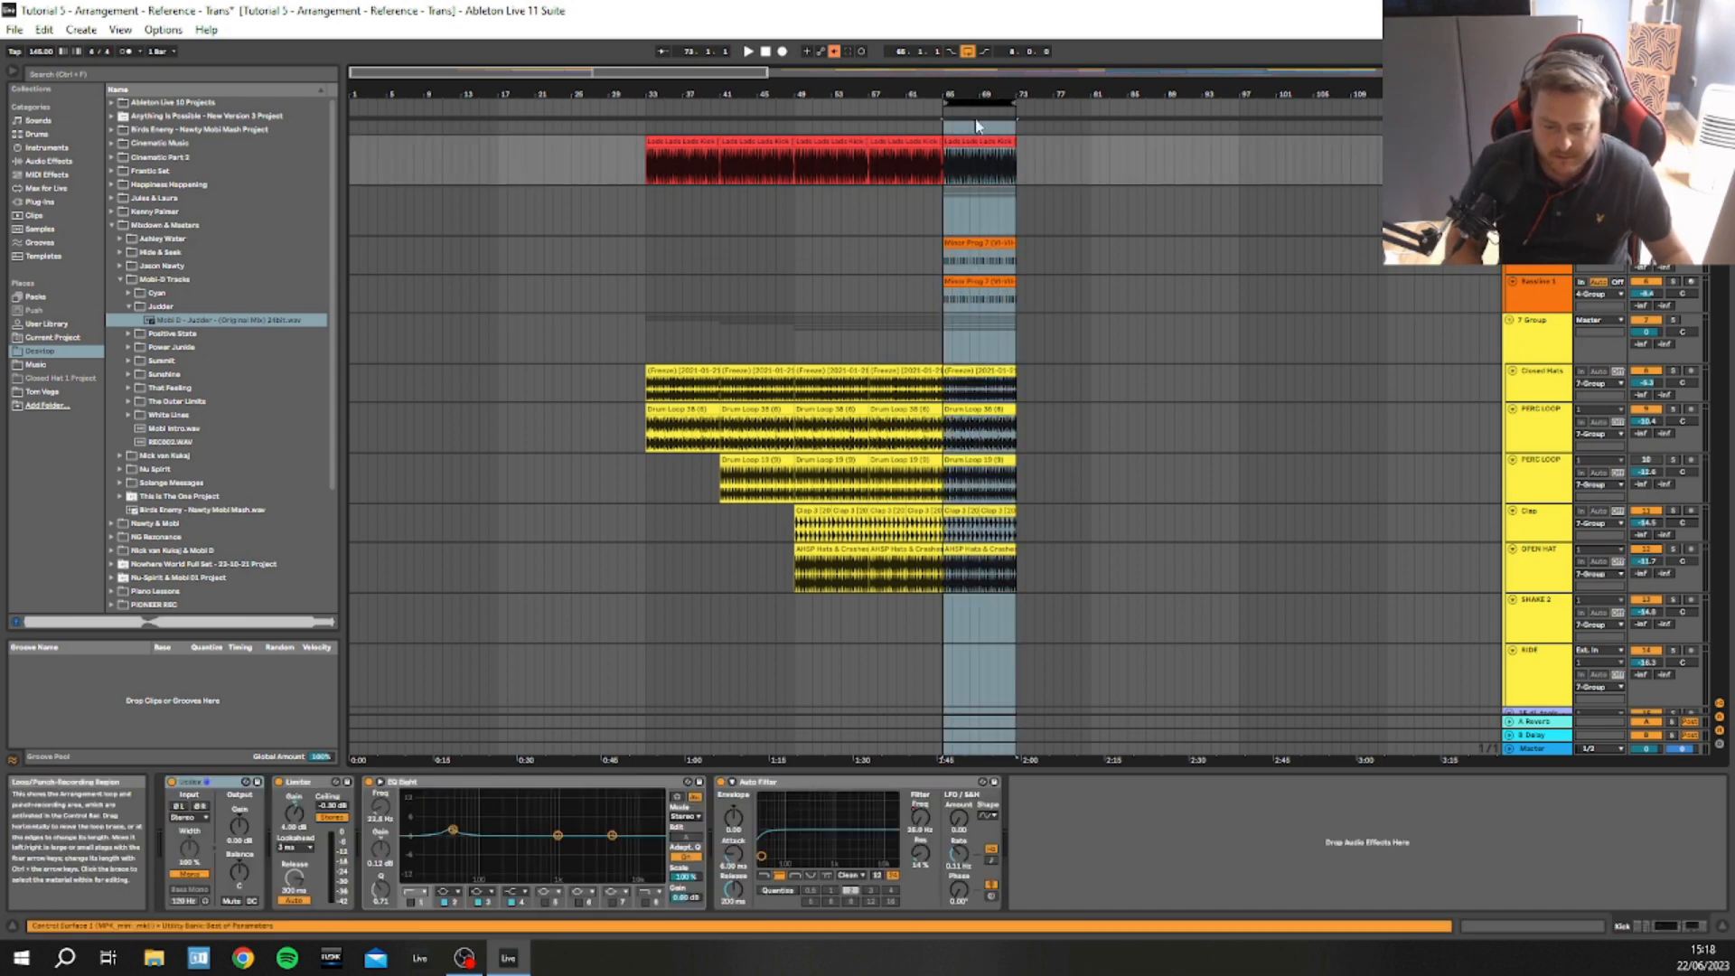
{"action": "key", "text": "ctrl+d"}
{"action": "scroll", "coordinate": [973, 321], "scroll_direction": "up", "scroll_amount": 3}
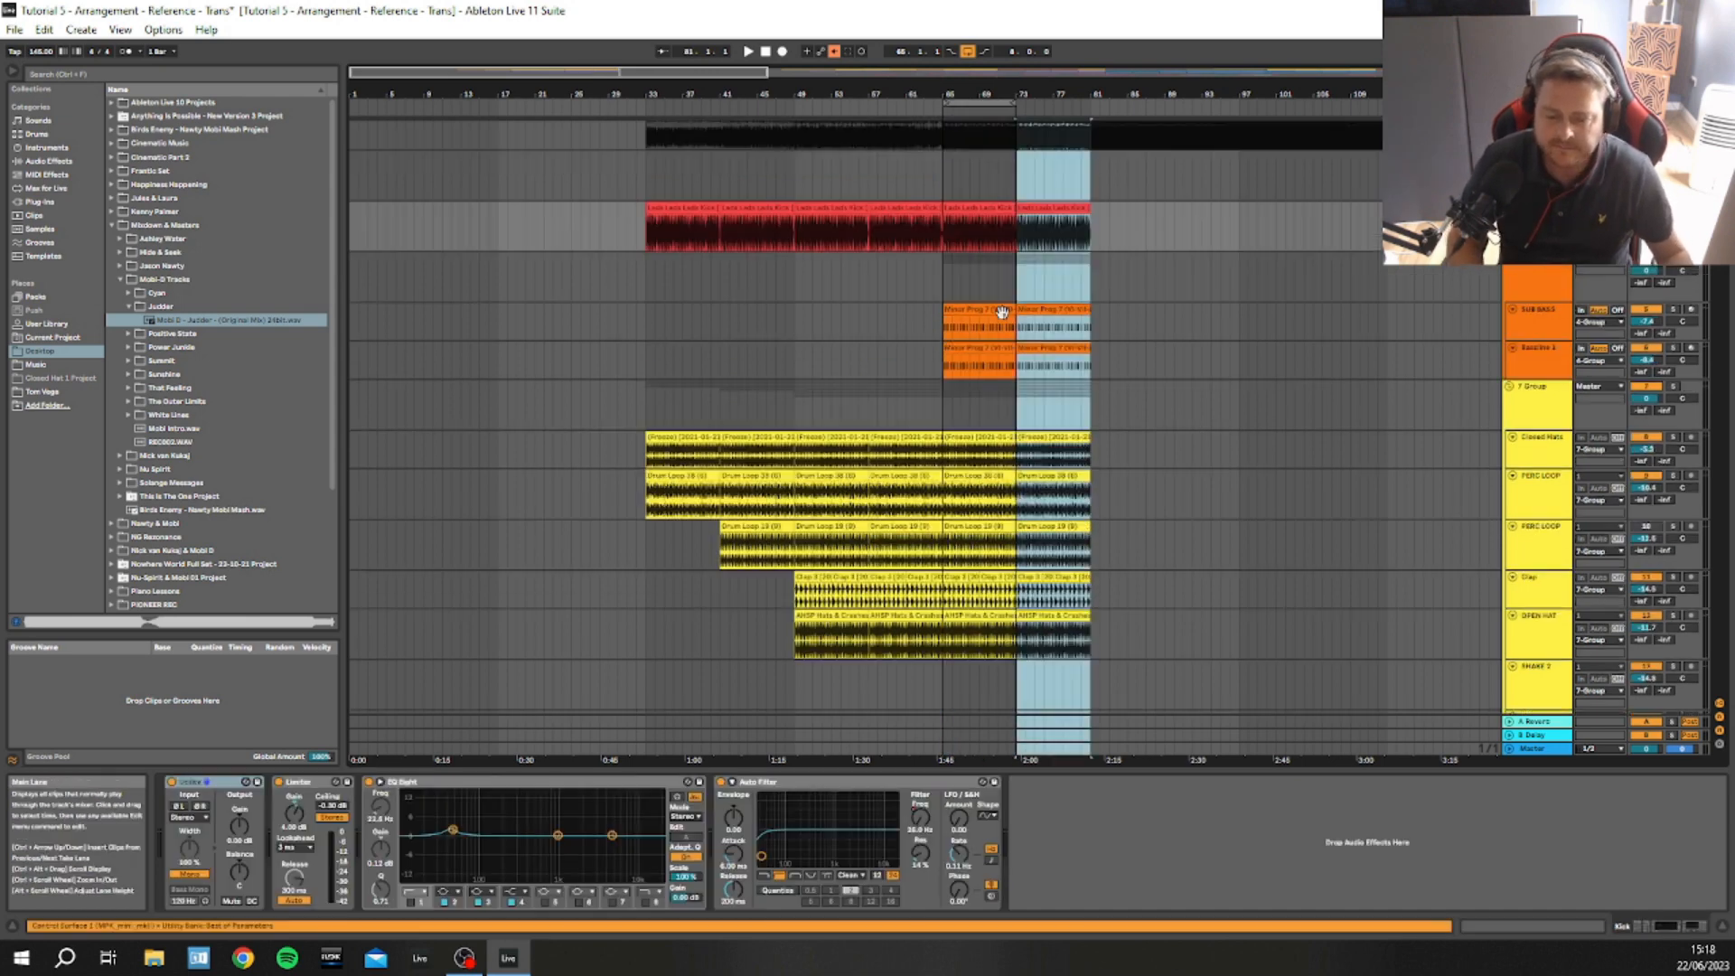
Remove the duplicated reference piece at bars 73–81 and extend the original Judder clip's end to bar 123
{"action": "left_click", "coordinate": [941, 129]}
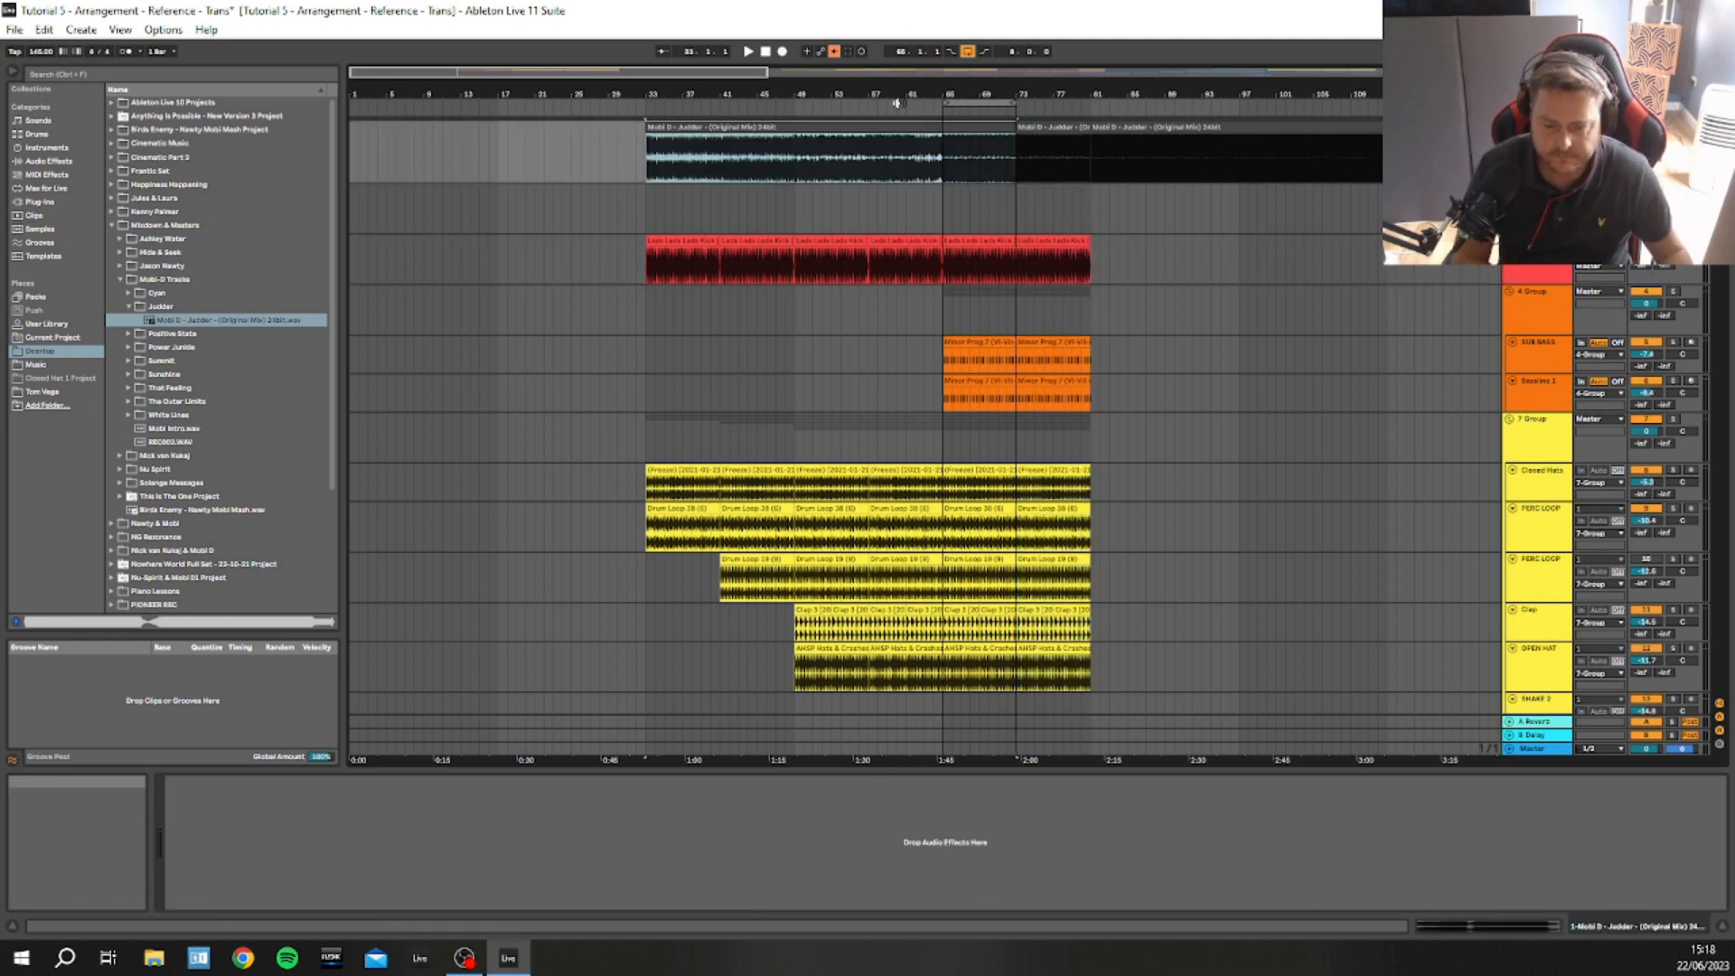
{"action": "left_click", "coordinate": [905, 175]}
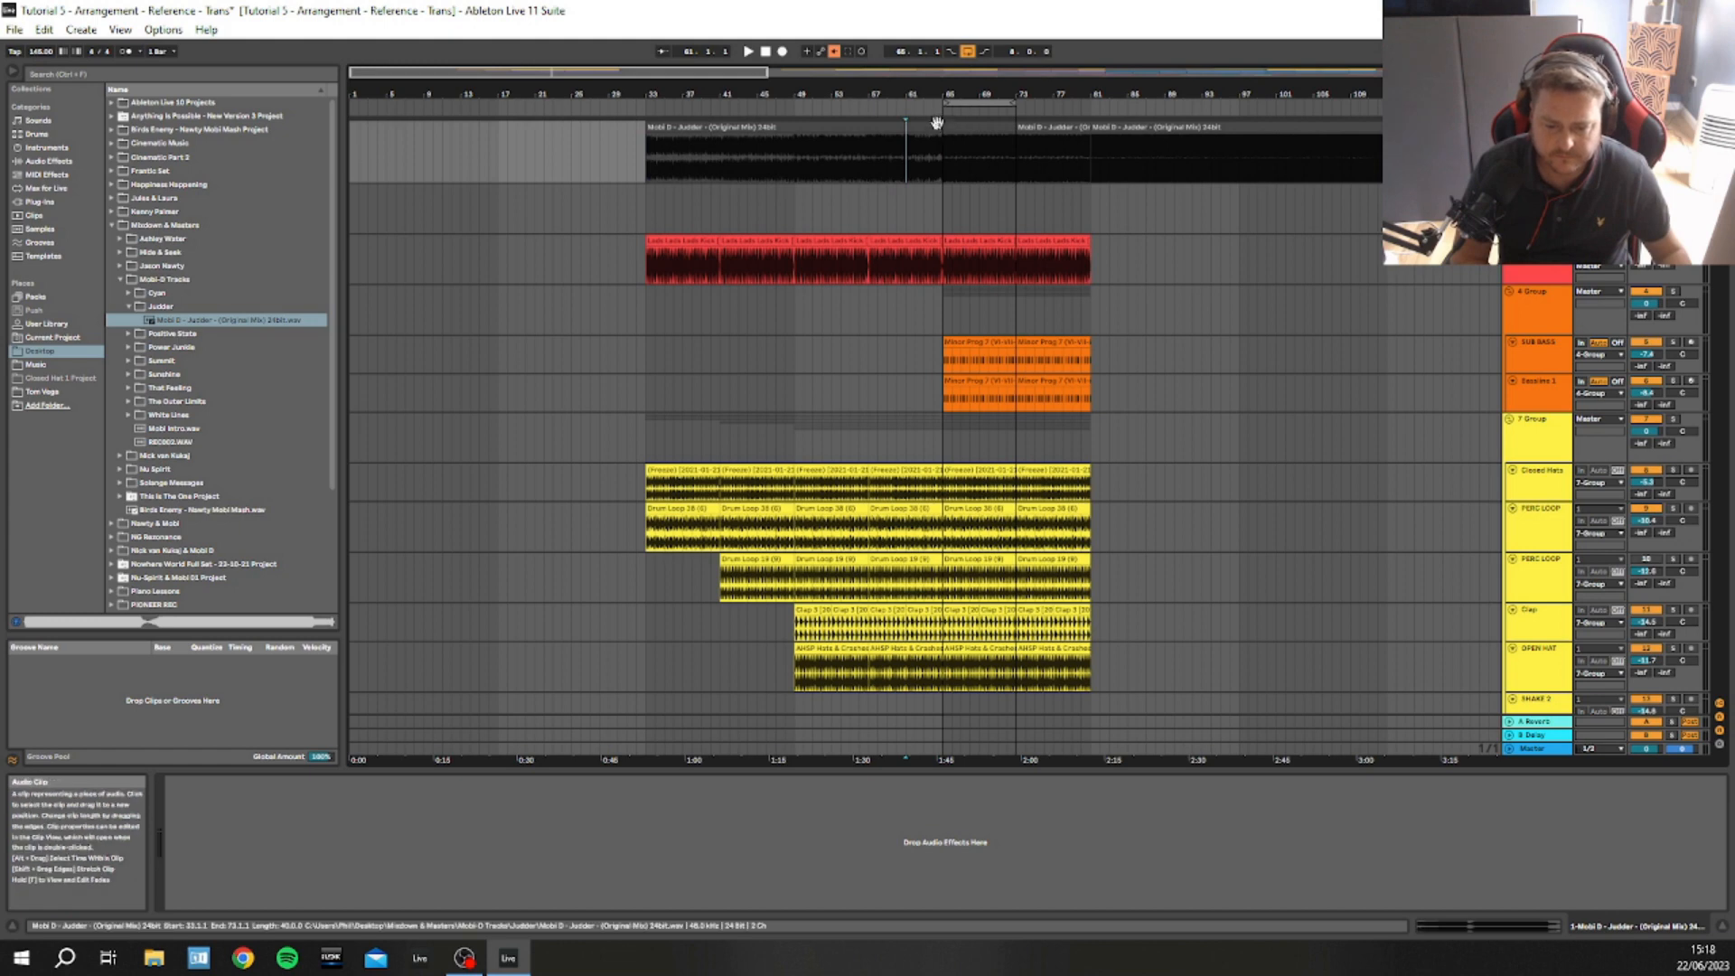
{"action": "left_click_drag", "start_coordinate": [1019, 125], "coordinate": [1086, 123]}
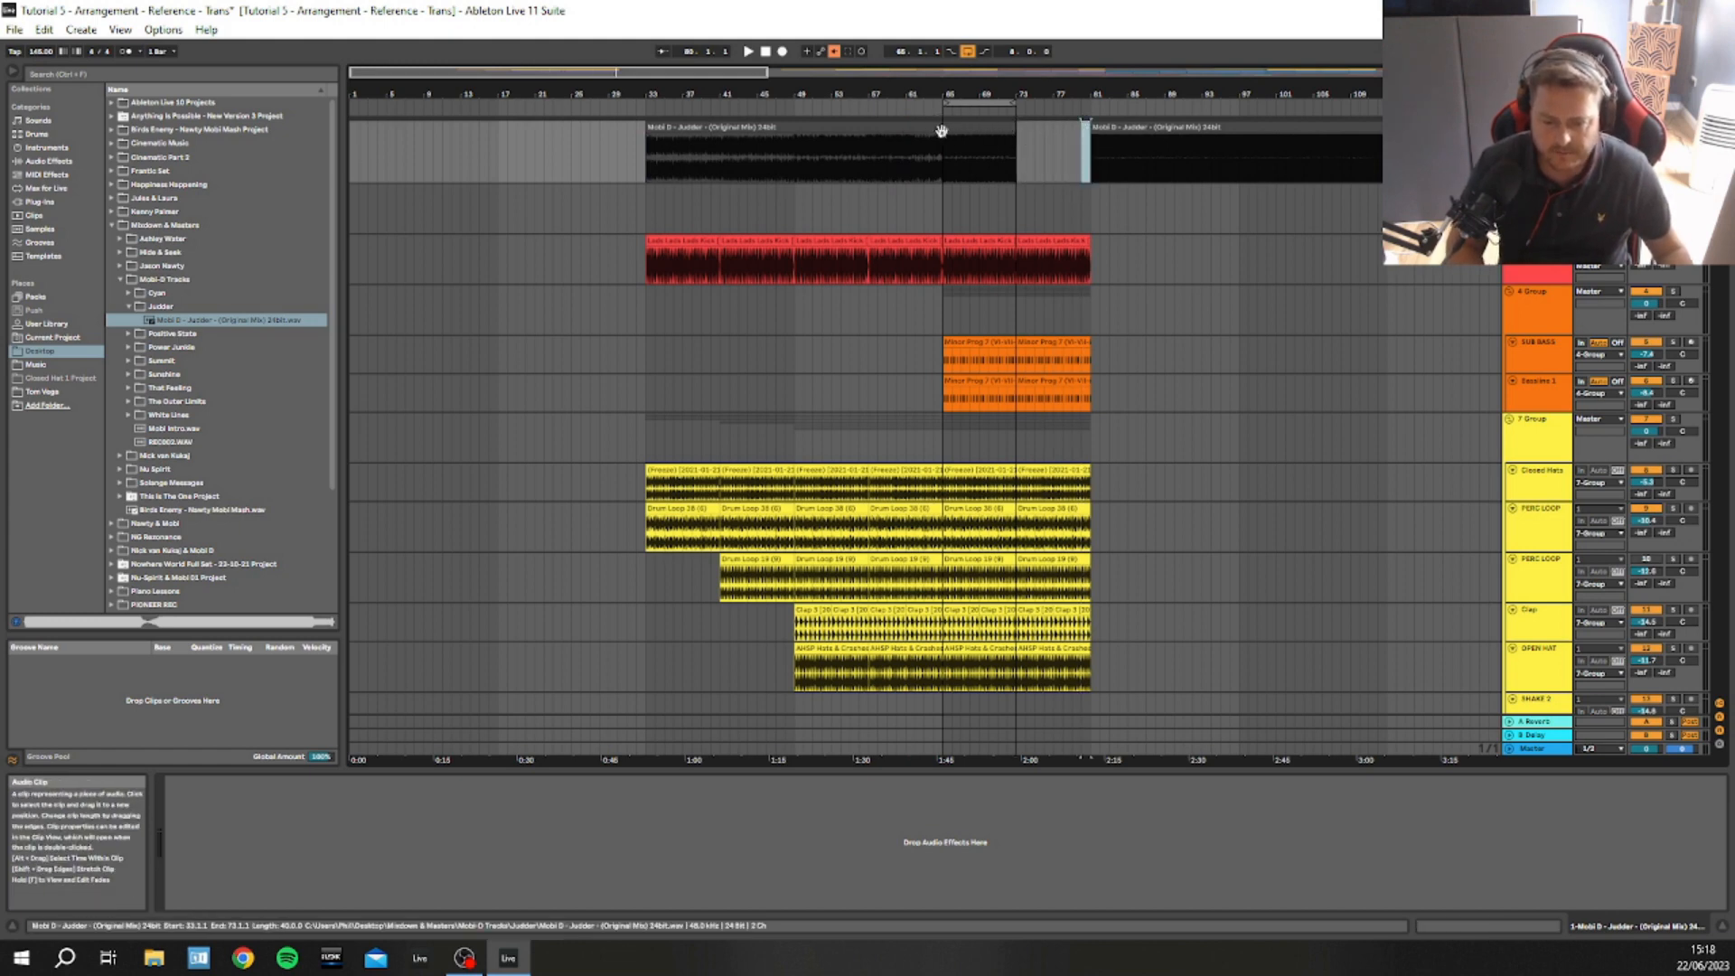
{"action": "left_click", "coordinate": [995, 132]}
{"action": "left_click_drag", "start_coordinate": [1019, 137], "coordinate": [1481, 136]}
Extend the loop region's end to bar 81 so it spans 16 bars from bar 65
{"action": "scroll", "coordinate": [531, 275], "scroll_direction": "down", "scroll_amount": 4}
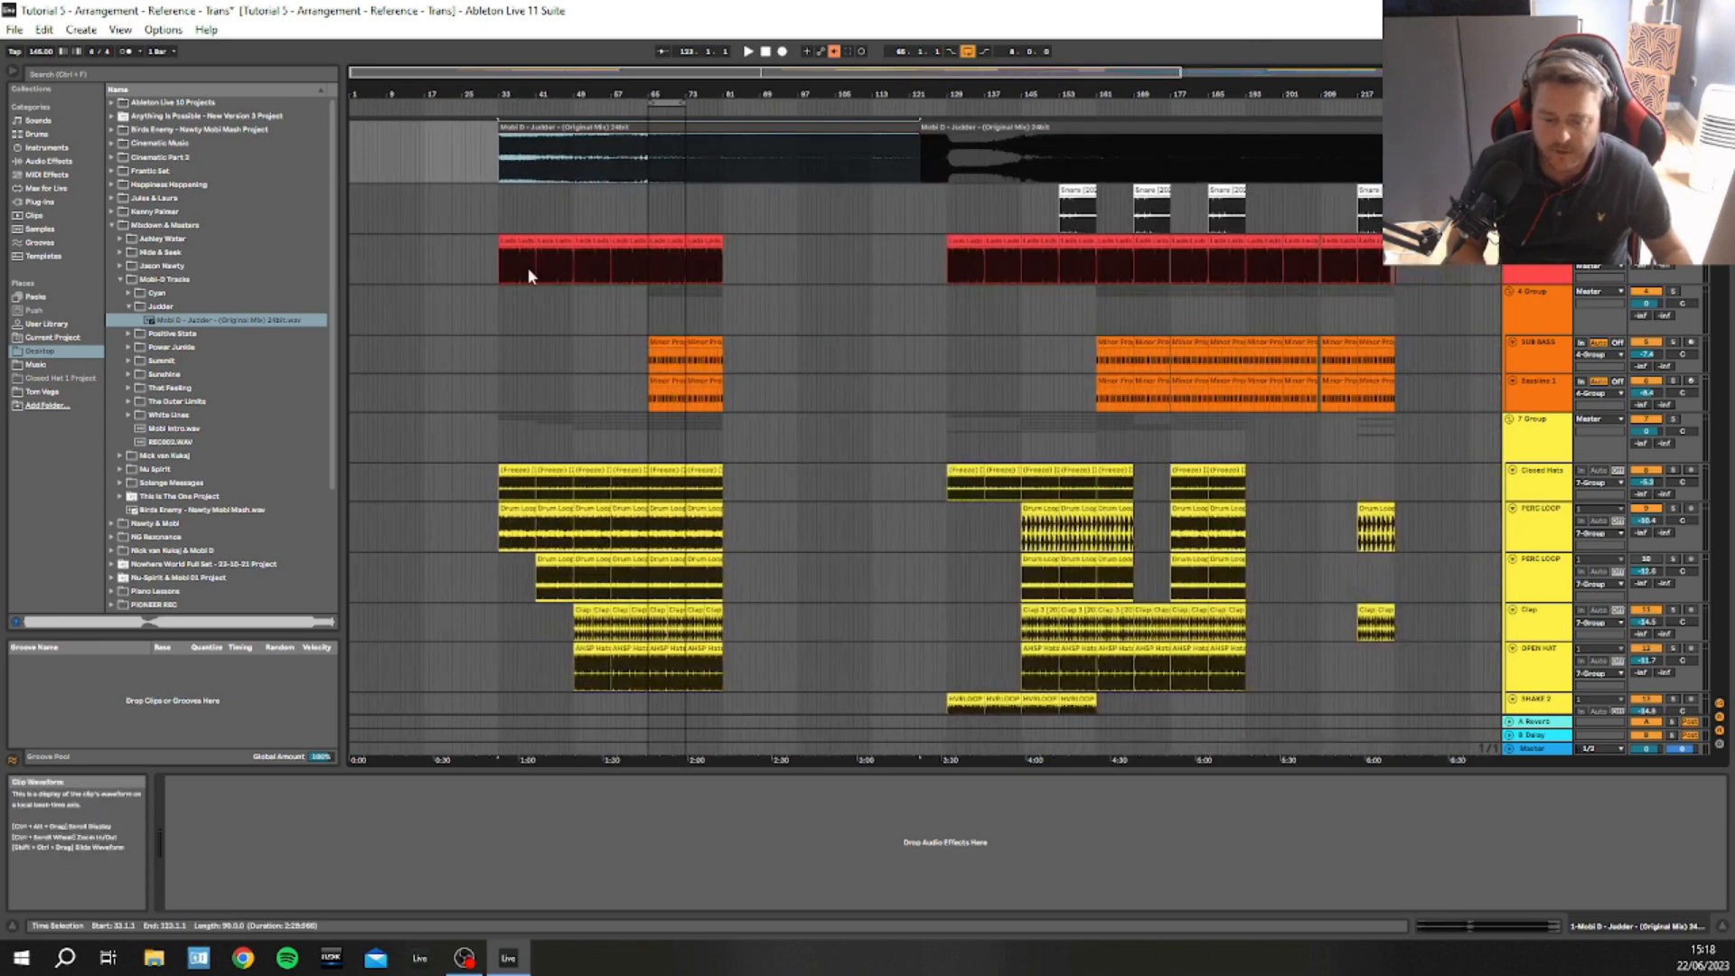
{"action": "scroll", "coordinate": [659, 427], "scroll_direction": "down", "scroll_amount": 1}
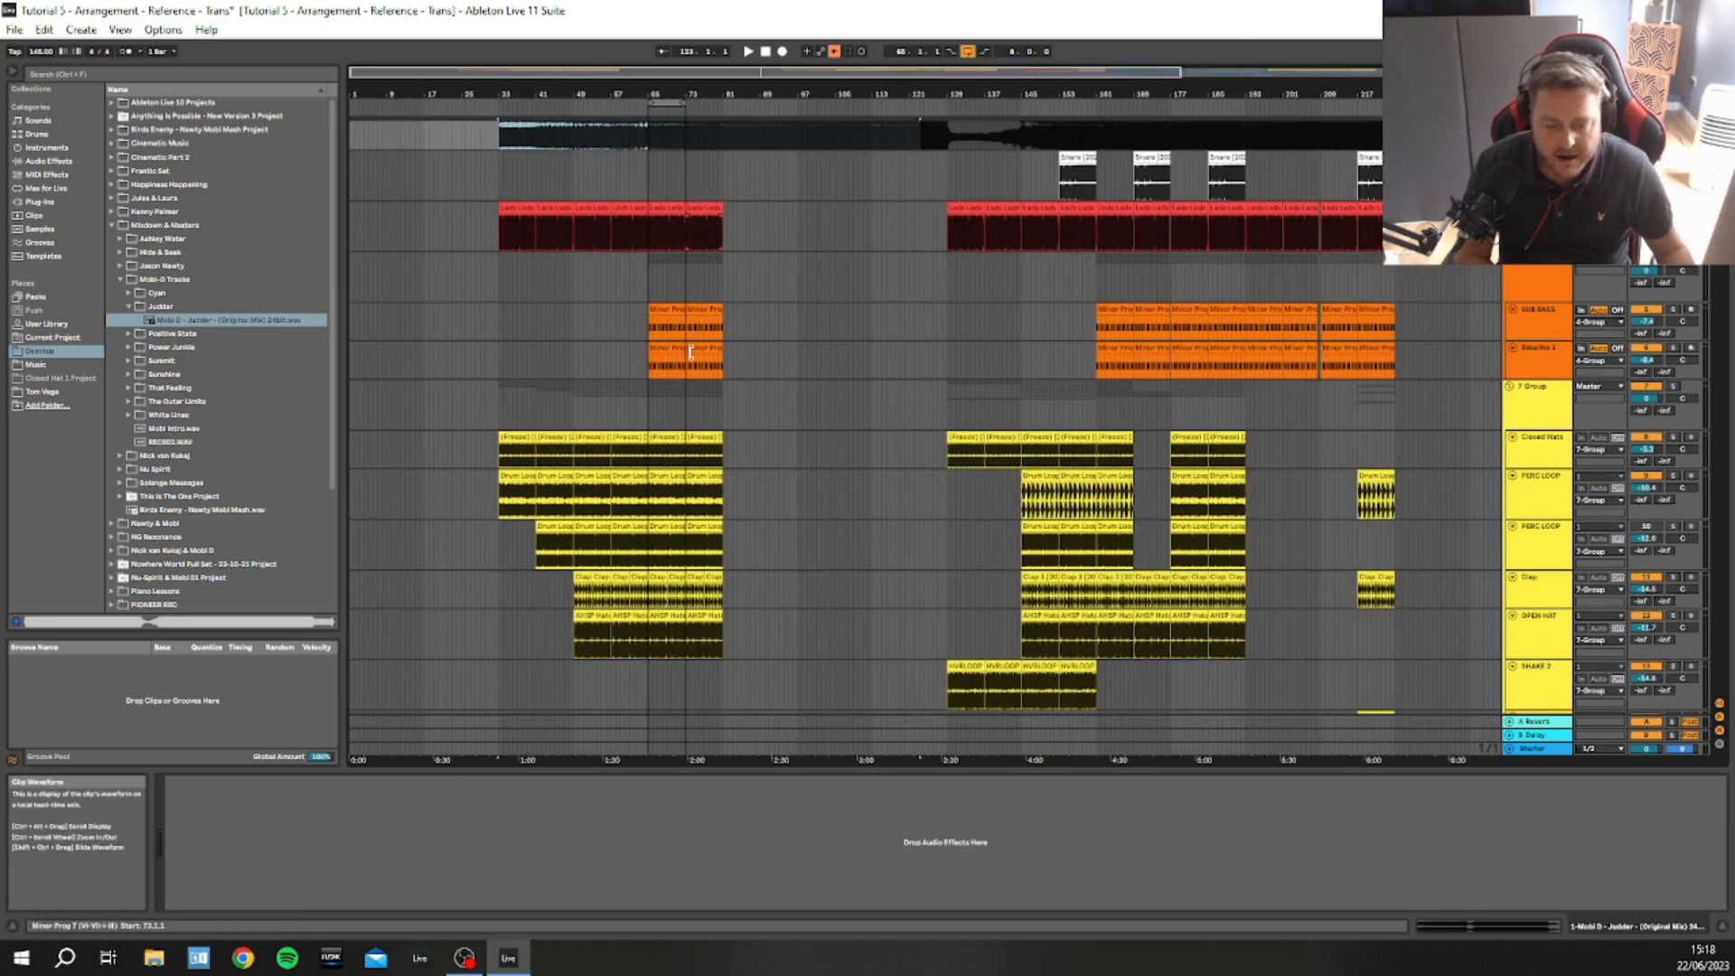
{"action": "scroll", "coordinate": [655, 291], "scroll_direction": "up", "scroll_amount": 5}
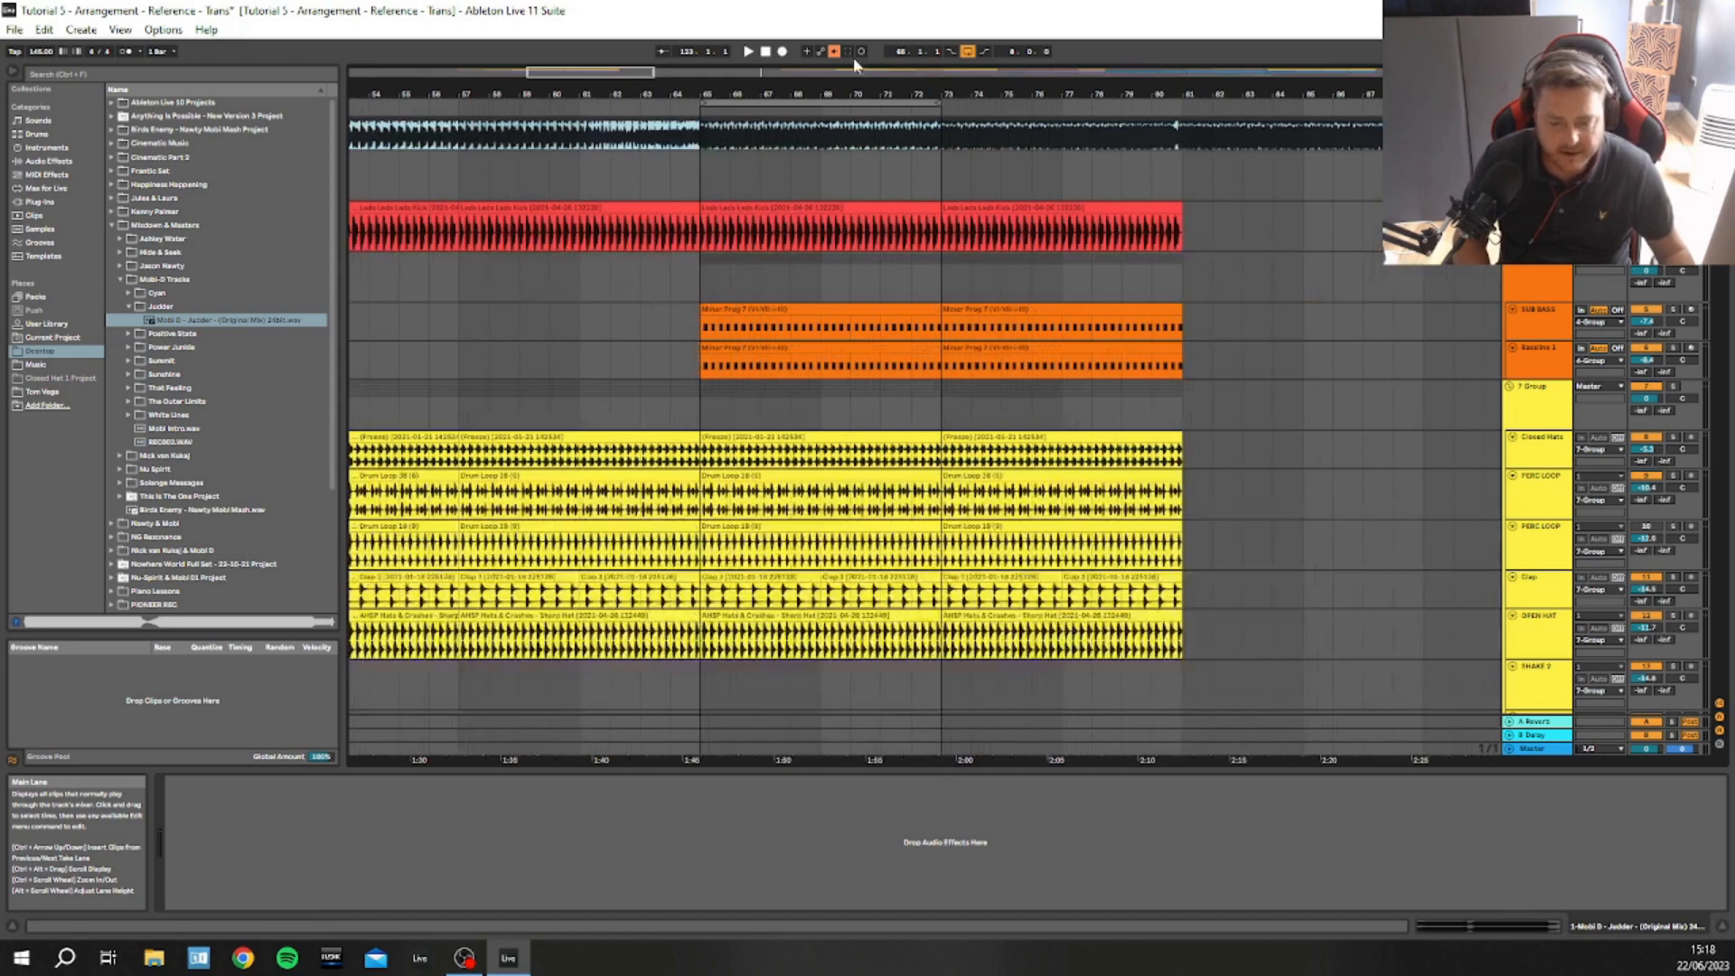
{"action": "left_click_drag", "start_coordinate": [940, 102], "coordinate": [1182, 102]}
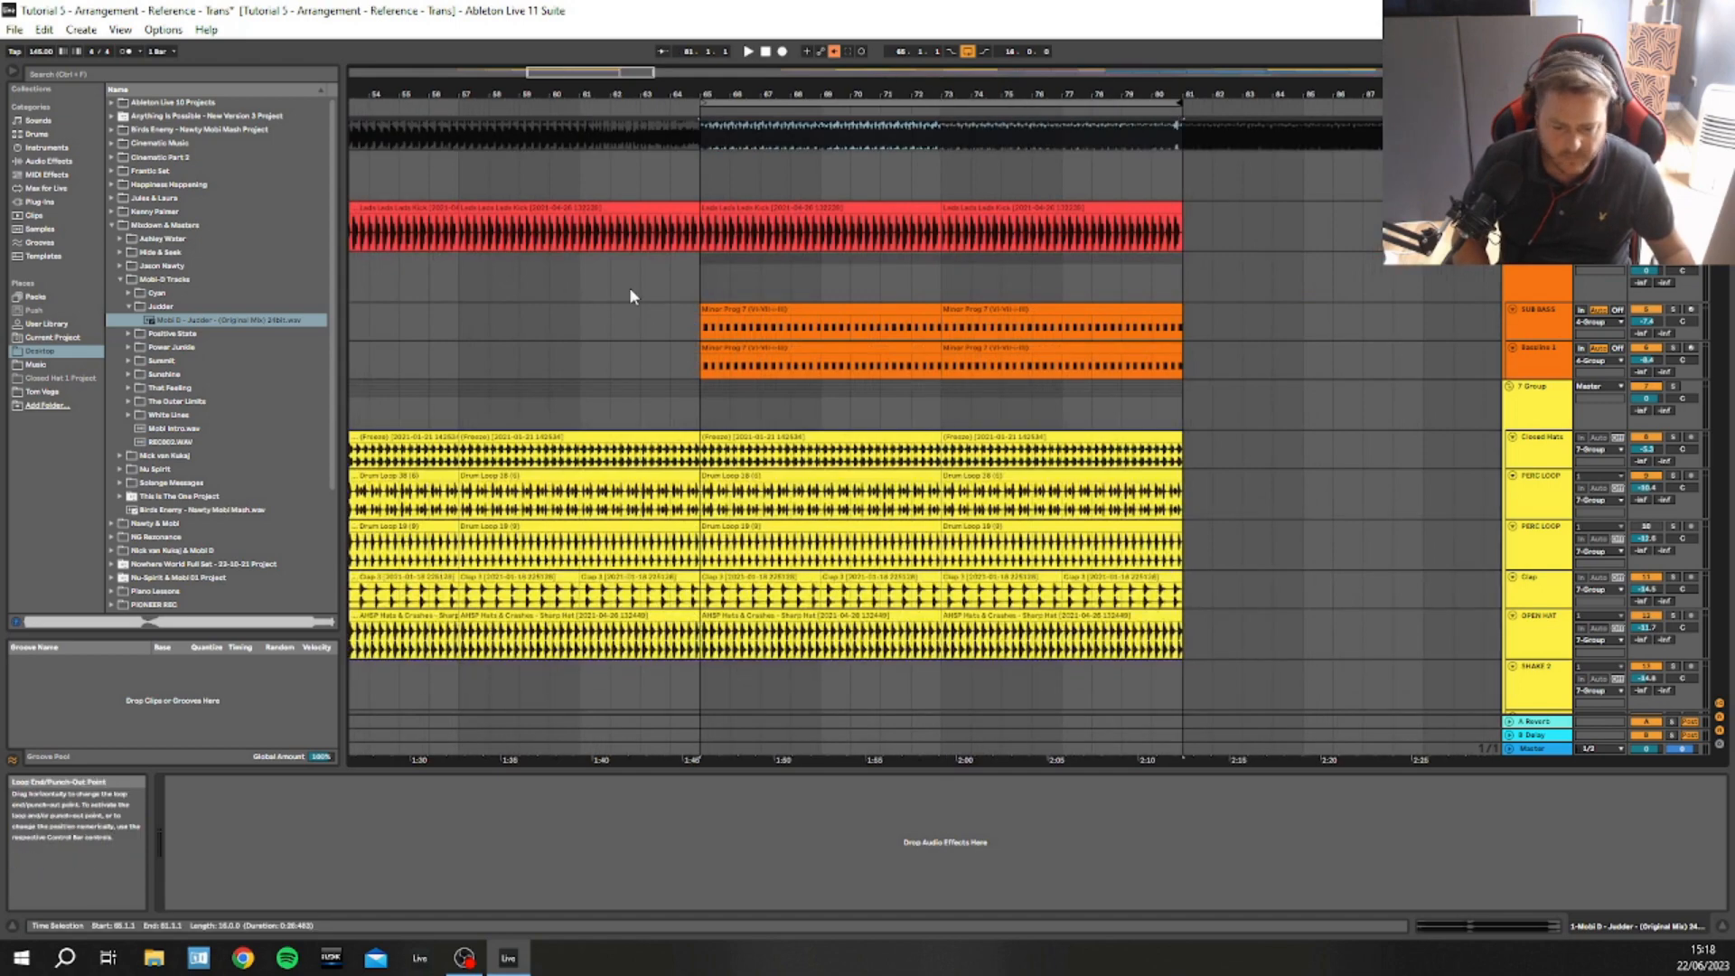
Play the arrangement from bar 65 briefly and select the loop's time span, bars 65 to 81
{"action": "left_click", "coordinate": [700, 288]}
{"action": "key", "text": "space"}
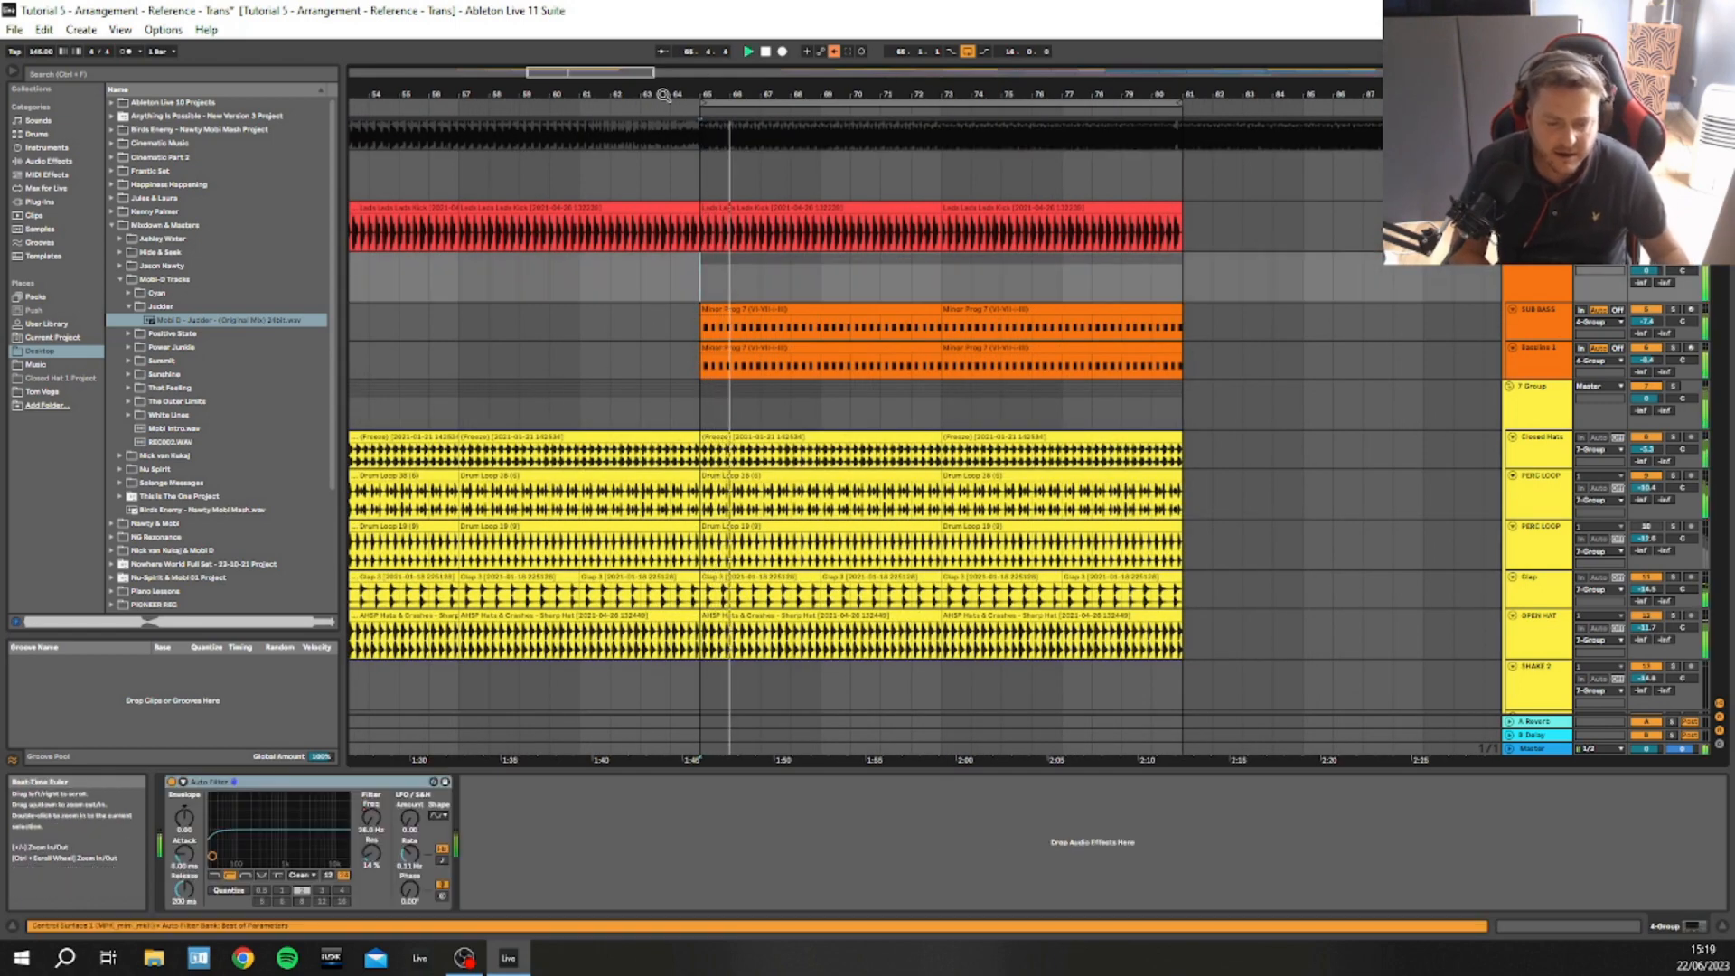
{"action": "left_click_drag", "start_coordinate": [662, 94], "coordinate": [819, 167]}
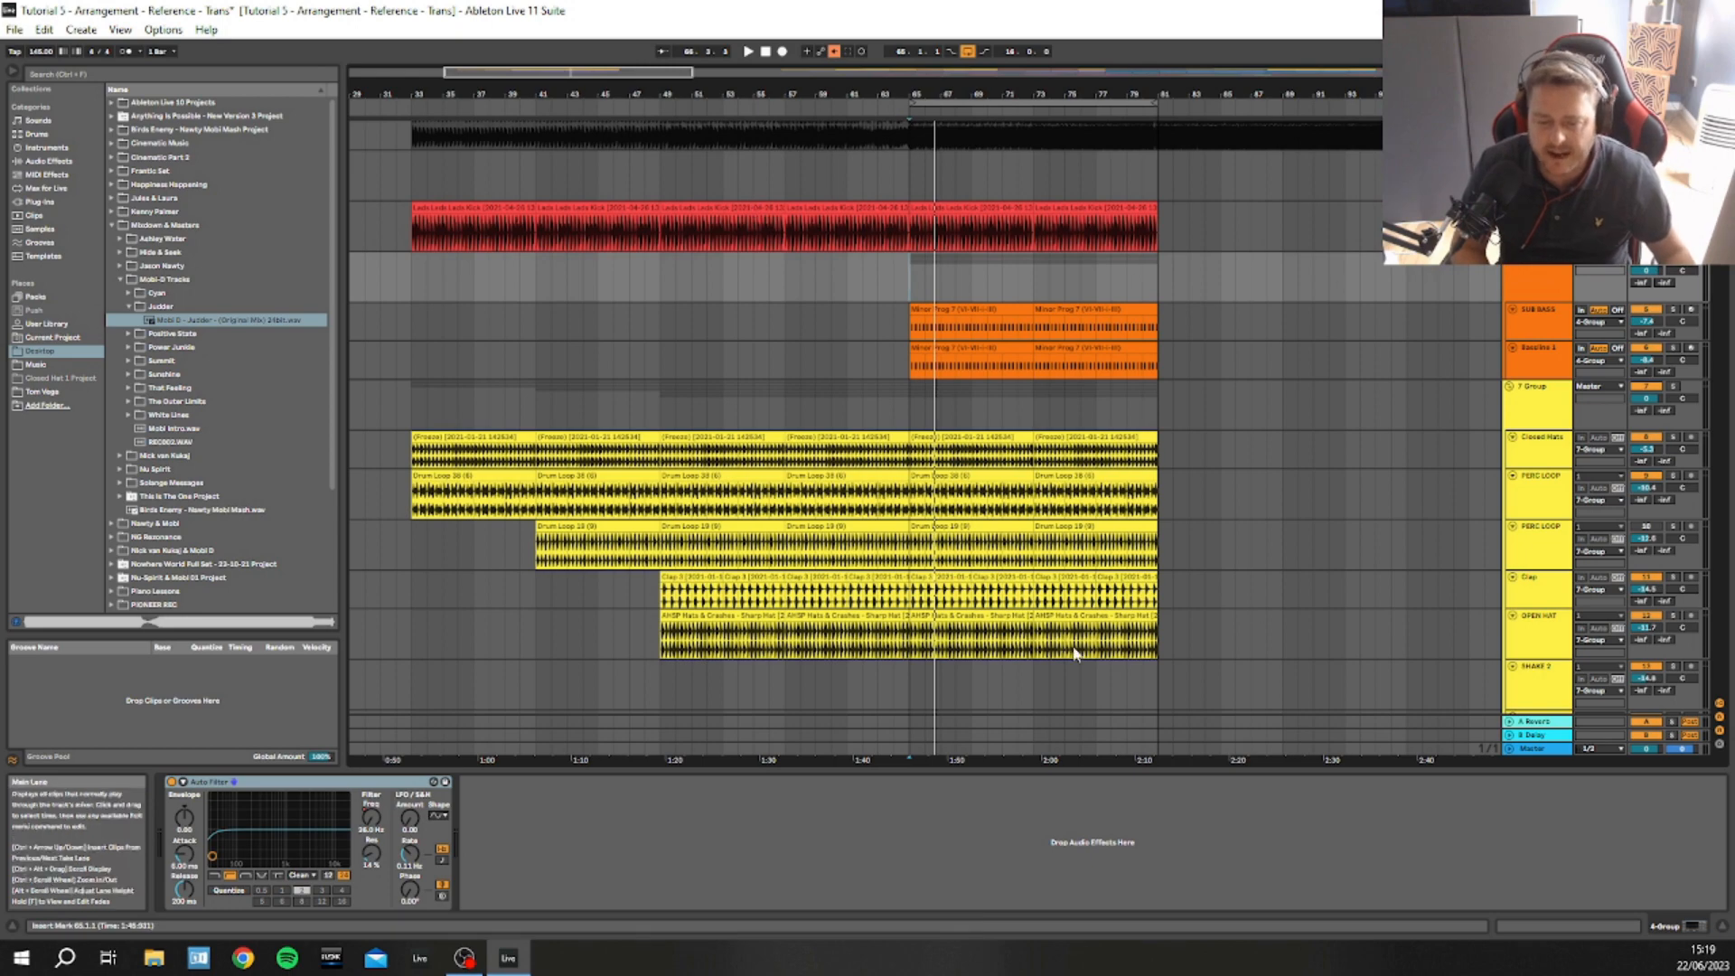
{"action": "left_click", "coordinate": [983, 102]}
{"action": "left_click_drag", "start_coordinate": [979, 92], "coordinate": [1049, 90]}
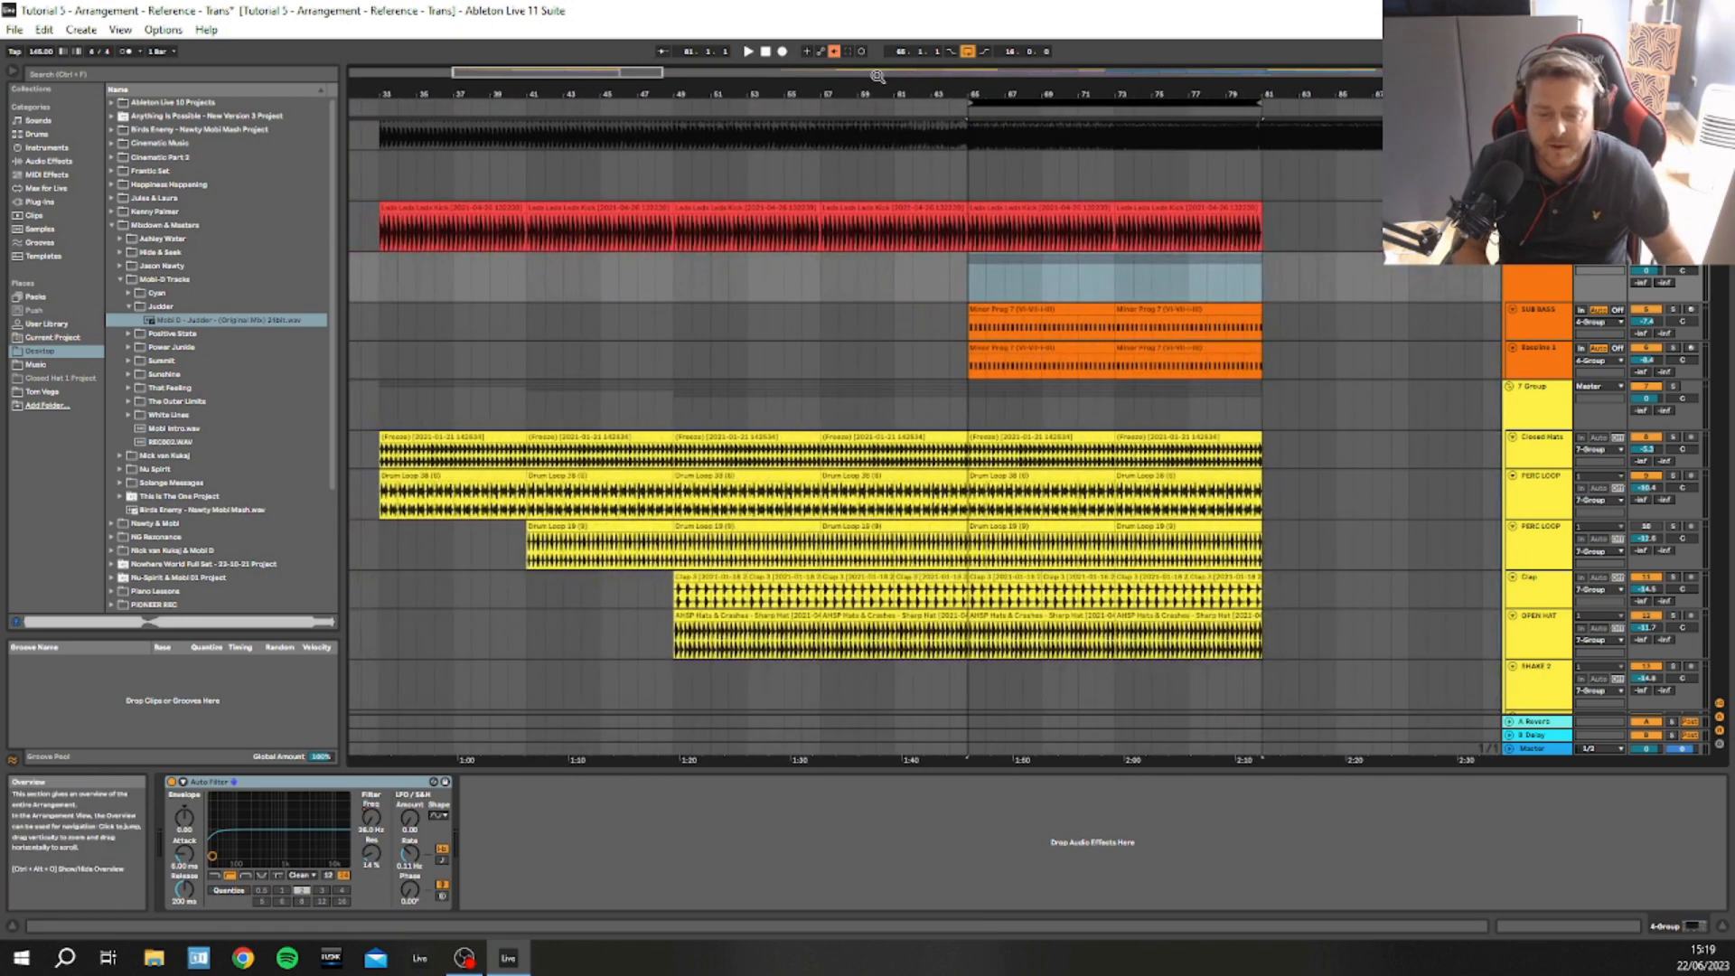
{"action": "left_click_drag", "start_coordinate": [876, 92], "coordinate": [931, 92]}
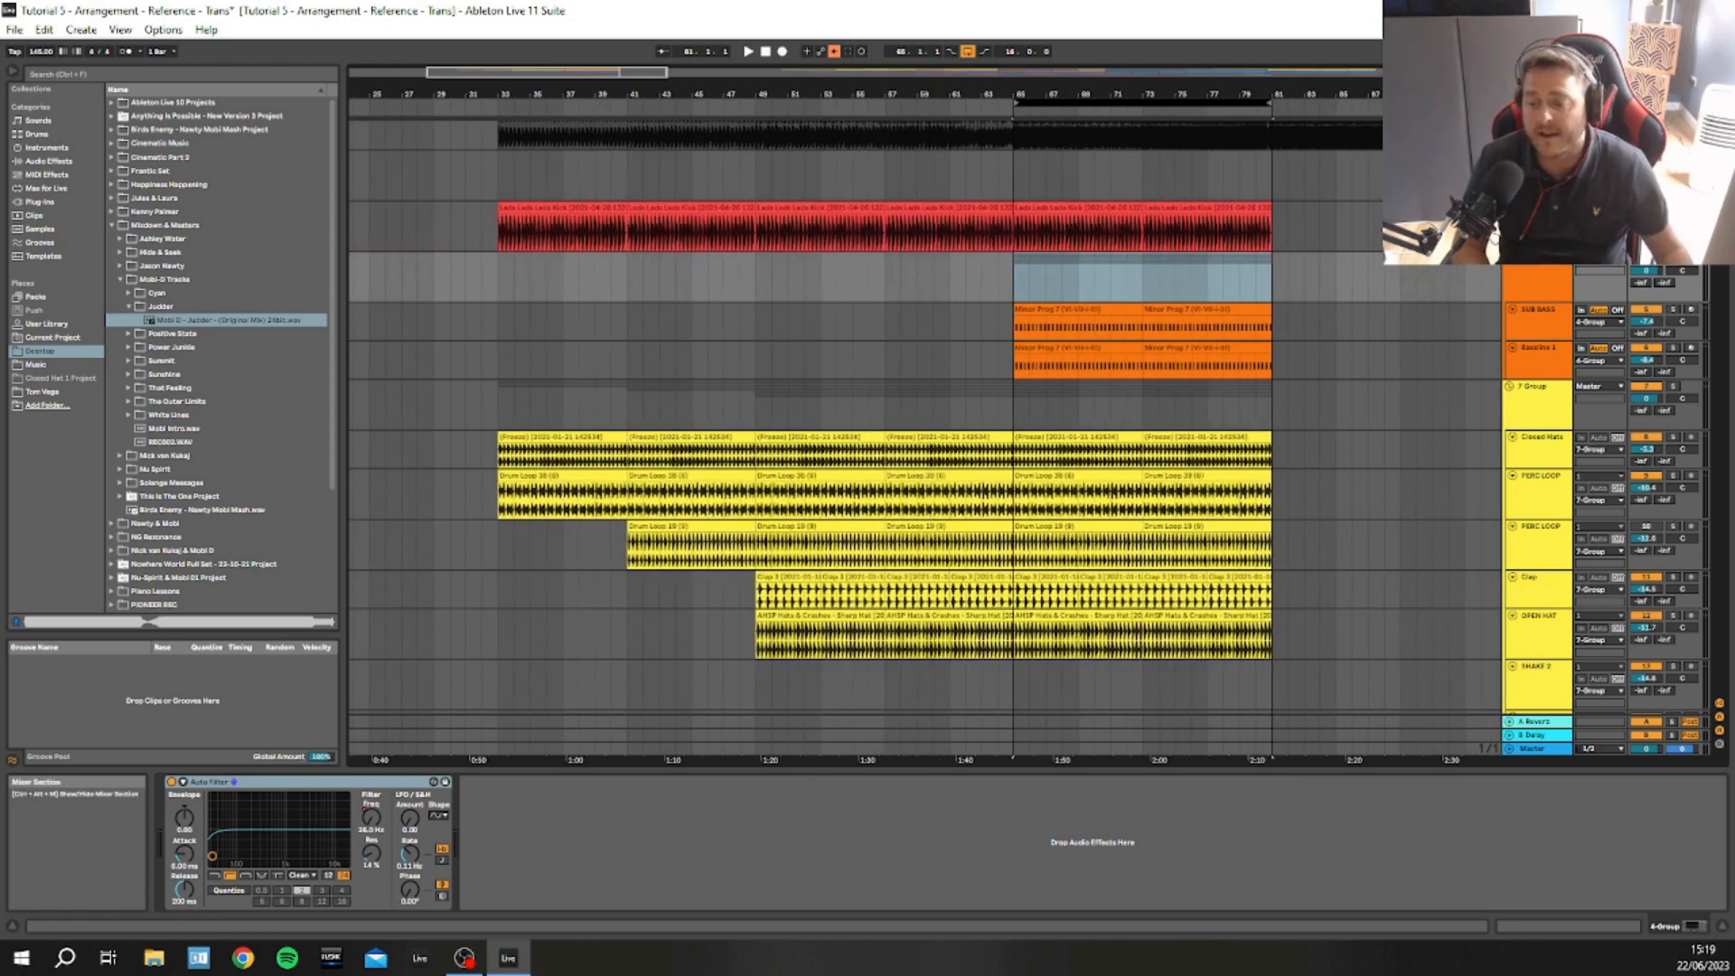
Look over the kick, bass, drum and acid line tracks between bars 33 and 81 for missing elements
{"action": "scroll", "coordinate": [1209, 176], "scroll_direction": "down", "scroll_amount": 1}
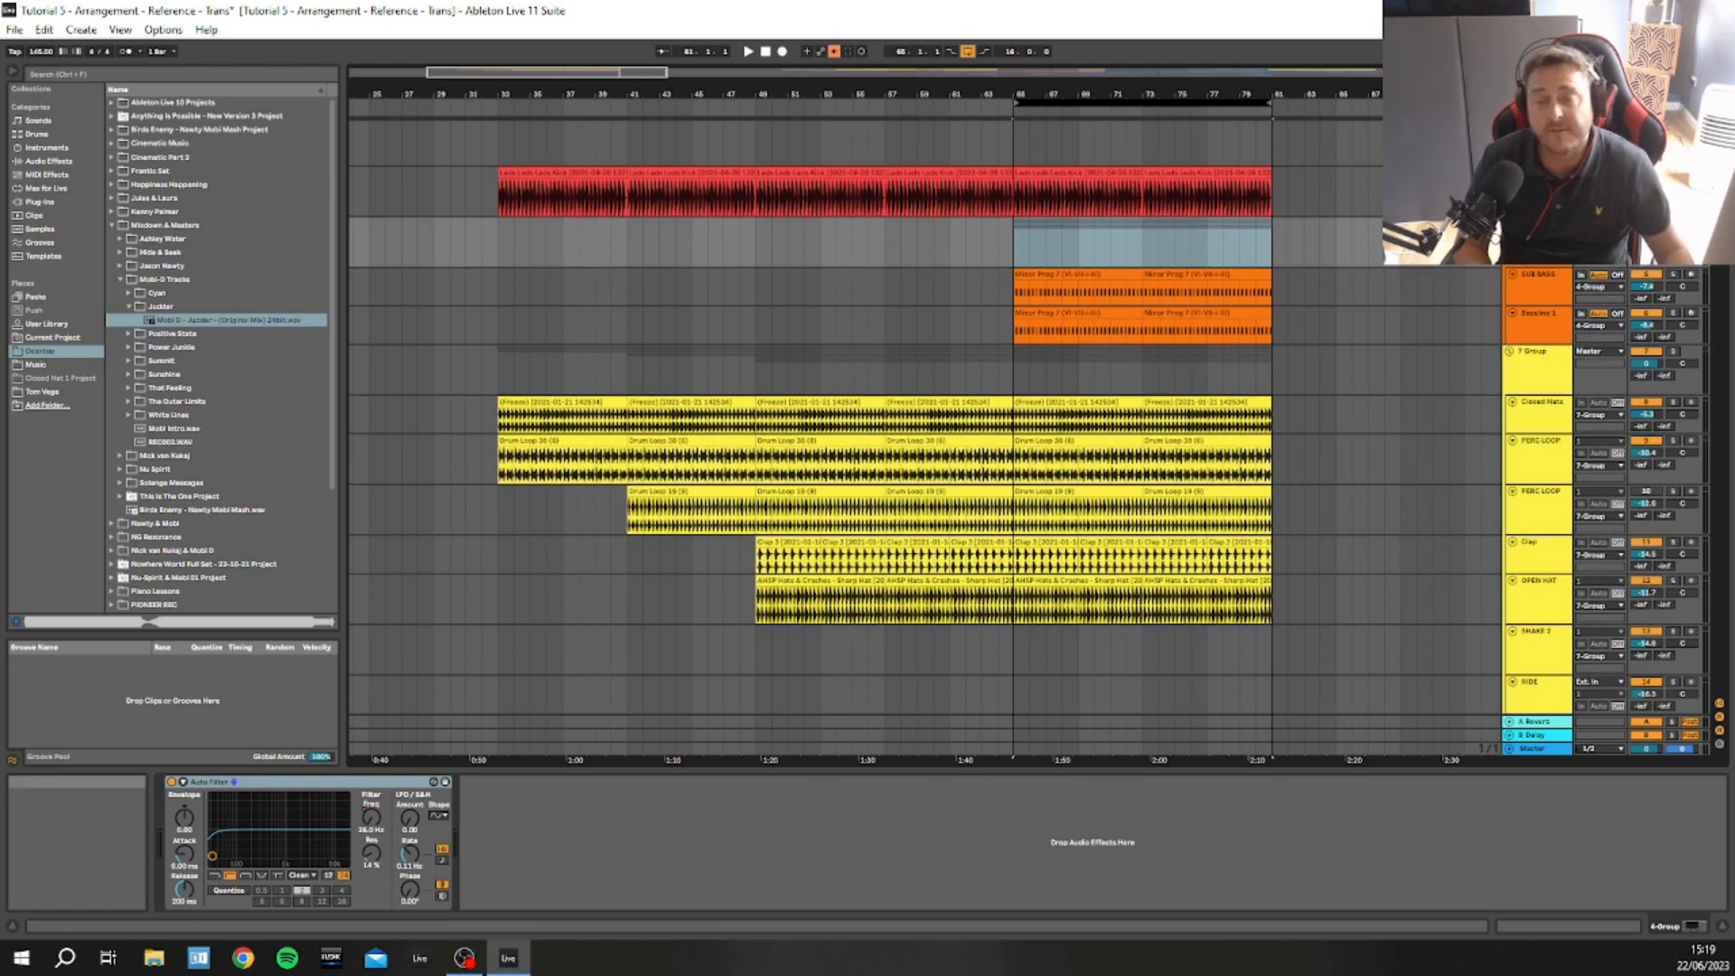
{"action": "scroll", "coordinate": [924, 372], "scroll_direction": "down", "scroll_amount": 2}
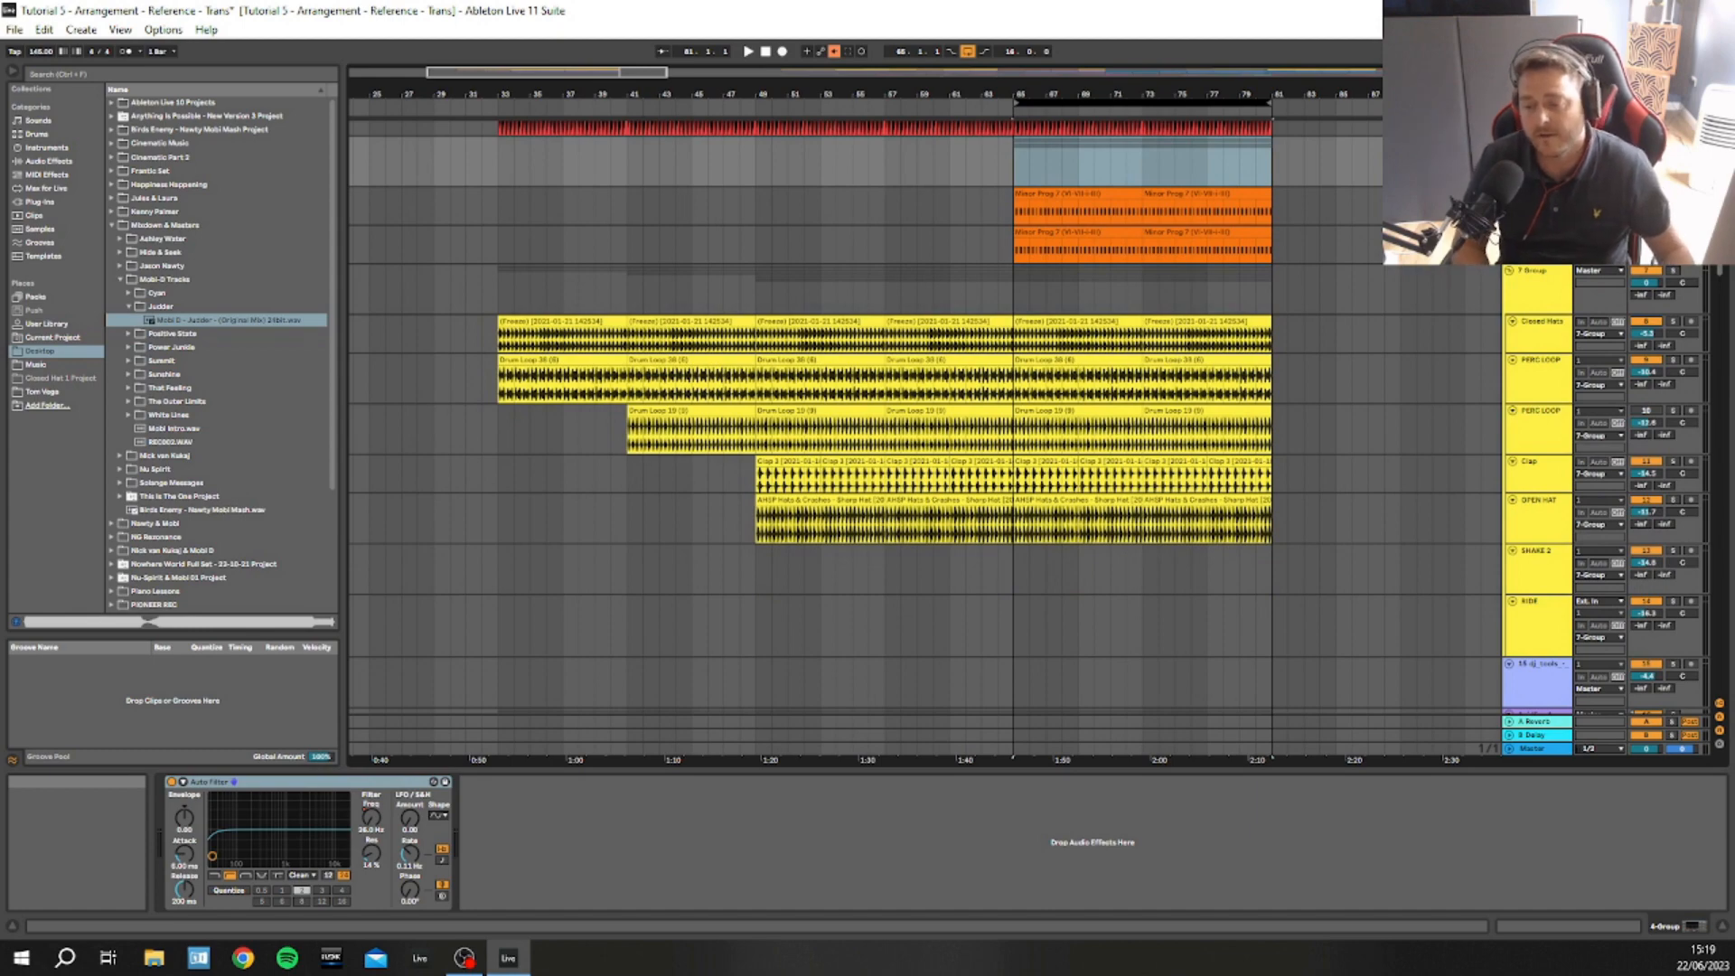
{"action": "scroll", "coordinate": [925, 407], "scroll_direction": "up", "scroll_amount": 4}
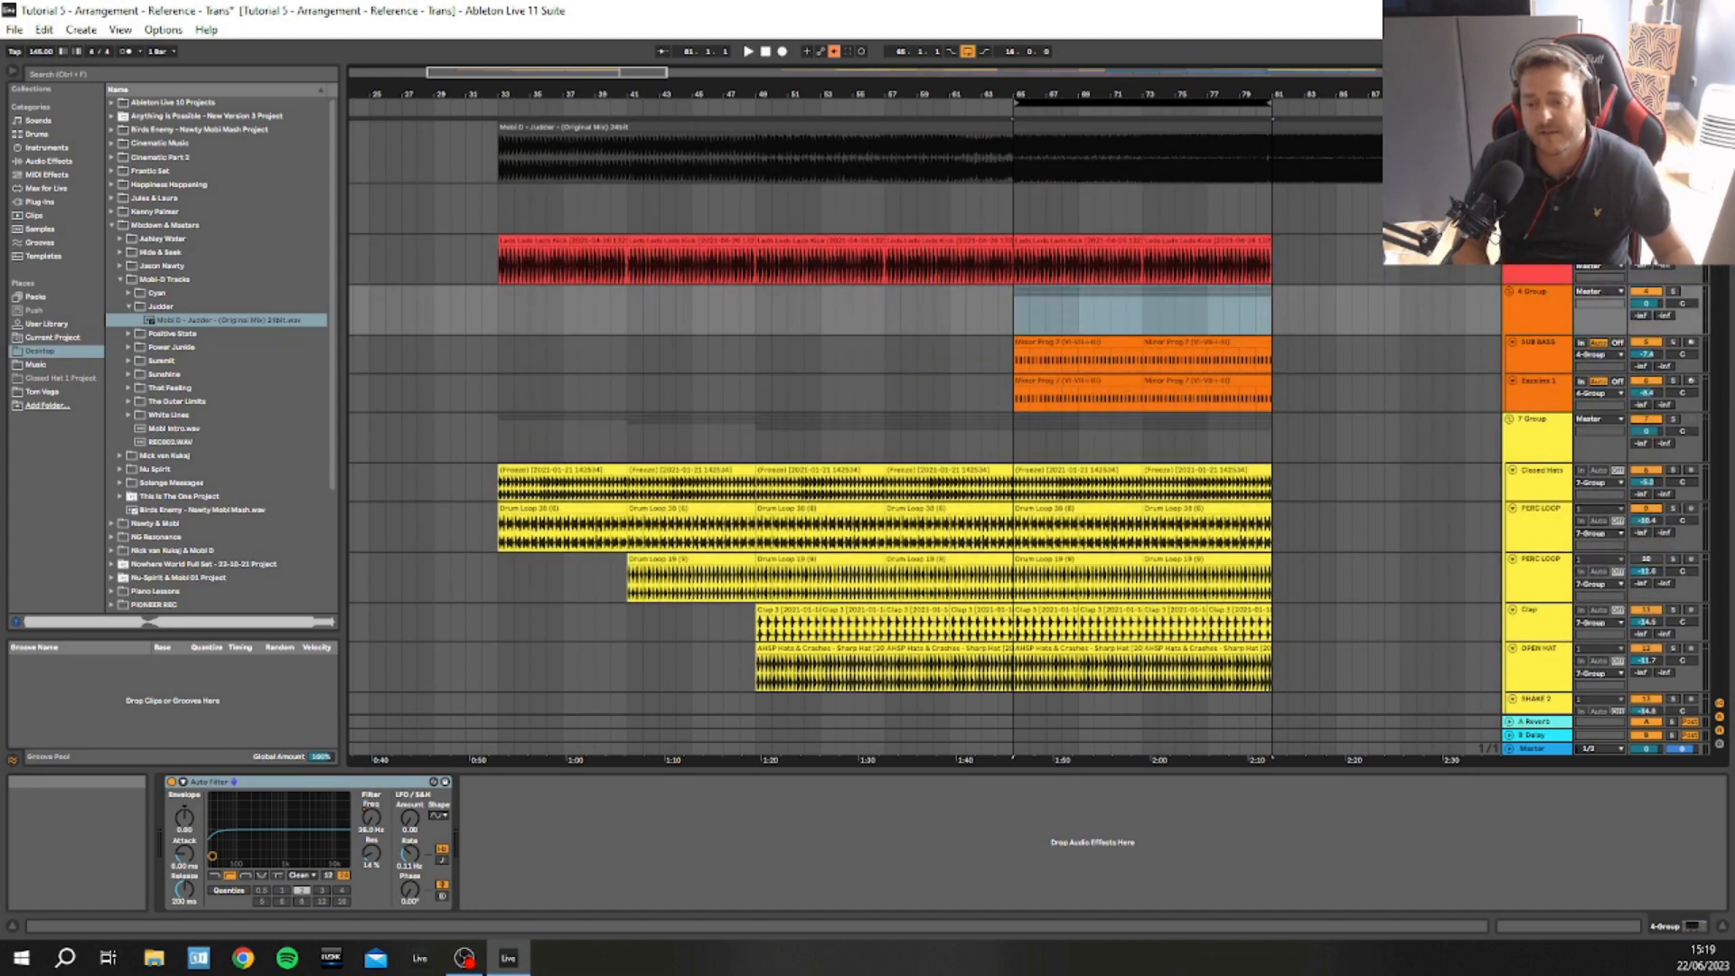
{"action": "scroll", "coordinate": [925, 407], "scroll_direction": "down", "scroll_amount": 4}
{"action": "scroll", "coordinate": [924, 406], "scroll_direction": "down", "scroll_amount": 5}
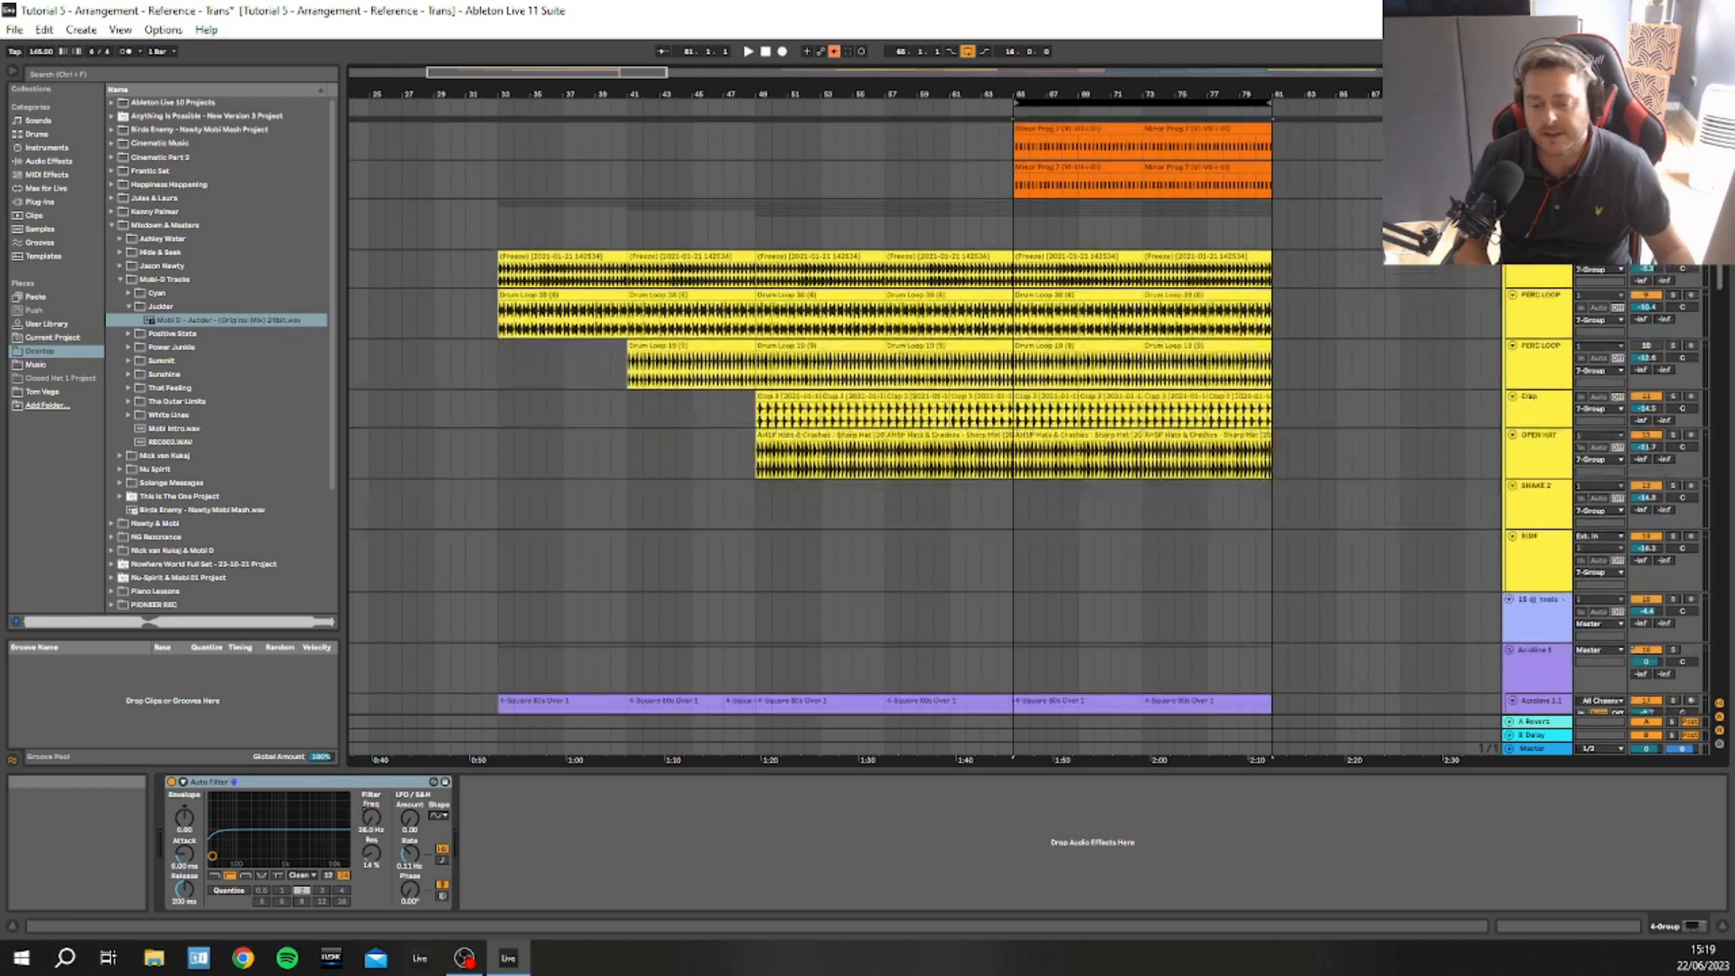
{"action": "scroll", "coordinate": [924, 407], "scroll_direction": "up", "scroll_amount": 6}
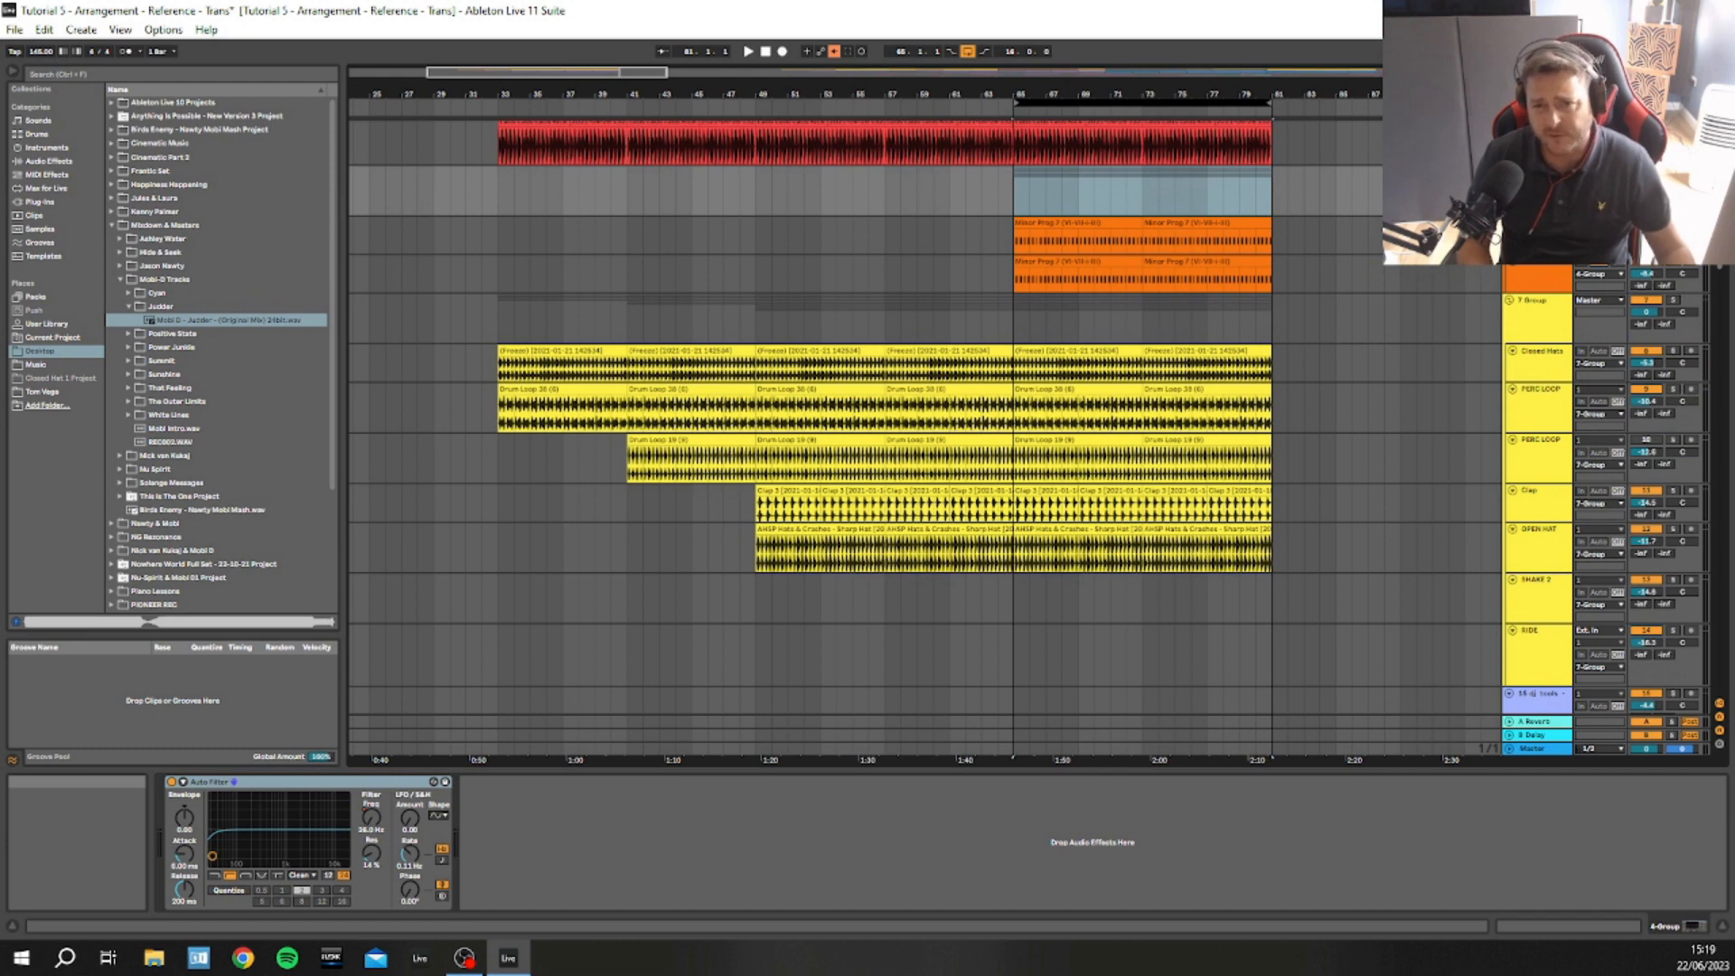
{"action": "scroll", "coordinate": [925, 406], "scroll_direction": "up", "scroll_amount": 1}
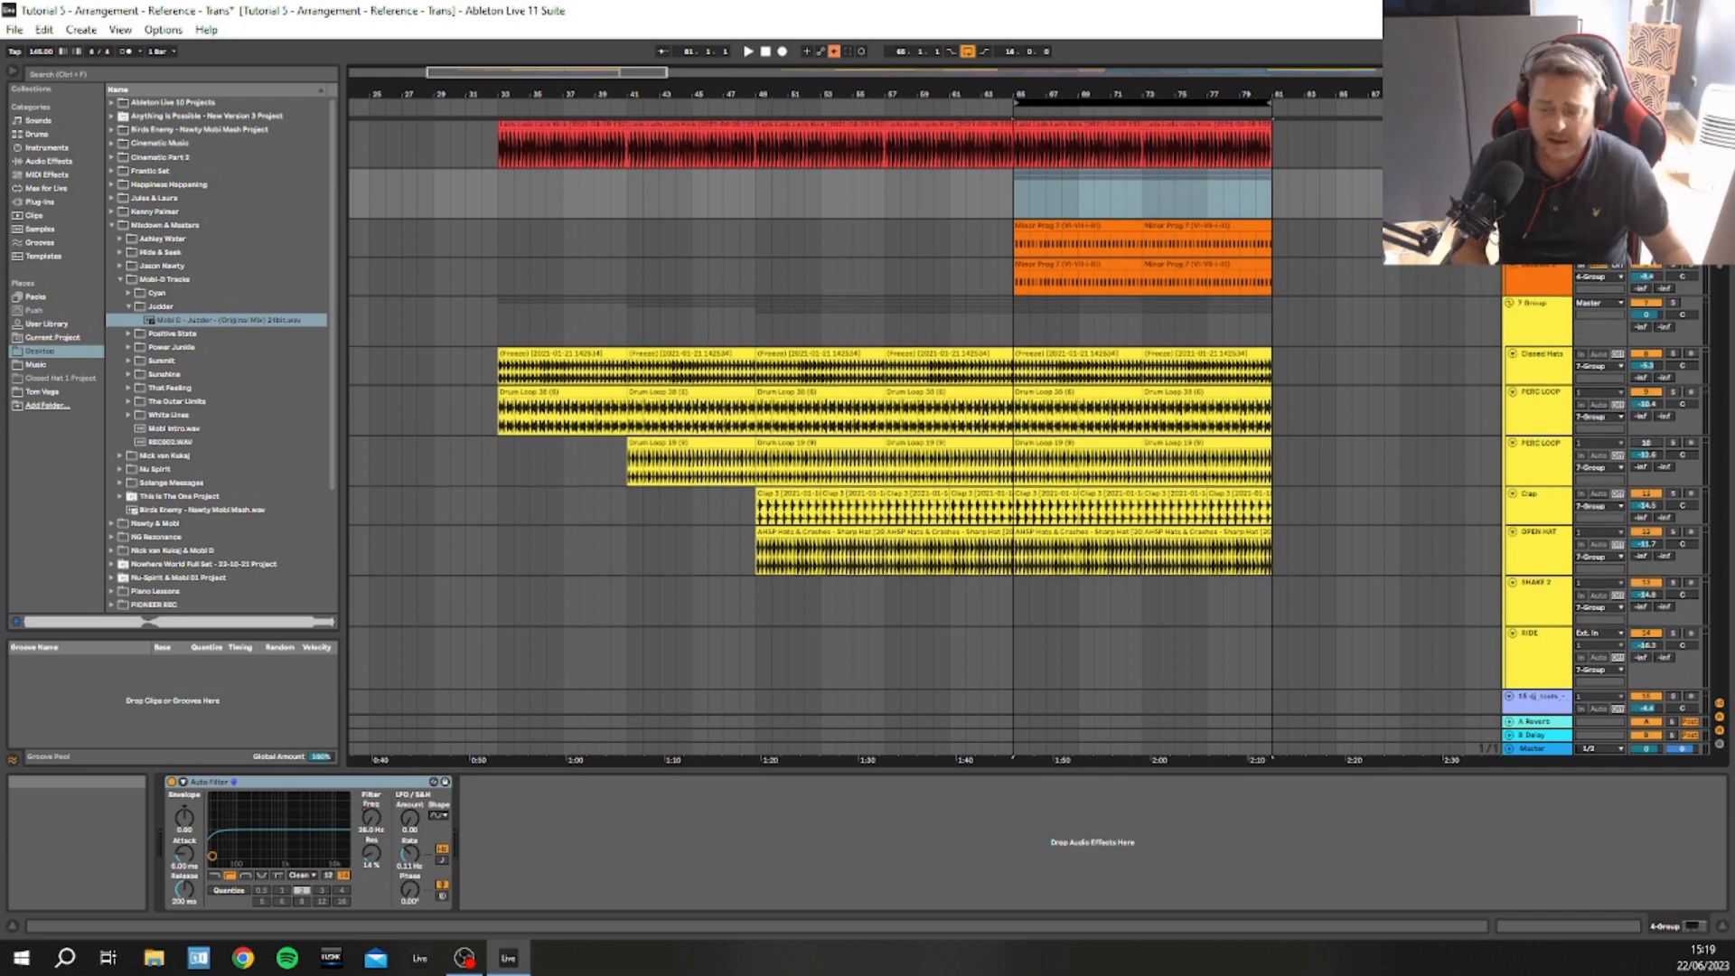
{"action": "scroll", "coordinate": [924, 406], "scroll_direction": "up", "scroll_amount": 1}
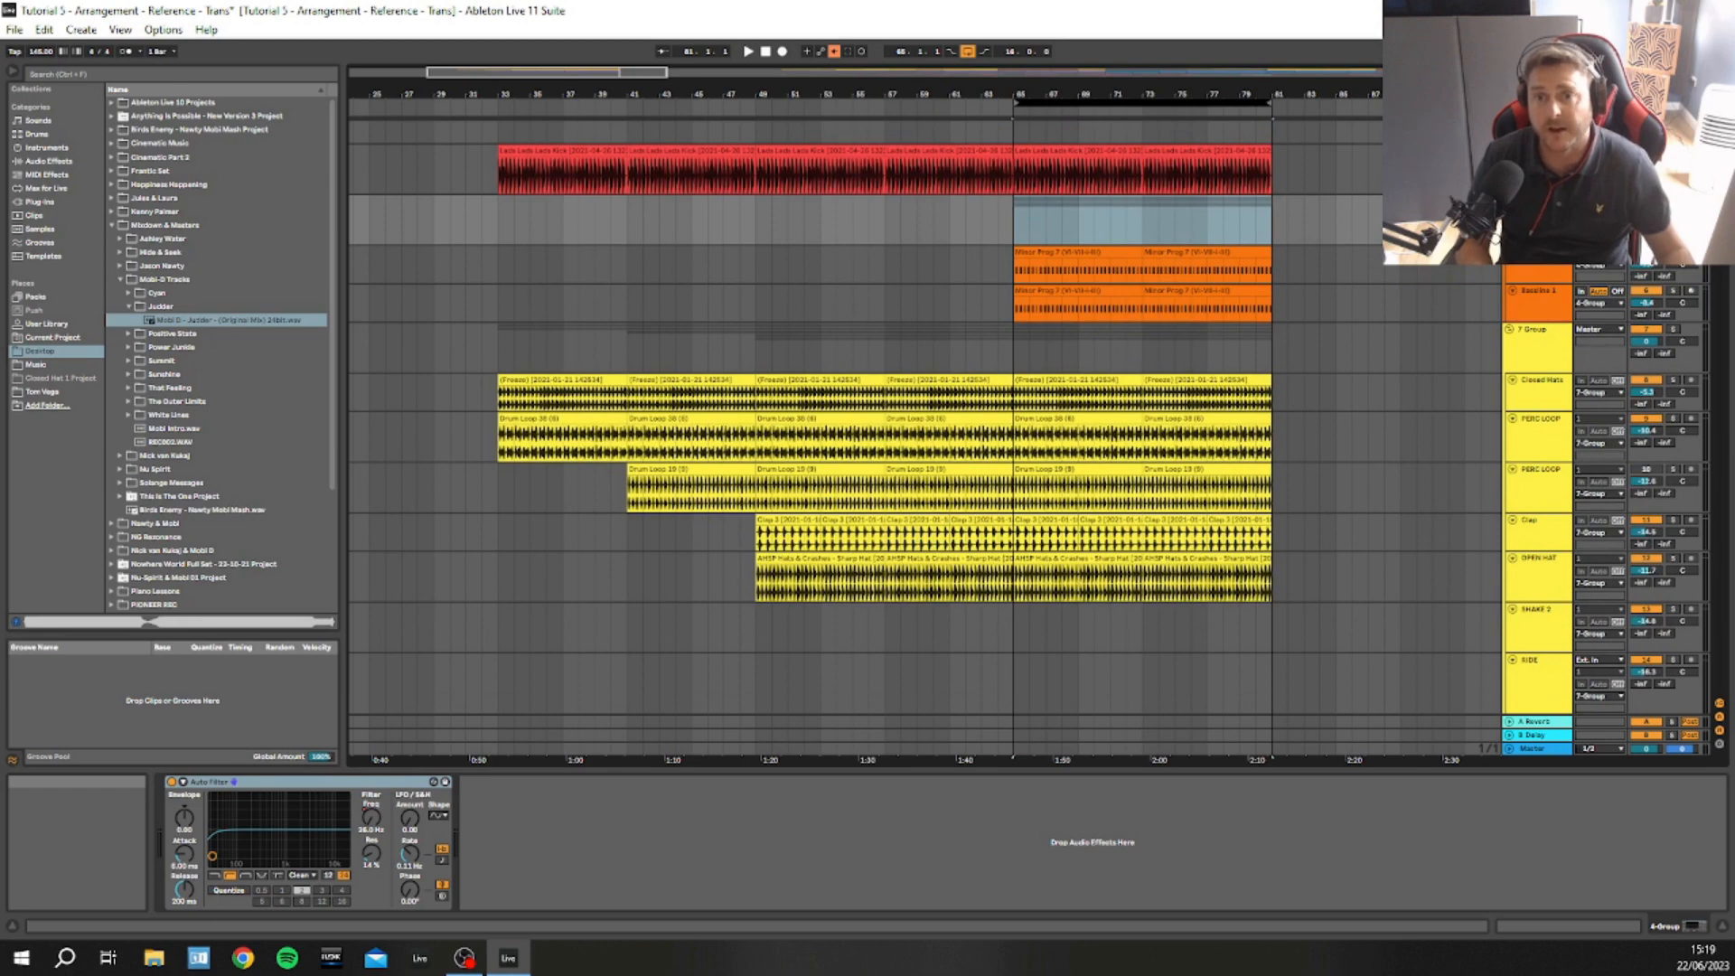
{"action": "scroll", "coordinate": [925, 406], "scroll_direction": "up", "scroll_amount": 1}
{"action": "scroll", "coordinate": [924, 406], "scroll_direction": "down", "scroll_amount": 15}
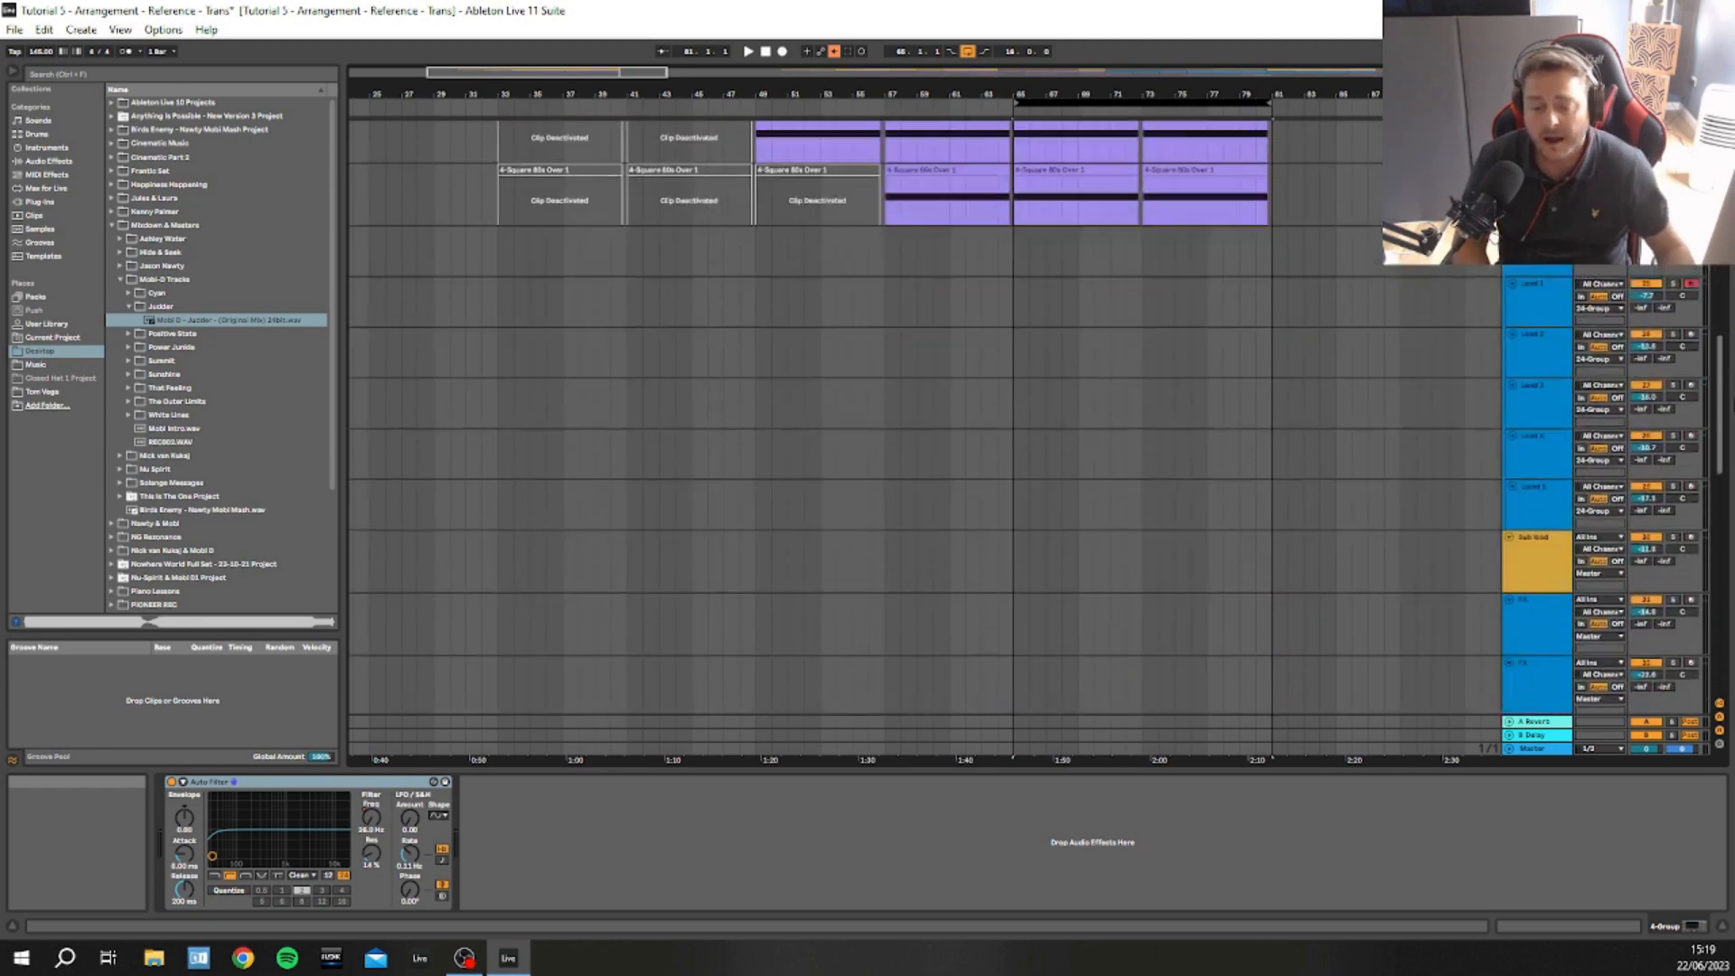
{"action": "scroll", "coordinate": [925, 407], "scroll_direction": "up", "scroll_amount": 12}
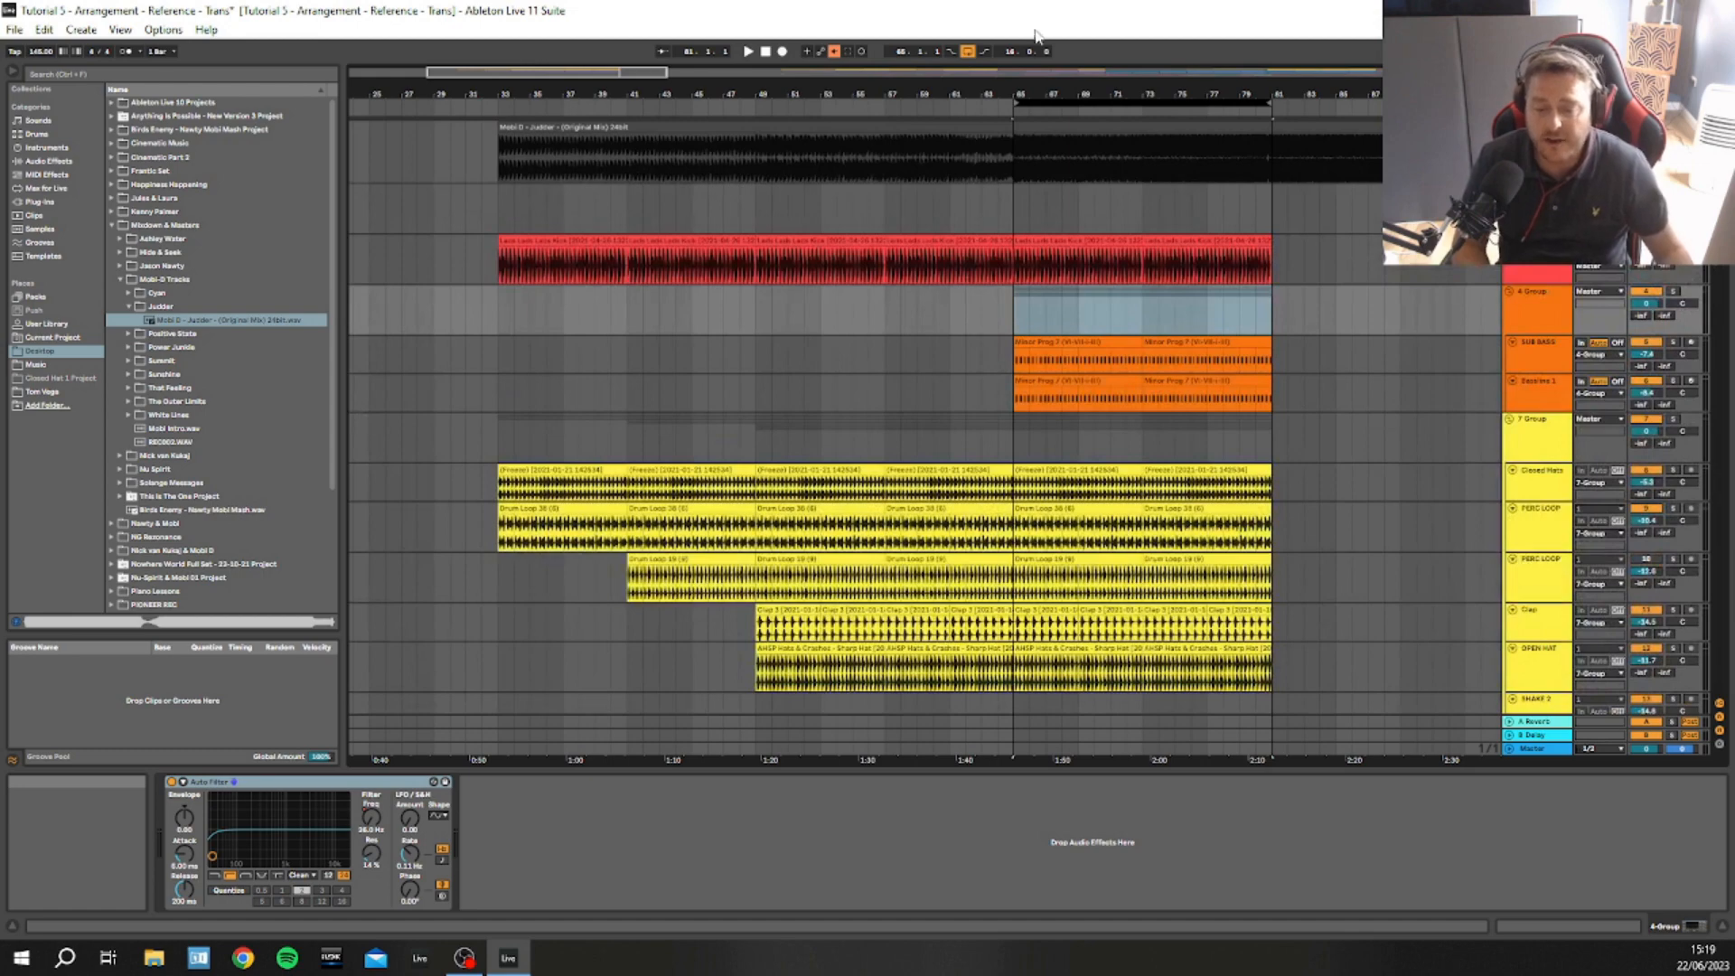
Copy the eight-bar snare clip at bar 153 on the Snare Roll track to bar 57, leading up to bar 65
{"action": "left_click", "coordinate": [880, 208]}
{"action": "key", "text": "space"}
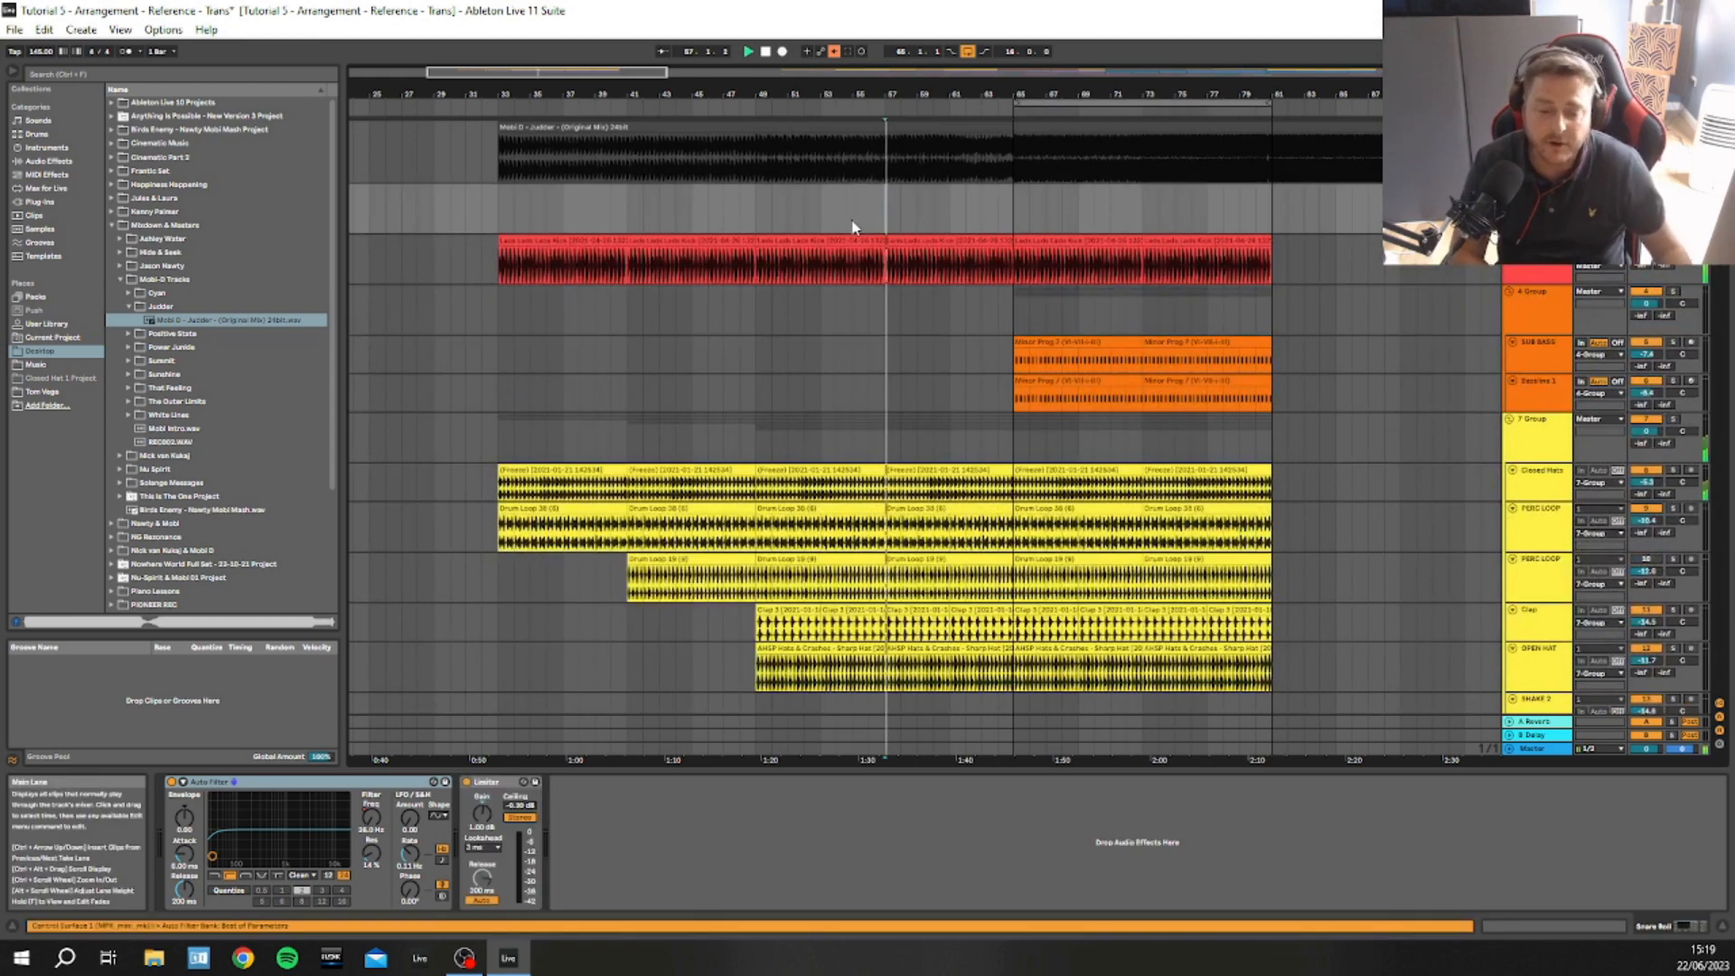
{"action": "left_click_drag", "start_coordinate": [983, 96], "coordinate": [988, 60]}
{"action": "key", "text": "space"}
{"action": "left_click", "coordinate": [1344, 193]}
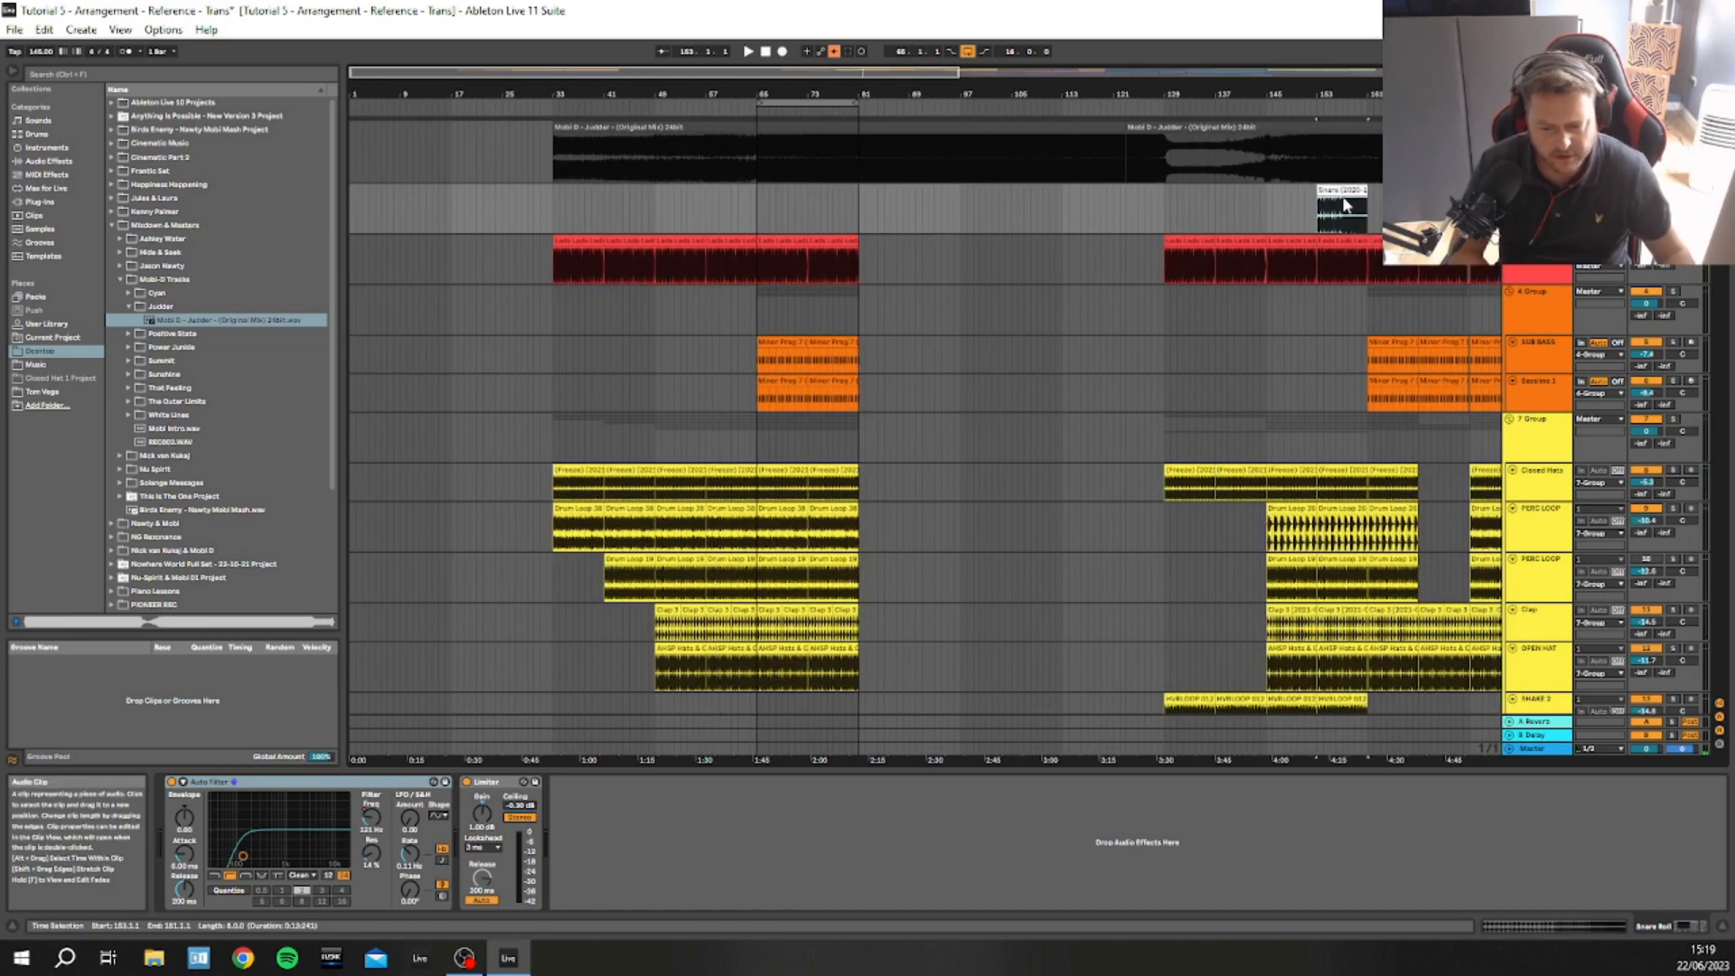
{"action": "left_click_drag", "start_coordinate": [1343, 204], "coordinate": [745, 208]}
{"action": "key", "text": "z"}
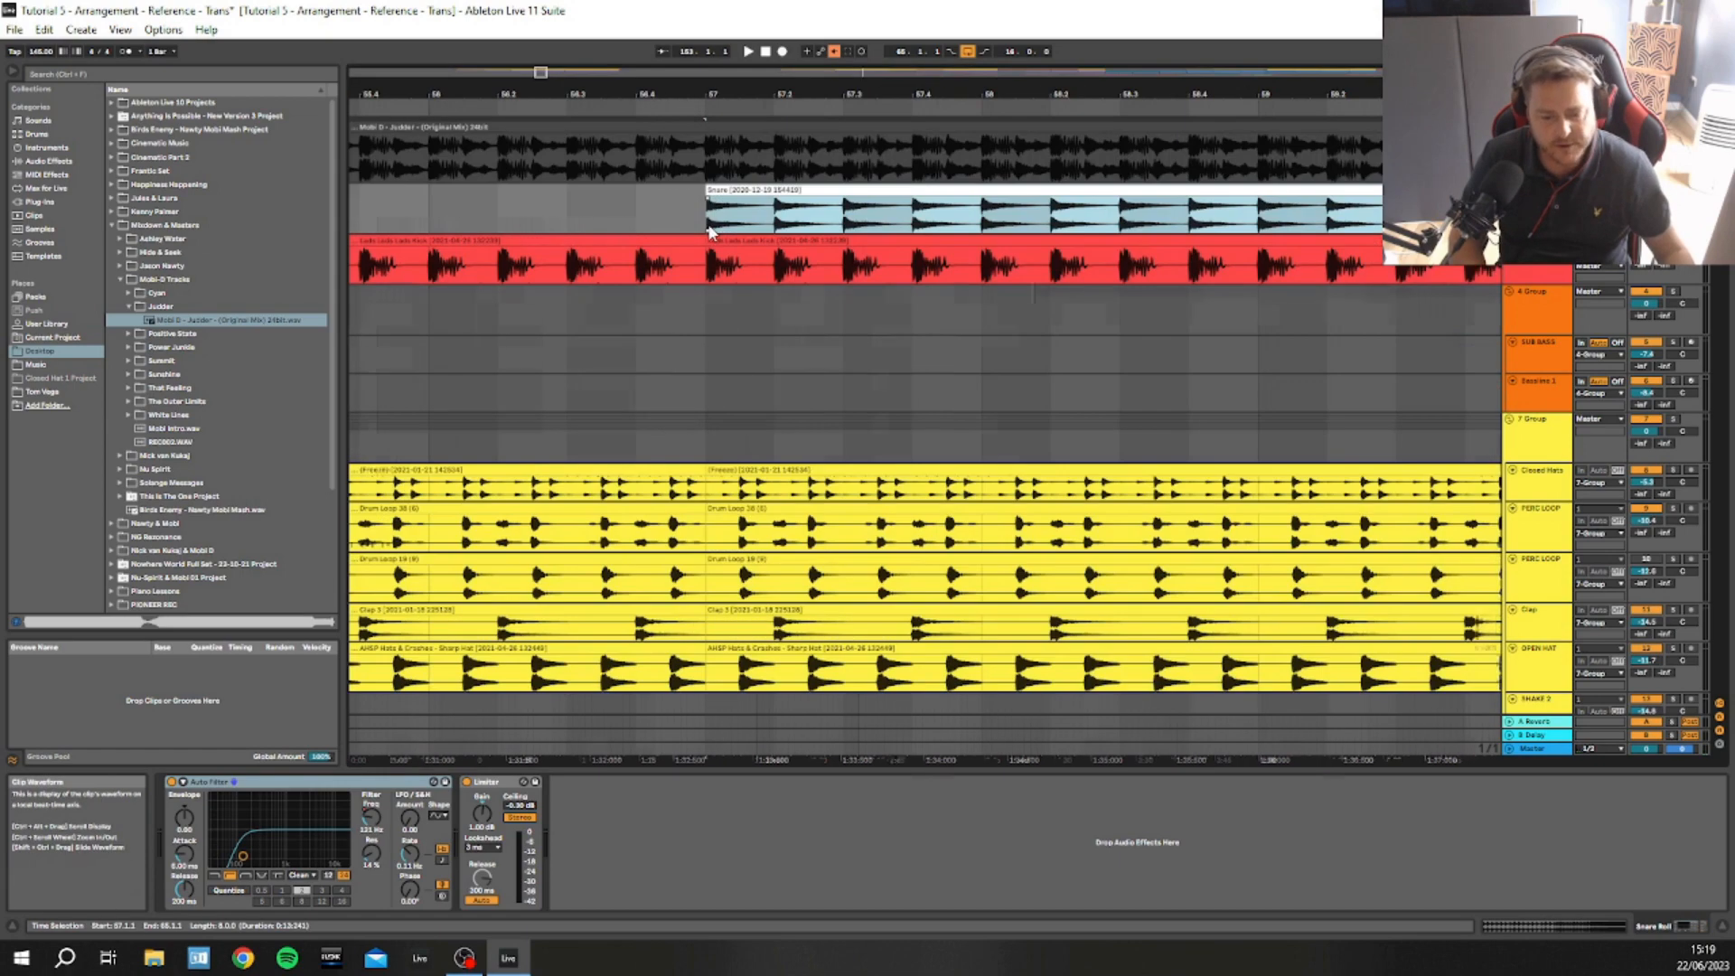
{"action": "key", "text": "x"}
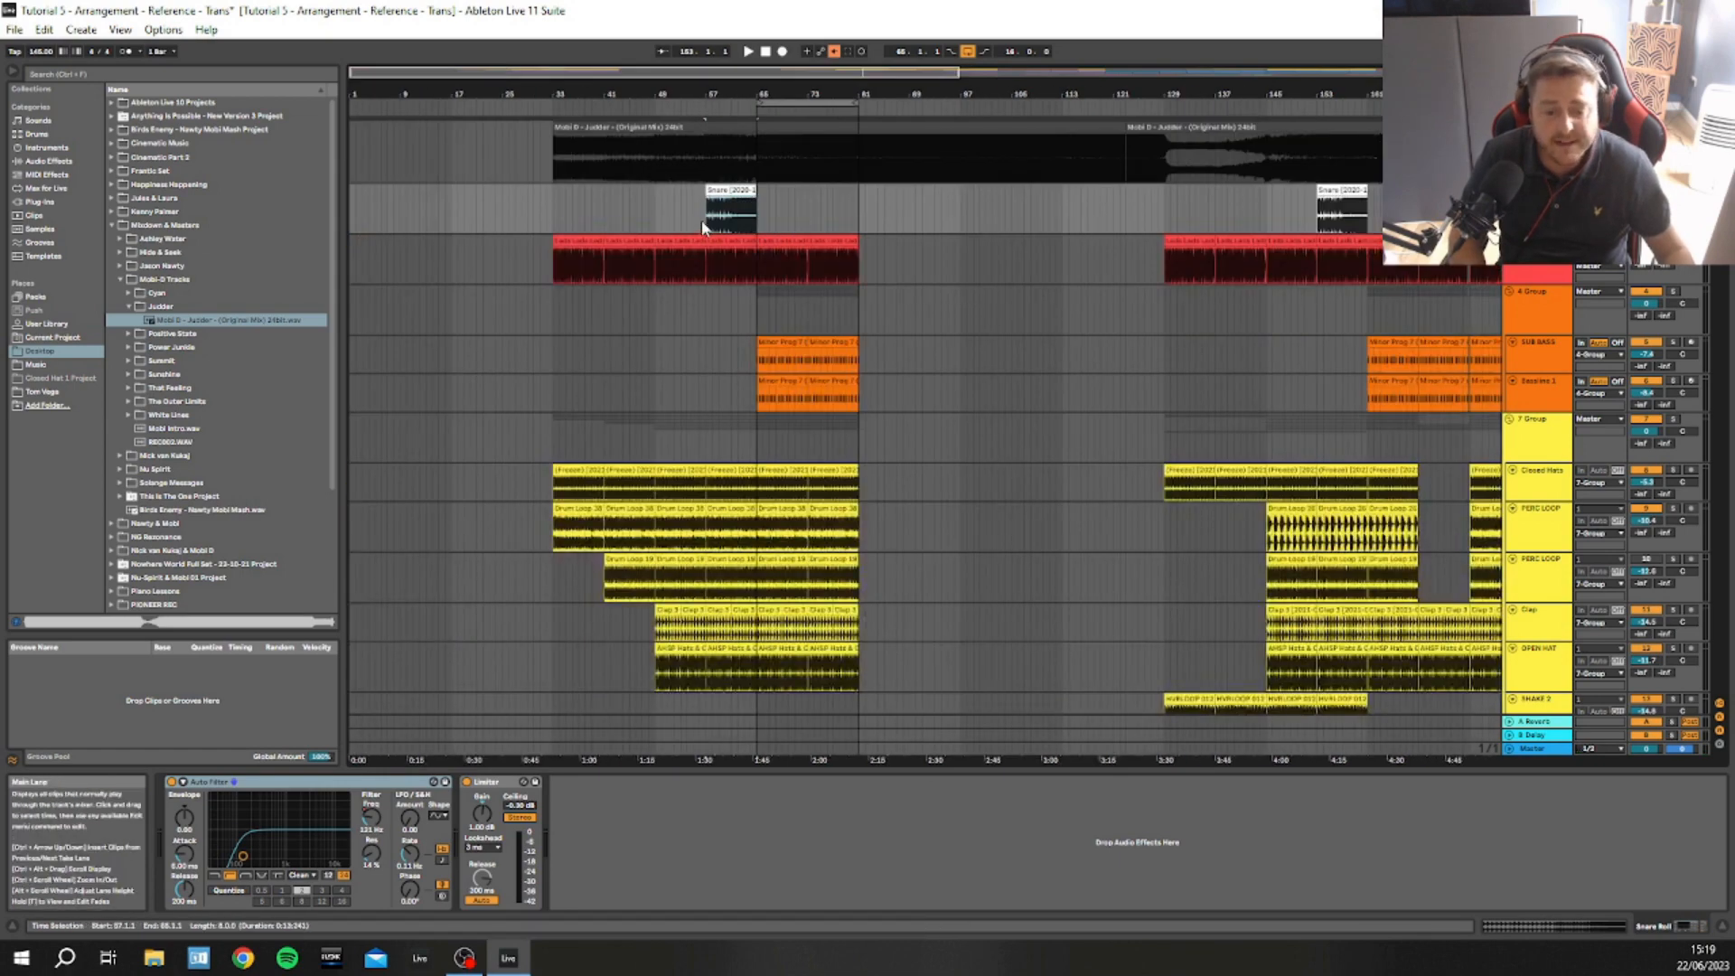
Increase the Snare Roll track's height to enlarge the waveform of the clip at bars 57 to 65
{"action": "scroll", "coordinate": [702, 217], "scroll_direction": "up", "scroll_amount": 5}
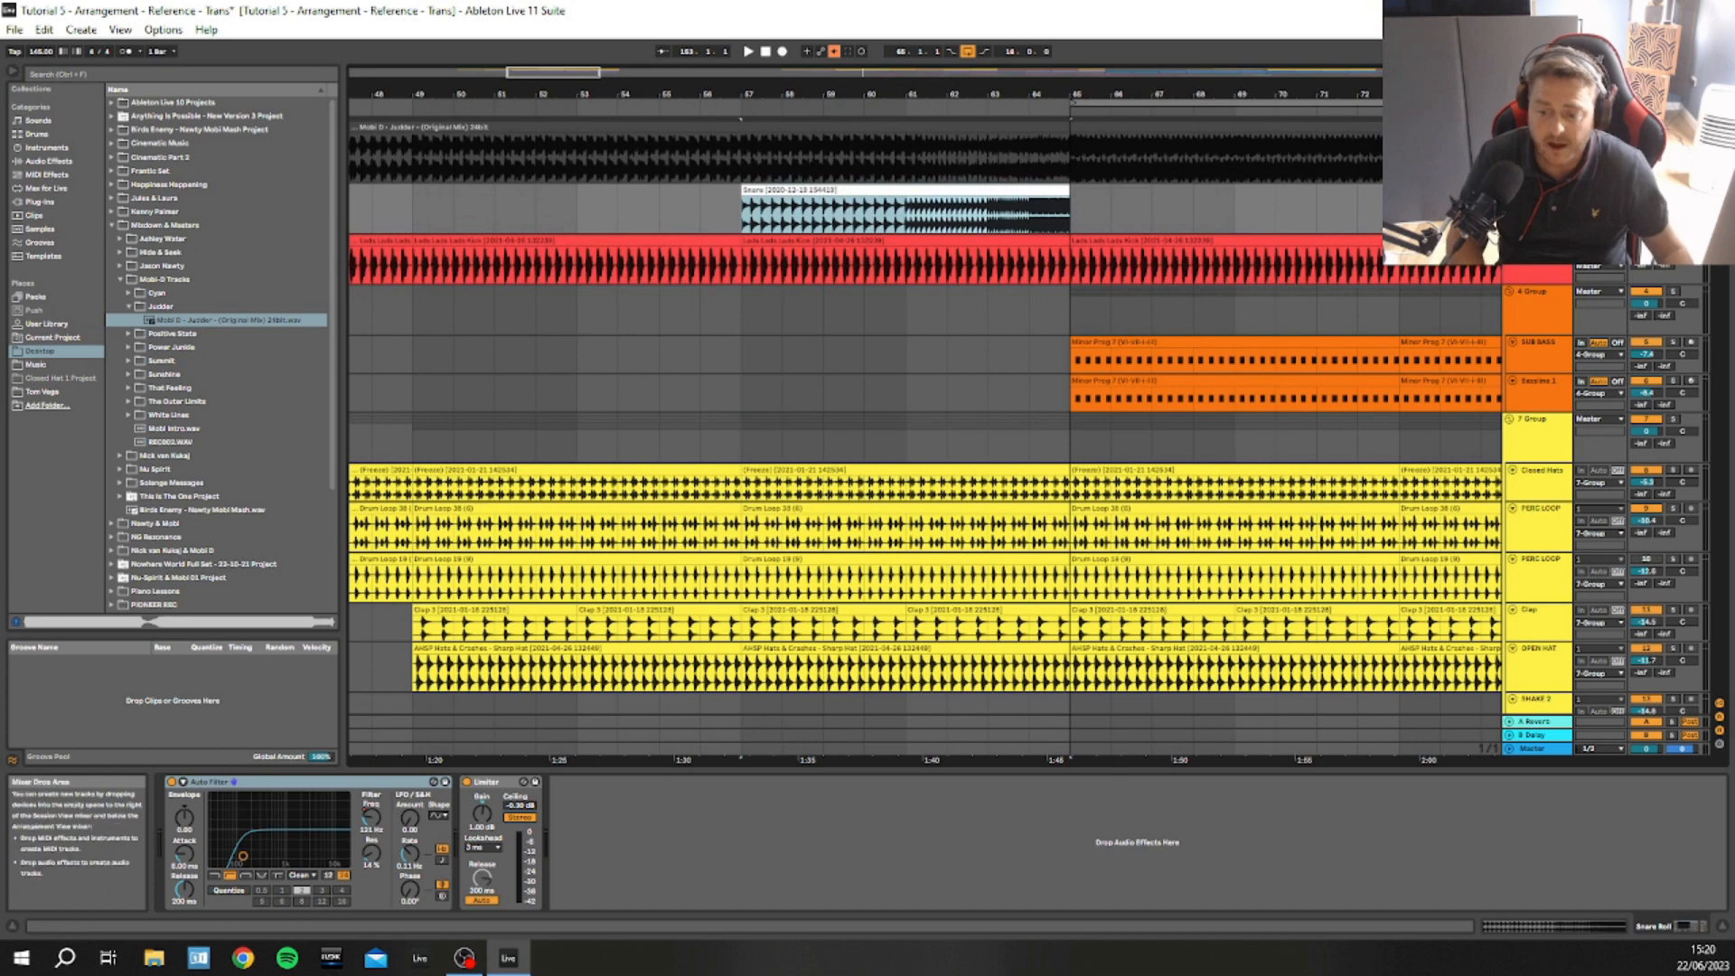
{"action": "left_click_drag", "start_coordinate": [1565, 234], "coordinate": [1565, 368]}
{"action": "left_click", "coordinate": [745, 254]}
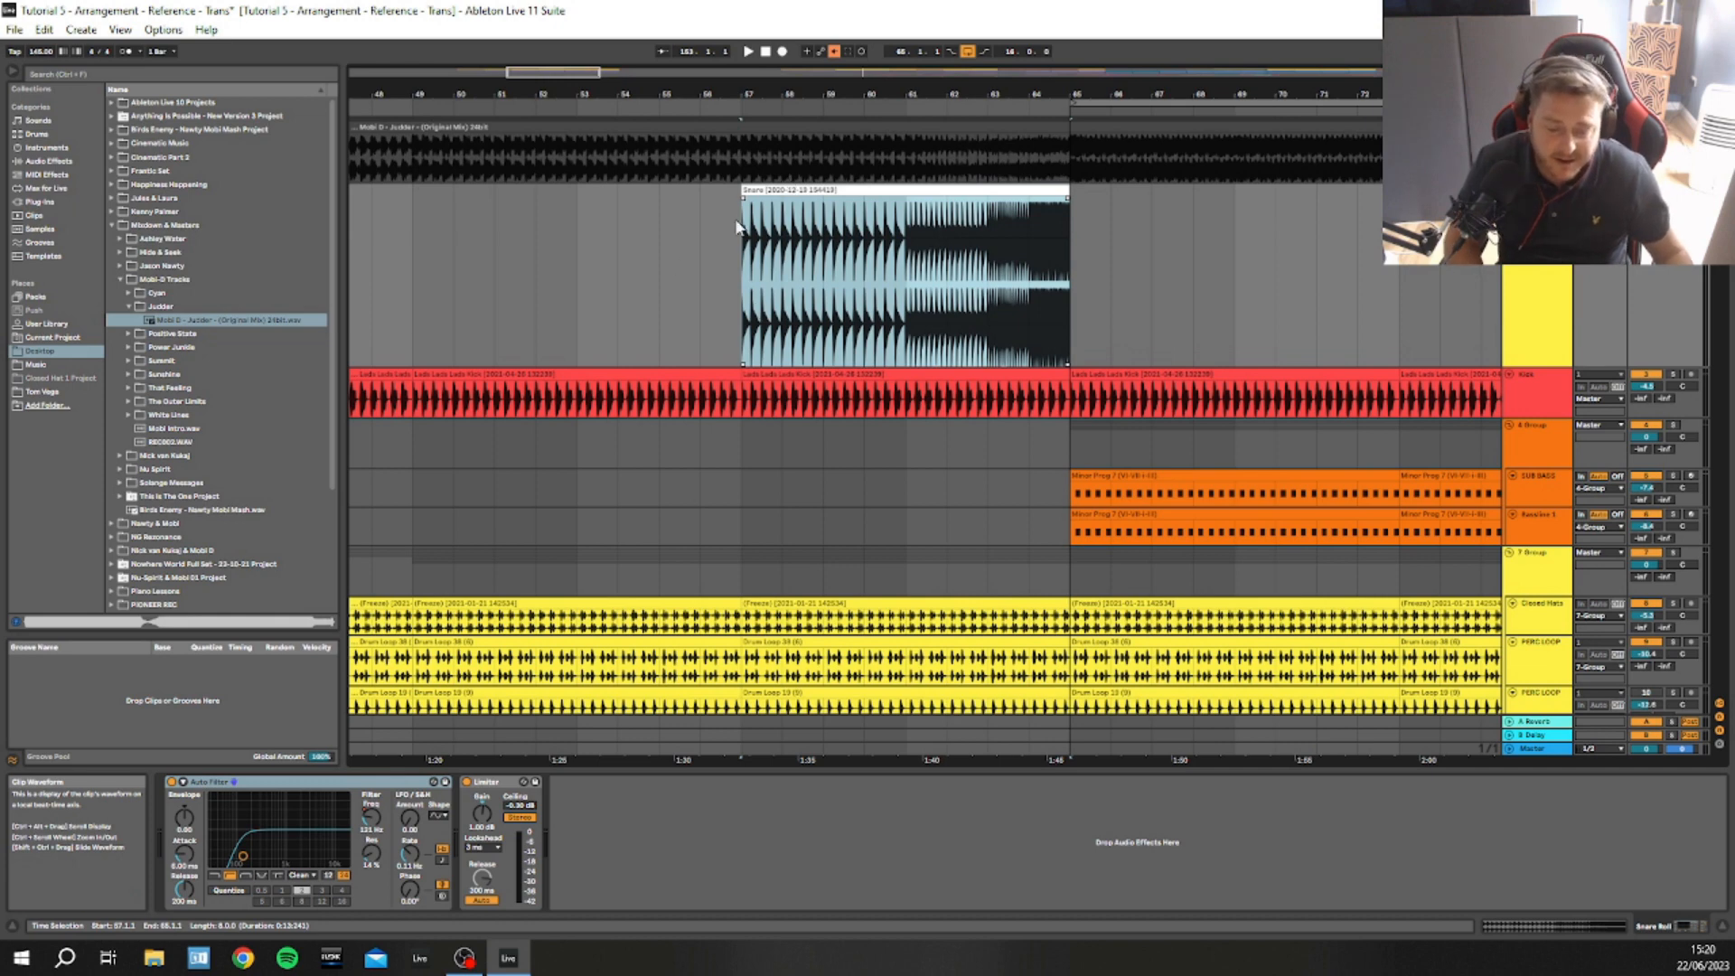
{"action": "left_click", "coordinate": [1120, 249]}
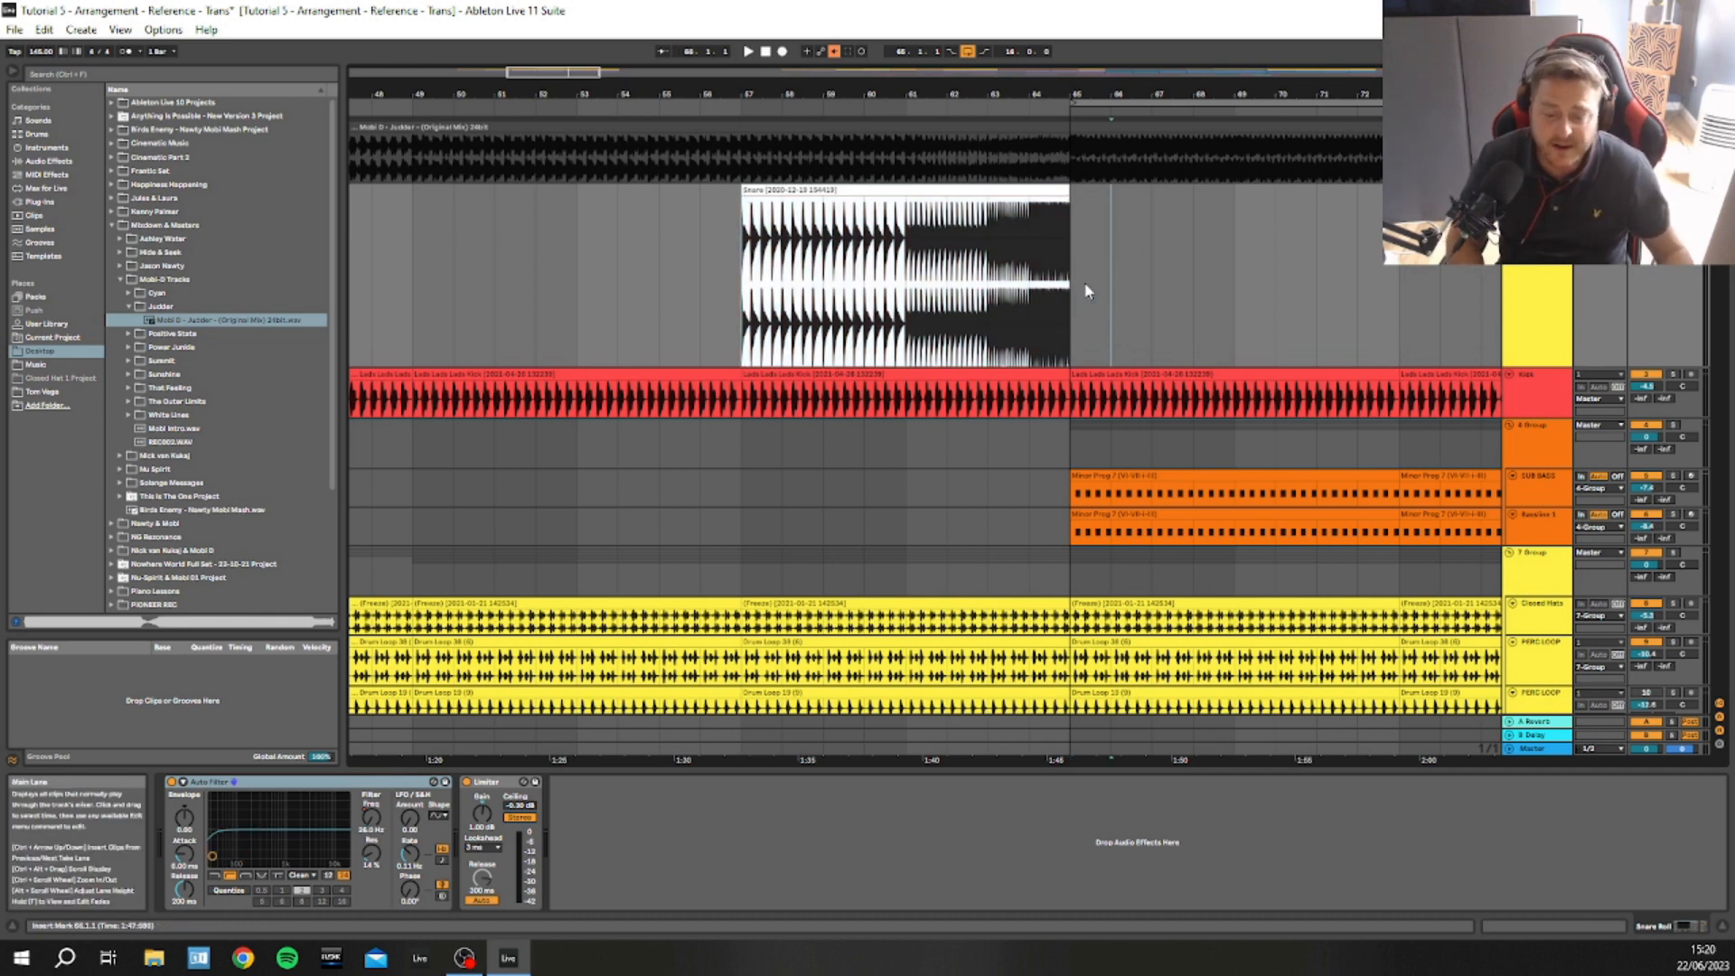
{"action": "left_click", "coordinate": [1143, 255]}
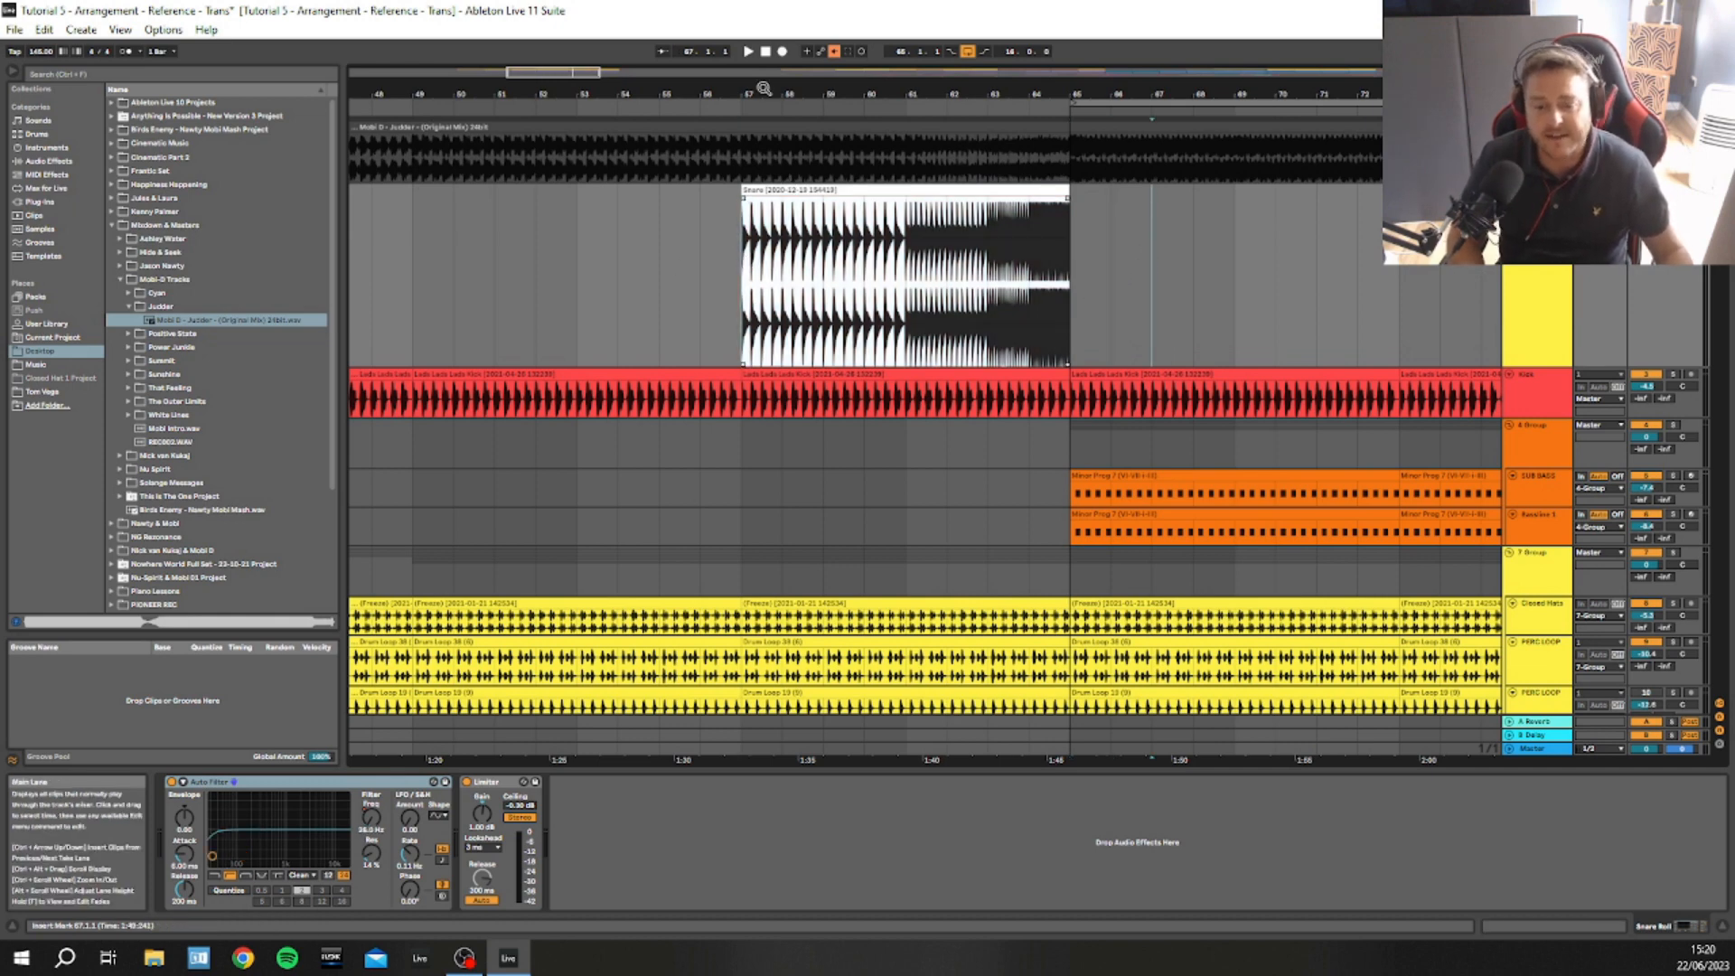
Solo the Snare Roll track and listen to the opening hits of its clip from bar 57
{"action": "left_click_drag", "start_coordinate": [790, 88], "coordinate": [791, 78]}
{"action": "left_click", "coordinate": [848, 213]}
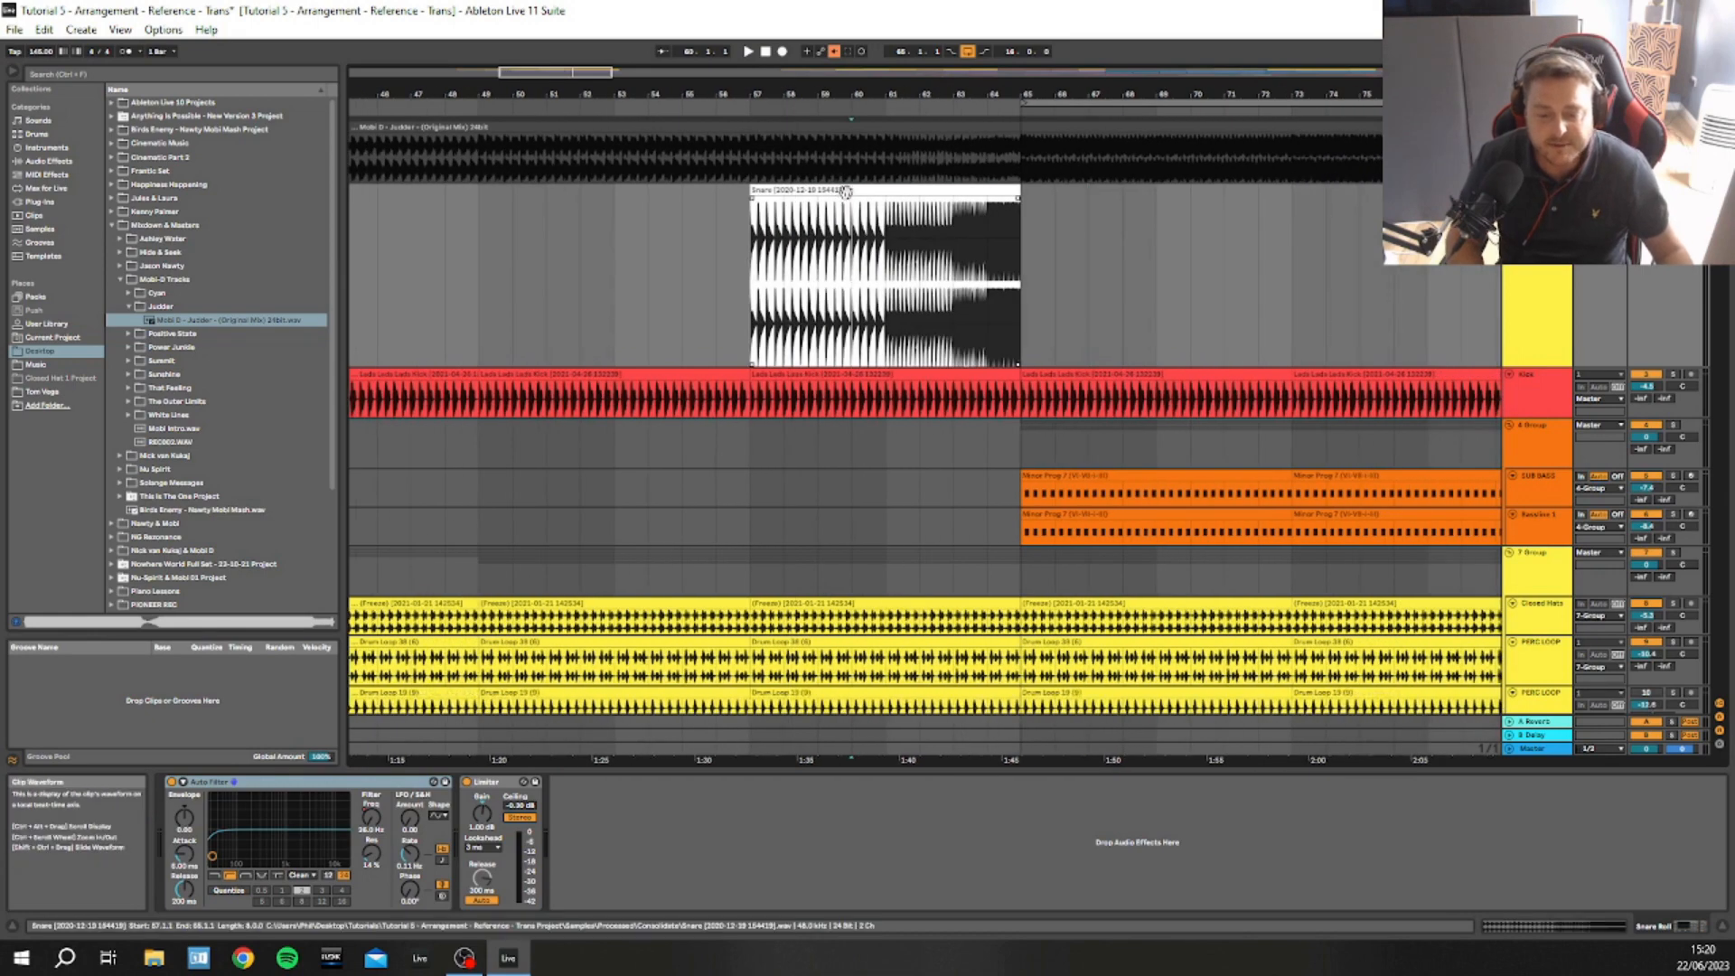
{"action": "left_click", "coordinate": [845, 191]}
{"action": "left_click", "coordinate": [765, 248]}
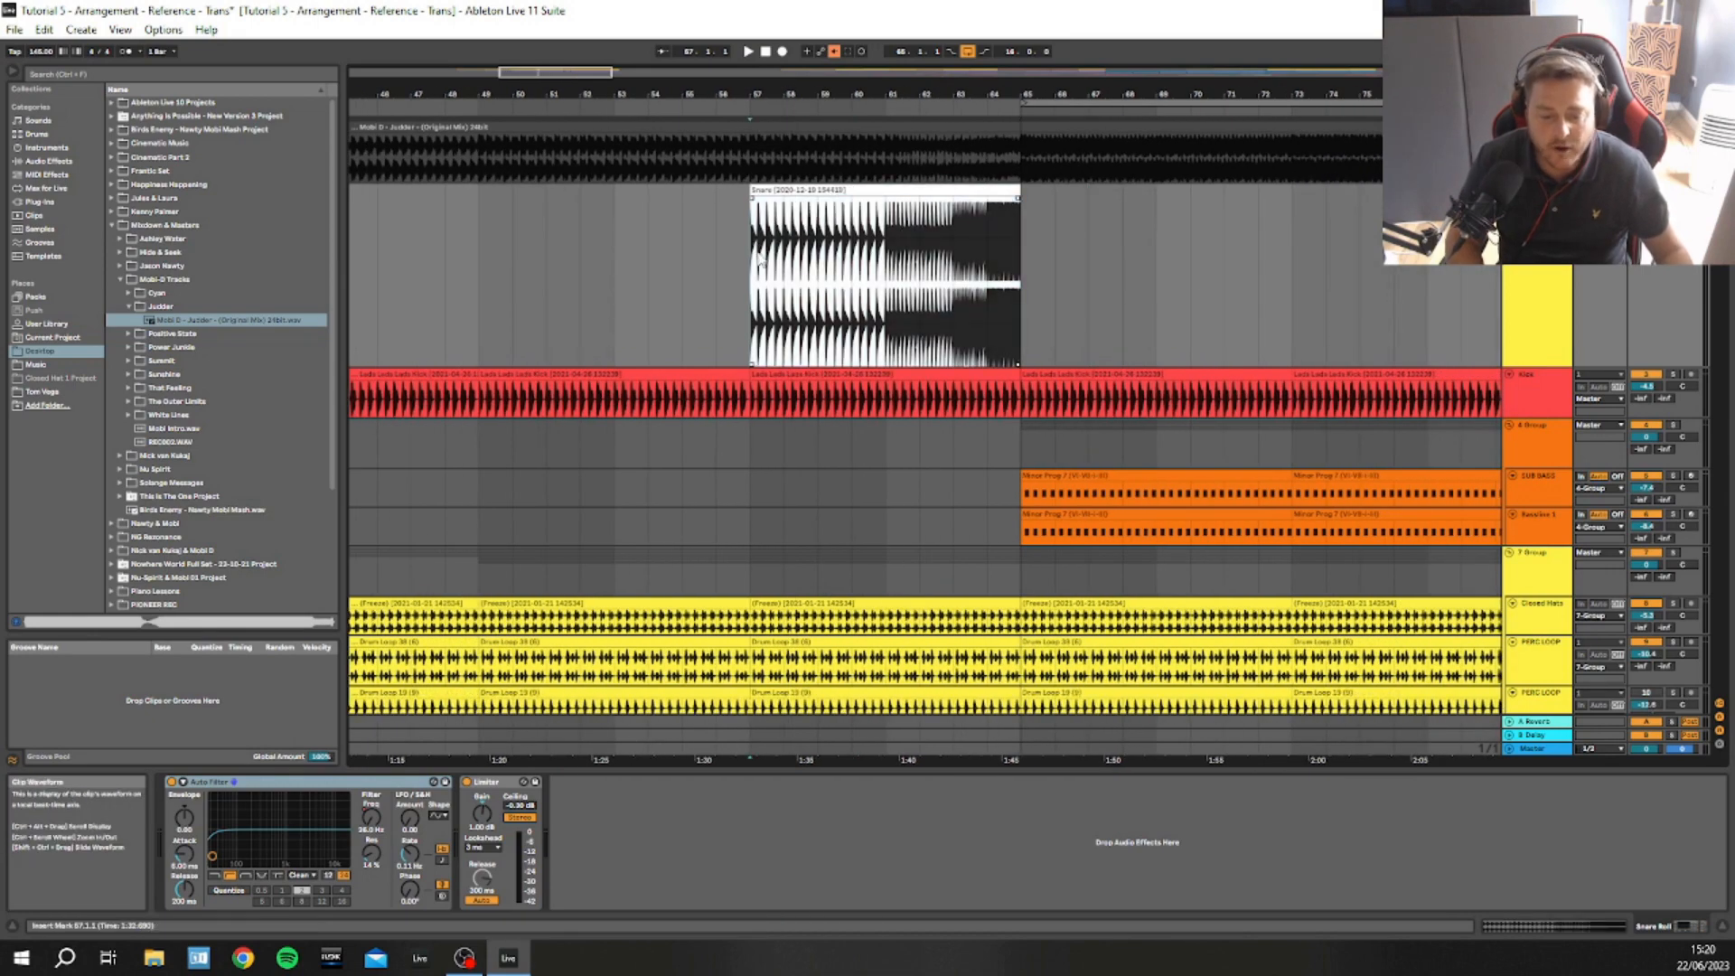
{"action": "key", "text": "space"}
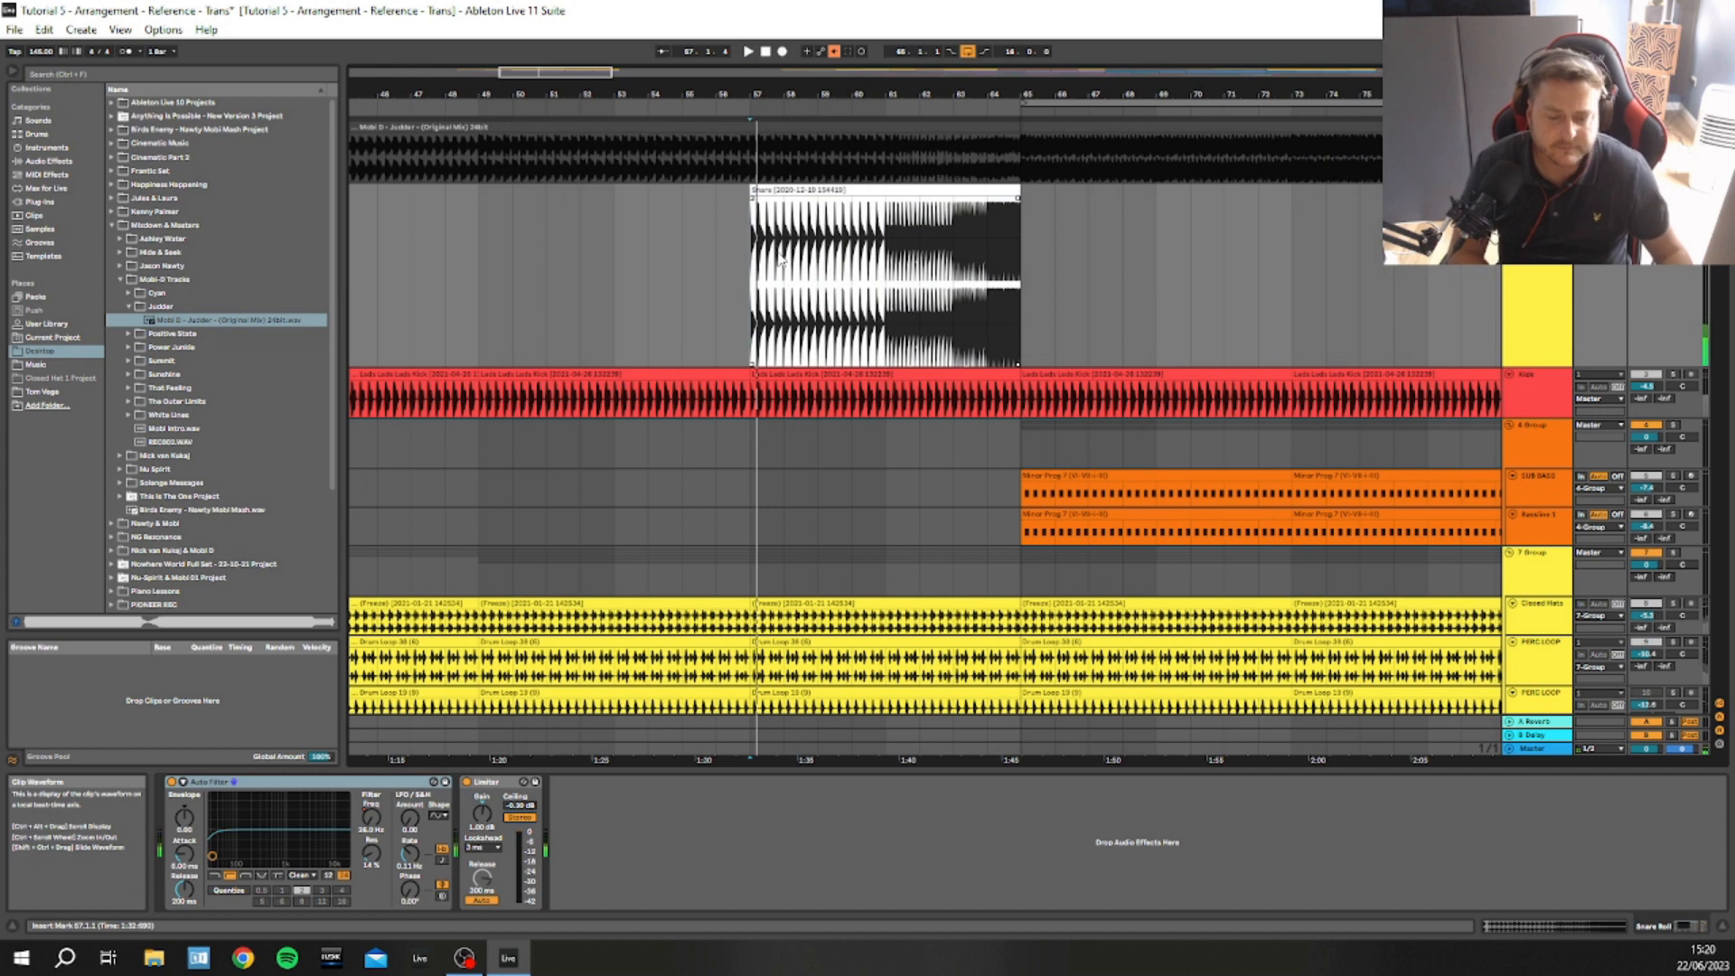
{"action": "key", "text": "space"}
{"action": "key", "text": "space"}
{"action": "key", "text": "space"}
{"action": "key", "text": "space"}
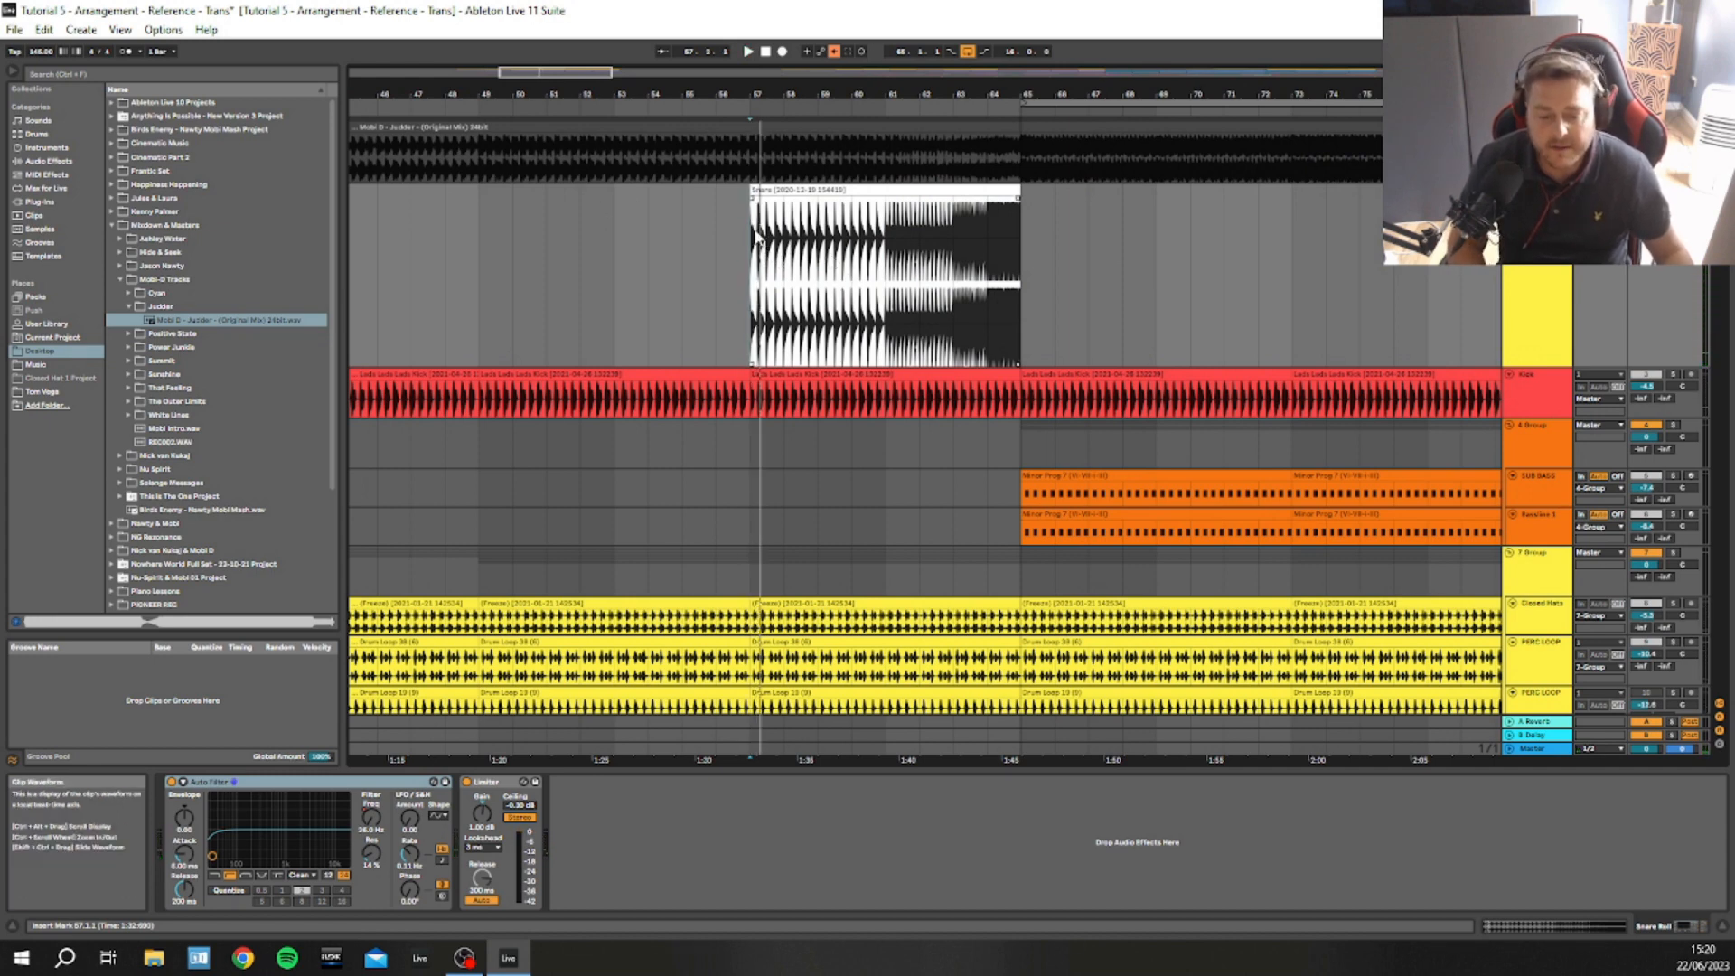
Play the soloed snare roll from bar 57 through its faster hits until past bar 65
{"action": "scroll", "coordinate": [745, 246], "scroll_direction": "up", "scroll_amount": 5}
{"action": "key", "text": "space"}
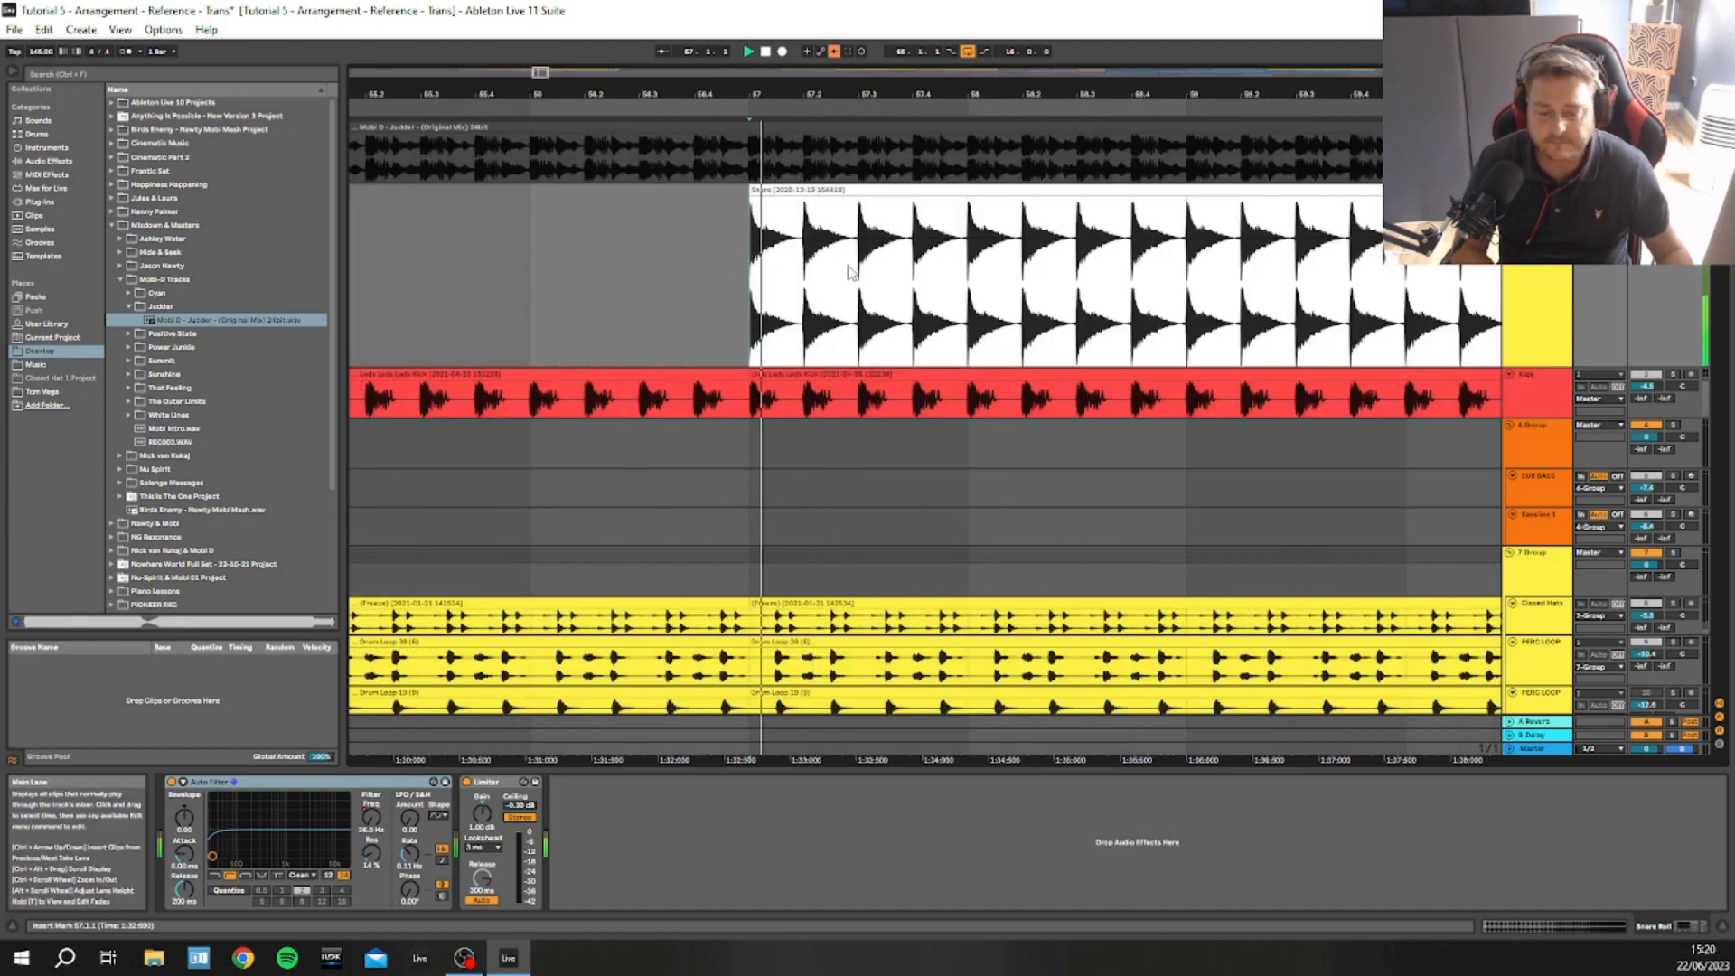
{"action": "left_click_drag", "start_coordinate": [1123, 88], "coordinate": [743, 89]}
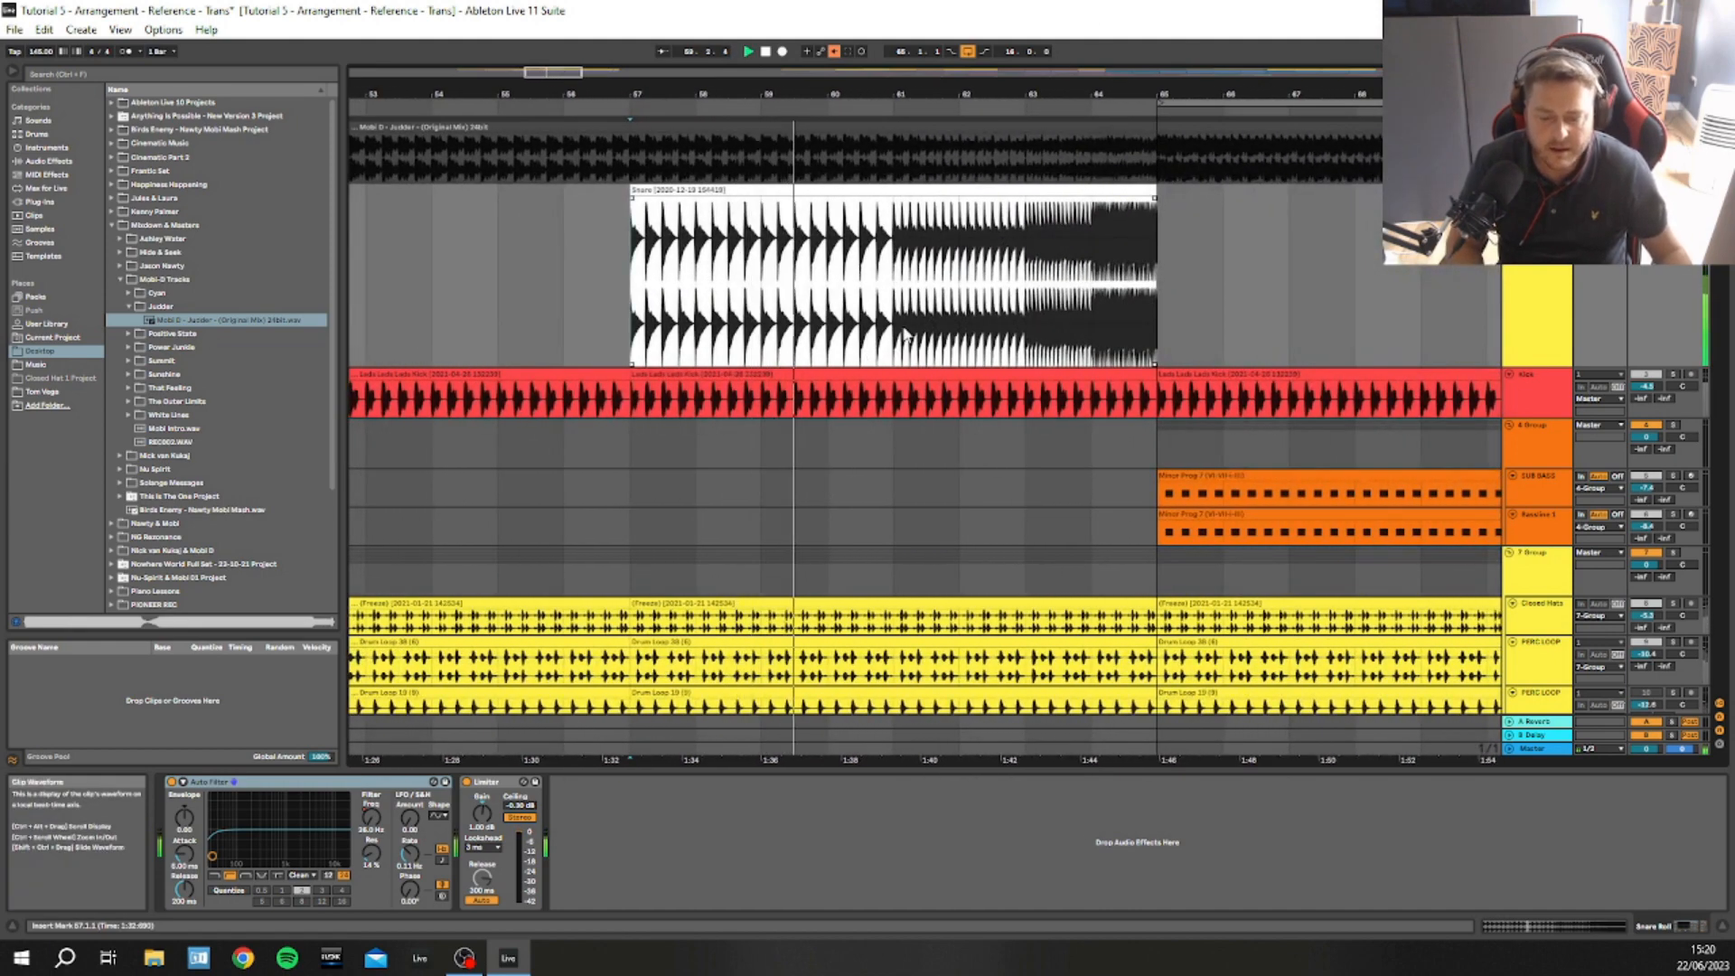
{"action": "right_click", "coordinate": [905, 329]}
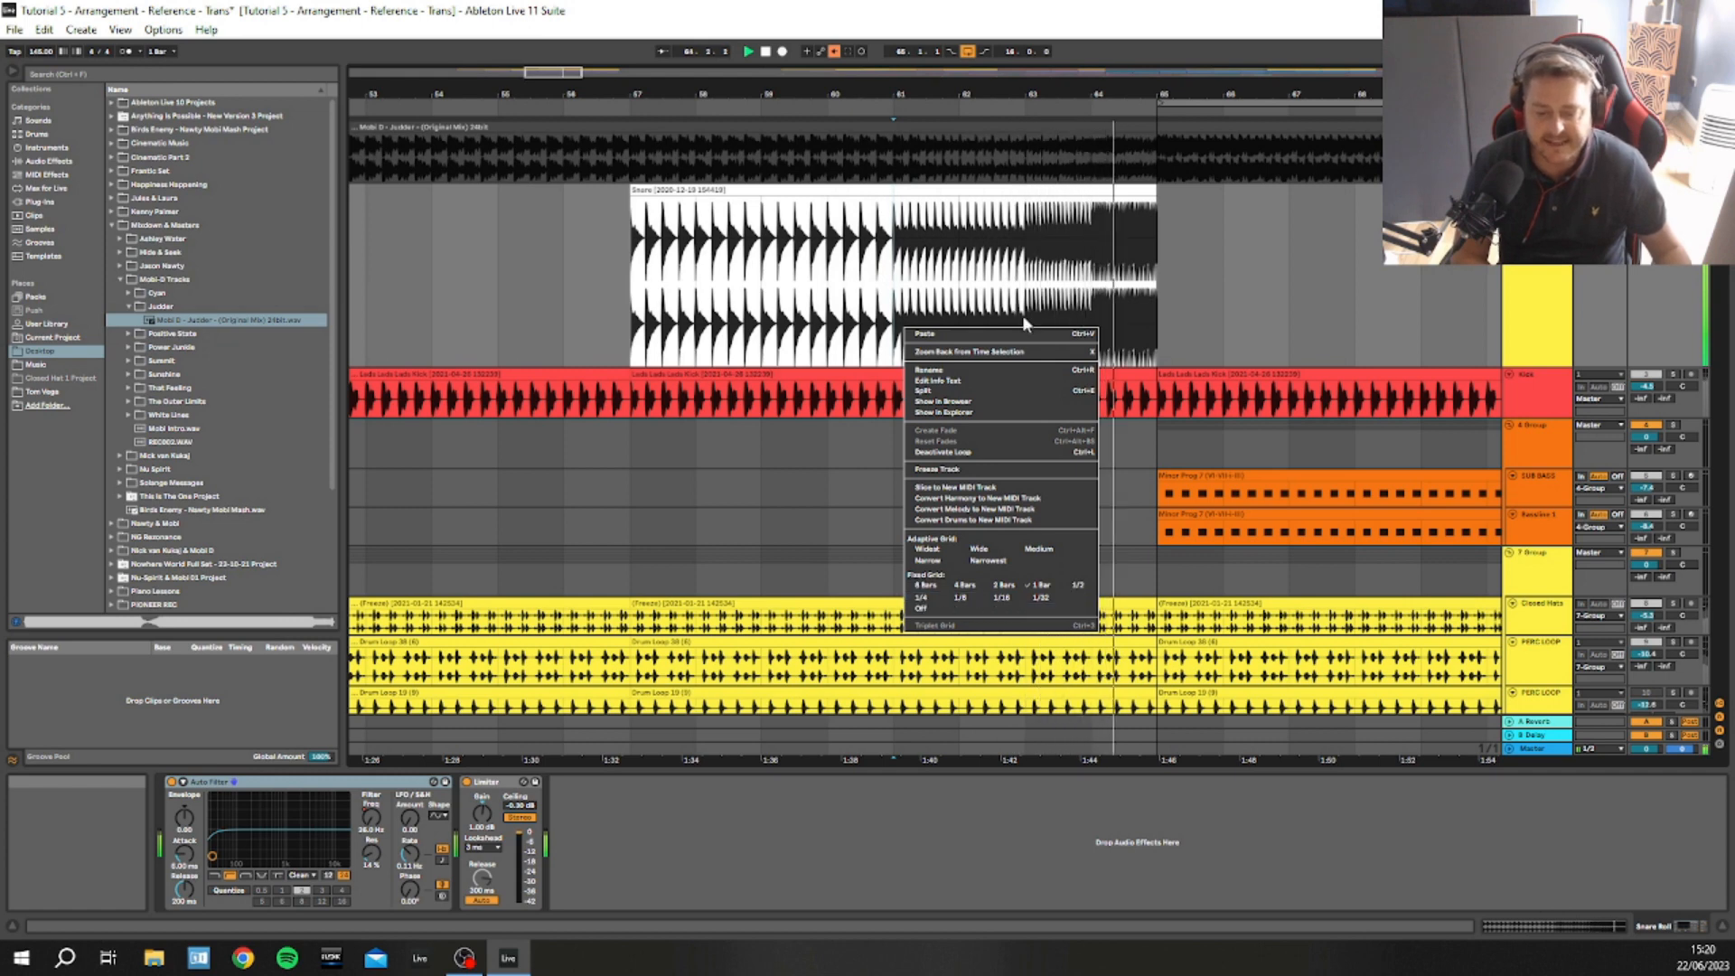
{"action": "left_click", "coordinate": [1184, 224]}
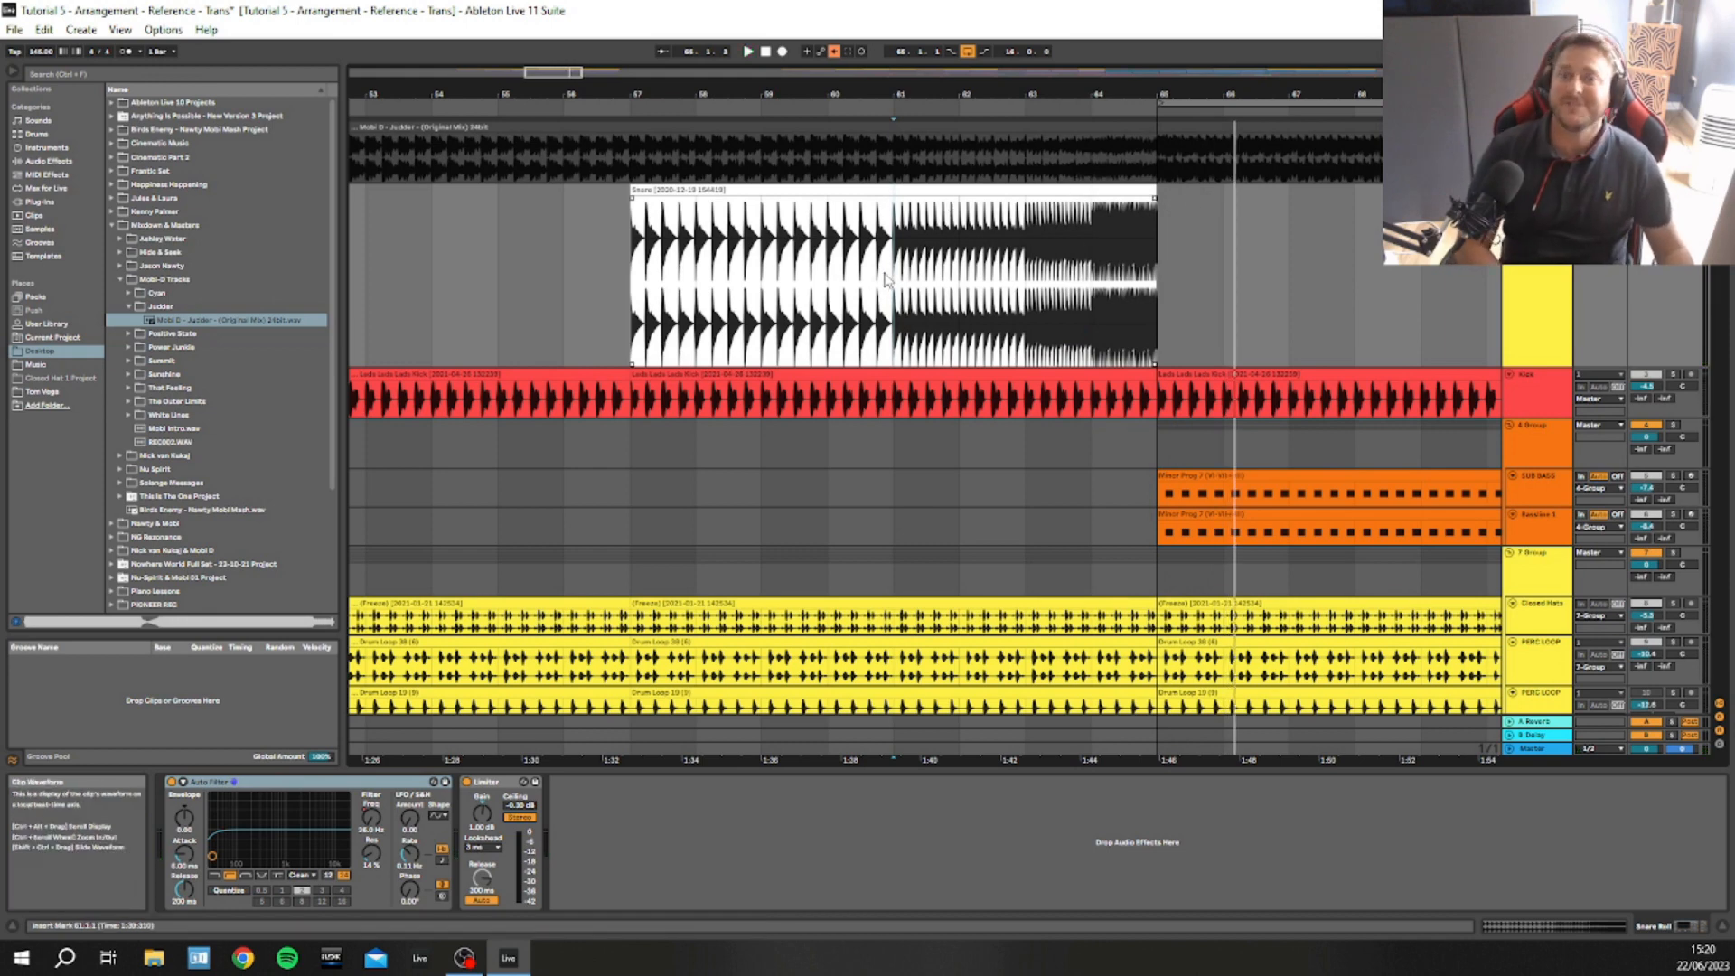
{"action": "key", "text": "space"}
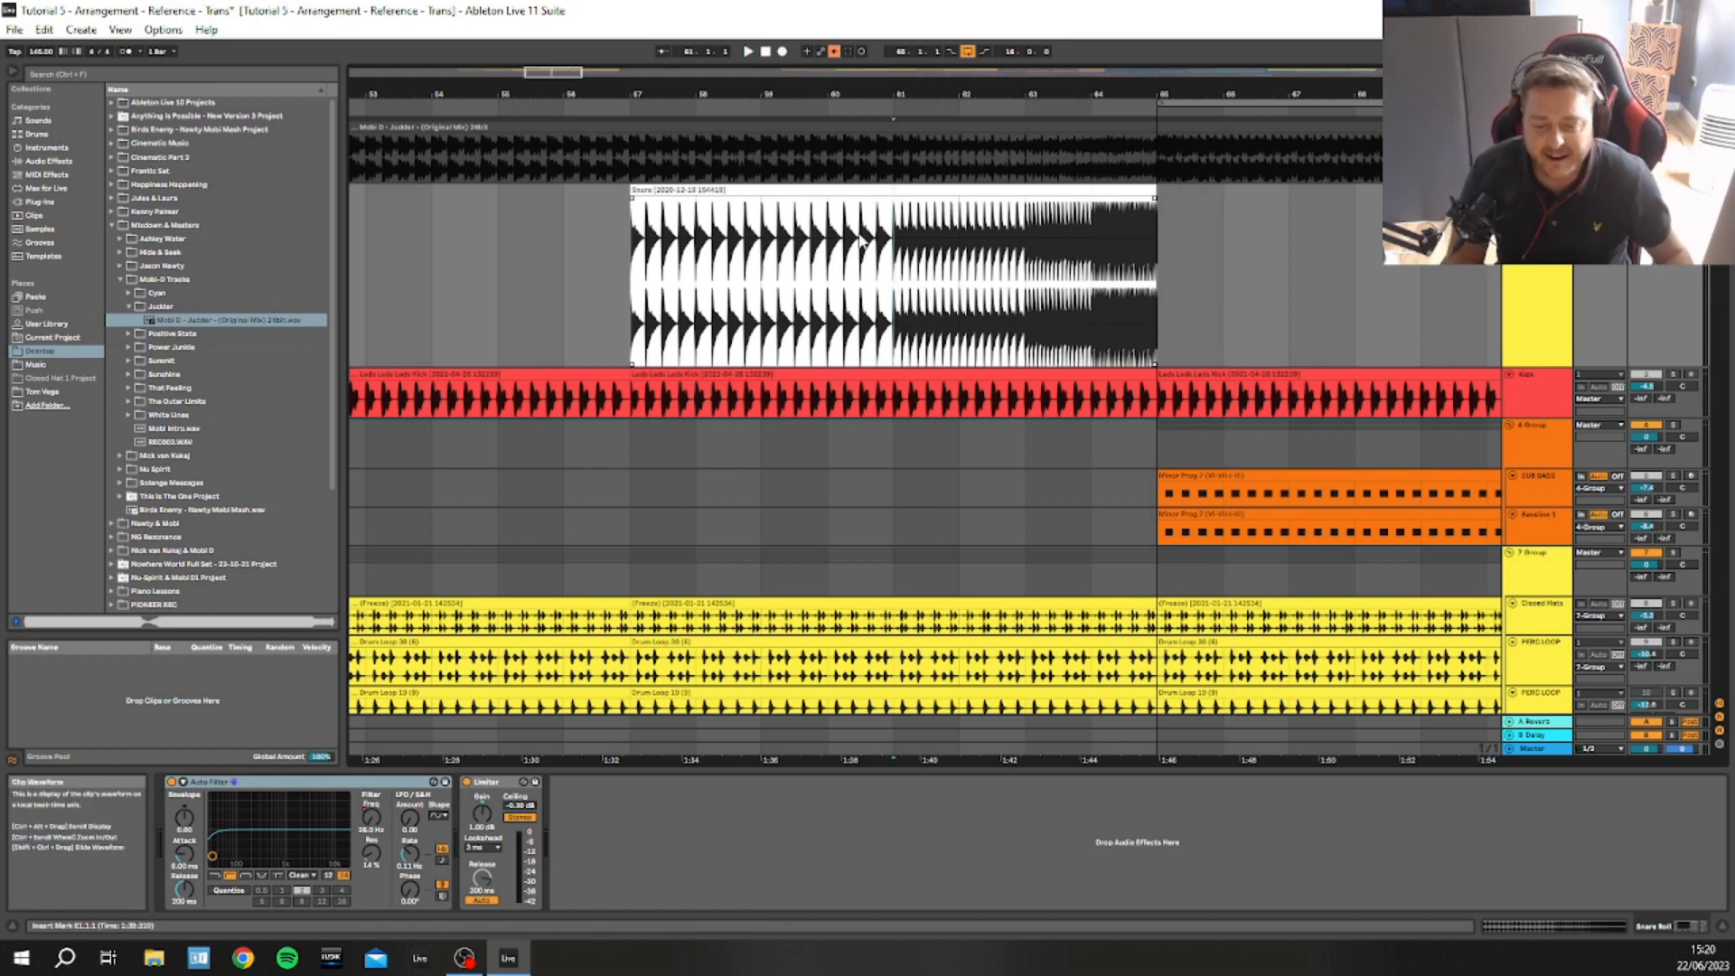
Select the snare clip at bars 57 to 65, then unsolo the Snare Roll track and select the track
{"action": "left_click", "coordinate": [927, 231]}
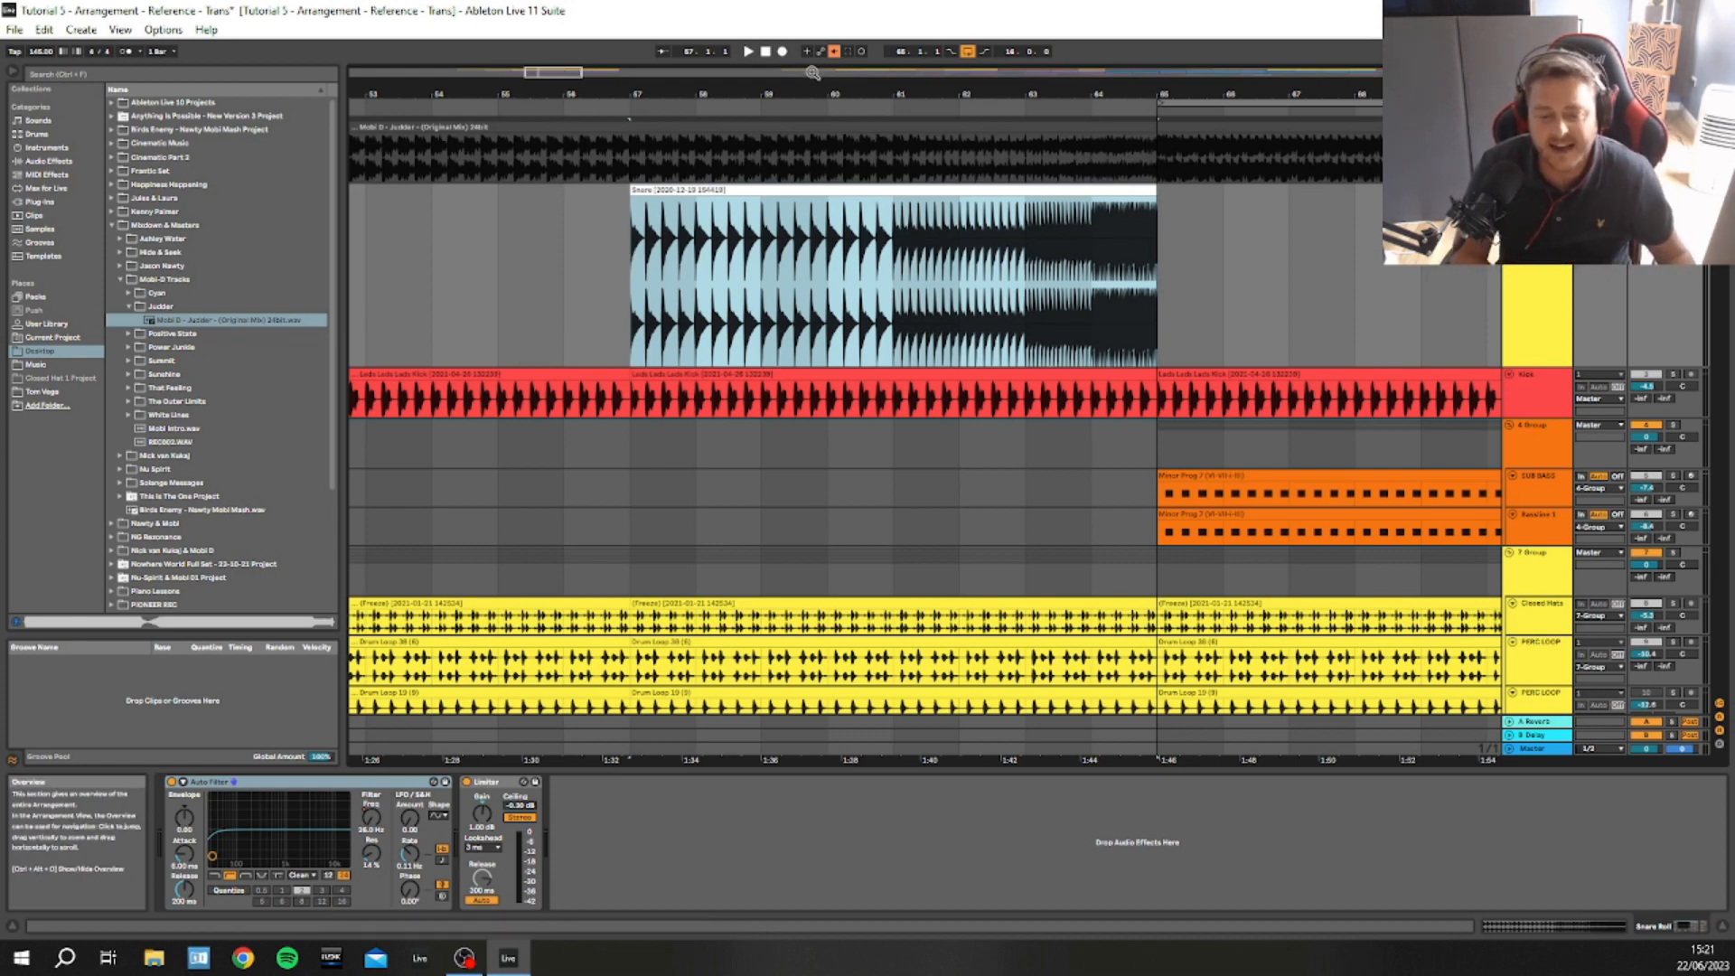
{"action": "left_click_drag", "start_coordinate": [789, 90], "coordinate": [983, 88]}
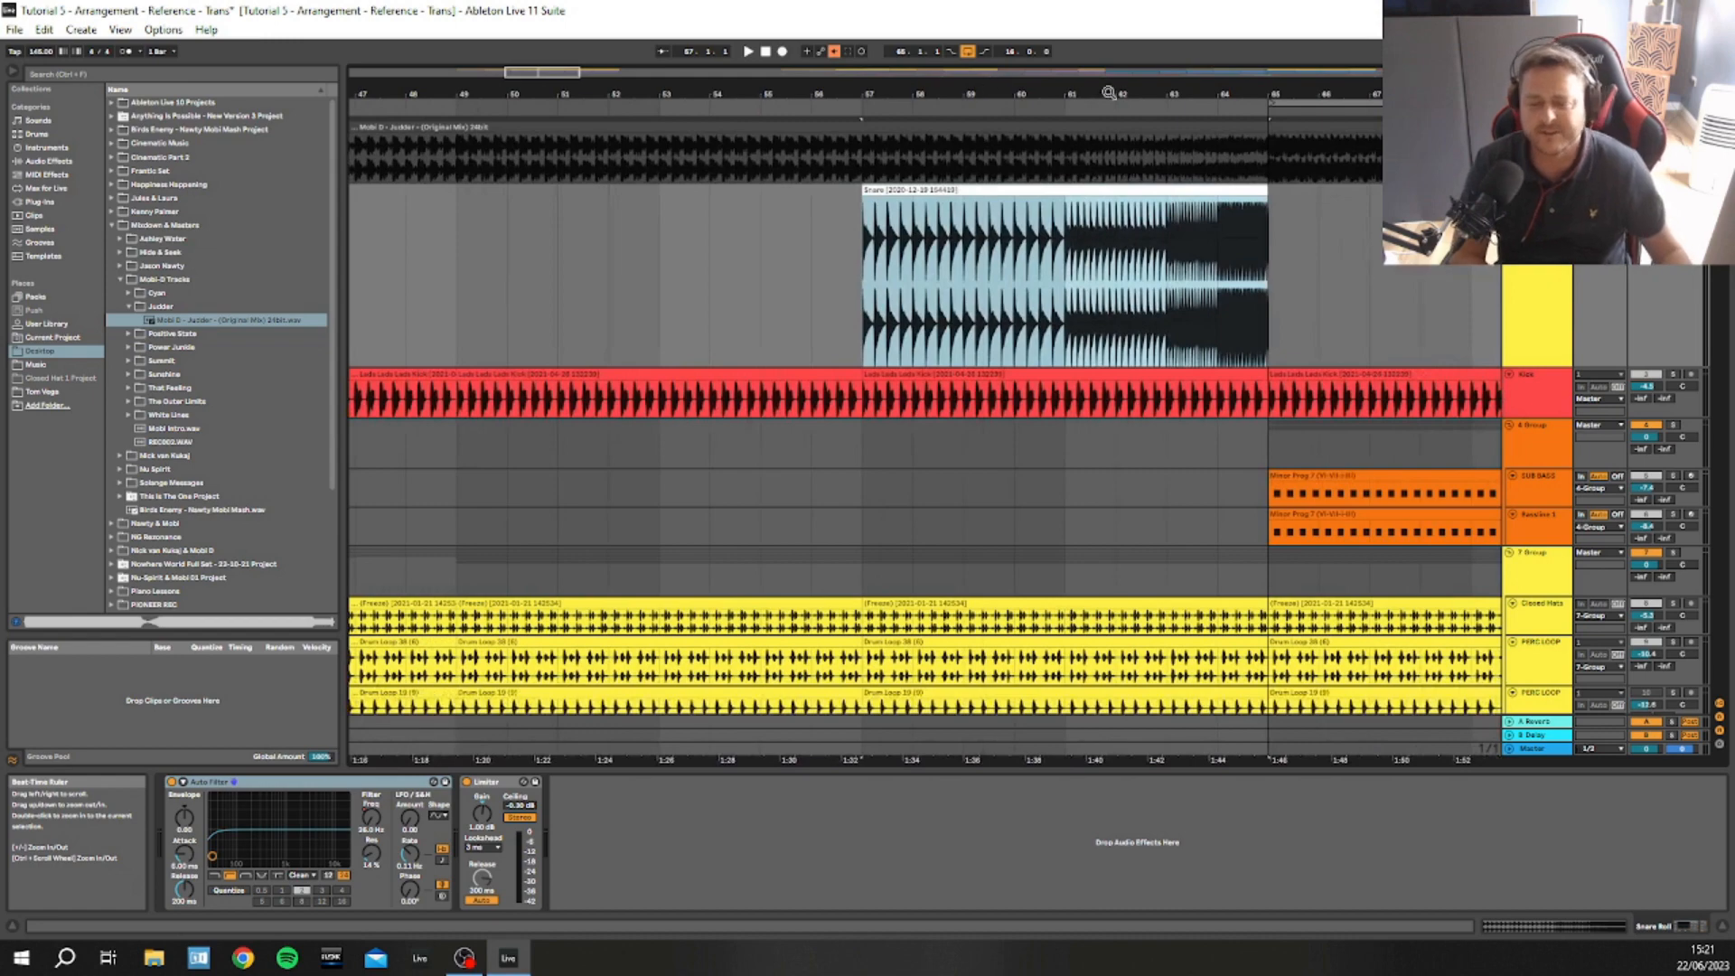
{"action": "left_click_drag", "start_coordinate": [1109, 92], "coordinate": [881, 106]}
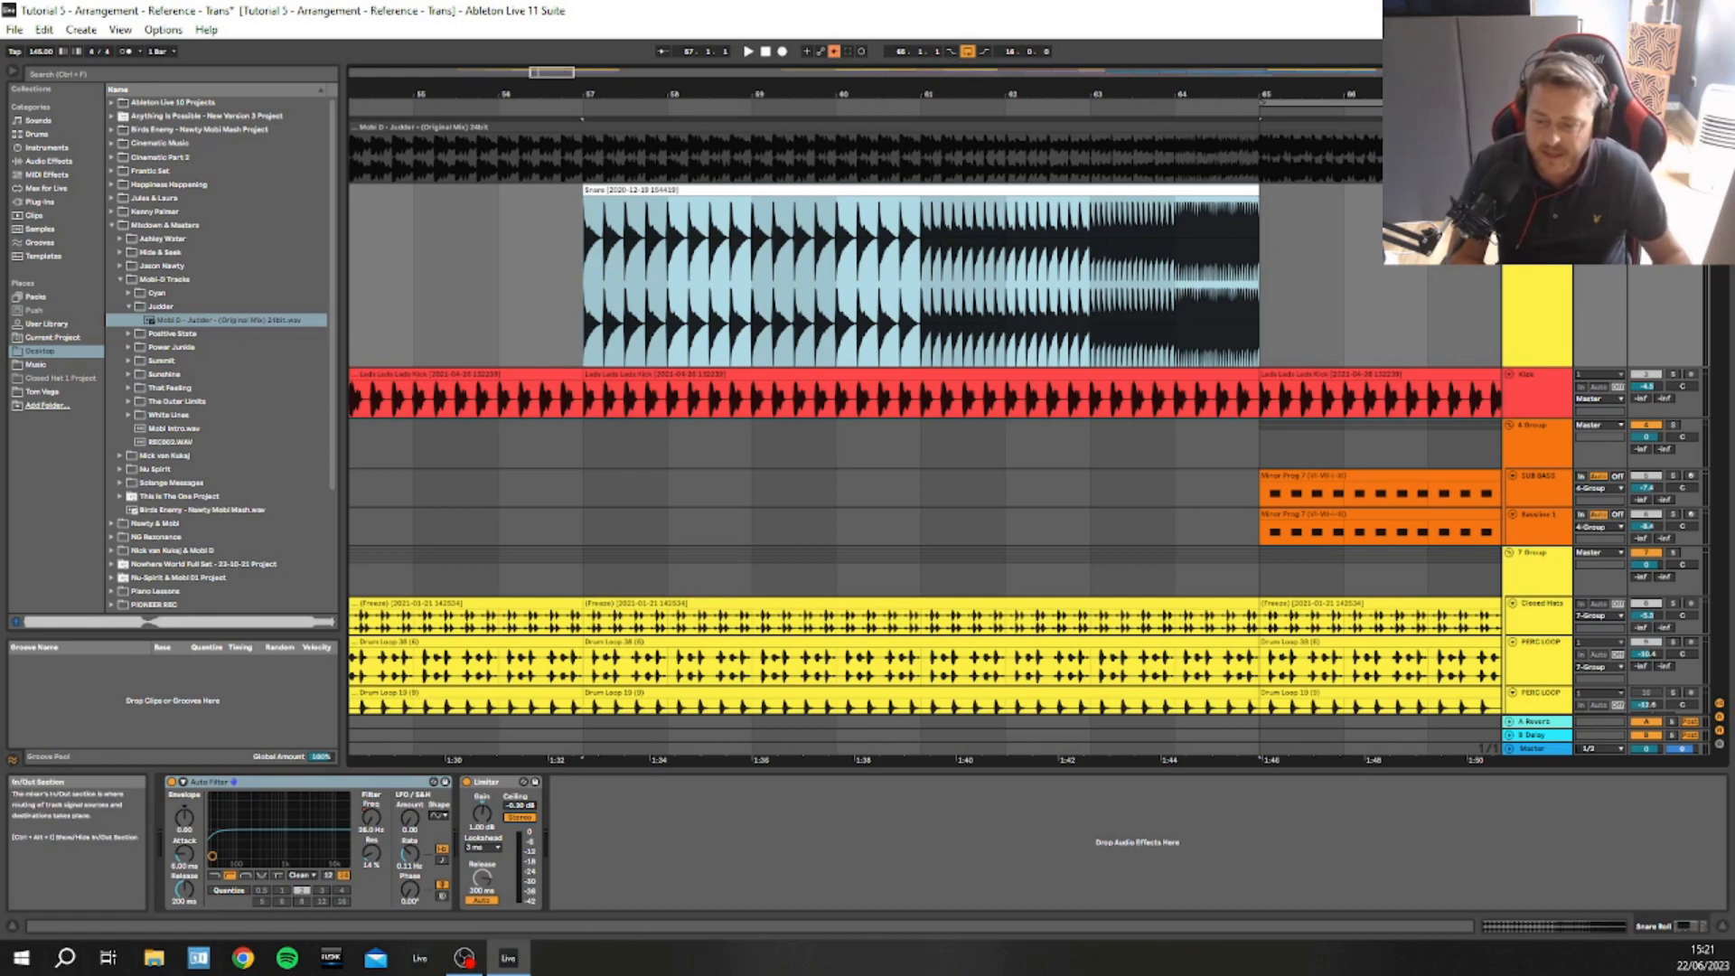
{"action": "left_click", "coordinate": [1673, 191]}
{"action": "left_click", "coordinate": [1537, 204]}
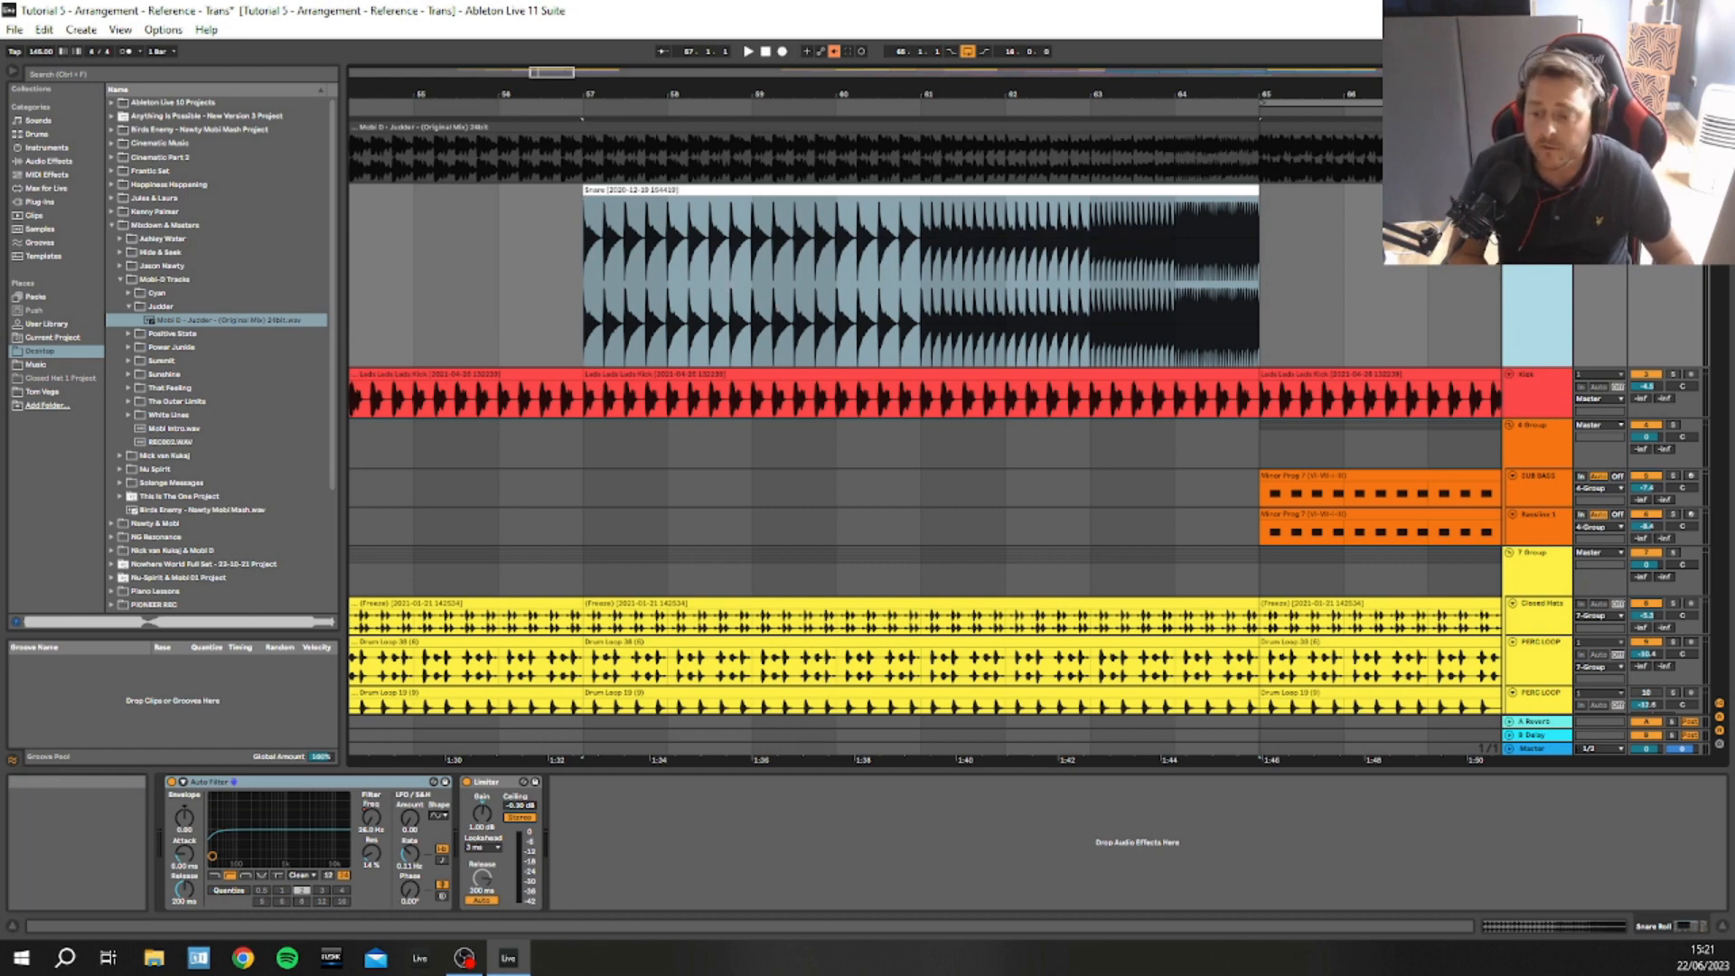
{"action": "scroll", "coordinate": [1036, 418], "scroll_direction": "down", "scroll_amount": 10}
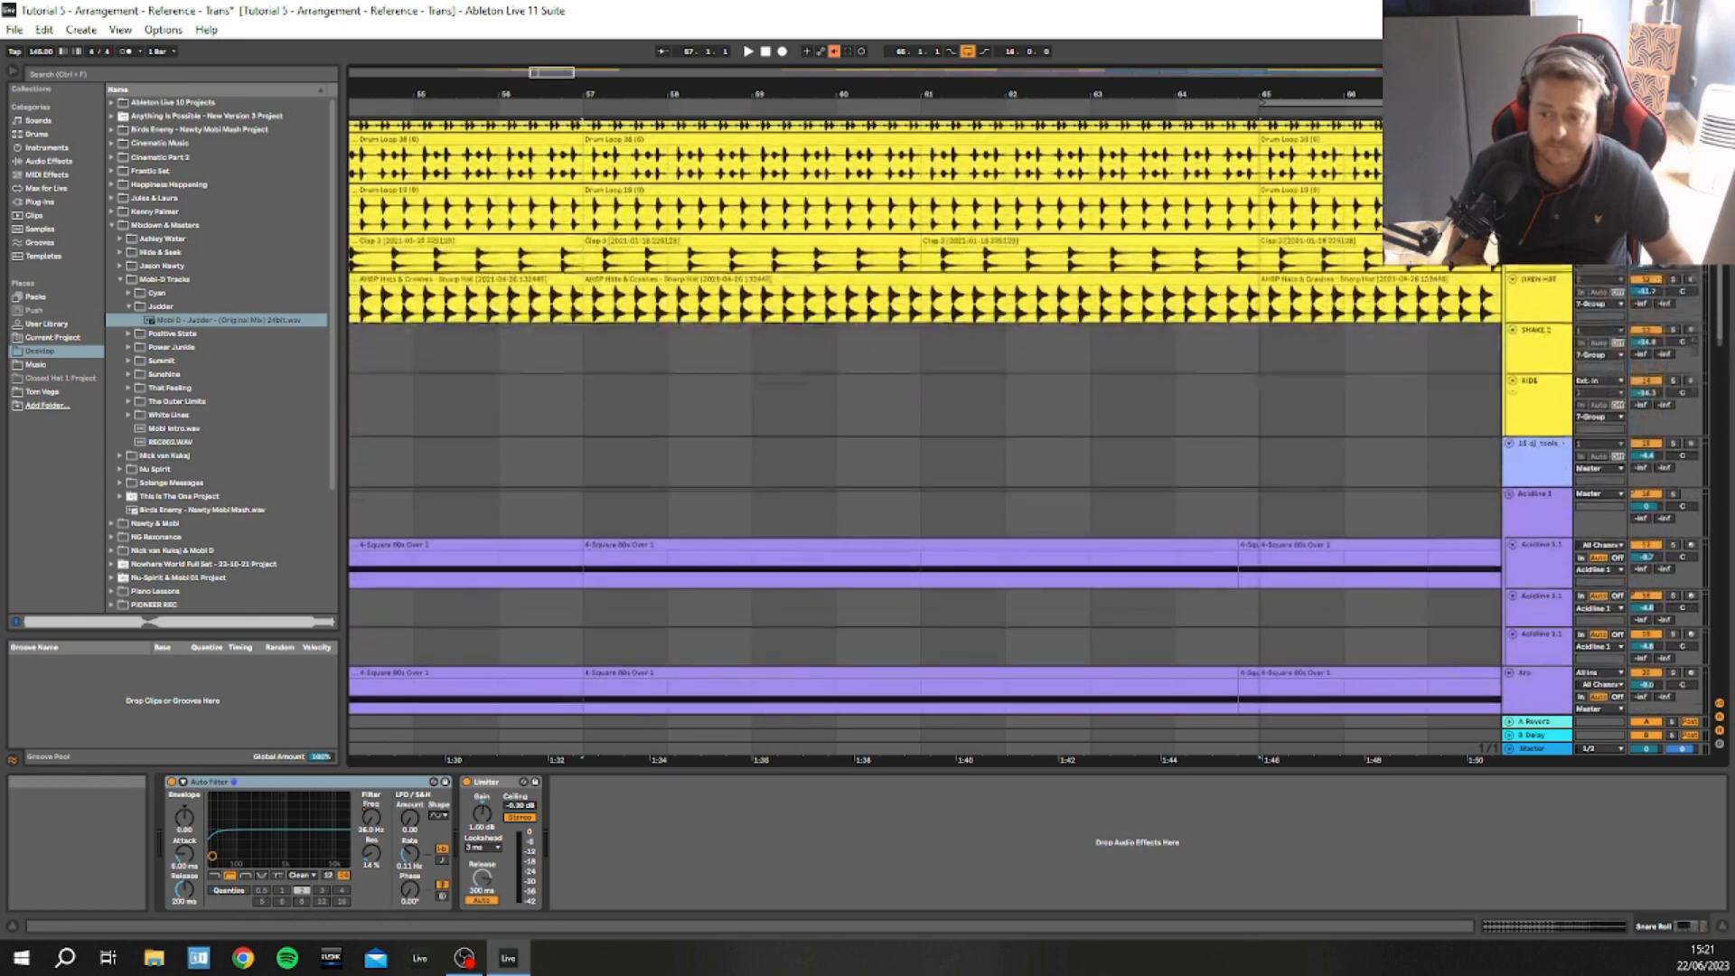
Solo the Snare Roll track, select its clip at bars 57 to 65, and switch off the track's Auto Filter
{"action": "scroll", "coordinate": [1726, 375], "scroll_direction": "down", "scroll_amount": 10}
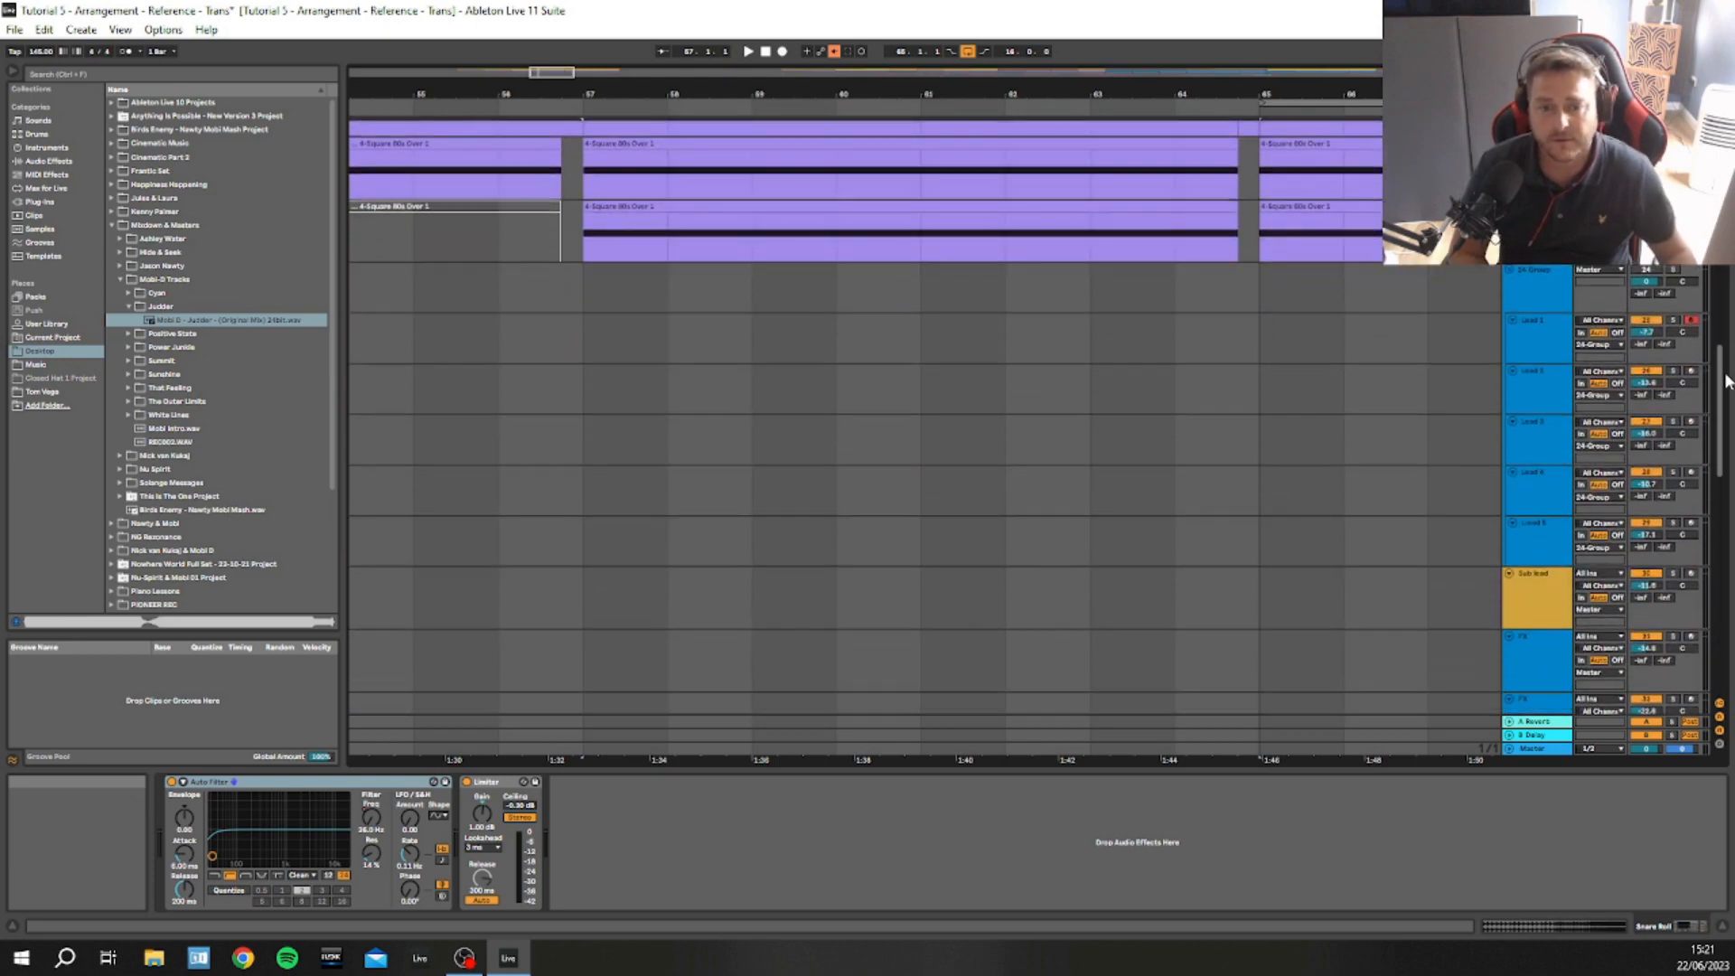
{"action": "scroll", "coordinate": [1726, 375], "scroll_direction": "up", "scroll_amount": 5}
{"action": "scroll", "coordinate": [1728, 336], "scroll_direction": "up", "scroll_amount": 10}
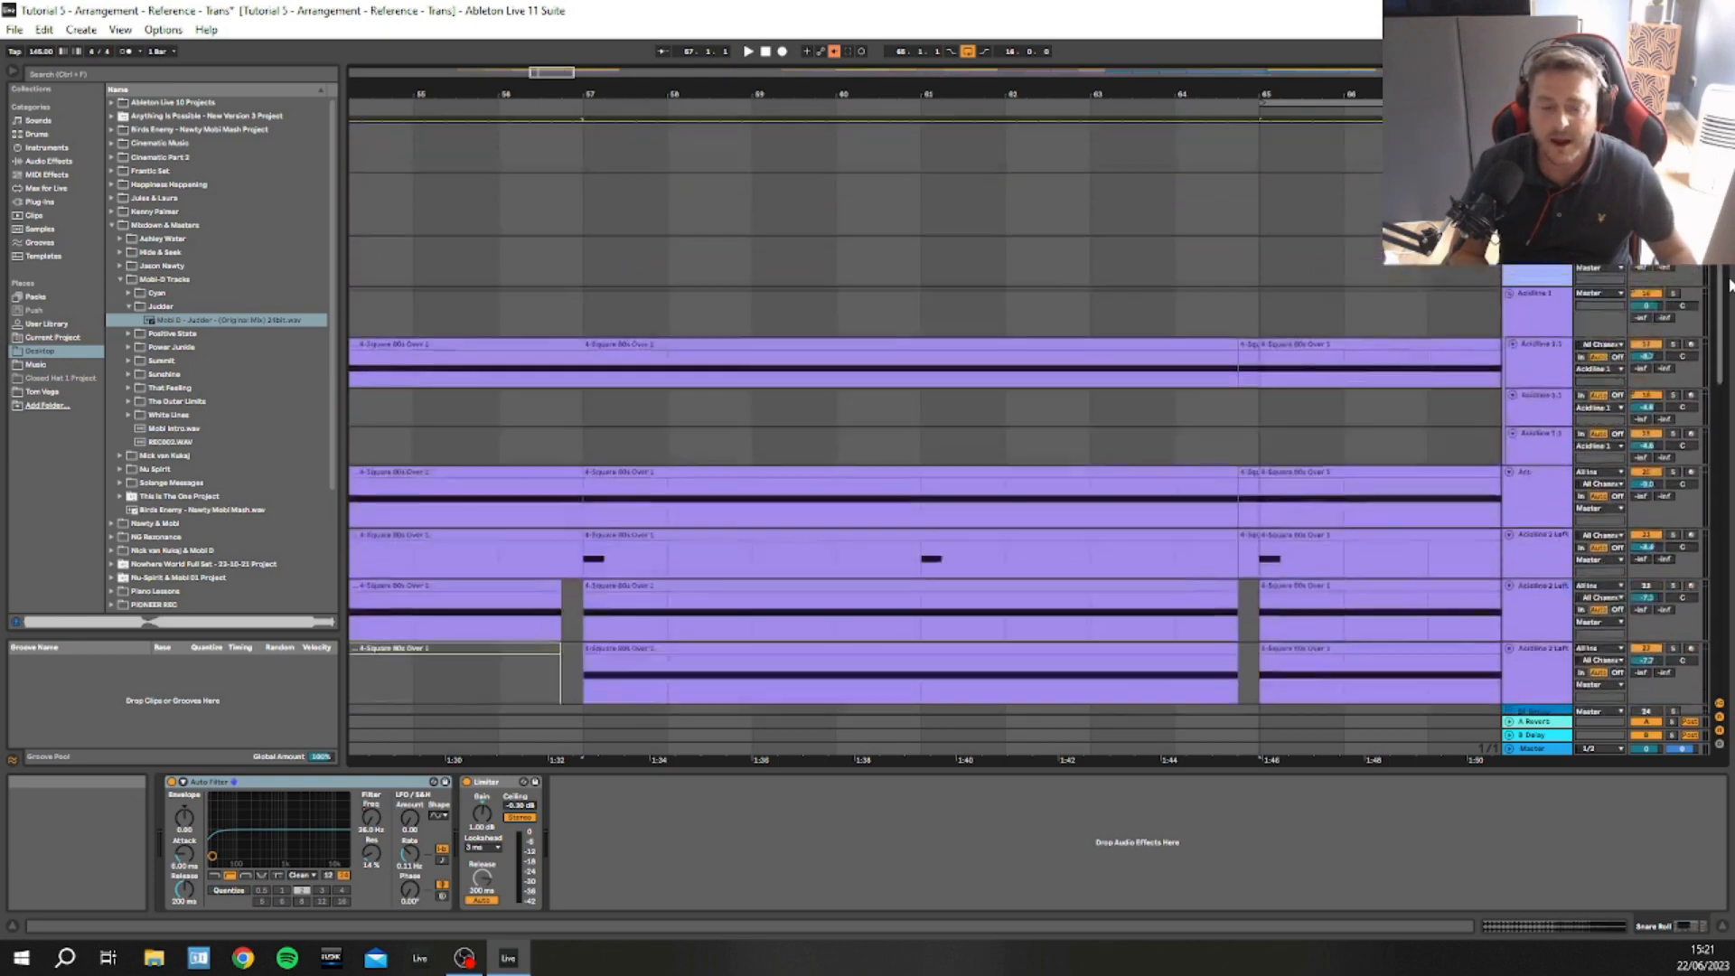
{"action": "scroll", "coordinate": [1030, 416], "scroll_direction": "down", "scroll_amount": 15}
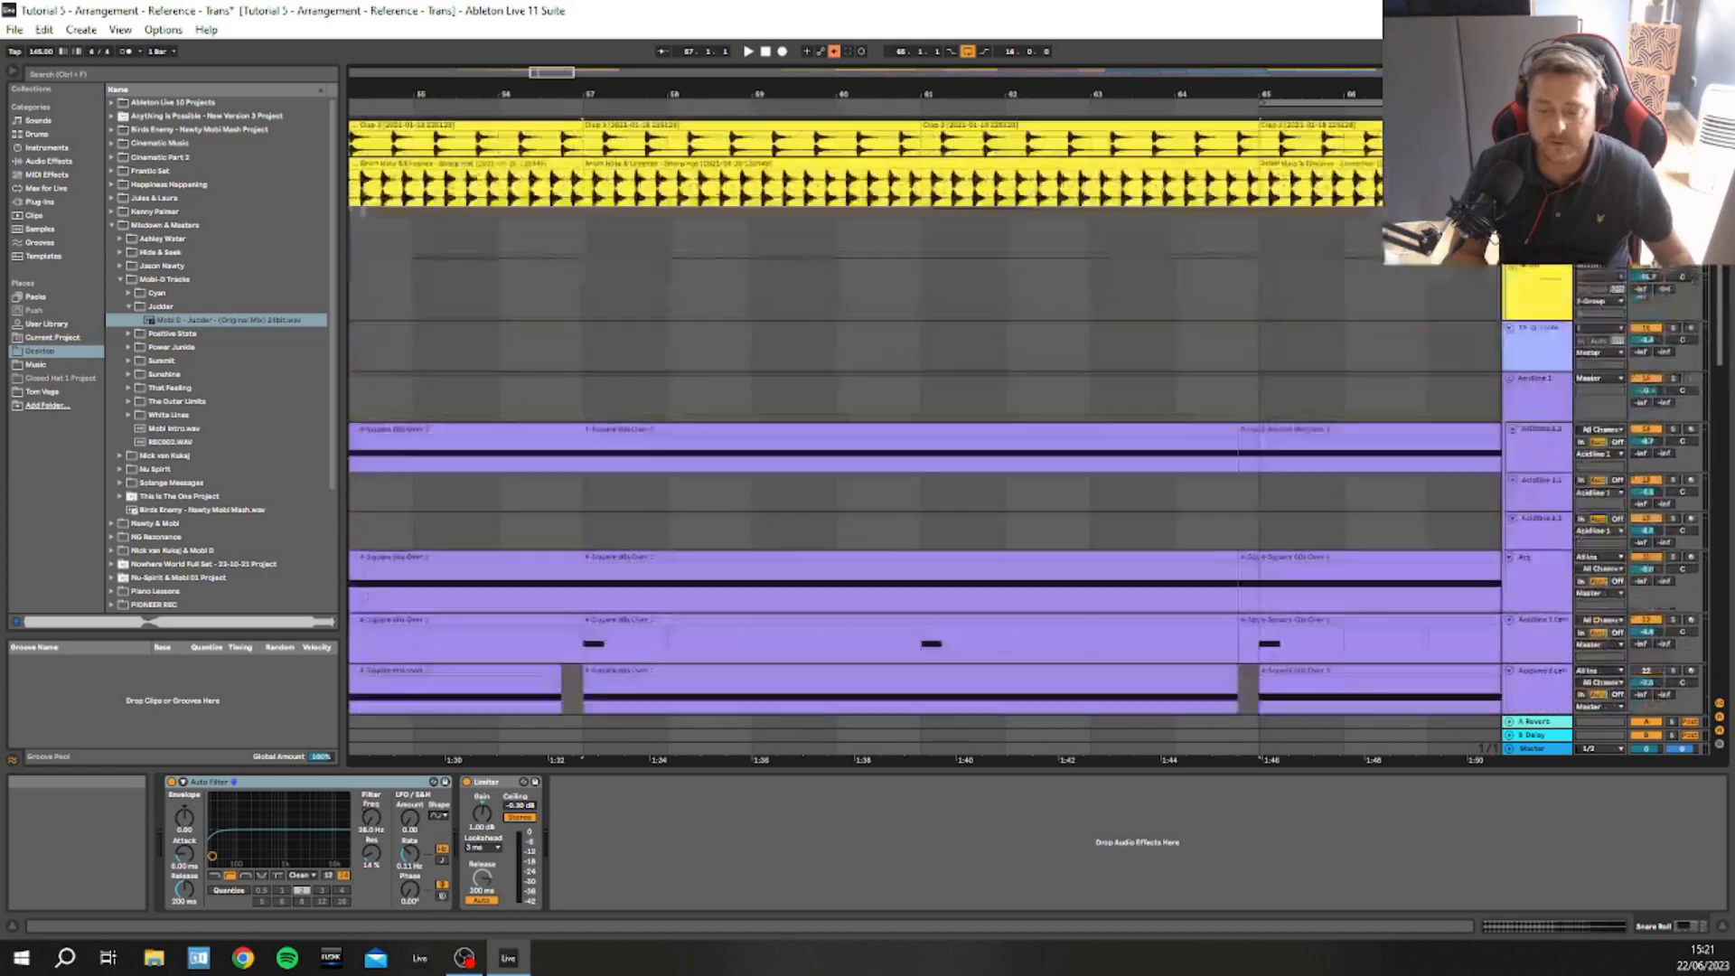
{"action": "scroll", "coordinate": [1030, 416], "scroll_direction": "up", "scroll_amount": 15}
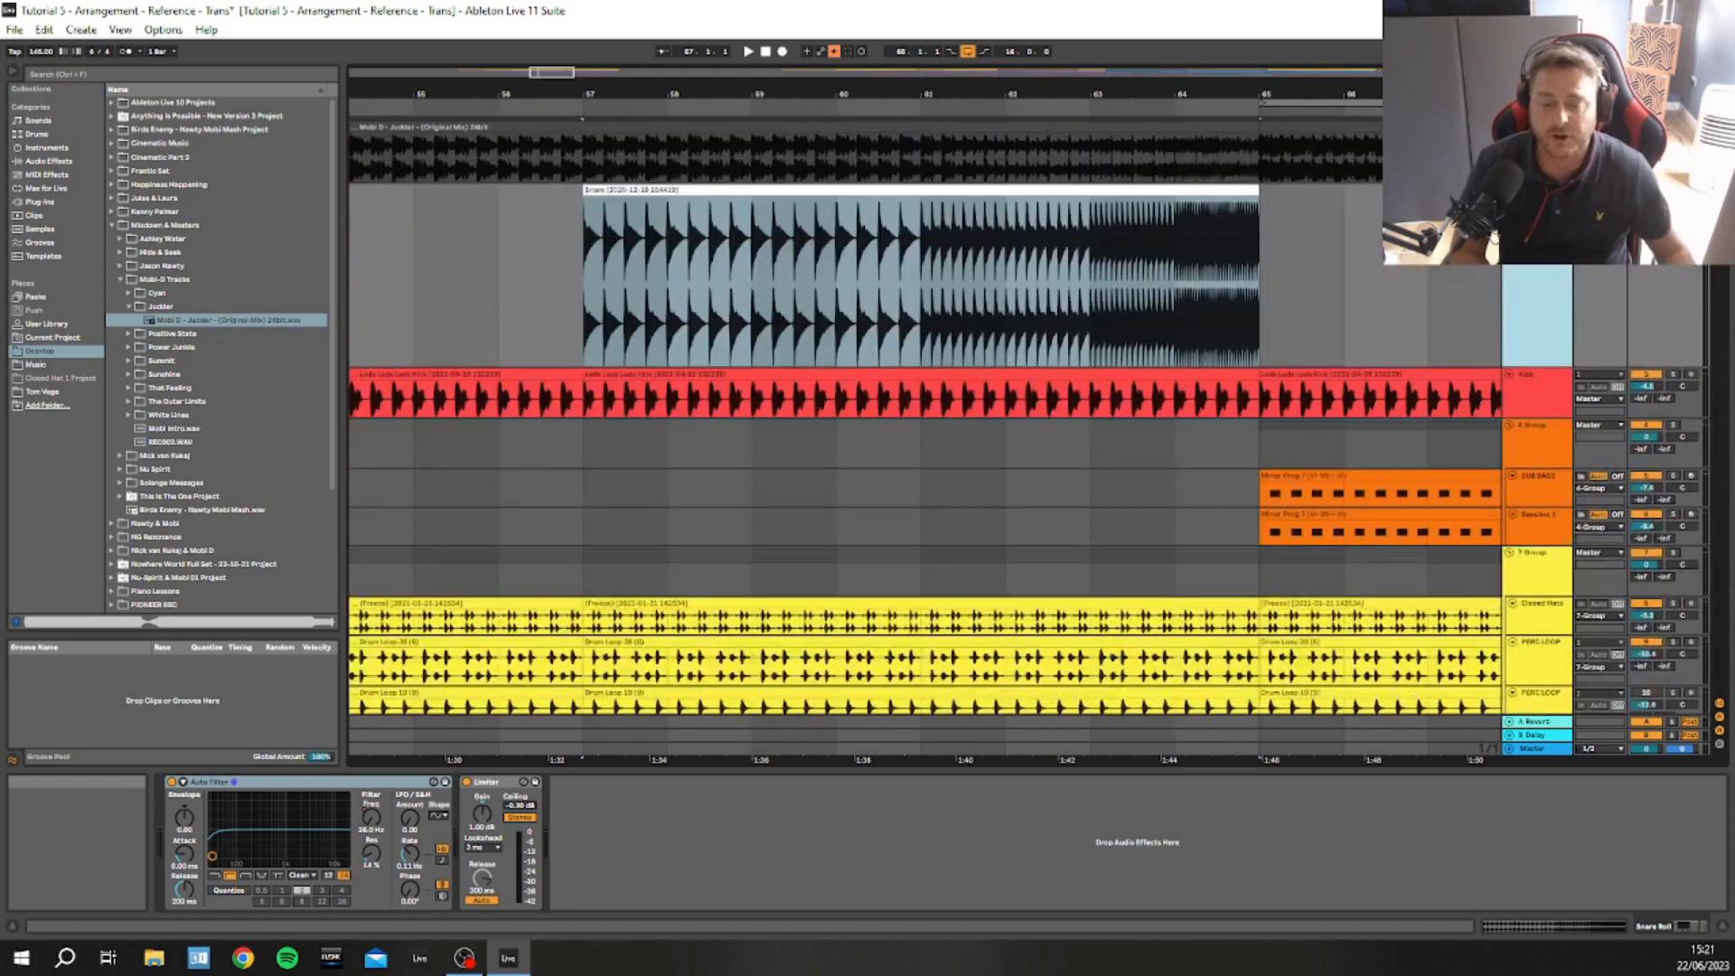
{"action": "left_click", "coordinate": [1673, 192]}
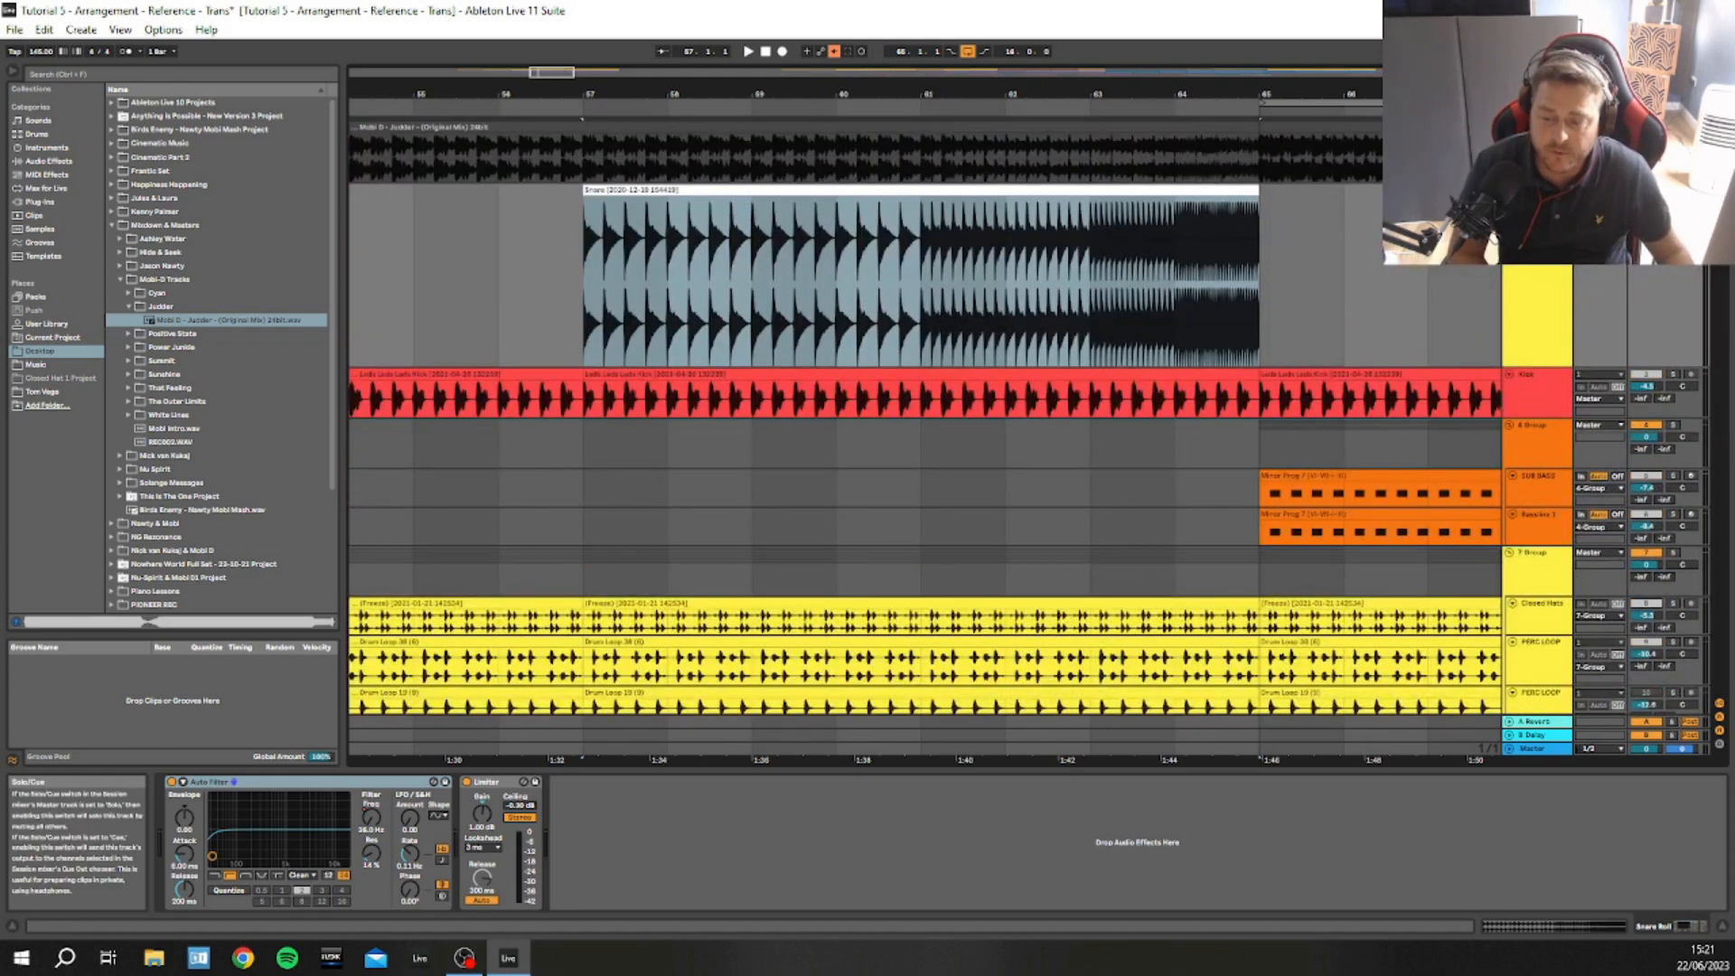
{"action": "left_click", "coordinate": [1538, 192]}
{"action": "left_click", "coordinate": [749, 317]}
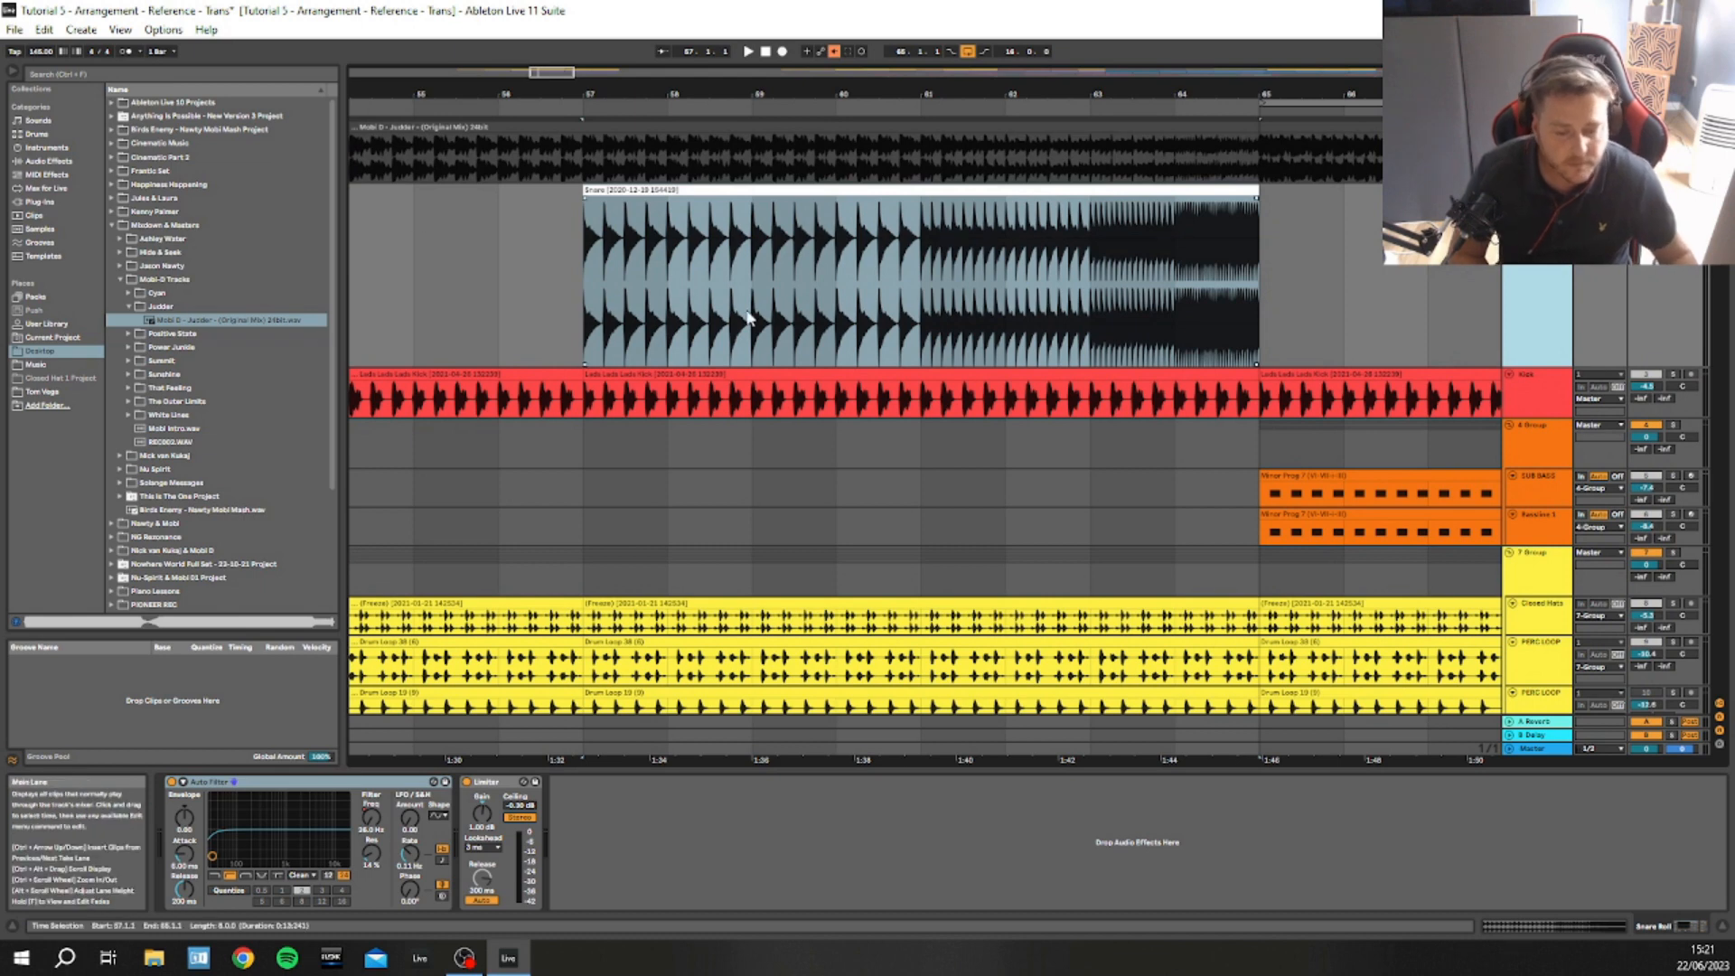
{"action": "left_click", "coordinate": [172, 784]}
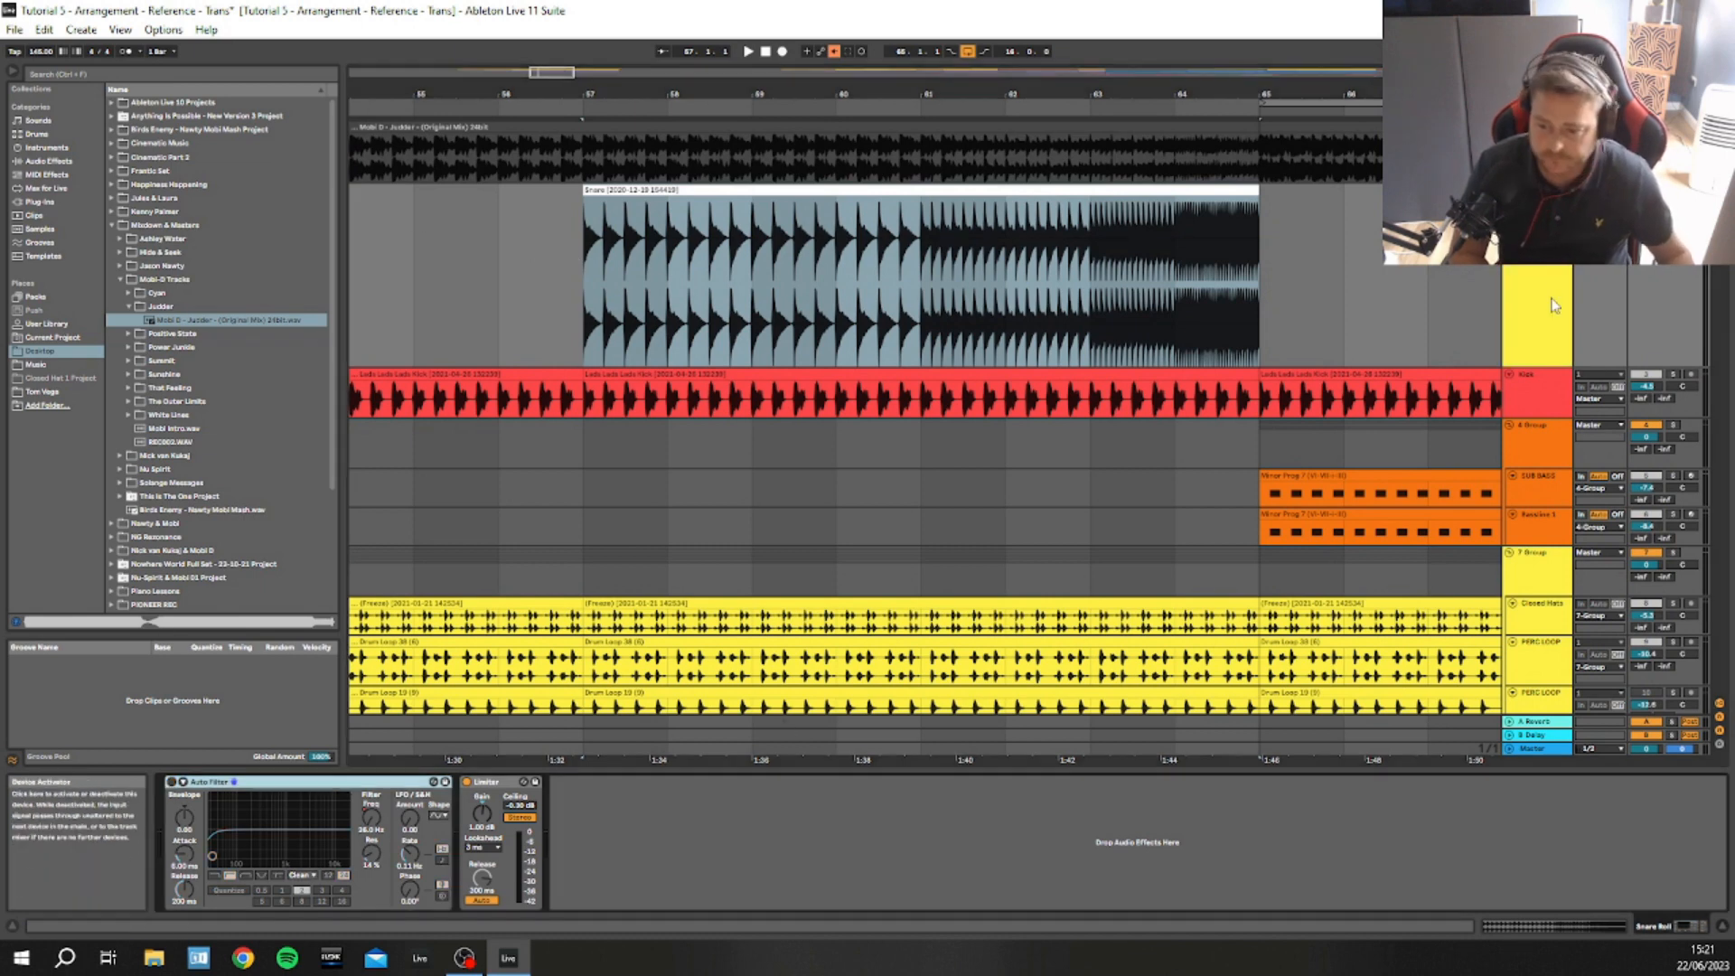
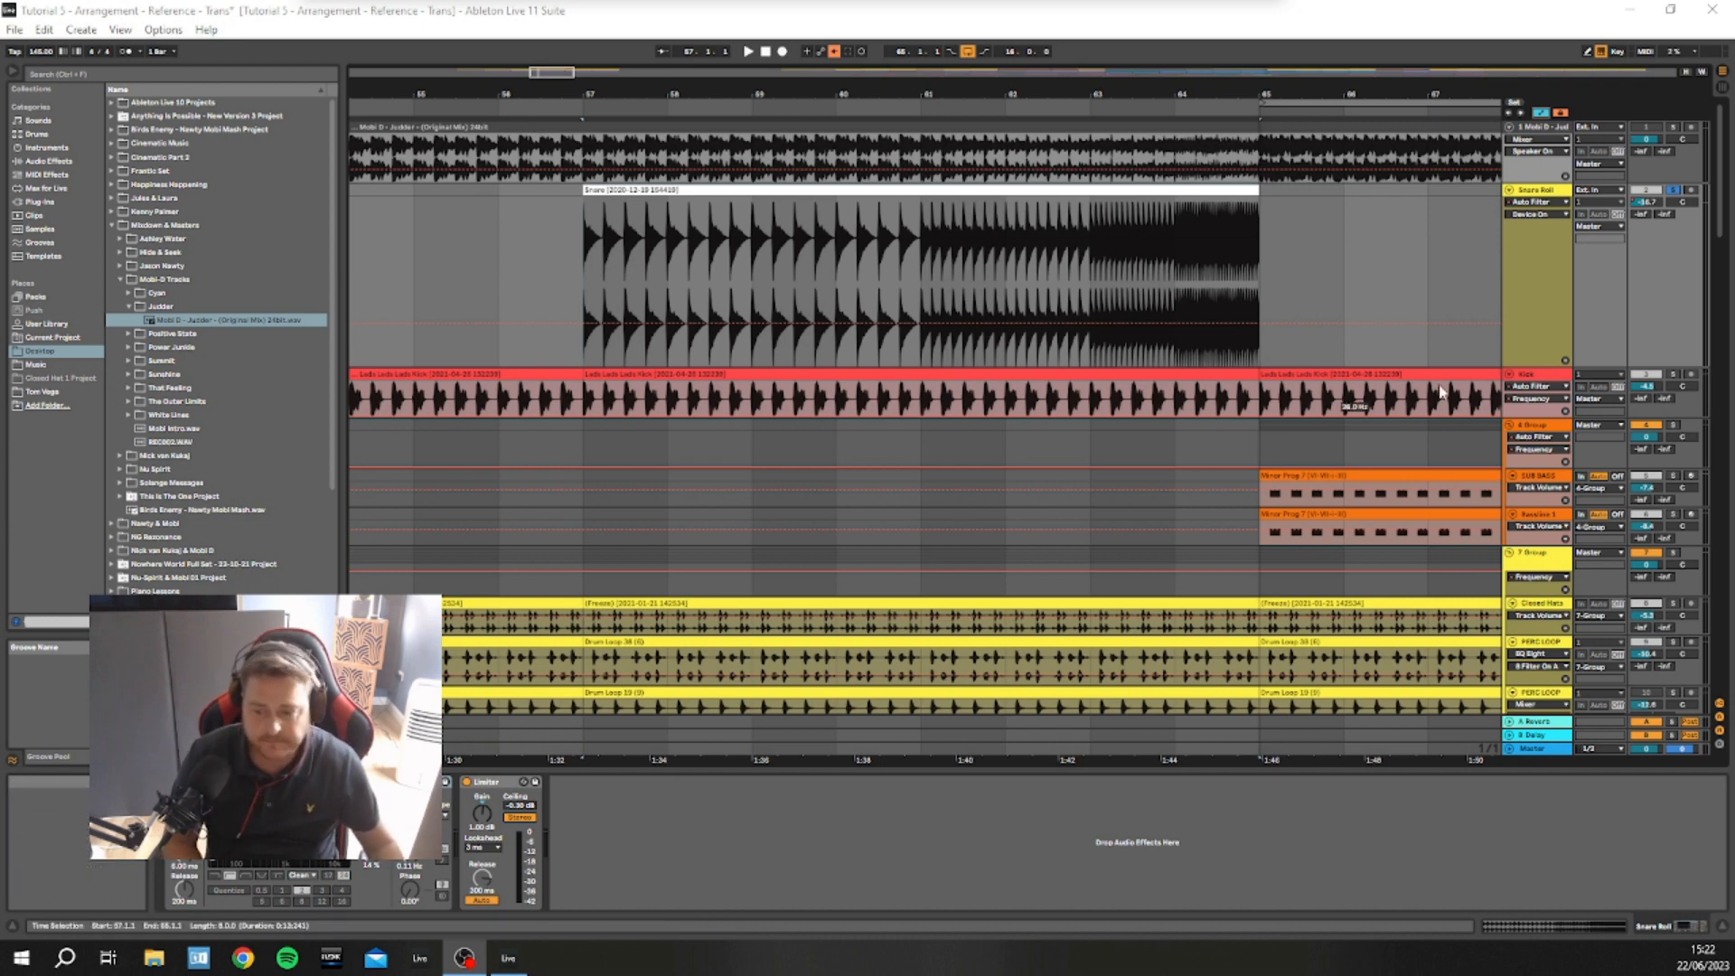
Select bars 57 to 65 on the Snare Roll track and set the arrangement loop to that selection
{"action": "left_click", "coordinate": [576, 235]}
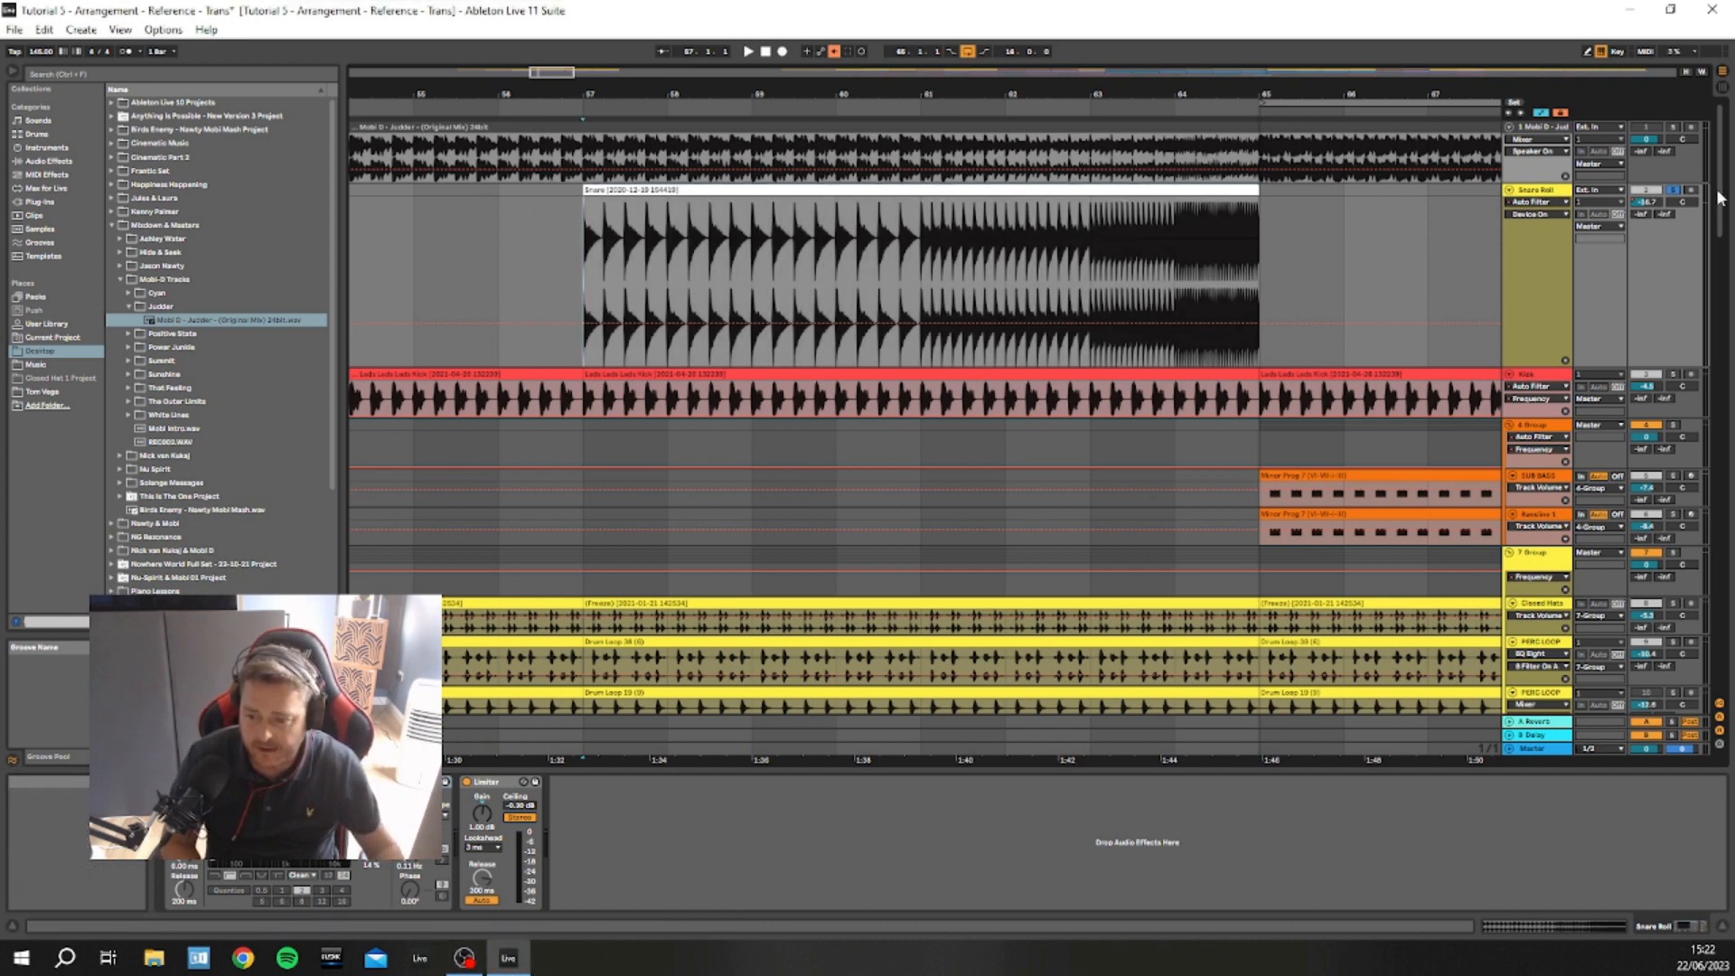
{"action": "left_click_drag", "start_coordinate": [588, 220], "coordinate": [1247, 256]}
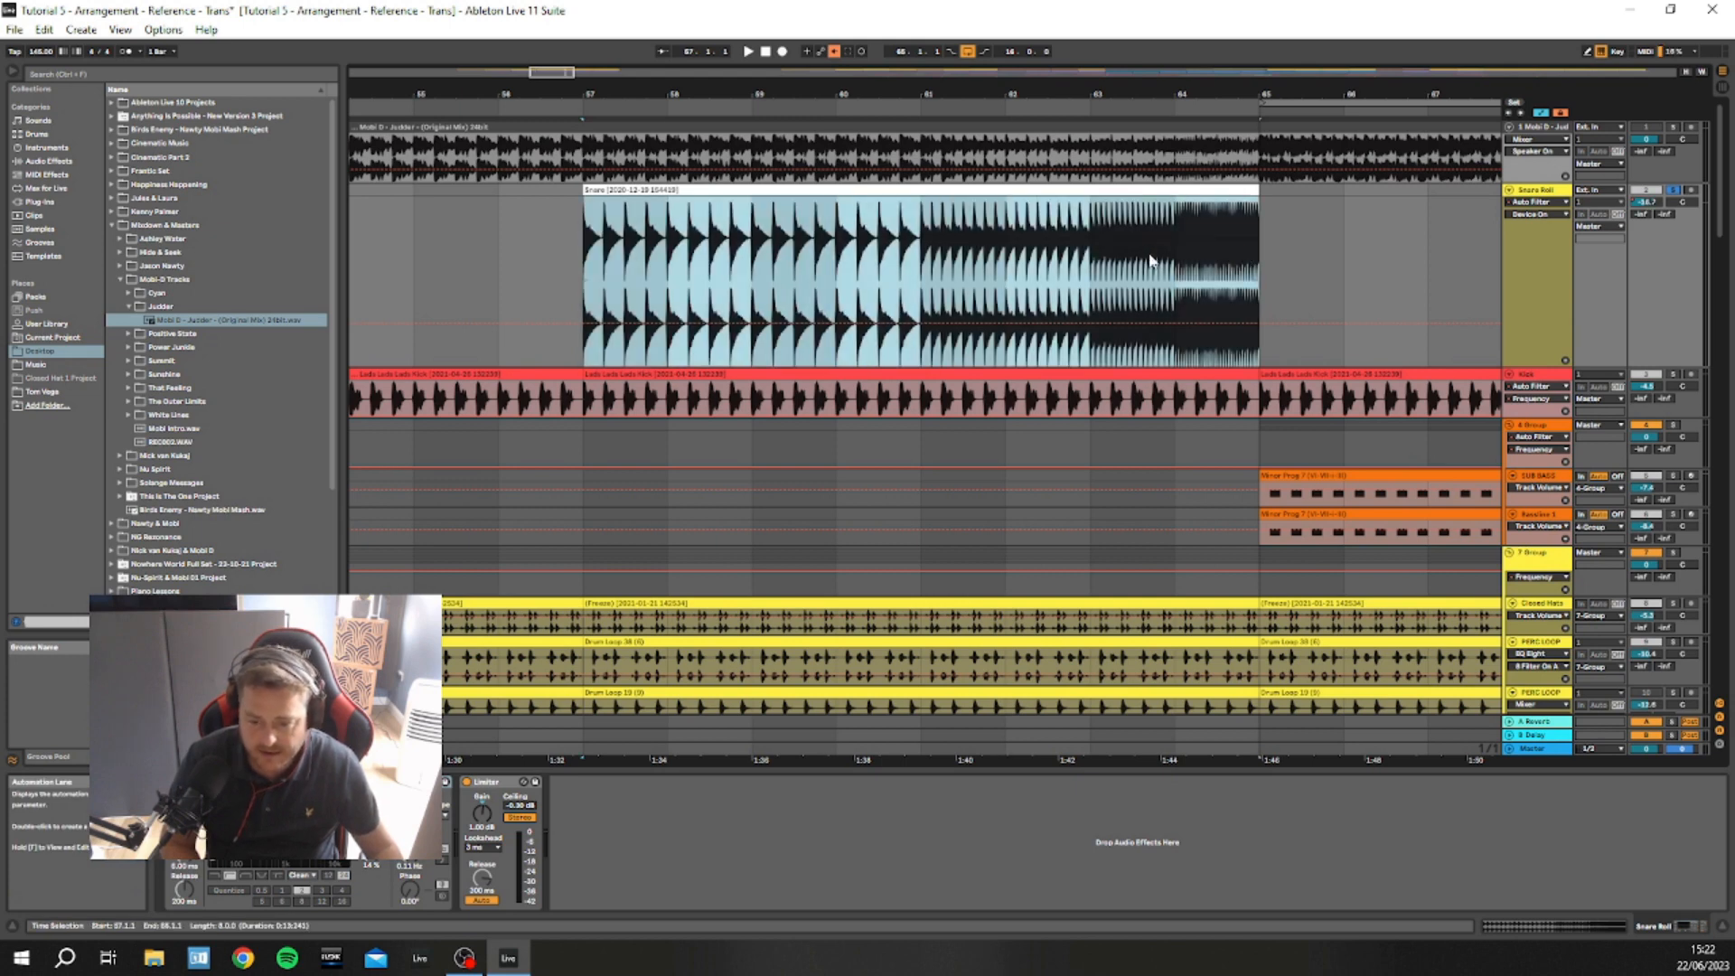
{"action": "right_click", "coordinate": [883, 259]}
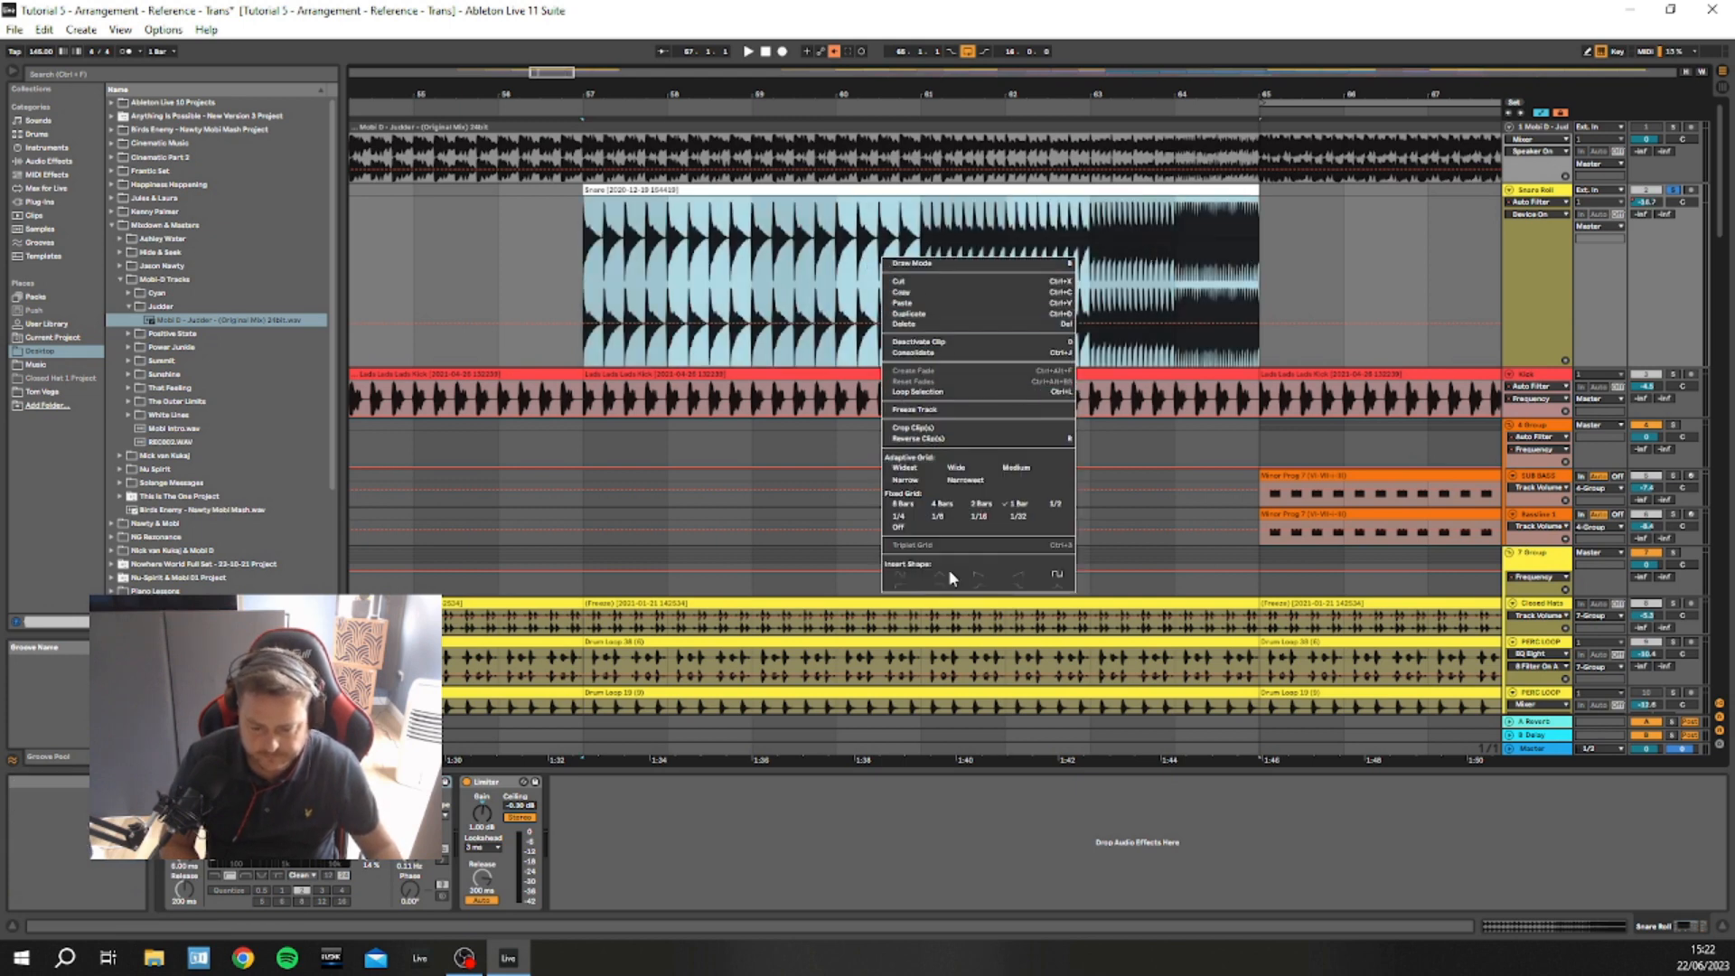
{"action": "left_click", "coordinate": [929, 392]}
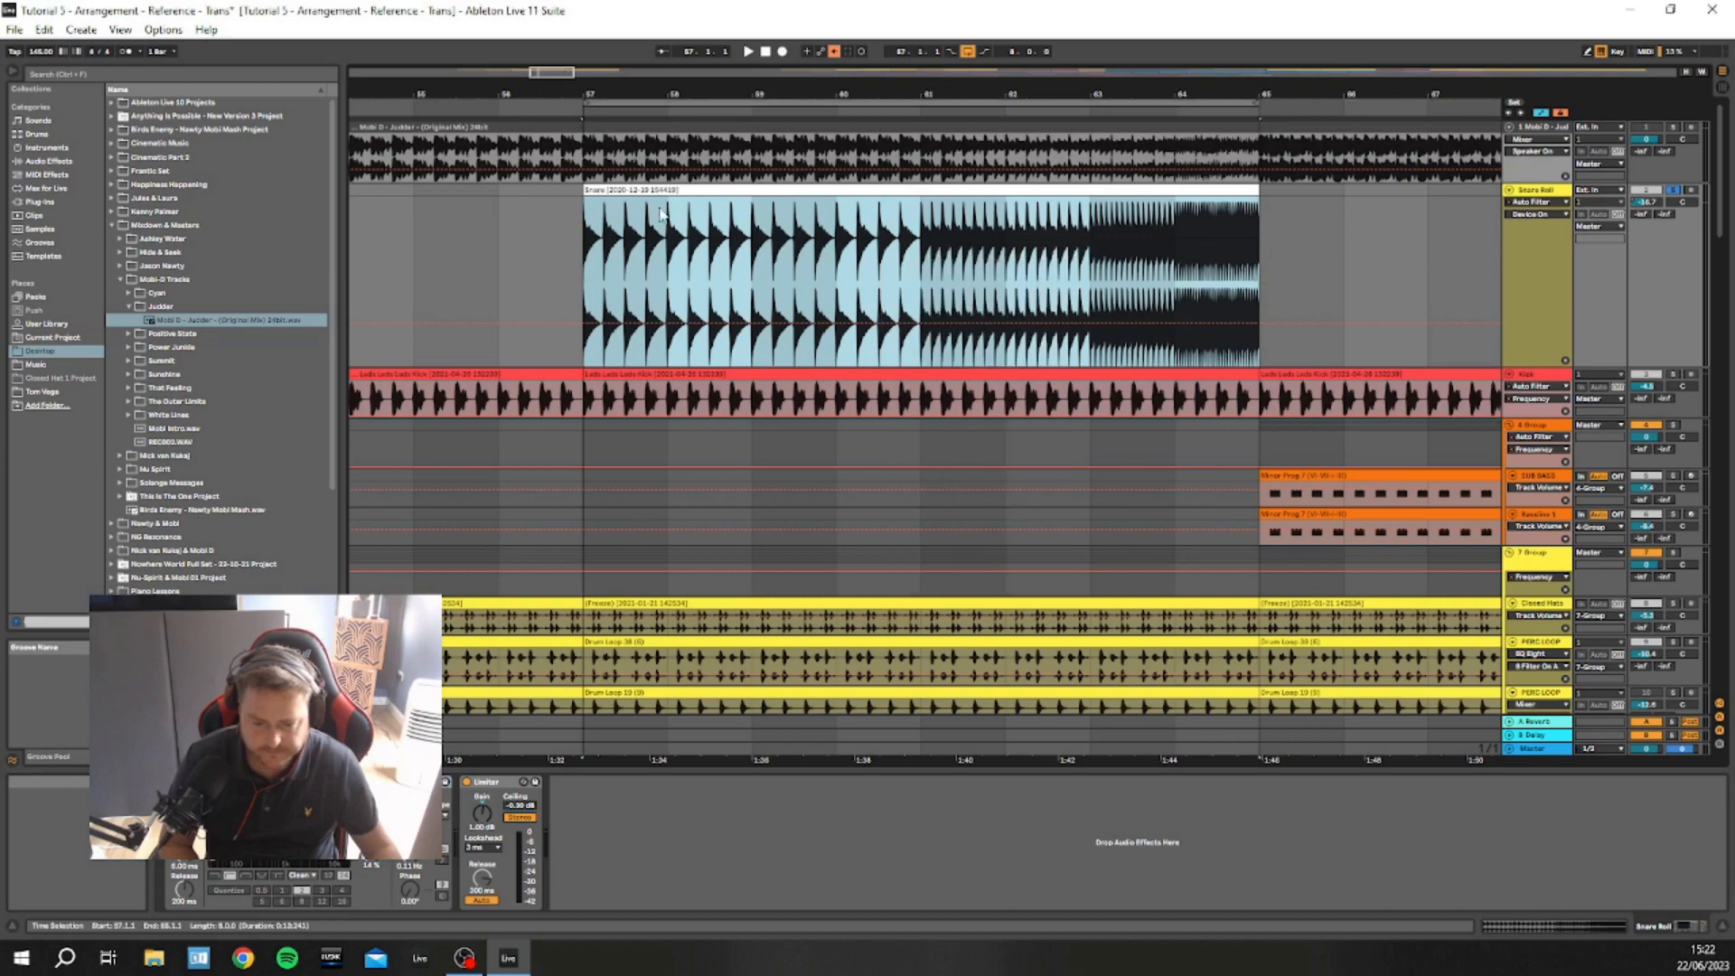
Play the soloed snare roll through the looped bars 57 to 65 and stop playback
{"action": "left_click", "coordinate": [562, 279]}
{"action": "key", "text": "space"}
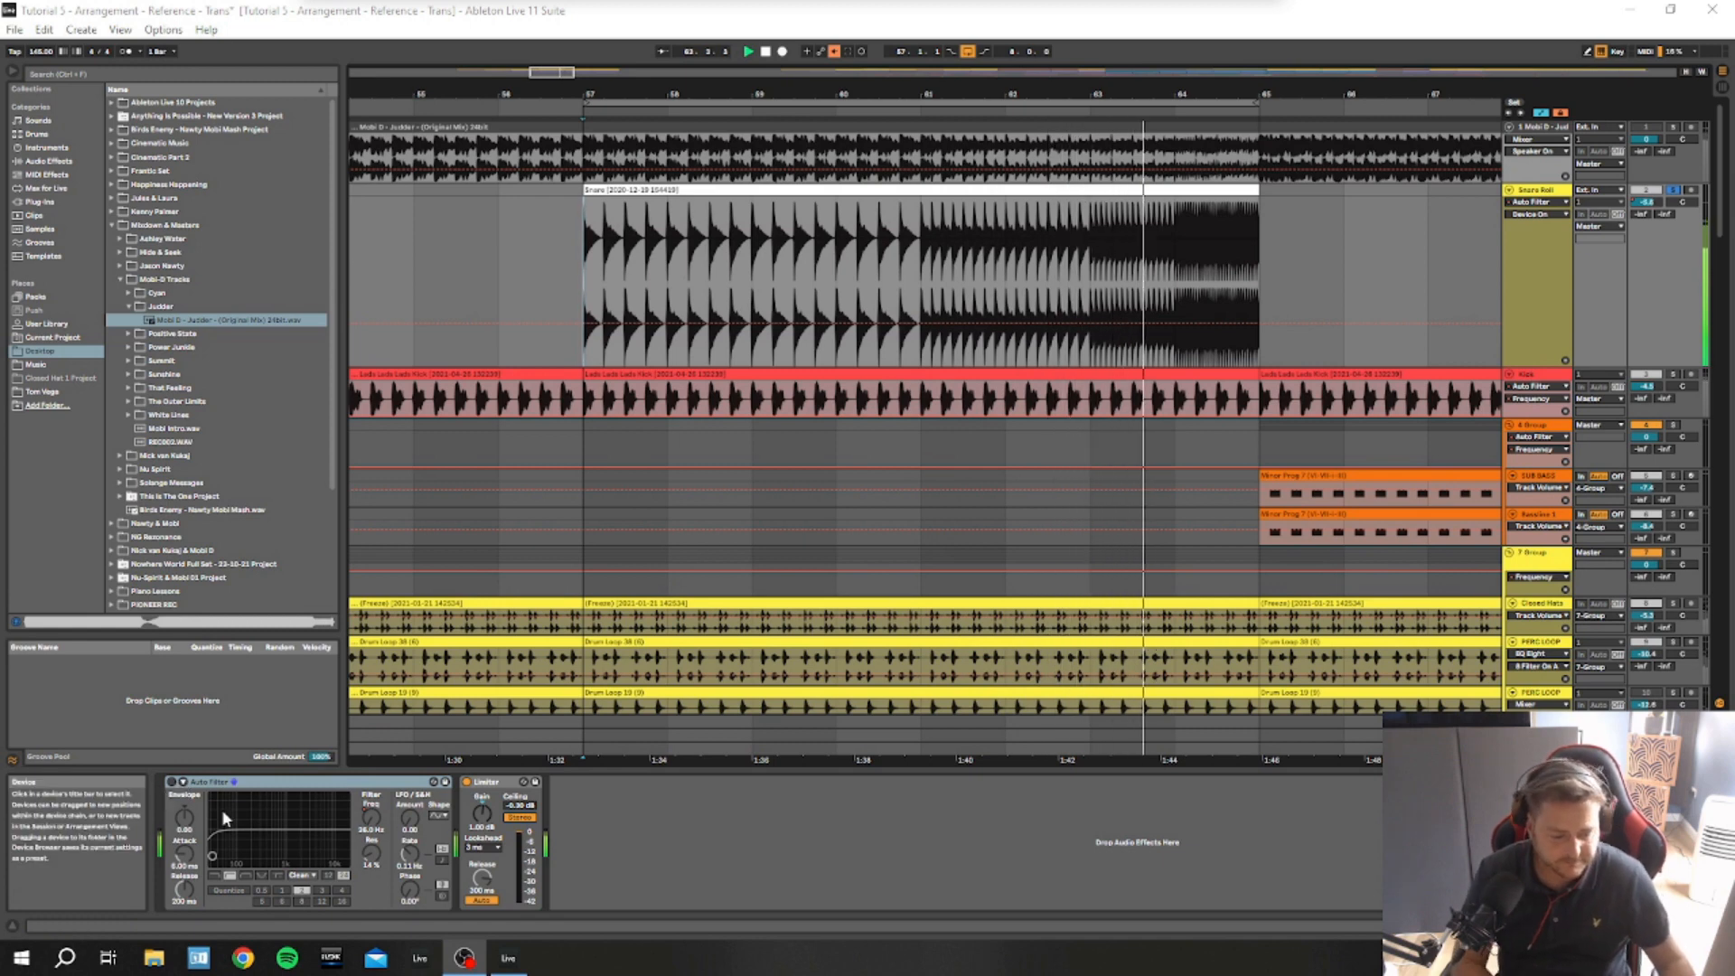
{"action": "key", "text": "space"}
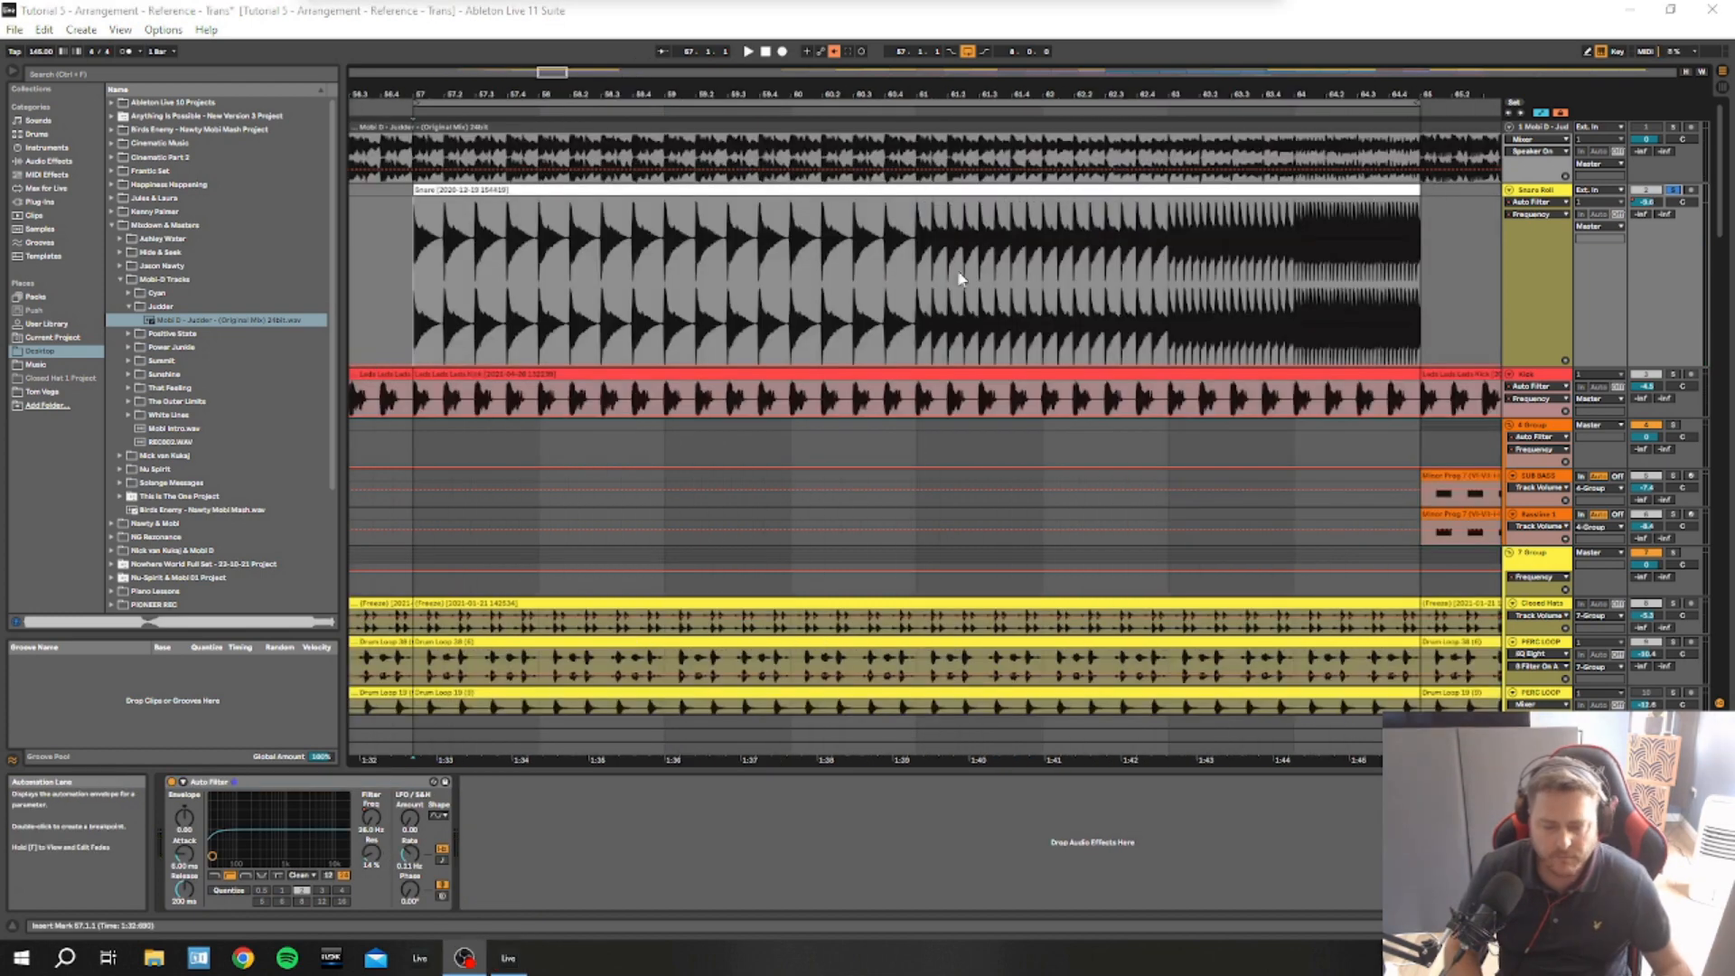
Find Auto Filter among the EQ & Filters audio effects, and select the Auto Filter device on the Snare Roll track
{"action": "scroll", "coordinate": [799, 287], "scroll_direction": "down", "scroll_amount": 5}
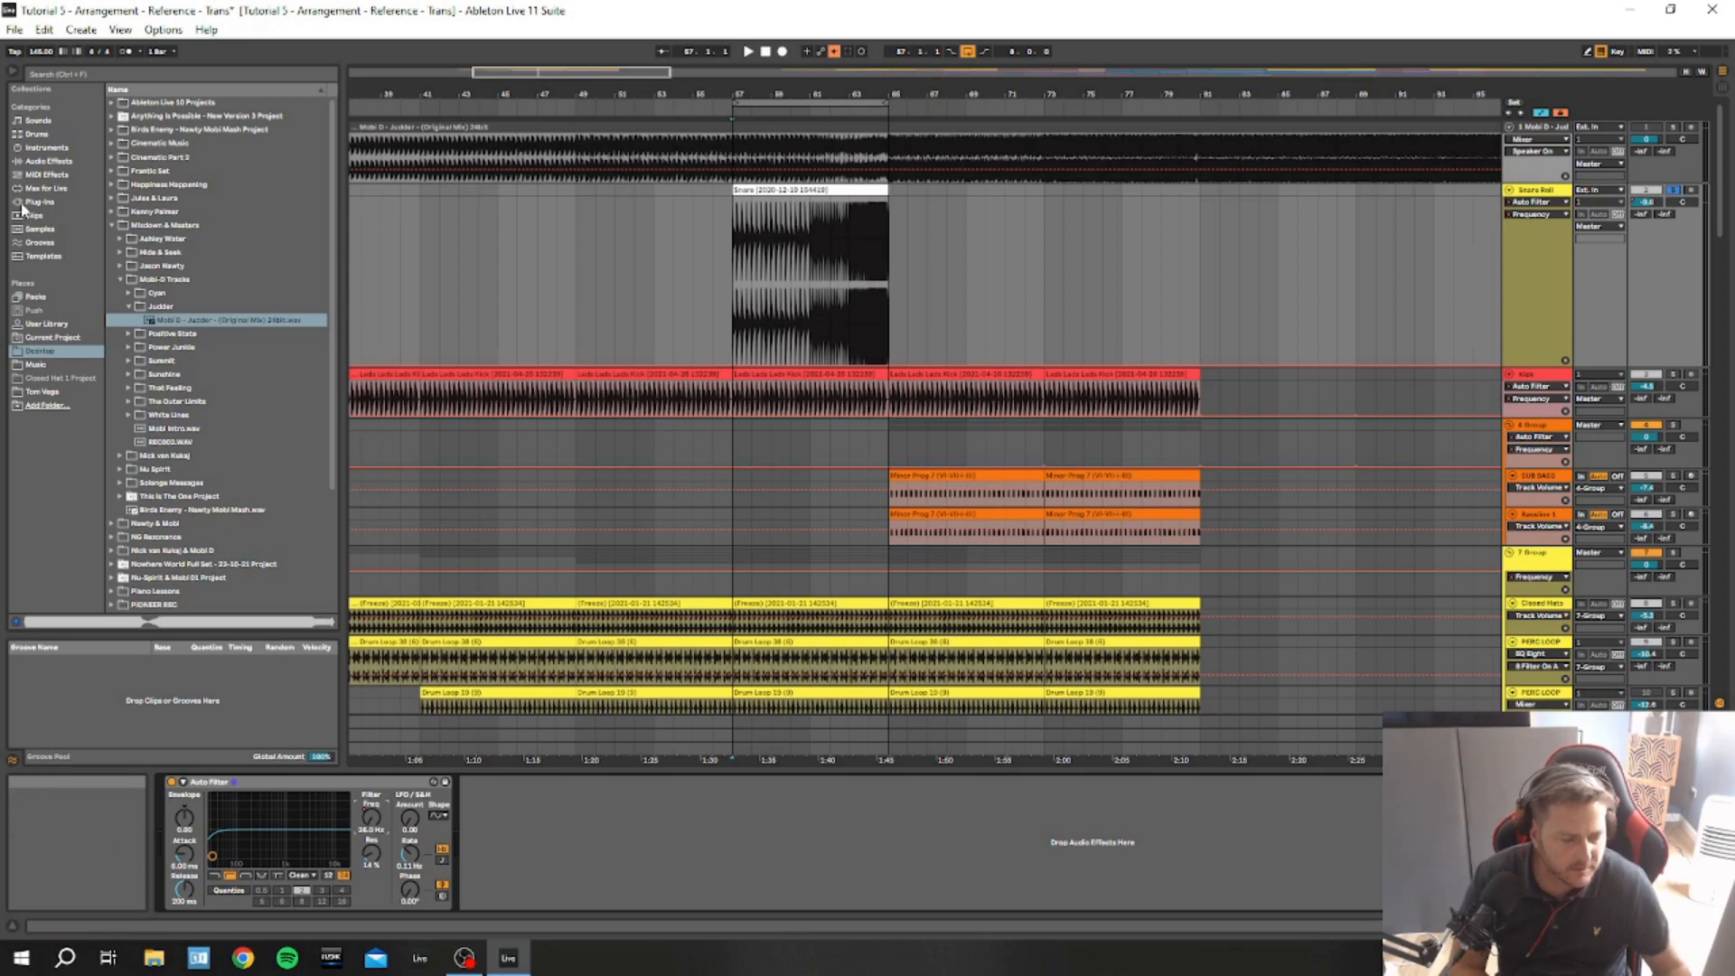
{"action": "left_click", "coordinate": [41, 147]}
{"action": "left_click", "coordinate": [36, 161]}
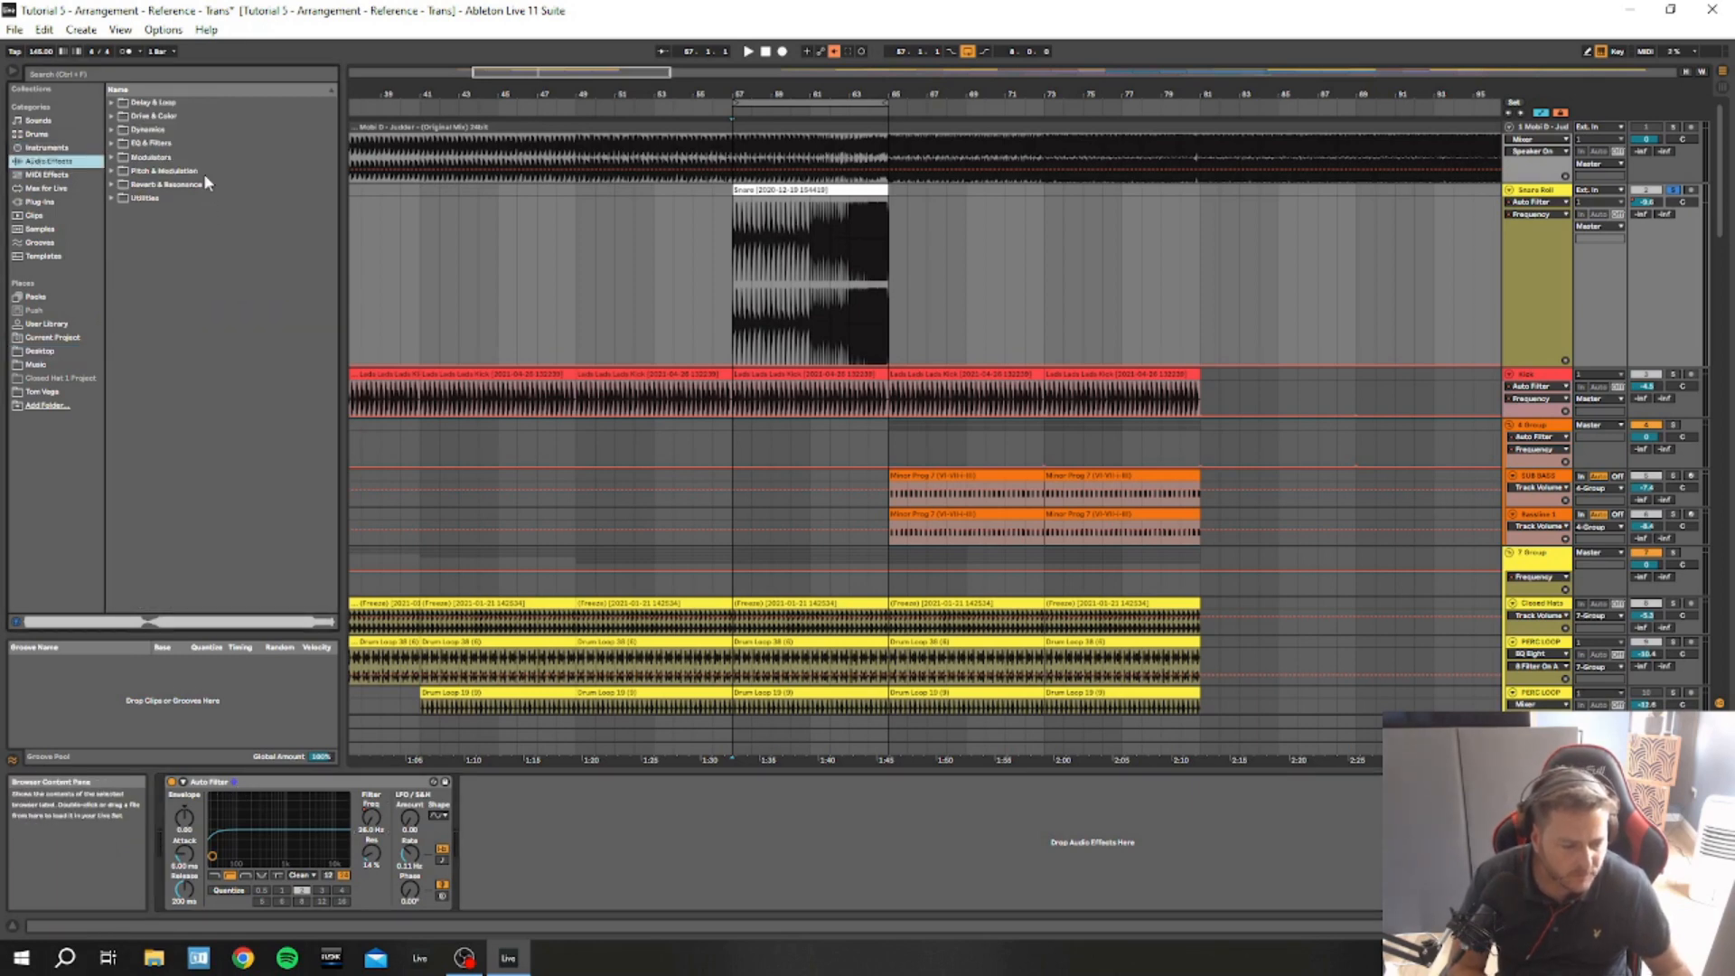
{"action": "left_click", "coordinate": [114, 143]}
{"action": "left_click", "coordinate": [149, 157]}
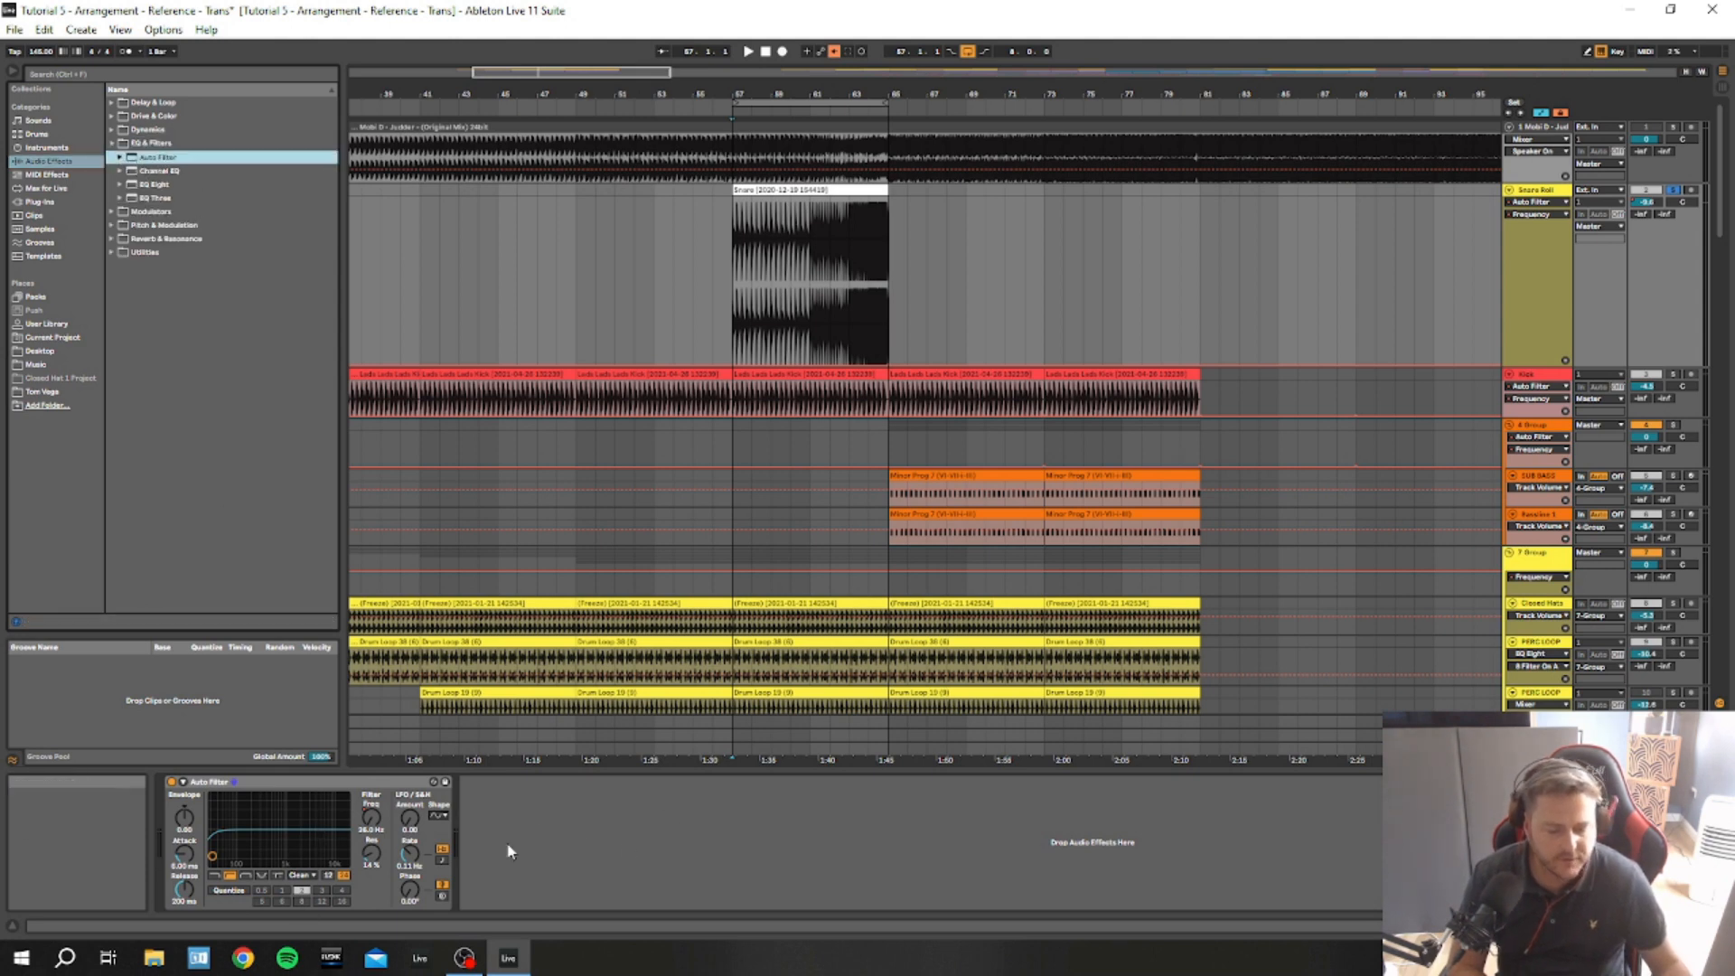
{"action": "left_click", "coordinate": [282, 784]}
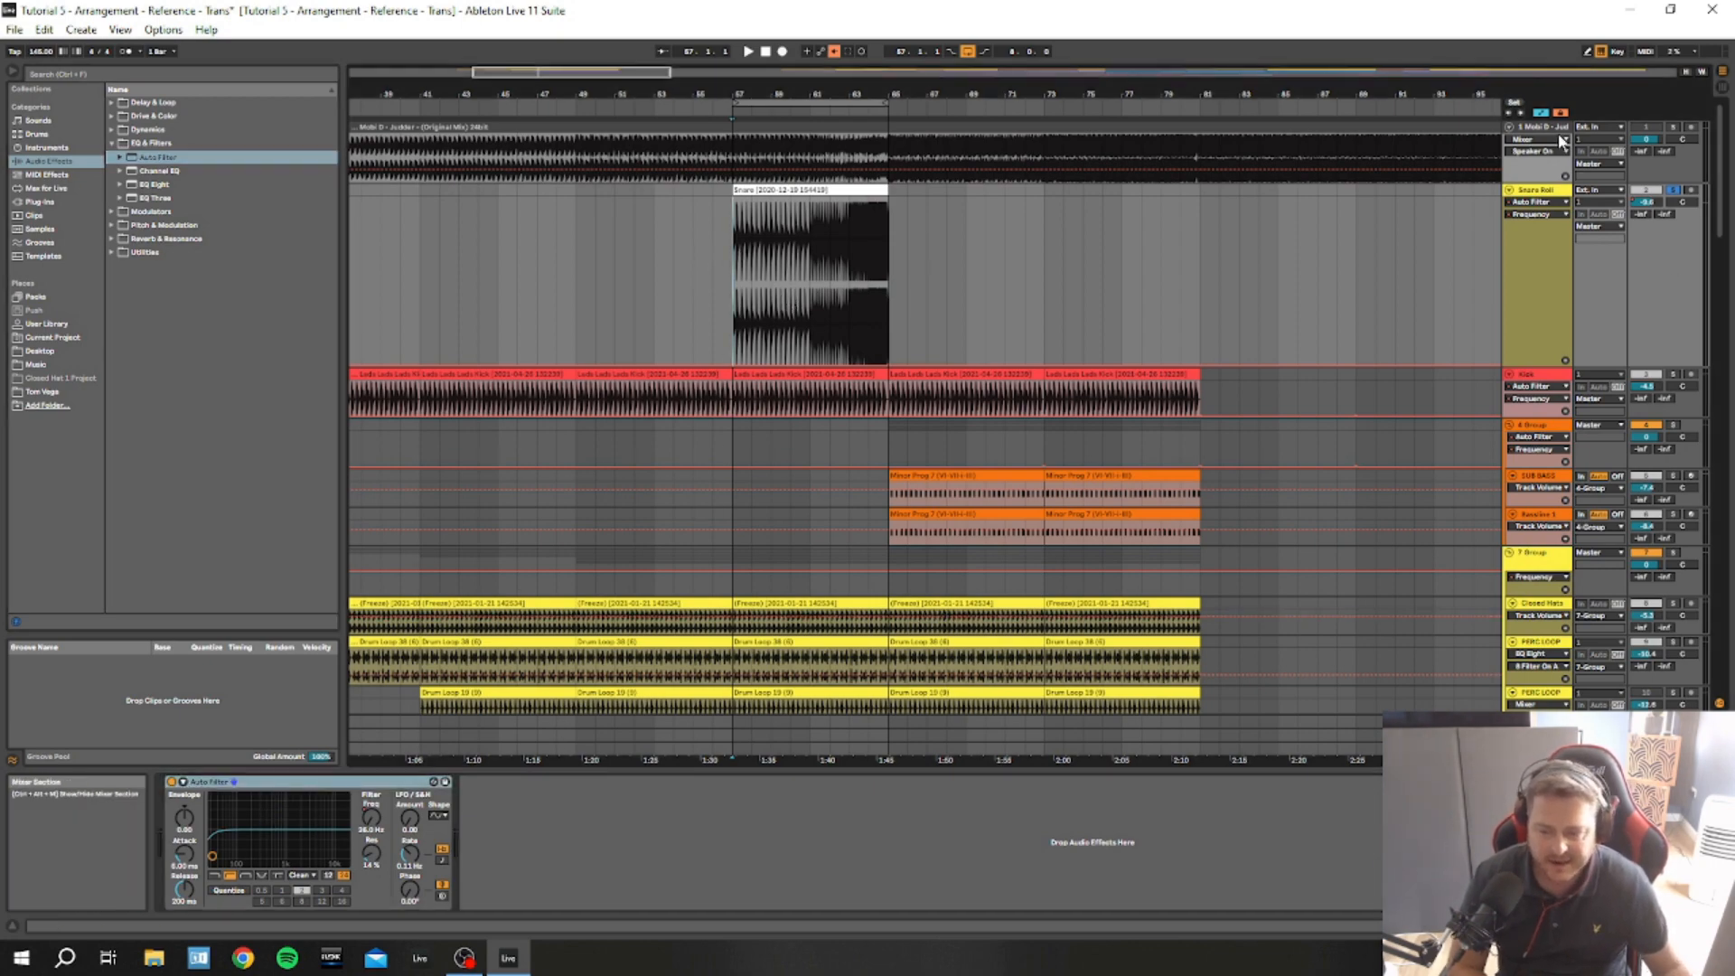
Hide the automation lanes and play the snare roll from bar 57 while trying out the Auto Filter's frequency control
{"action": "left_click", "coordinate": [1541, 114]}
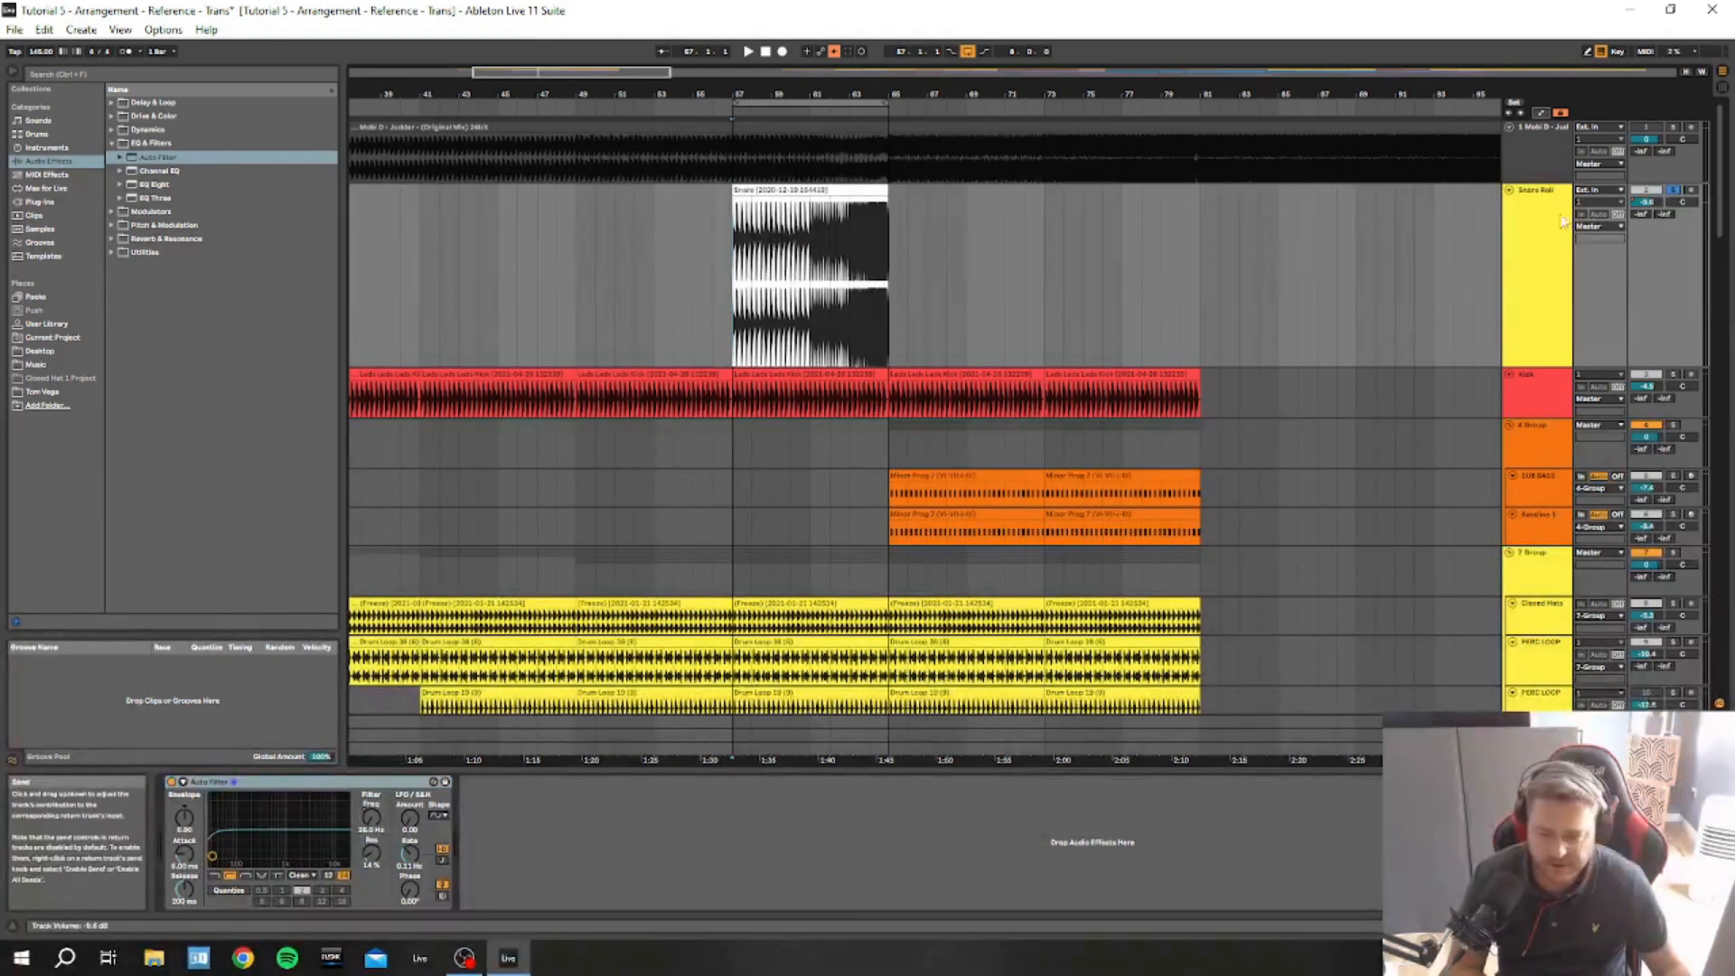
{"action": "key", "text": "space"}
{"action": "mouse_move", "coordinate": [376, 817]}
{"action": "left_mouse_down"}
{"action": "mouse_move", "coordinate": [376, 768]}
{"action": "mouse_move", "coordinate": [376, 807]}
{"action": "left_mouse_up"}
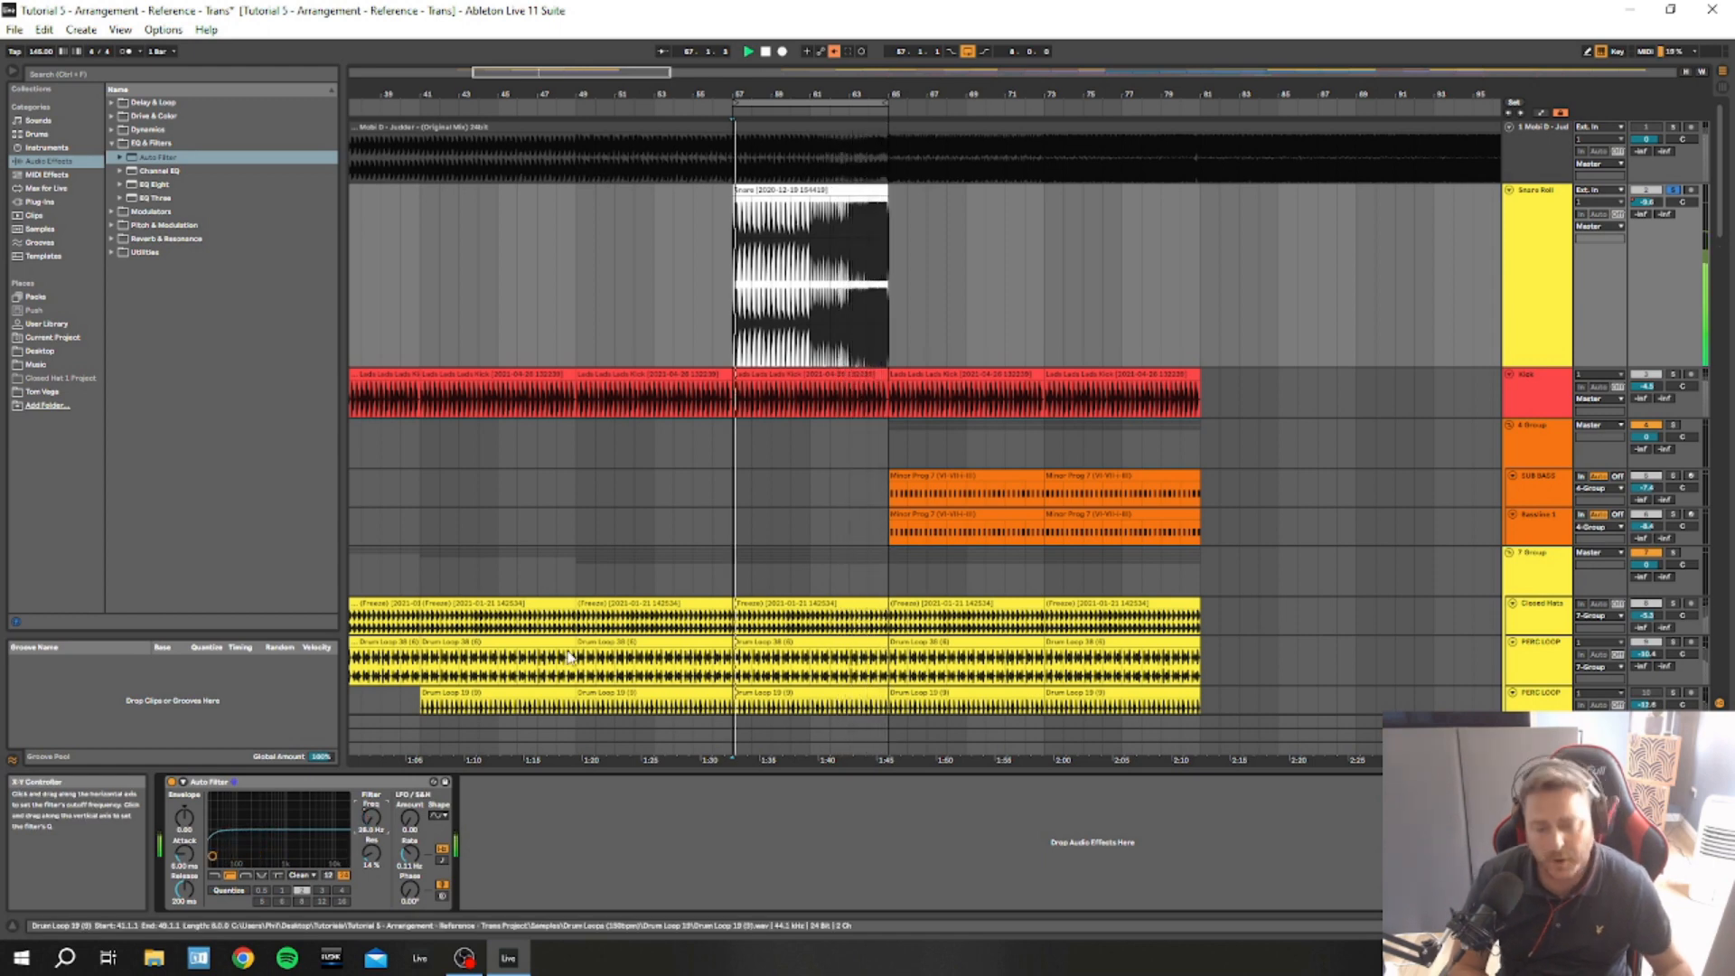
{"action": "key", "text": "space"}
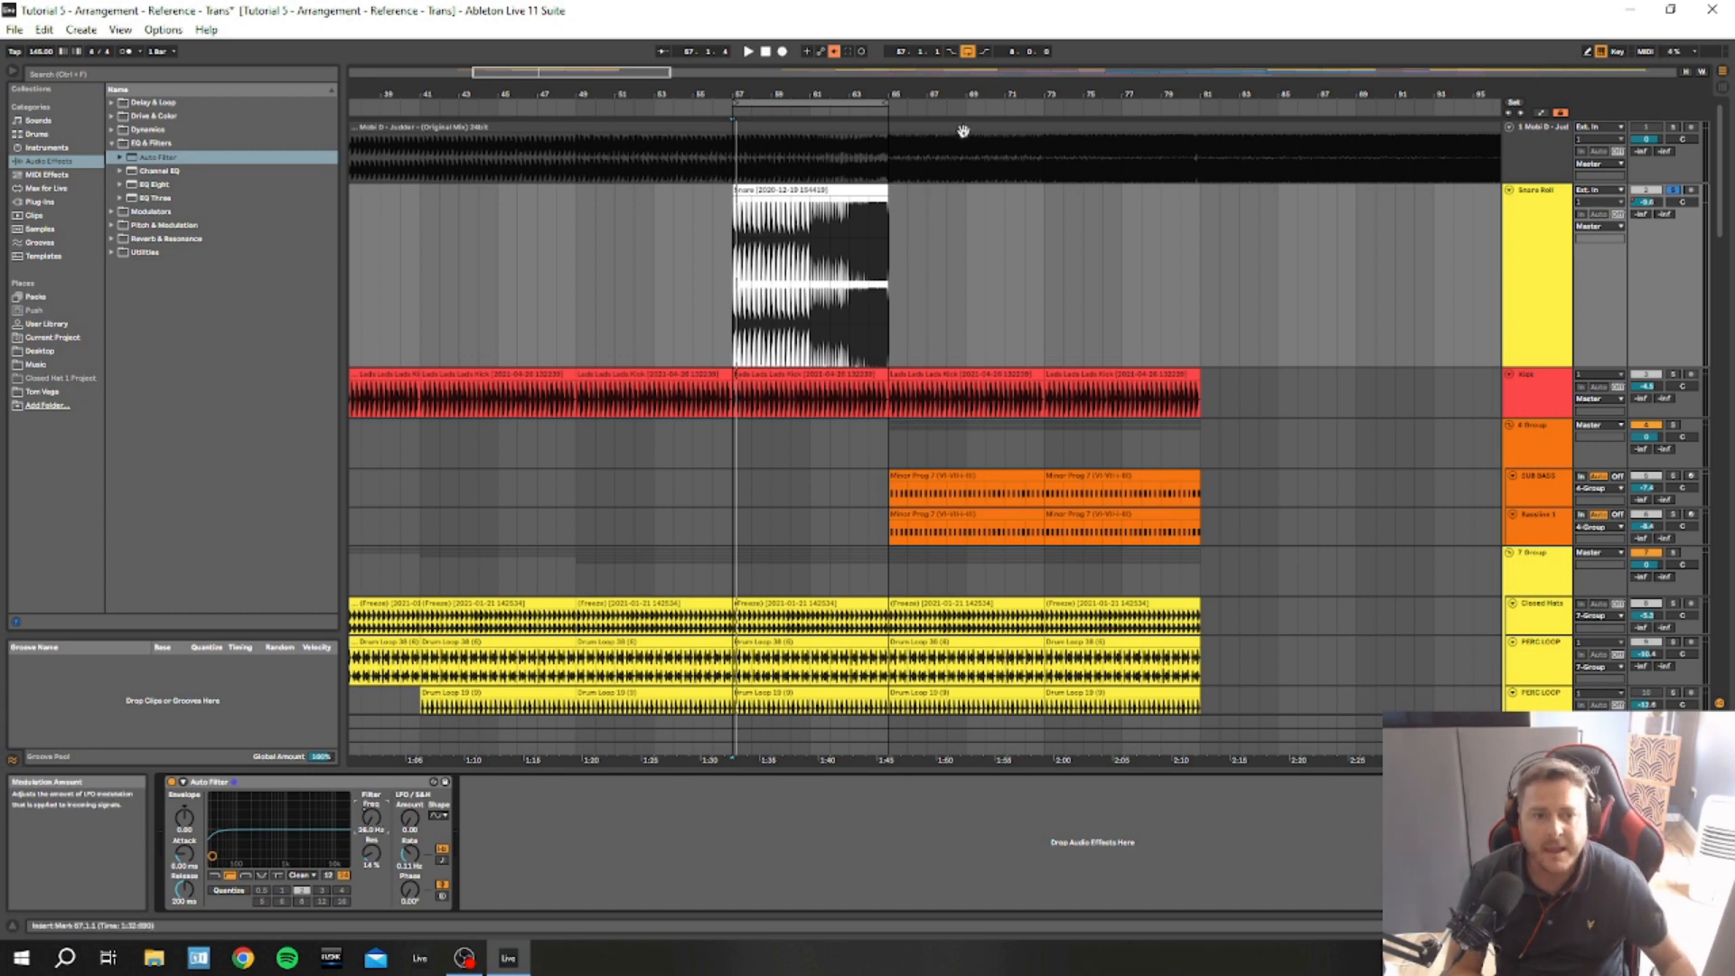
Show automation and raise the Snare Roll's Auto Filter frequency envelope before bar 57 and at bar 65, where it reaches about 368 Hz
{"action": "left_click", "coordinate": [1545, 294]}
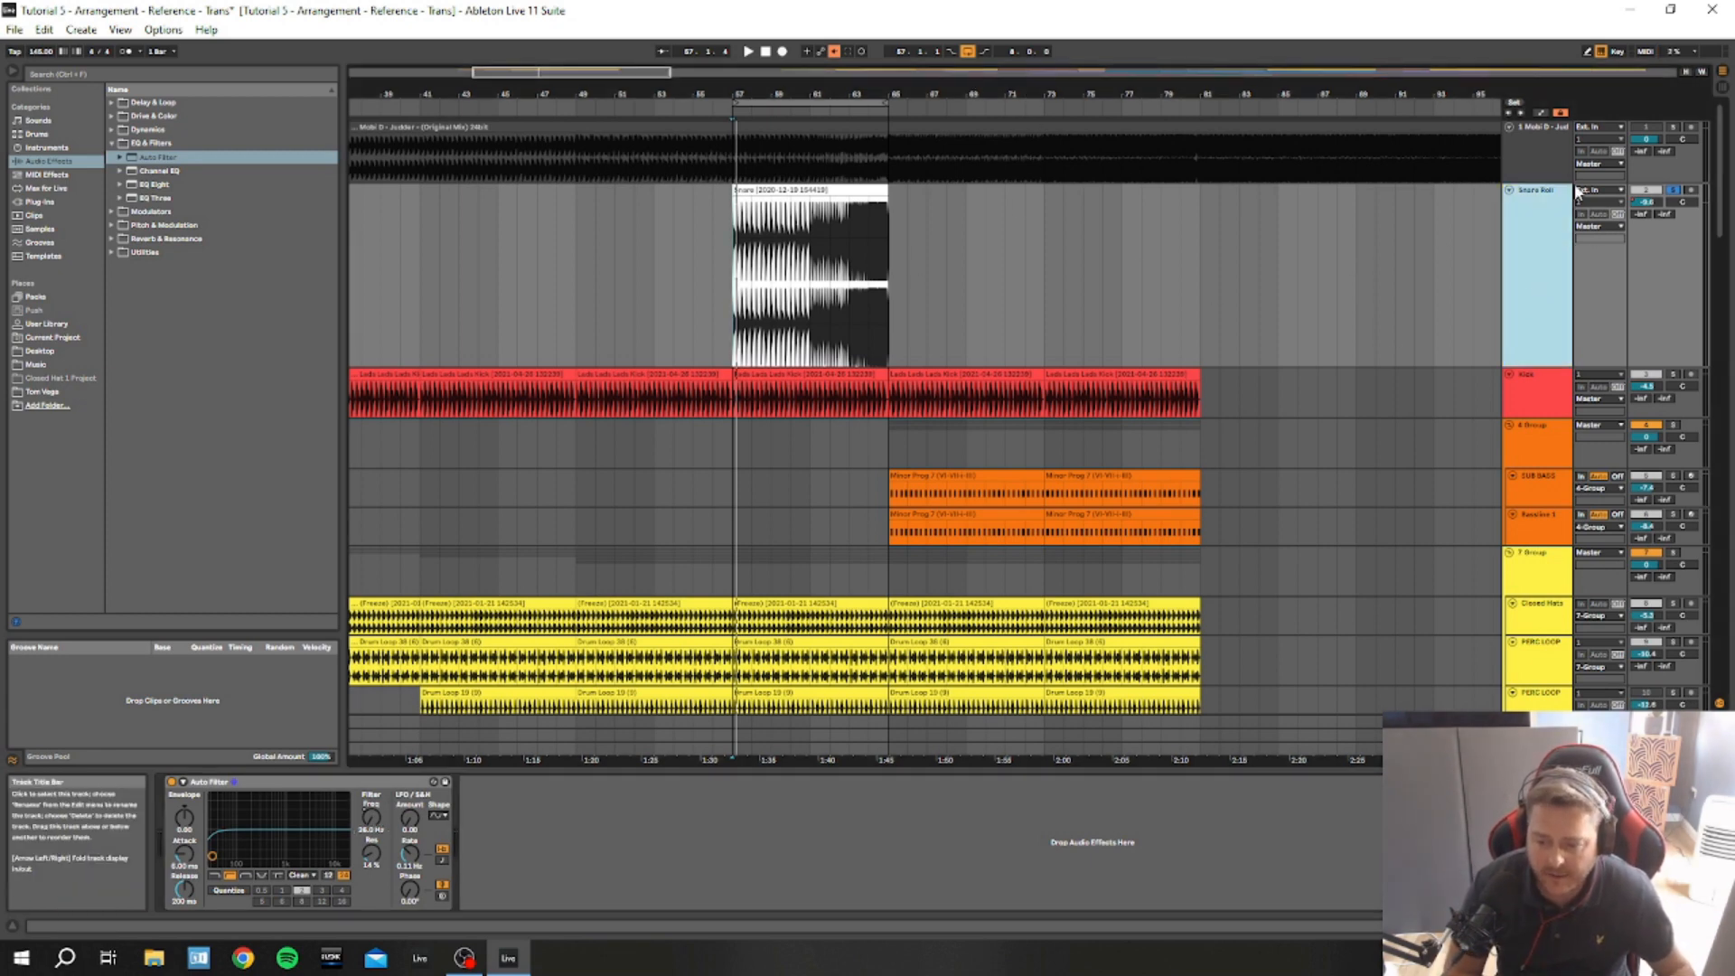
{"action": "left_click", "coordinate": [1541, 112]}
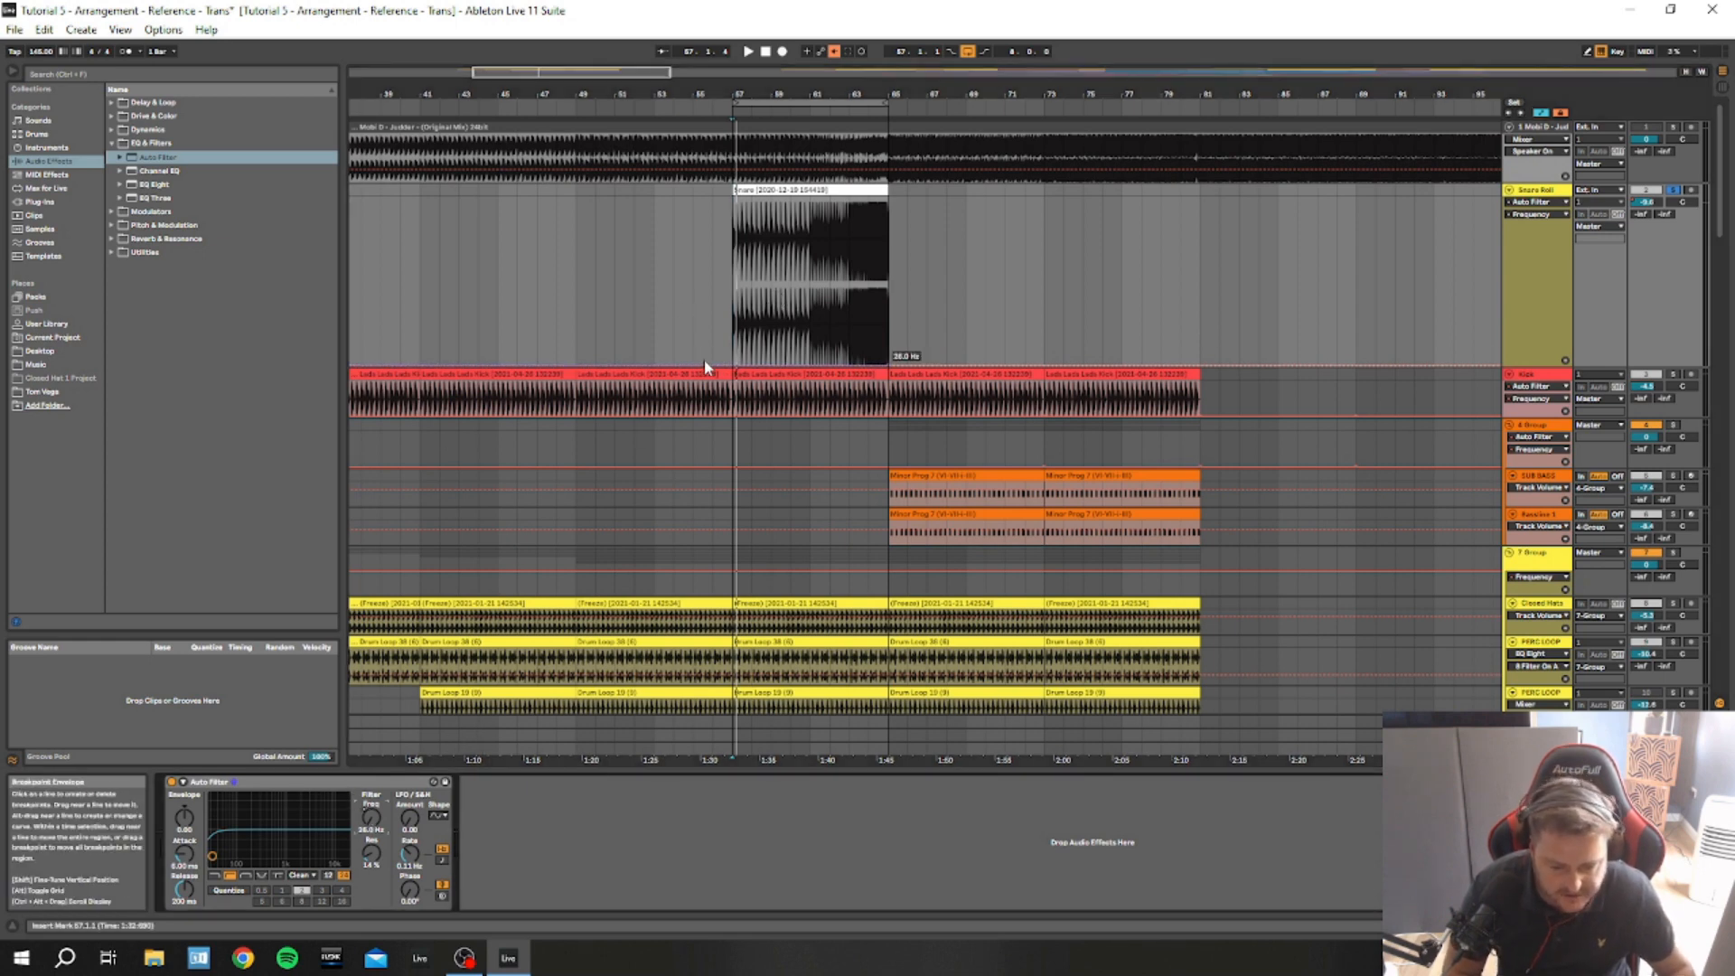
{"action": "left_click_drag", "start_coordinate": [703, 365], "coordinate": [705, 303]}
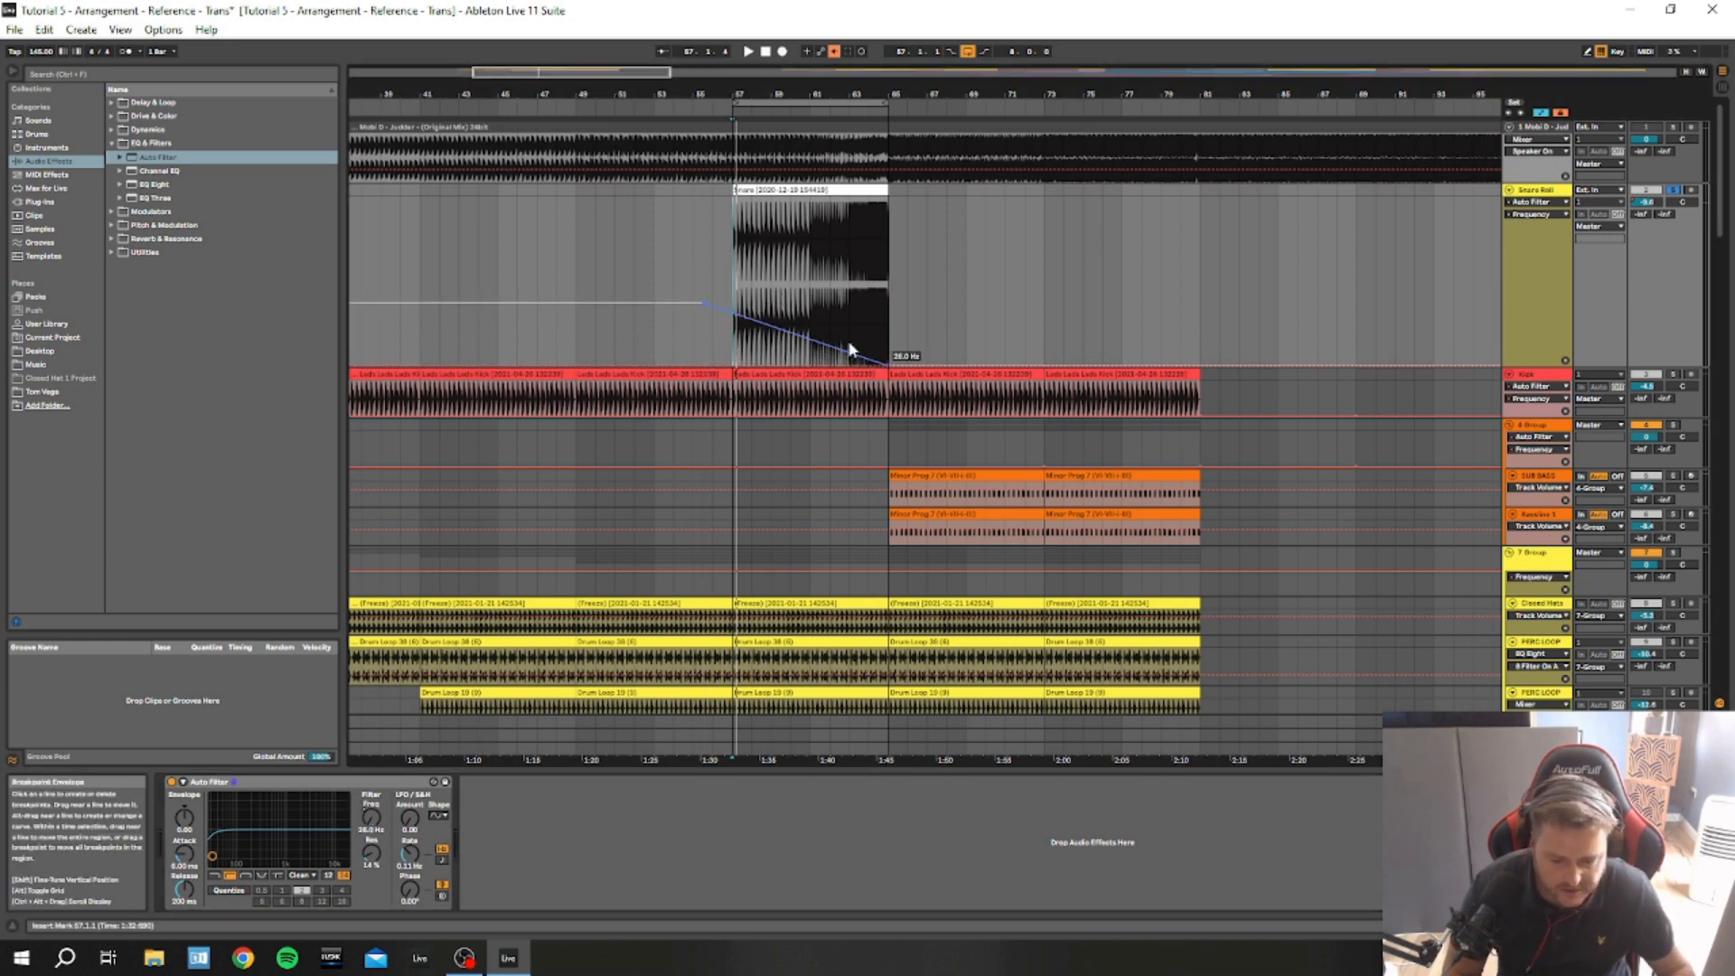
{"action": "left_click", "coordinate": [890, 366]}
{"action": "left_click_drag", "start_coordinate": [859, 314], "coordinate": [888, 299]}
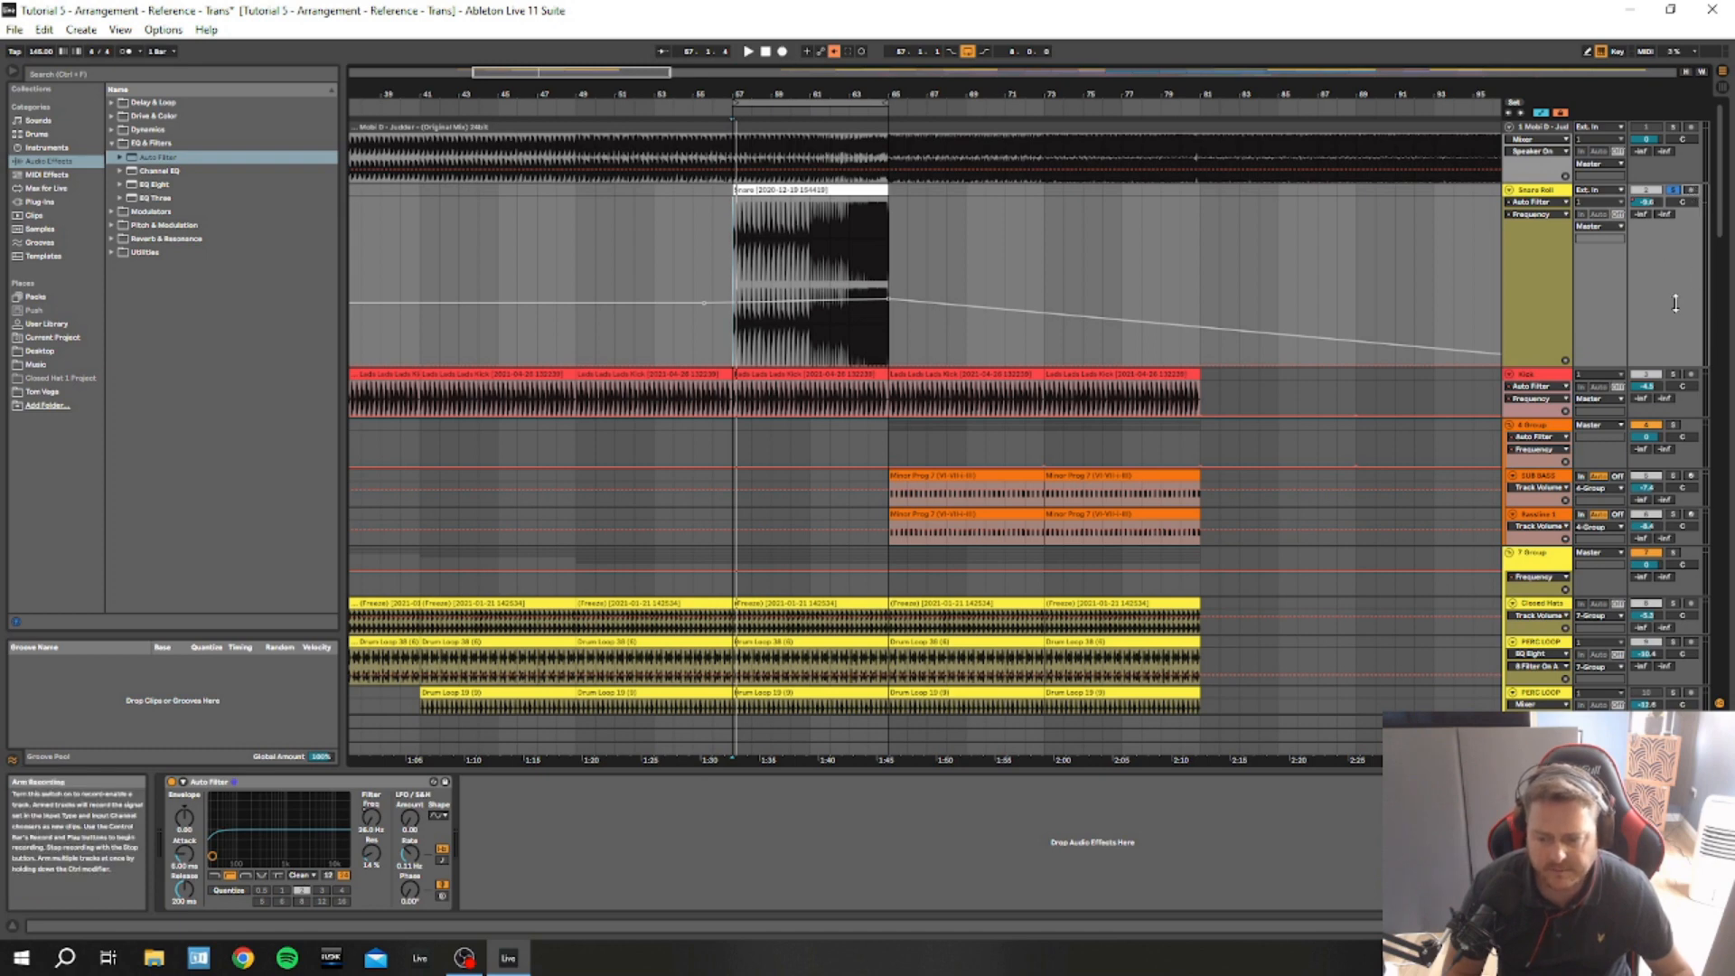
Select the Snare Roll track and briefly play the roll from bar 57 with its filter frequency automation active
{"action": "left_click", "coordinate": [1693, 385]}
{"action": "left_click", "coordinate": [1646, 271]}
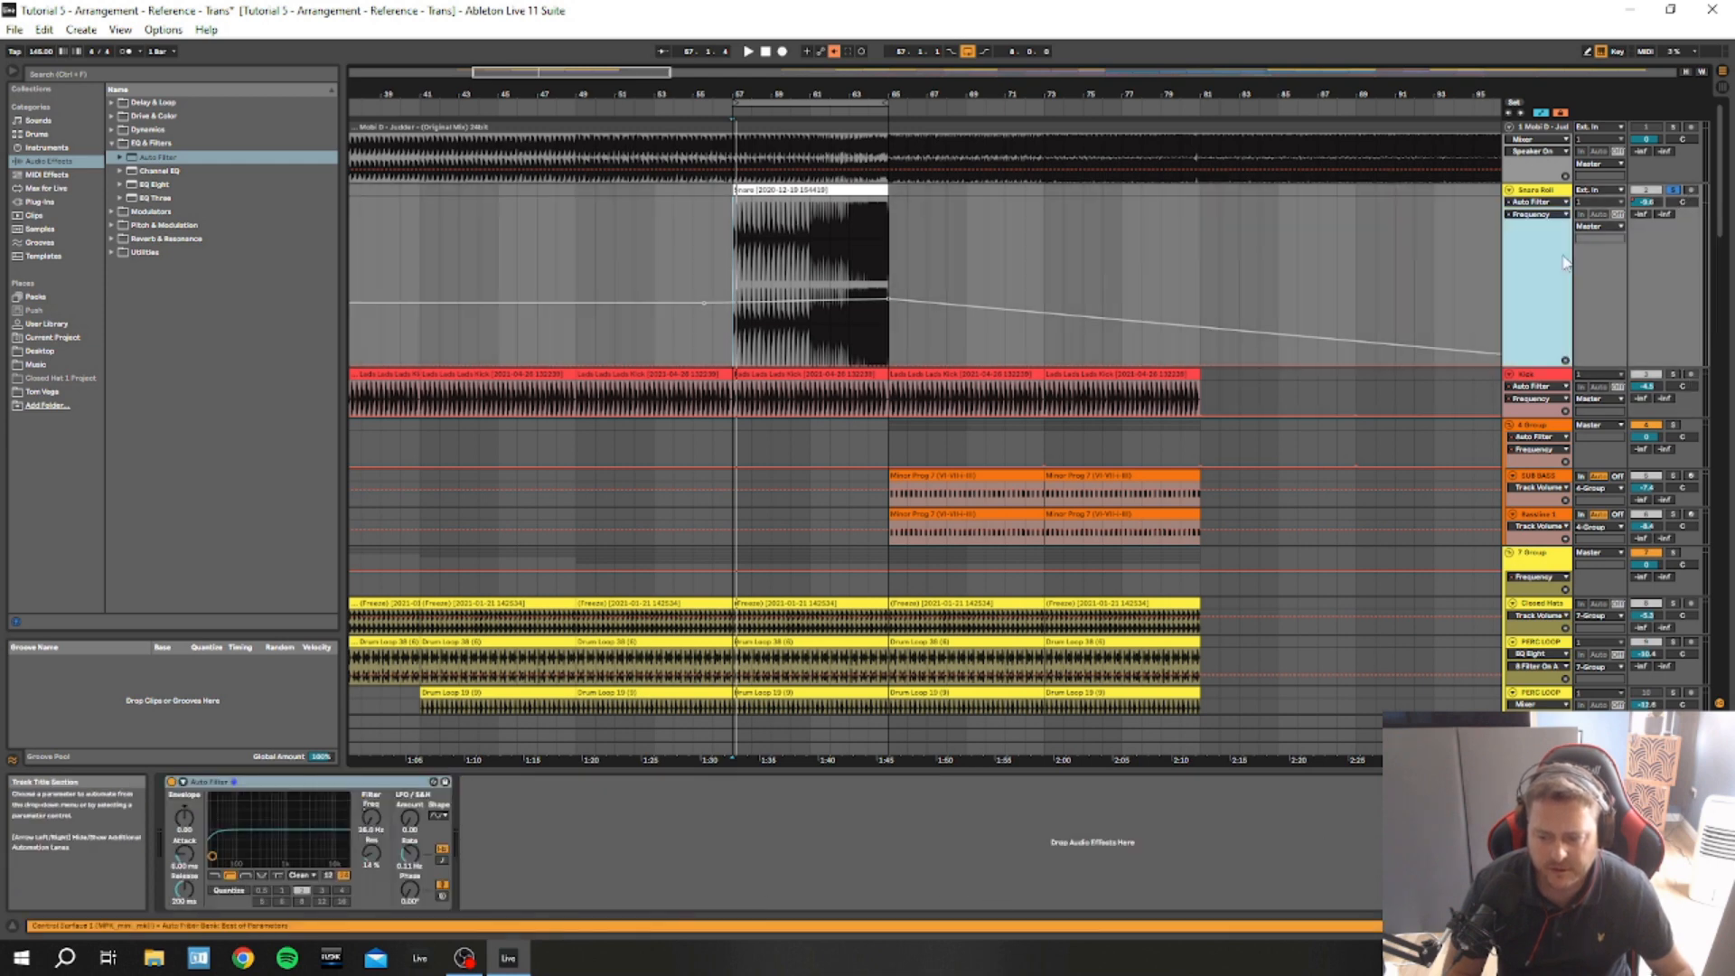
{"action": "left_click", "coordinate": [783, 52]}
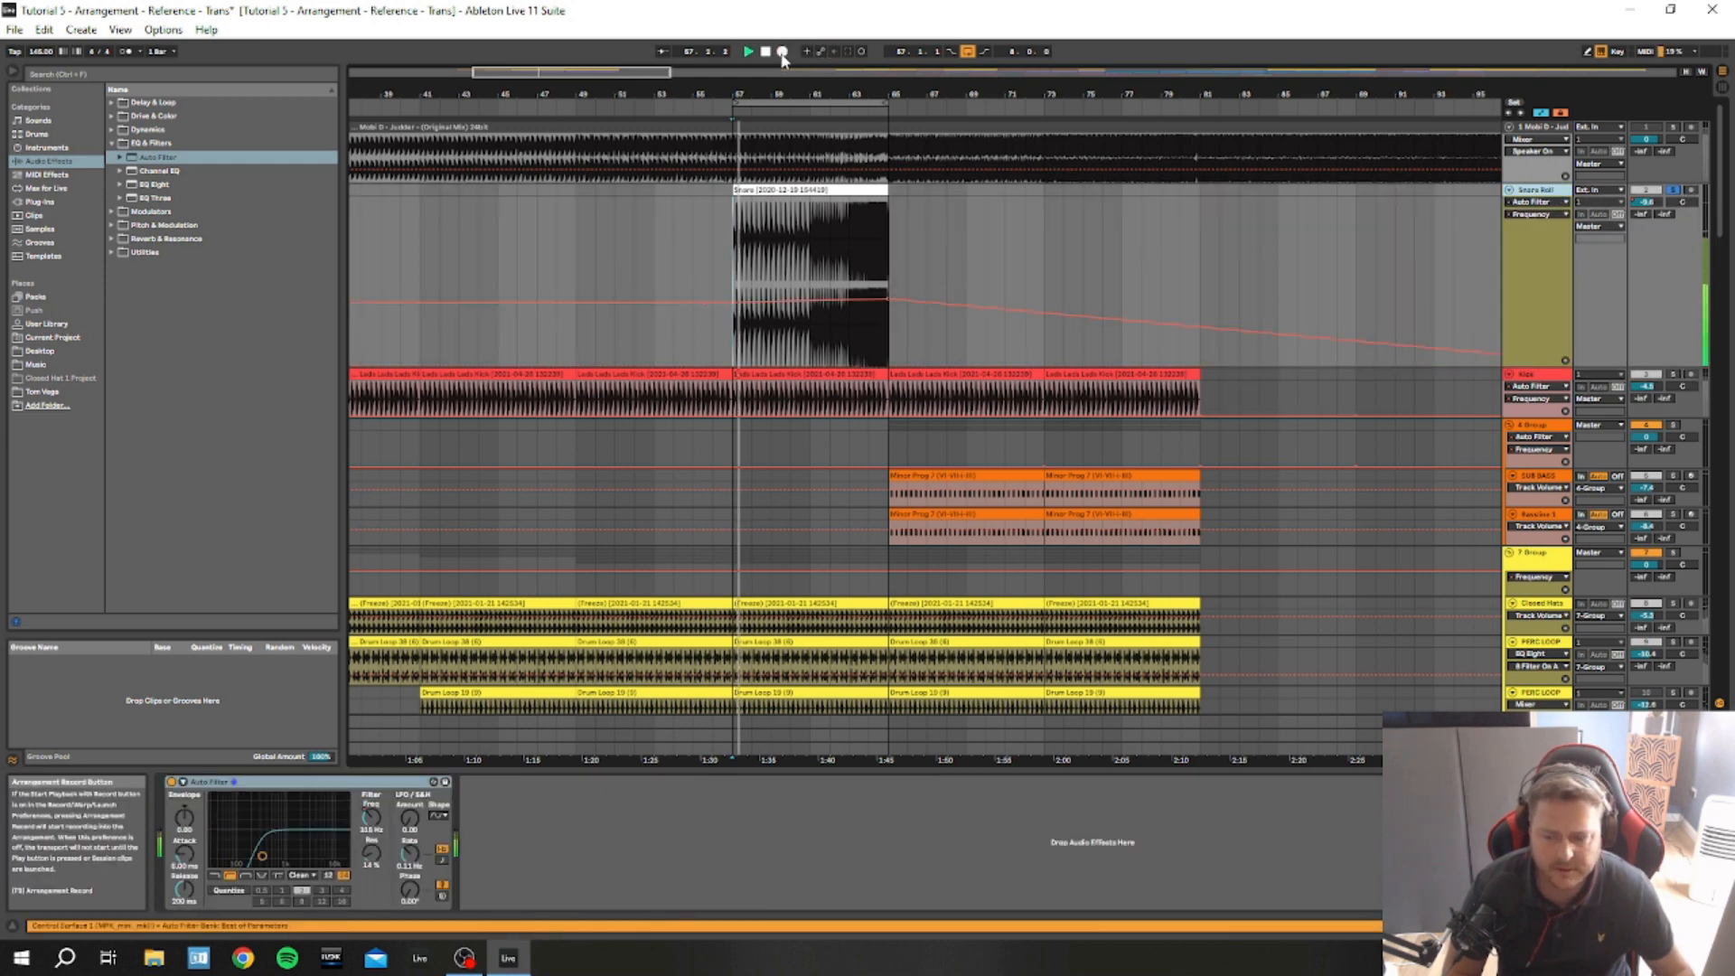
{"action": "key", "text": "space"}
{"action": "key", "text": "b"}
{"action": "key", "text": "b"}
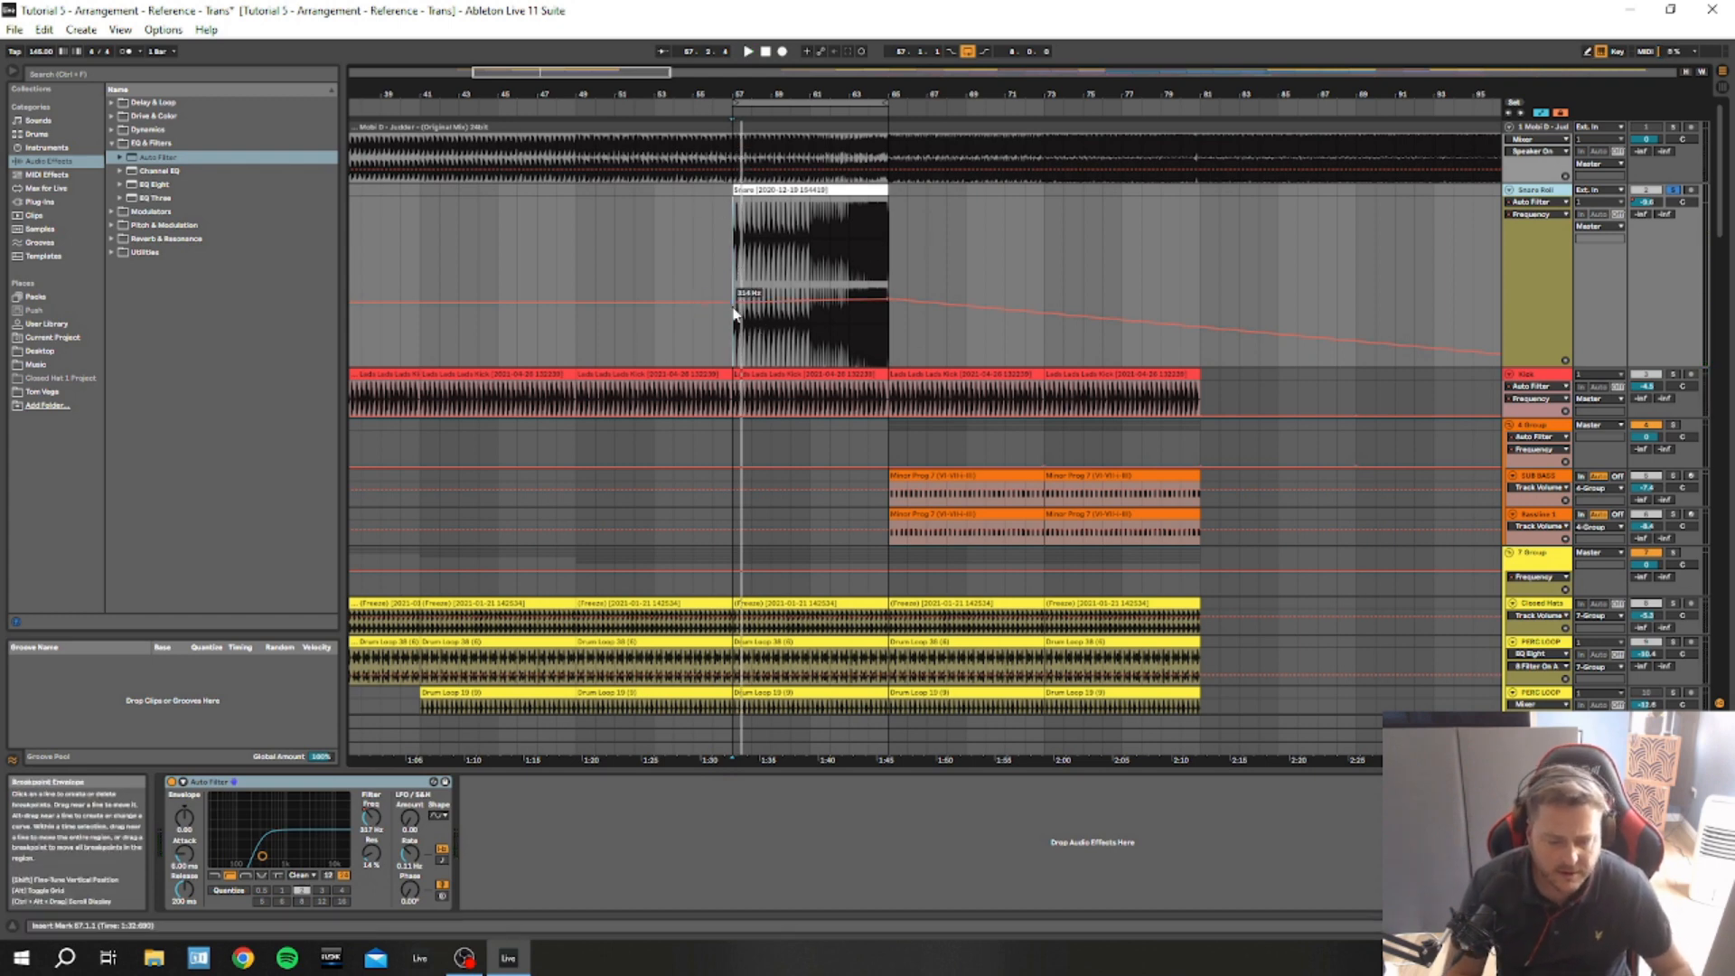
Lower the filter frequency breakpoint at bar 57 so the cutoff rises towards bar 65, and play the start of the roll
{"action": "left_click_drag", "start_coordinate": [734, 302], "coordinate": [737, 352]}
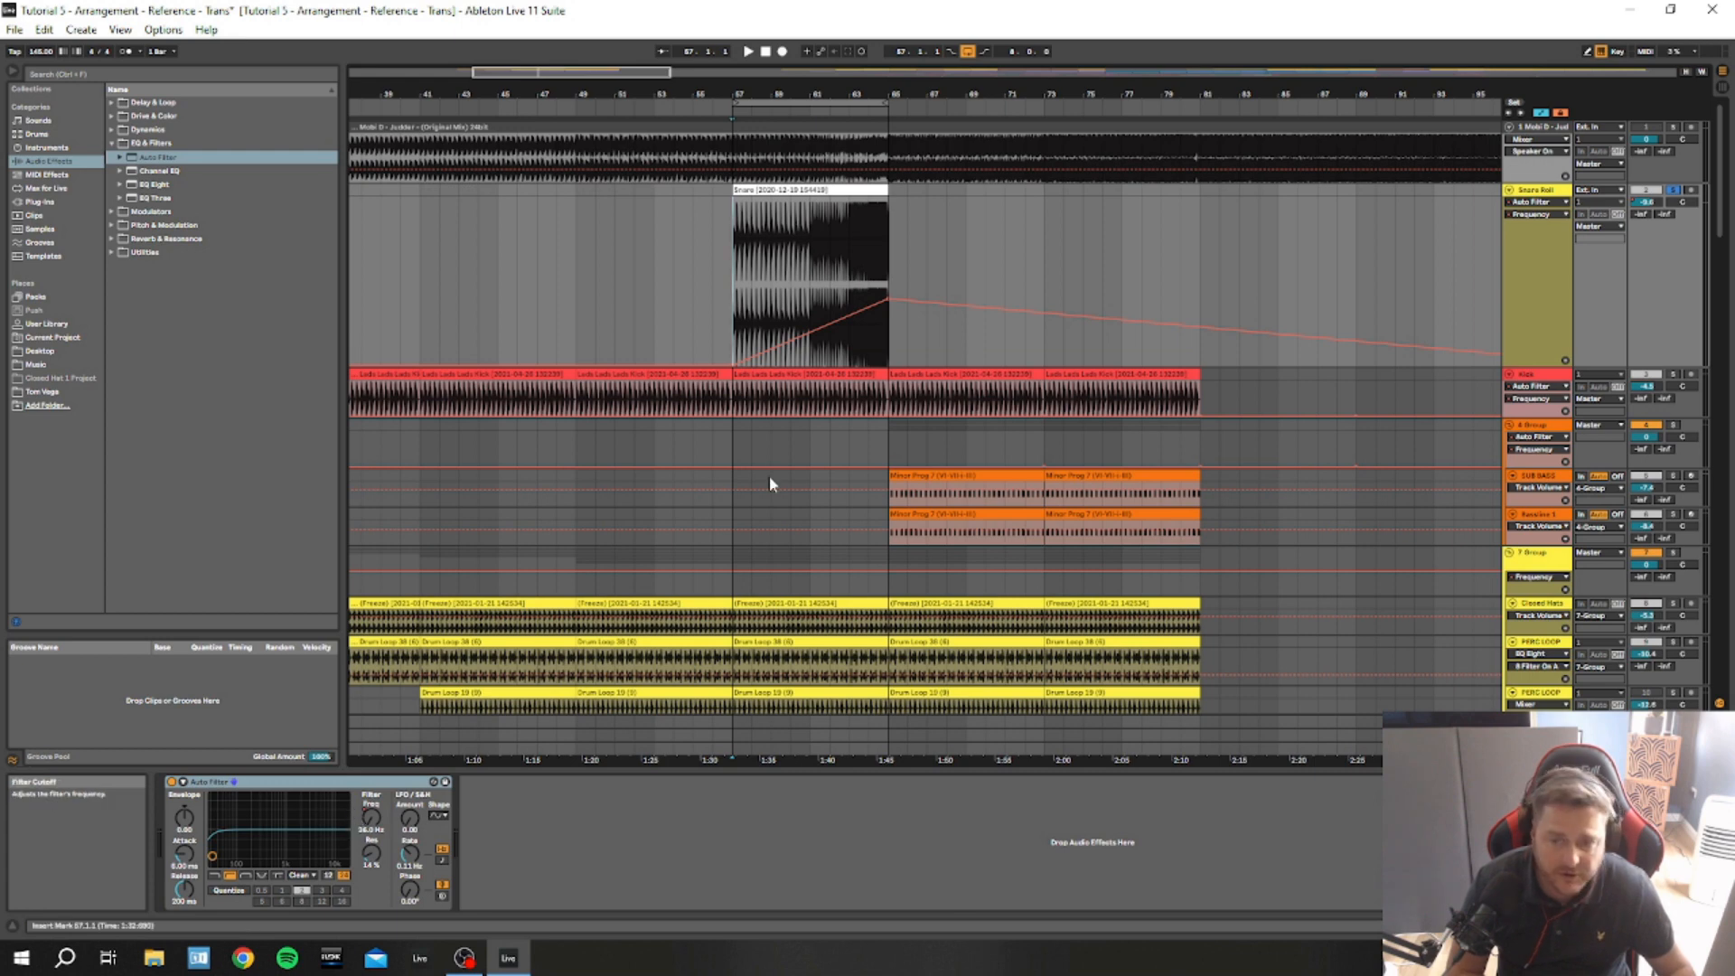
{"action": "key", "text": "space"}
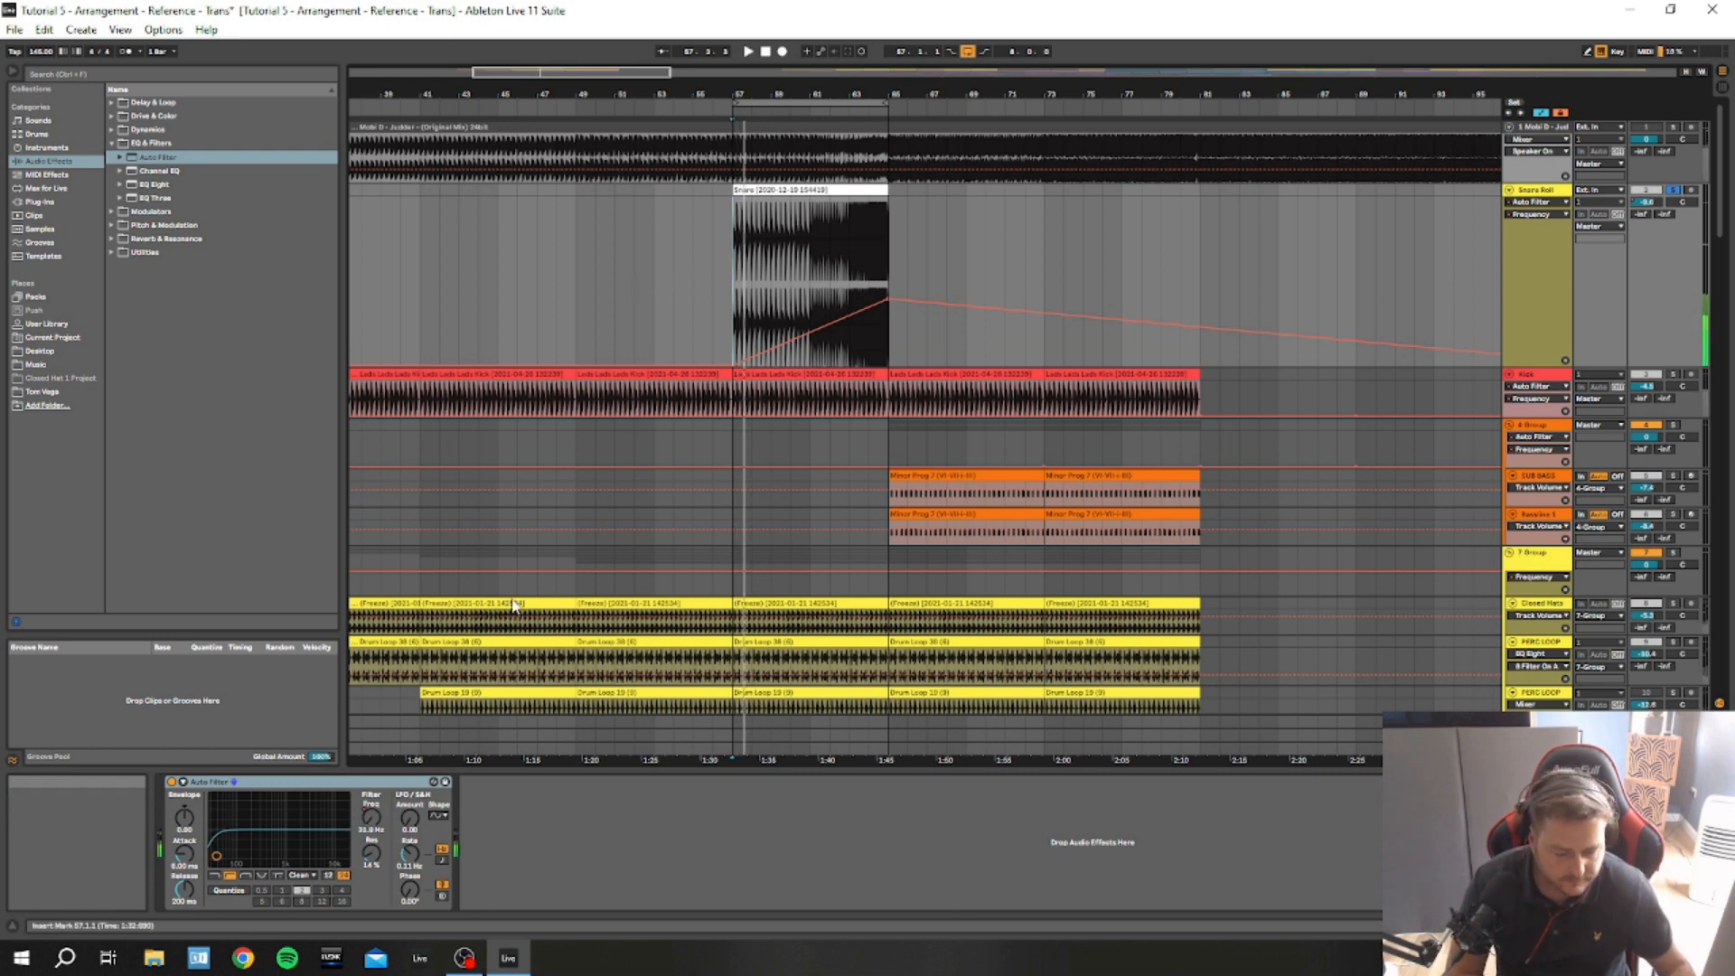
Raise the filter frequency breakpoint at bar 57 to about 1.2 kHz, lower the bar 65 one to the bottom, and play the sweep
{"action": "left_click_drag", "start_coordinate": [733, 363], "coordinate": [734, 271]}
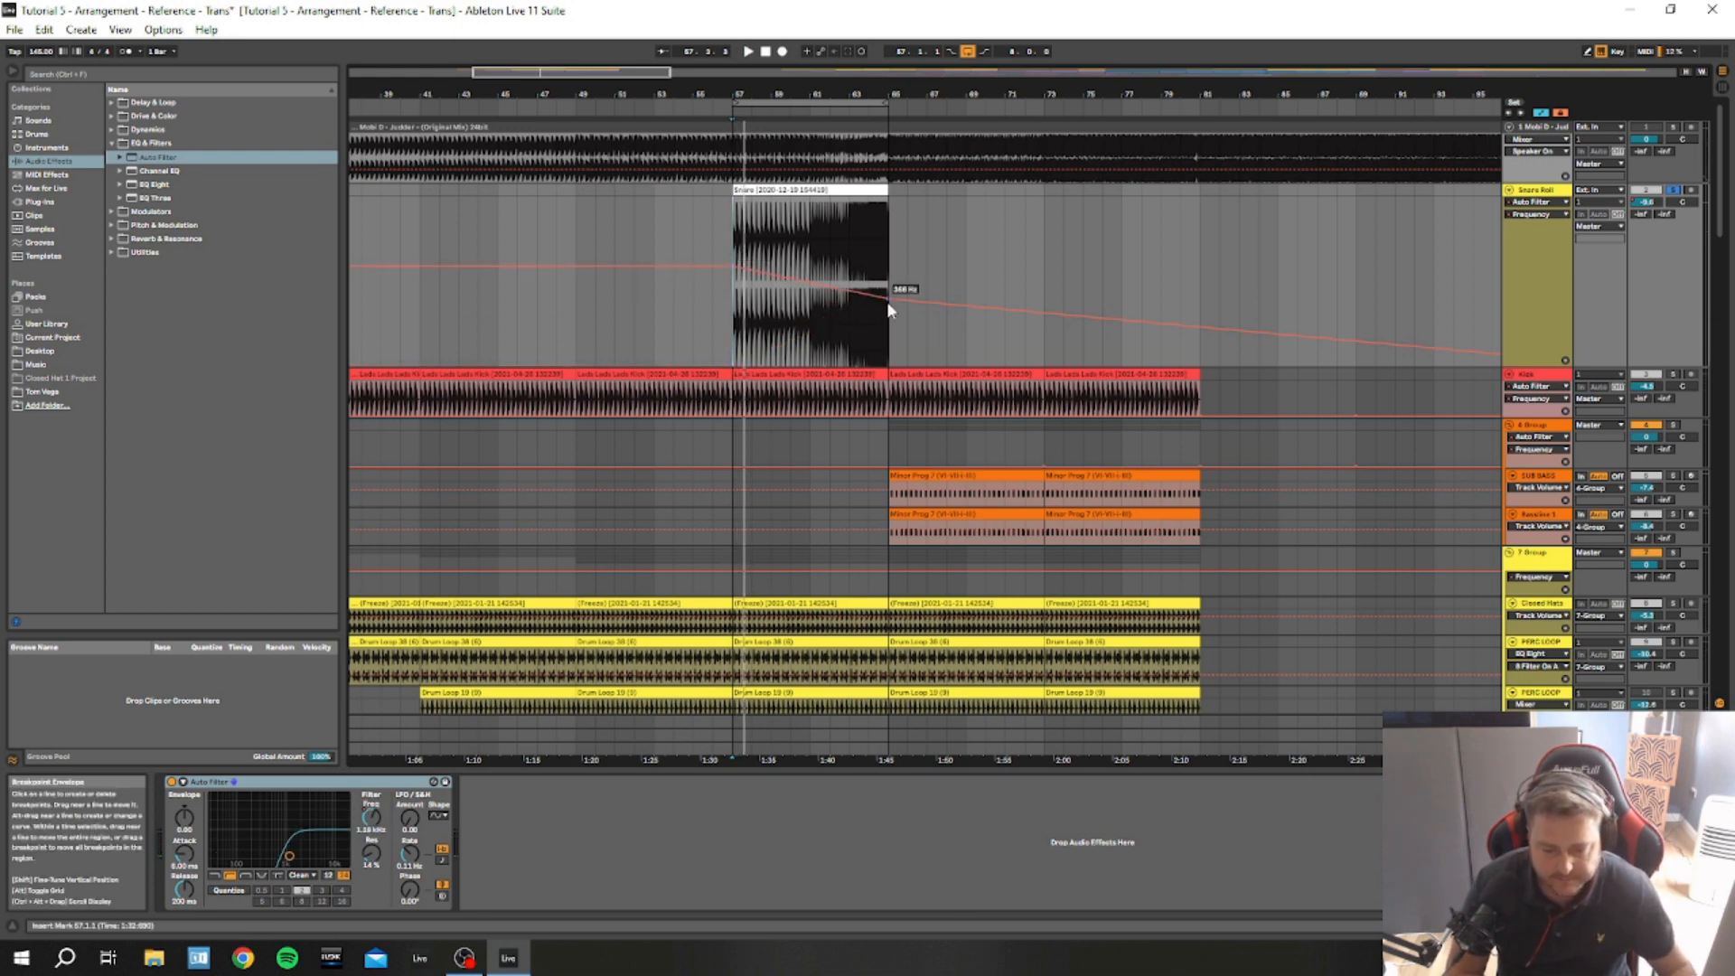
{"action": "left_click_drag", "start_coordinate": [887, 298], "coordinate": [889, 365]}
{"action": "key", "text": "space"}
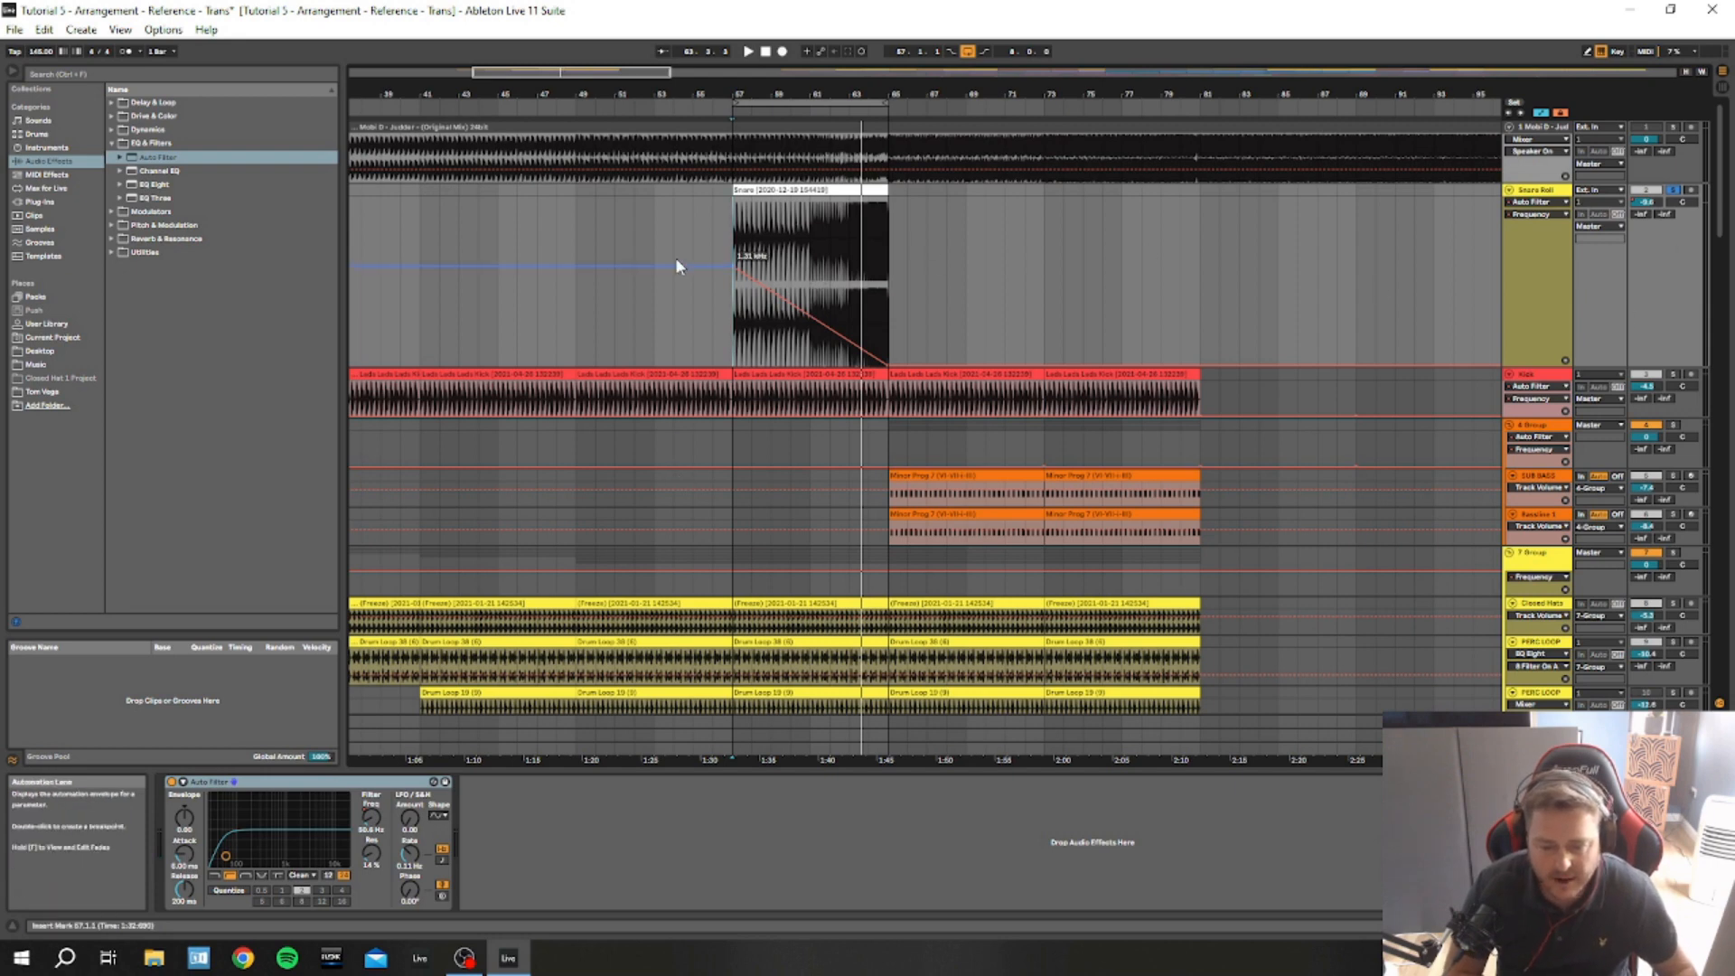
{"action": "key", "text": "space"}
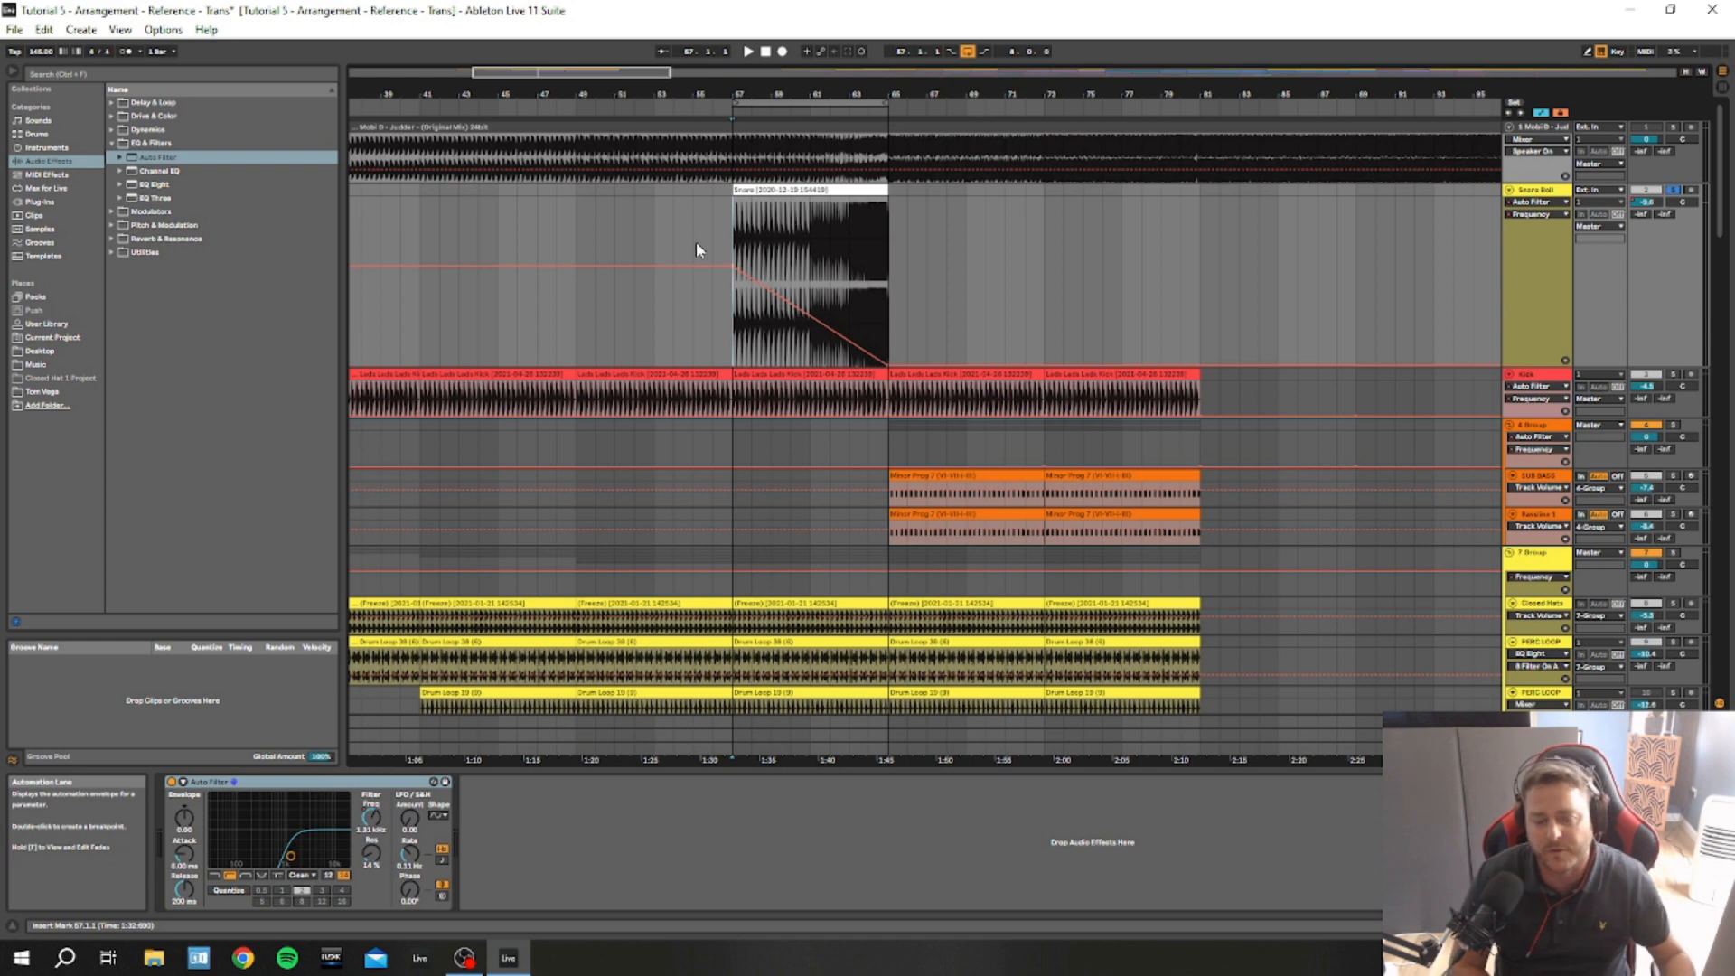
Select the Snare Roll track and unsolo it to bring the other tracks back in
{"action": "left_click", "coordinate": [1559, 253]}
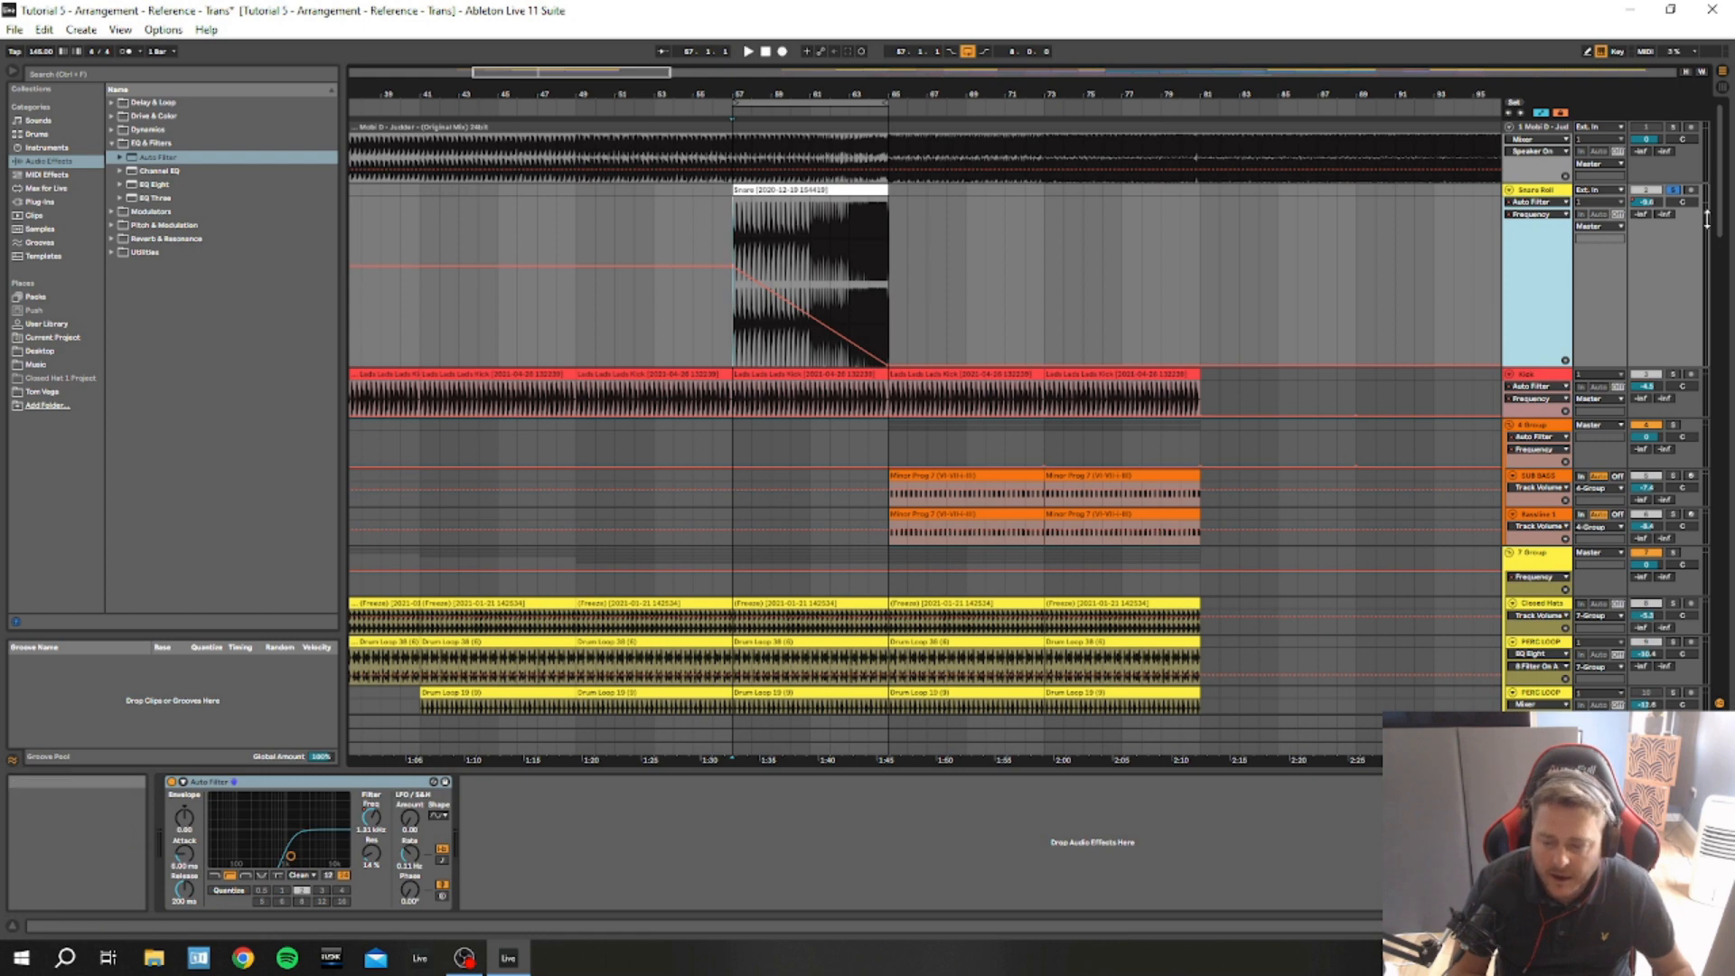
{"action": "left_click", "coordinate": [1673, 191]}
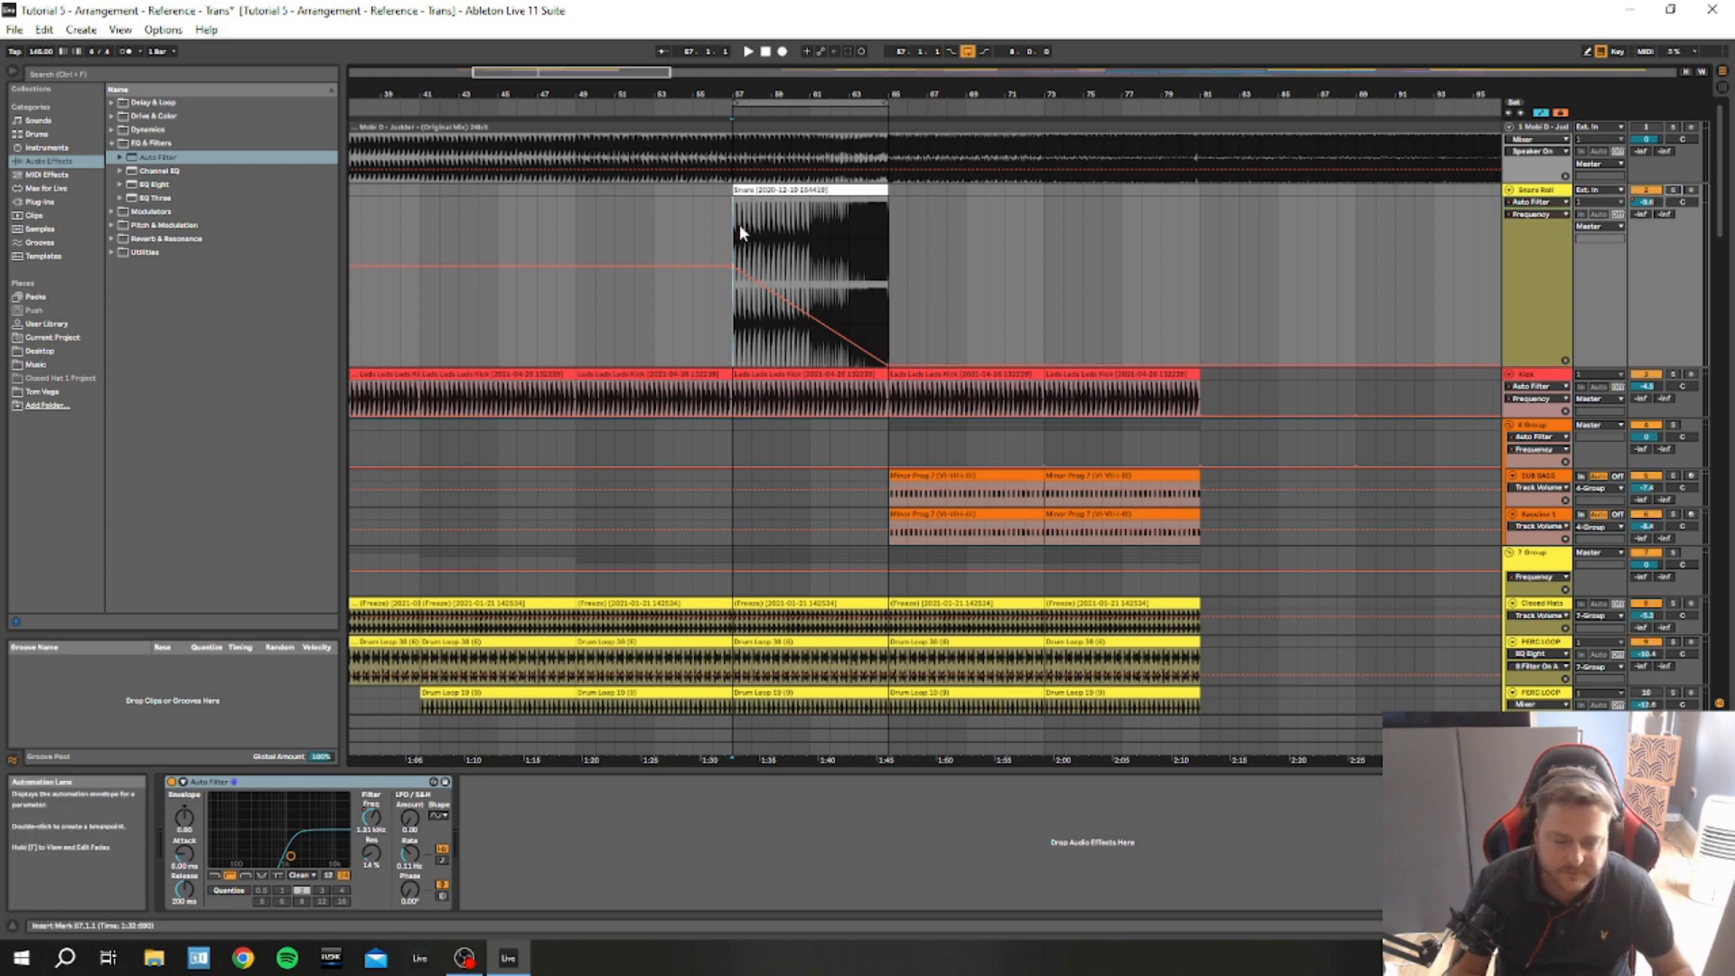
Play the snare roll from bar 57 and raise the flat part of the Snare Roll track's volume automation to about -7.2 dB
{"action": "key", "text": "space"}
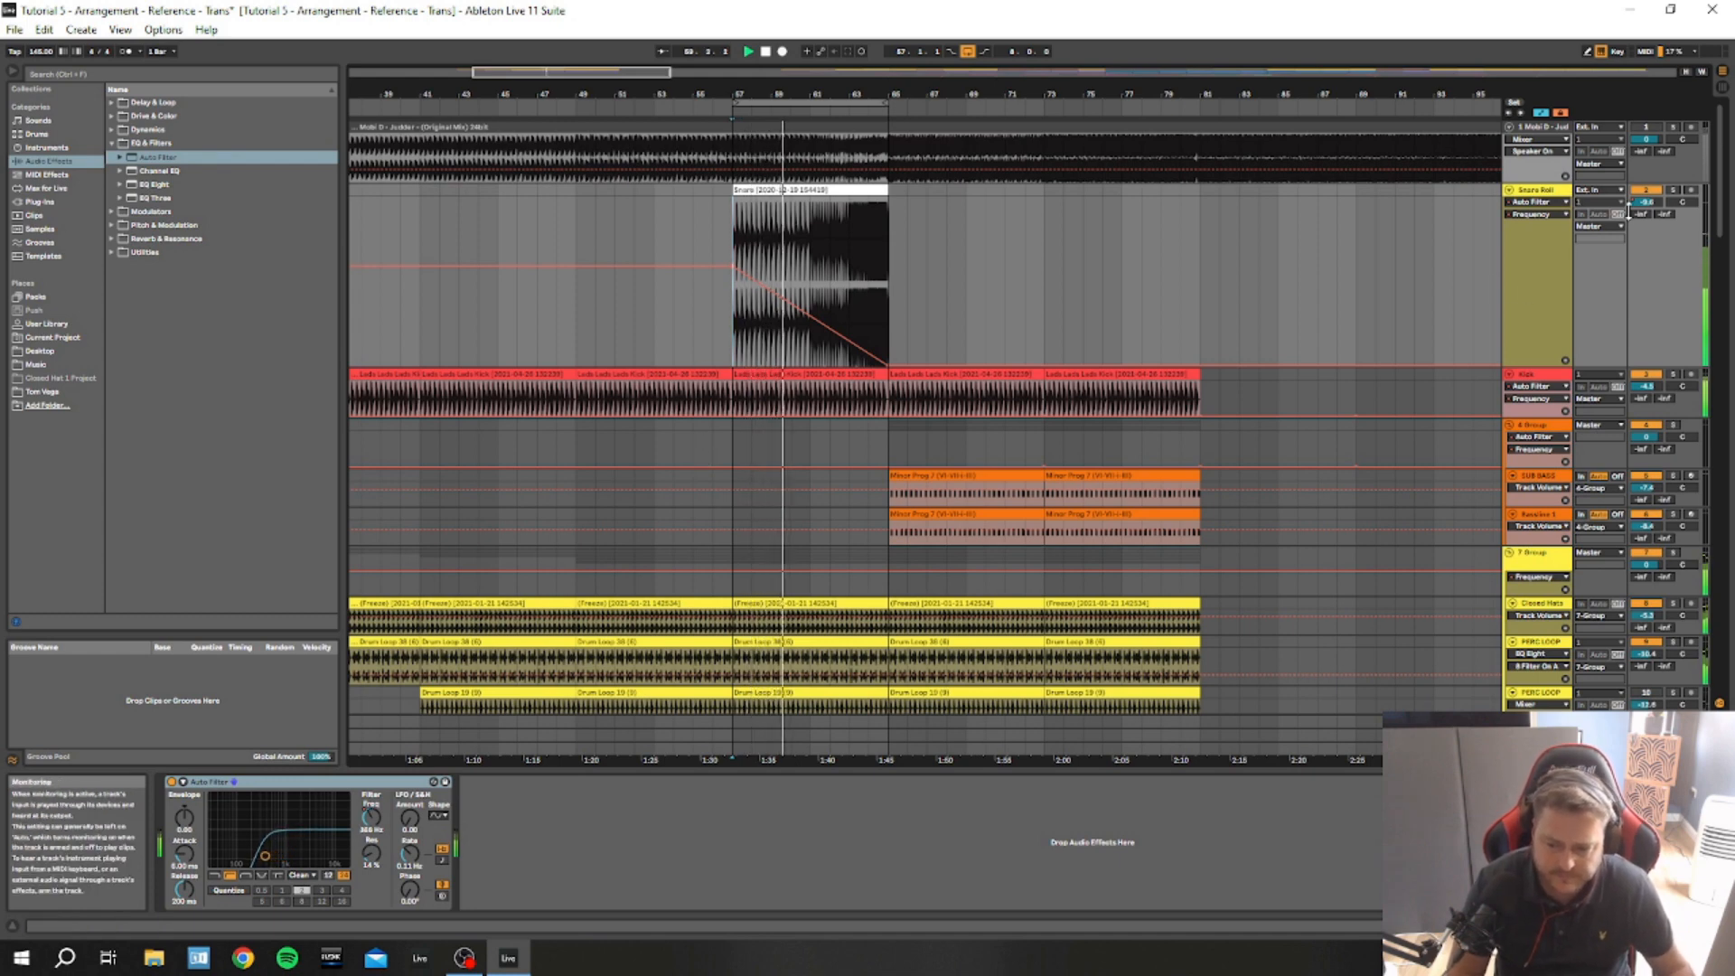
{"action": "left_click", "coordinate": [1640, 210]}
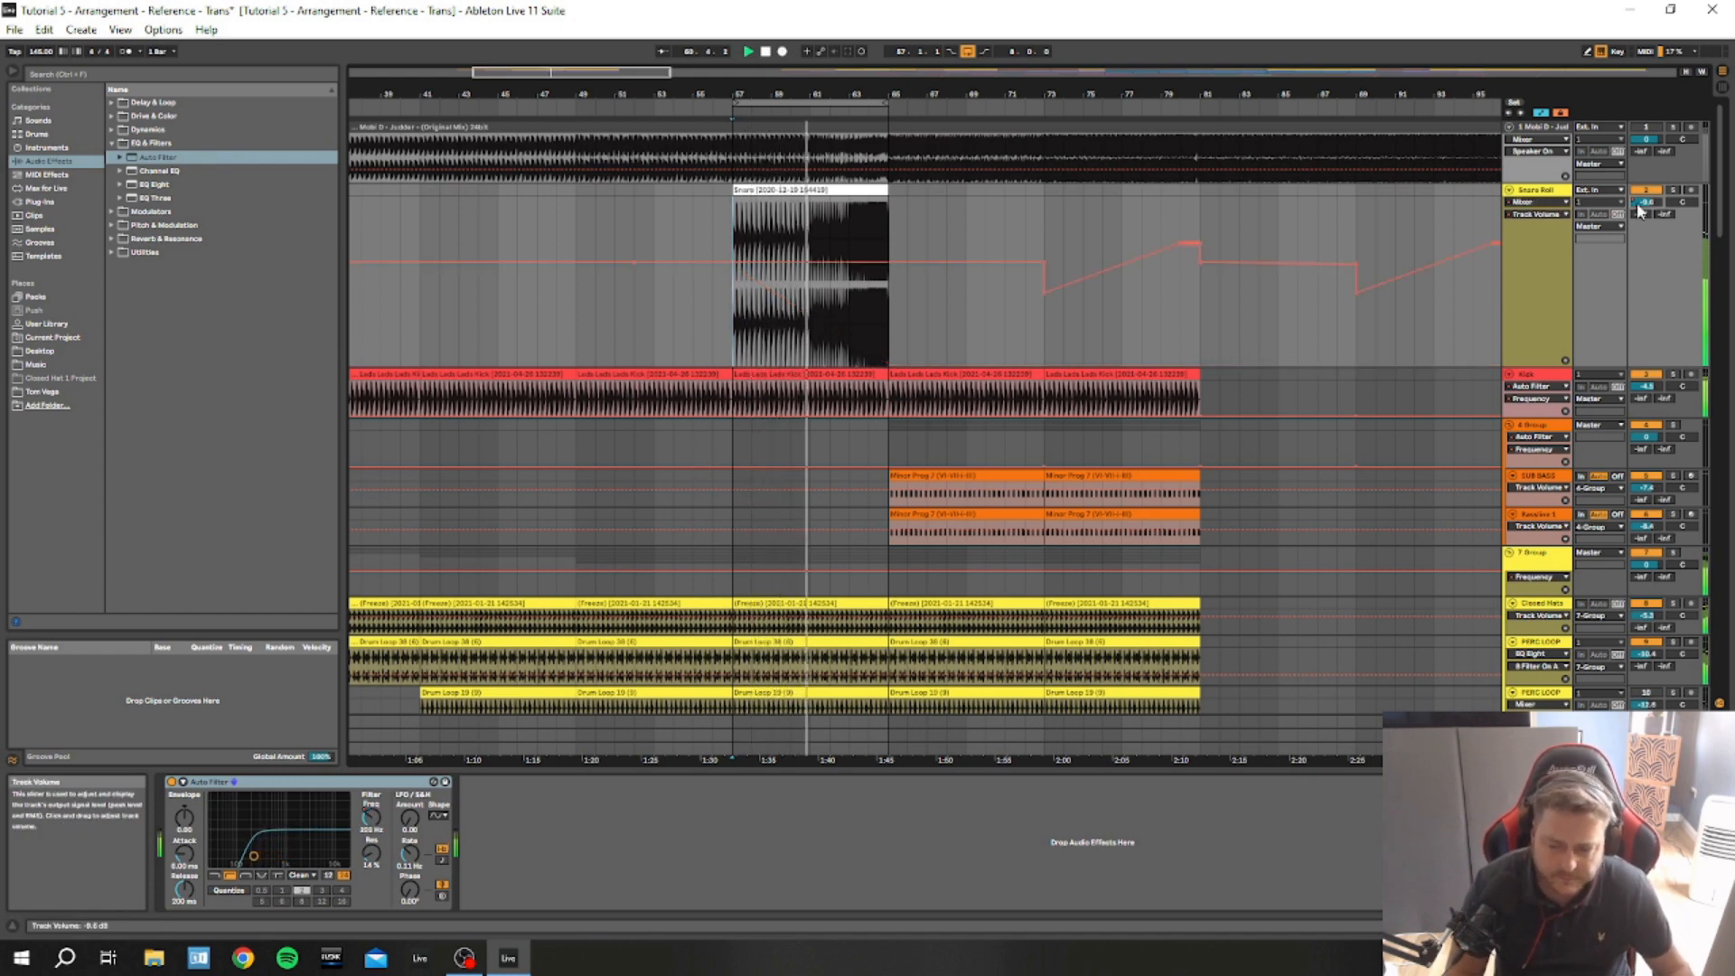
{"action": "left_click_drag", "start_coordinate": [1045, 262], "coordinate": [1045, 255]}
{"action": "left_click", "coordinate": [636, 262]}
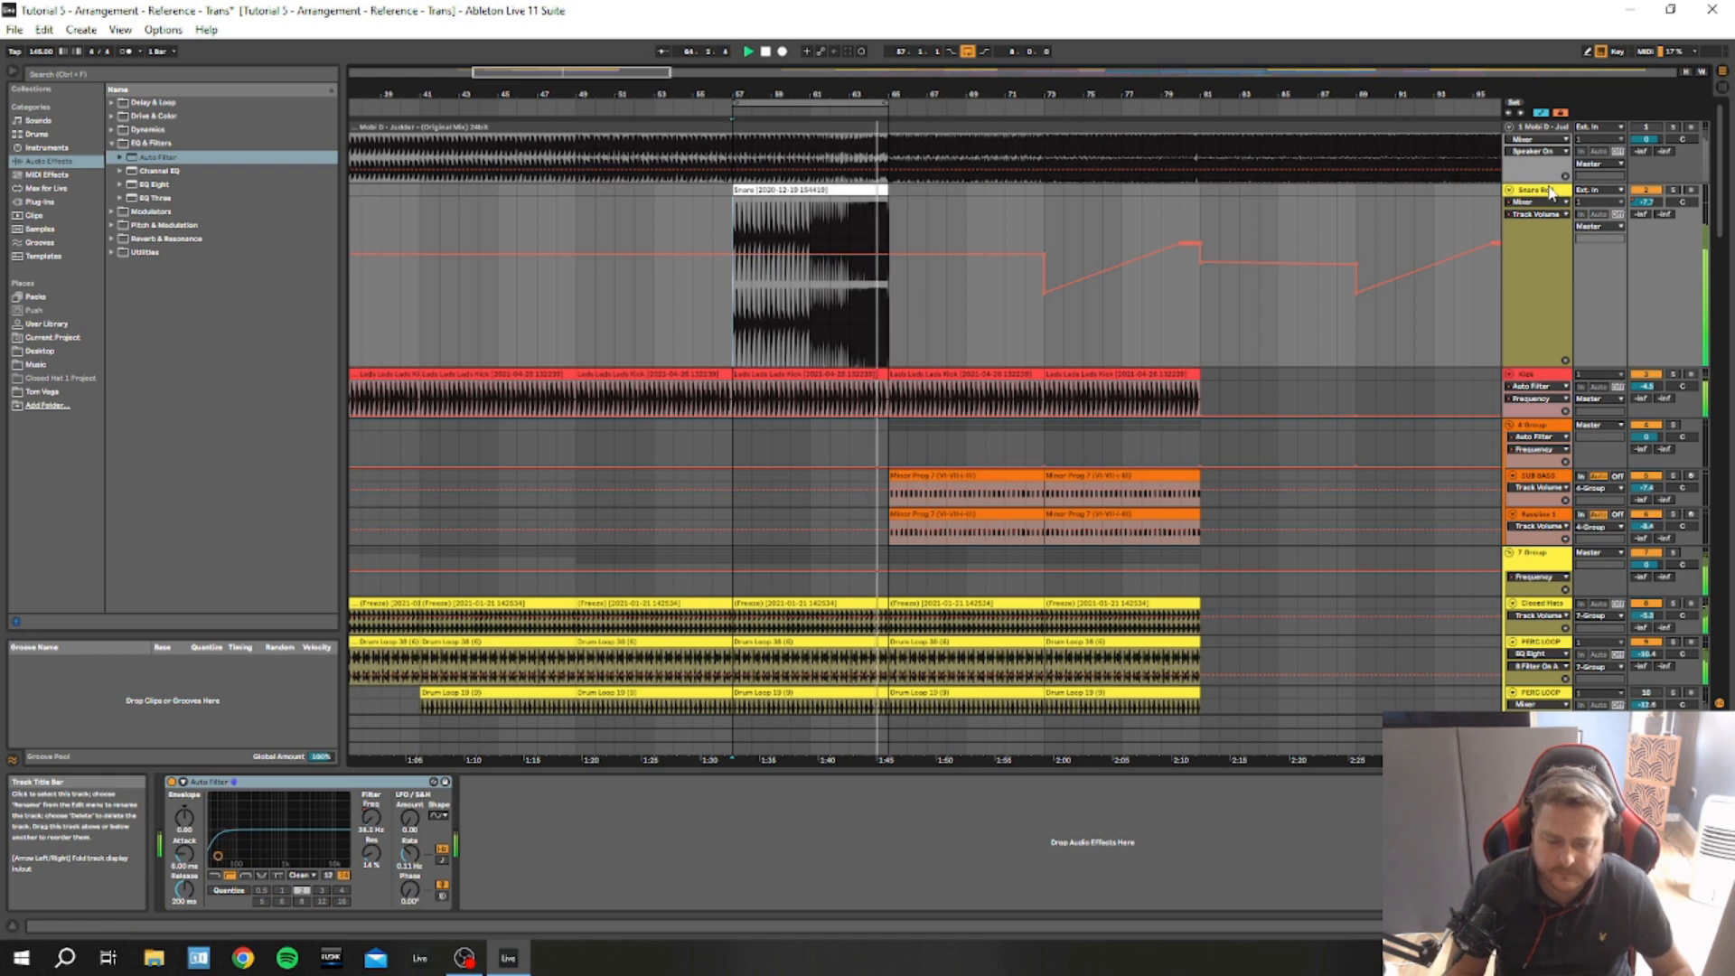
Delete the leftover dips in the Snare Roll volume automation after bar 71, including the breakpoints near bar 89
{"action": "left_click_drag", "start_coordinate": [1005, 253], "coordinate": [1317, 242]}
{"action": "key", "text": "Delete"}
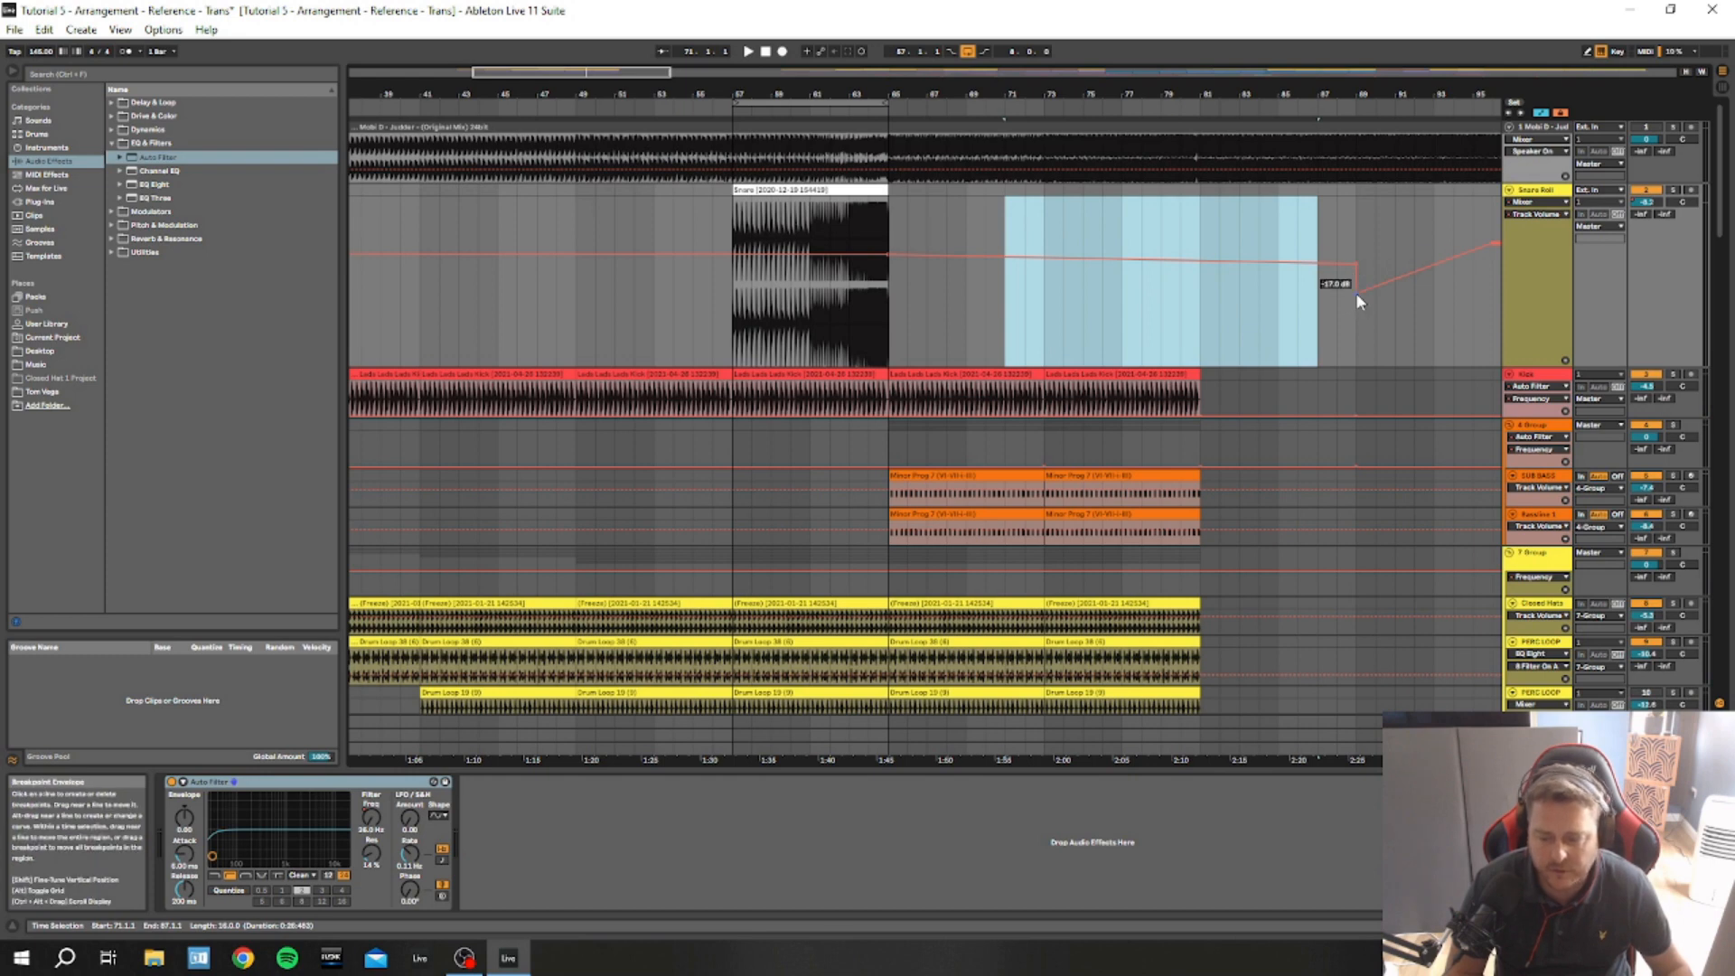
{"action": "left_click", "coordinate": [1357, 263]}
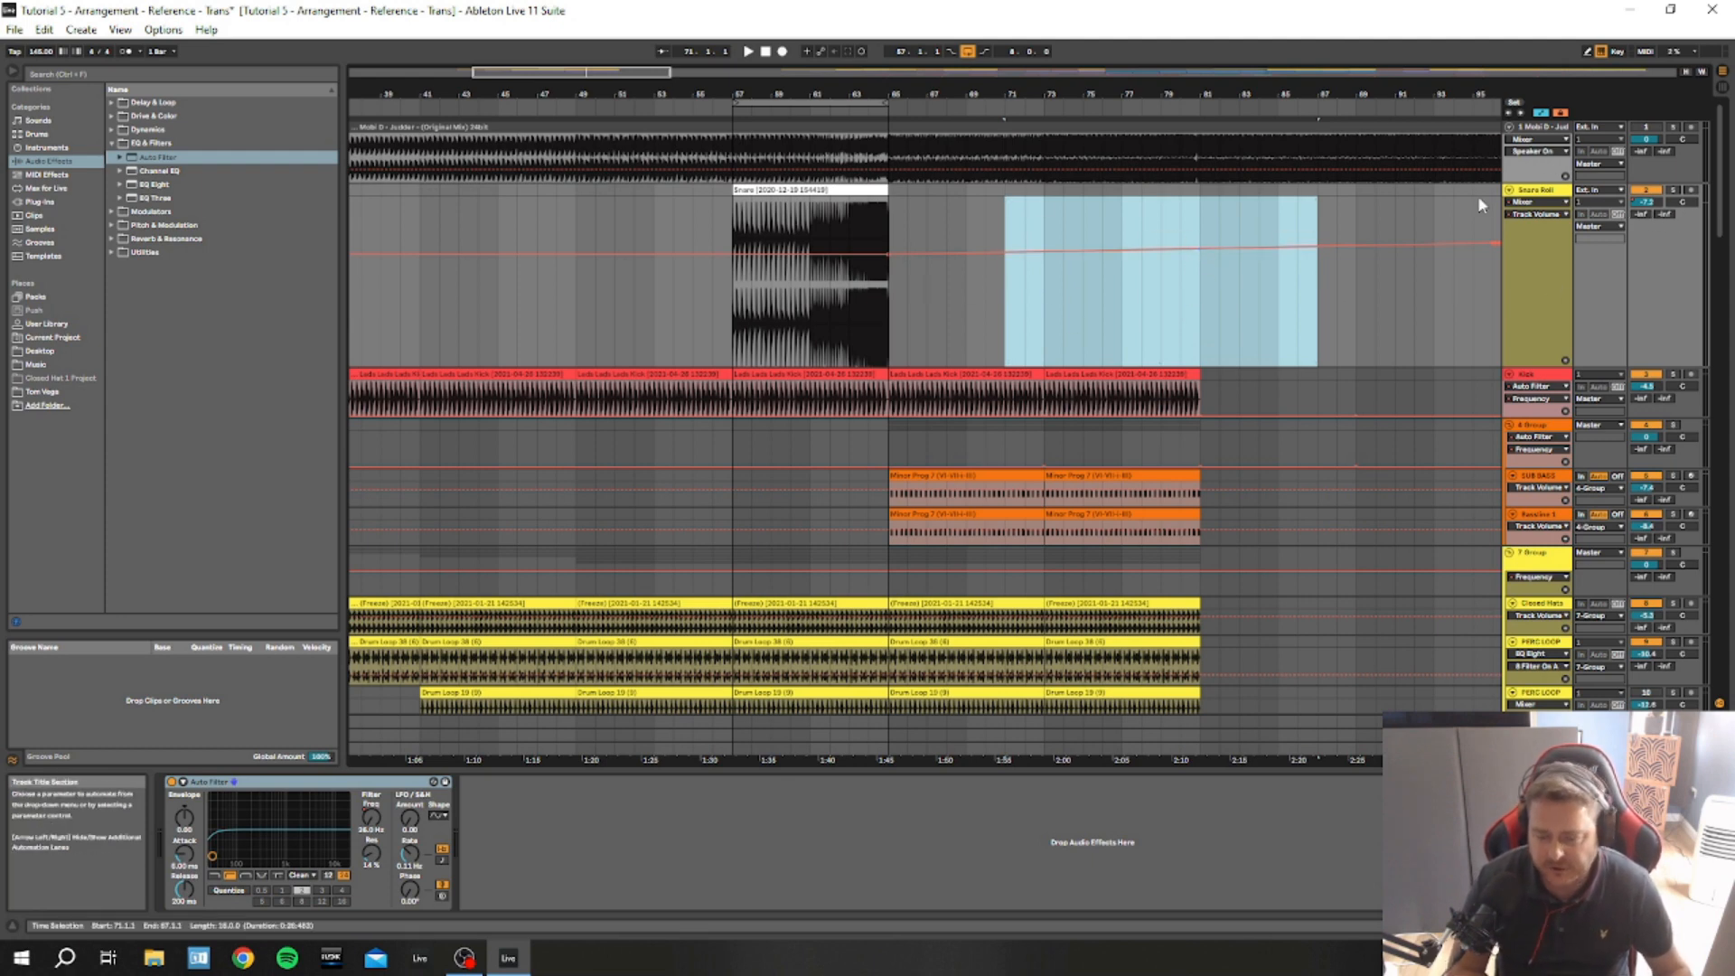
Switch the Snare Roll automation lane back to the Auto Filter frequency
{"action": "left_click", "coordinate": [1537, 203]}
{"action": "left_click", "coordinate": [1536, 201]}
{"action": "left_click", "coordinate": [1534, 223]}
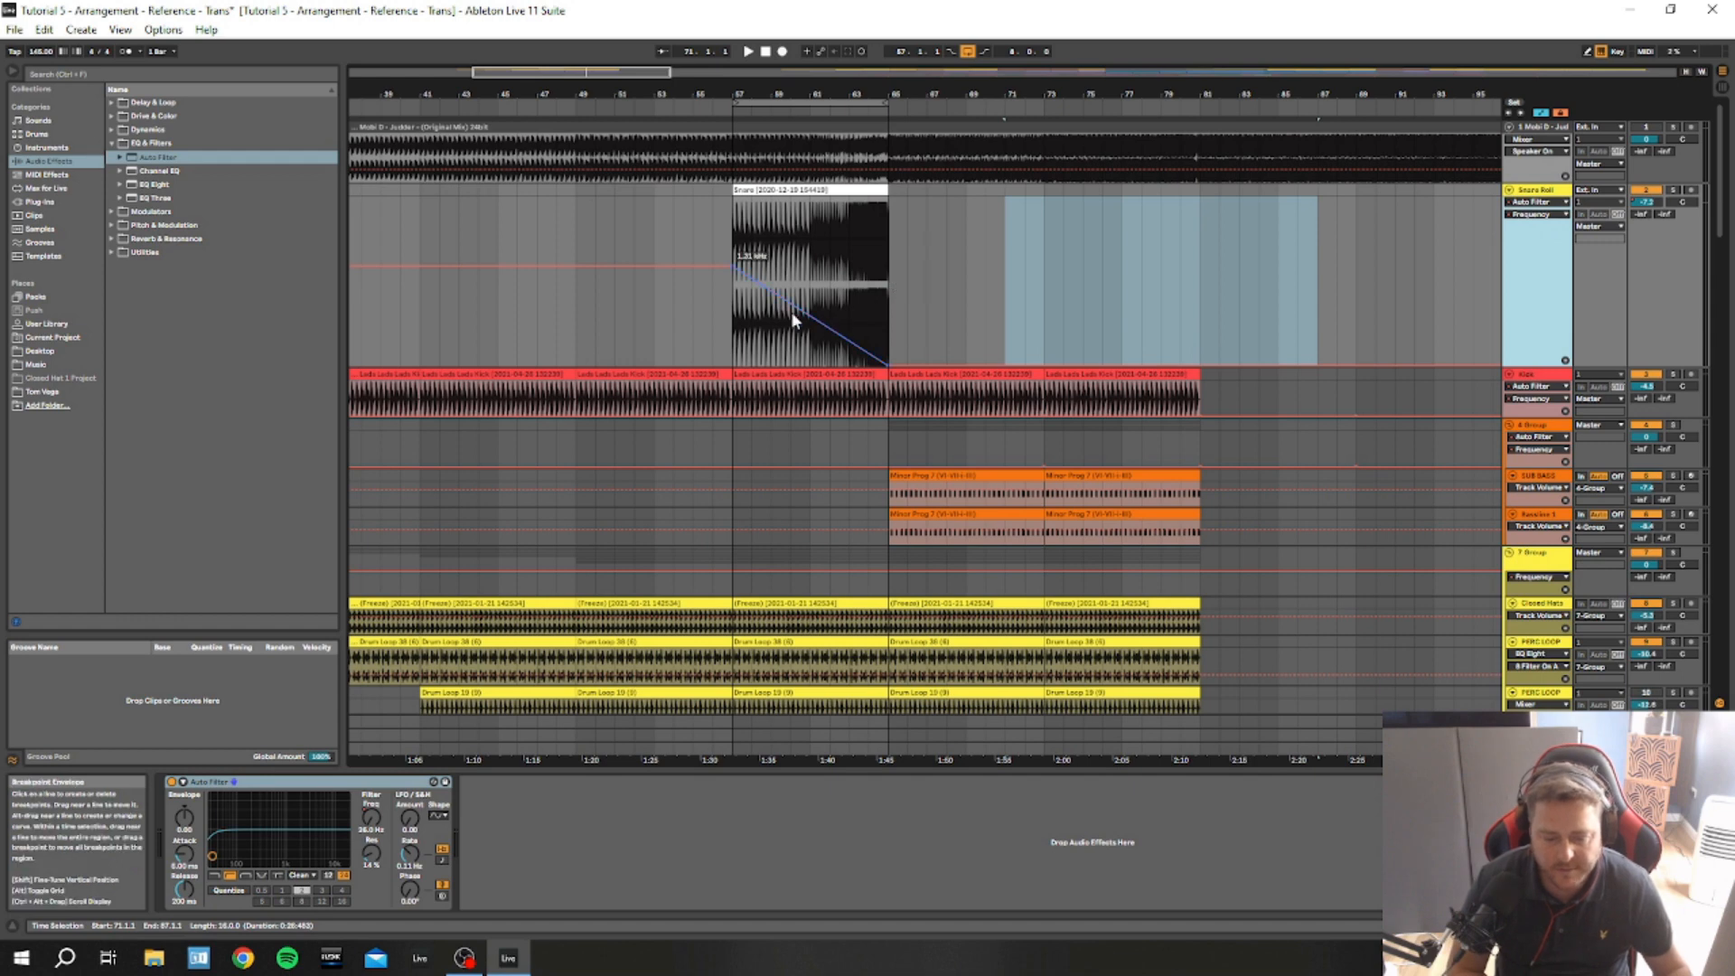
{"action": "left_click", "coordinate": [985, 282]}
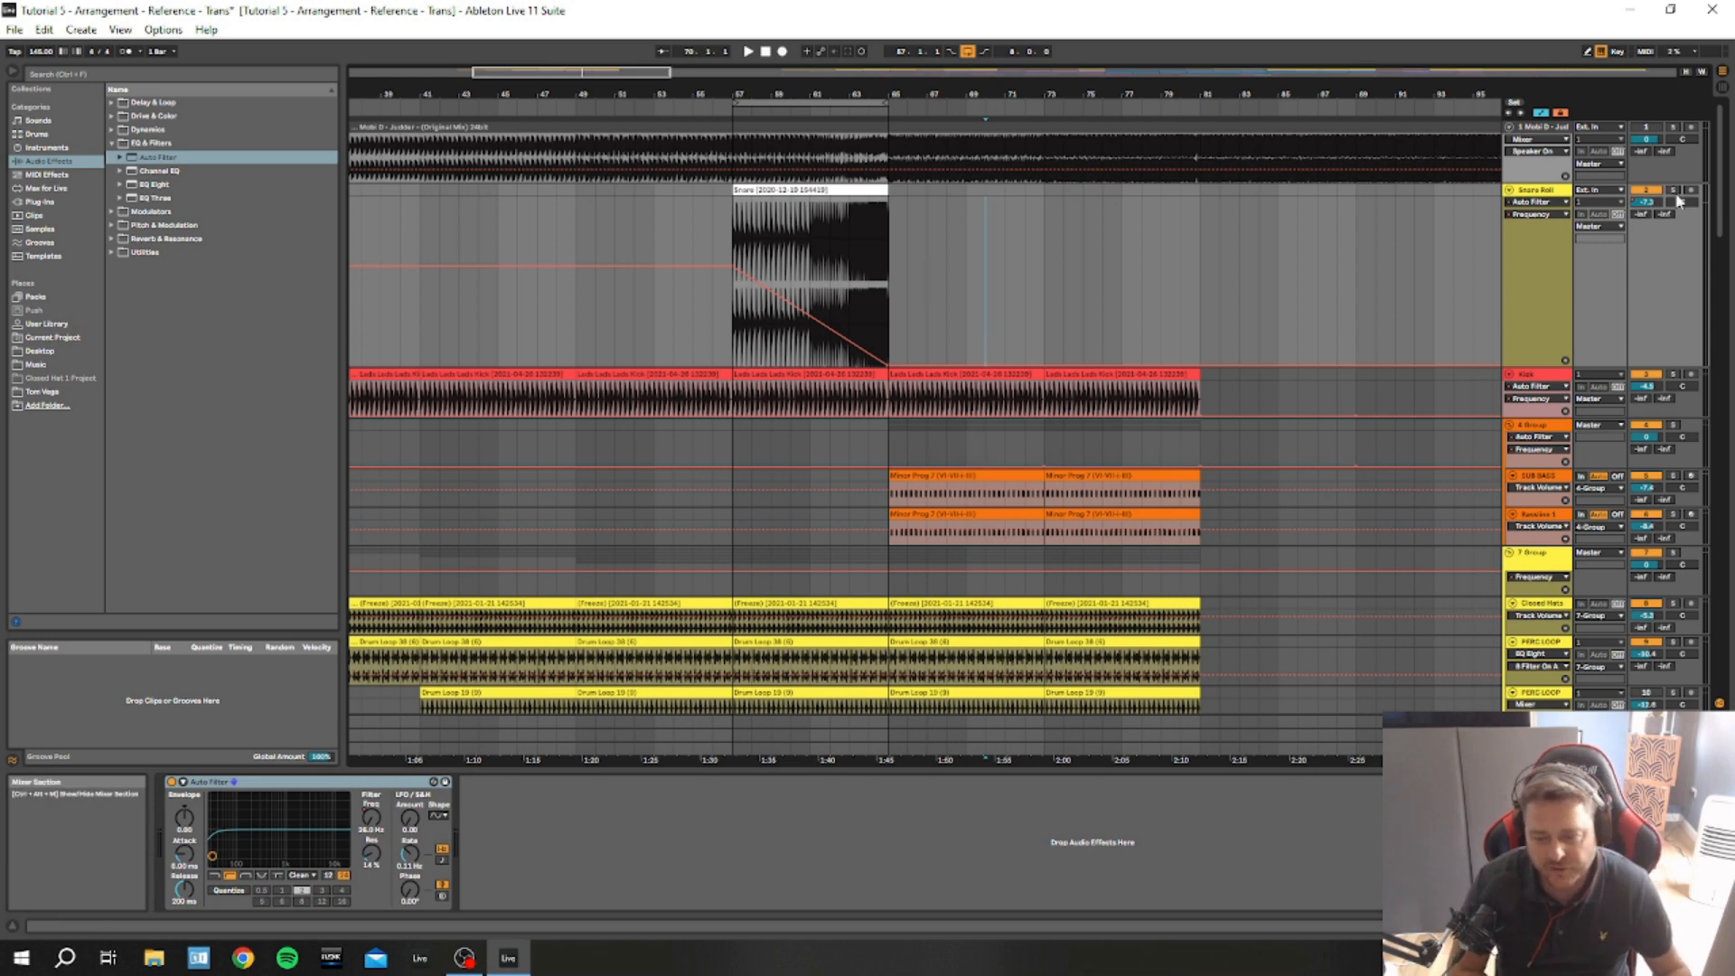
{"action": "left_click", "coordinate": [1024, 312]}
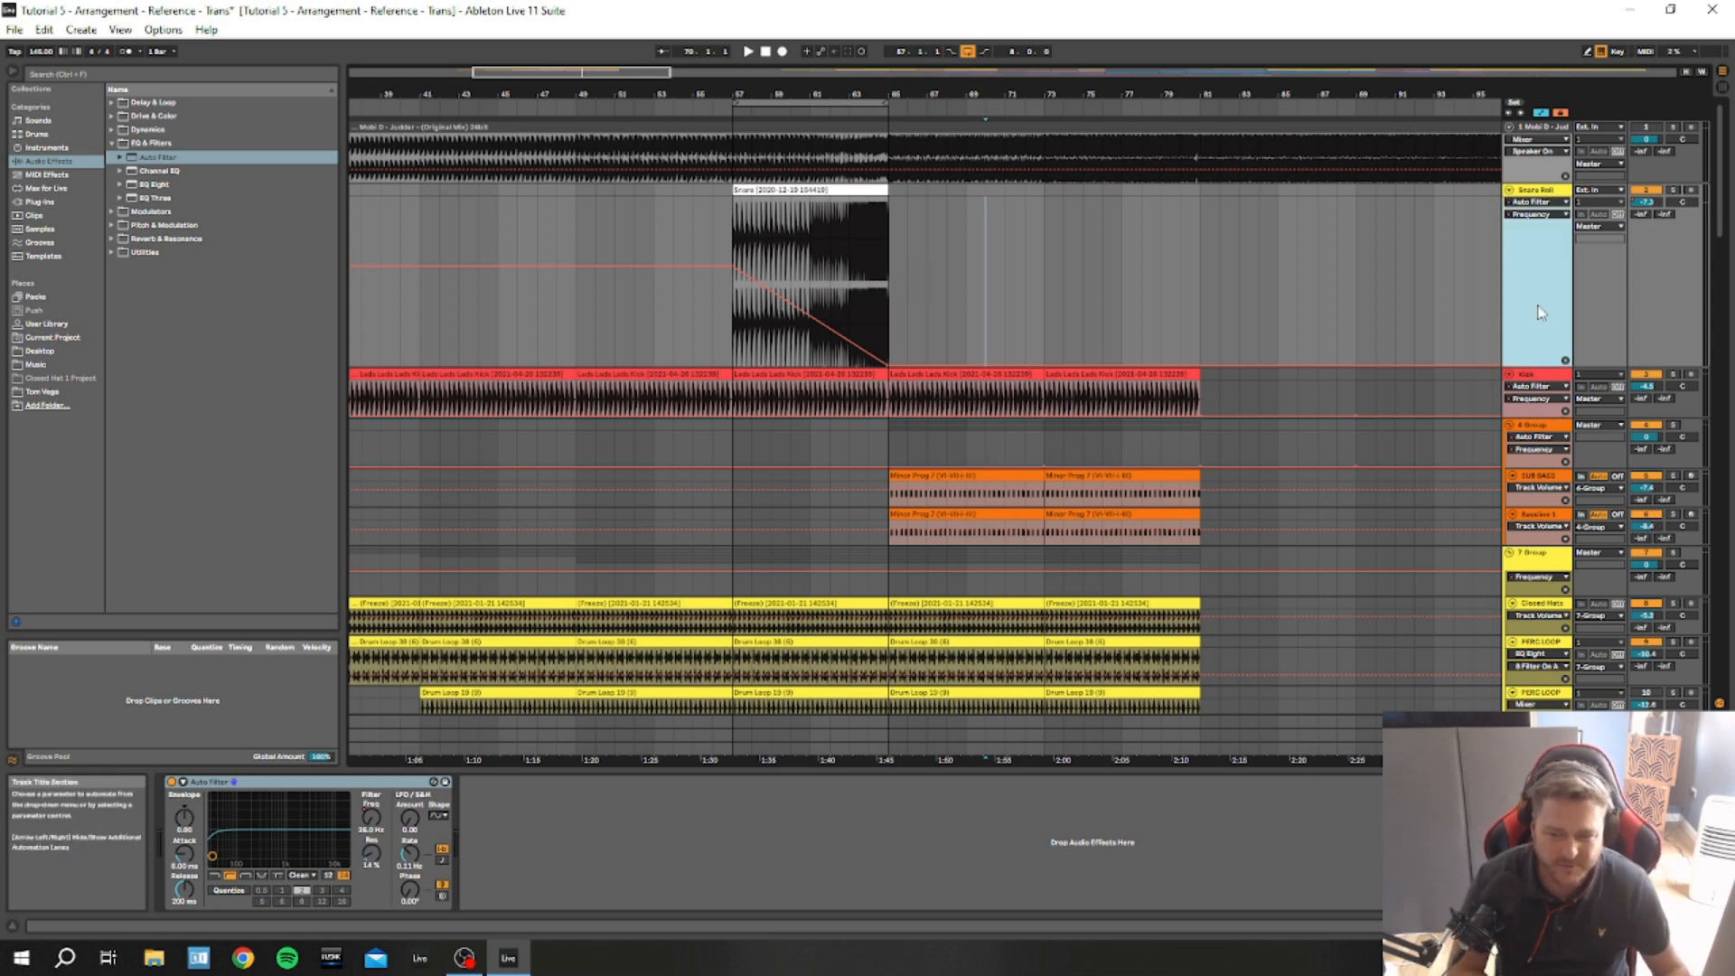
Solo the Judder reference track and play it from bar 57 towards bar 65
{"action": "left_click", "coordinate": [1039, 236]}
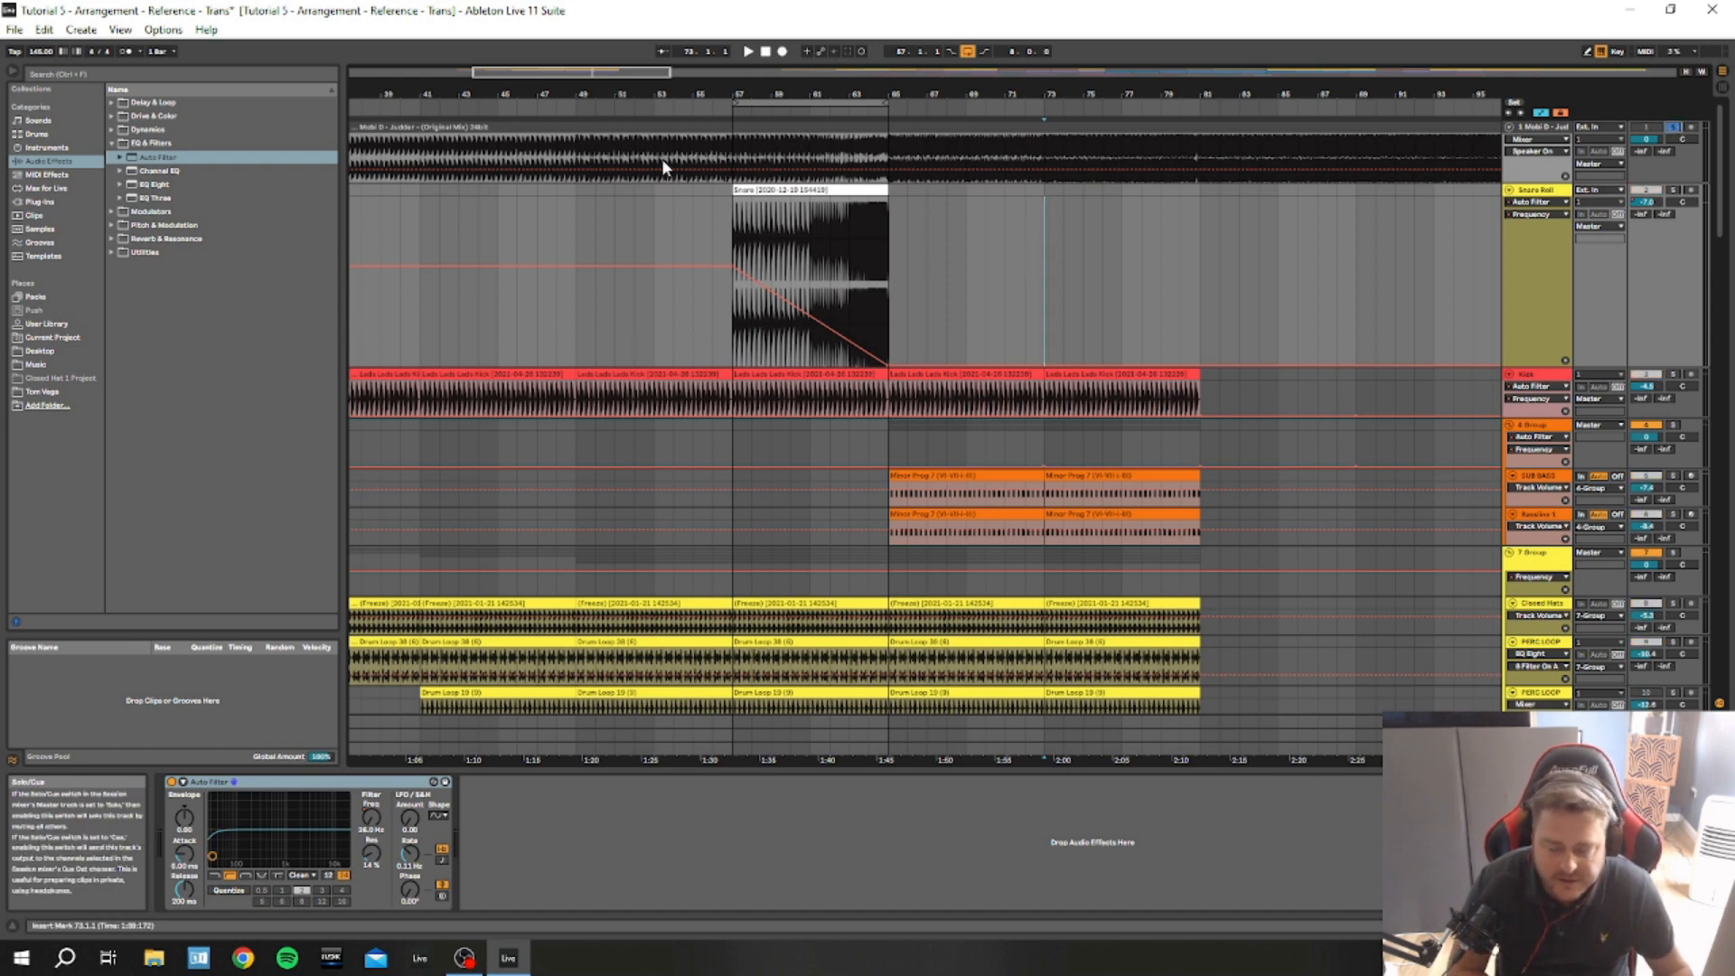
{"action": "left_click", "coordinate": [732, 135]}
{"action": "key", "text": "space"}
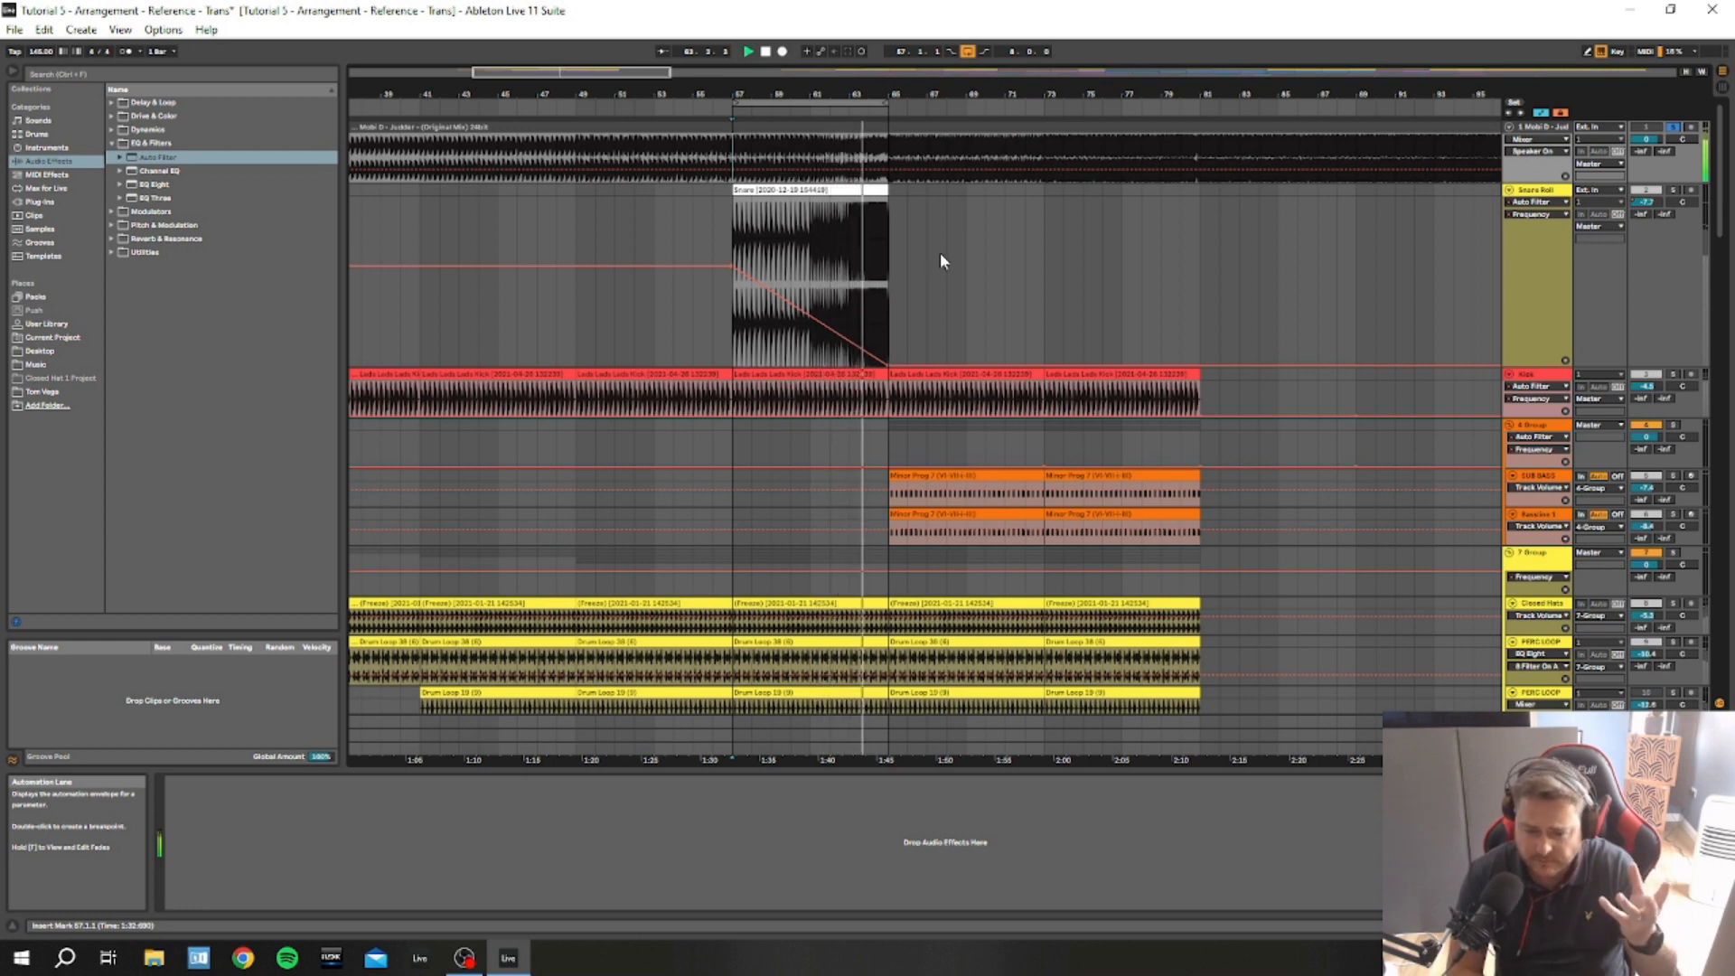
{"action": "key", "text": "space"}
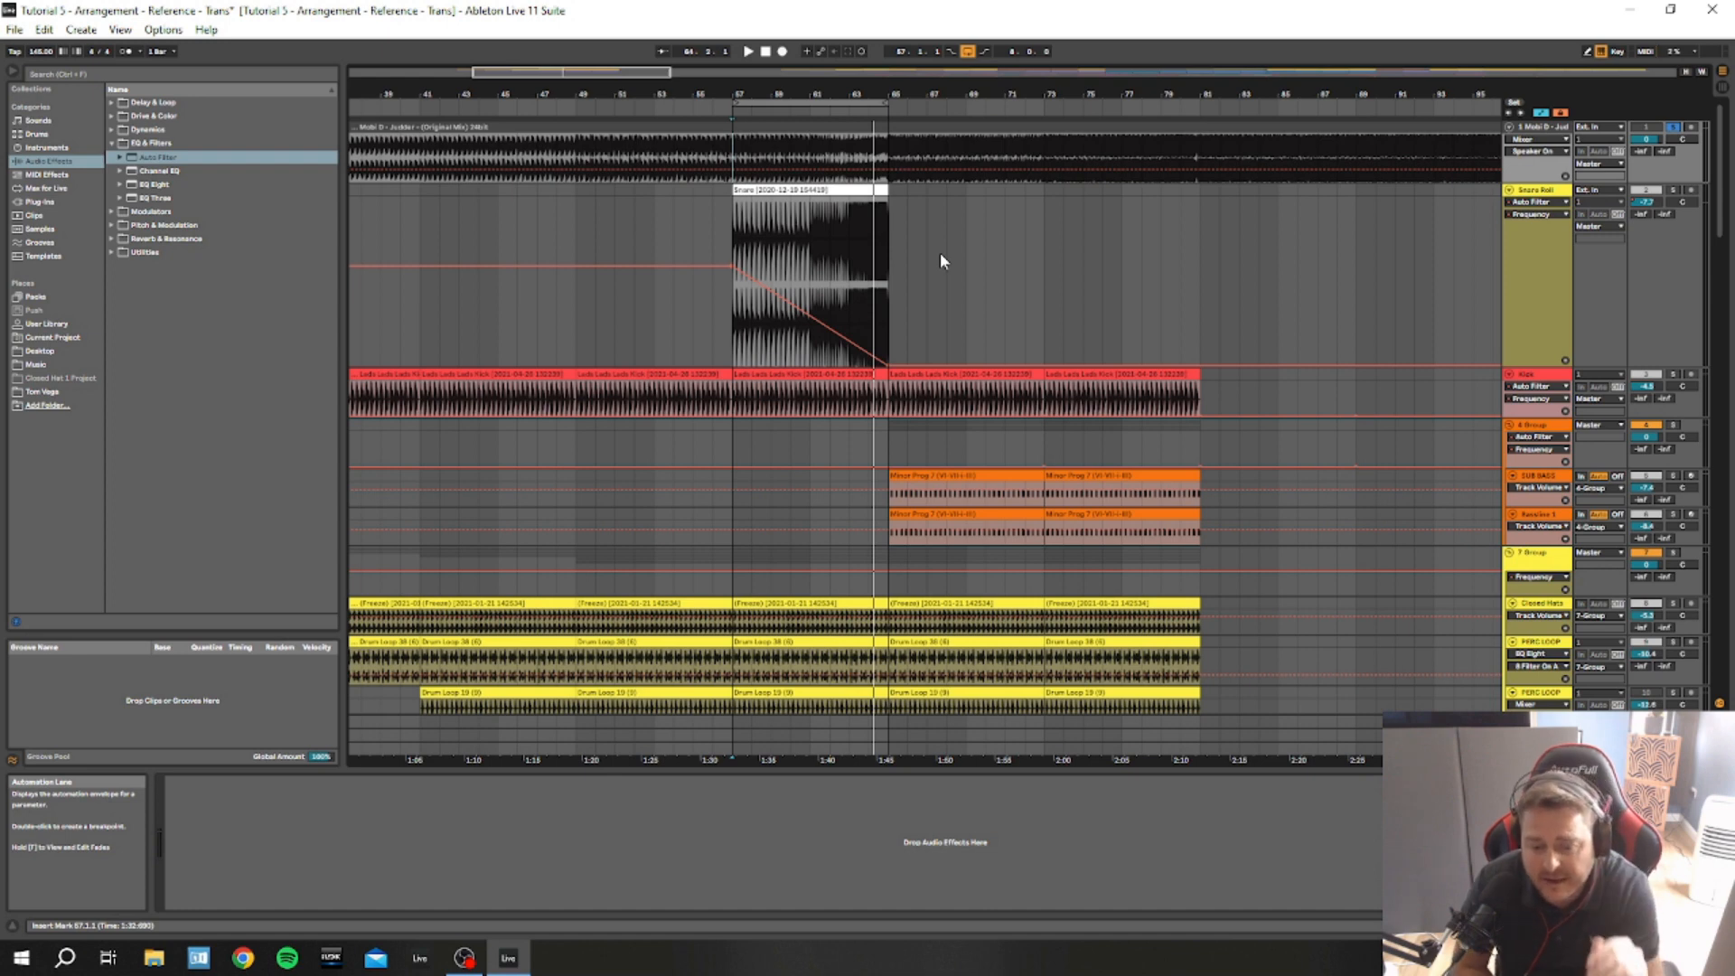
{"action": "left_click", "coordinate": [918, 210]}
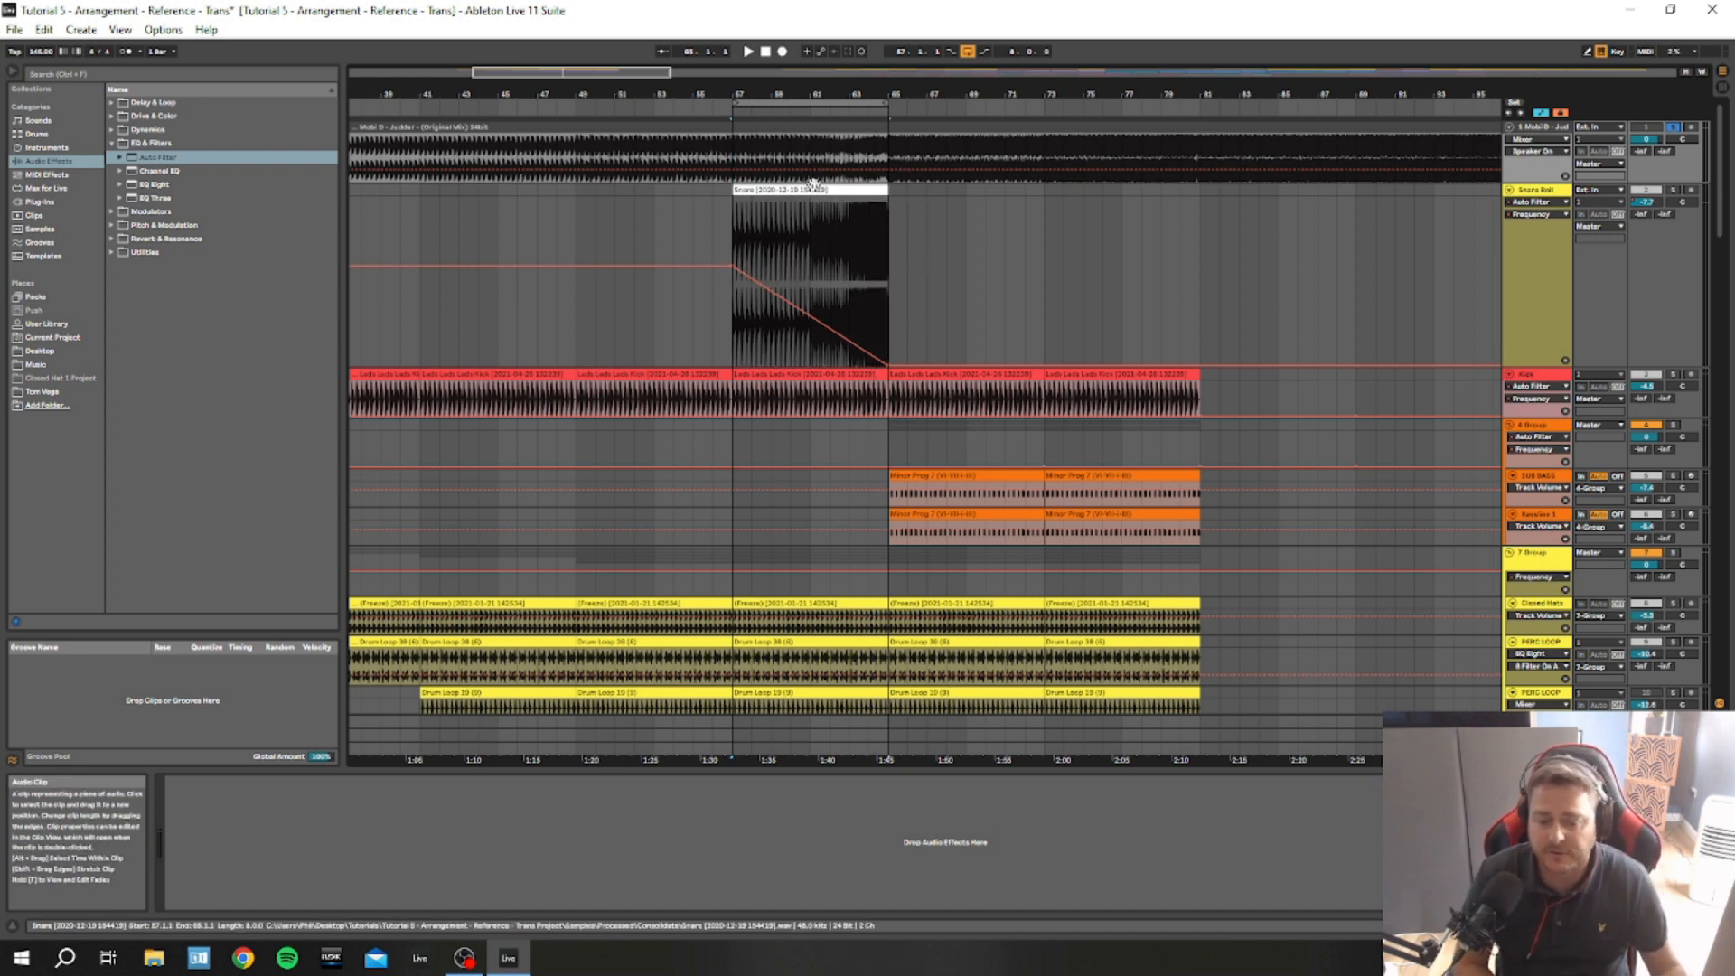
{"action": "left_click", "coordinate": [1047, 271]}
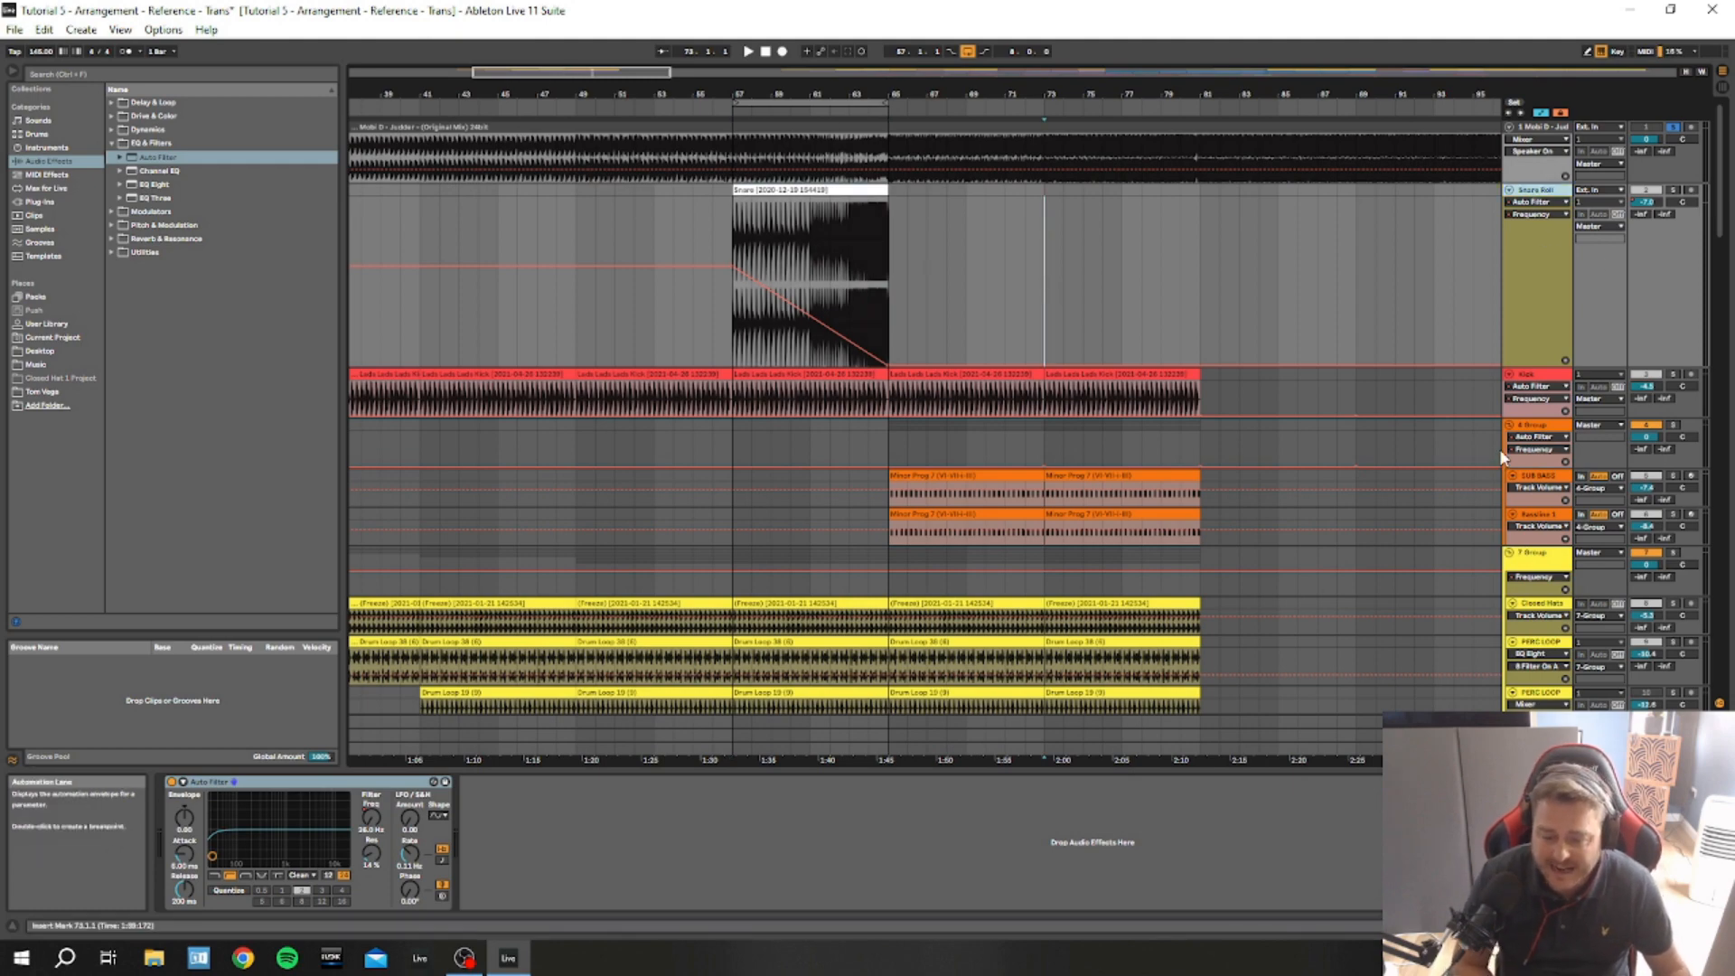
Rename the yellow percussion group as PERC BUSS
{"action": "scroll", "coordinate": [1496, 434], "scroll_direction": "down", "scroll_amount": 3}
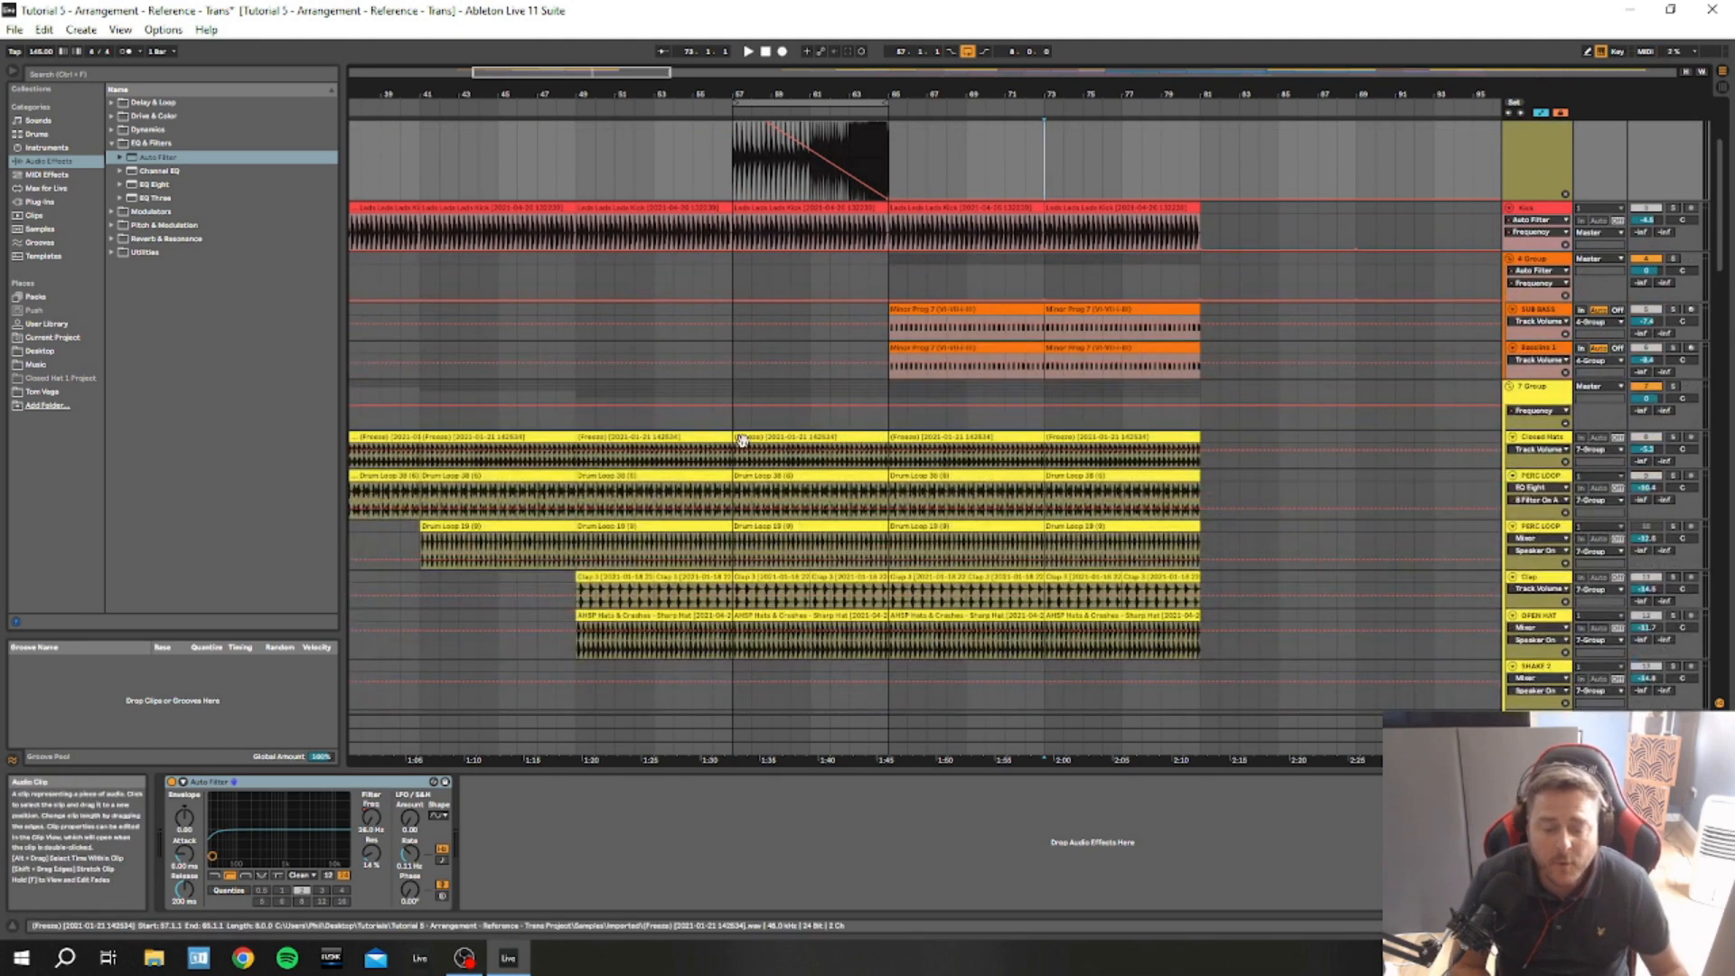
{"action": "scroll", "coordinate": [736, 442], "scroll_direction": "down", "scroll_amount": 1}
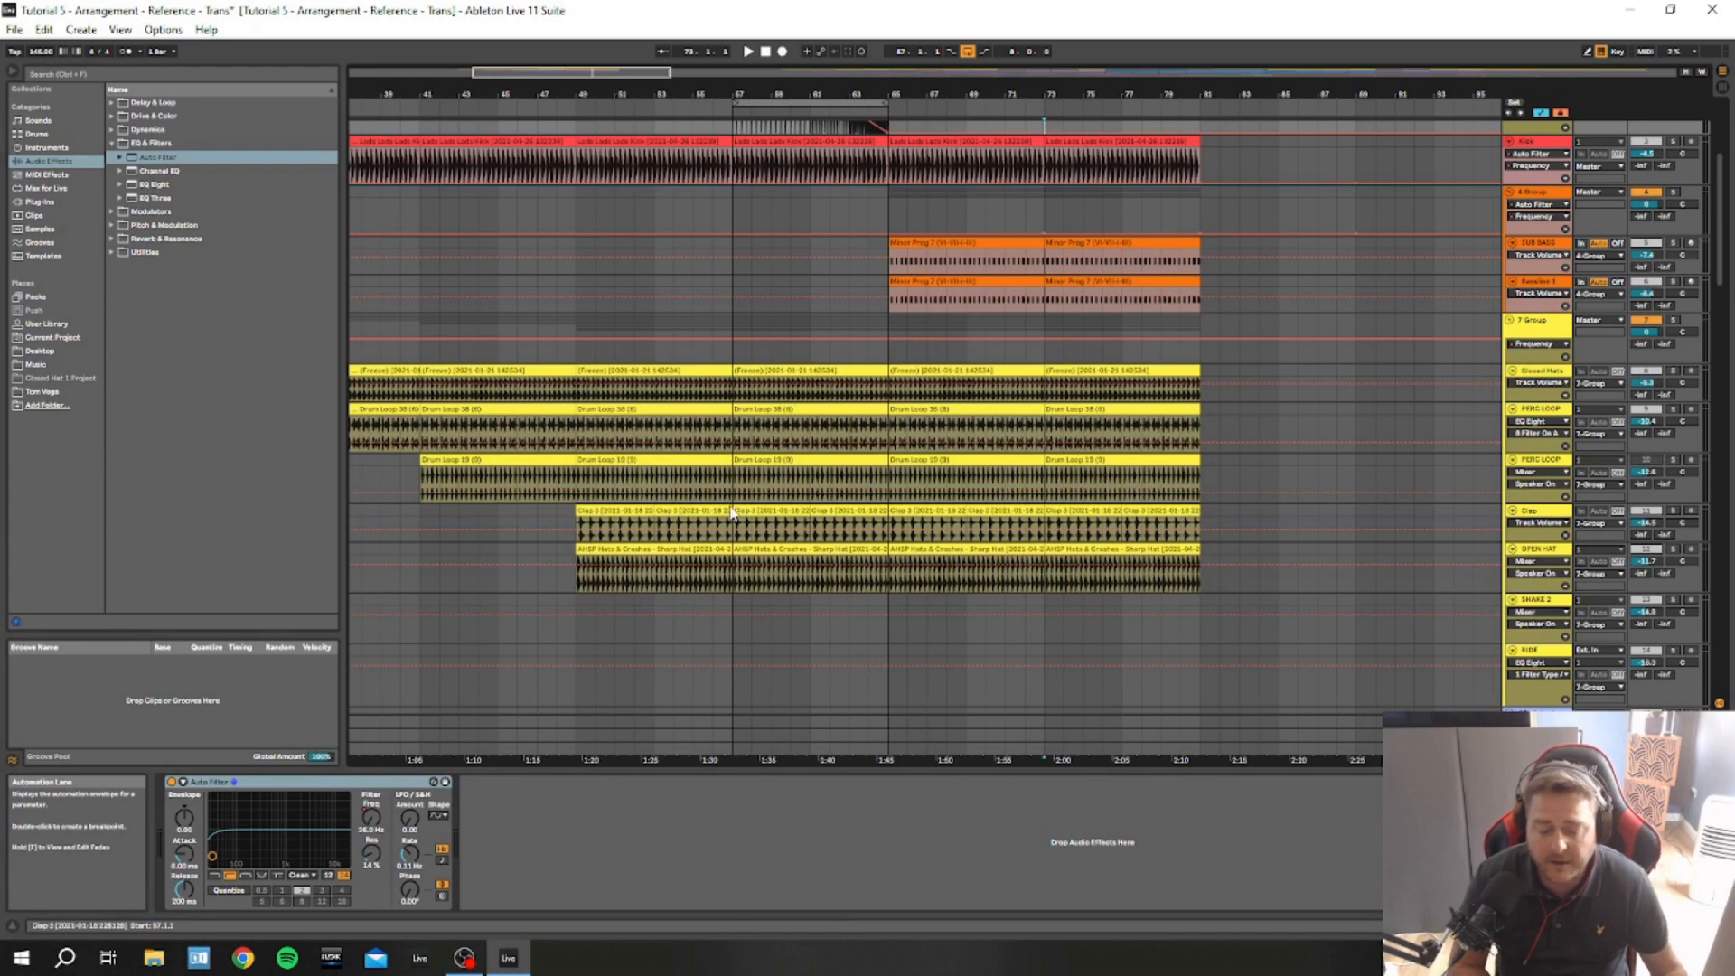
{"action": "left_click", "coordinate": [1539, 322]}
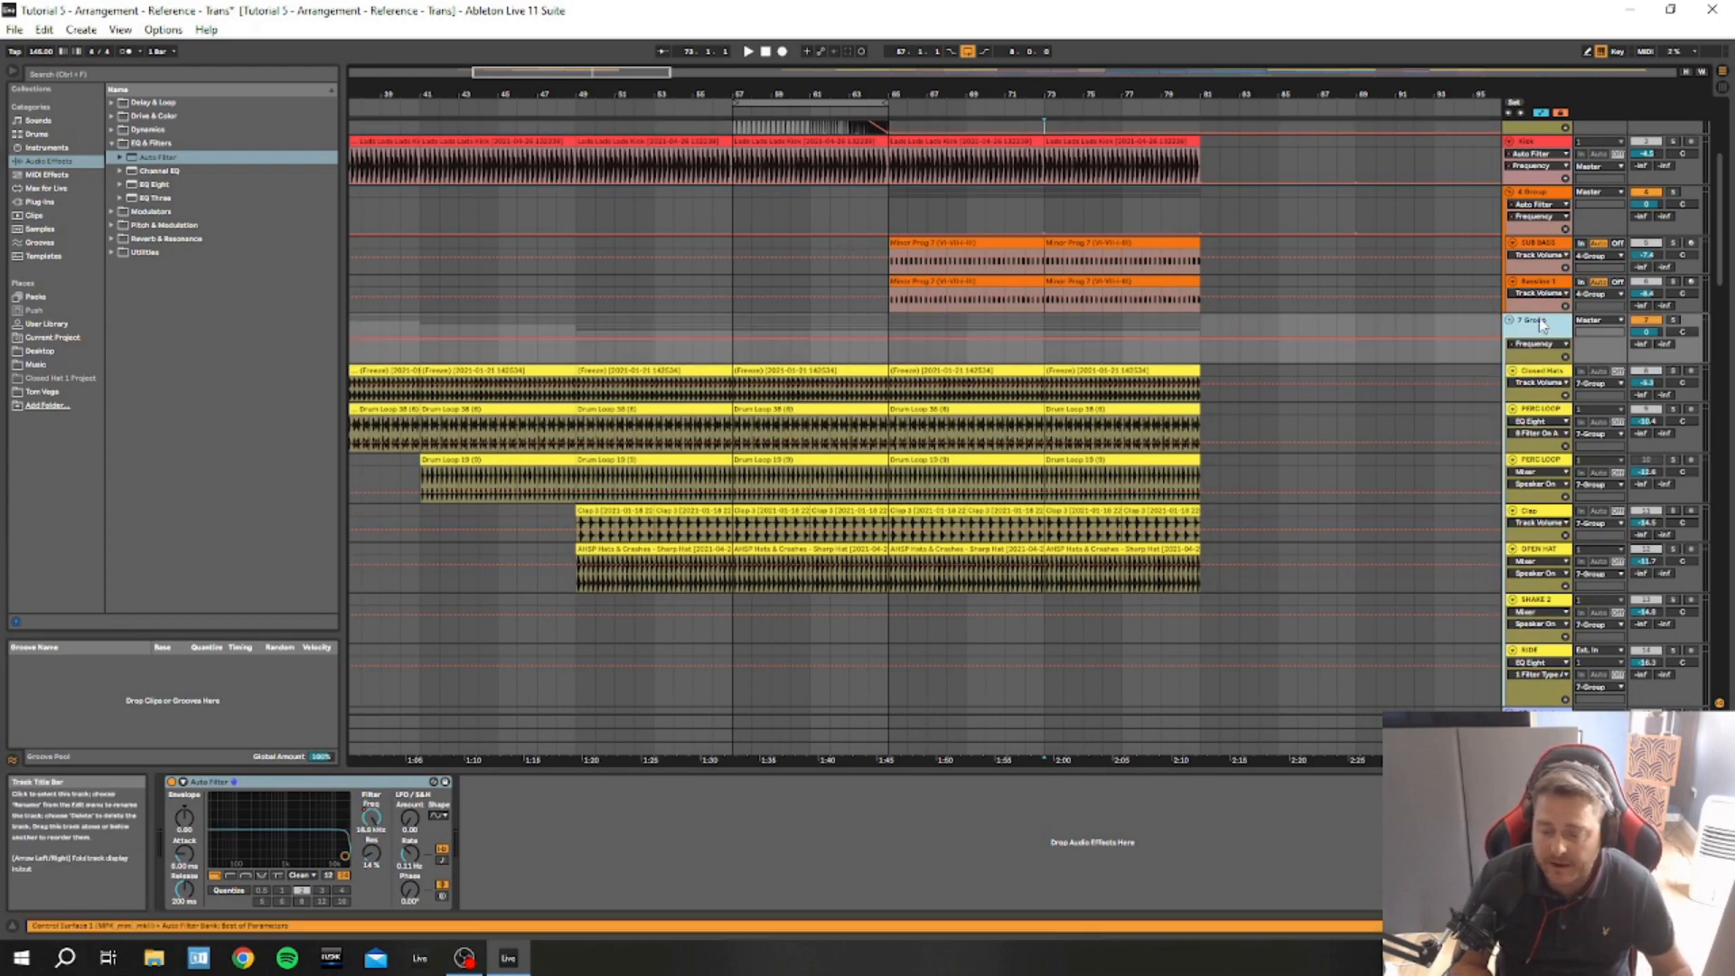
{"action": "right_click", "coordinate": [1553, 322]}
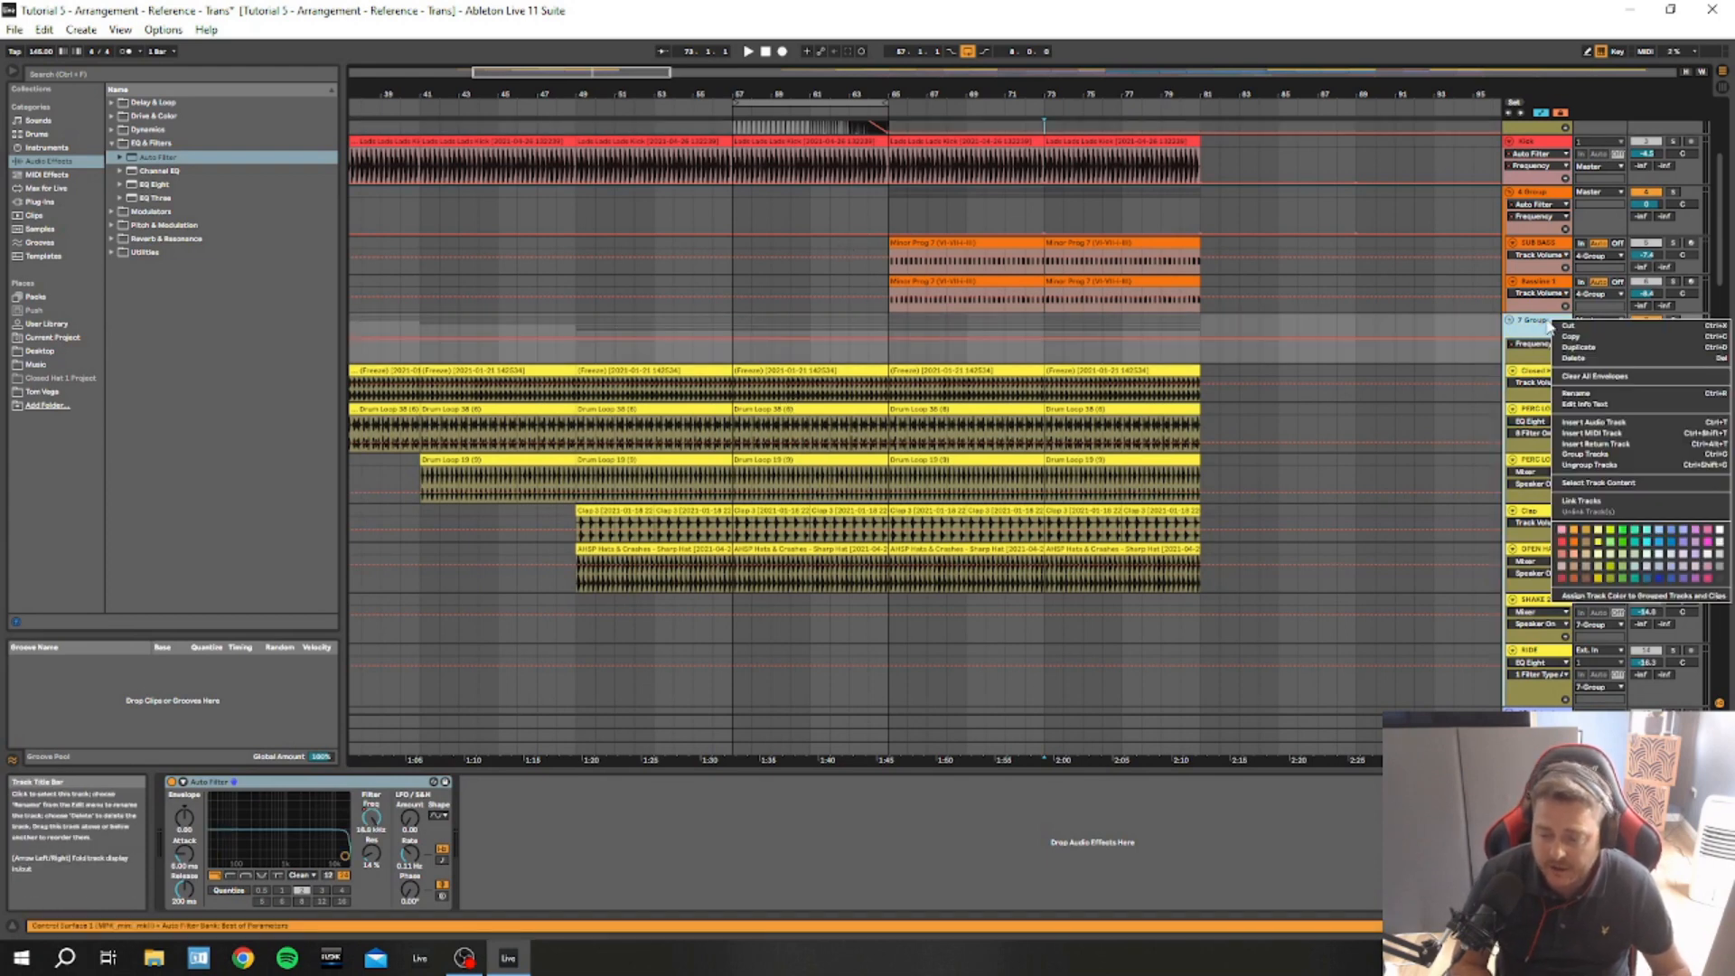
{"action": "left_click", "coordinate": [1575, 392]}
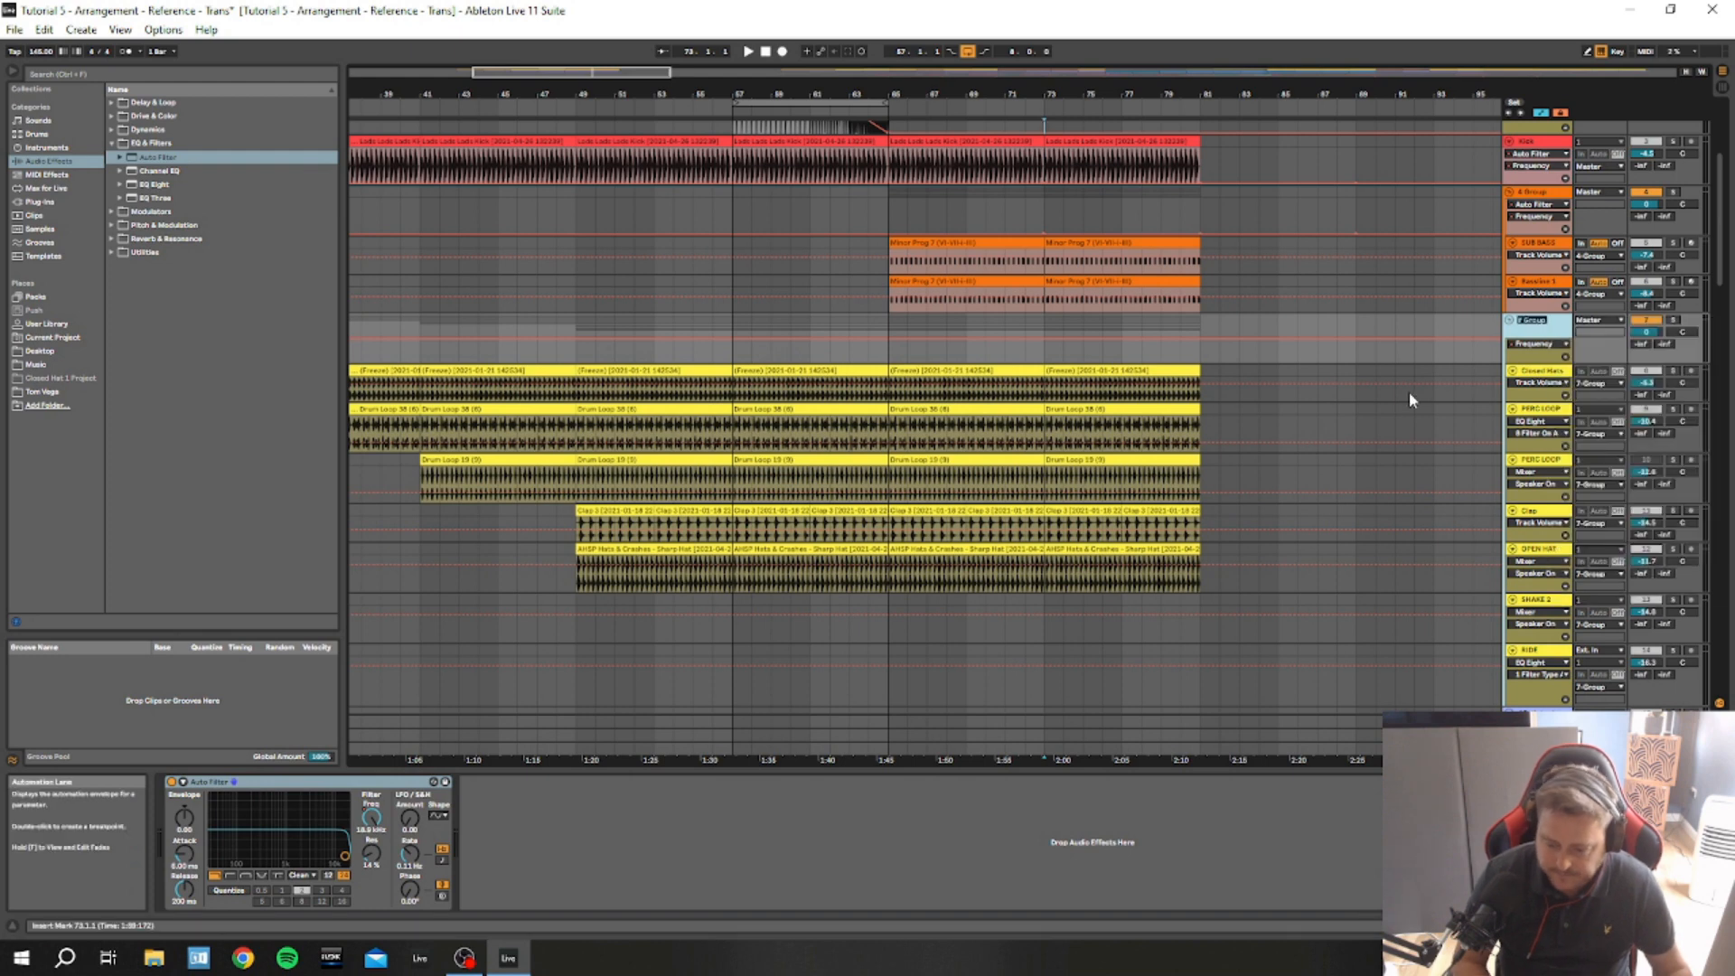
{"action": "type", "text": "PERC B"}
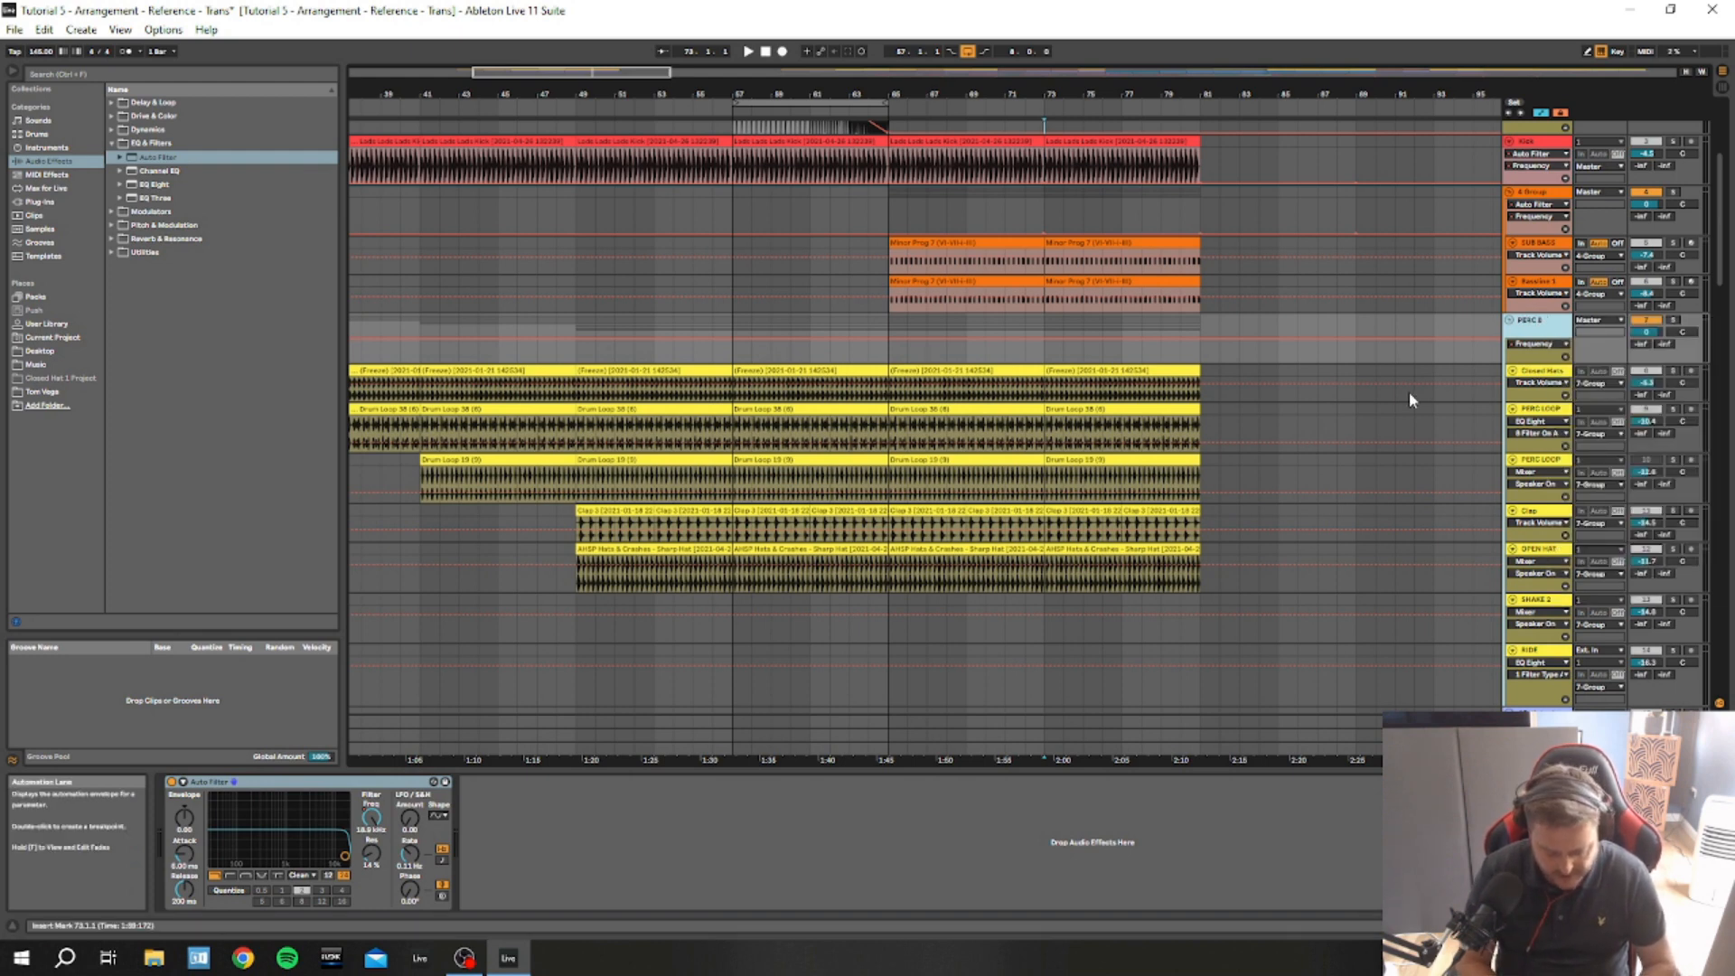
{"action": "type", "text": "US"}
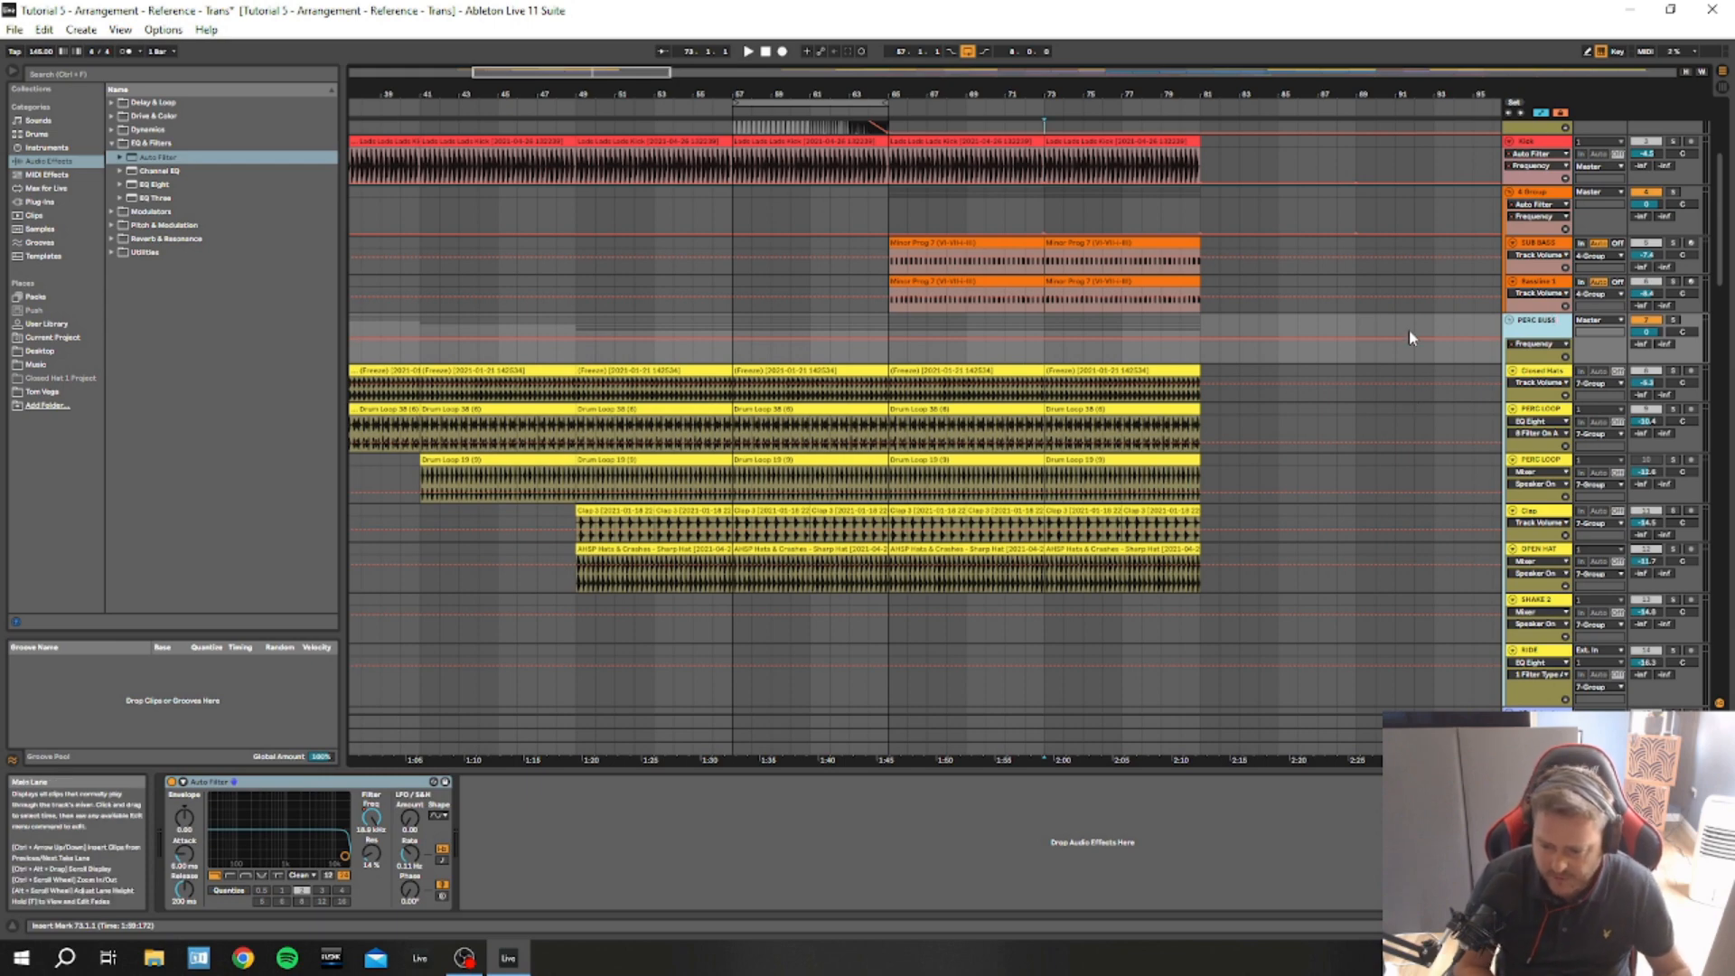
{"action": "type", "text": "S"}
{"action": "key", "text": "Return"}
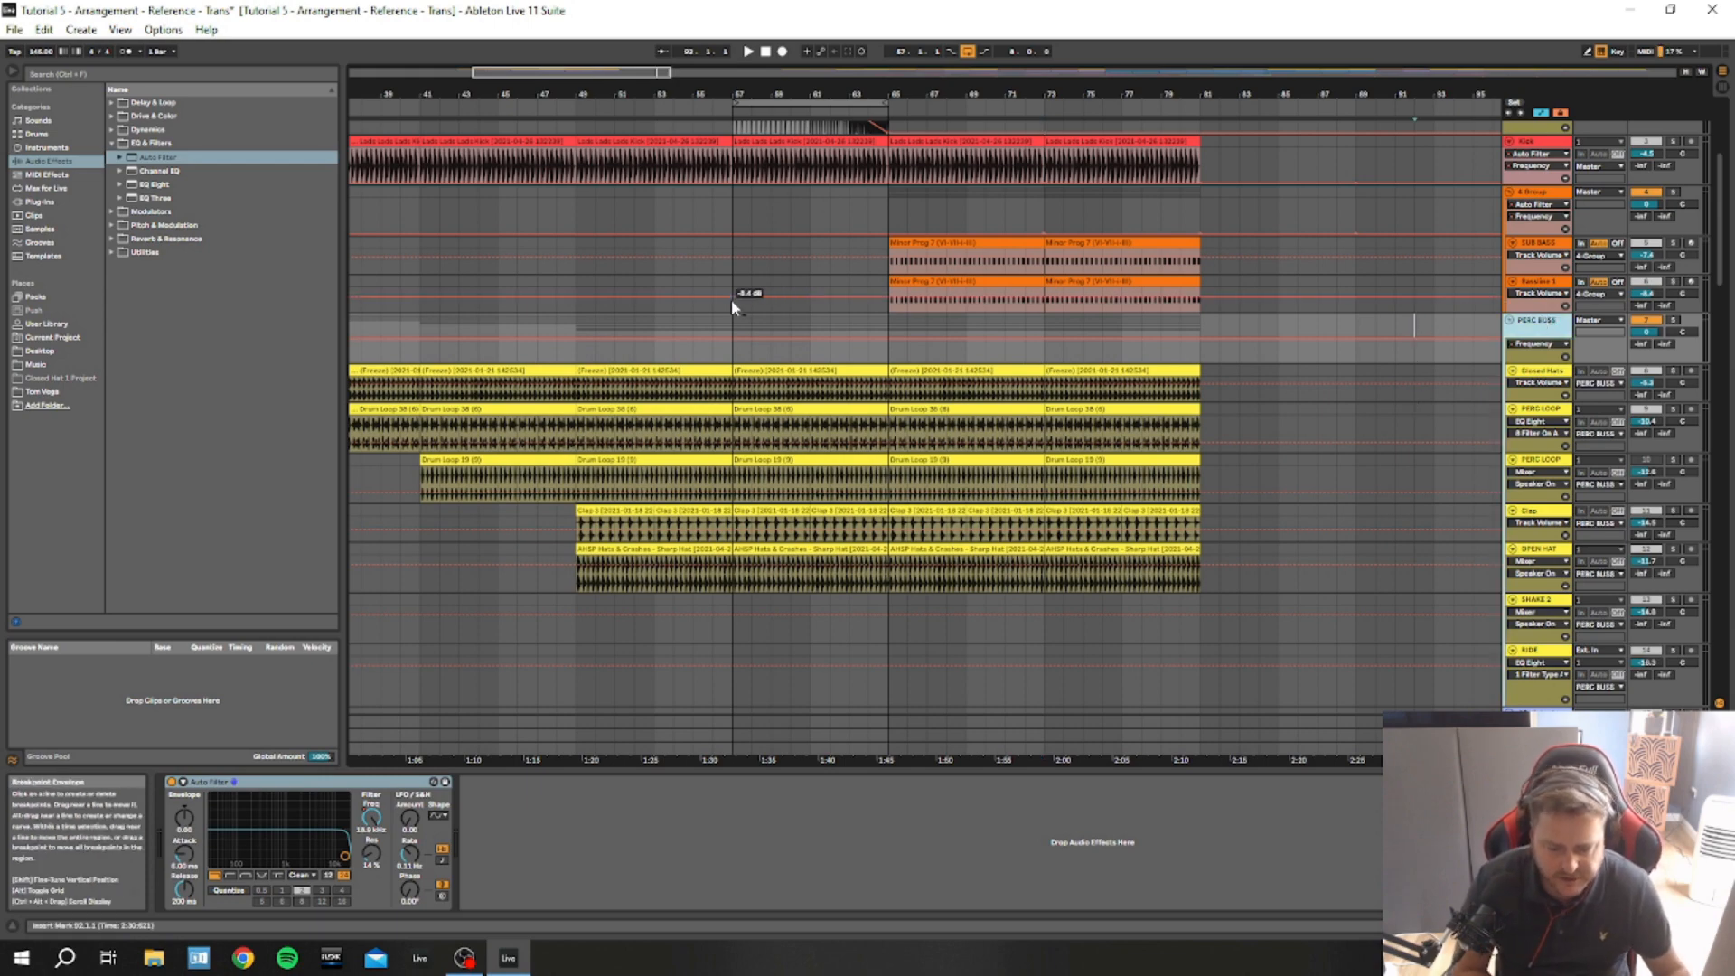
Enlarge the PERC BUSS track lane, solo the group and play it from bar 57
{"action": "left_click", "coordinate": [732, 300]}
{"action": "scroll", "coordinate": [1173, 344], "scroll_direction": "down", "scroll_amount": 1}
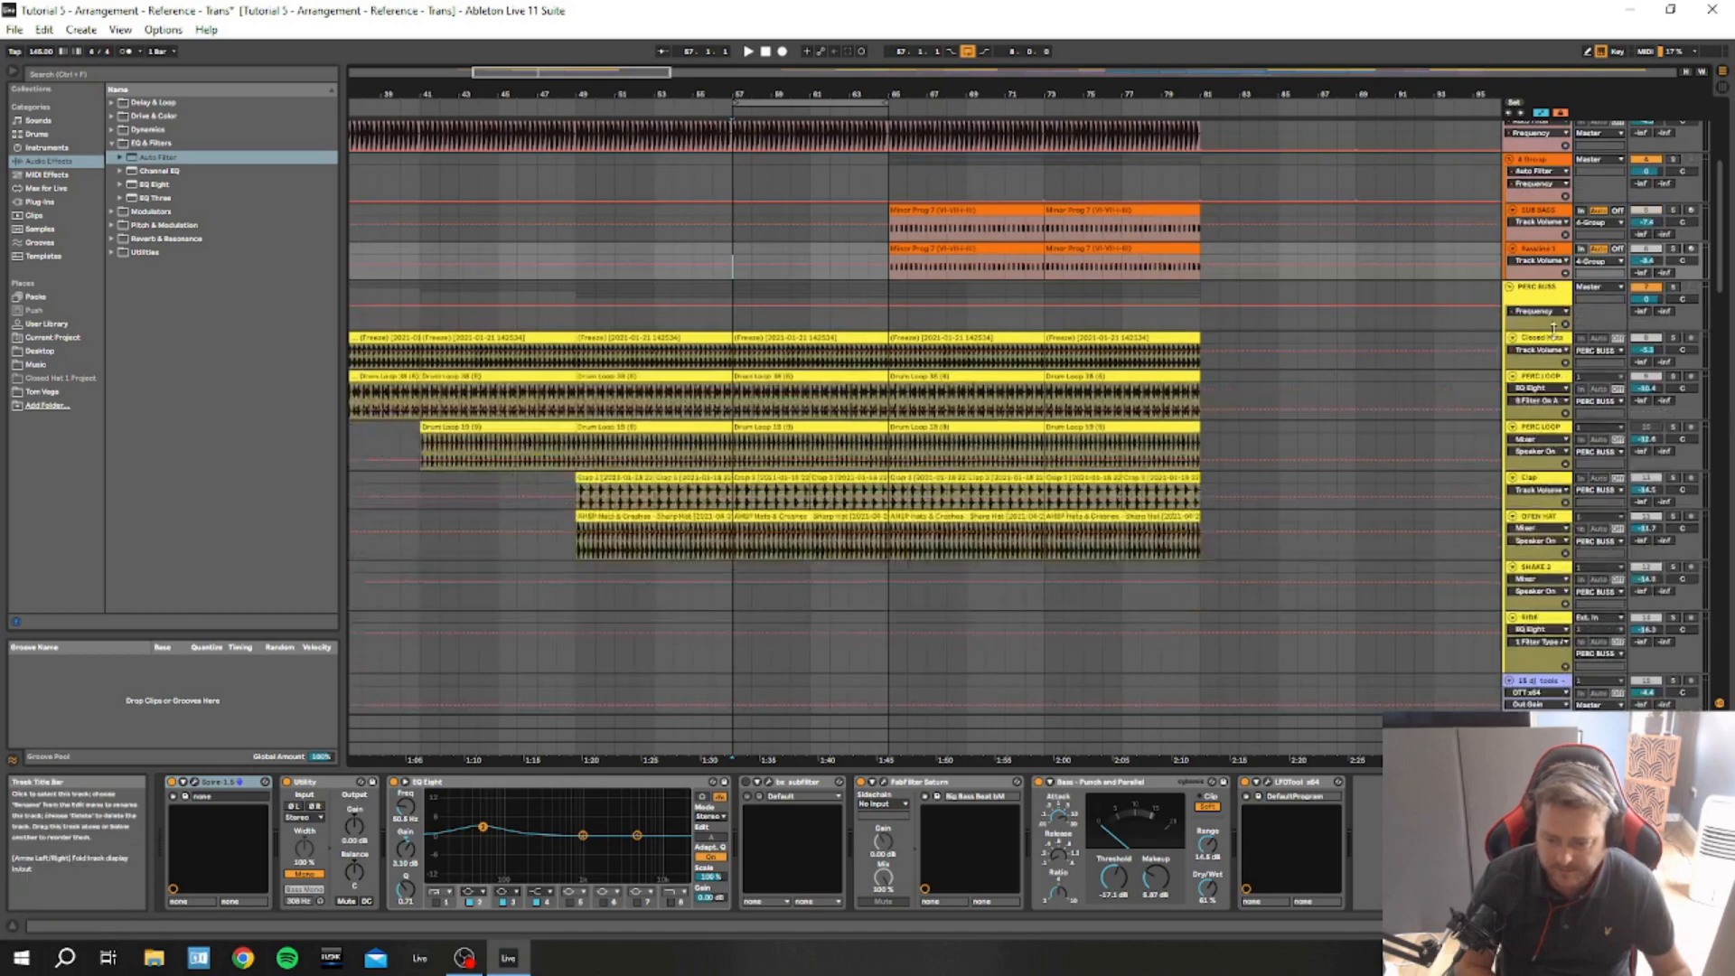
{"action": "left_click_drag", "start_coordinate": [1551, 331], "coordinate": [1549, 404]}
{"action": "left_click", "coordinate": [731, 318]}
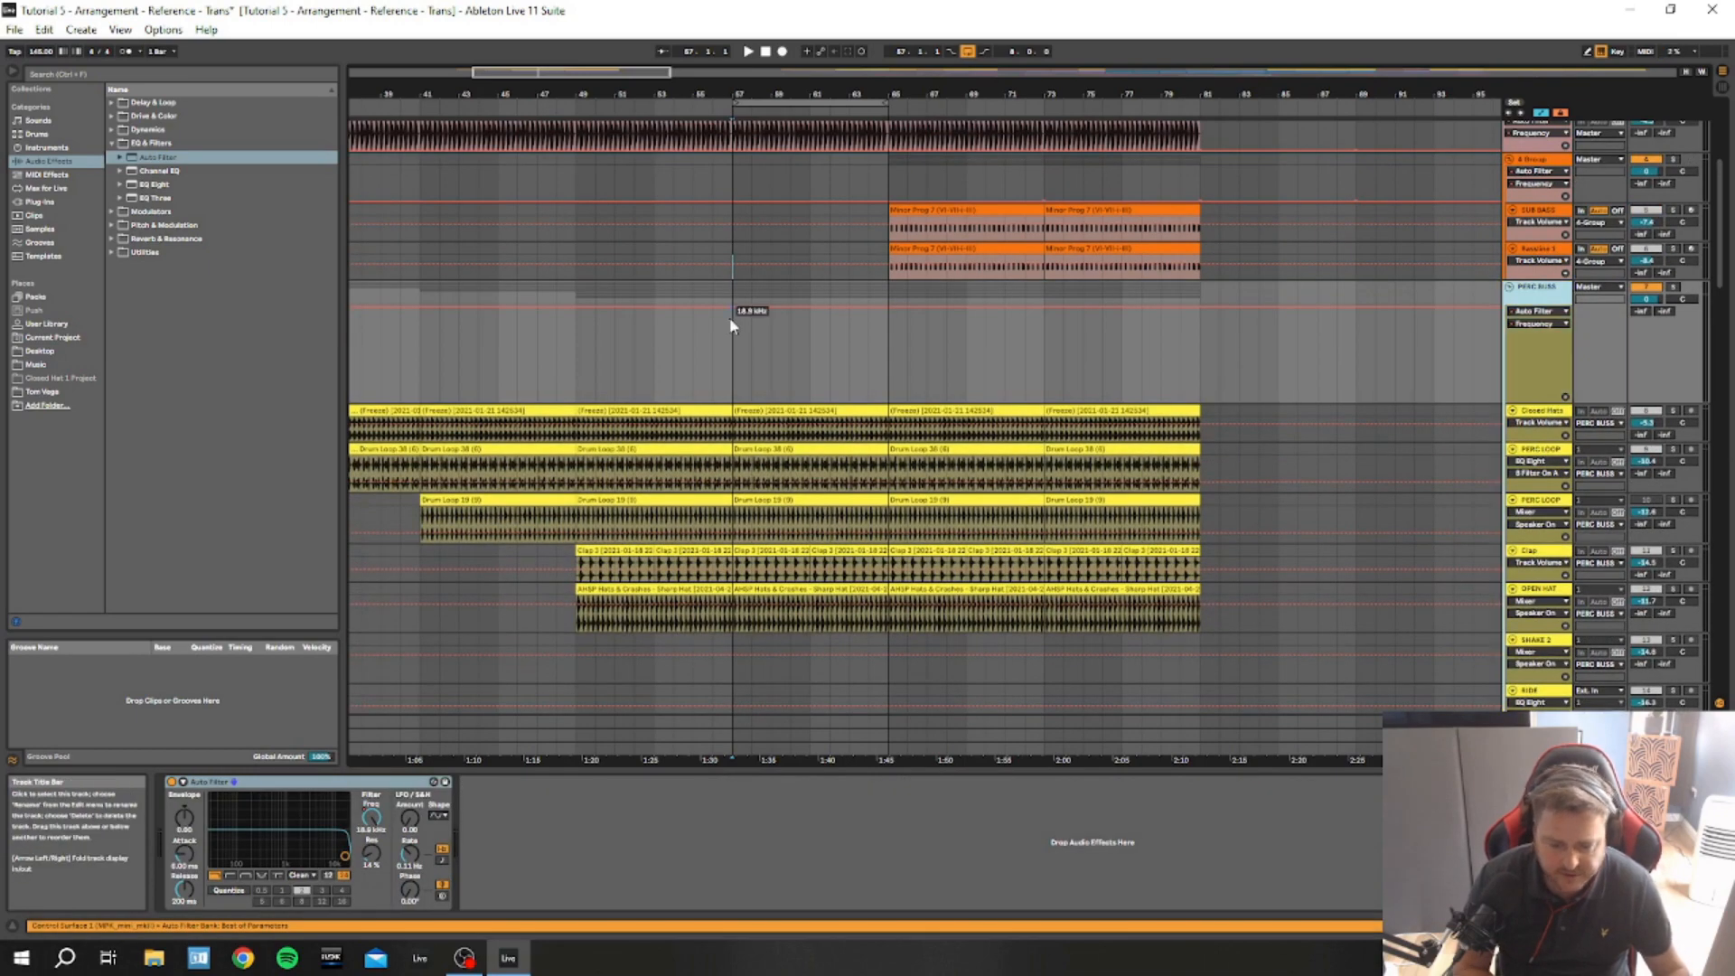
{"action": "scroll", "coordinate": [721, 379], "scroll_direction": "up", "scroll_amount": 1}
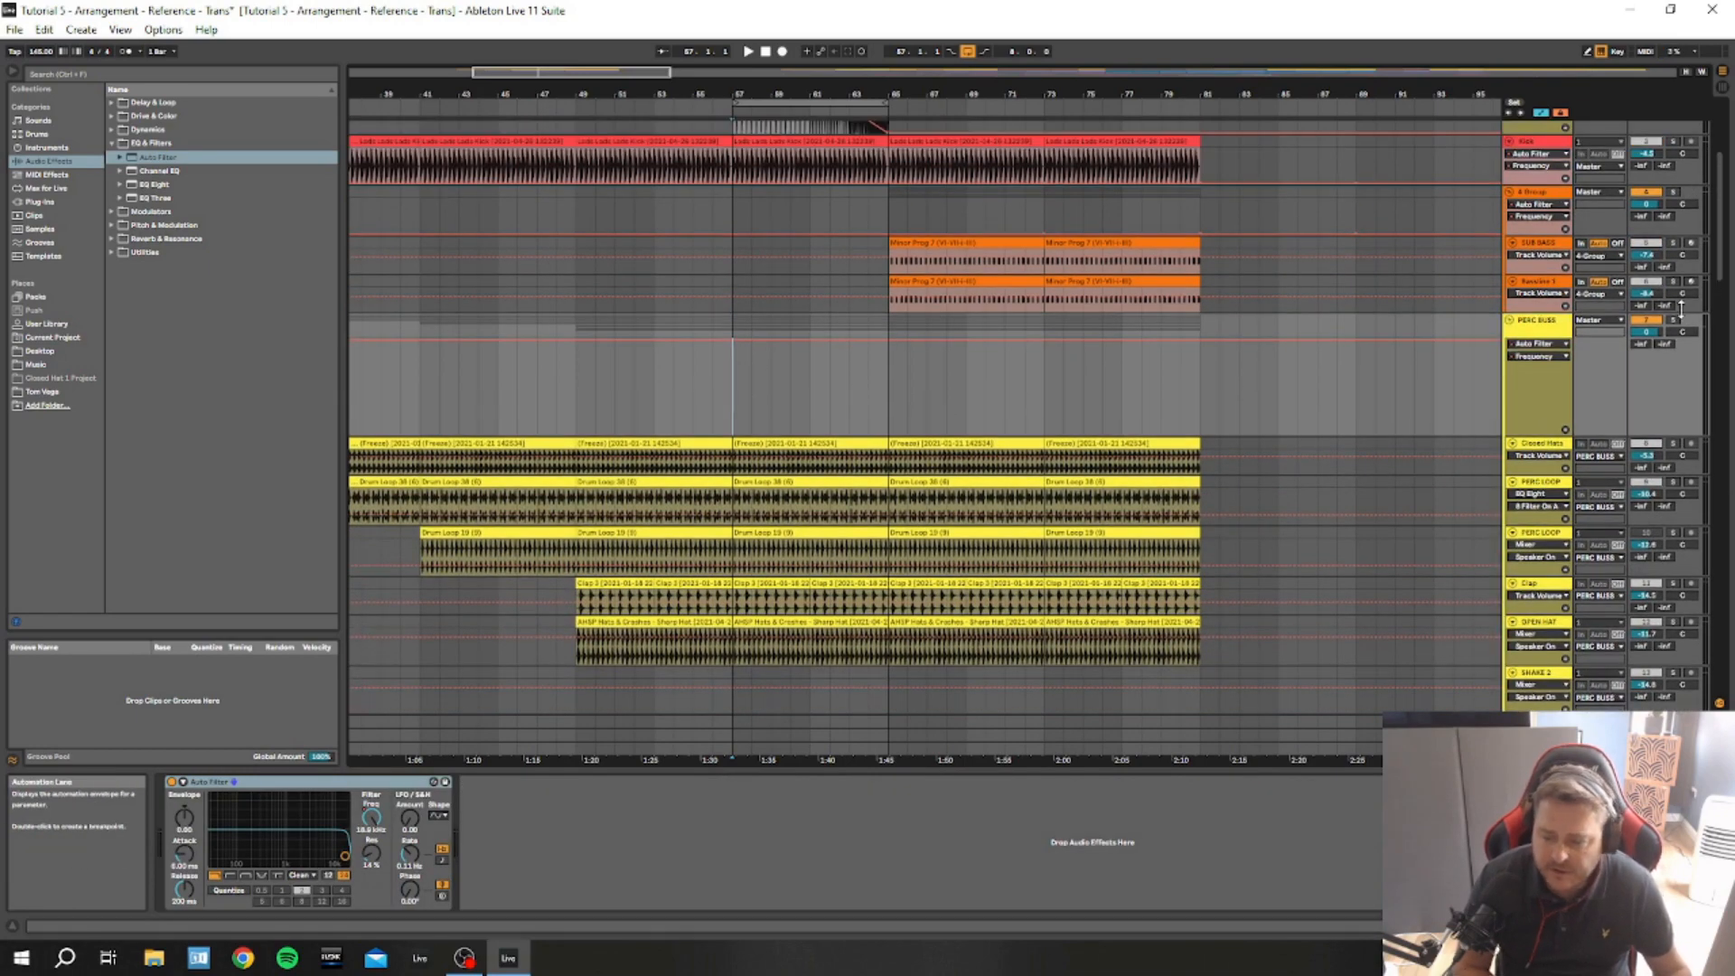
{"action": "key", "text": "space"}
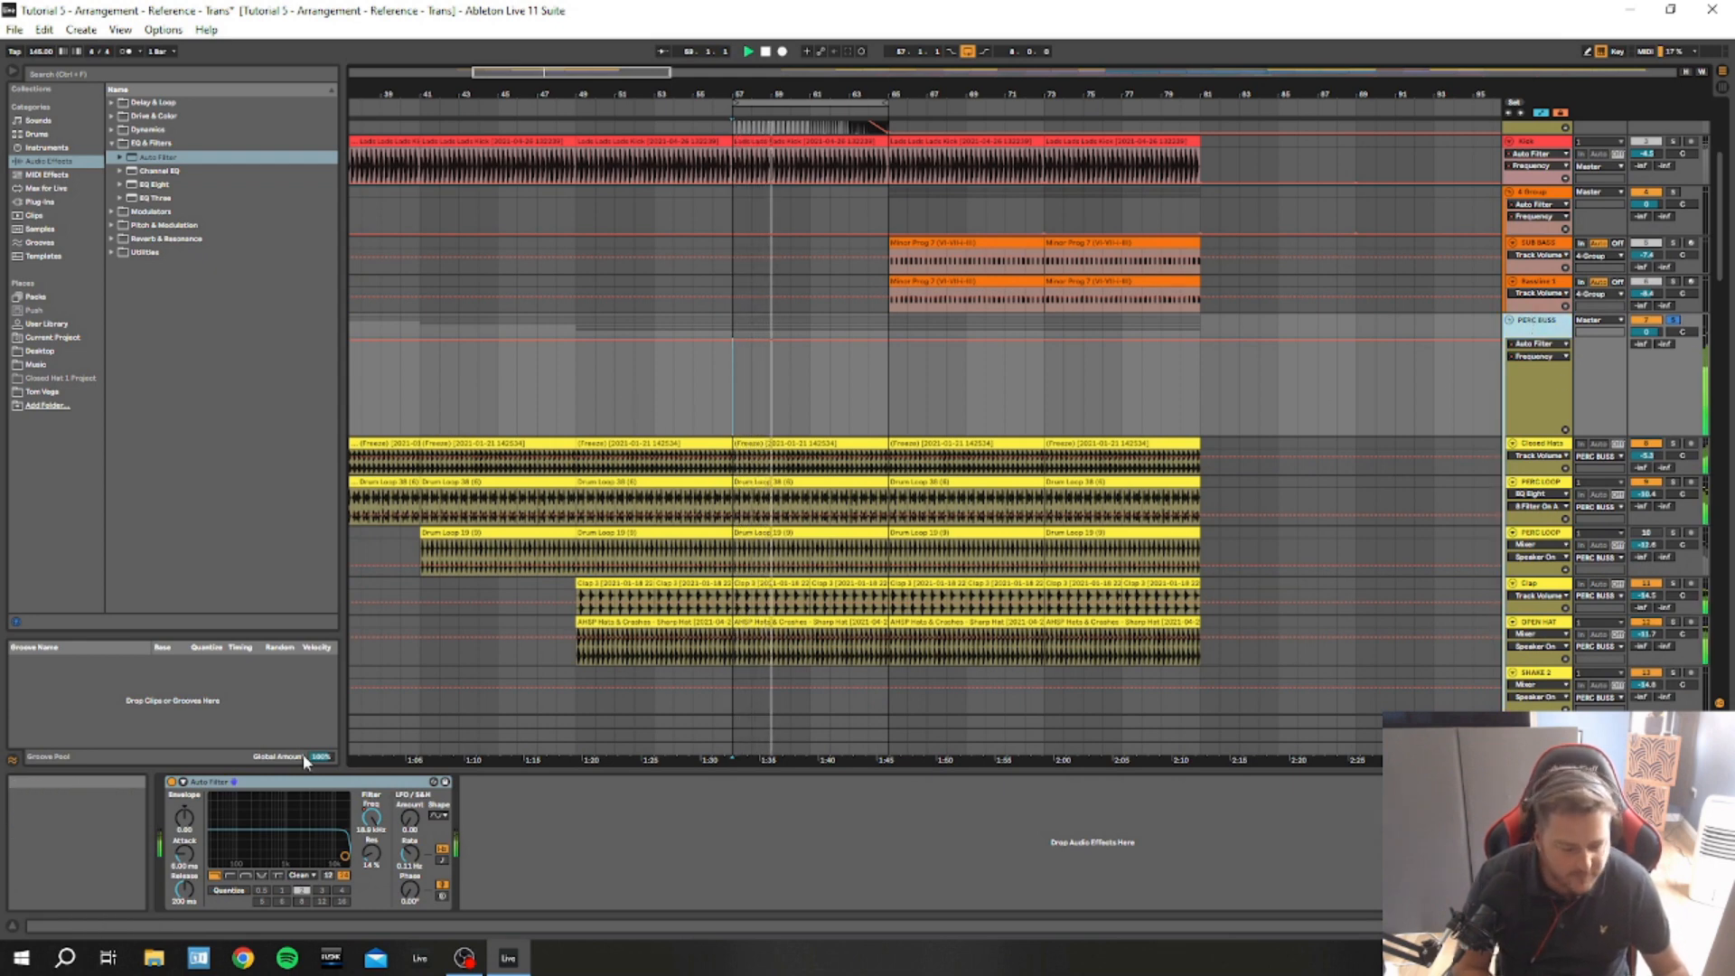
{"action": "key", "text": "space"}
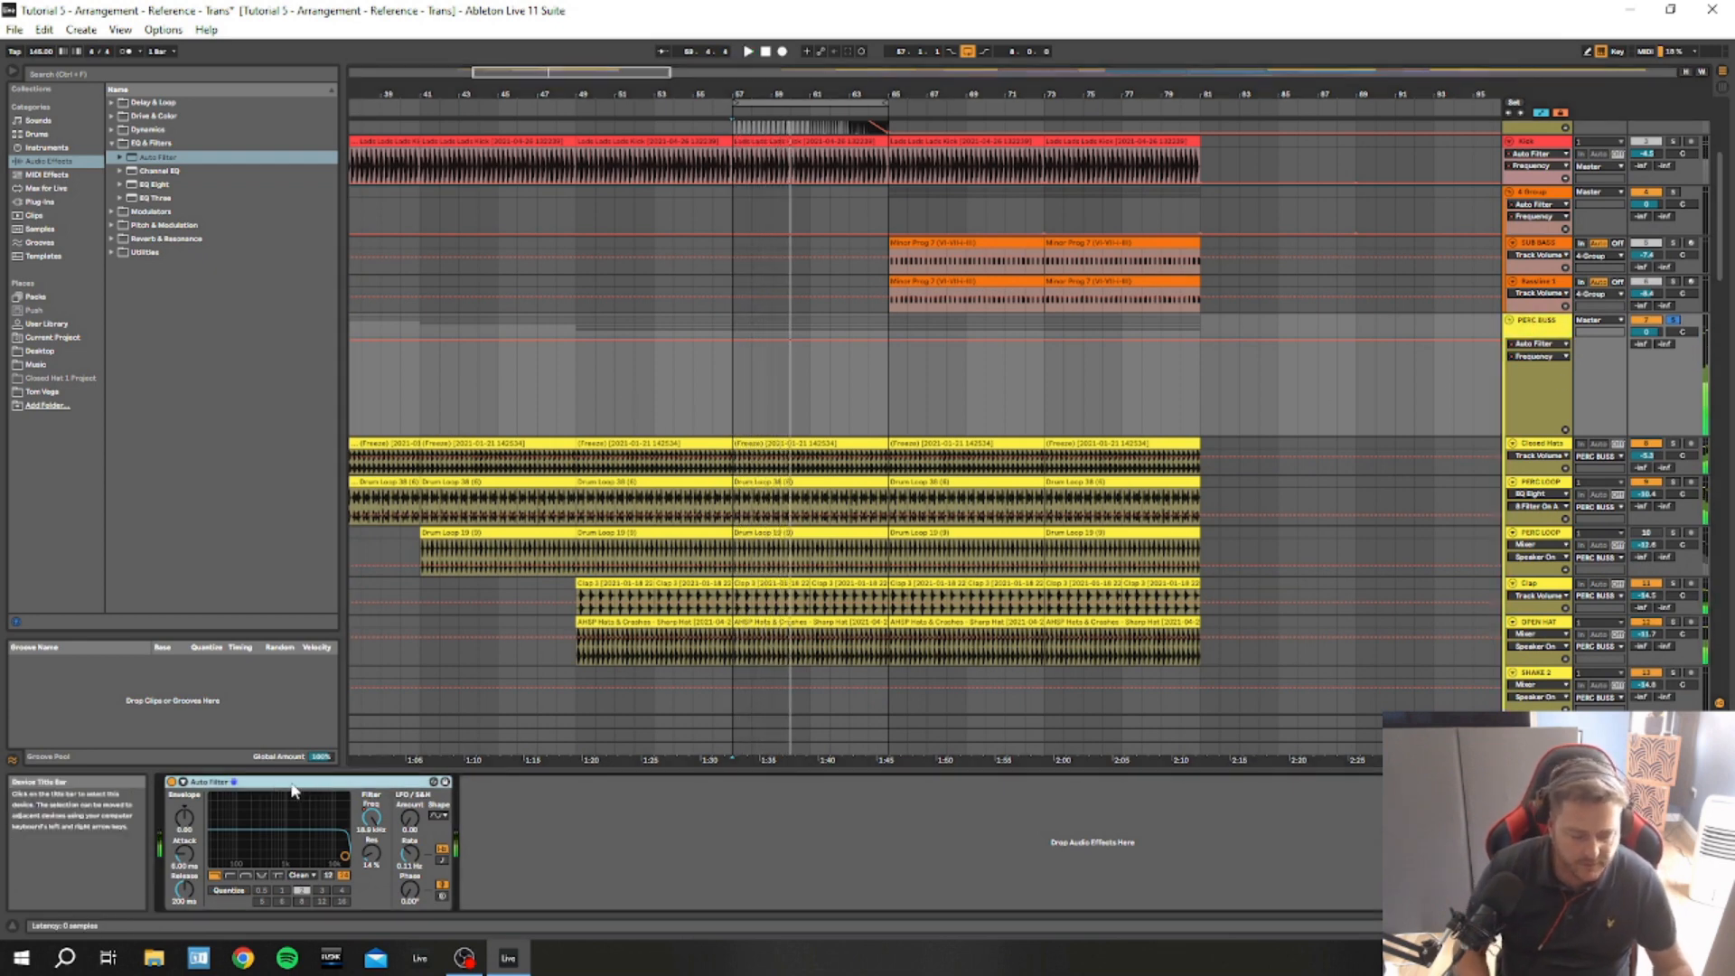
Replace the Auto Filter on PERC BUSS with a fresh one, playing the group unfiltered from bar 57 in between
{"action": "key", "text": "Delete"}
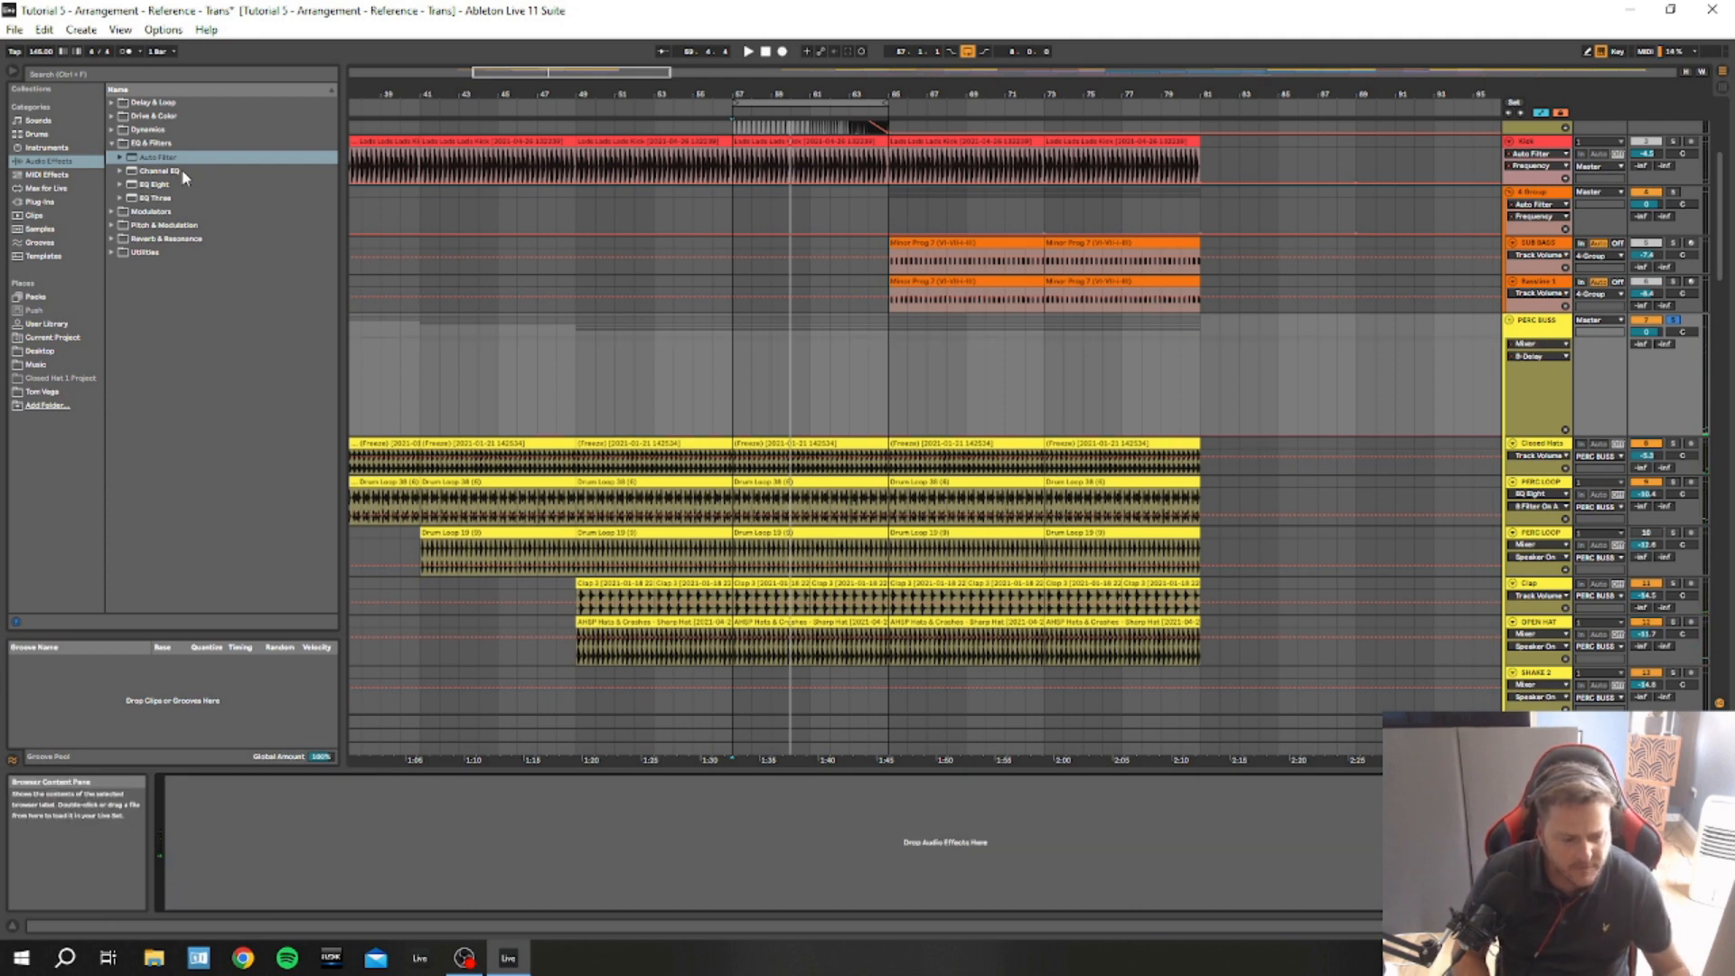
{"action": "left_click", "coordinate": [1504, 346]}
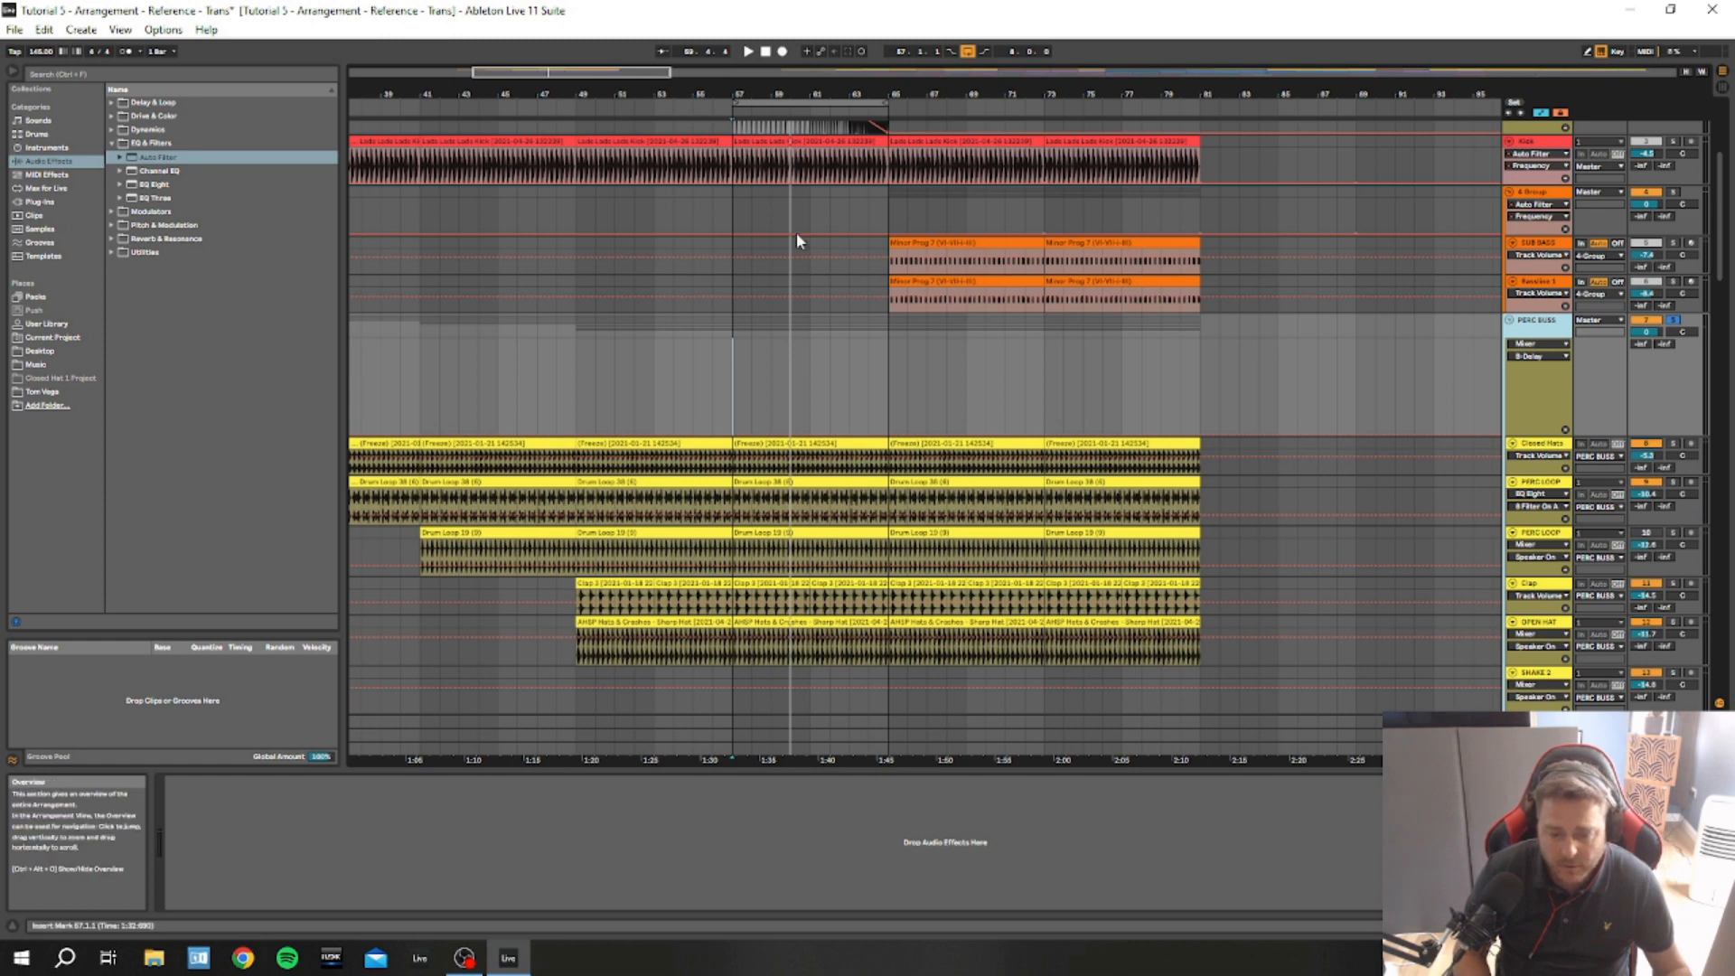
{"action": "scroll", "coordinate": [788, 190], "scroll_direction": "up", "scroll_amount": 1}
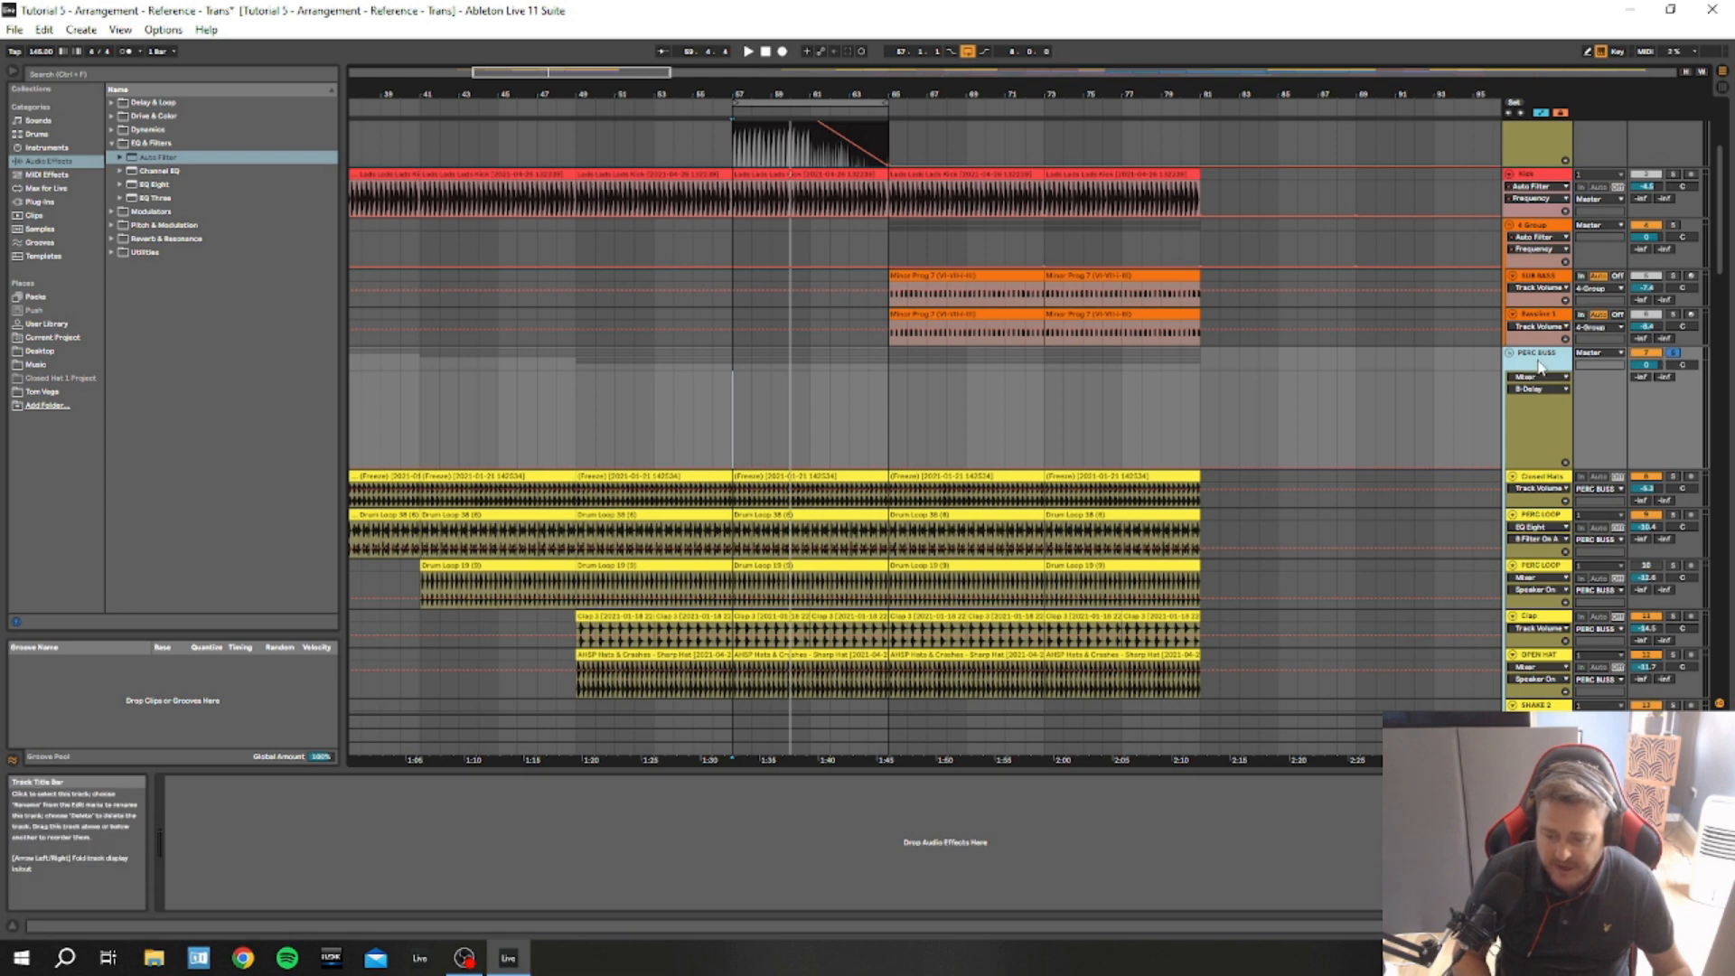
{"action": "key", "text": "space"}
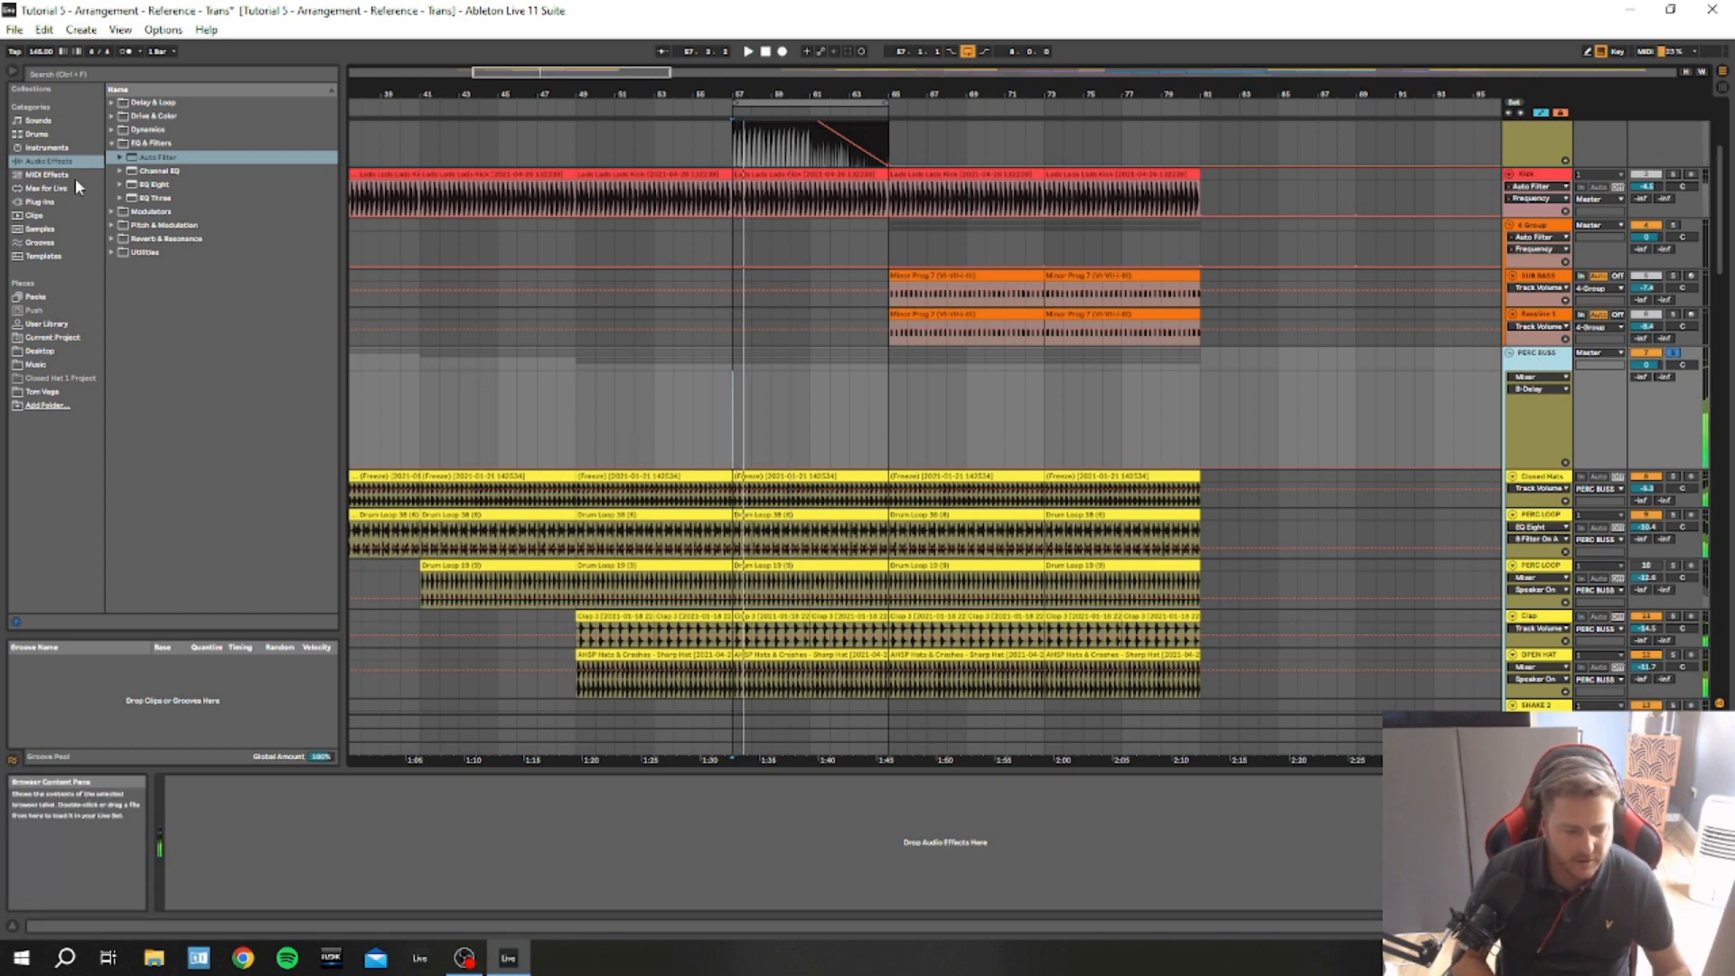
{"action": "left_click_drag", "start_coordinate": [147, 157], "coordinate": [142, 158]}
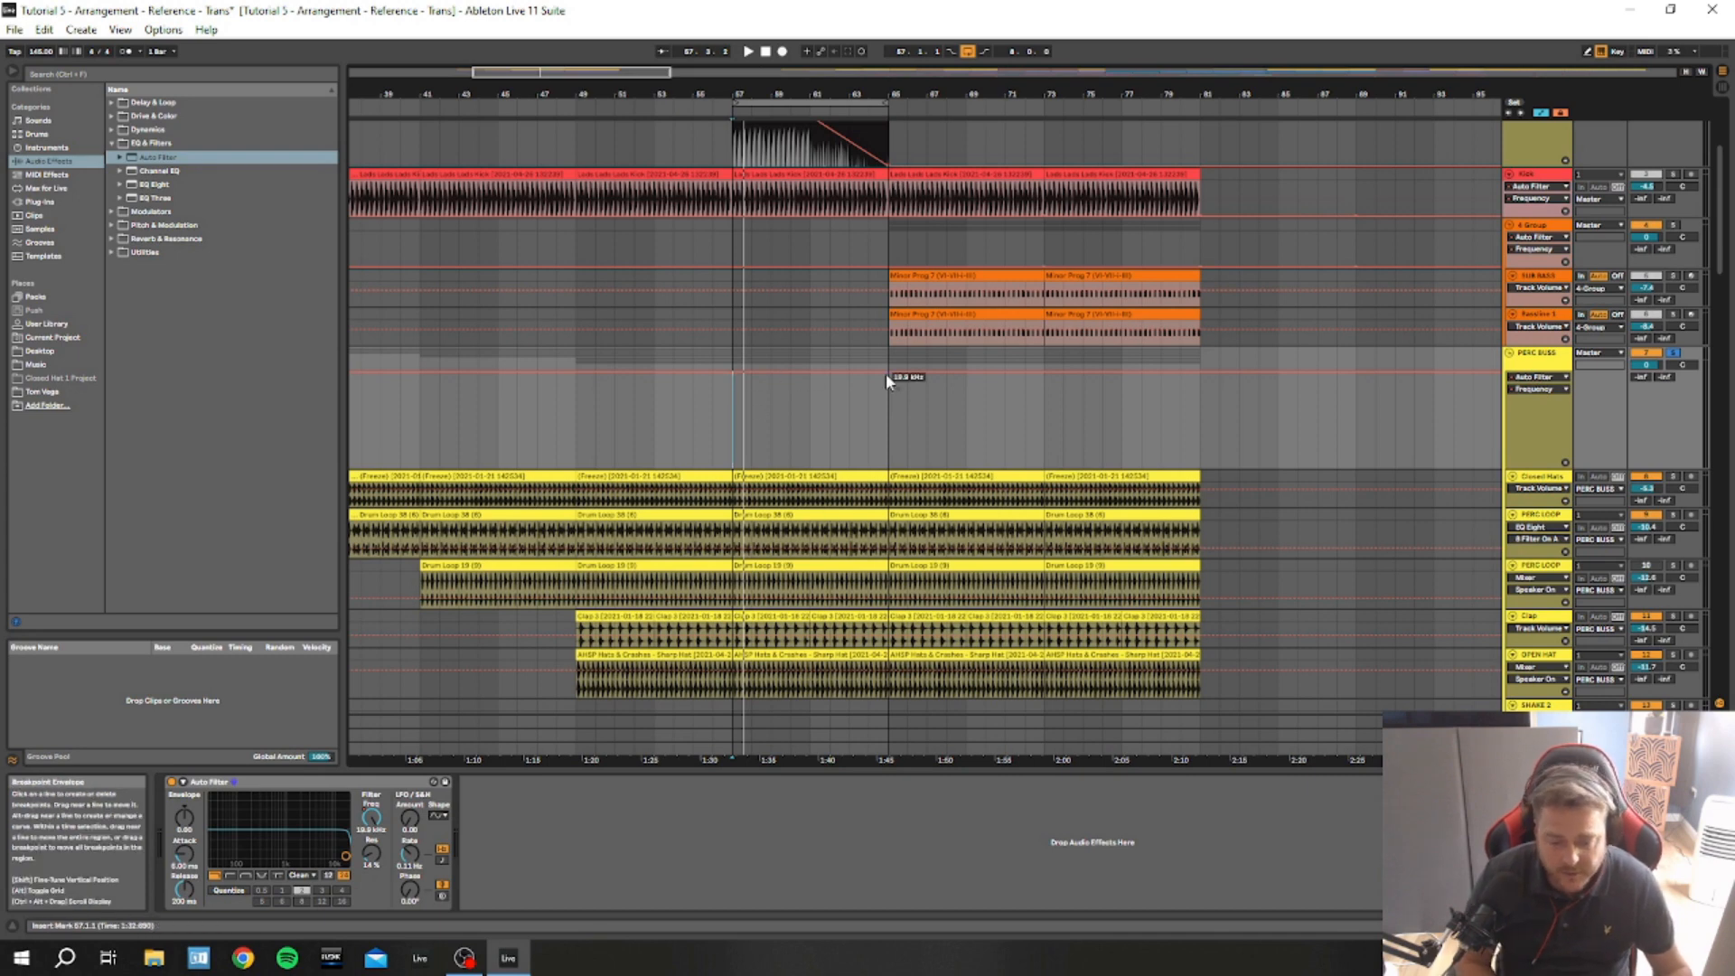
Try a PERC BUSS filter frequency sweep falling to the minimum between bars 57 and 65, play it, and remove its breakpoints
{"action": "left_click_drag", "start_coordinate": [891, 381], "coordinate": [892, 425]}
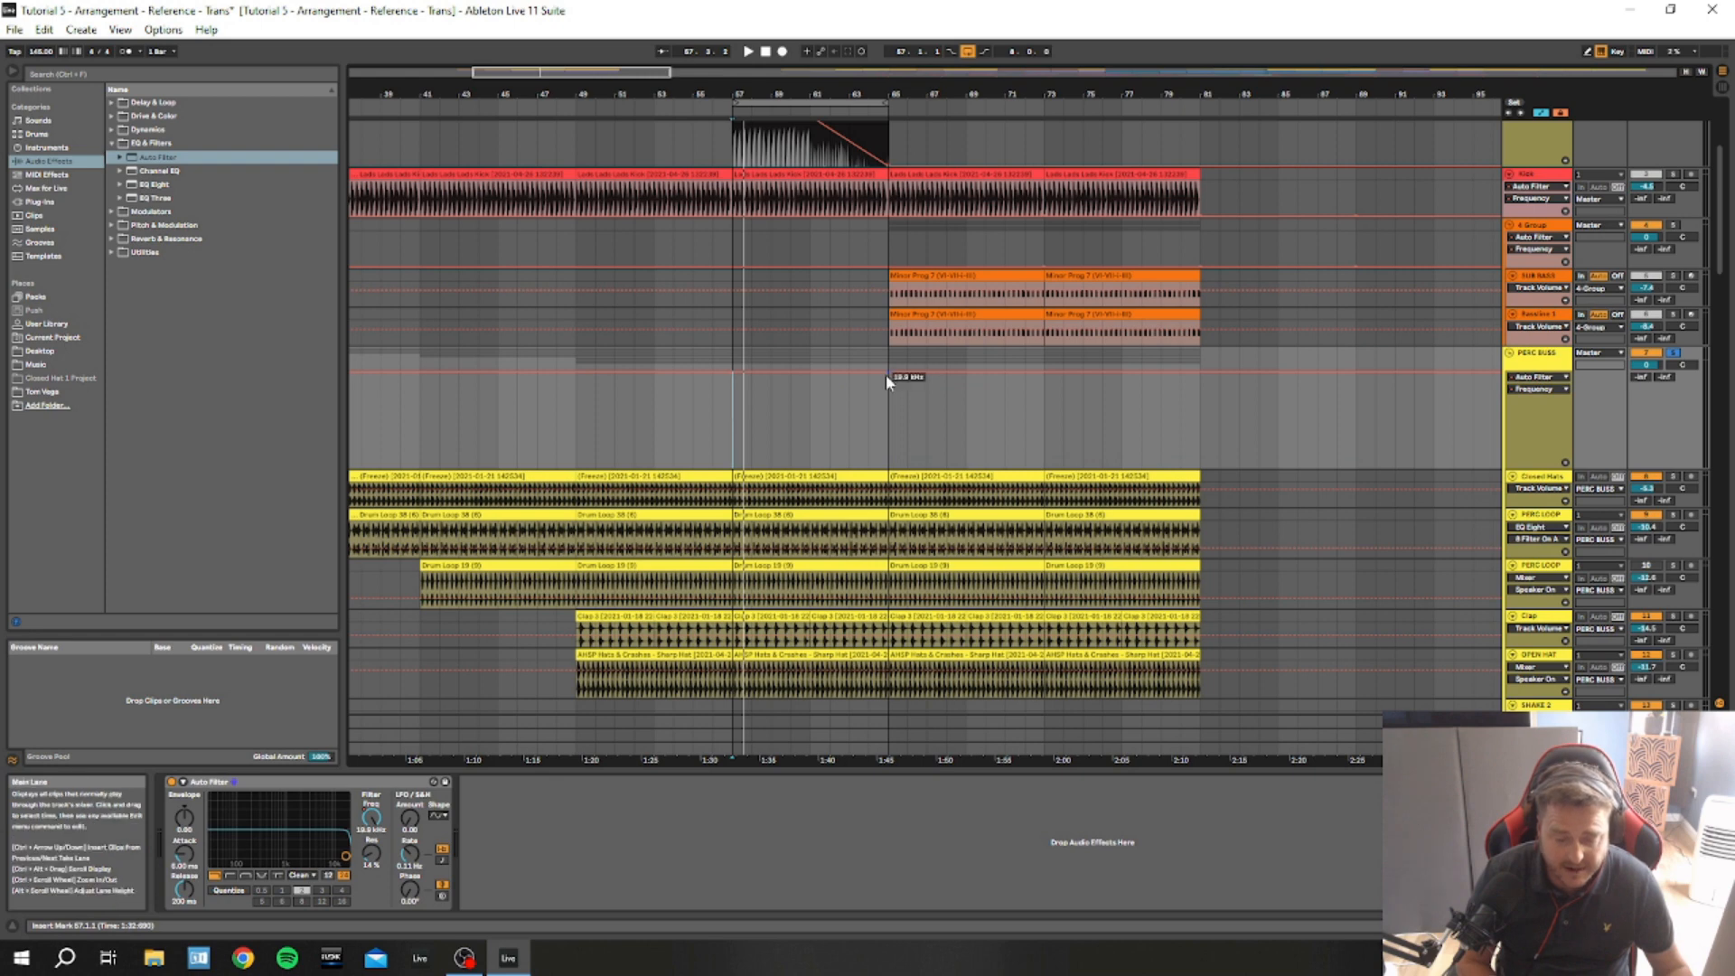
{"action": "left_click_drag", "start_coordinate": [891, 374], "coordinate": [891, 466]}
{"action": "key", "text": "space"}
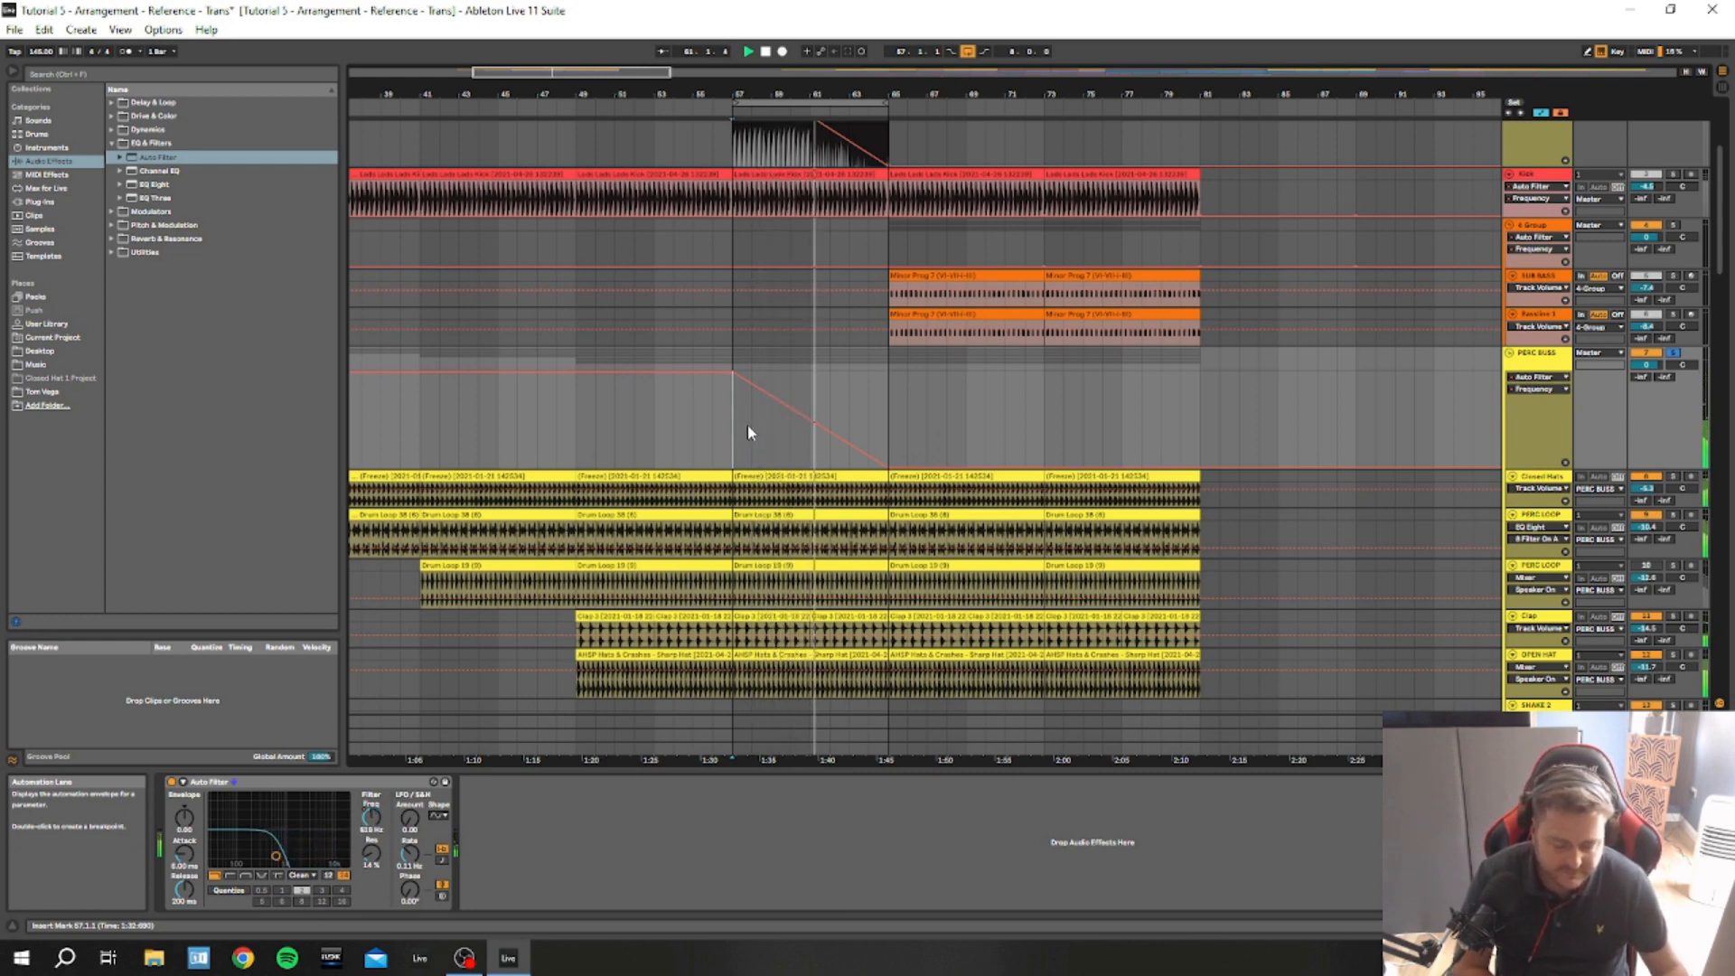
{"action": "key", "text": "space"}
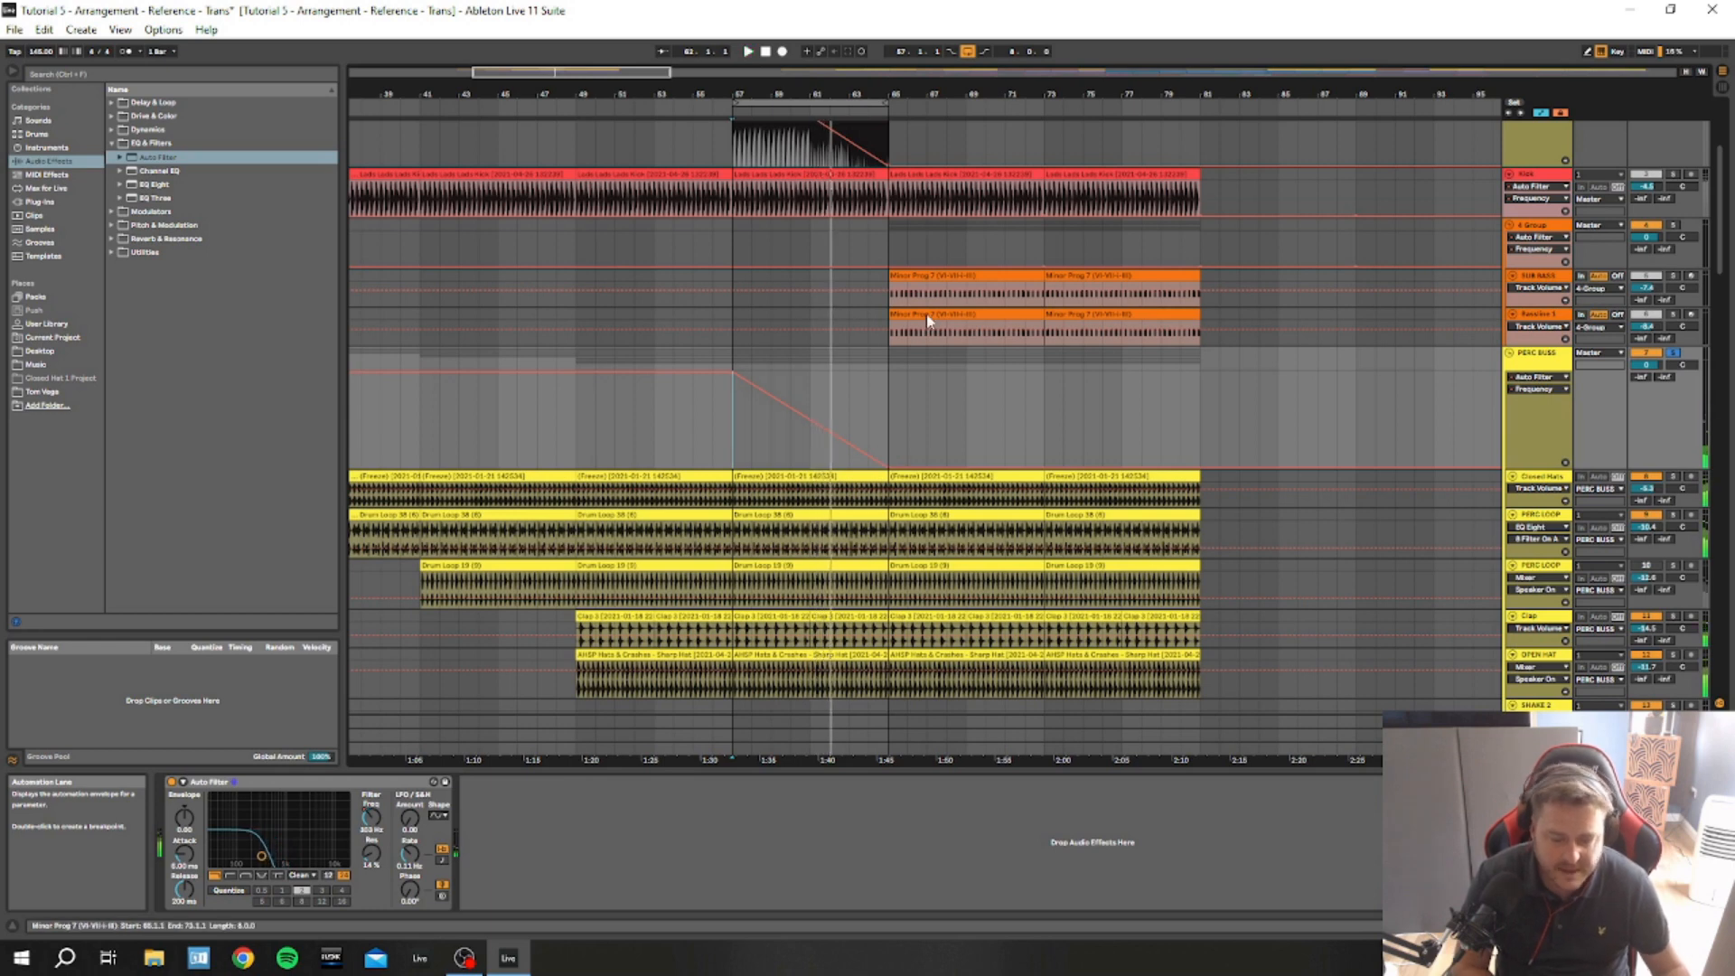
{"action": "left_click", "coordinate": [728, 378]}
{"action": "left_click", "coordinate": [890, 469]}
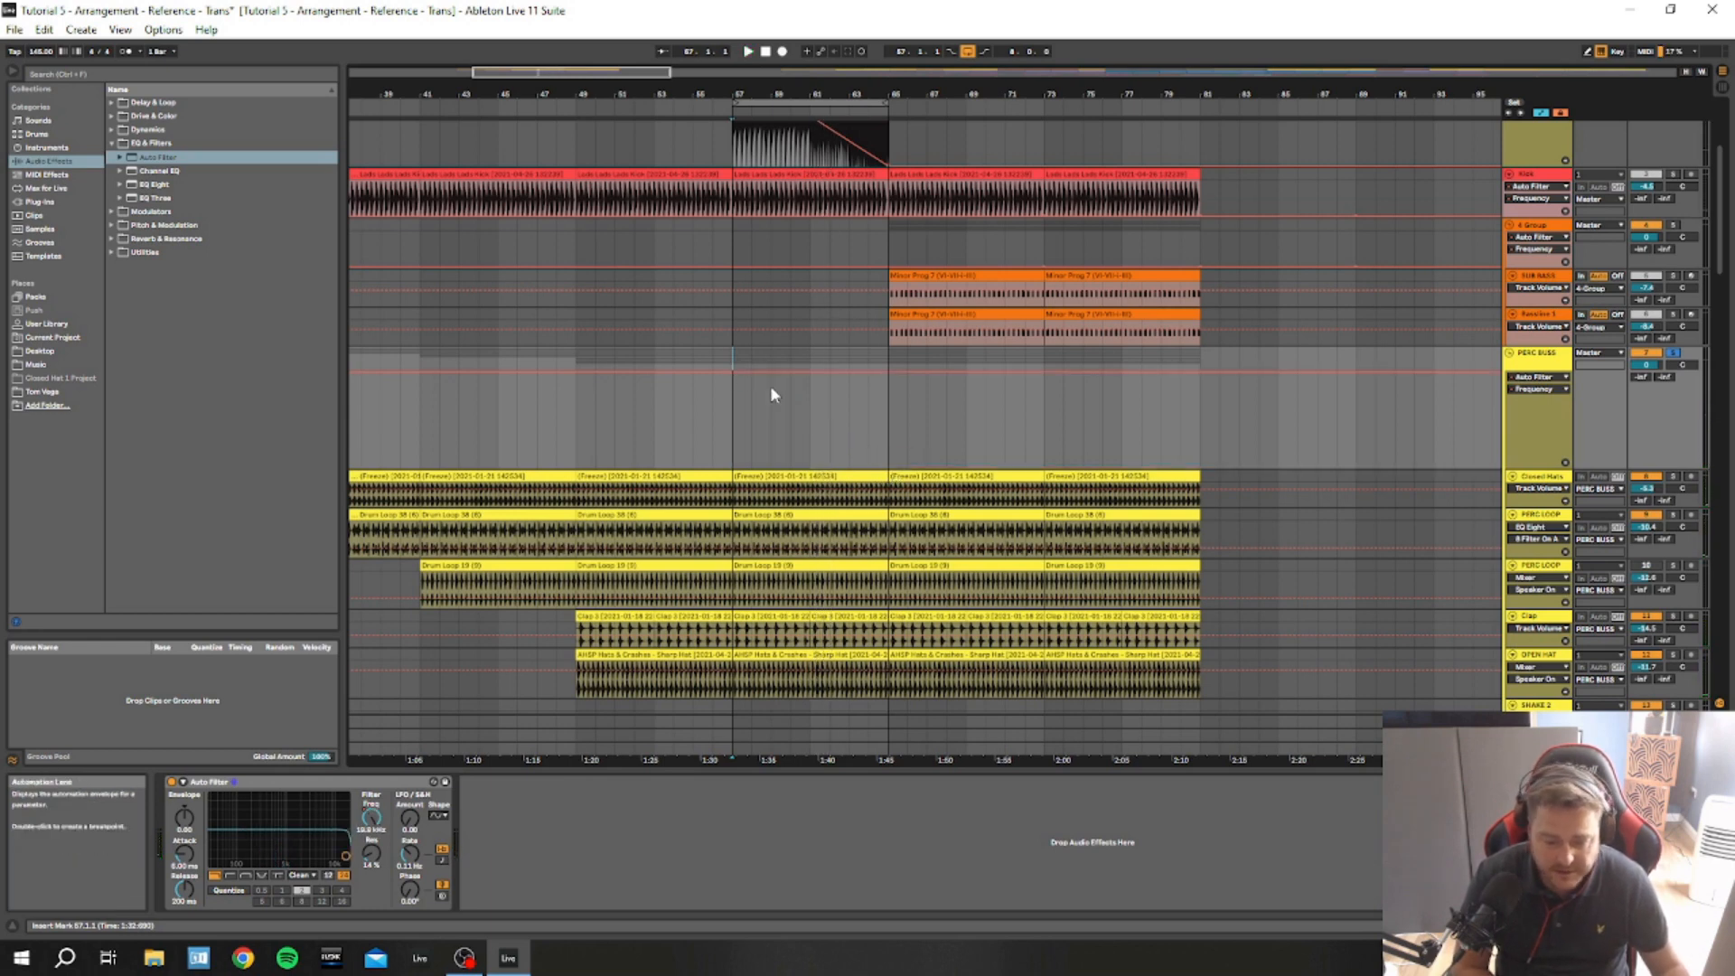
Switch the PERC BUSS Auto Filter from low-pass to high-pass and turn its cutoff frequency down to the minimum
{"action": "mouse_move", "coordinate": [732, 378]}
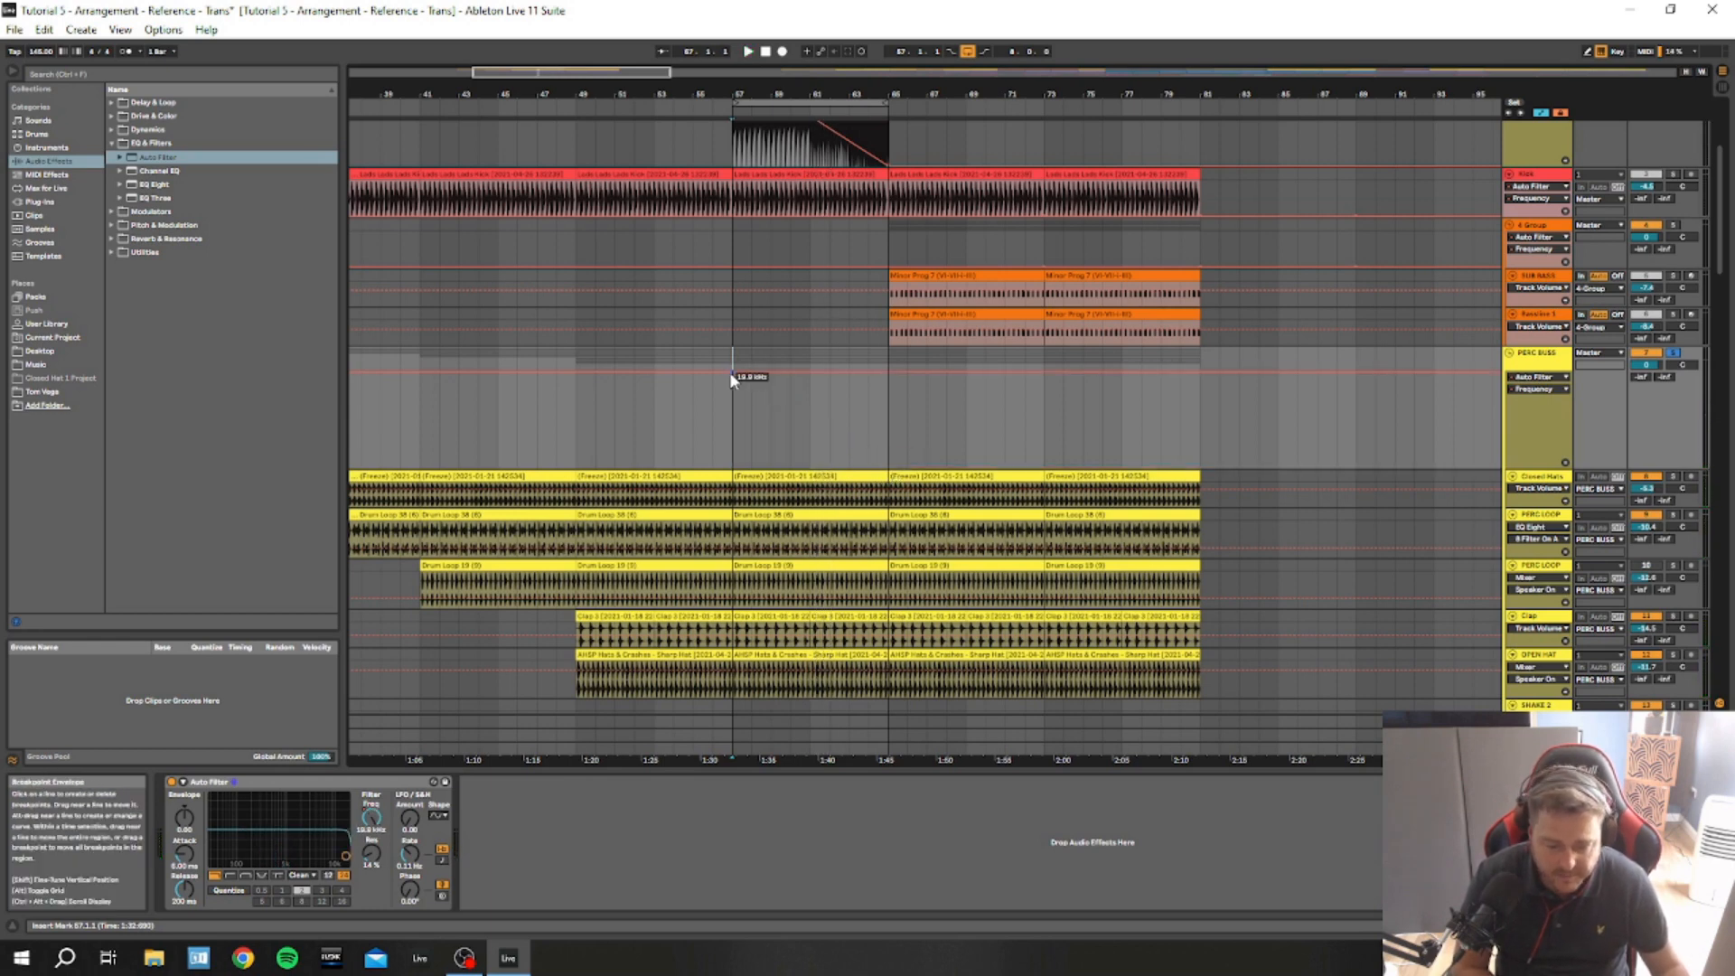
{"action": "left_click", "coordinate": [215, 876]}
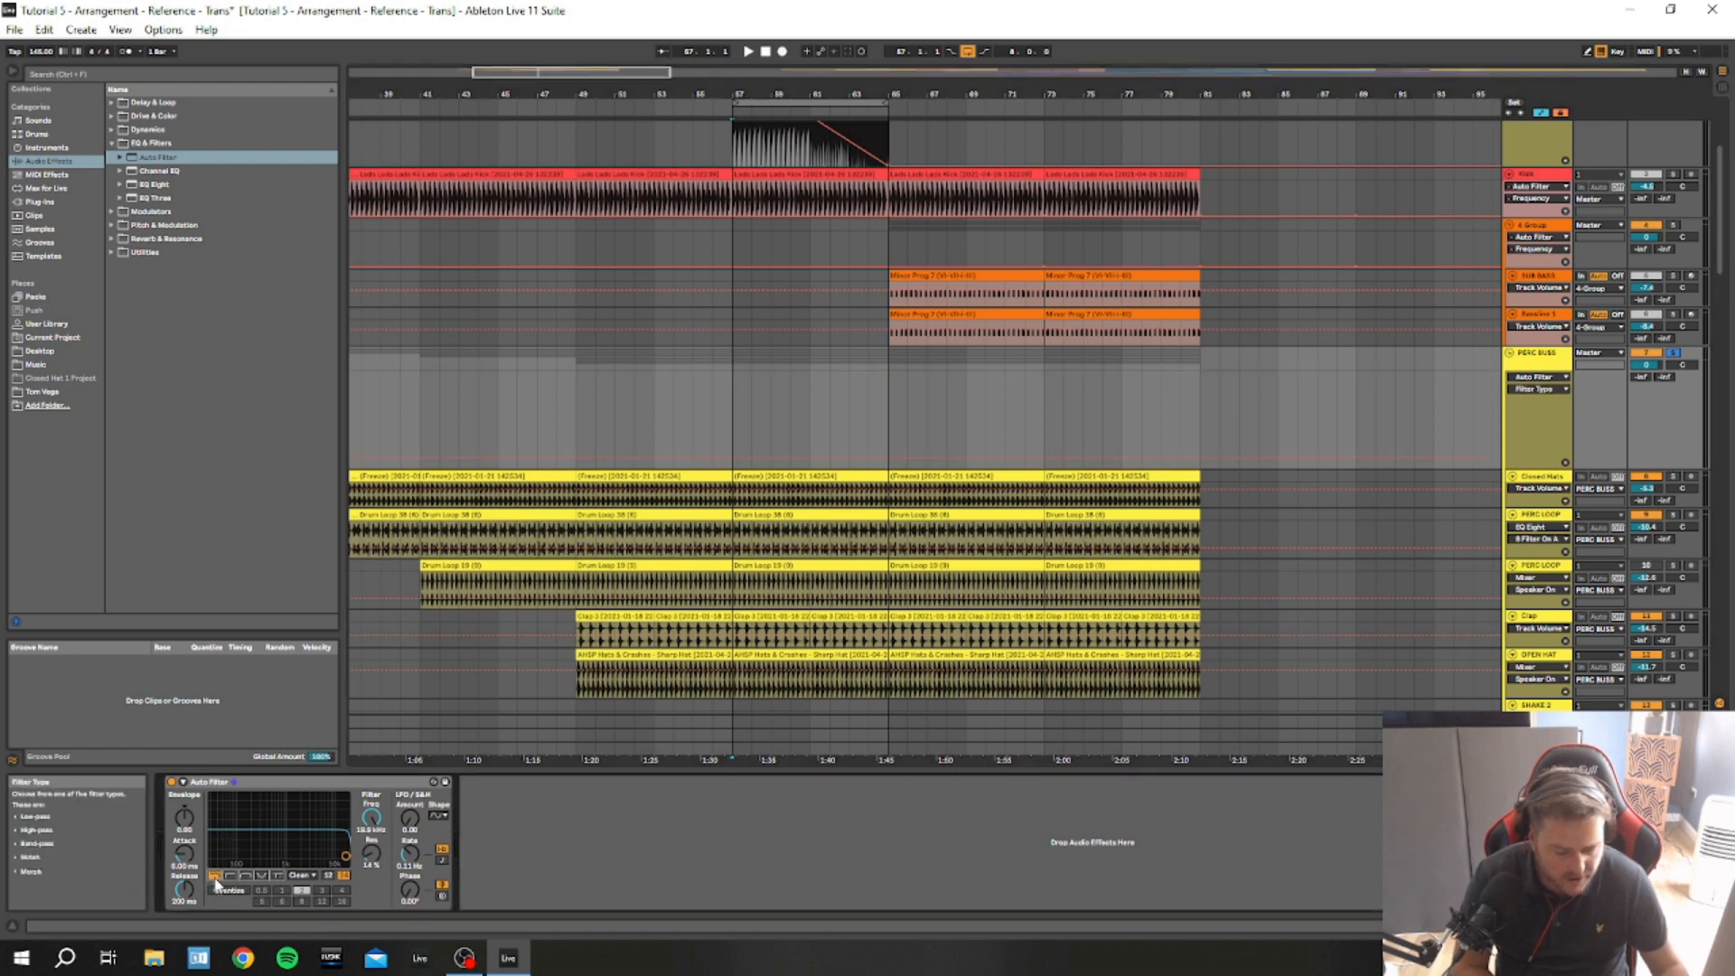
{"action": "left_click", "coordinate": [230, 875]}
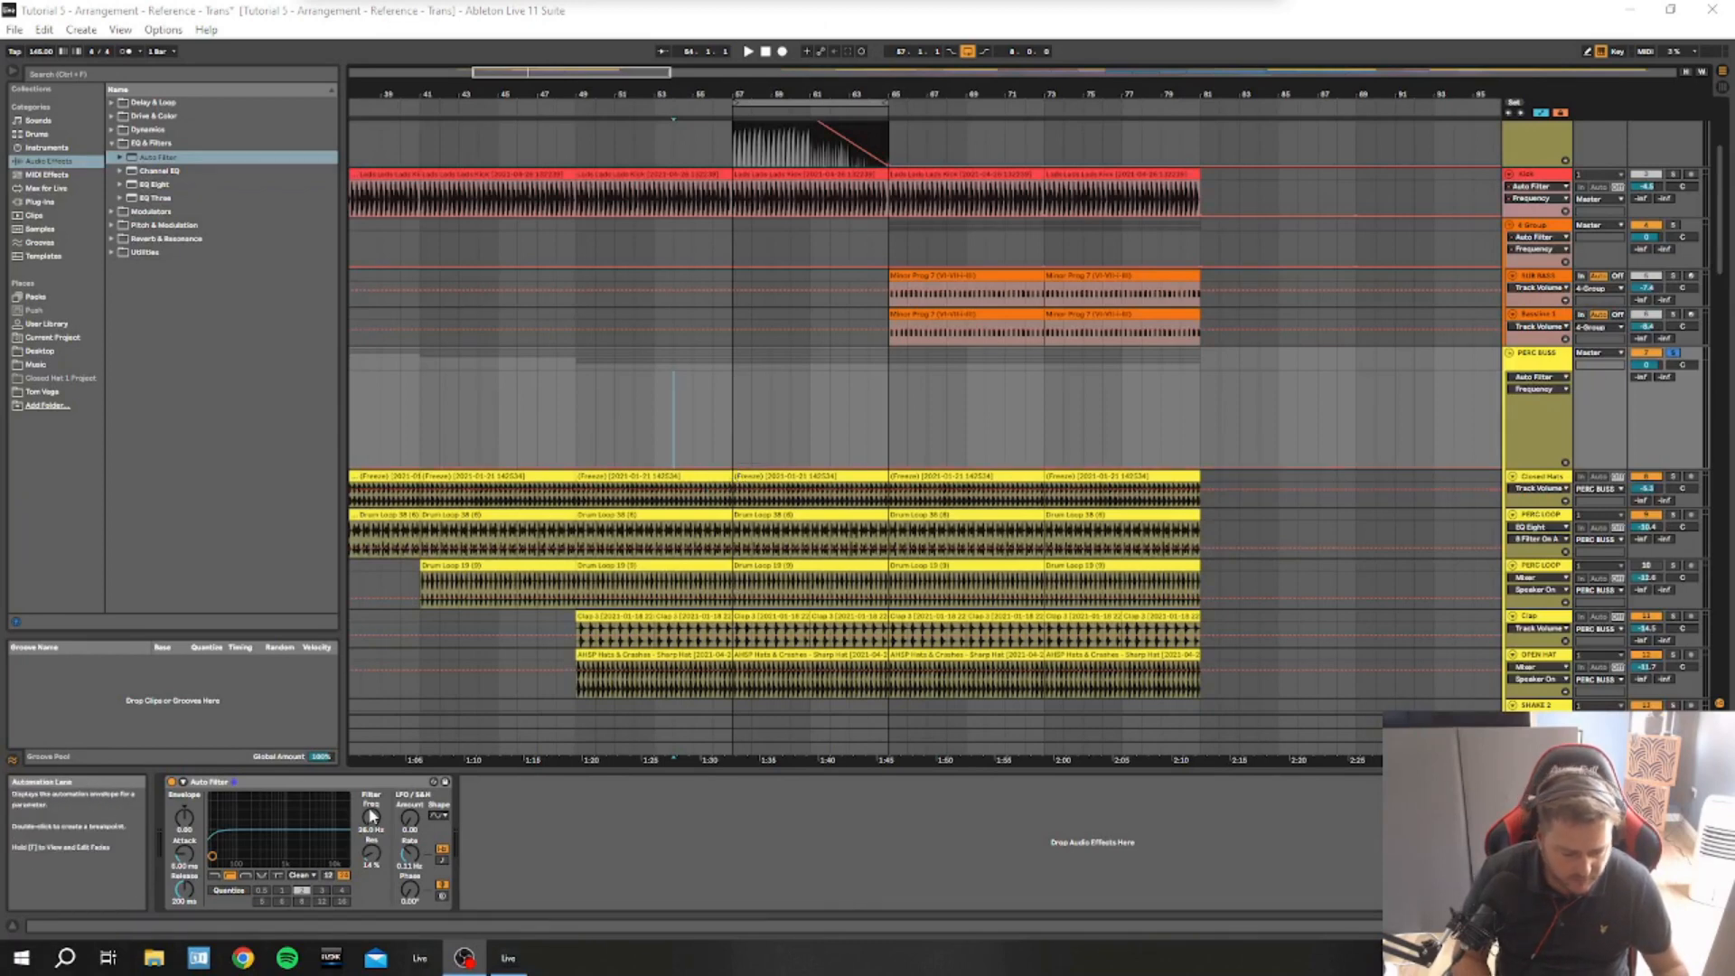
{"action": "left_click_drag", "start_coordinate": [370, 818], "coordinate": [371, 810]}
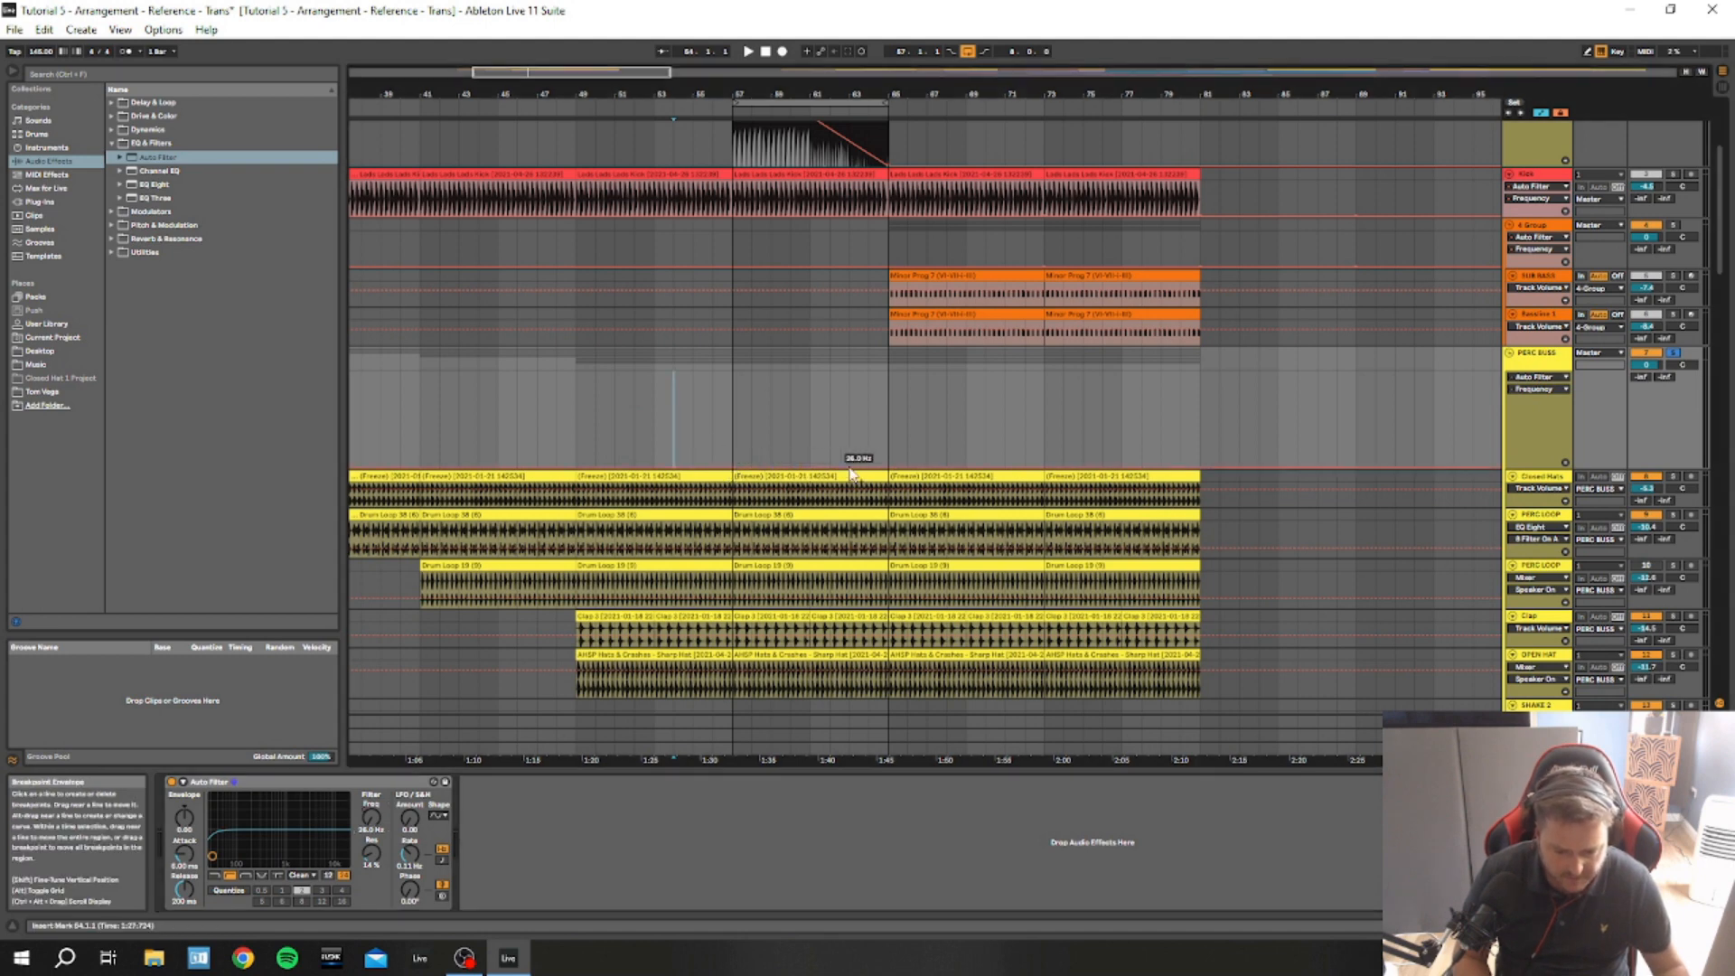
Draw a PERC BUSS filter frequency sweep rising from the minimum at bar 57 to the maximum at bar 65, and play it
{"action": "left_click_drag", "start_coordinate": [890, 463], "coordinate": [890, 423]}
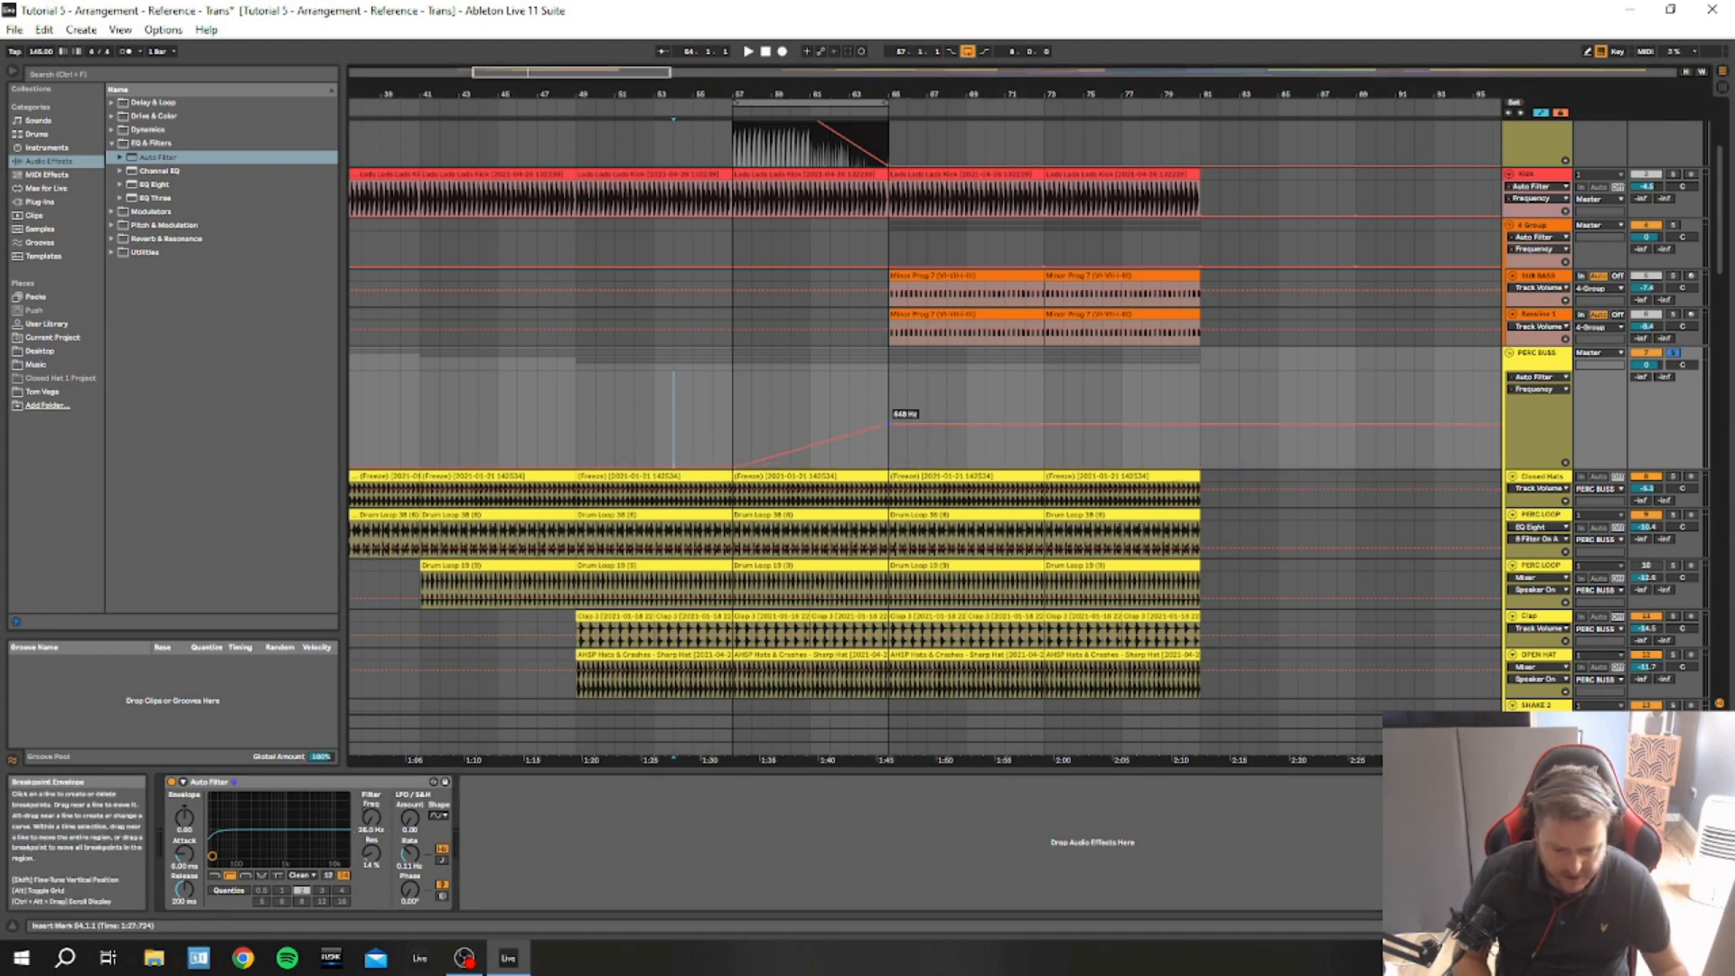
{"action": "left_click", "coordinate": [732, 394]}
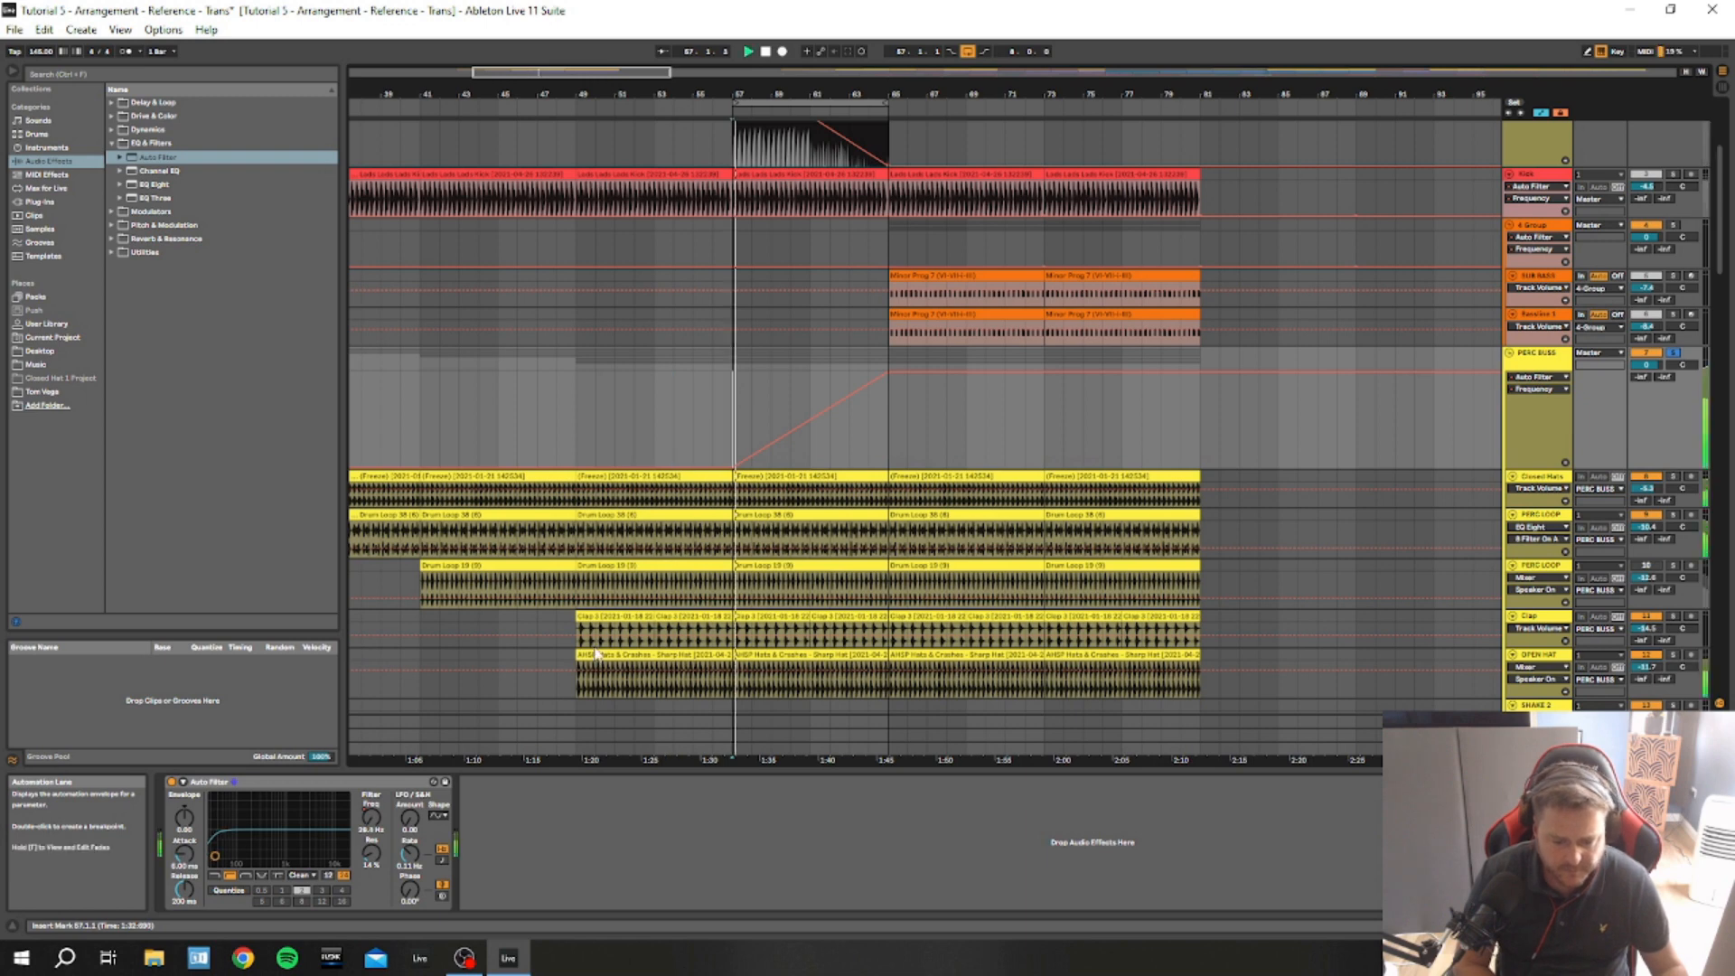
{"action": "key", "text": "space"}
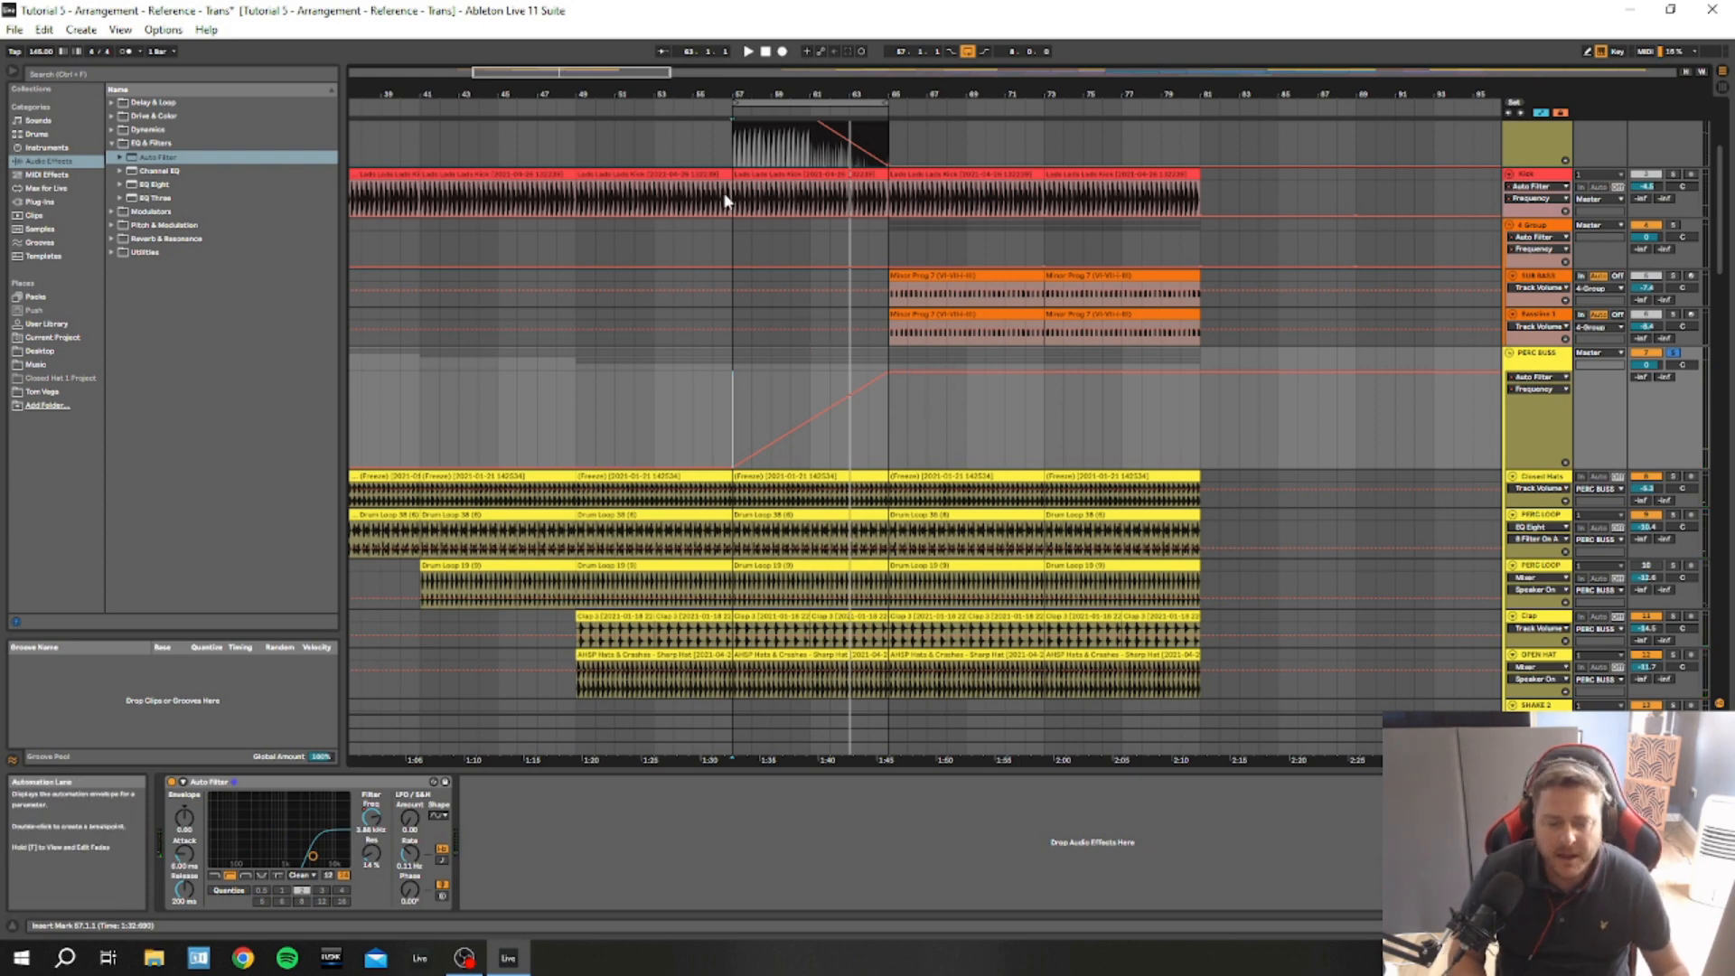
Enlarge the Kick track's lane and select the track
{"action": "left_click_drag", "start_coordinate": [1525, 216], "coordinate": [1525, 313]}
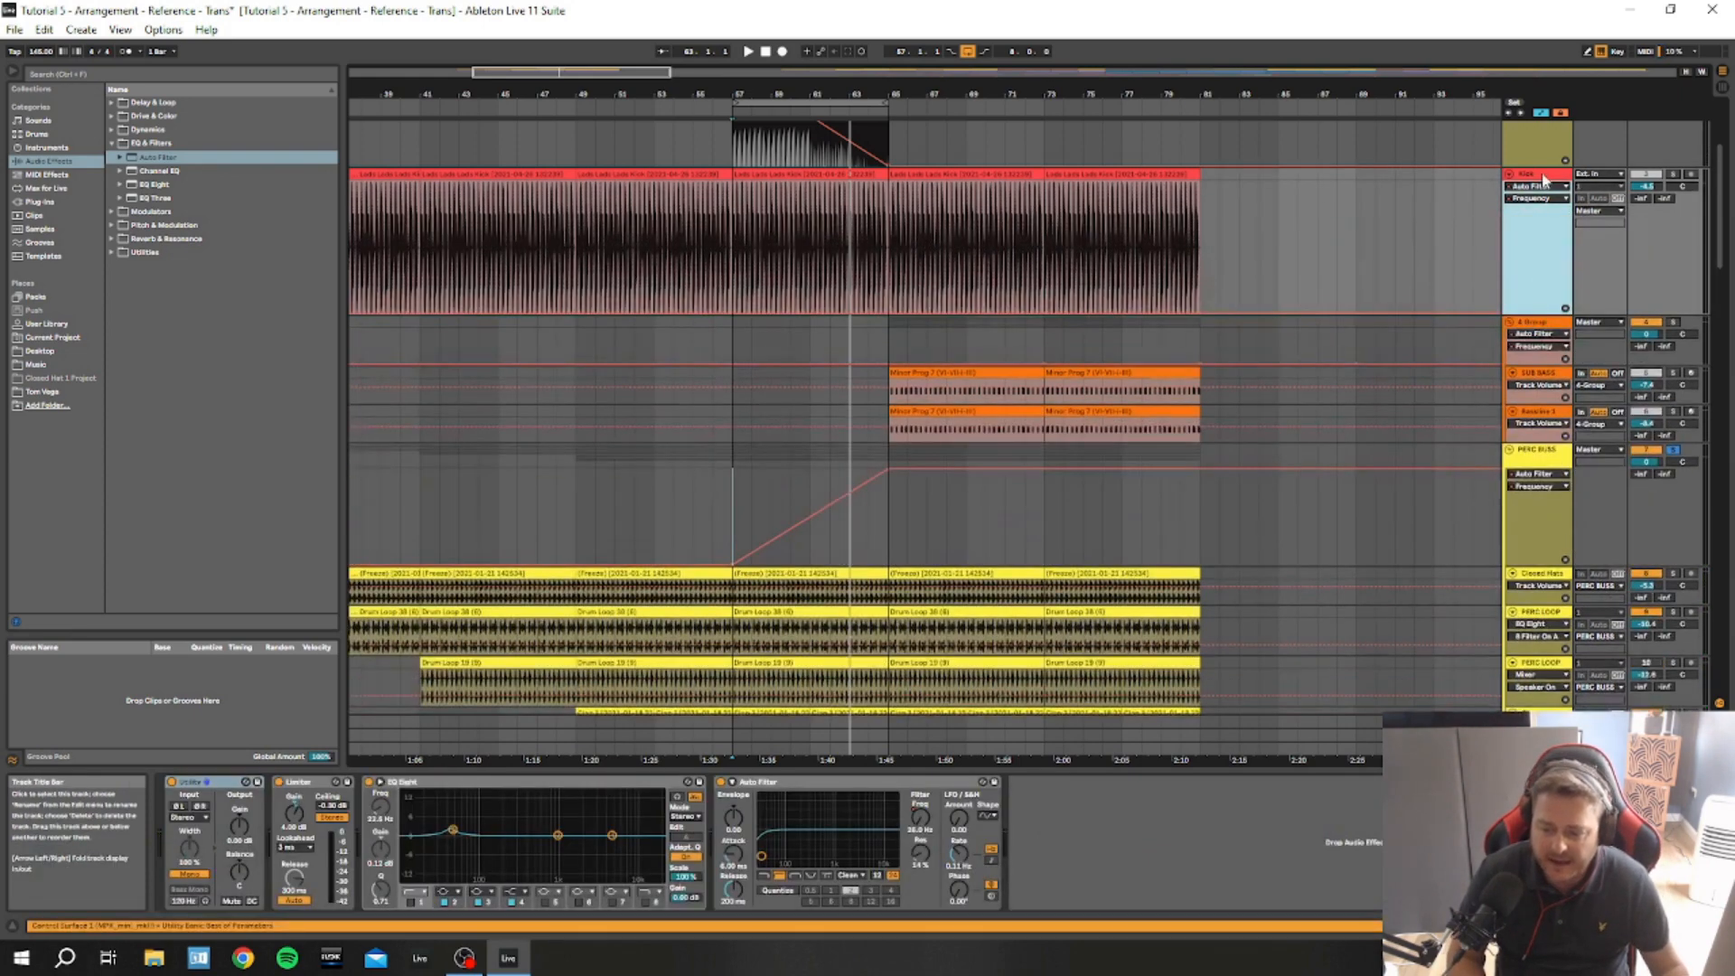
{"action": "left_click", "coordinate": [1538, 177]}
{"action": "scroll", "coordinate": [933, 329], "scroll_direction": "up", "scroll_amount": 3}
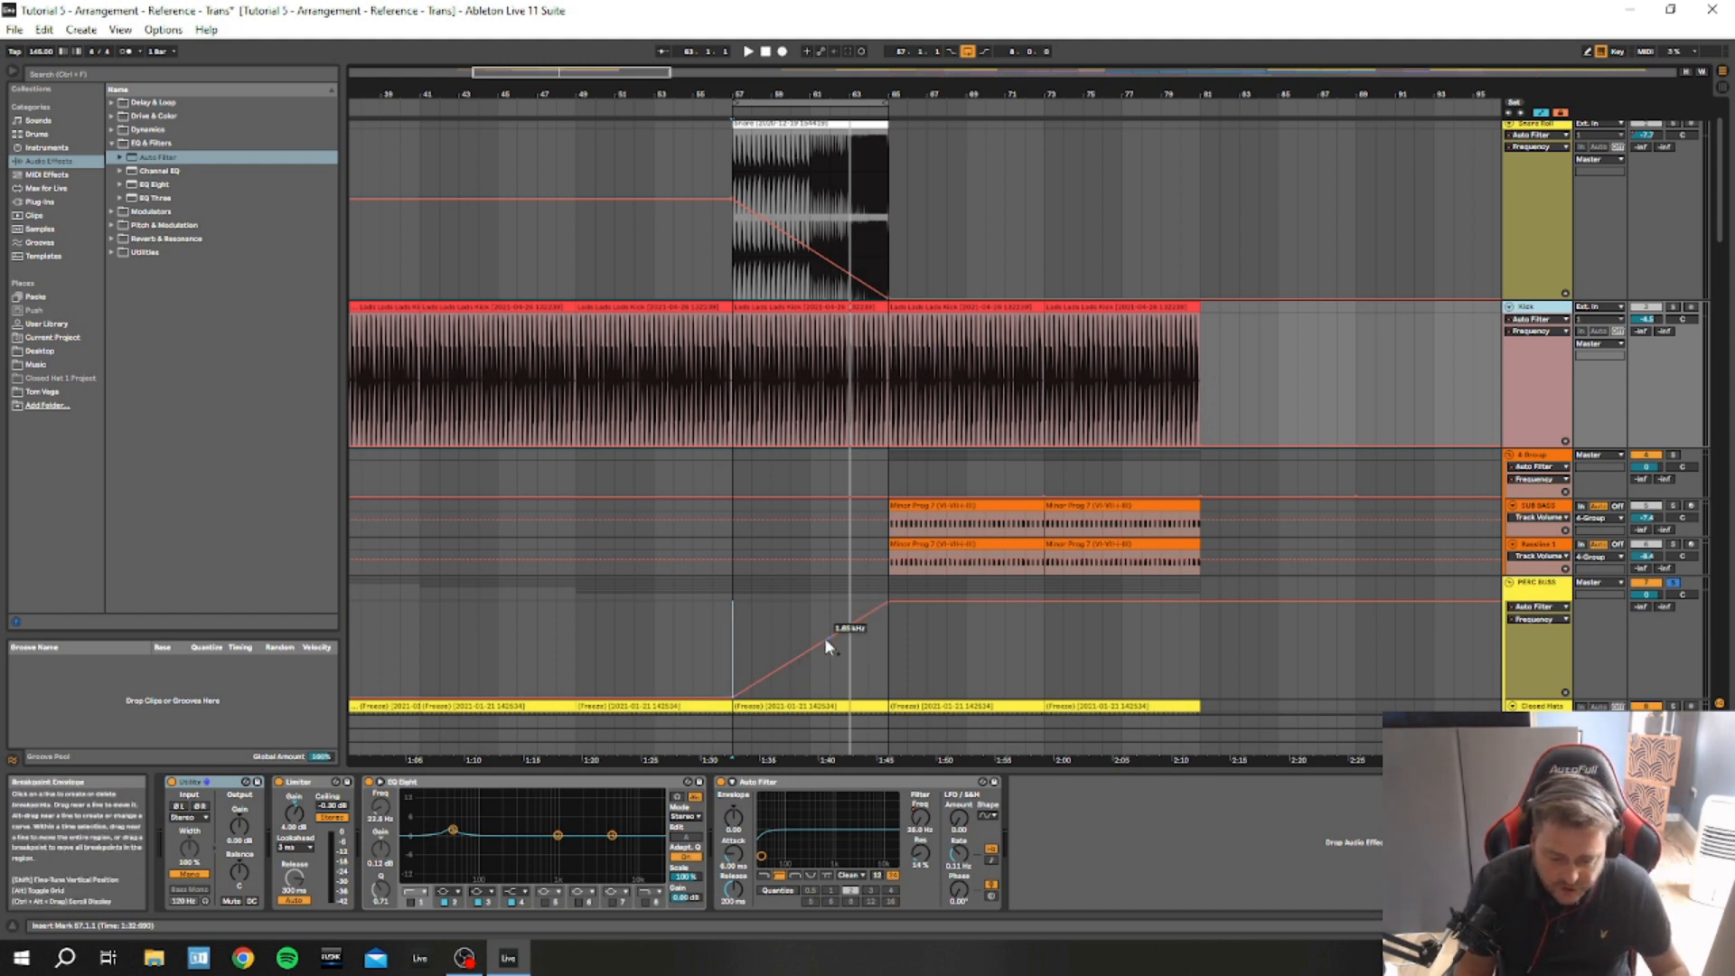
Bend the PERC BUSS sweep into an accelerating curve between bars 57 and 65, and curve the snare roll's falling sweep slightly downward
{"action": "left_click", "coordinate": [805, 652]}
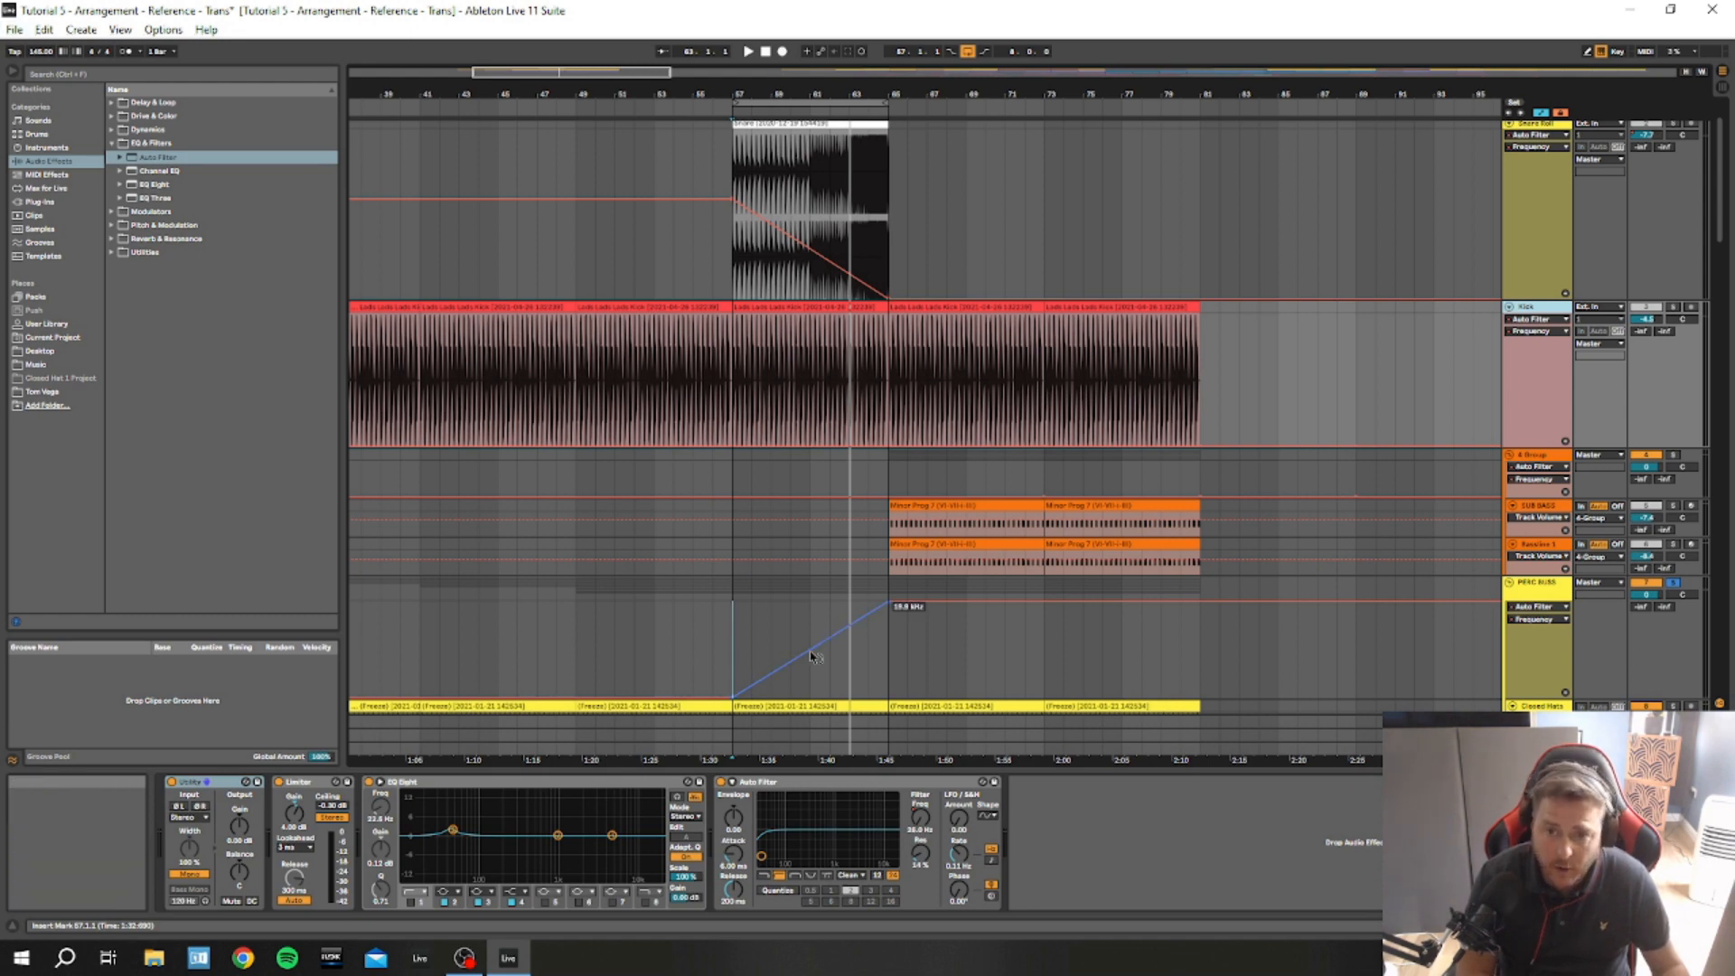
{"action": "left_click", "coordinate": [814, 656]}
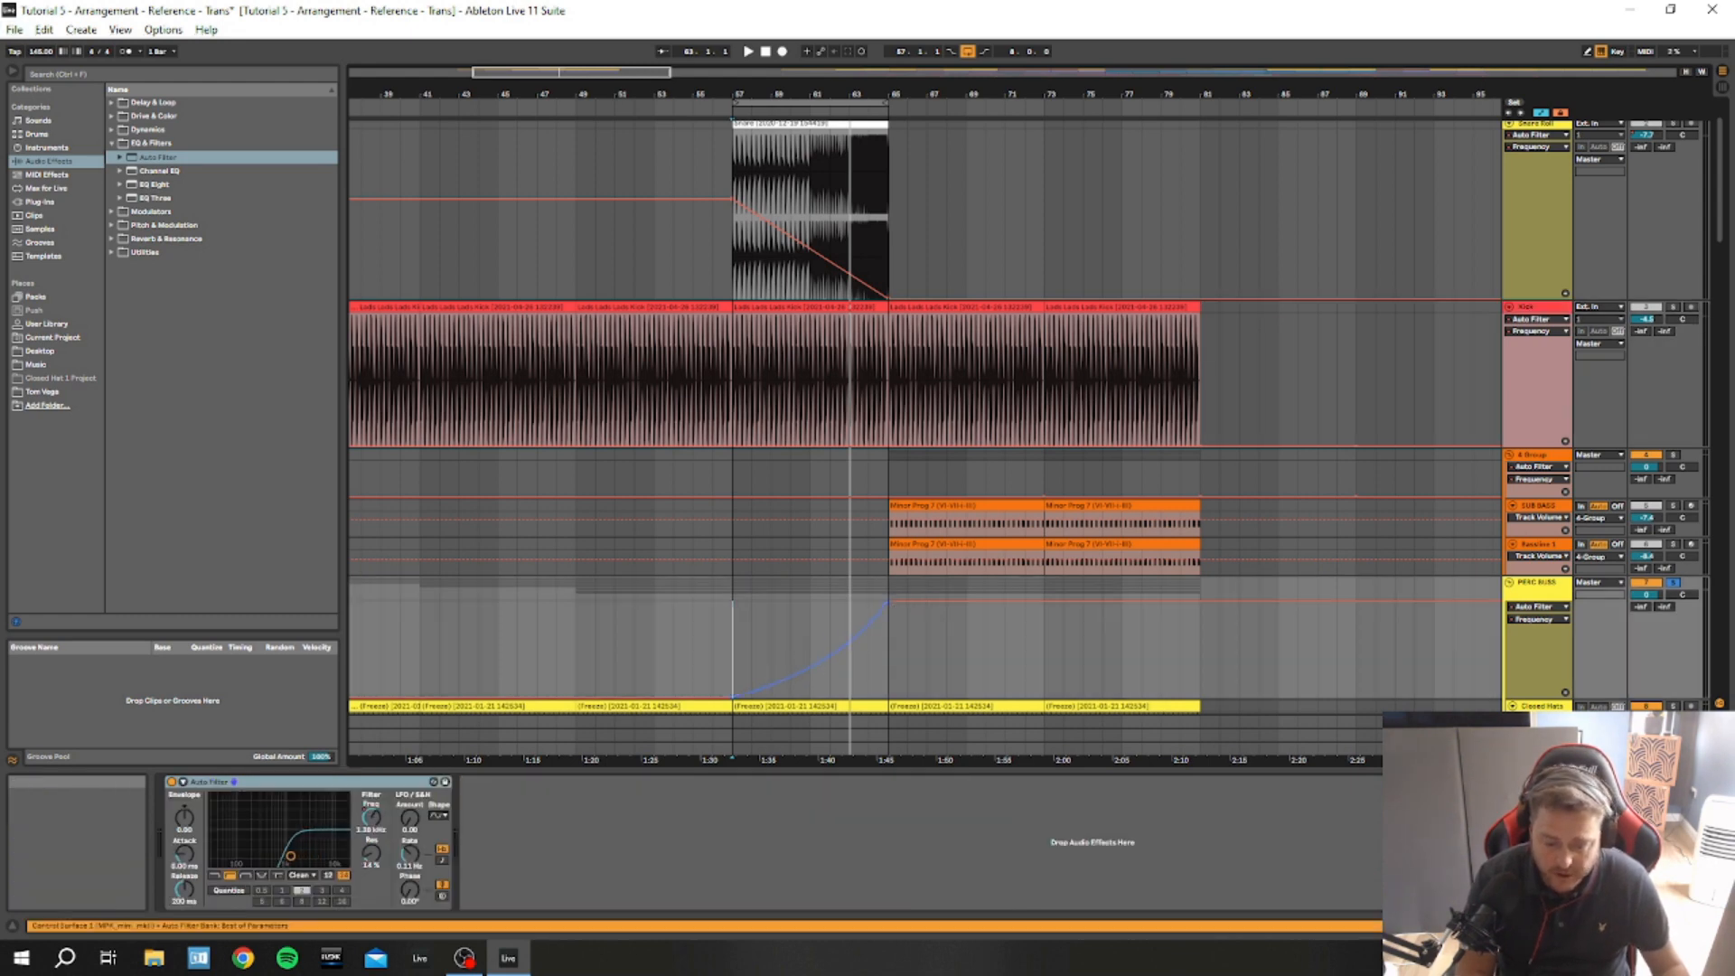
{"action": "left_click_drag", "start_coordinate": [815, 667], "coordinate": [814, 632]}
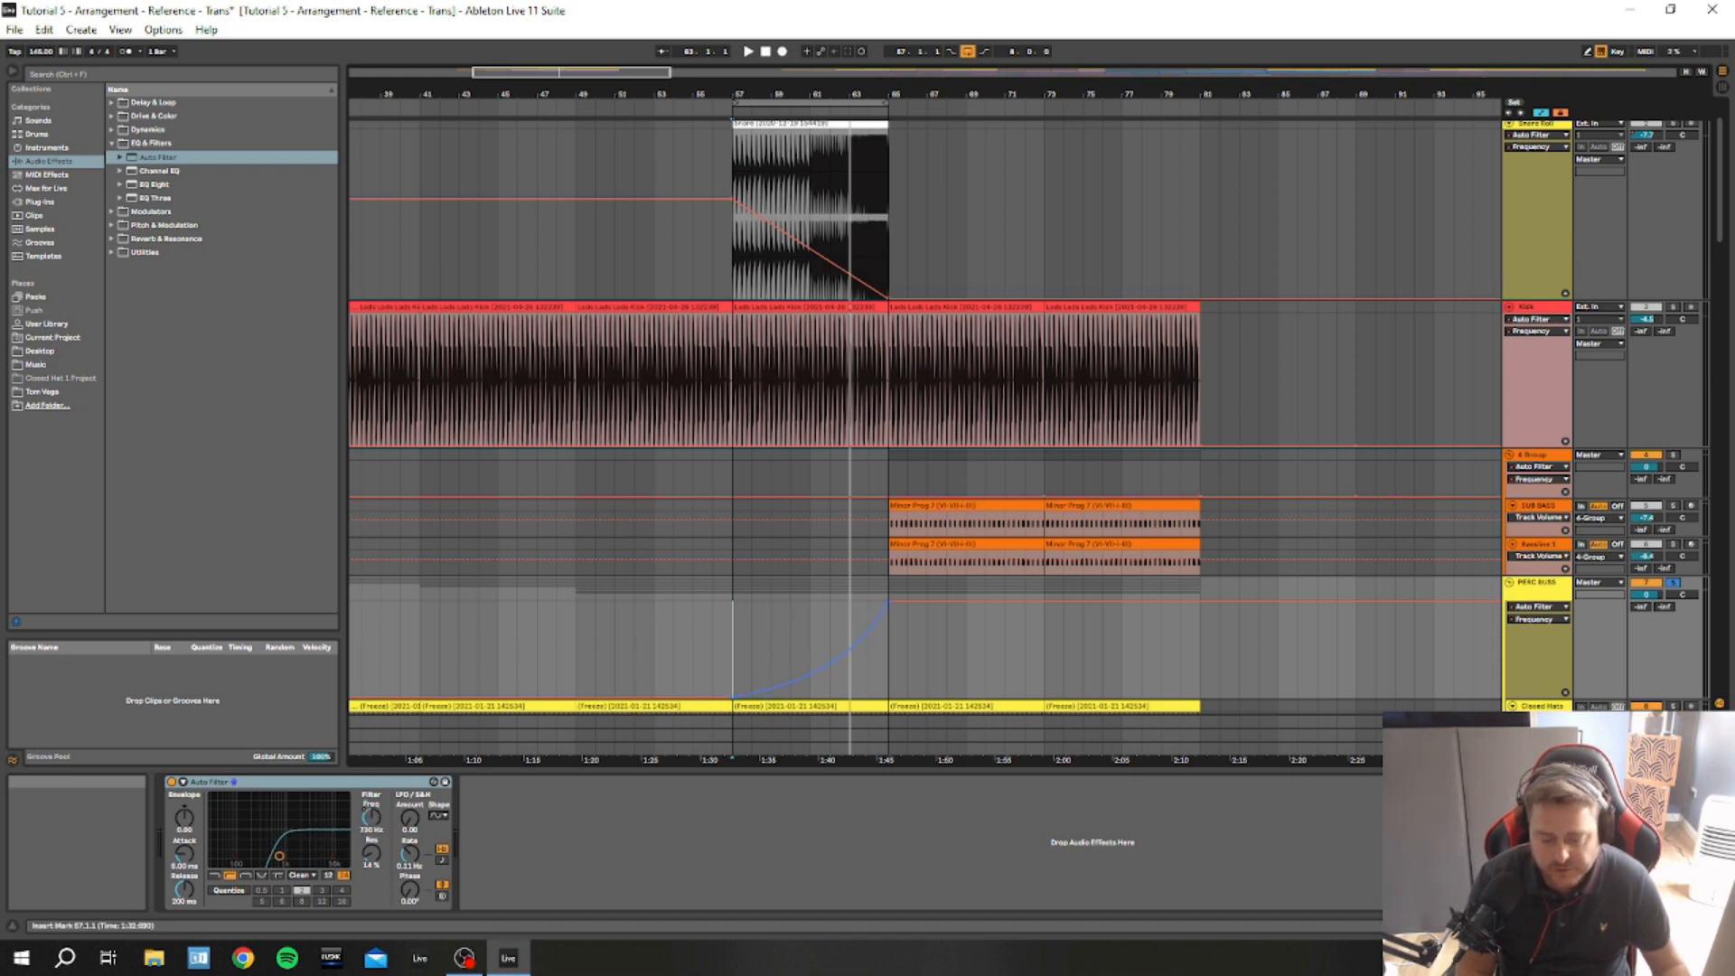
{"action": "left_click_drag", "start_coordinate": [826, 661], "coordinate": [826, 664]}
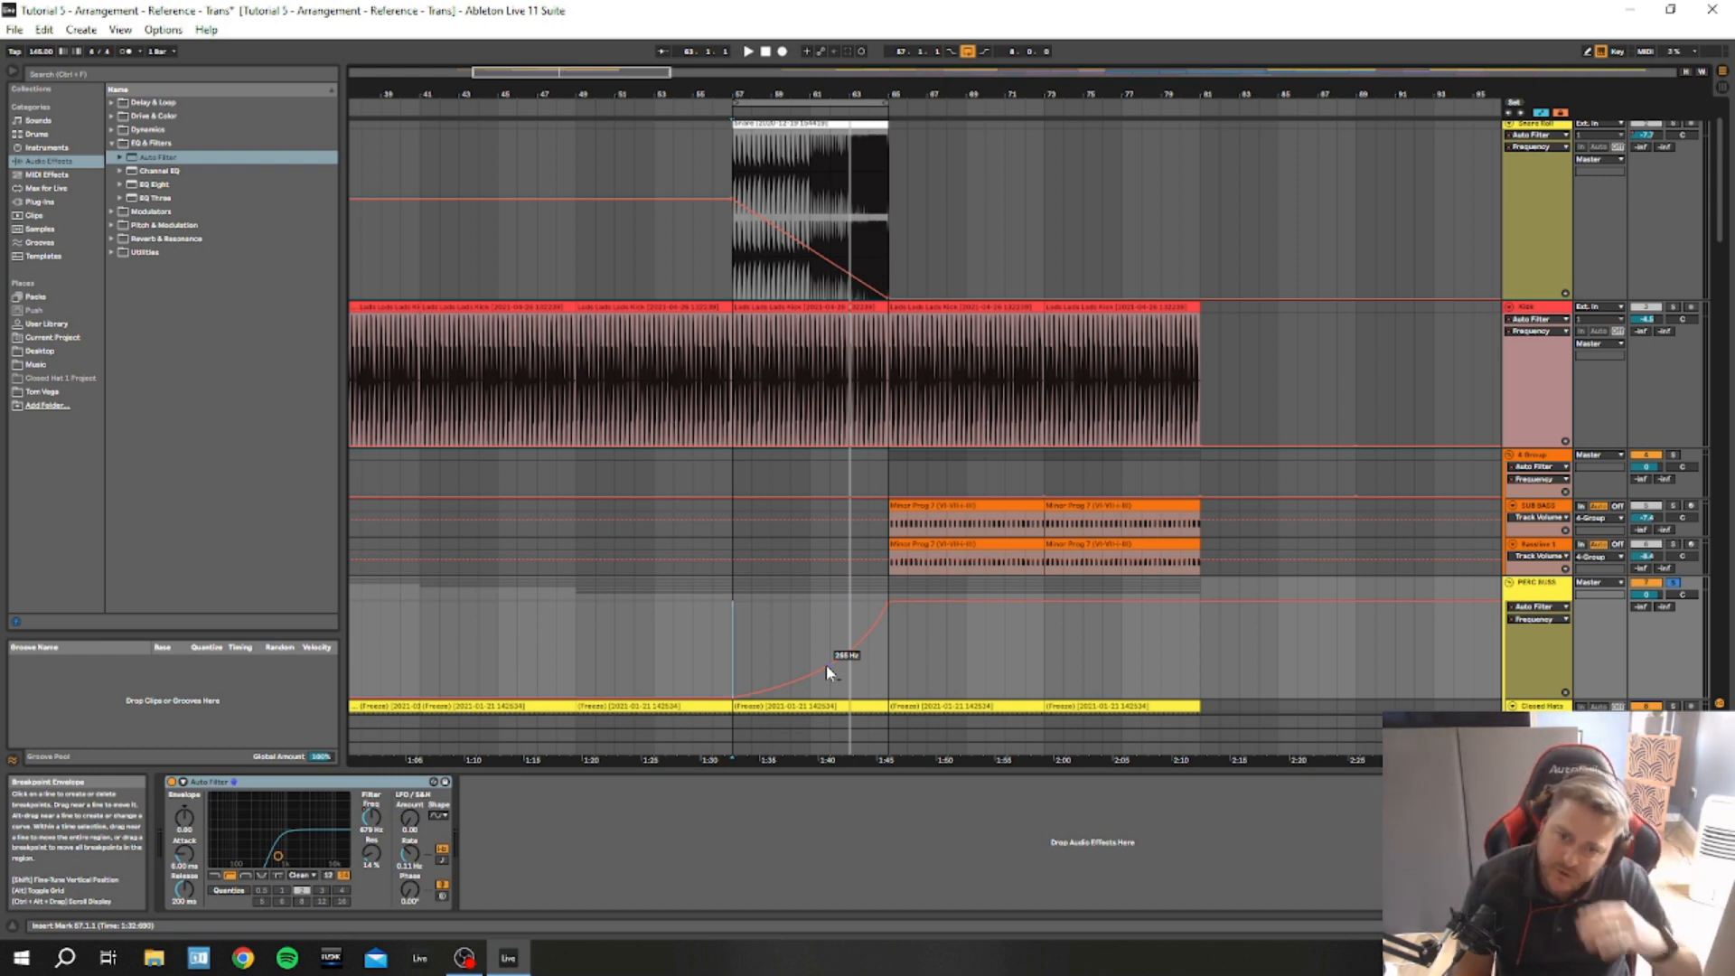
{"action": "left_click_drag", "start_coordinate": [826, 672], "coordinate": [824, 673]}
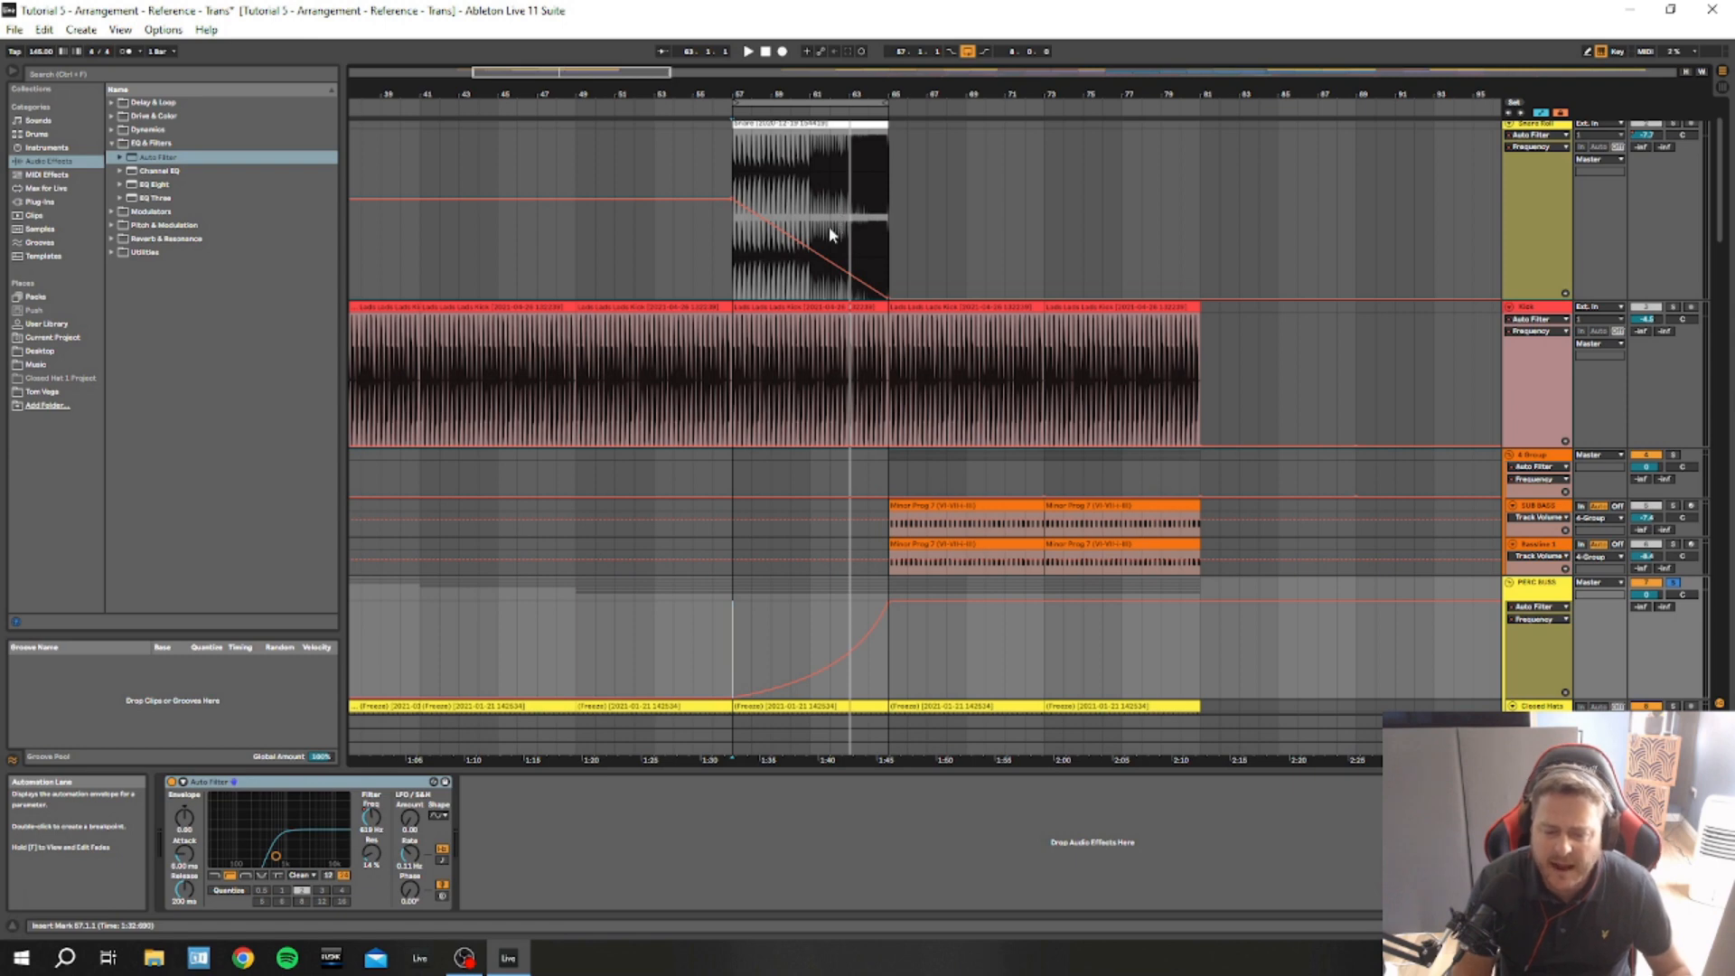
{"action": "left_click_drag", "start_coordinate": [807, 247], "coordinate": [807, 249]}
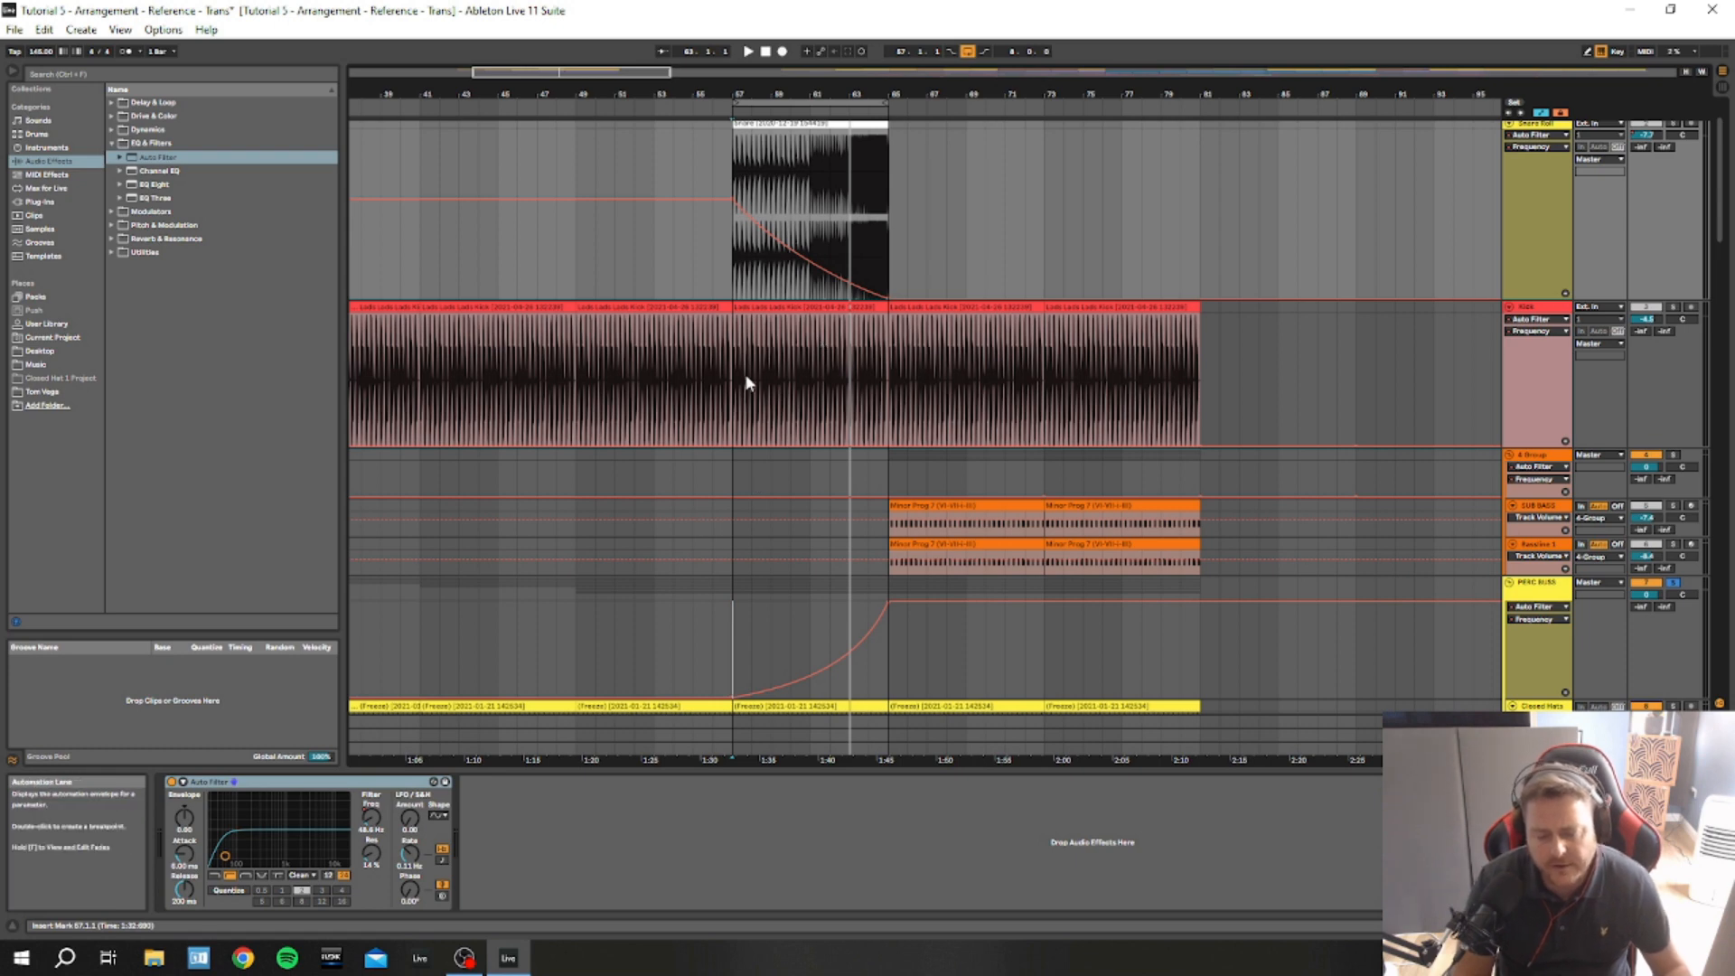
Solo the Kick track, play it from bar 57 and select its Auto Filter's frequency for automation
{"action": "left_click", "coordinate": [727, 411]}
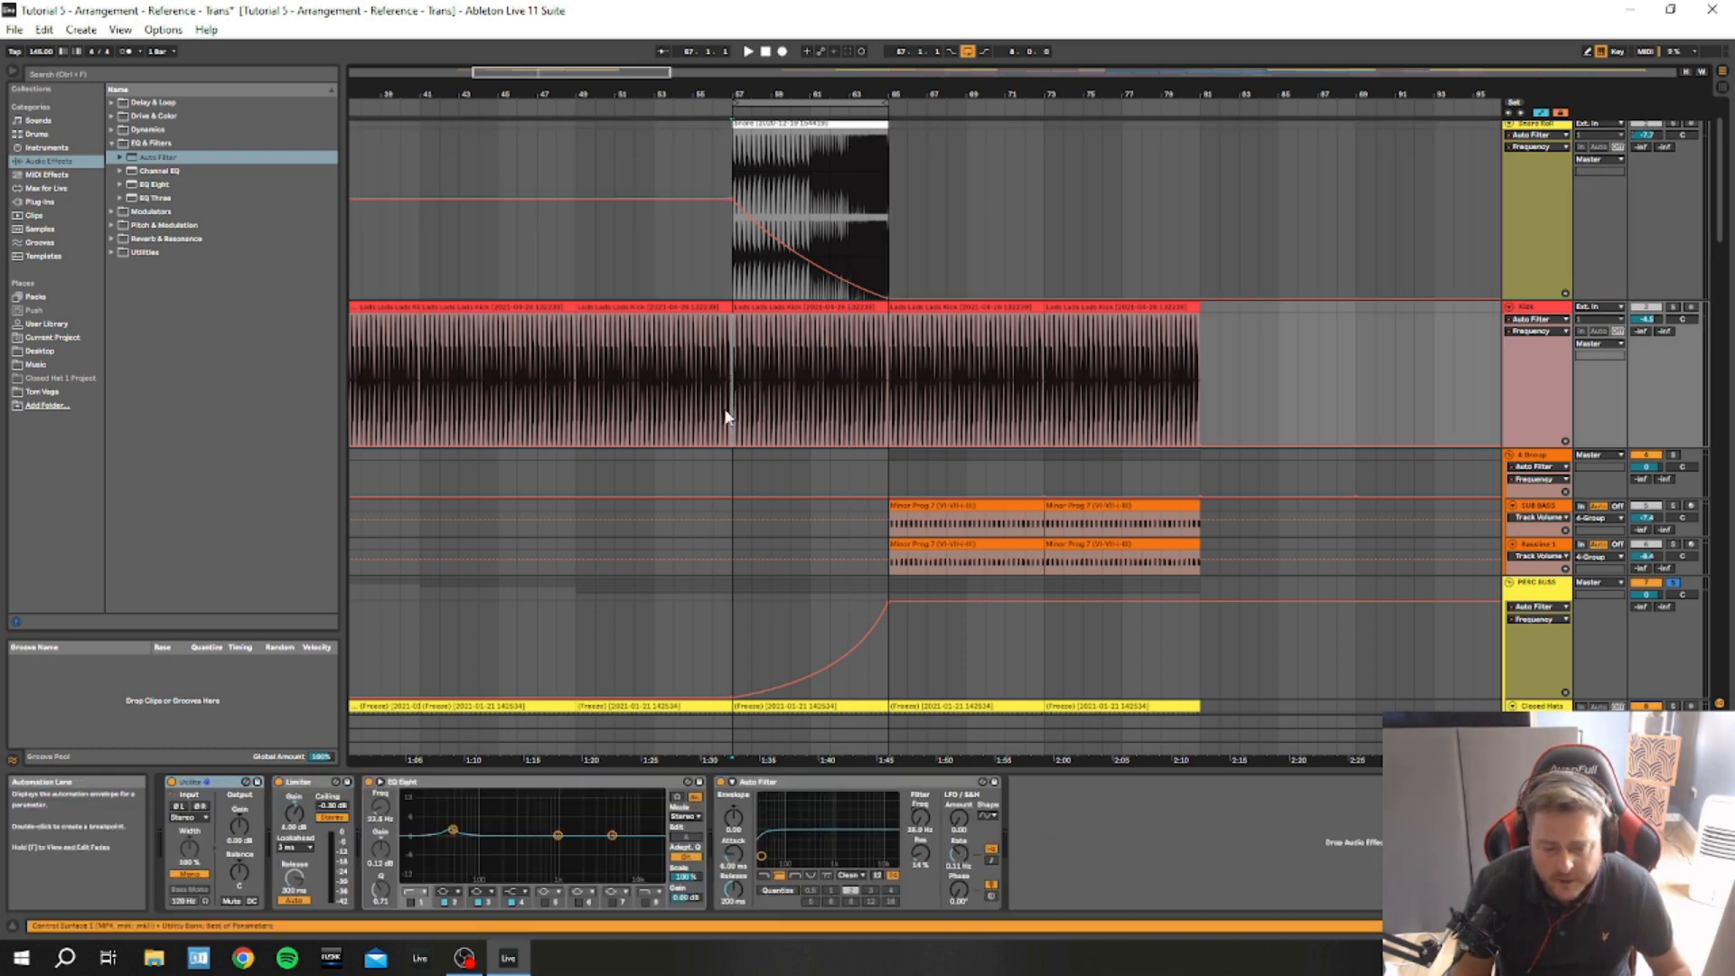
{"action": "left_click", "coordinate": [1673, 307]}
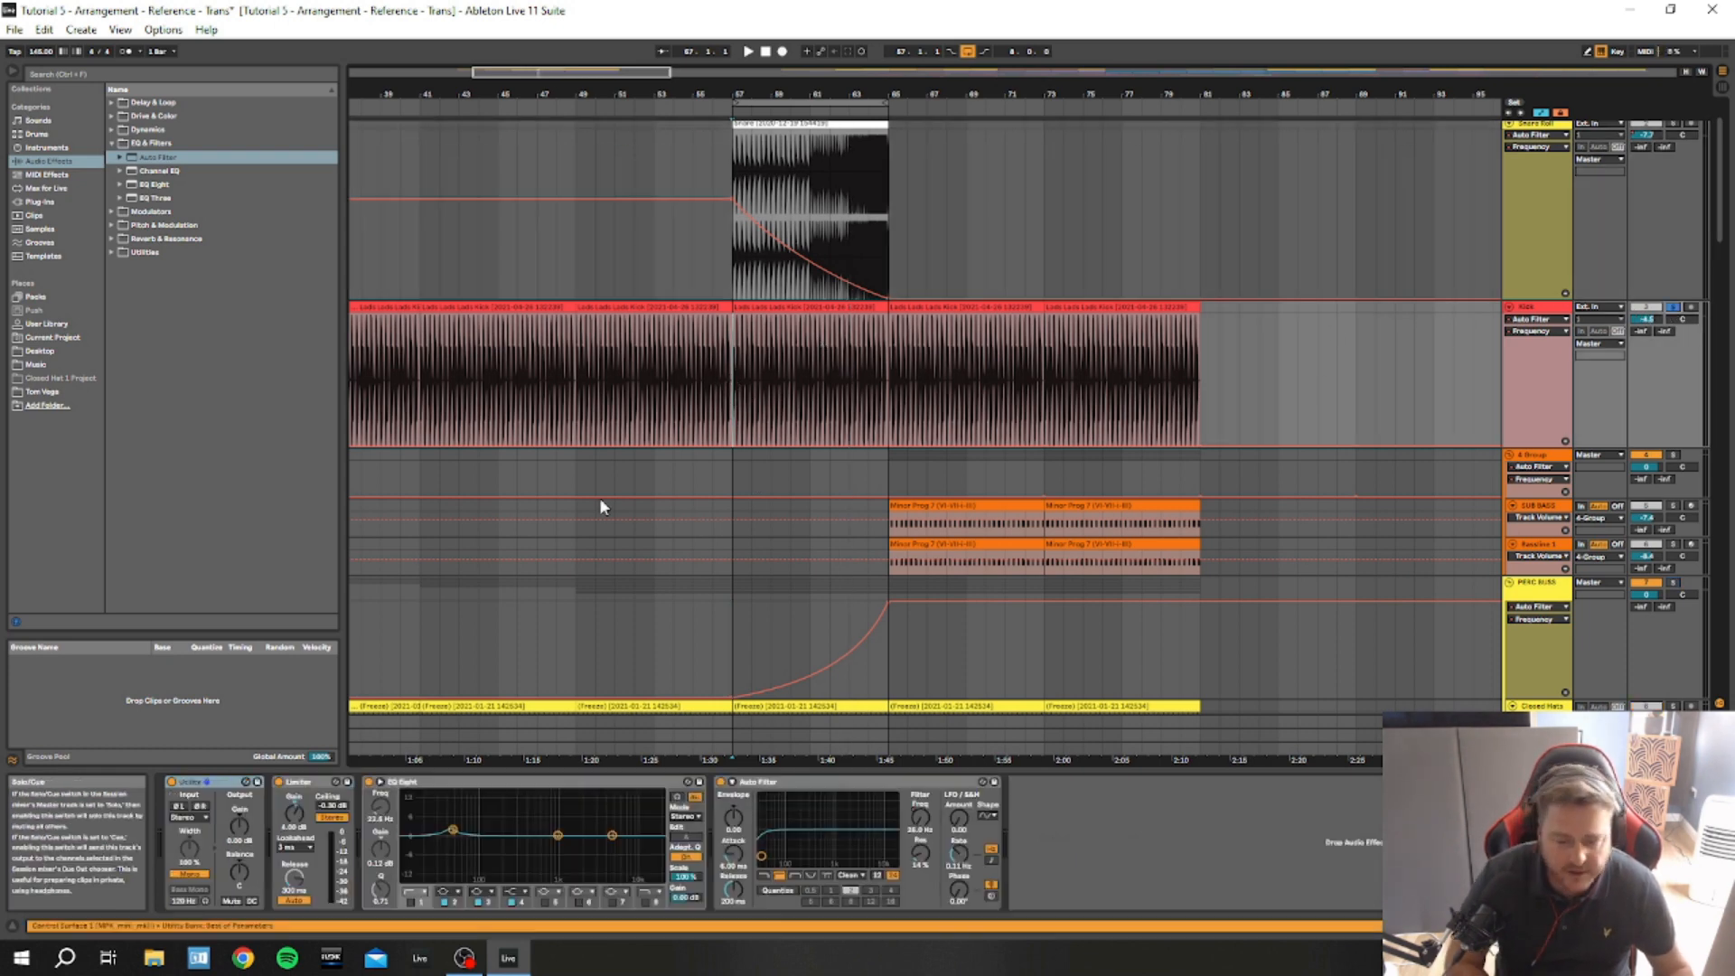
{"action": "key", "text": "space"}
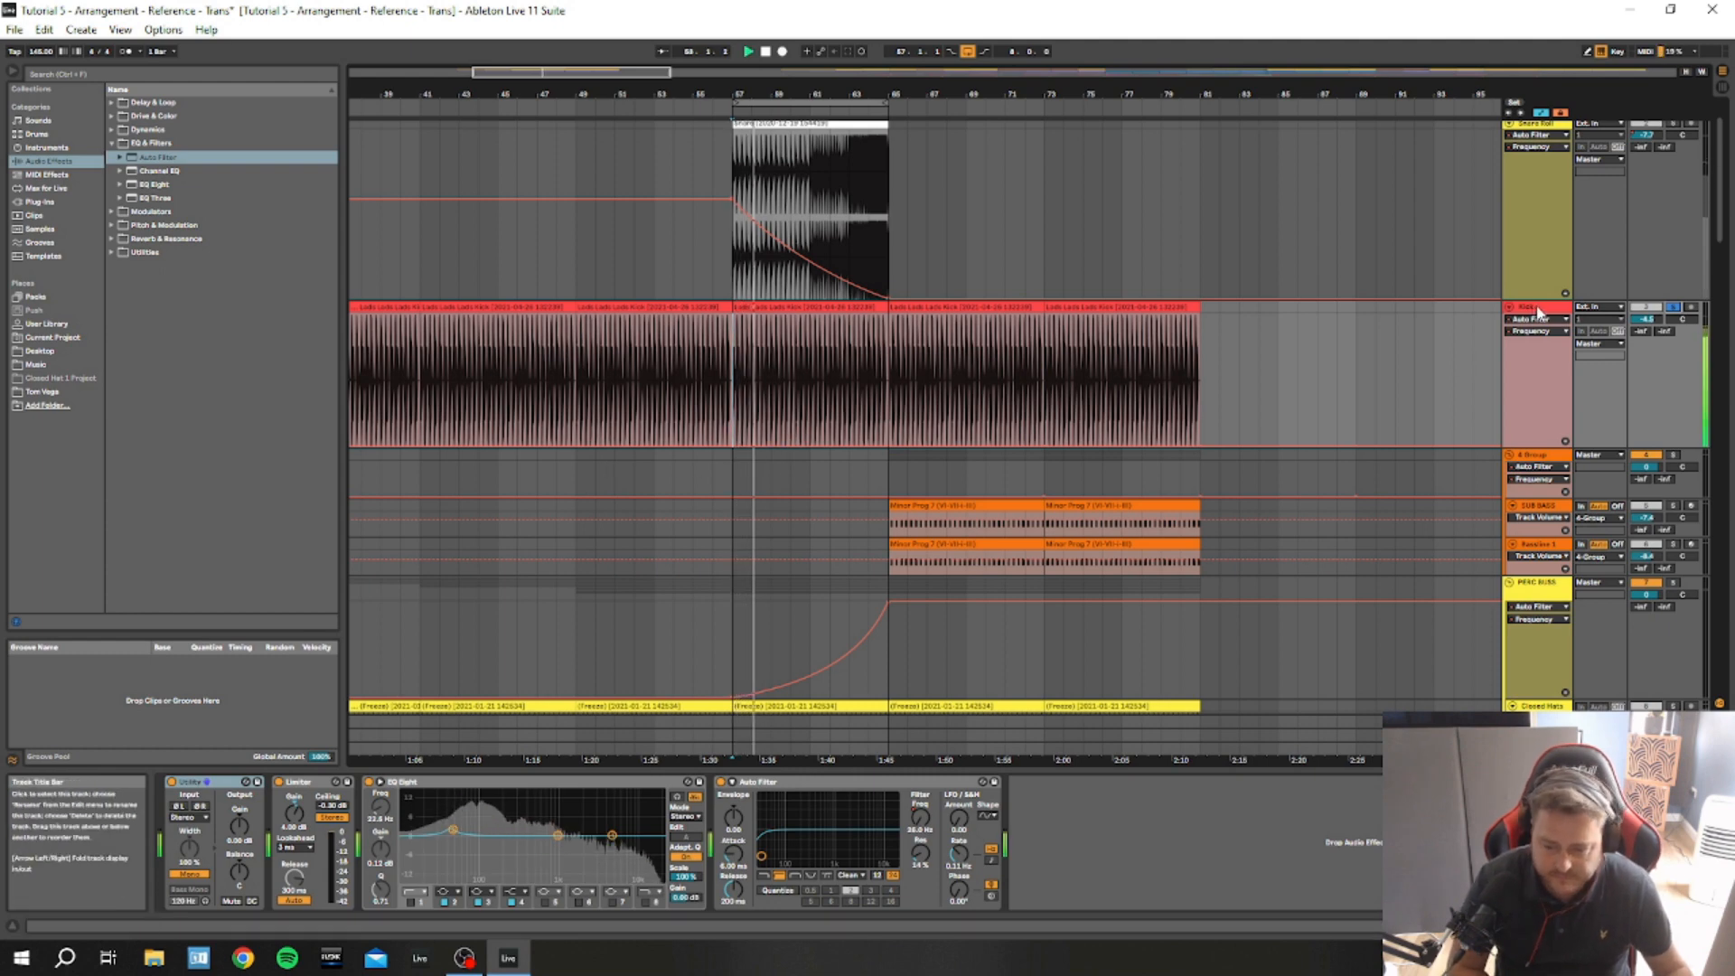
{"action": "key", "text": "space"}
{"action": "left_click", "coordinate": [789, 784]}
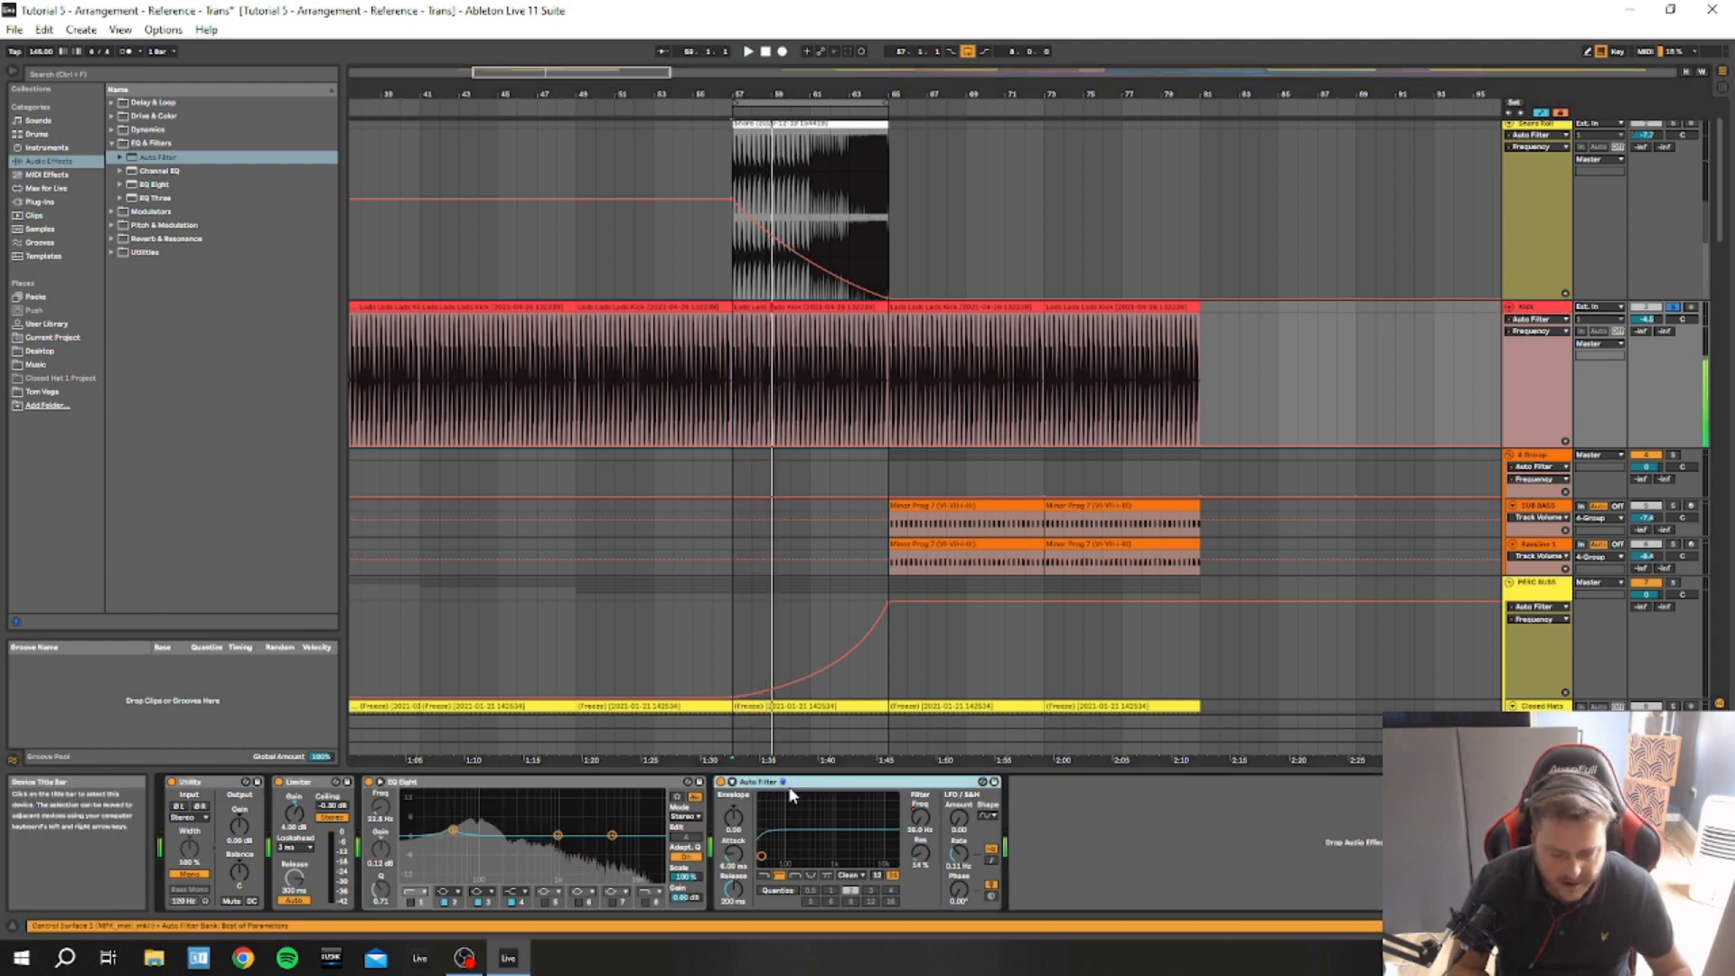
{"action": "left_click", "coordinate": [917, 820]}
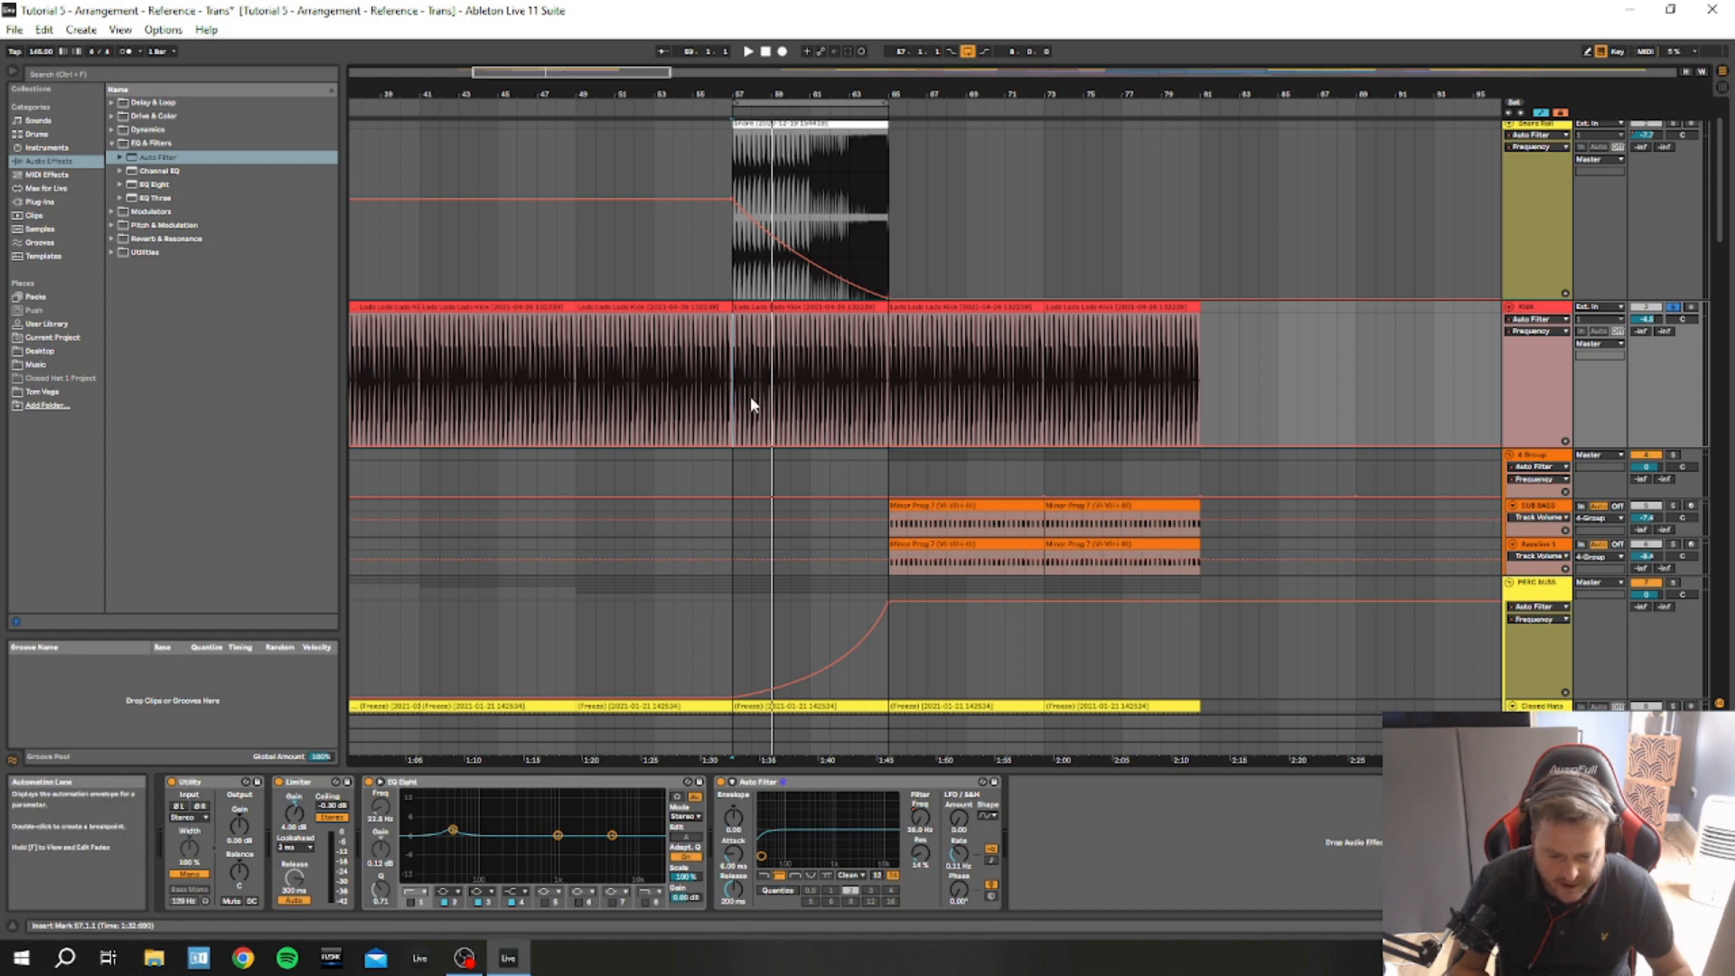
Draw a Kick filter frequency sweep rising to just under 1 kHz between bars 57 and 65, then play the full mix from bar 57
{"action": "key", "text": "space"}
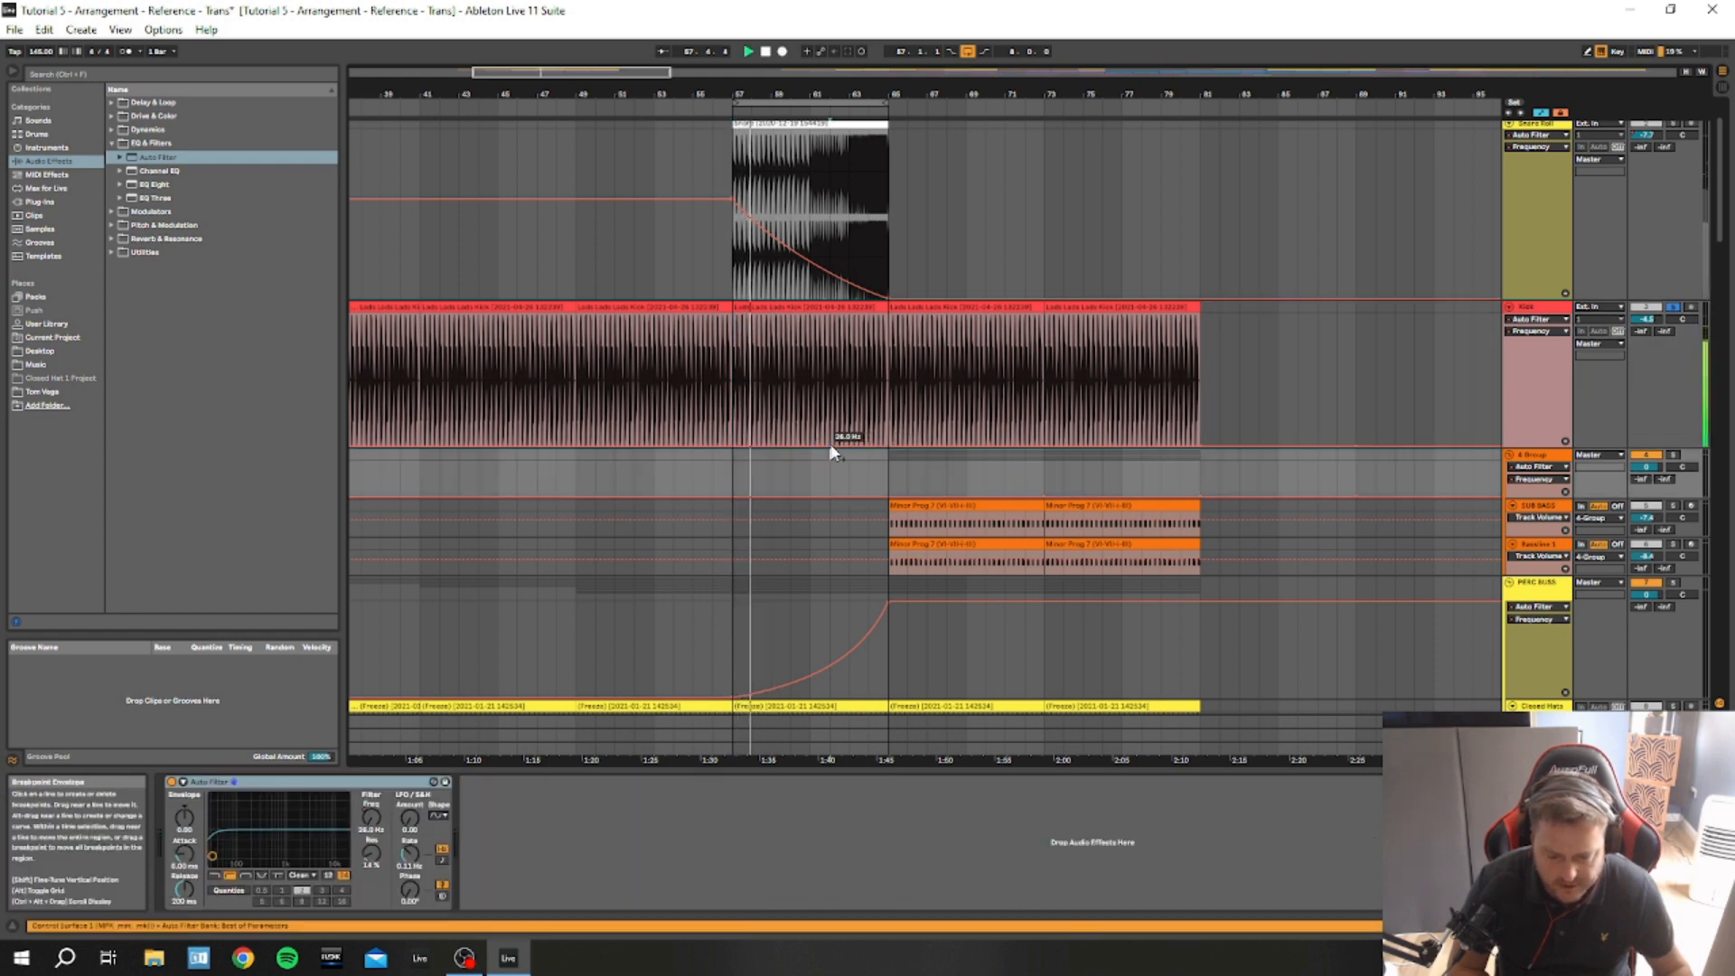
{"action": "left_click_drag", "start_coordinate": [854, 441], "coordinate": [889, 394]}
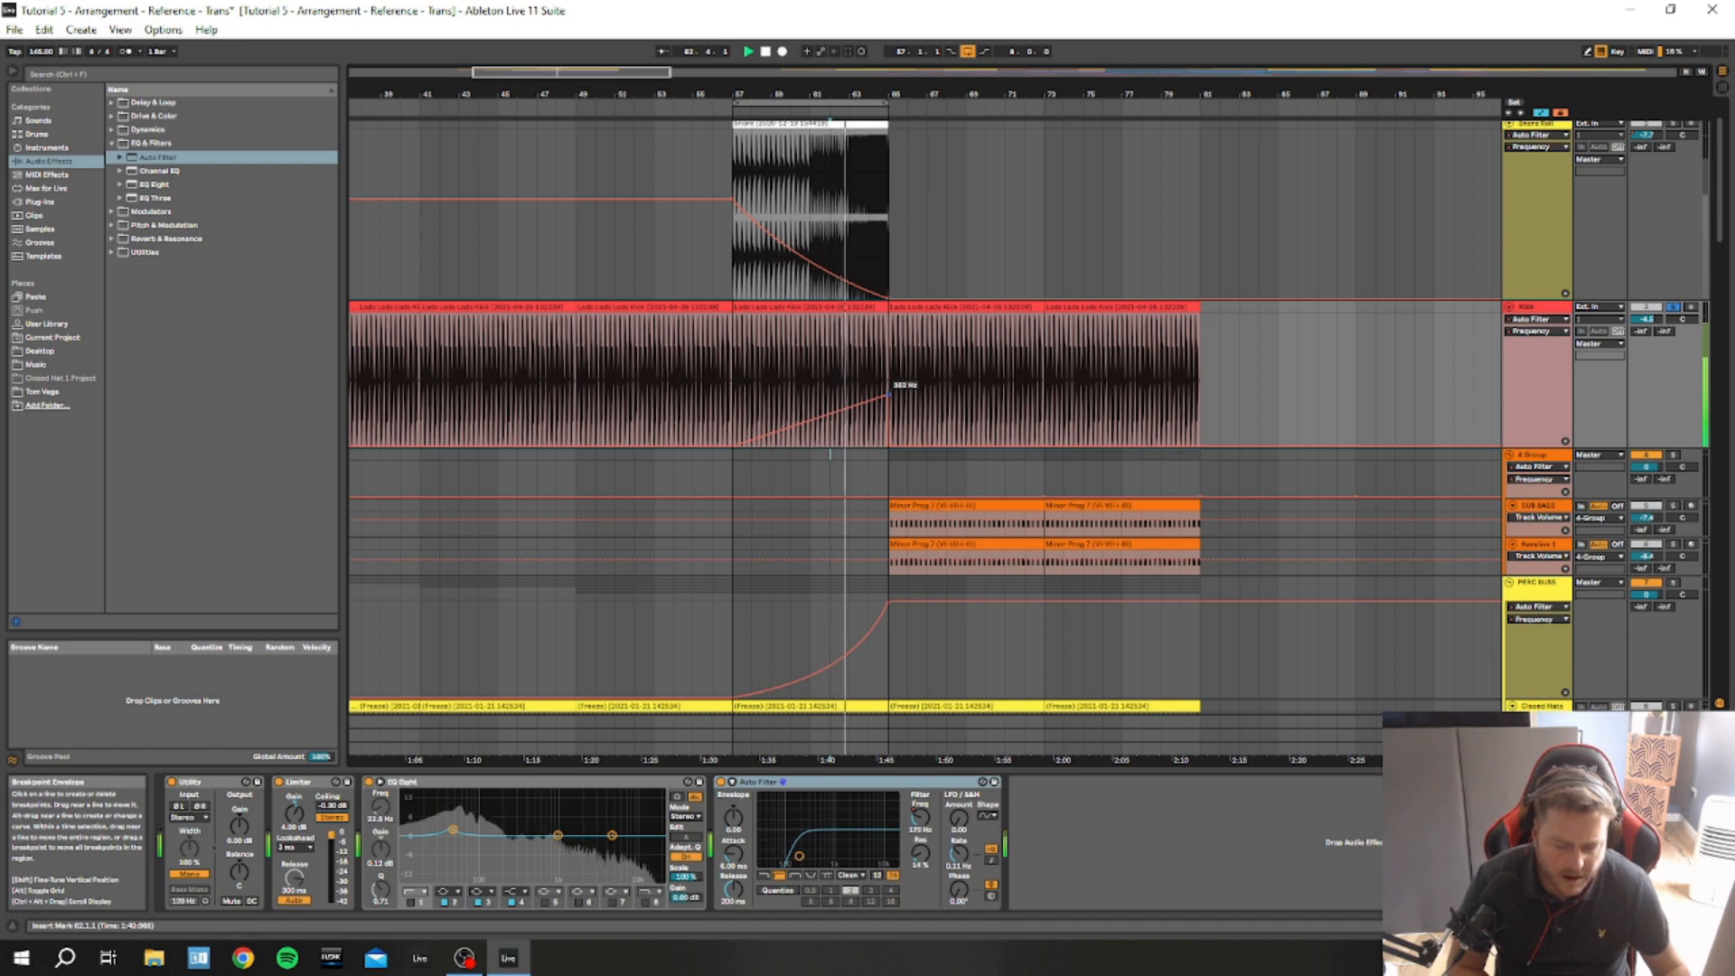
{"action": "left_click_drag", "start_coordinate": [889, 394], "coordinate": [888, 373]}
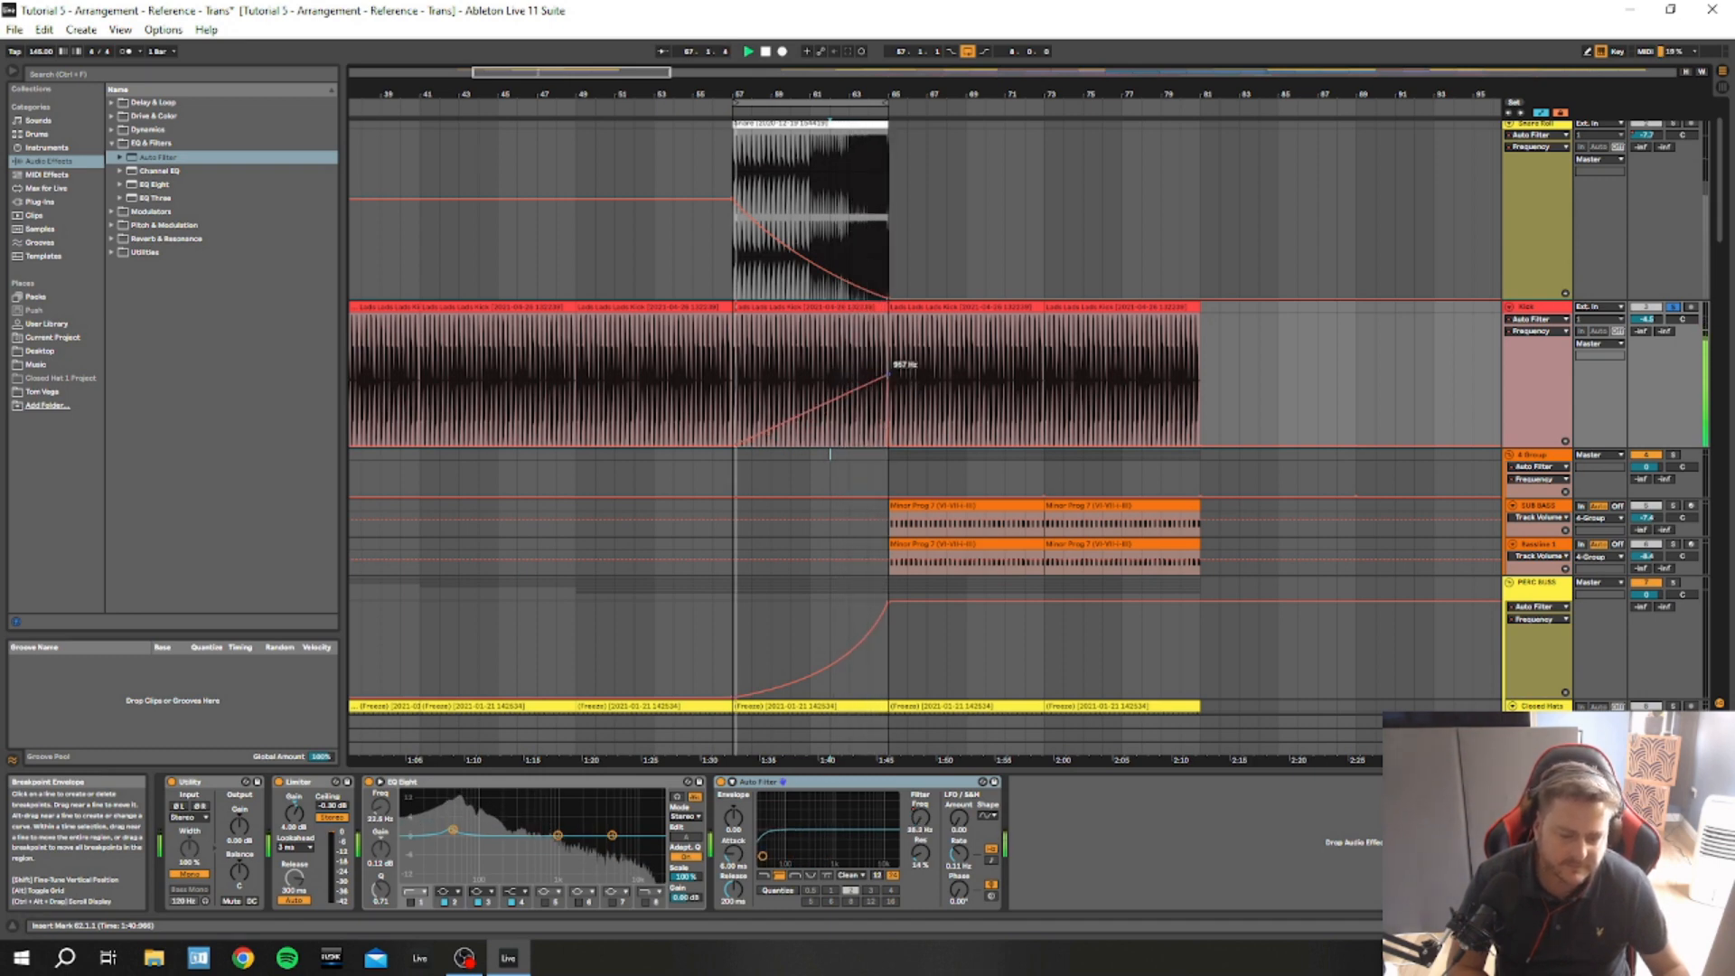
{"action": "key", "text": "space"}
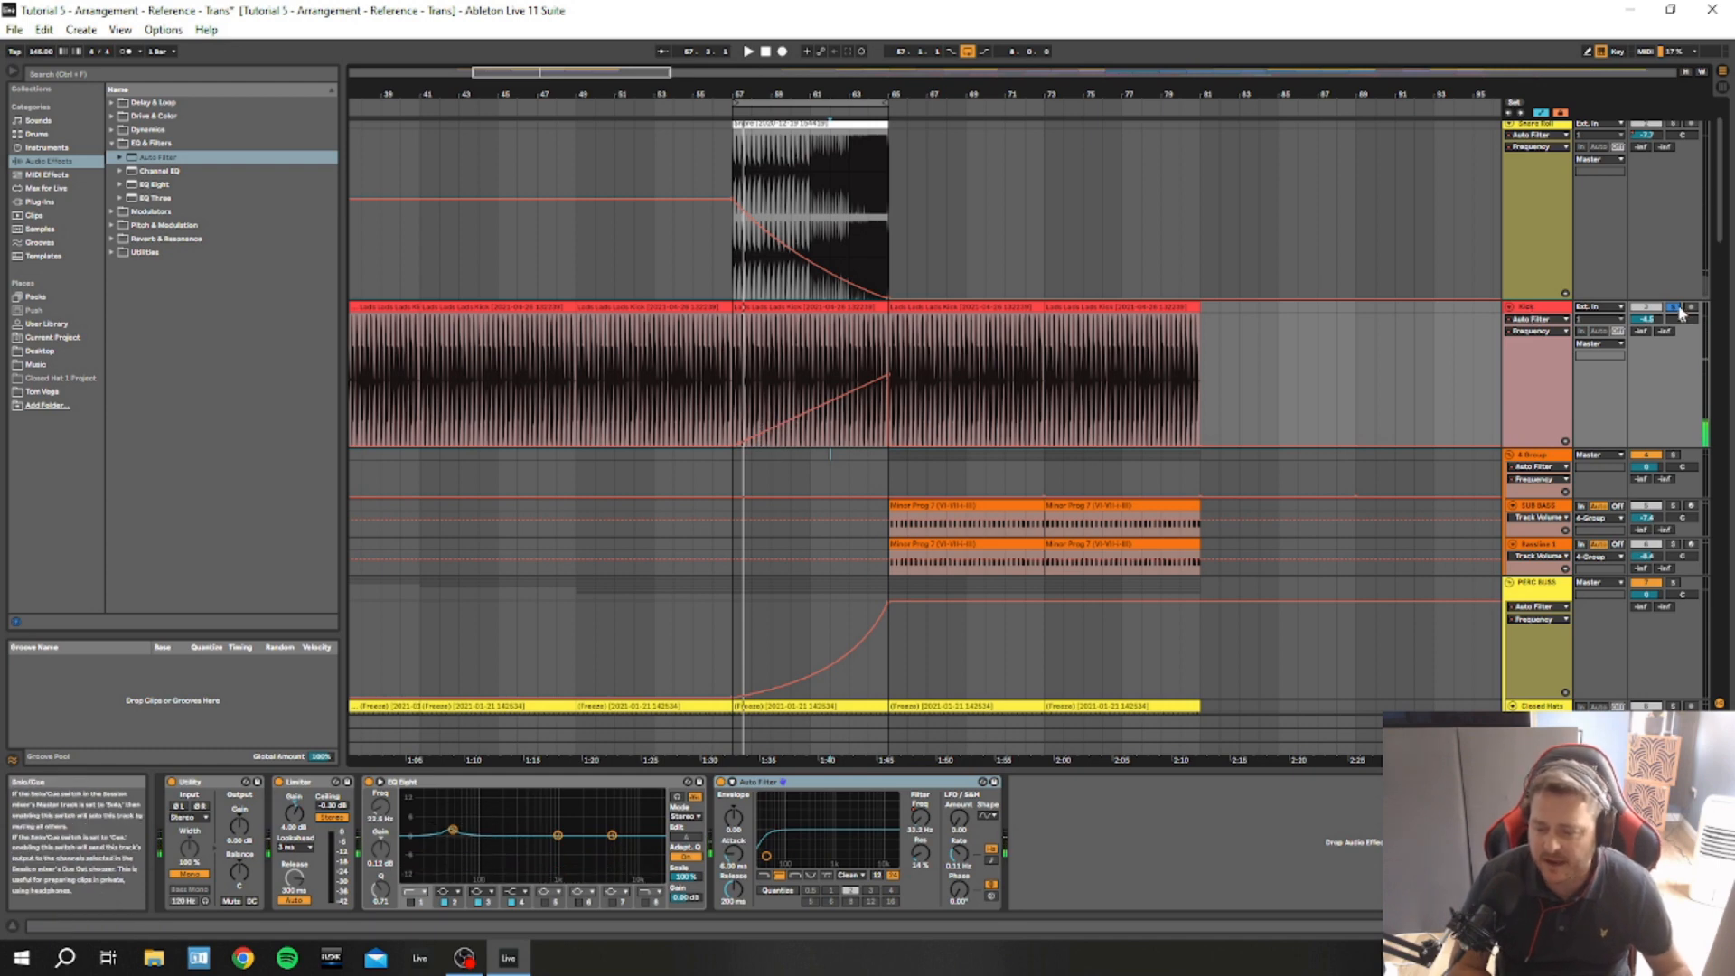
{"action": "mouse_move", "coordinate": [741, 217]}
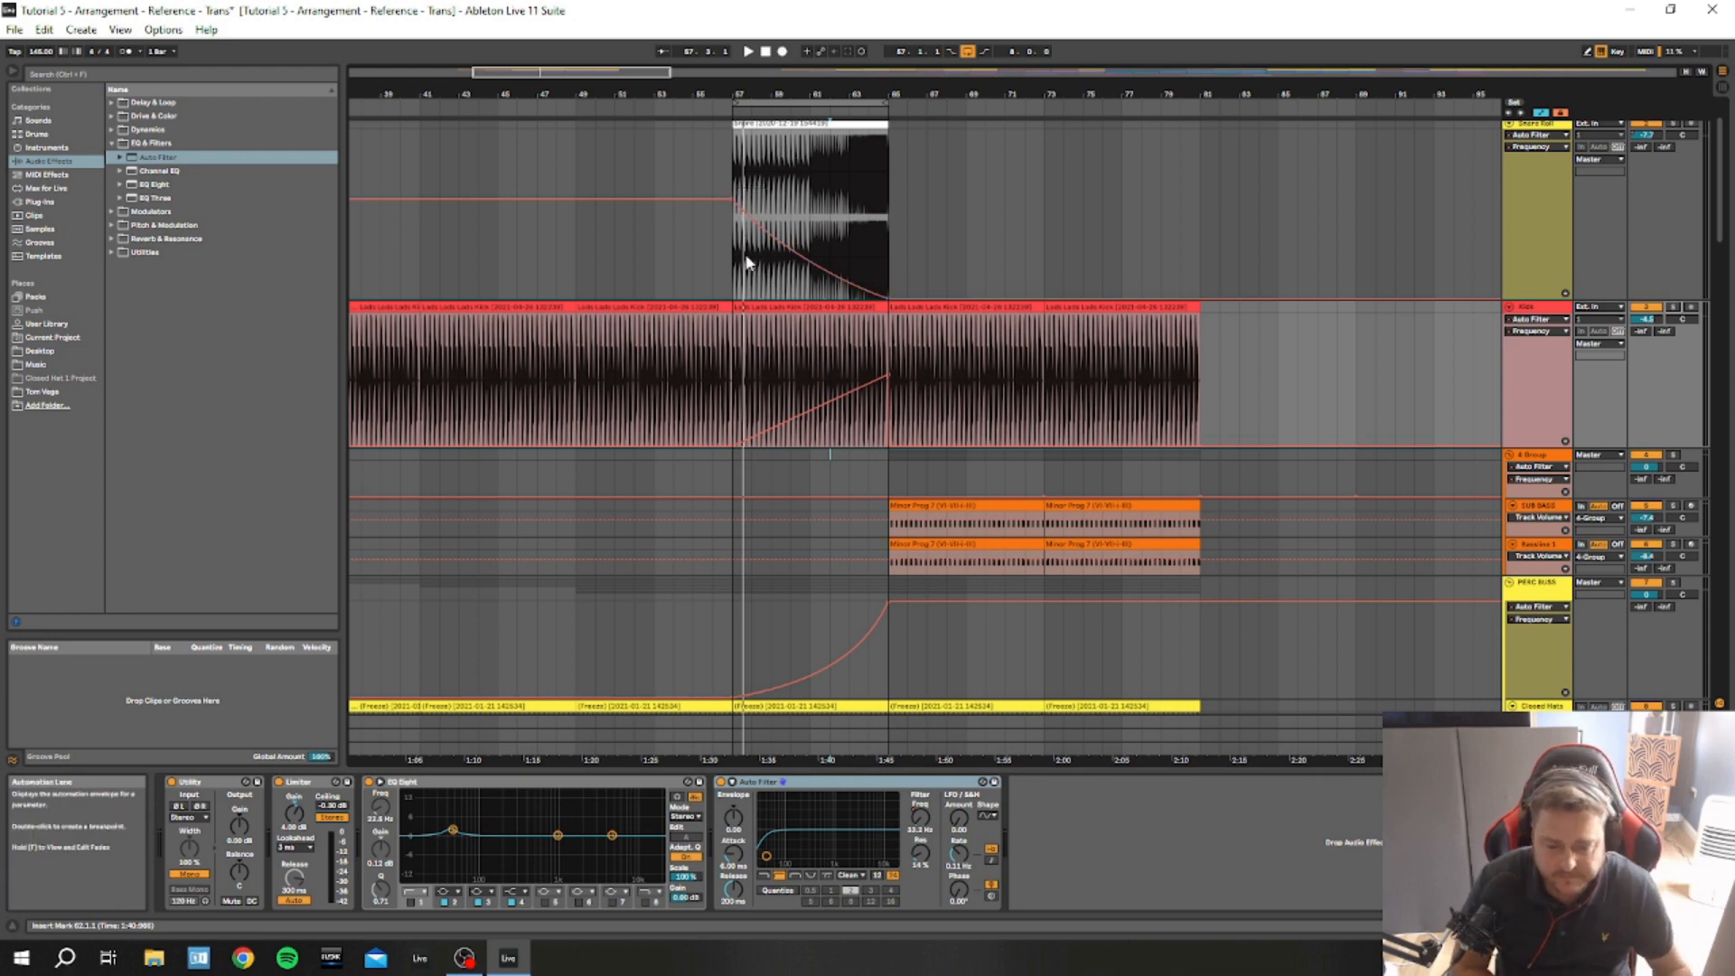
{"action": "left_click", "coordinate": [734, 262]}
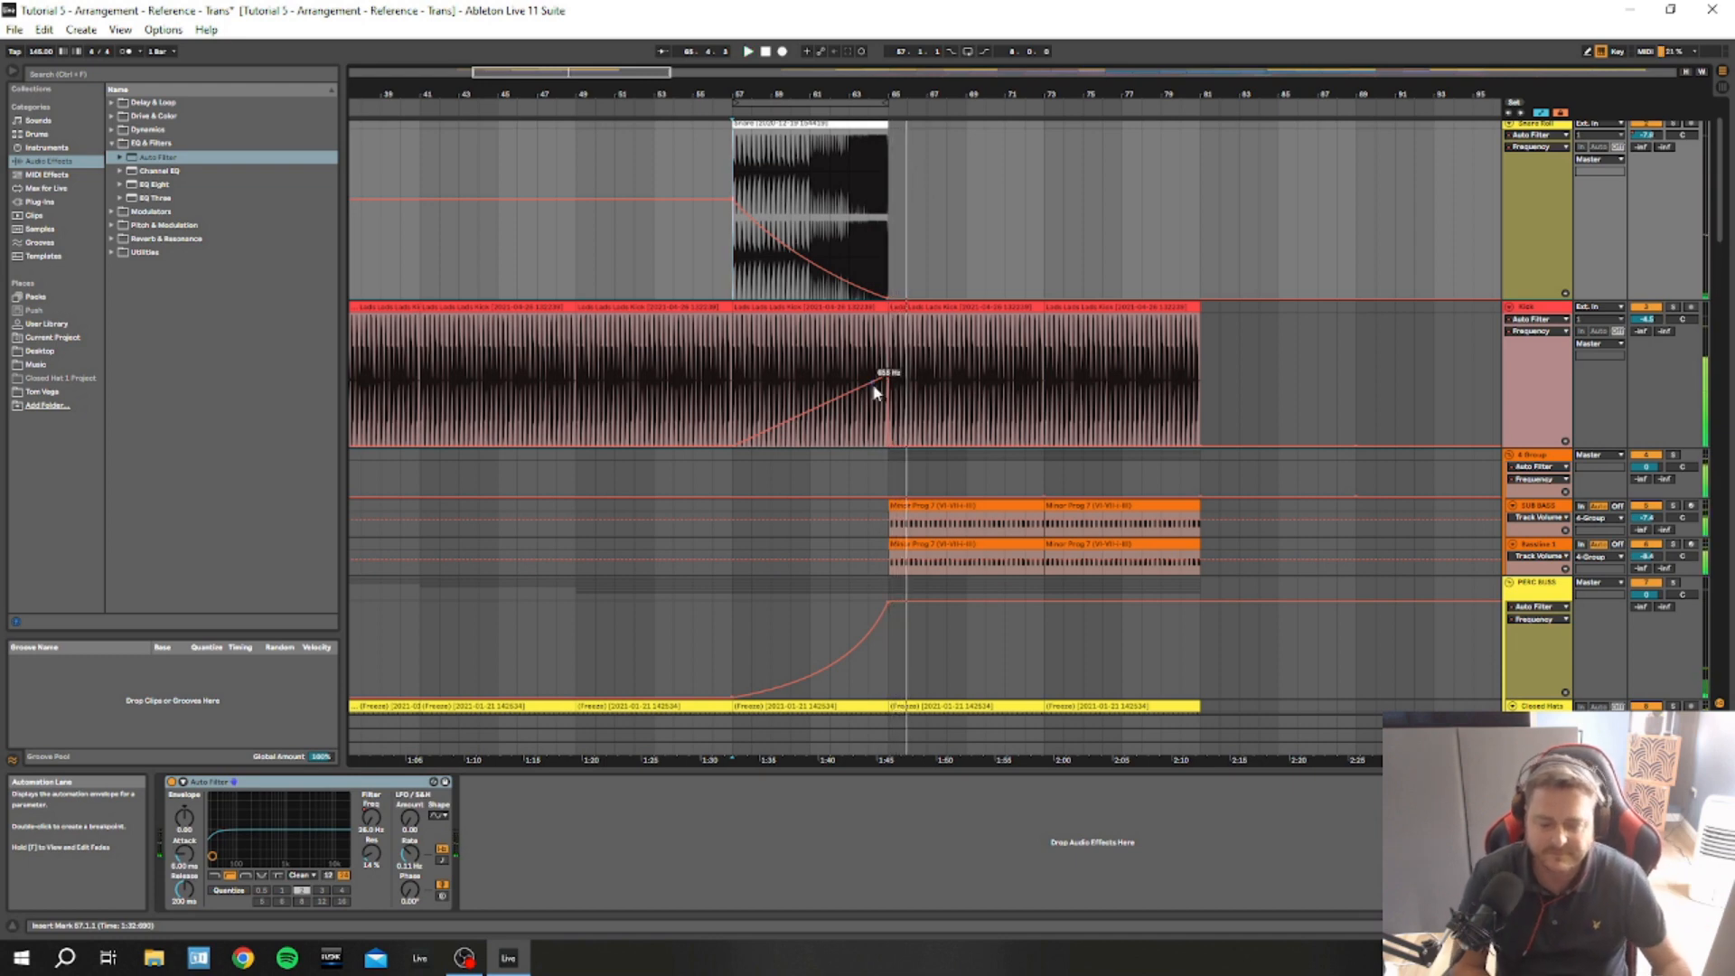
Drop the PERC BUSS filter frequency back to the minimum immediately after the sweep's peak at bar 65
{"action": "scroll", "coordinate": [1027, 483], "scroll_direction": "down", "scroll_amount": 2}
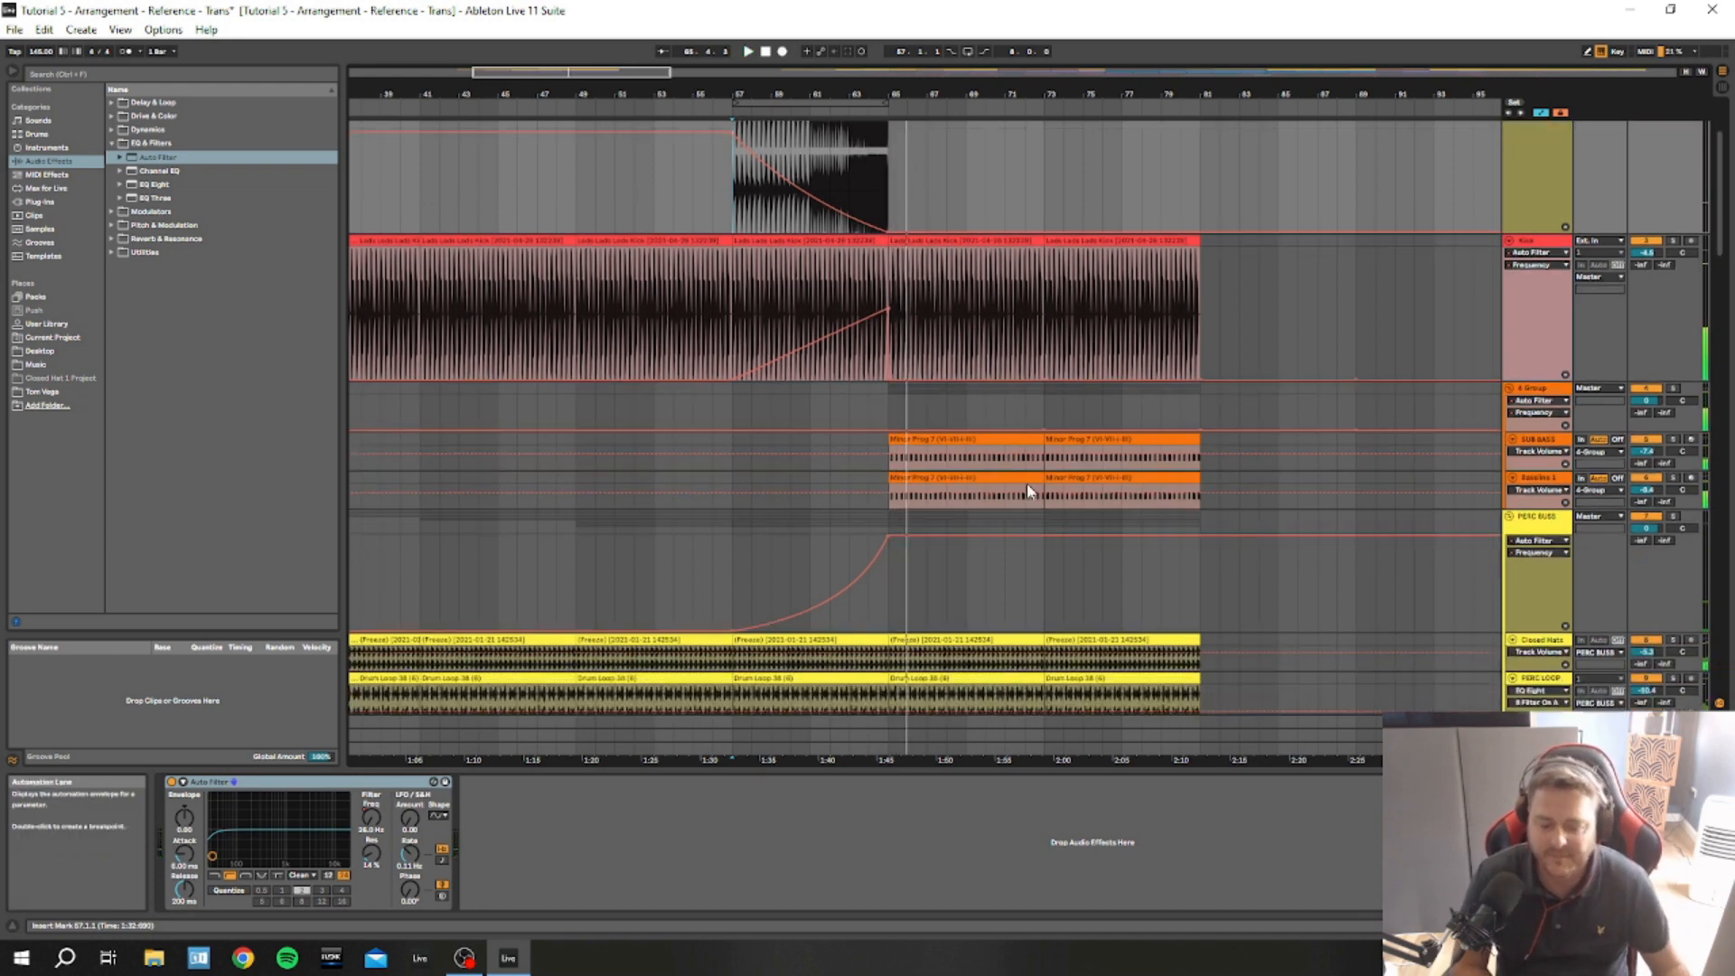
{"action": "left_click", "coordinate": [931, 541]}
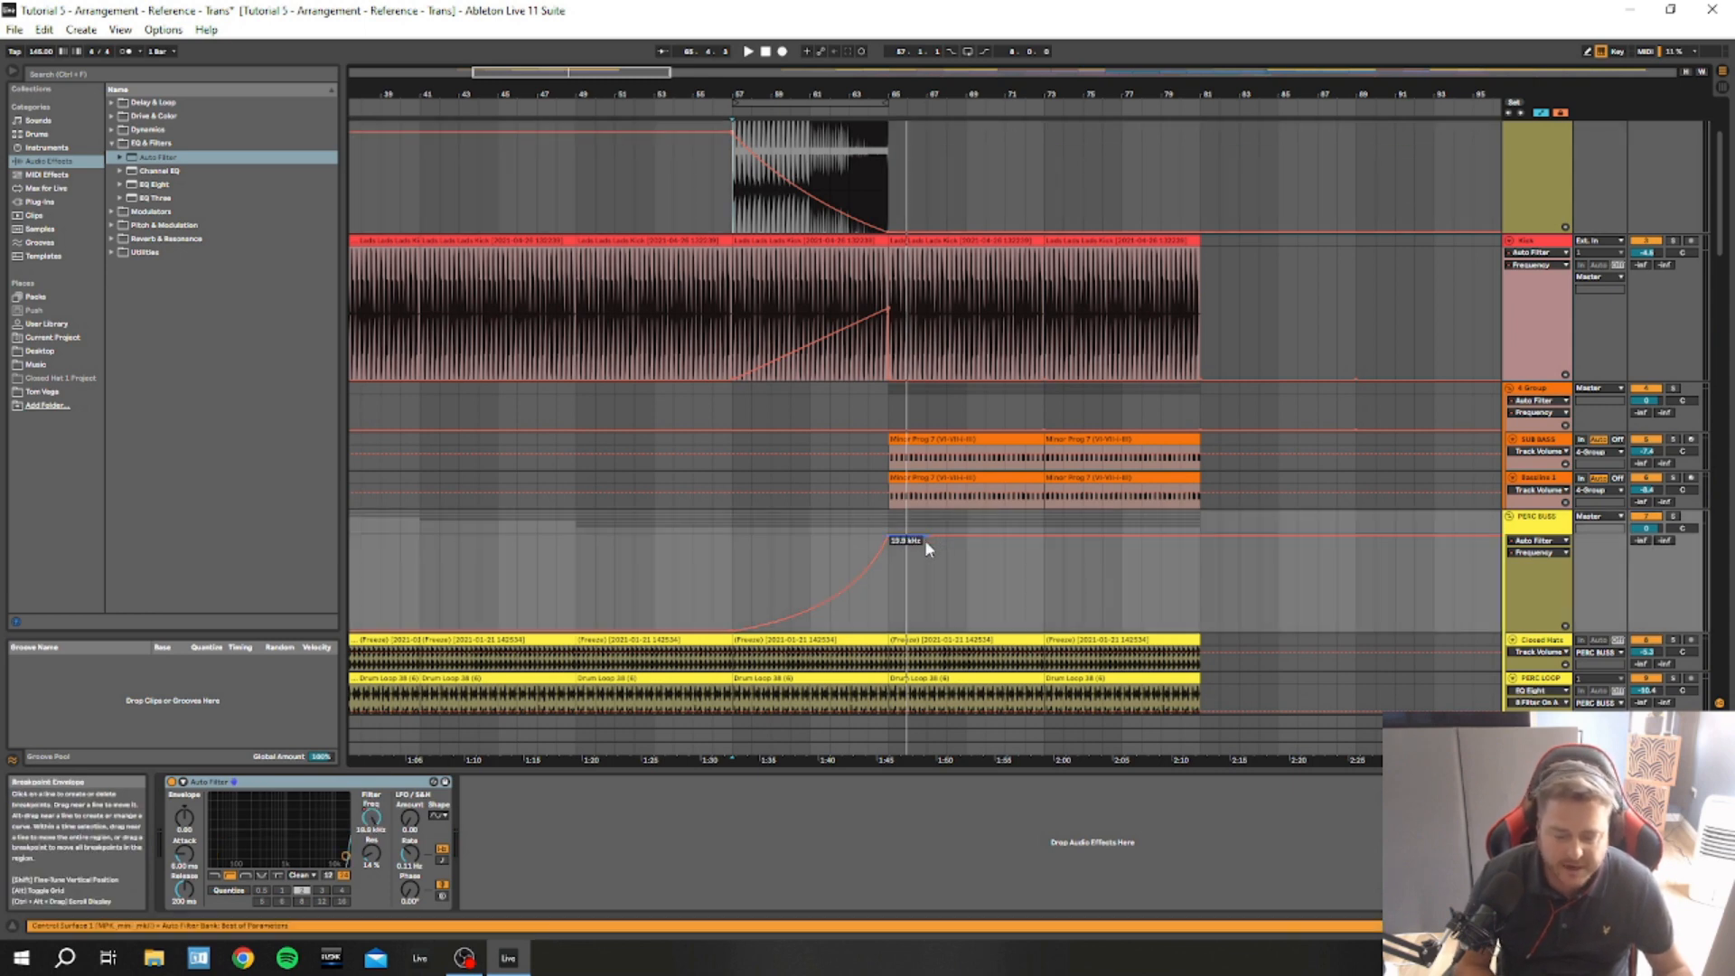
{"action": "left_click_drag", "start_coordinate": [927, 537], "coordinate": [927, 631]}
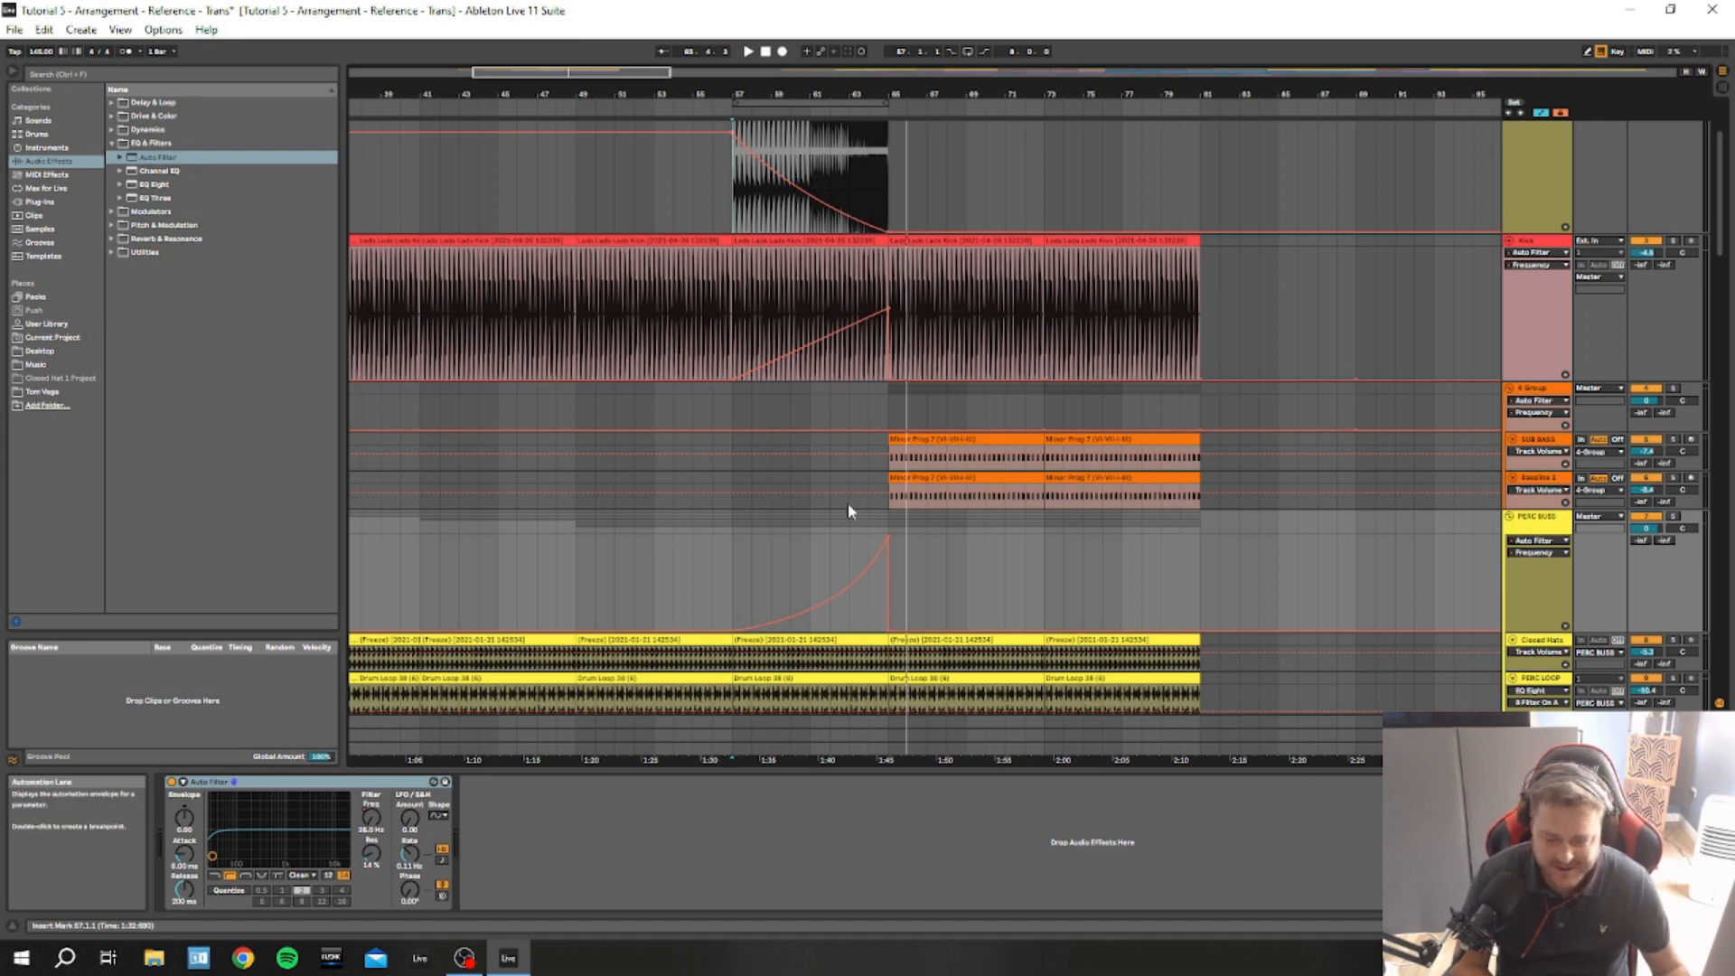
Play the transition from bar 63, lower the PERC BUSS sweep's peak at bar 65 and play it again
{"action": "left_click", "coordinate": [852, 548]}
{"action": "key", "text": "space"}
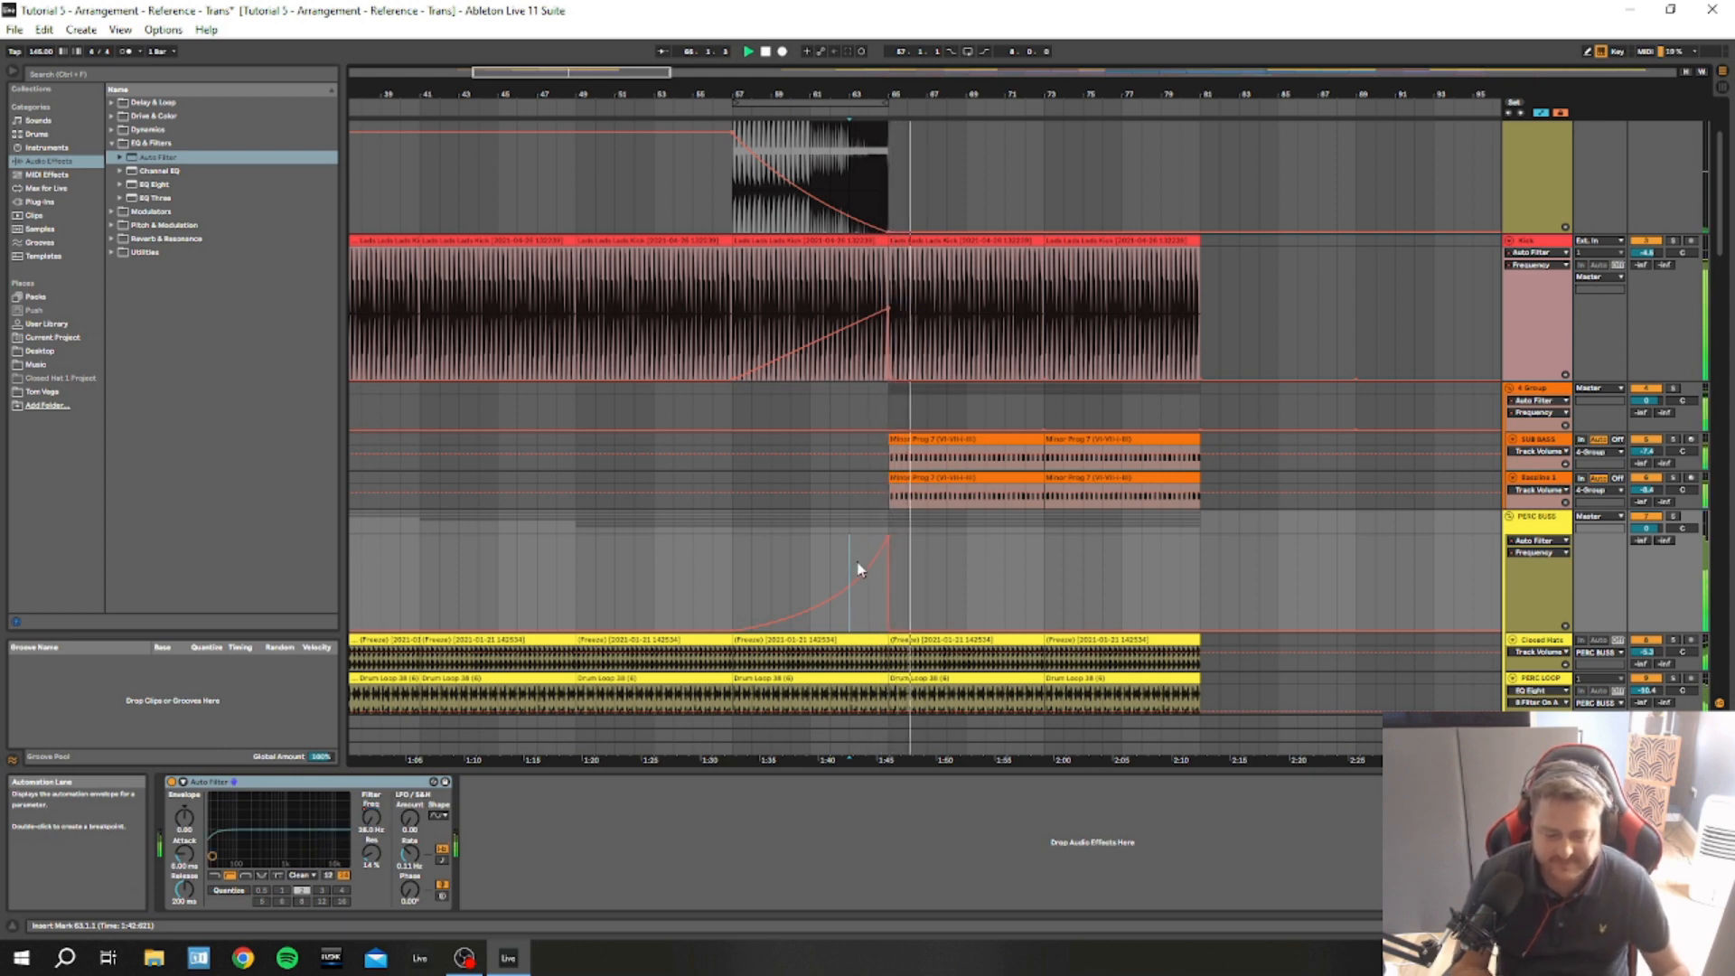
{"action": "key", "text": "space"}
{"action": "left_click_drag", "start_coordinate": [888, 538], "coordinate": [888, 572]}
{"action": "key", "text": "space"}
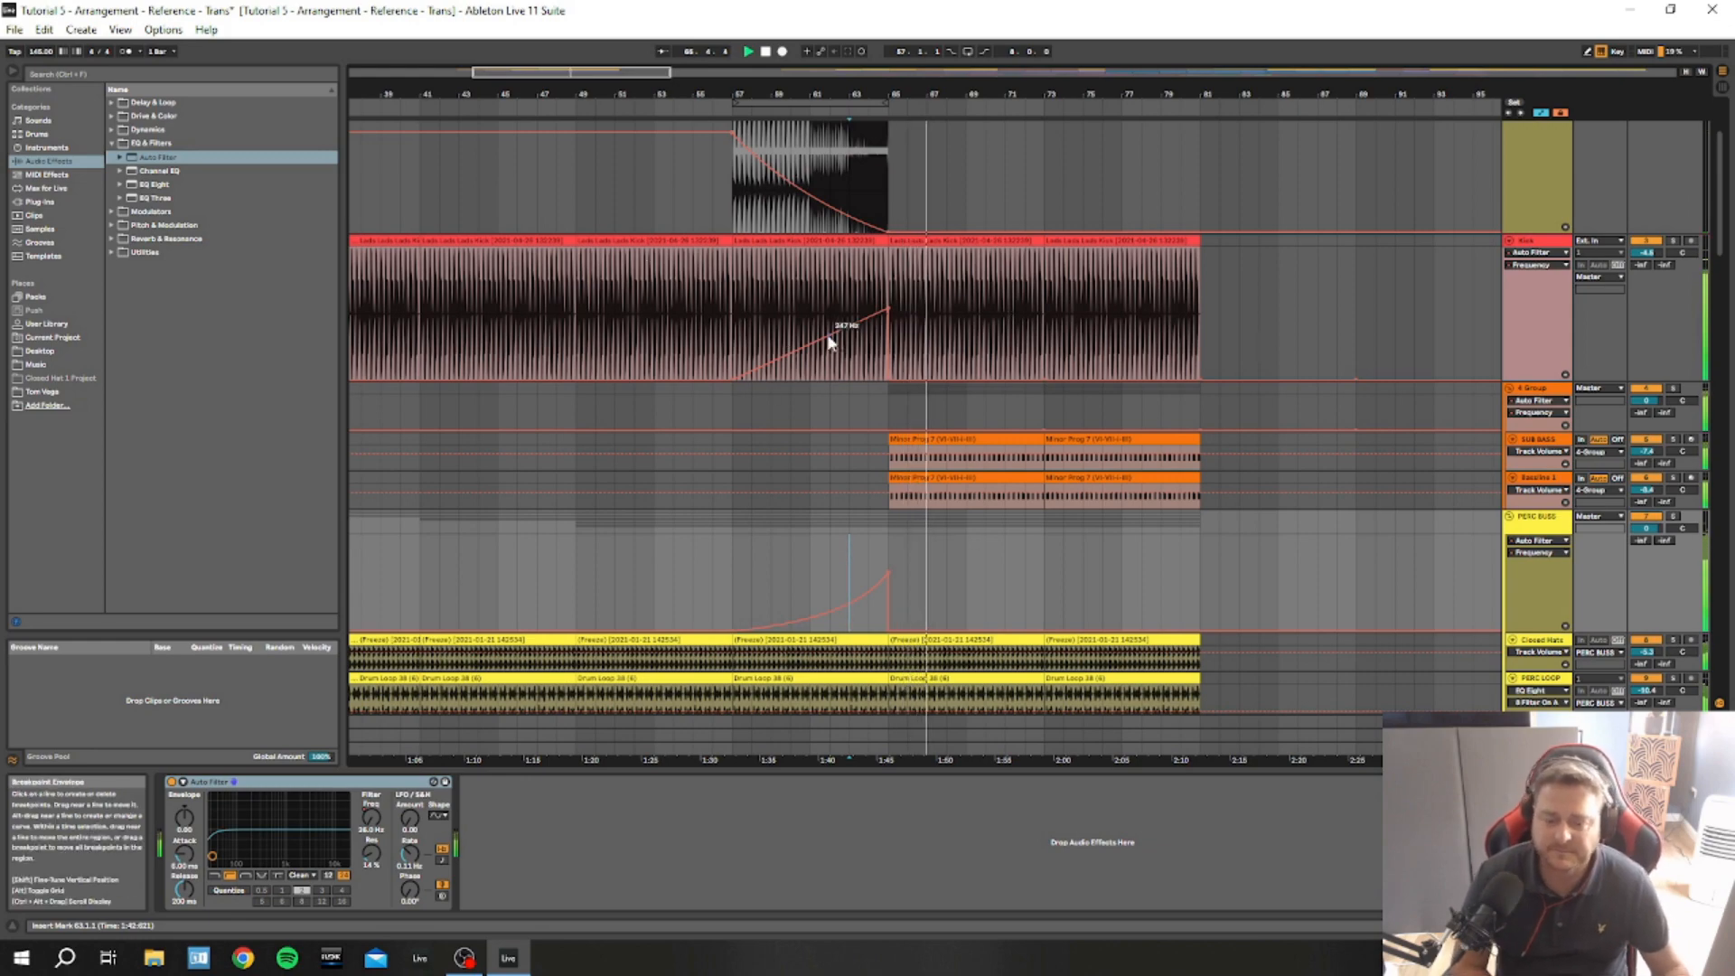
Solo the first purple Acidline group and set the playback start at bar 57
{"action": "scroll", "coordinate": [1139, 467], "scroll_direction": "down", "scroll_amount": 1}
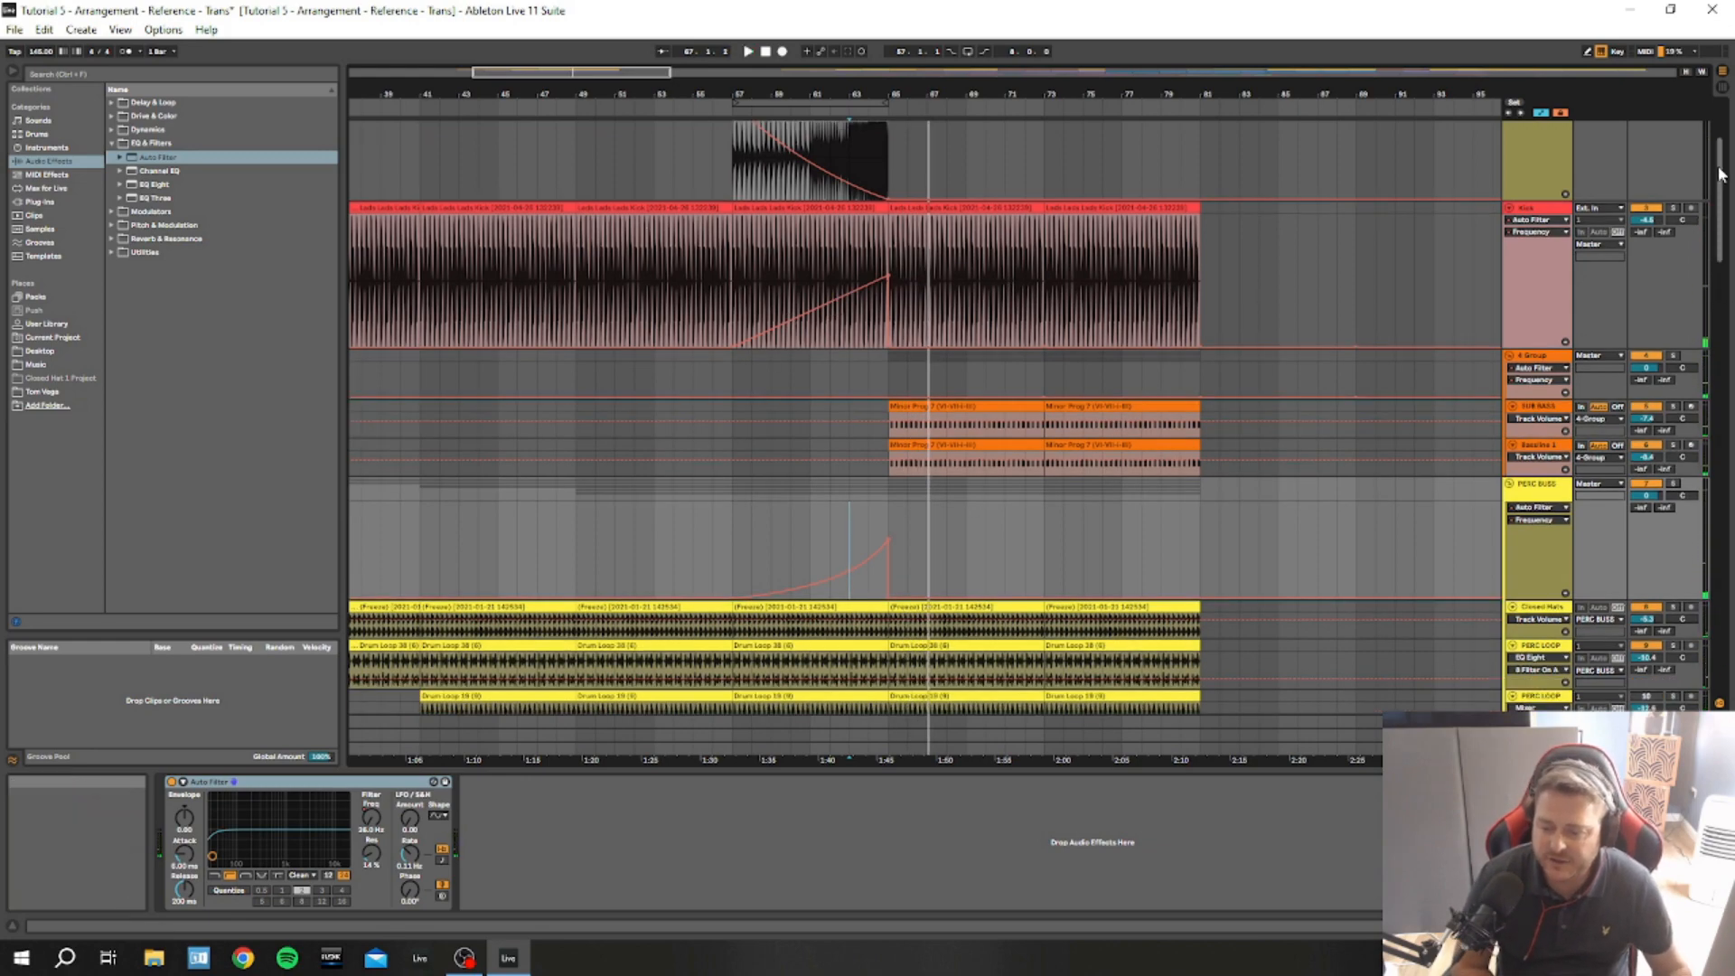
{"action": "left_click_drag", "start_coordinate": [1720, 174], "coordinate": [1729, 316]}
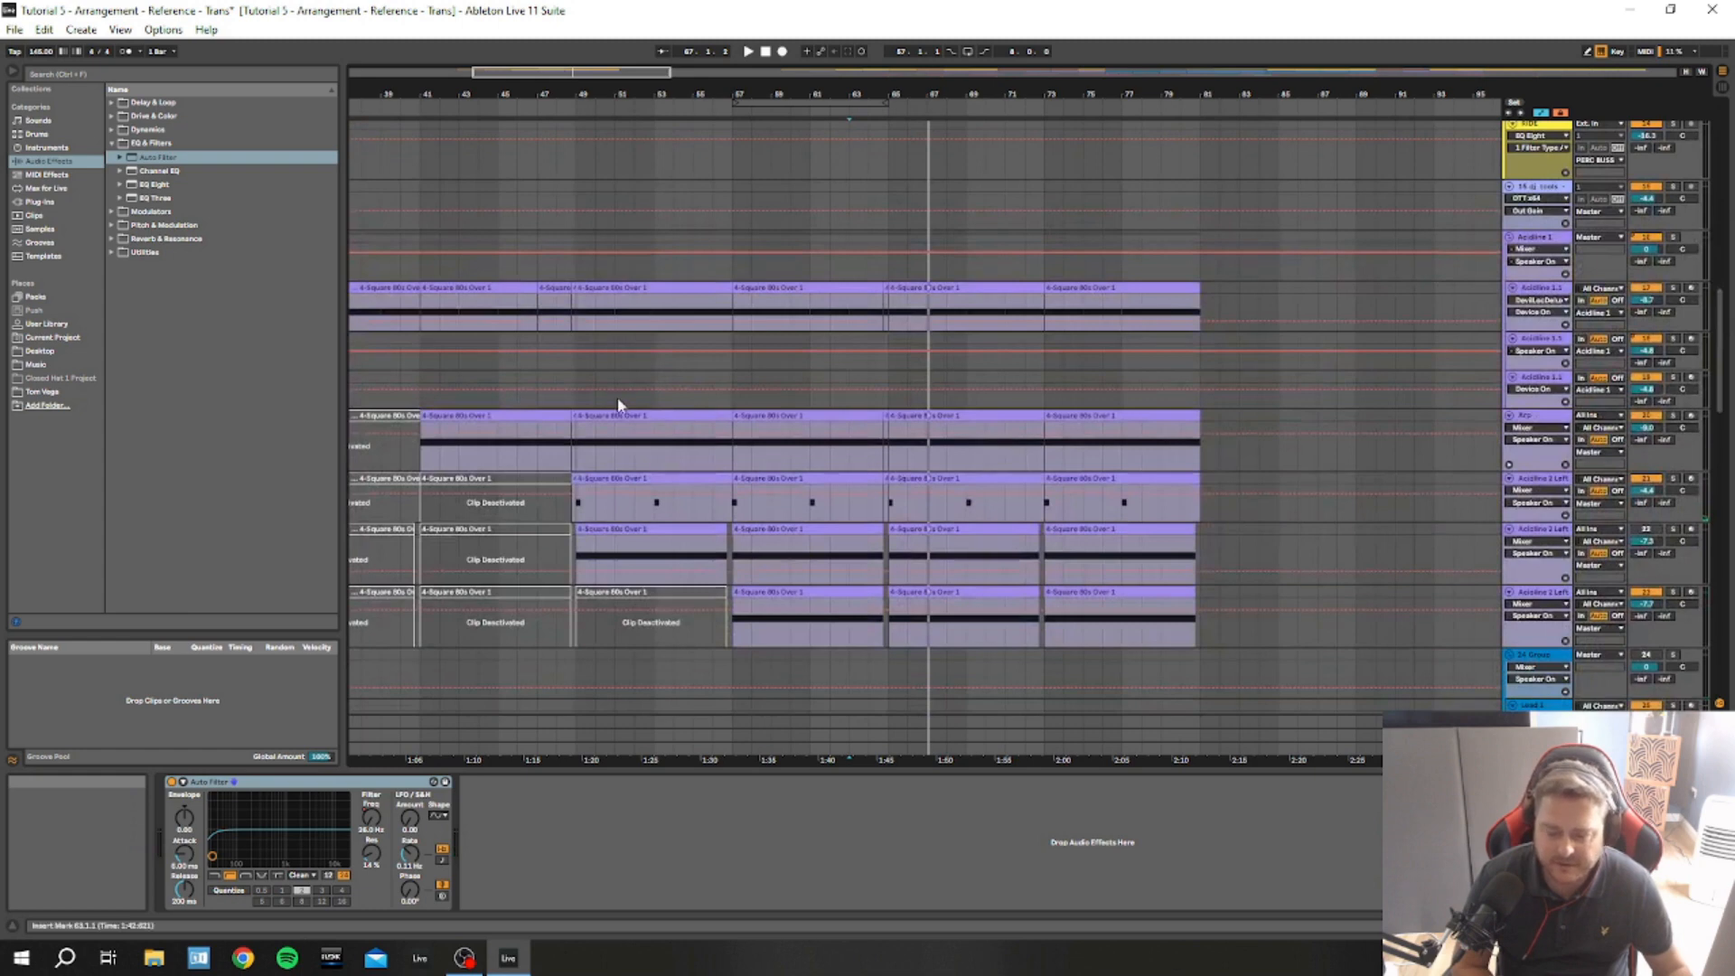
{"action": "left_click", "coordinate": [1539, 240]}
{"action": "left_click", "coordinate": [1673, 238]}
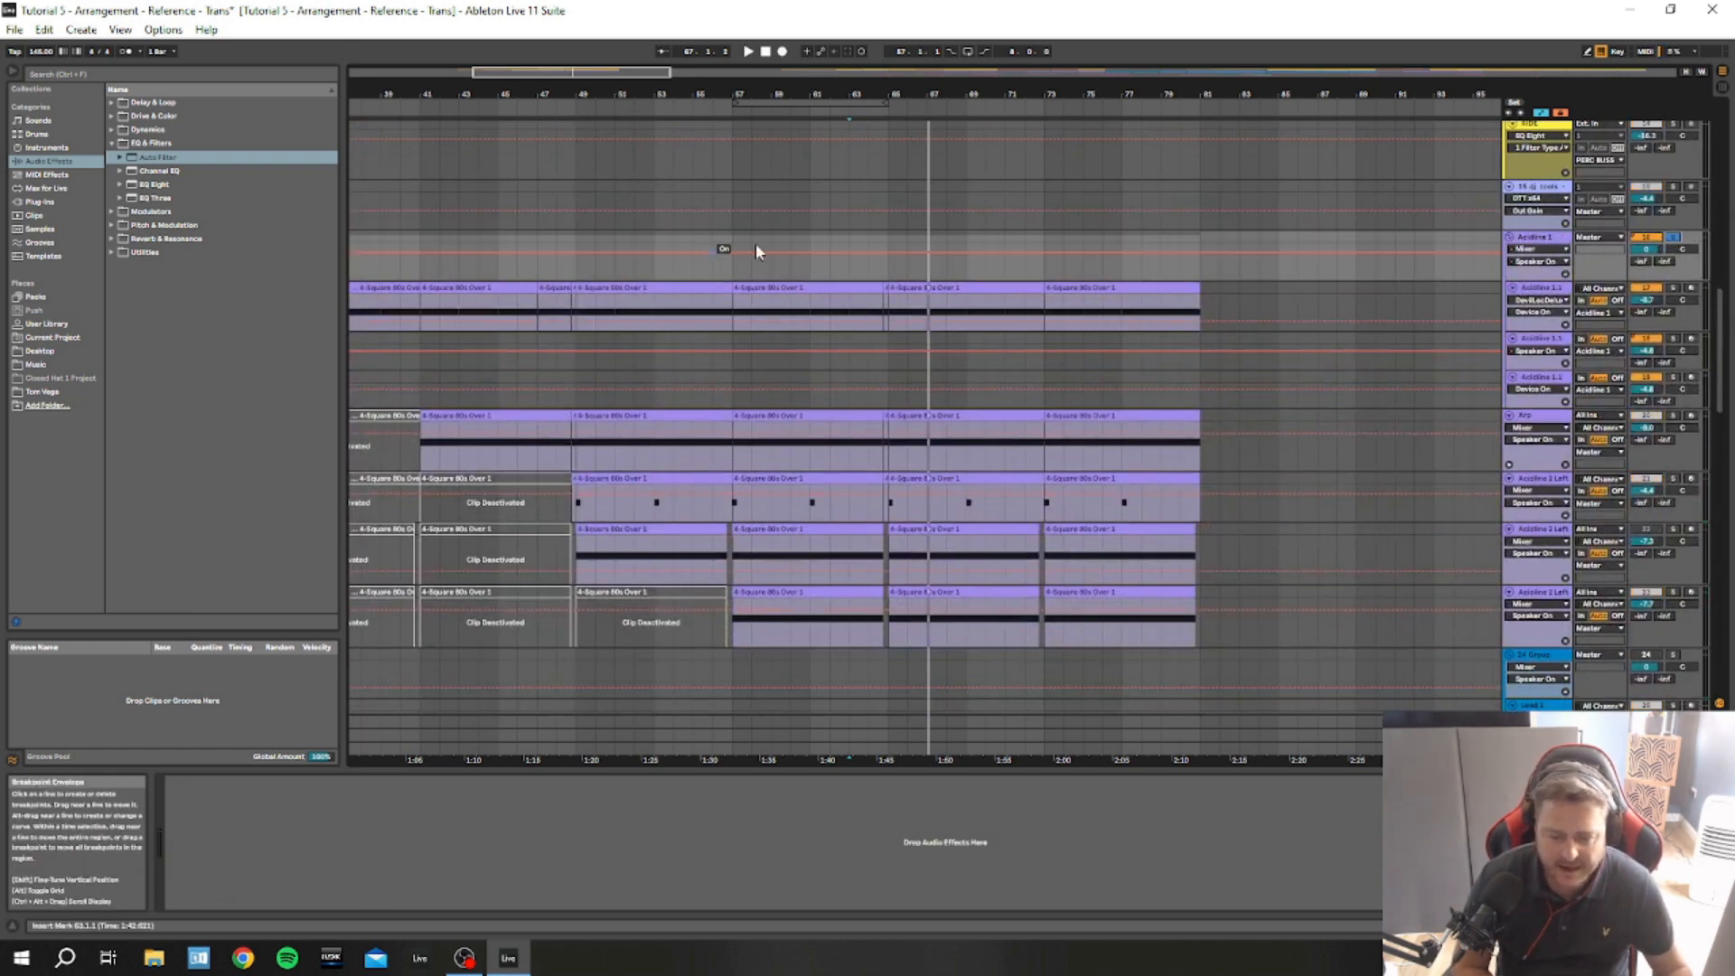
{"action": "left_click", "coordinate": [732, 273]}
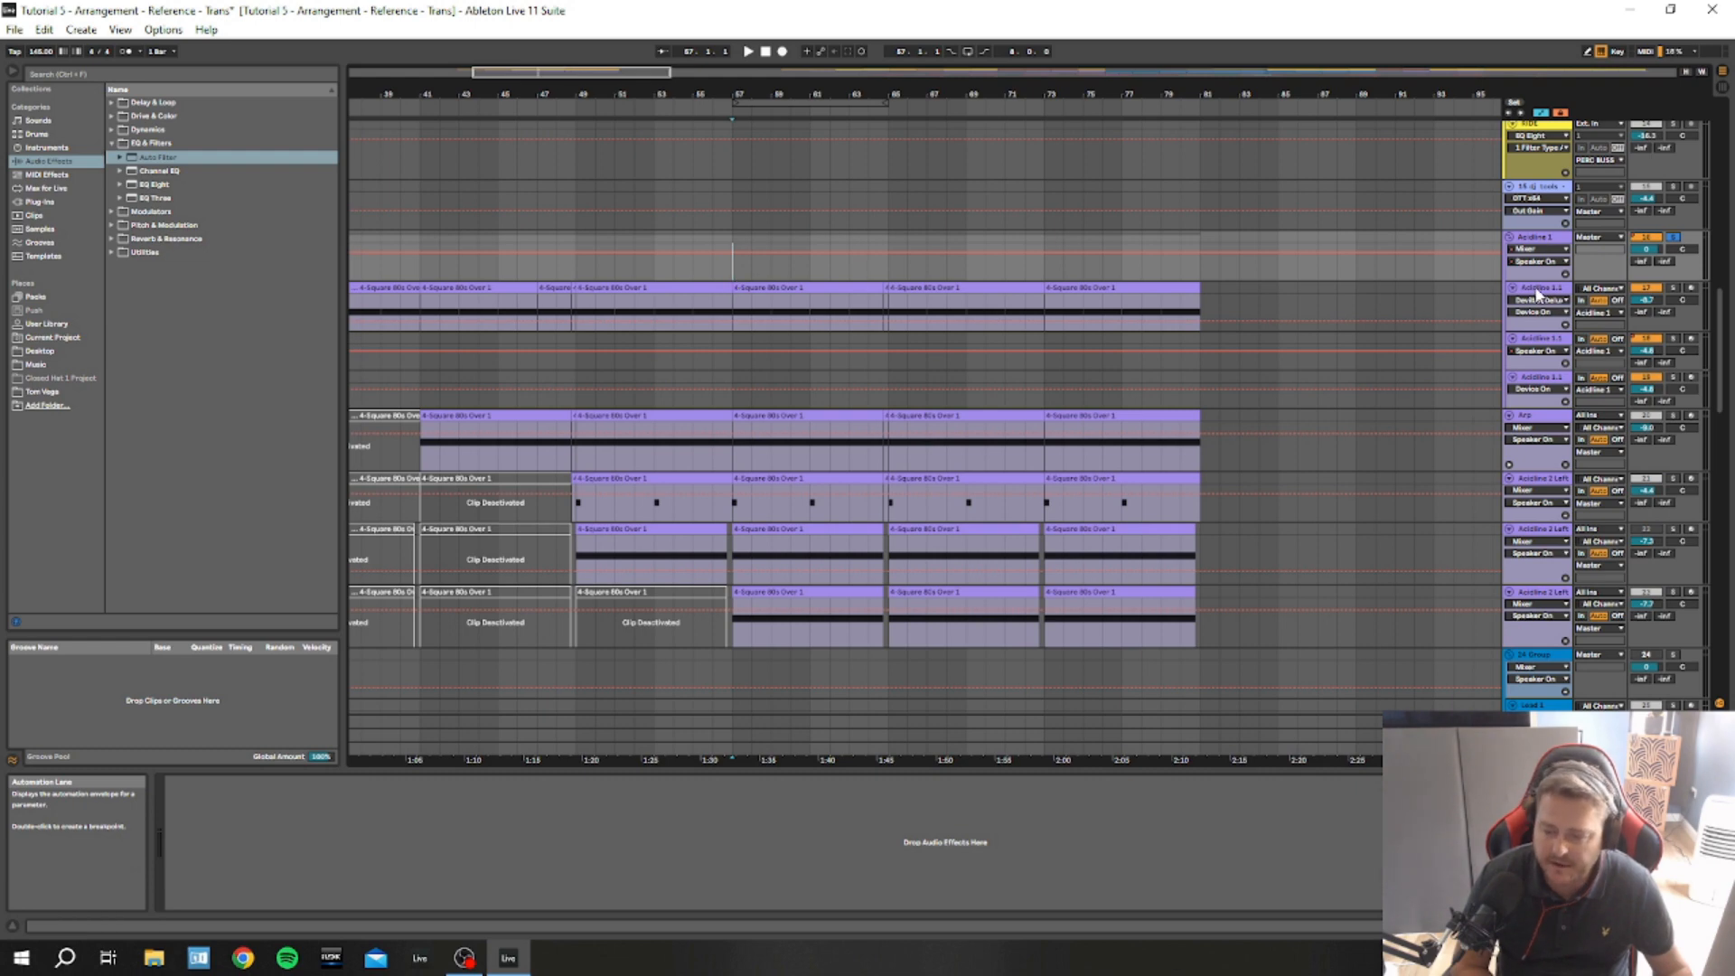
Group all the purple tracks from Acidline 1 through the last Acidline 2 track, including the Arp
{"action": "left_click_drag", "start_coordinate": [1540, 280], "coordinate": [1539, 376]}
{"action": "left_click", "coordinate": [1539, 241]}
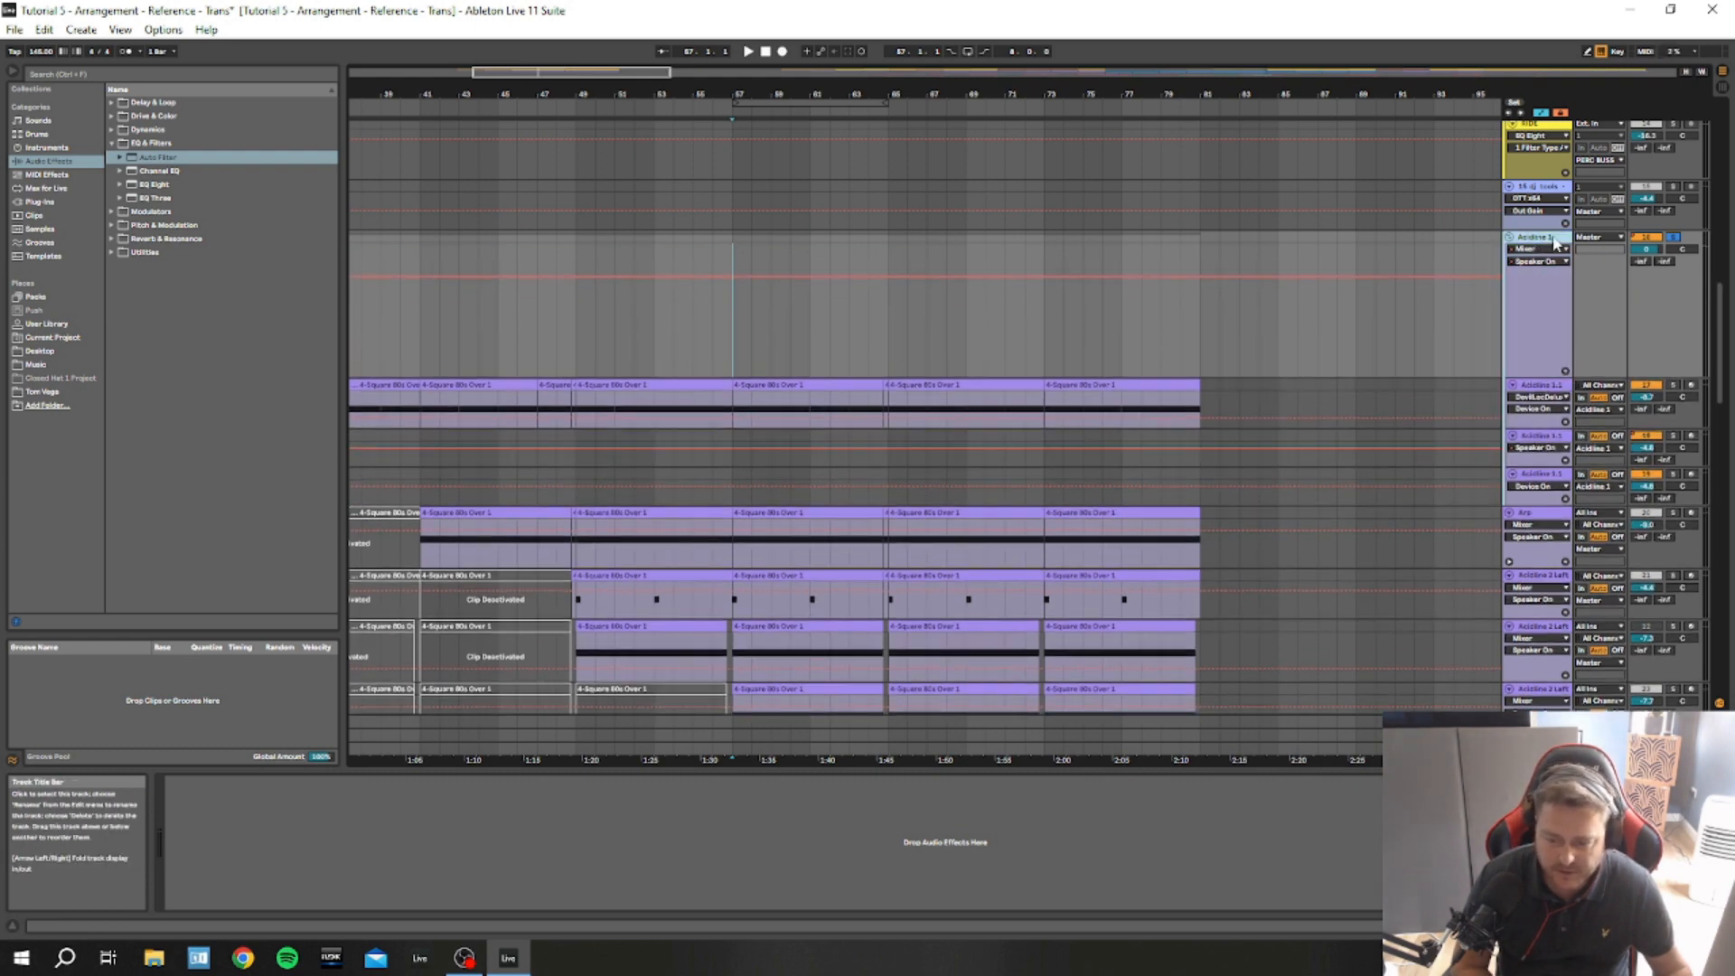
{"action": "left_click", "coordinate": [1533, 511]}
{"action": "scroll", "coordinate": [1535, 524], "scroll_direction": "down", "scroll_amount": 1}
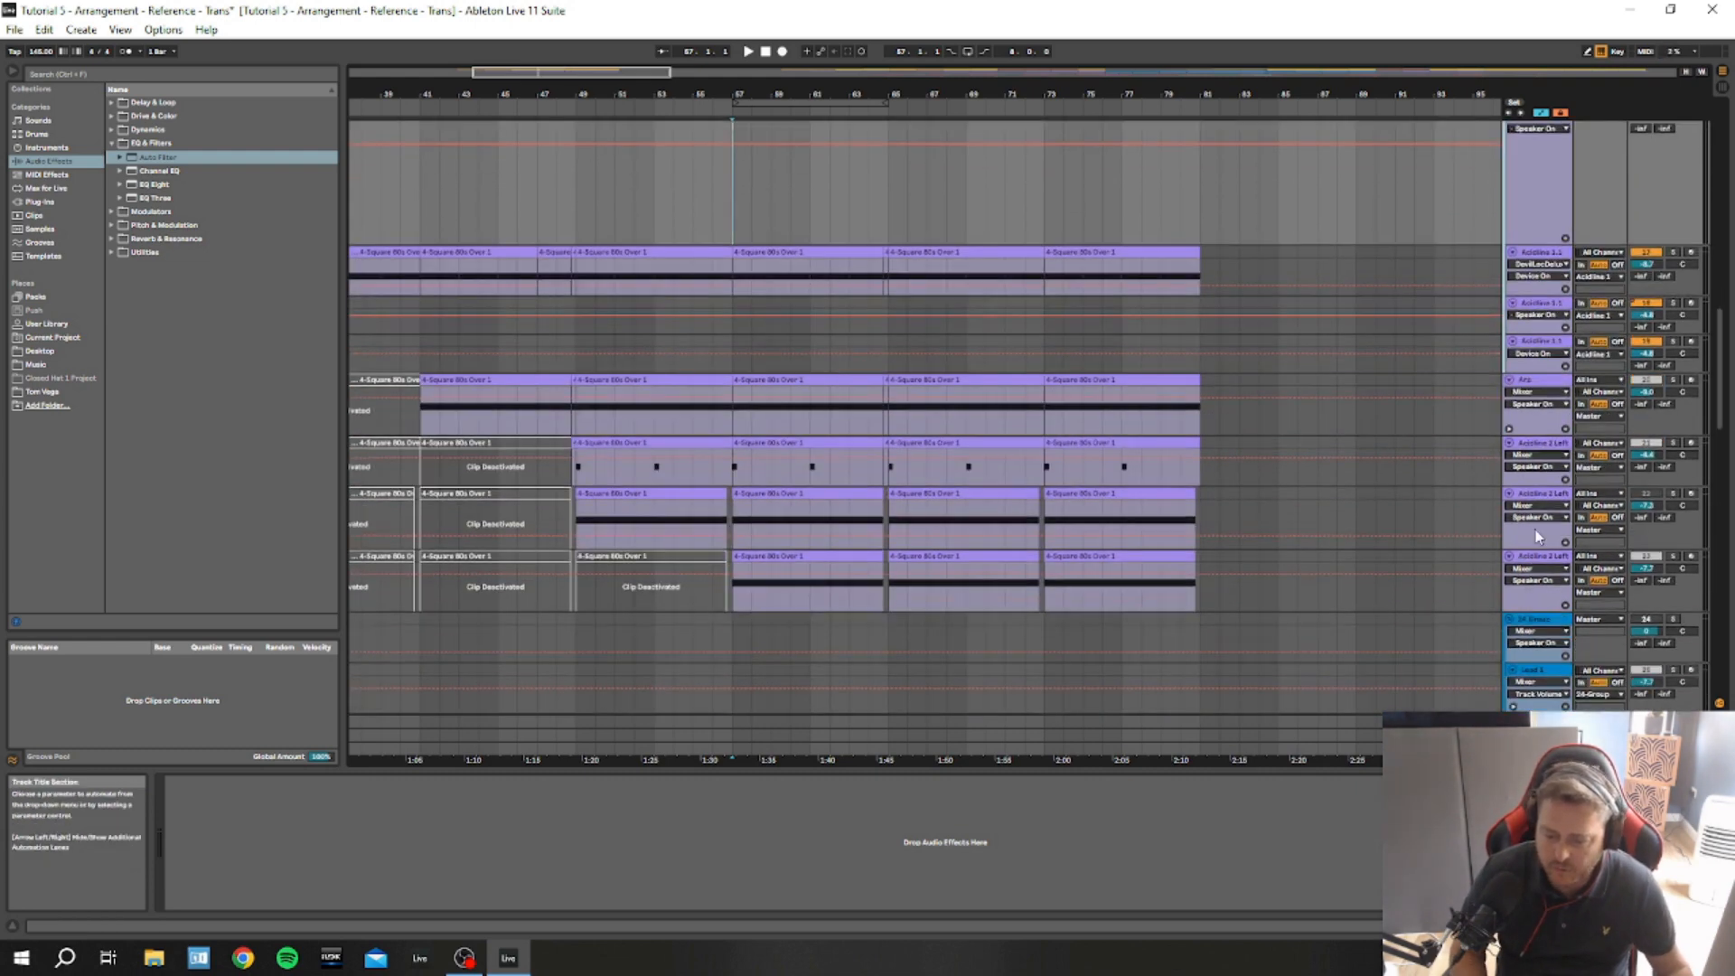
{"action": "scroll", "coordinate": [1538, 555], "scroll_direction": "down", "scroll_amount": 1}
{"action": "scroll", "coordinate": [1539, 562], "scroll_direction": "up", "scroll_amount": 5}
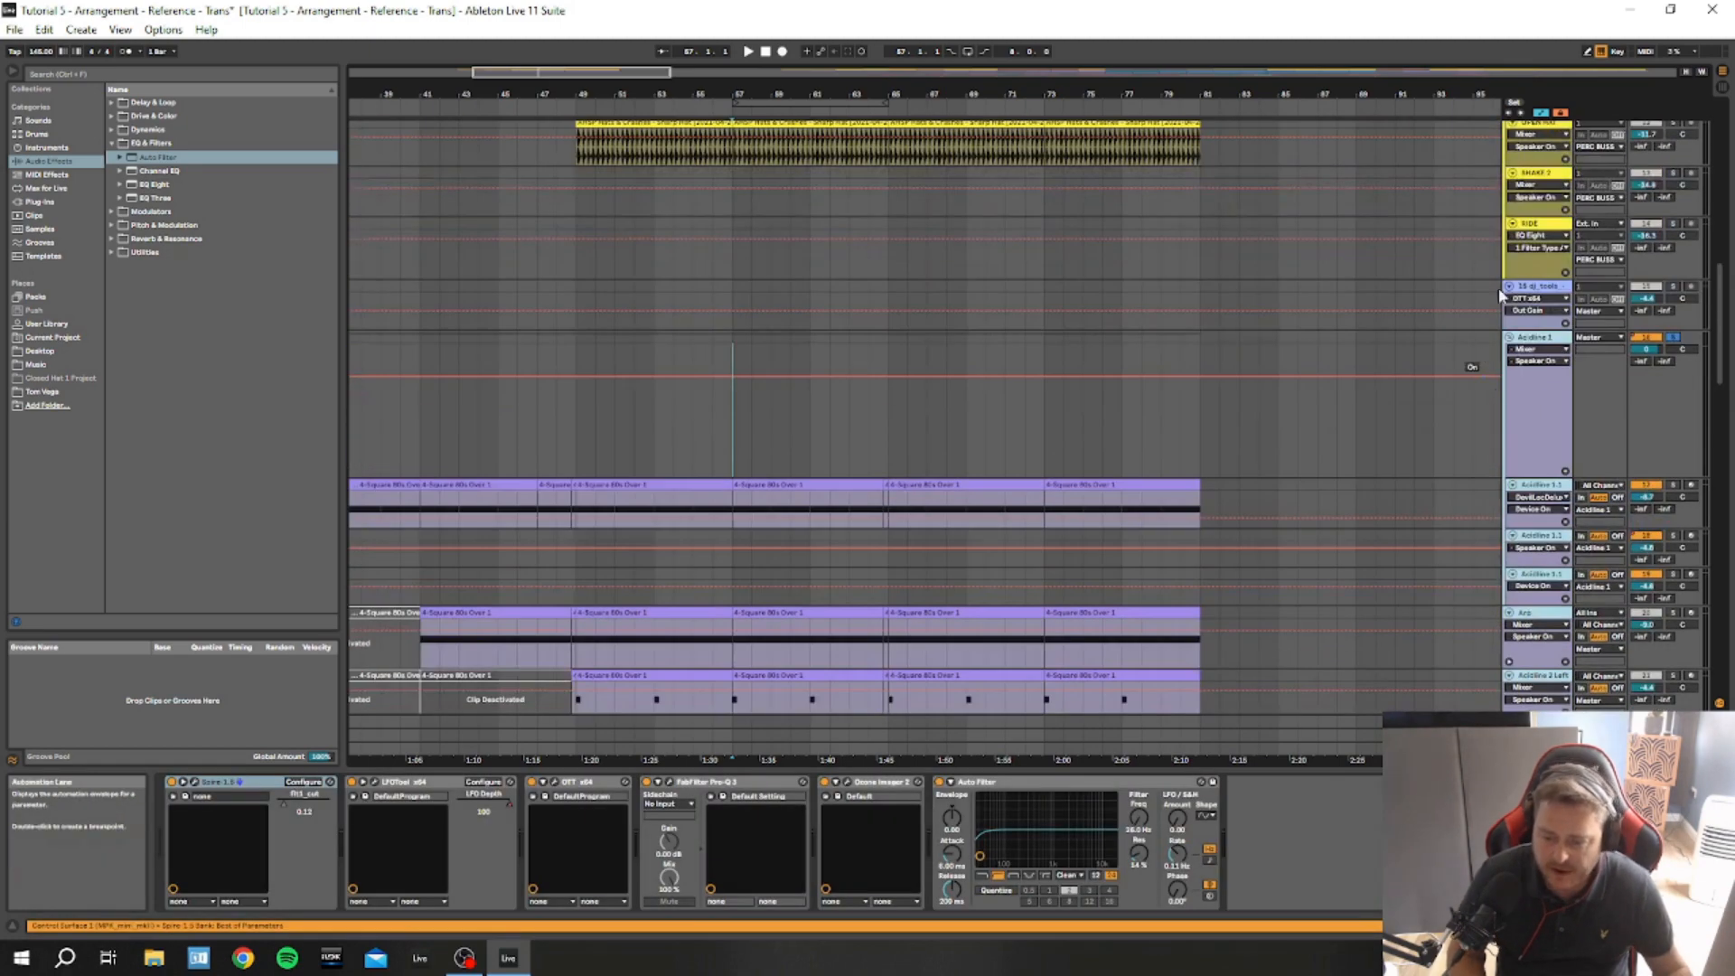
{"action": "right_click", "coordinate": [1534, 339]}
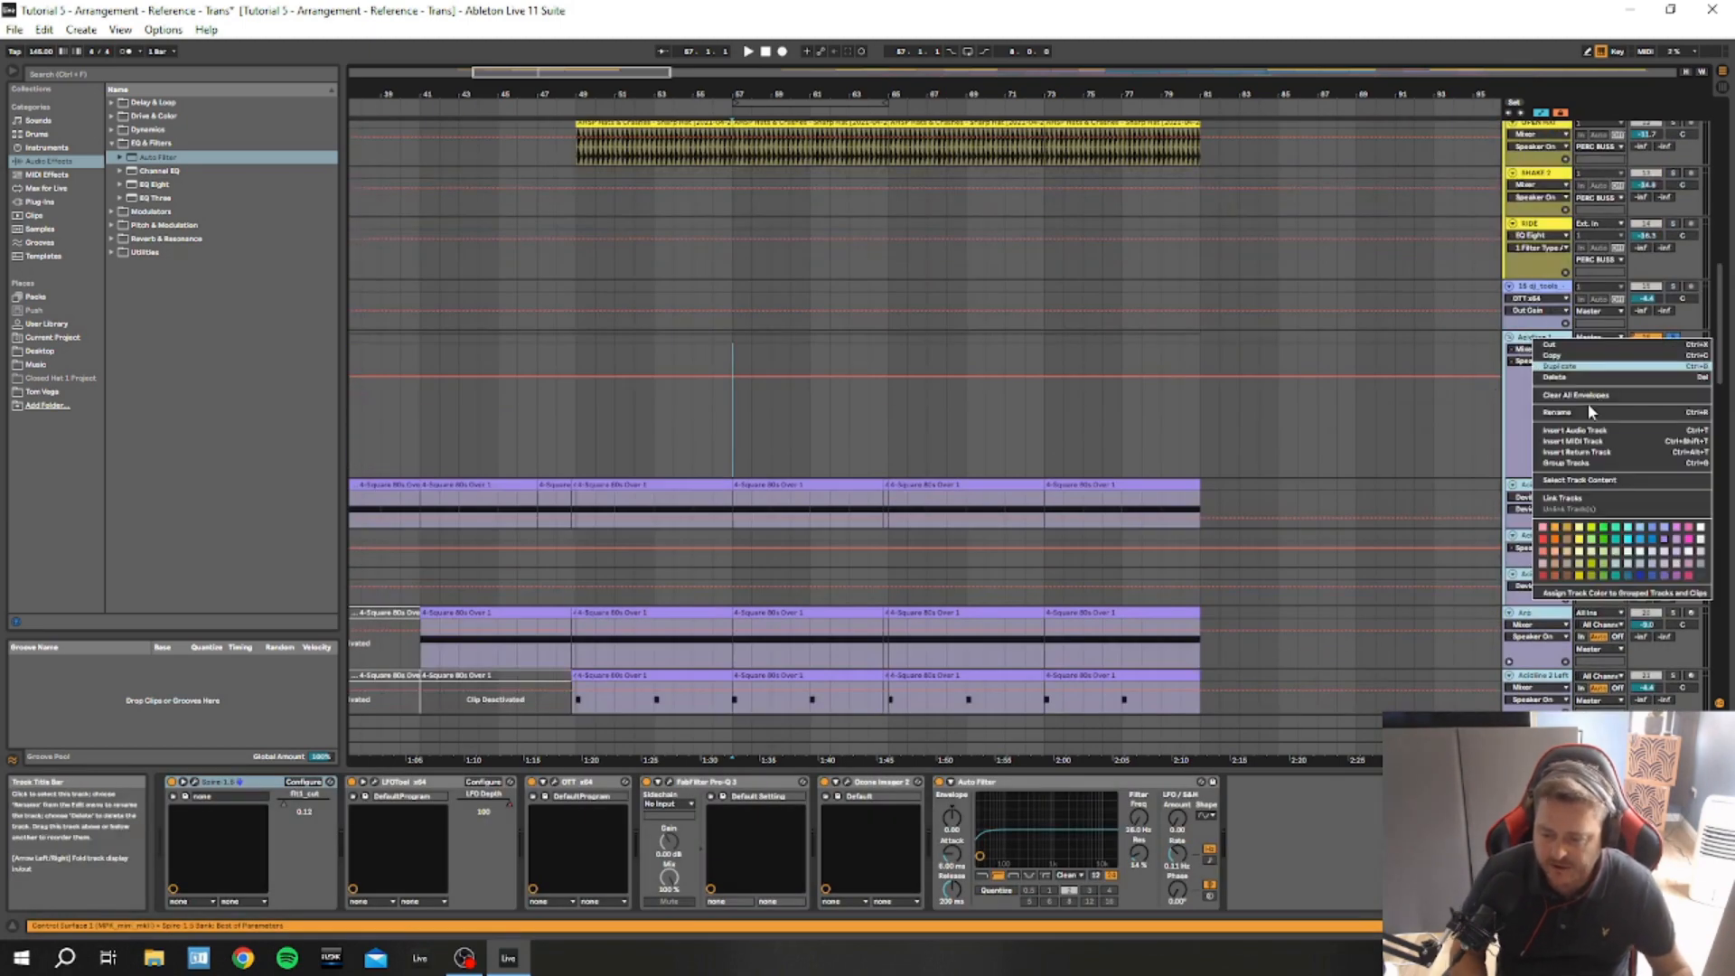
{"action": "left_click", "coordinate": [1563, 463]}
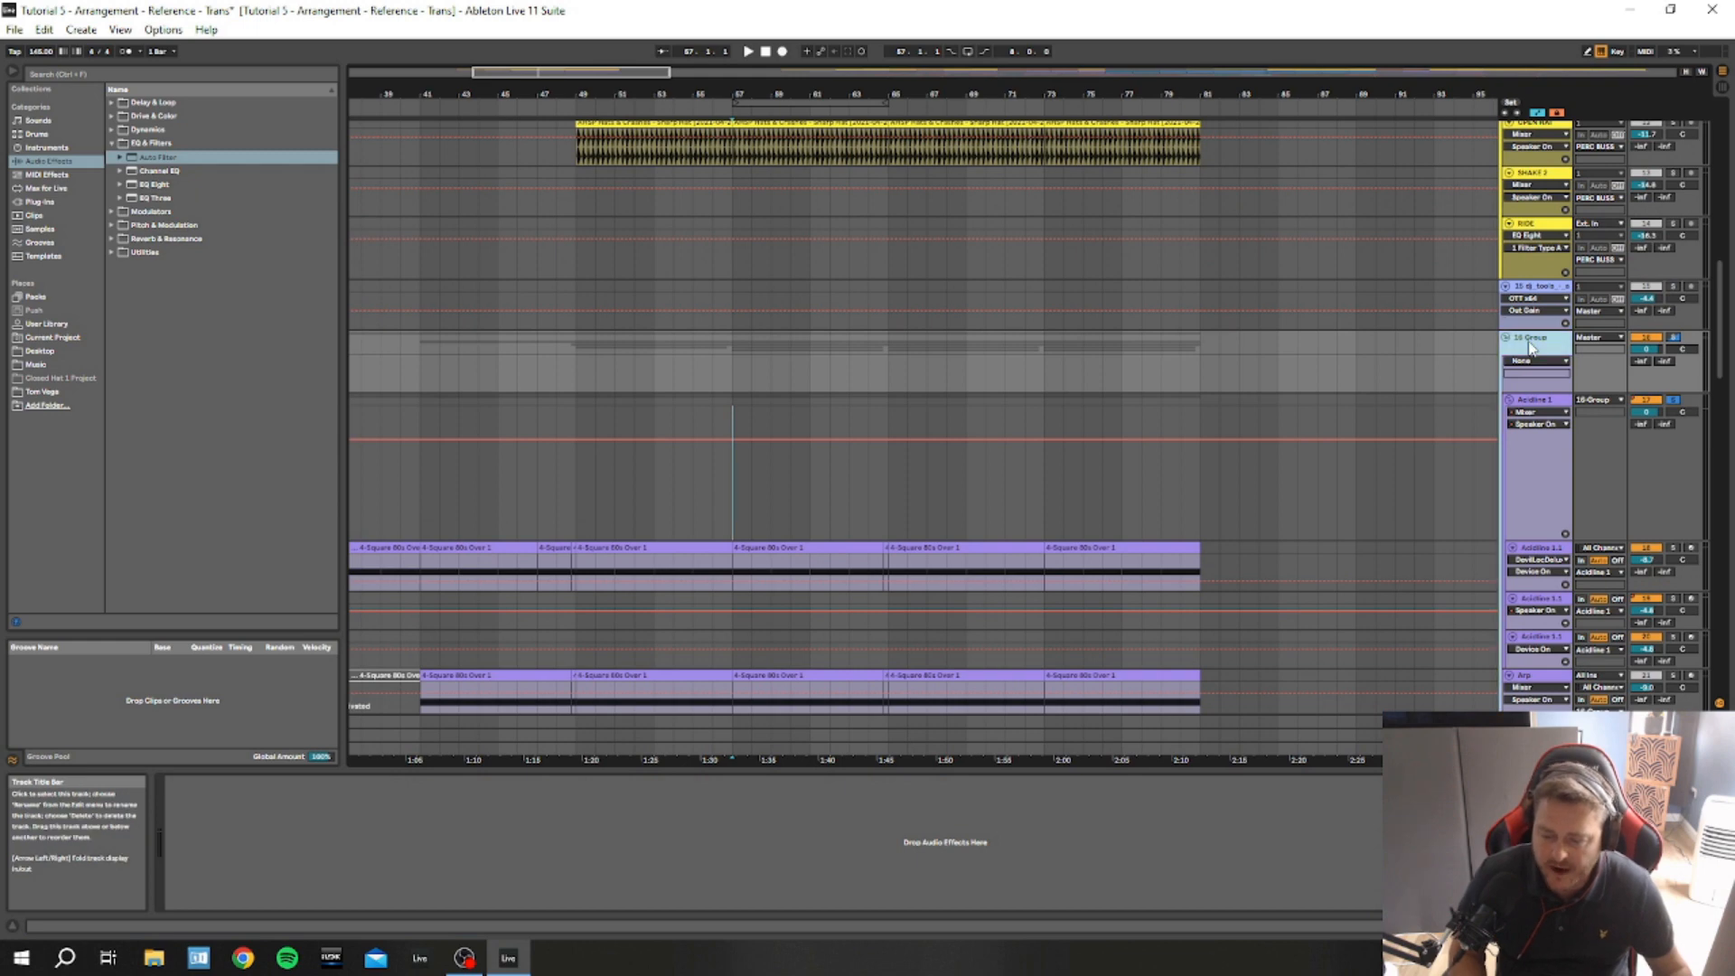
Rename the new group Mid Sounds
{"action": "right_click", "coordinate": [1534, 340]}
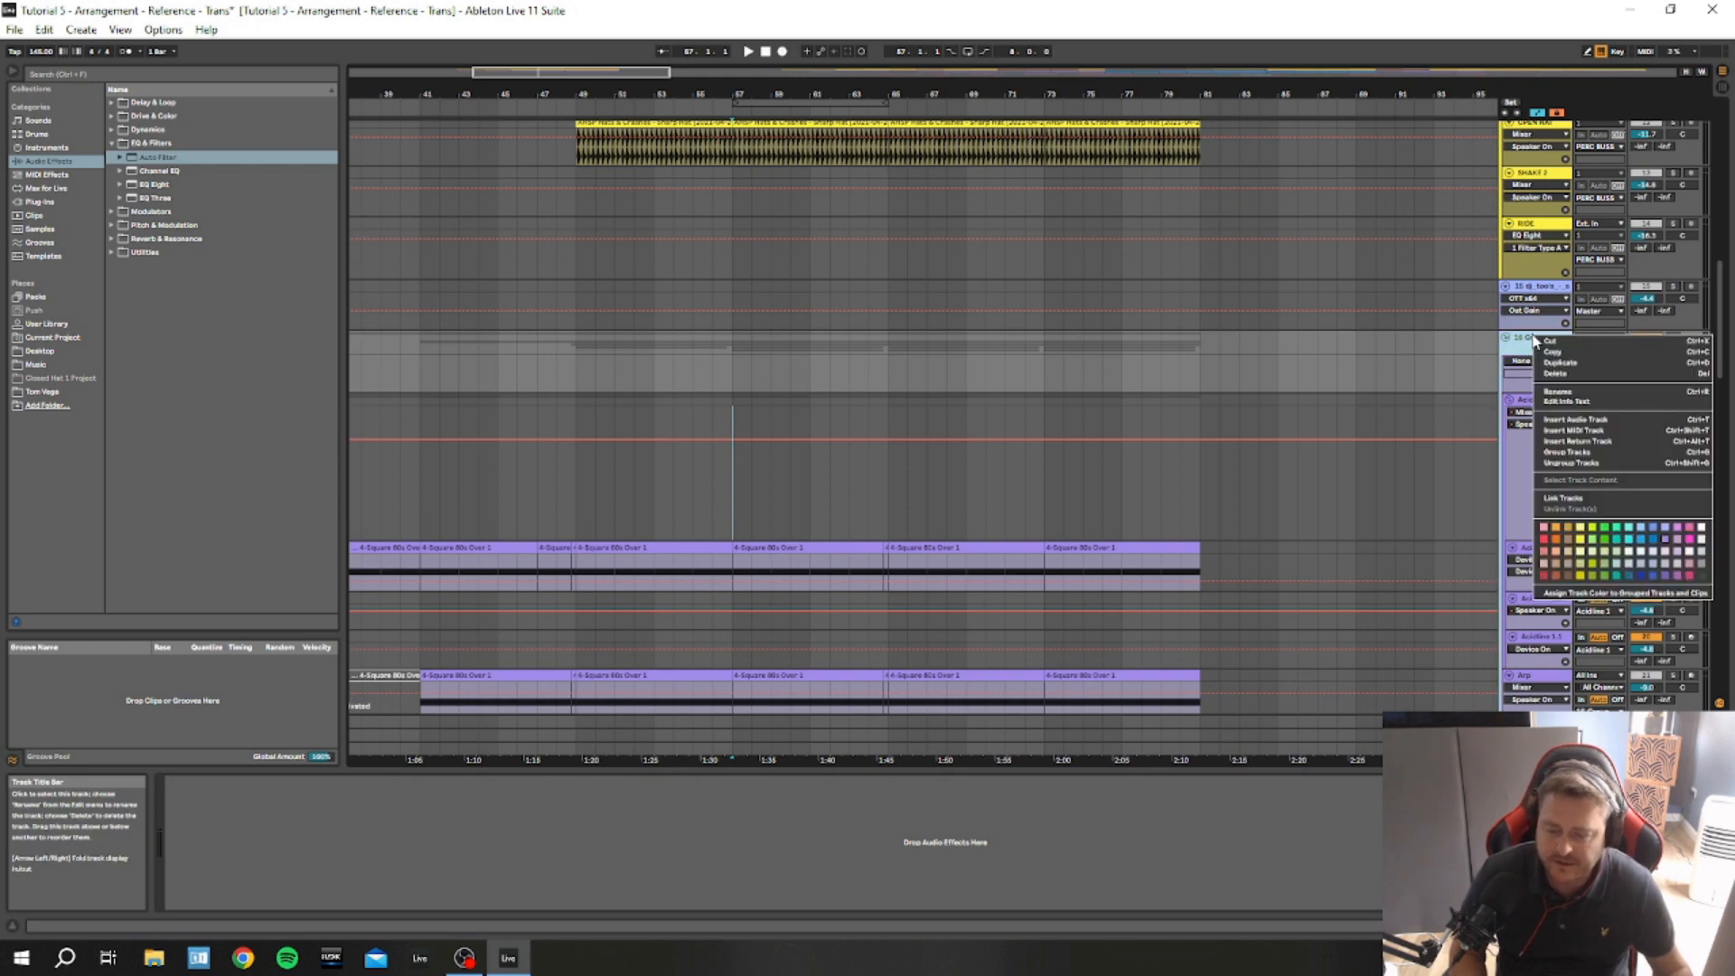
{"action": "left_click", "coordinate": [1559, 392]}
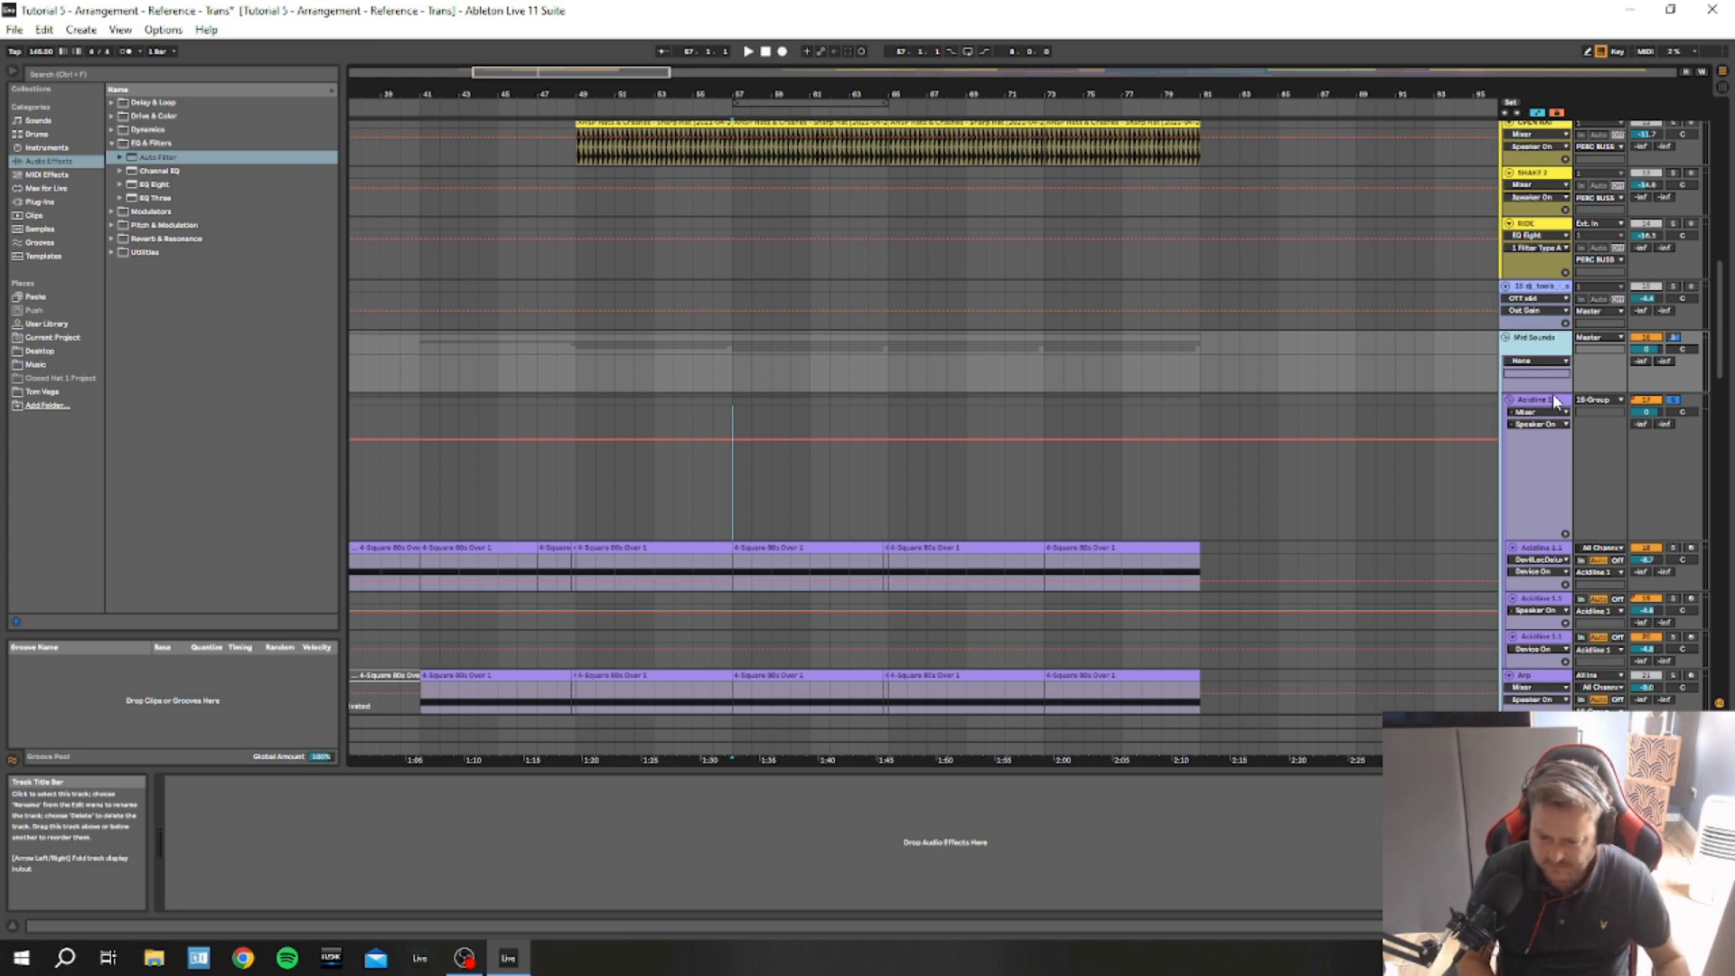
{"action": "left_click", "coordinate": [1337, 343]}
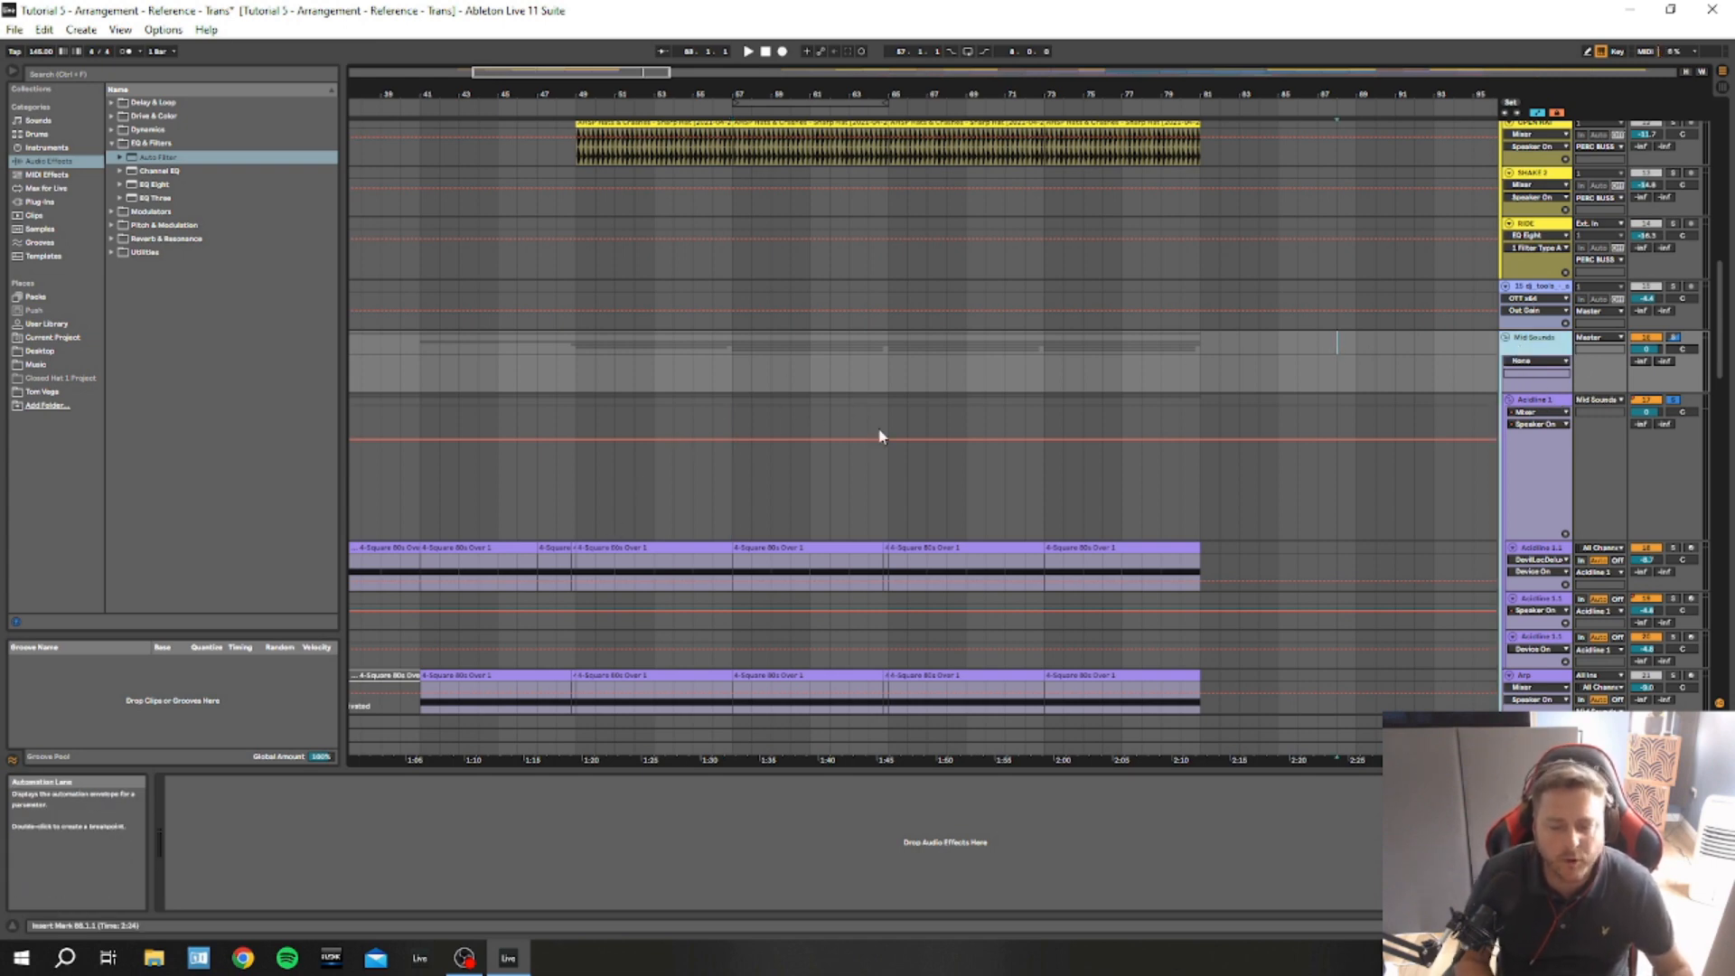
Add an Auto Filter to the Acidline 1 group and open its low-pass frequency to about 18.8 kHz
{"action": "mouse_move", "coordinate": [157, 160]}
{"action": "left_mouse_down"}
{"action": "mouse_move", "coordinate": [728, 539]}
{"action": "mouse_move", "coordinate": [783, 514]}
{"action": "left_mouse_up"}
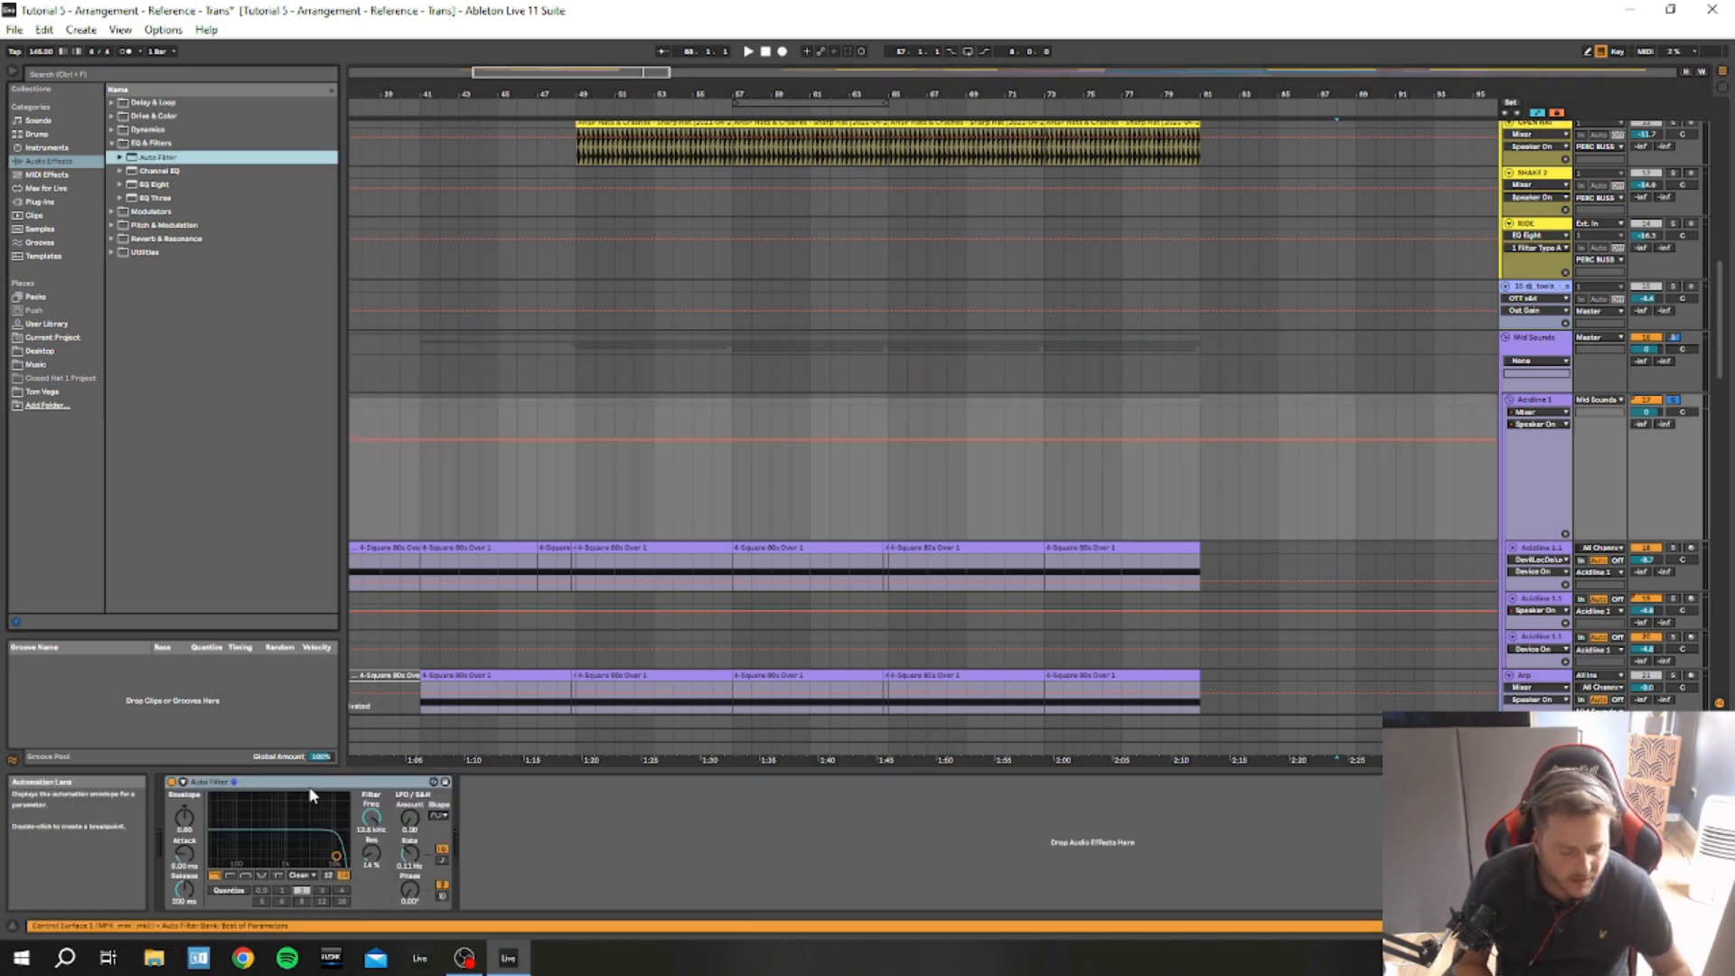
{"action": "left_click_drag", "start_coordinate": [336, 857], "coordinate": [353, 869]}
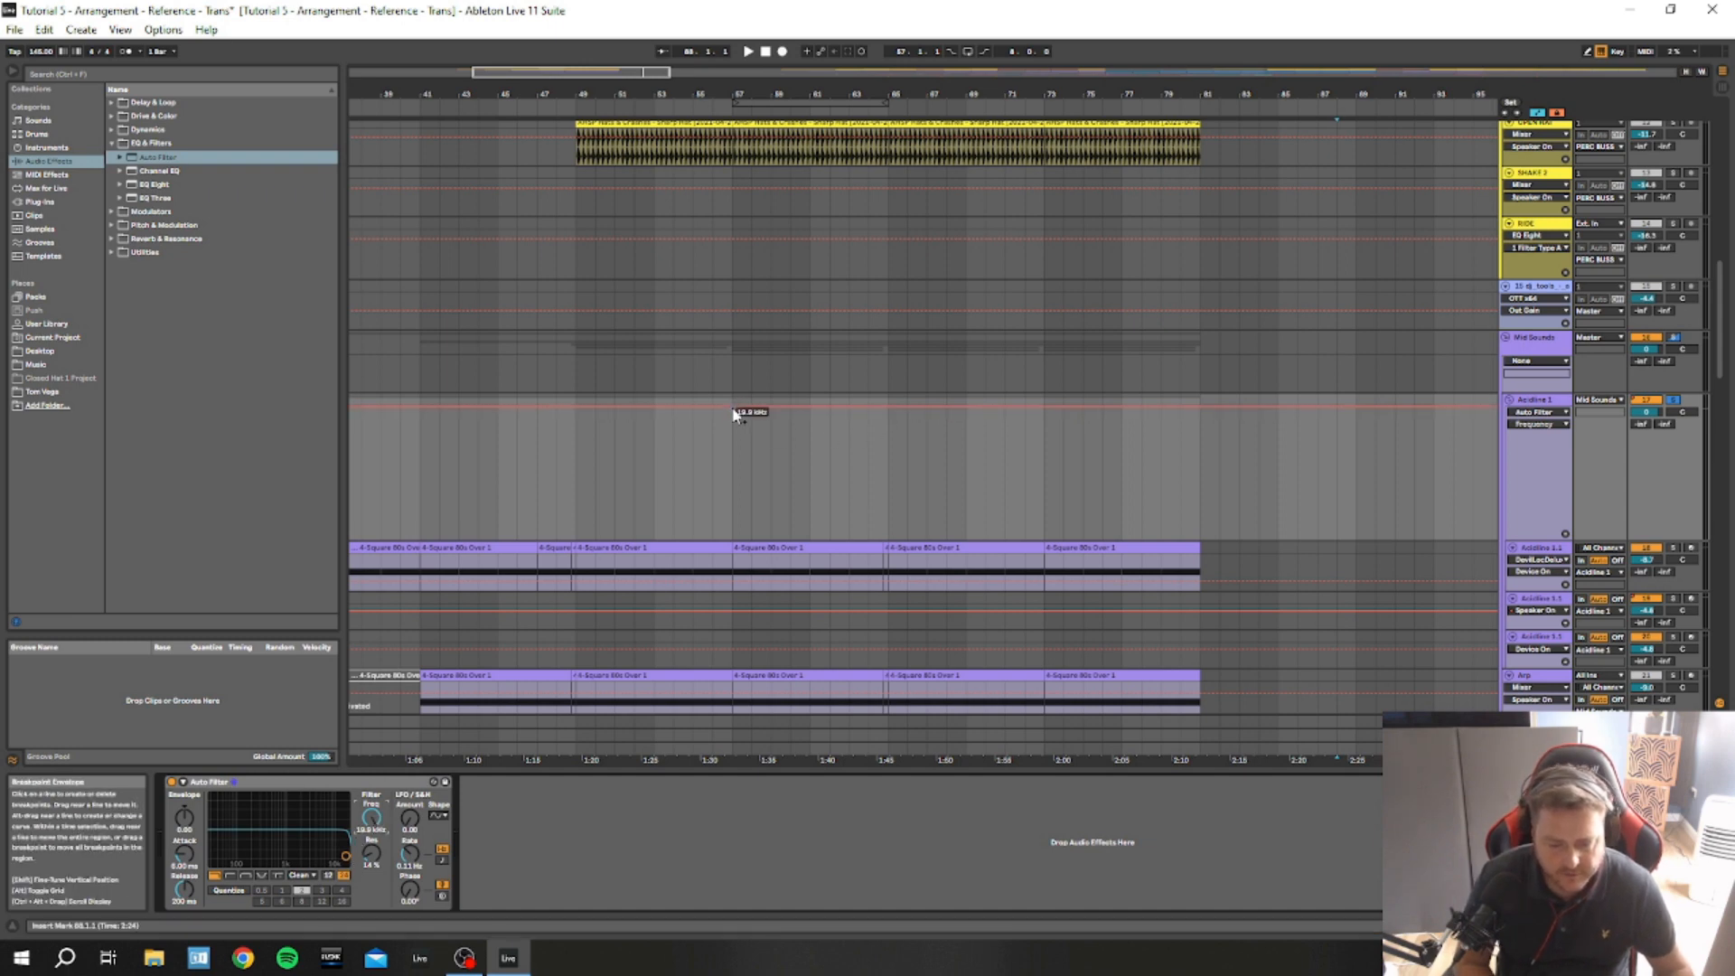
{"action": "mouse_move", "coordinate": [889, 415]}
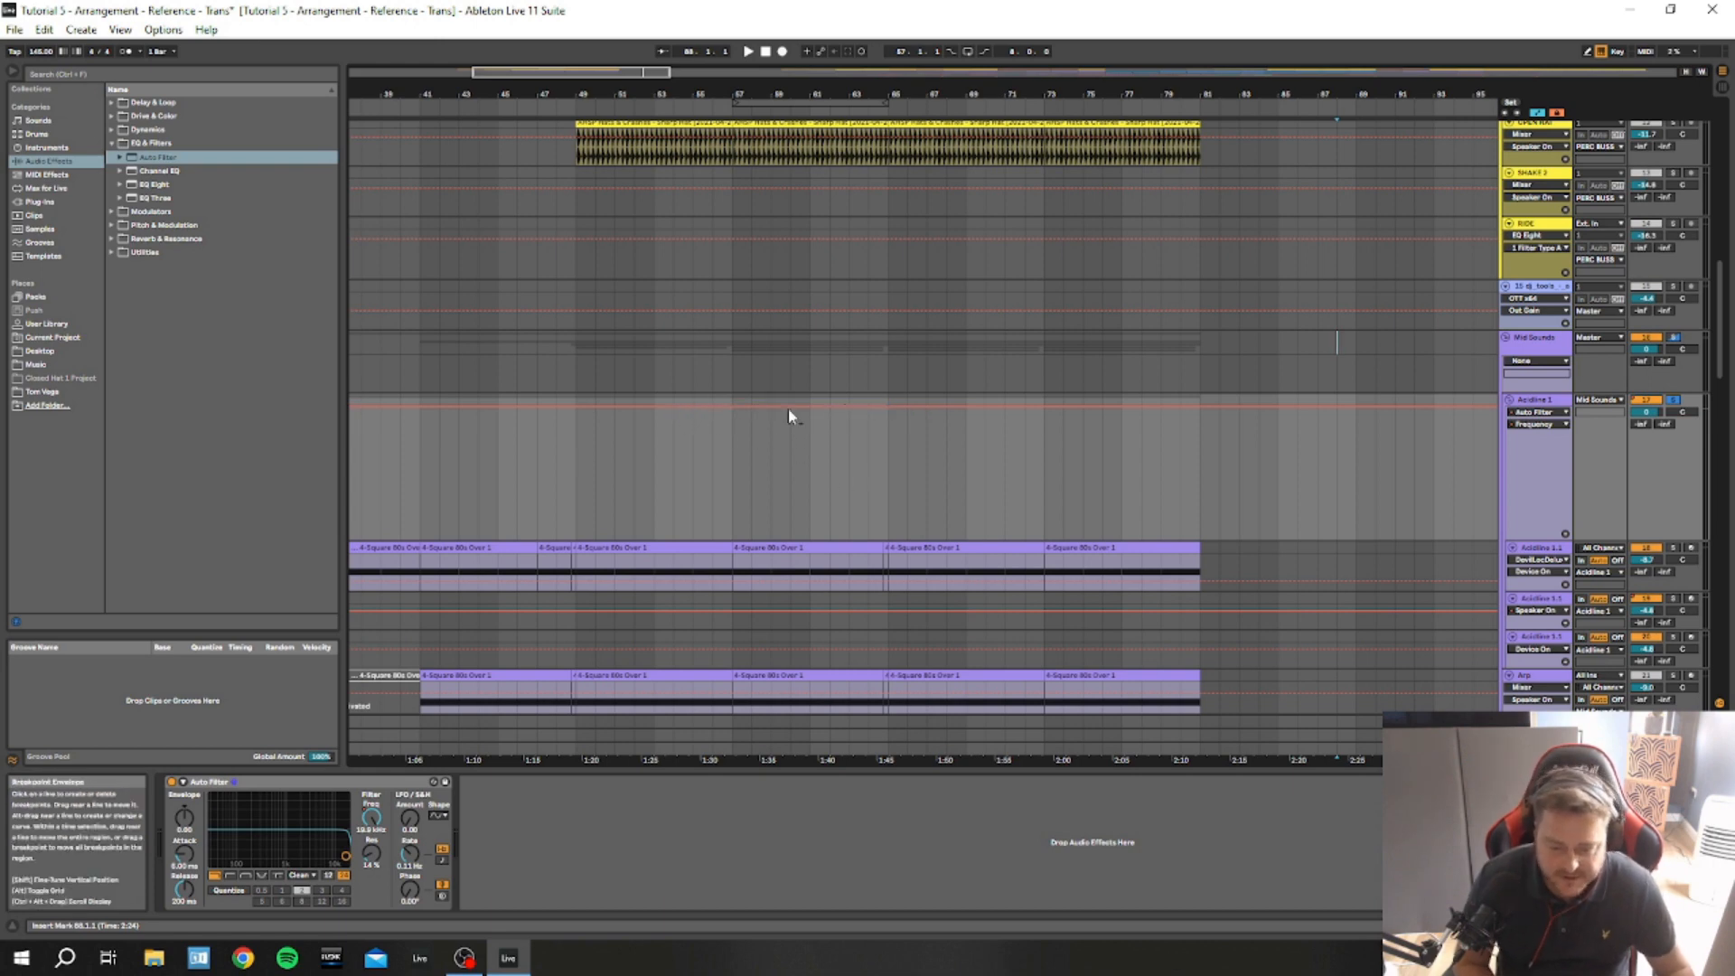
Draw an Acidline 1 filter frequency sweep falling to about 1 kHz between bars 57 and 65 while playing from bar 57
{"action": "left_click", "coordinate": [718, 457]}
{"action": "key", "text": "space"}
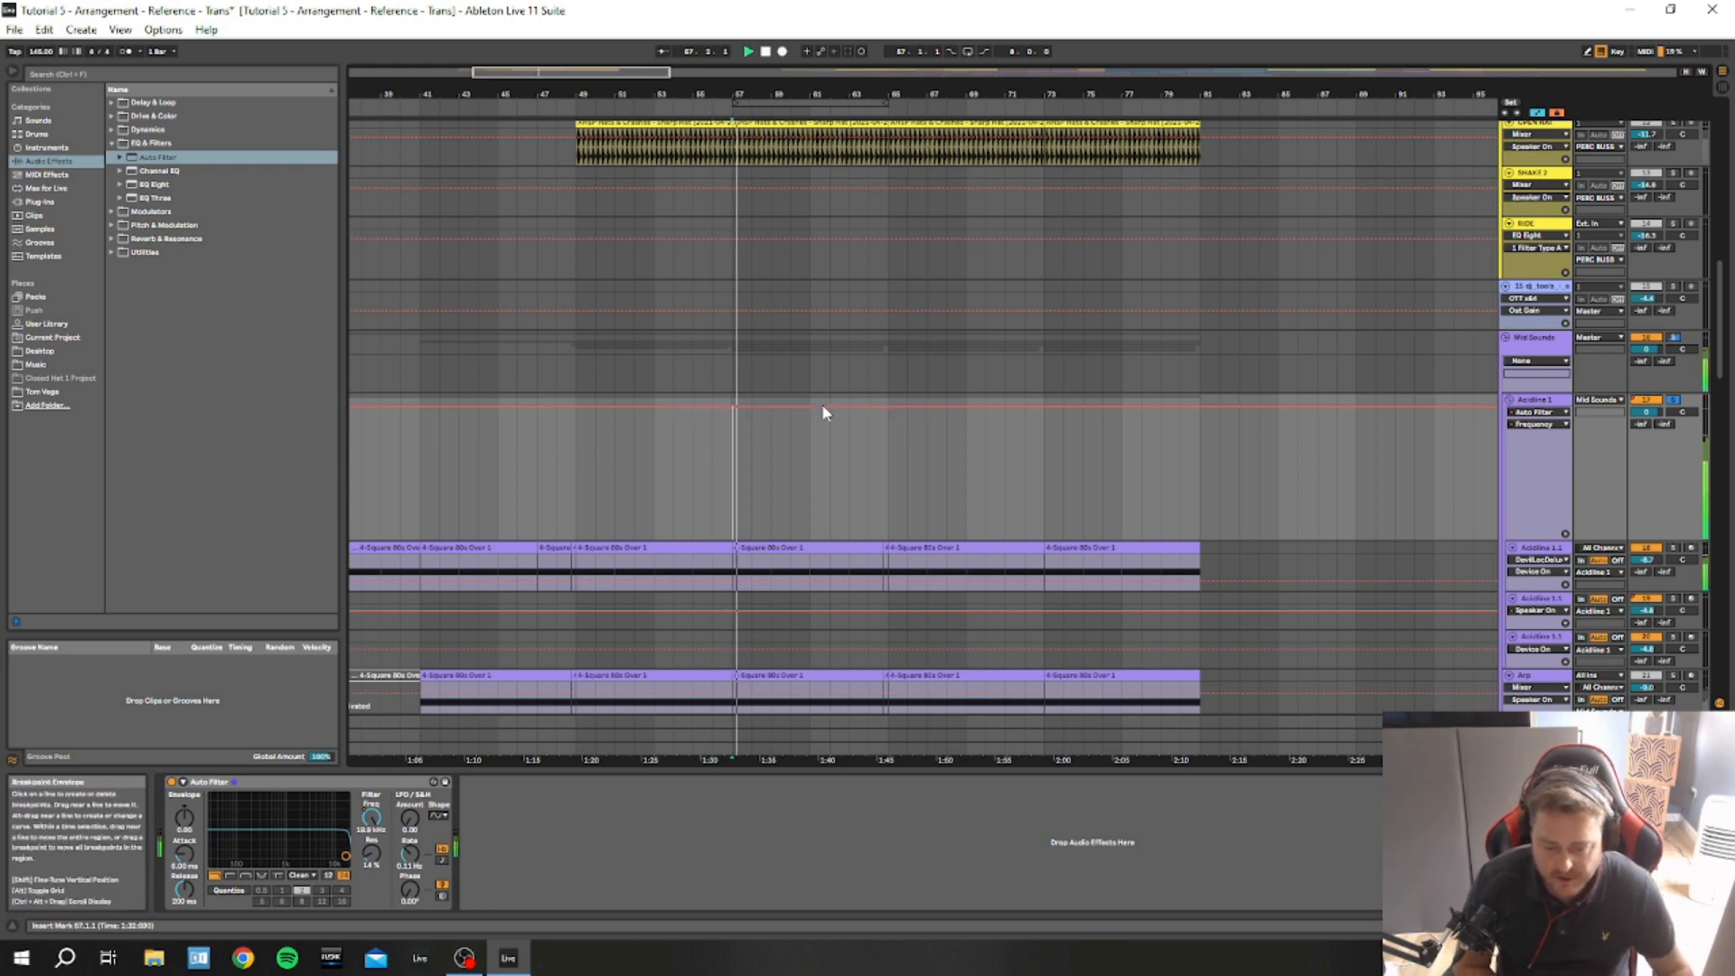
{"action": "mouse_move", "coordinate": [821, 406]}
{"action": "left_mouse_down"}
{"action": "mouse_move", "coordinate": [865, 407]}
{"action": "mouse_move", "coordinate": [888, 461]}
{"action": "left_mouse_up"}
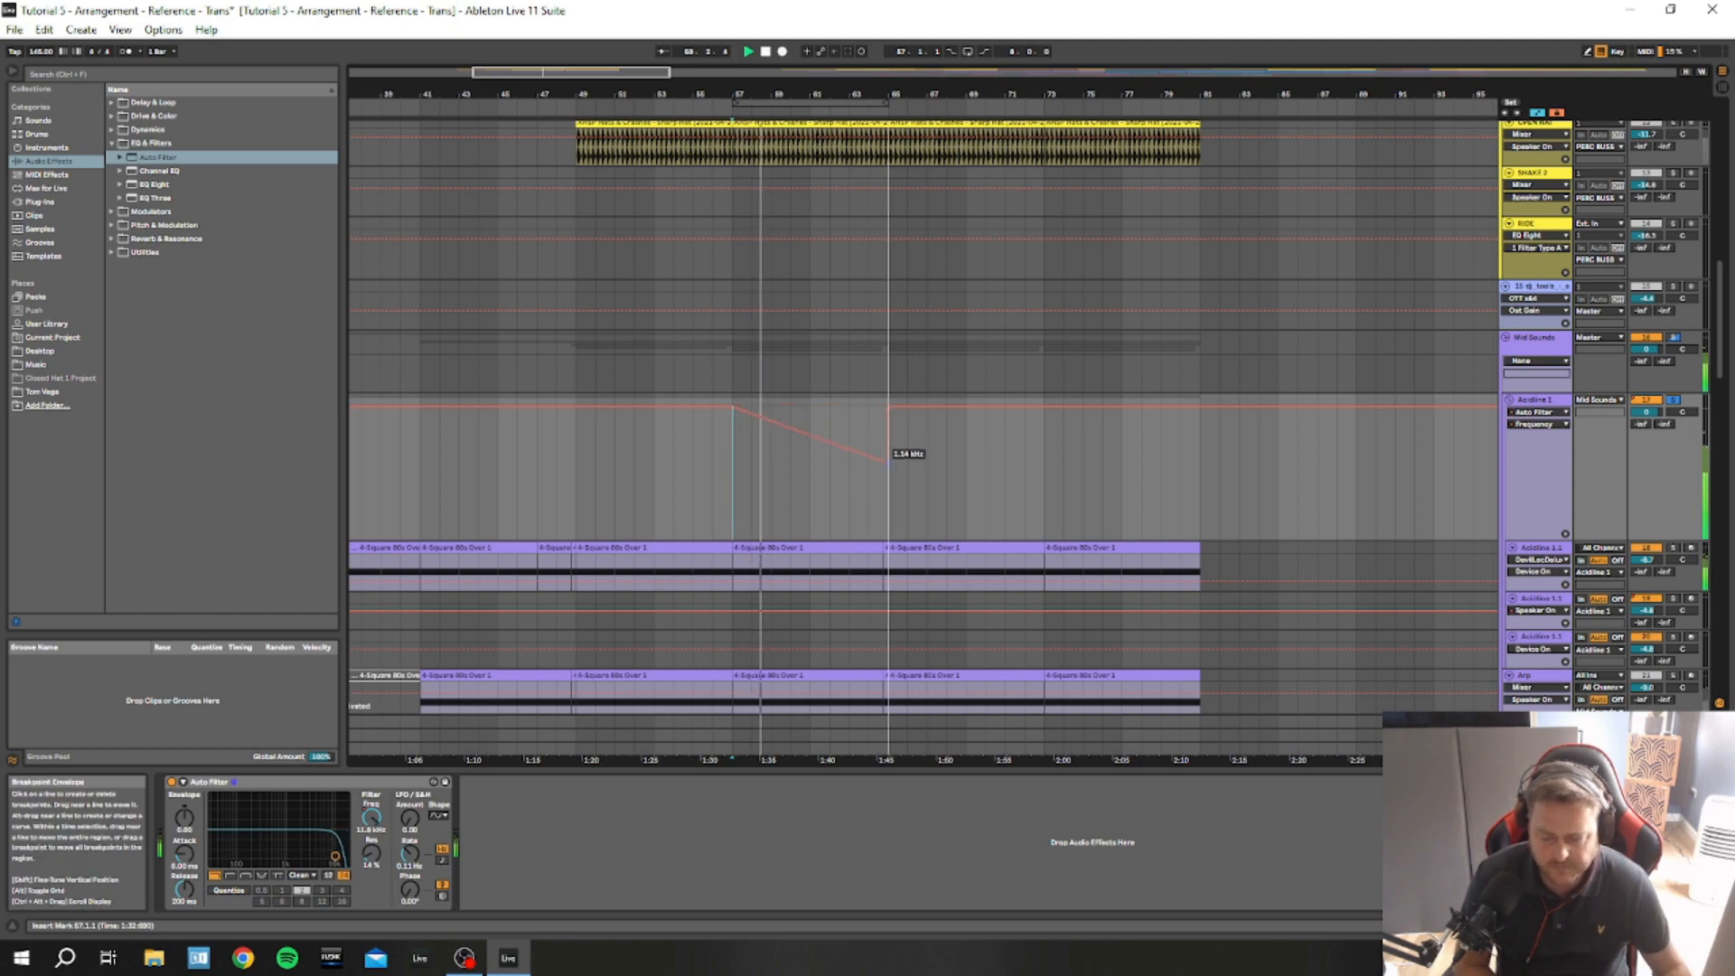
{"action": "scroll", "coordinate": [1635, 506], "scroll_direction": "down", "scroll_amount": 5}
{"action": "scroll", "coordinate": [1631, 512], "scroll_direction": "down", "scroll_amount": 2}
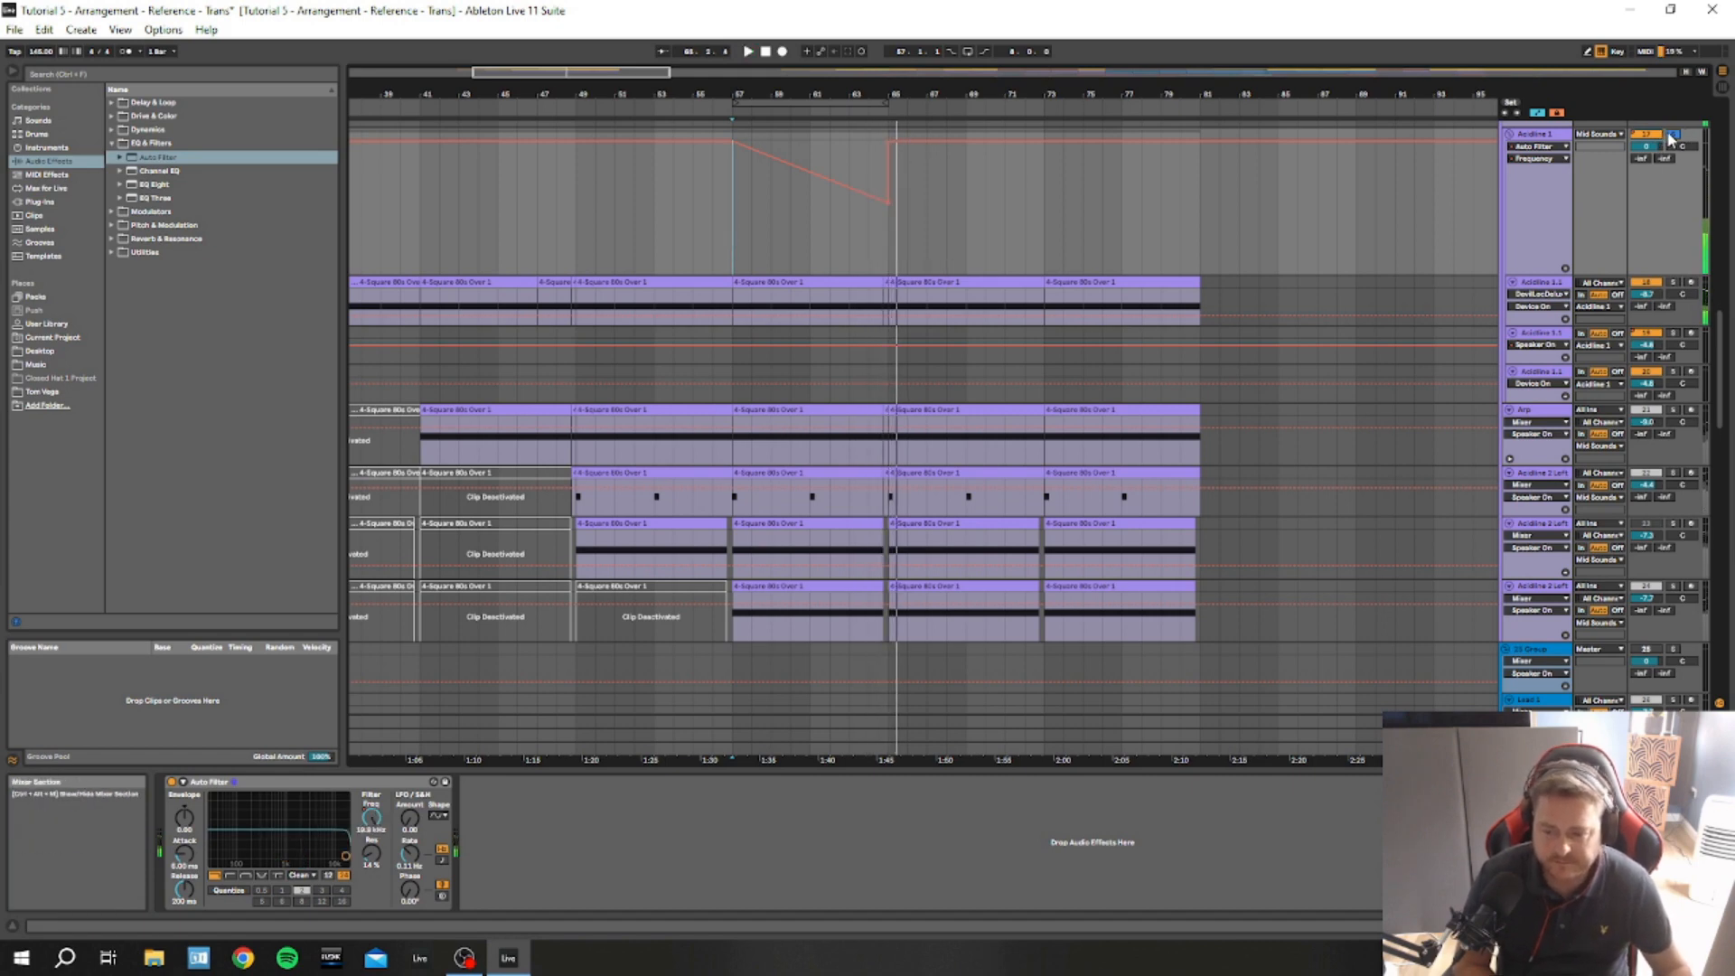
Unsolo Acidline 1, play the sweep from bar 59, and solo the Mid Sounds group
{"action": "left_click", "coordinate": [771, 208]}
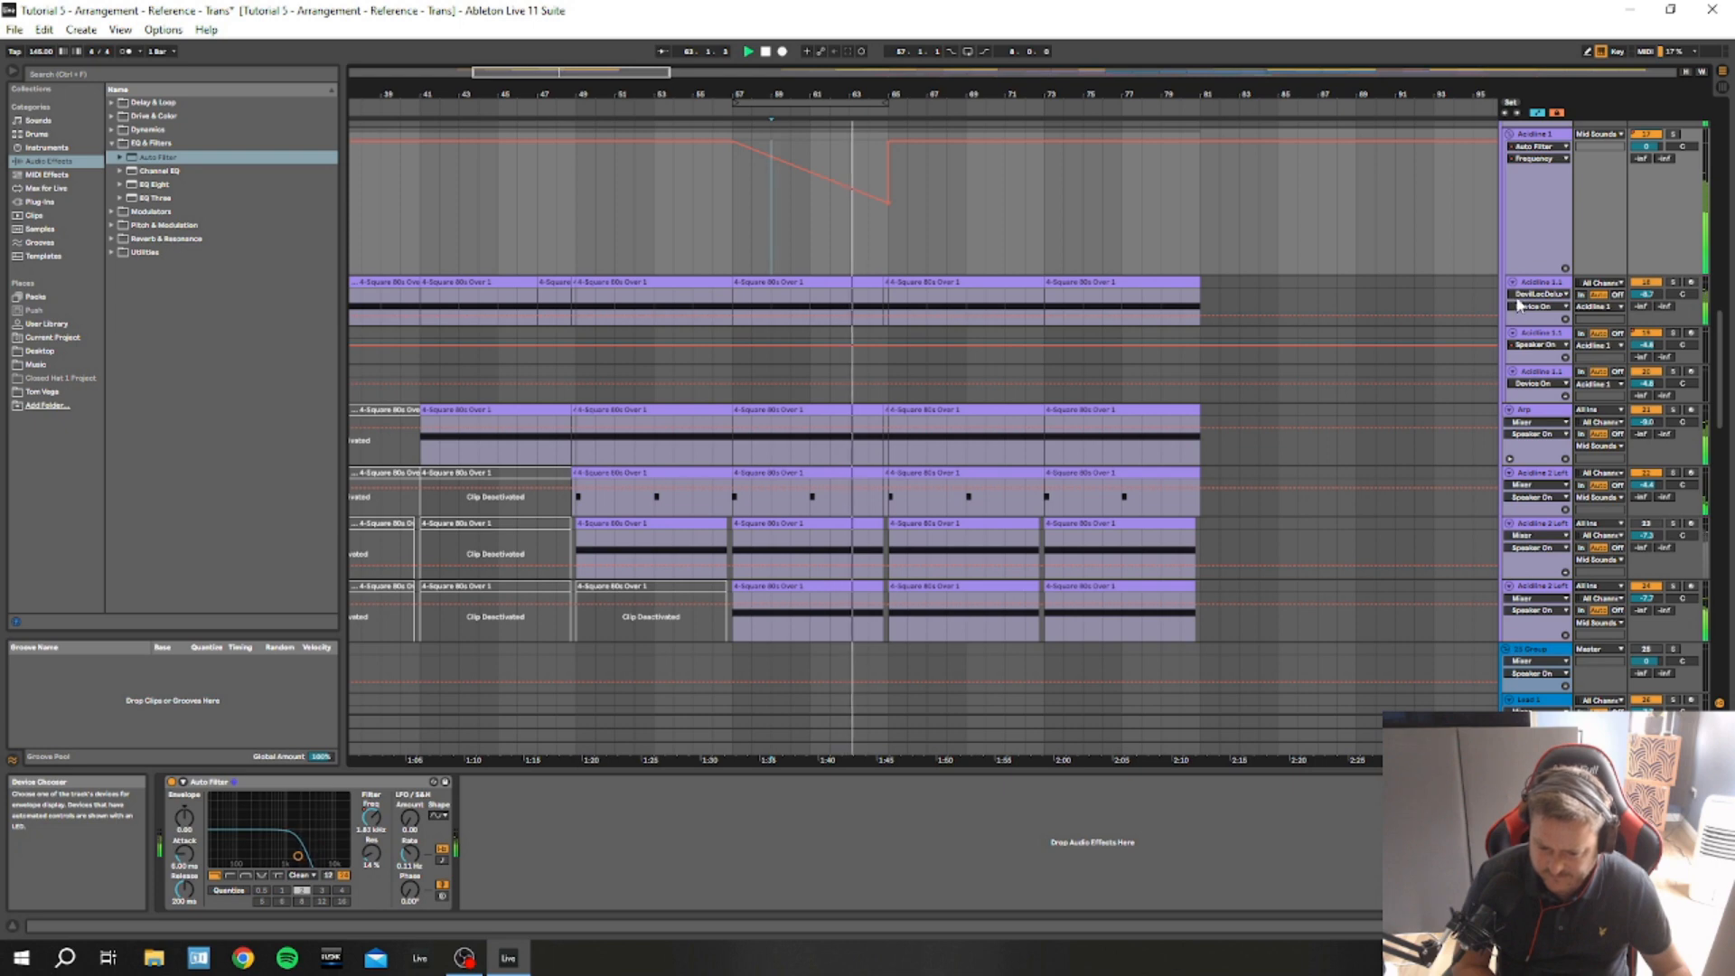
{"action": "scroll", "coordinate": [1547, 195], "scroll_direction": "up", "scroll_amount": 2}
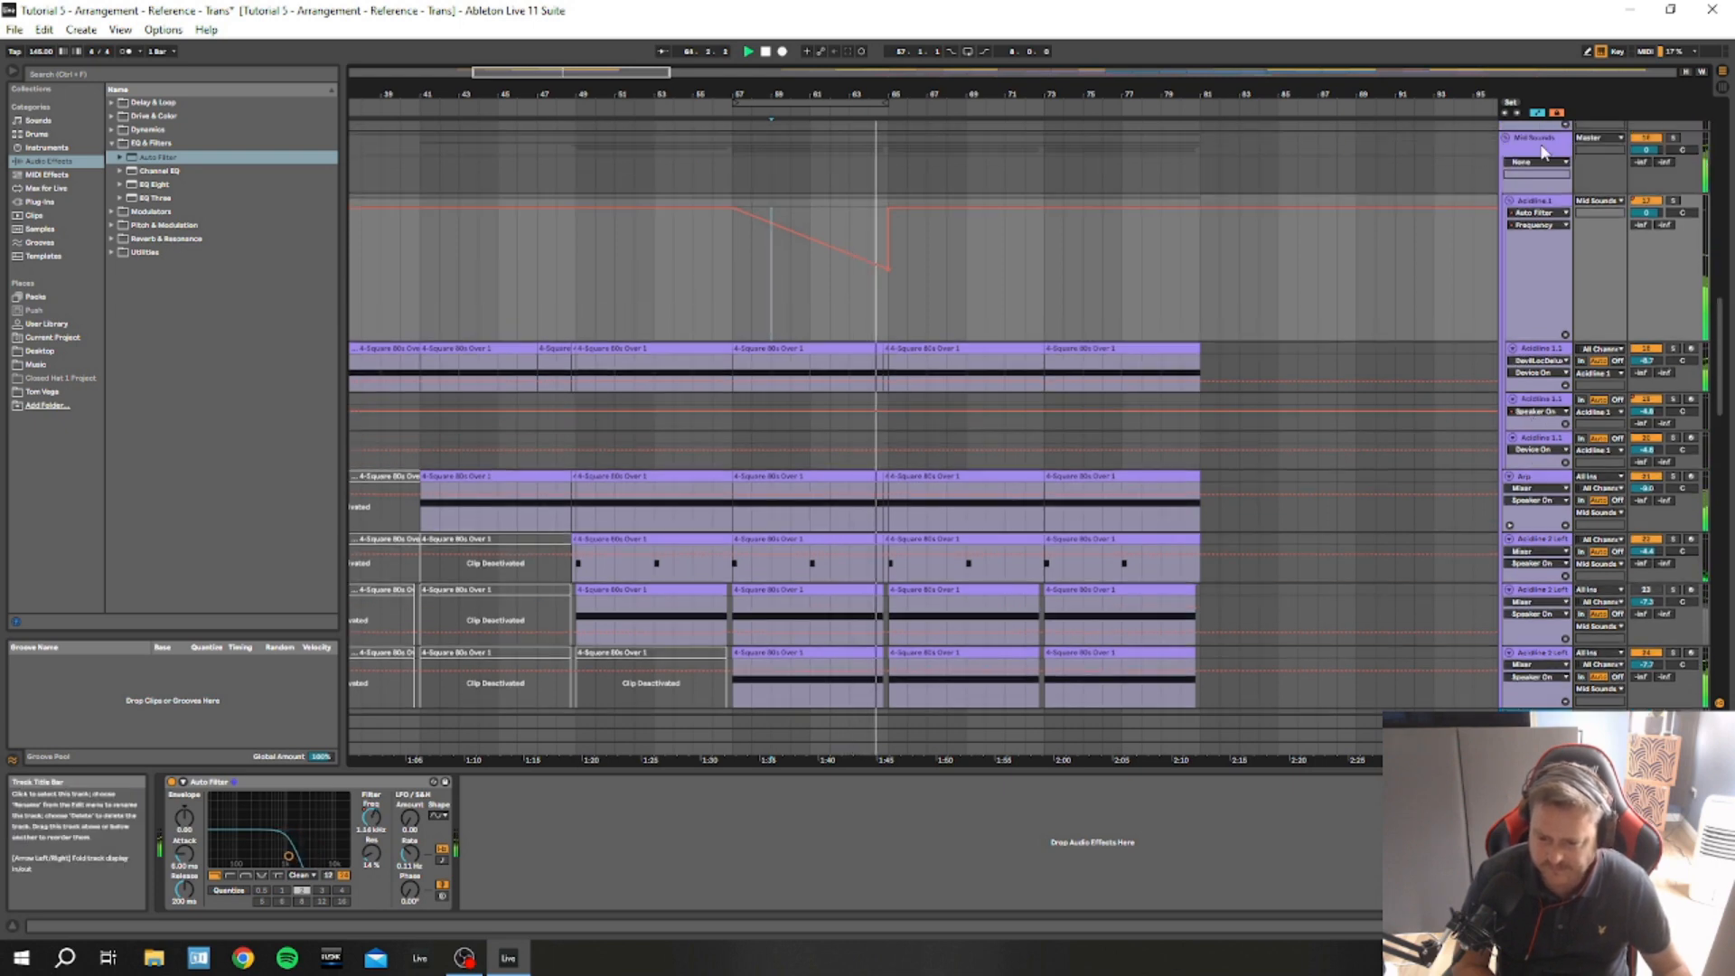
{"action": "left_click", "coordinate": [1541, 190]}
{"action": "key", "text": "space"}
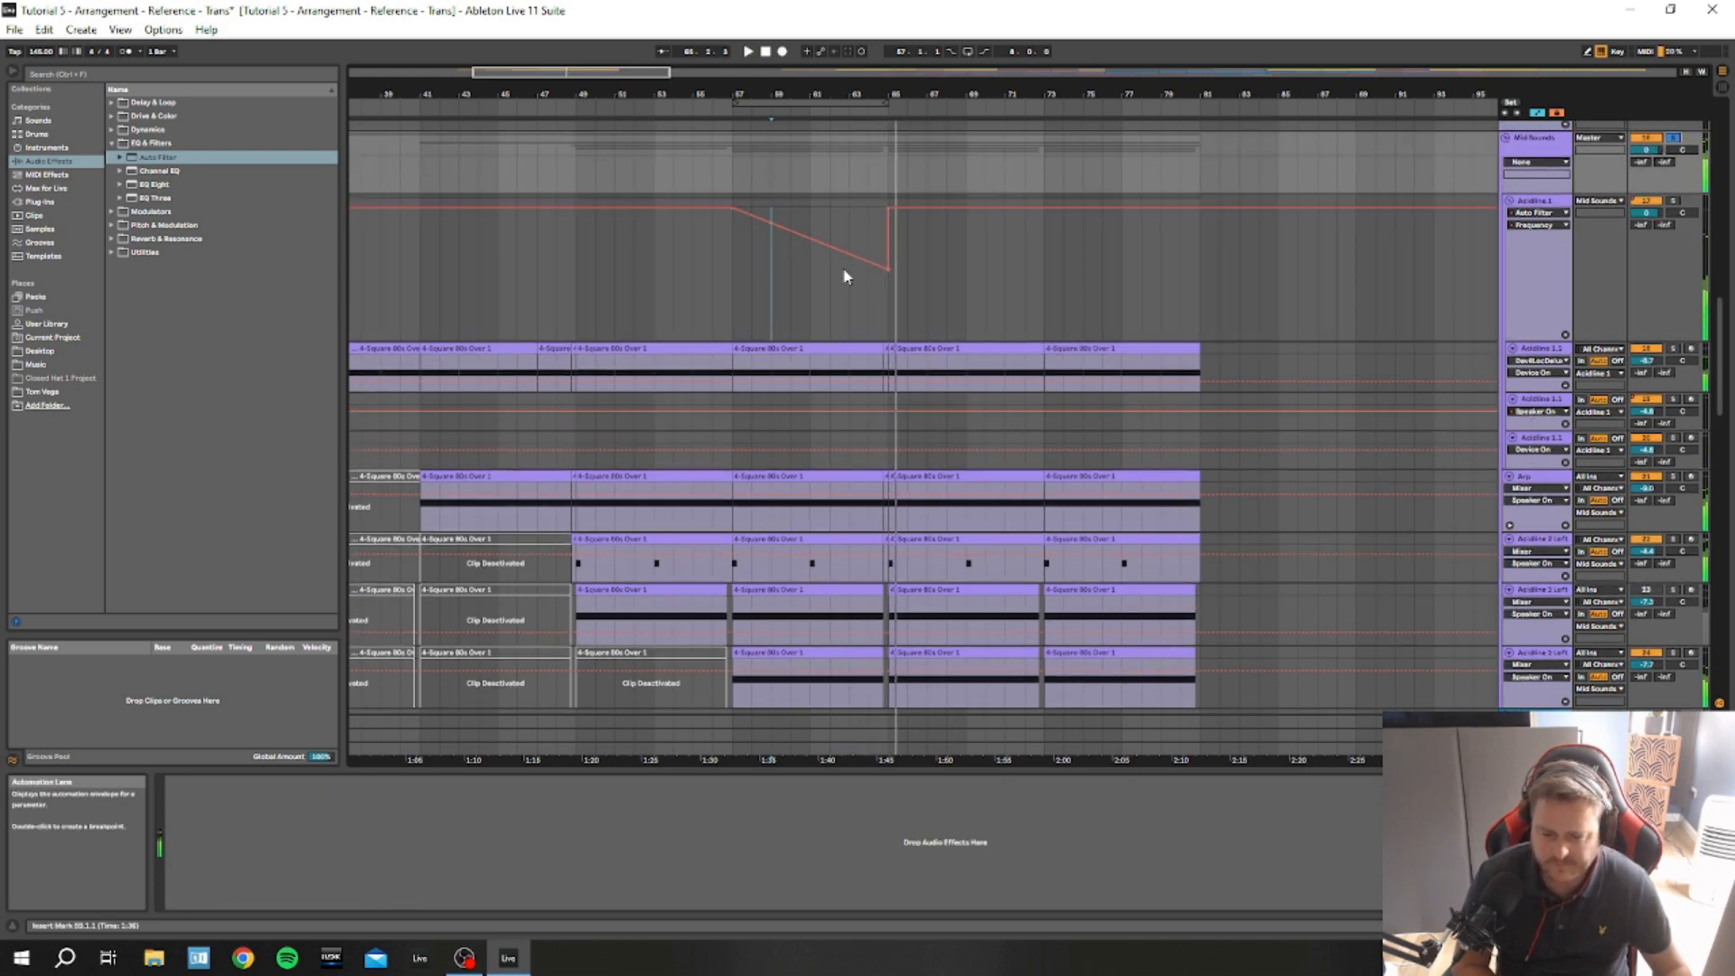
Move the Auto Filter with its sweep from Acidline 1 to the Mid Sounds group and play from bar 57
{"action": "left_click", "coordinate": [1536, 201]}
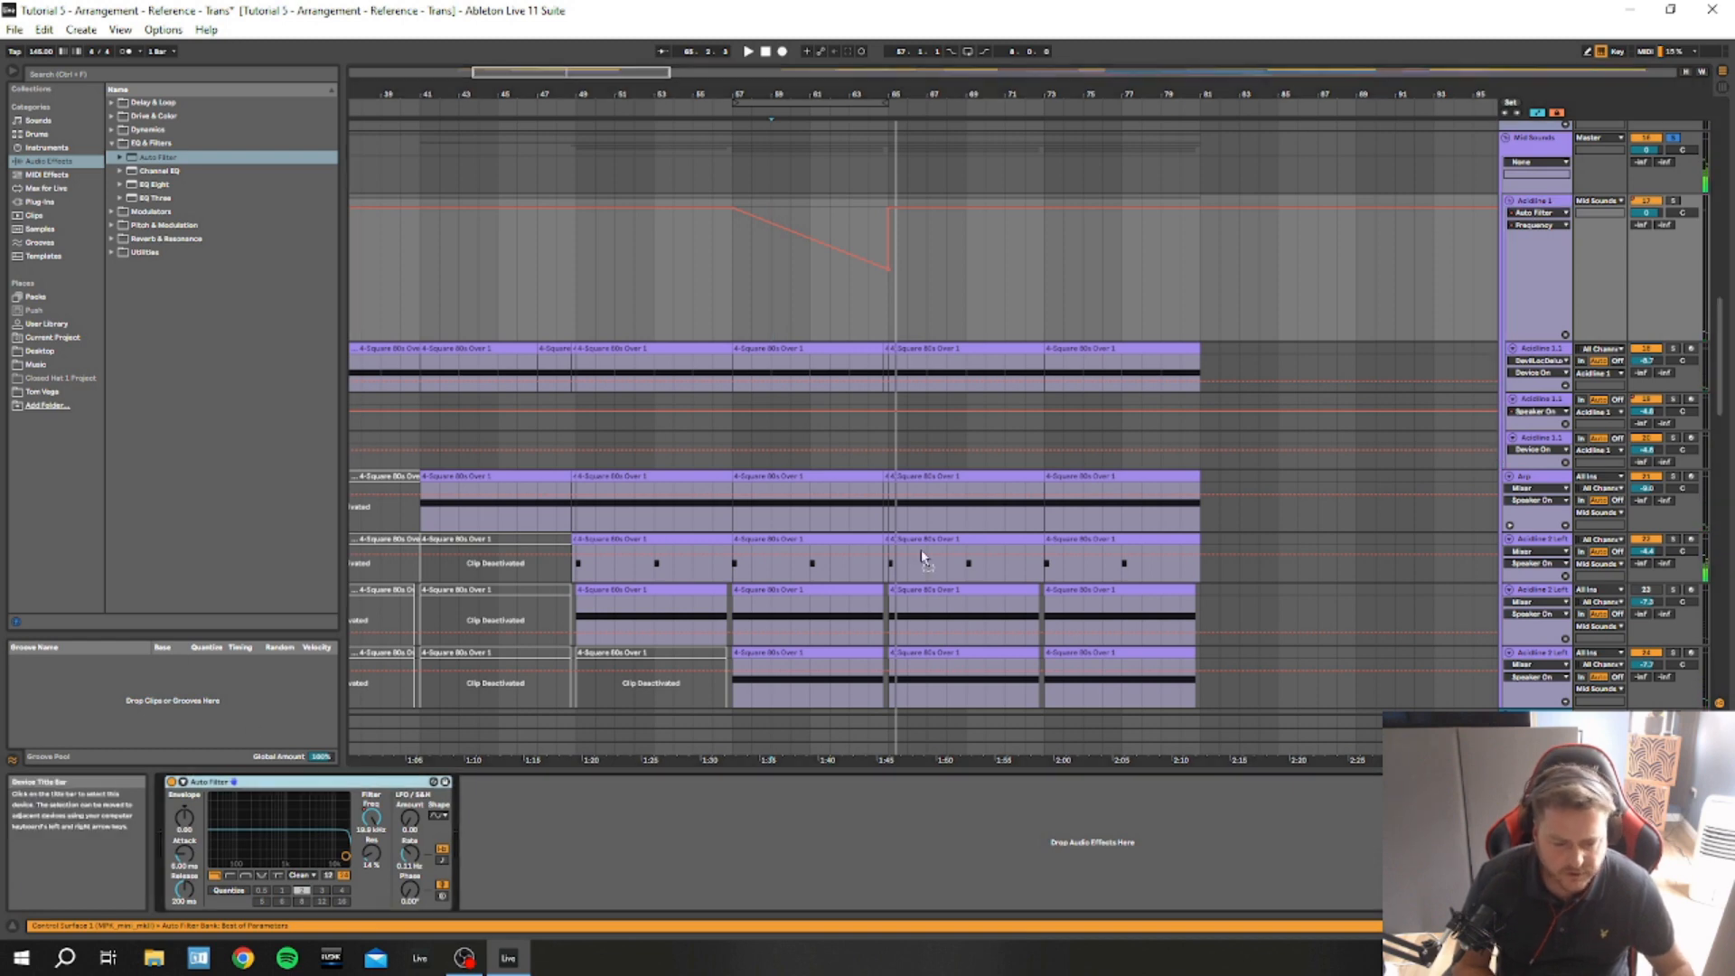
{"action": "left_click", "coordinate": [1534, 142]}
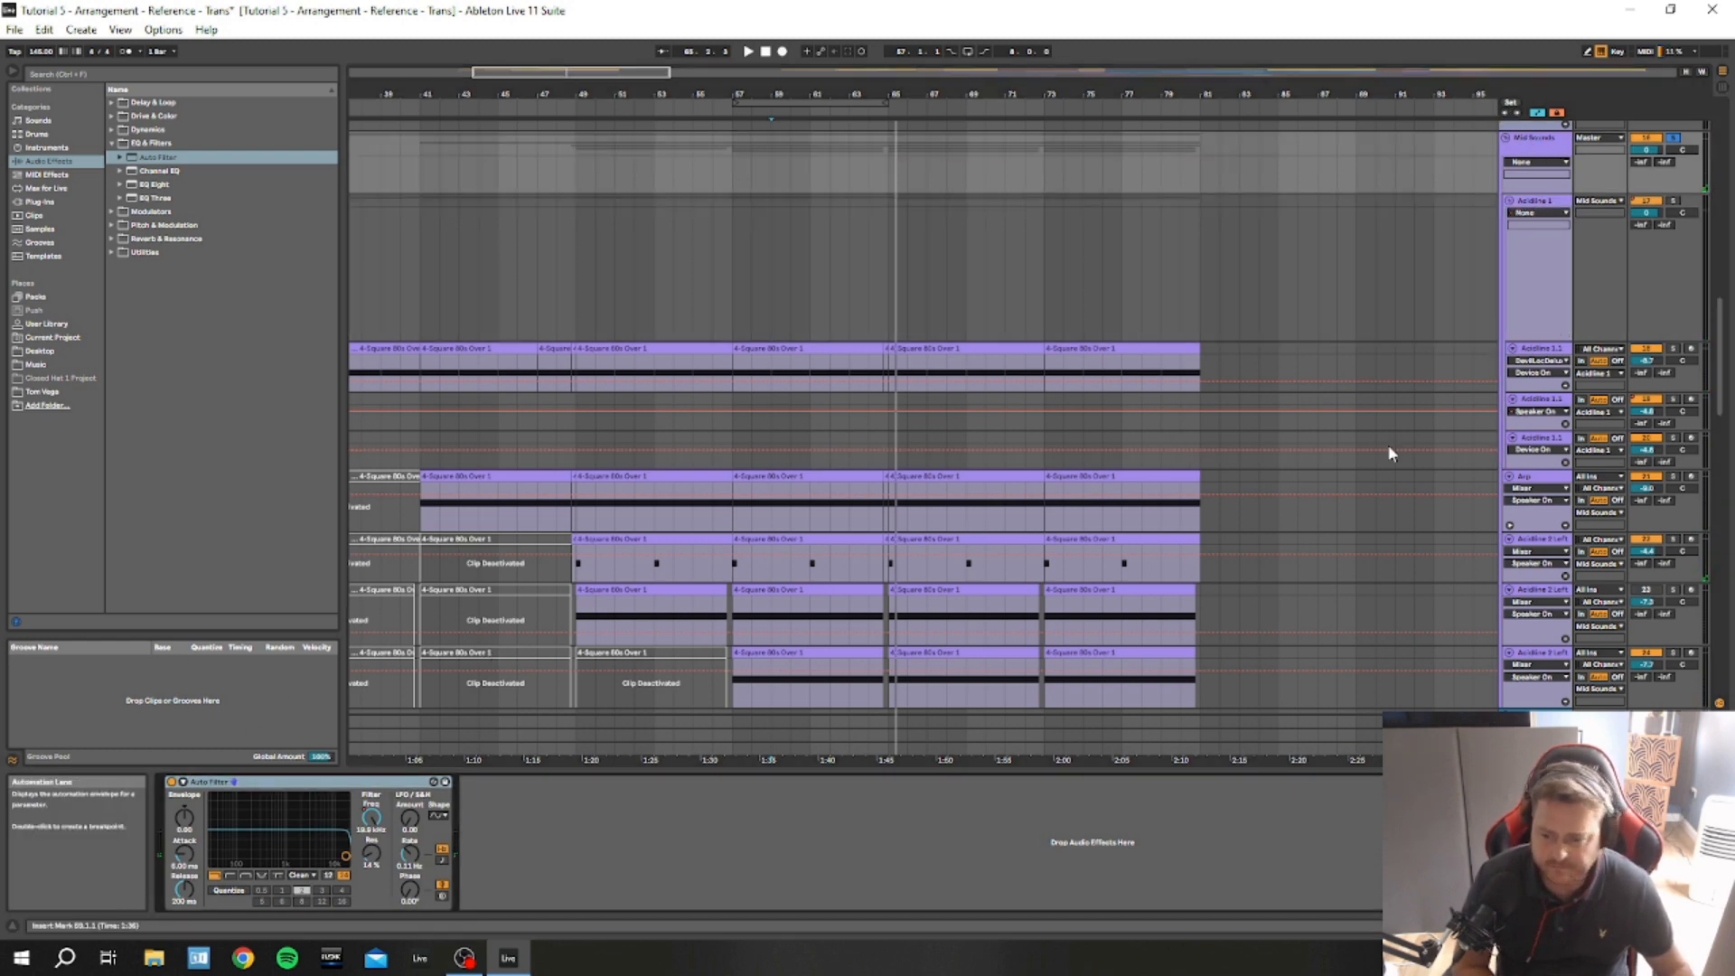
{"action": "left_click", "coordinate": [1529, 202]}
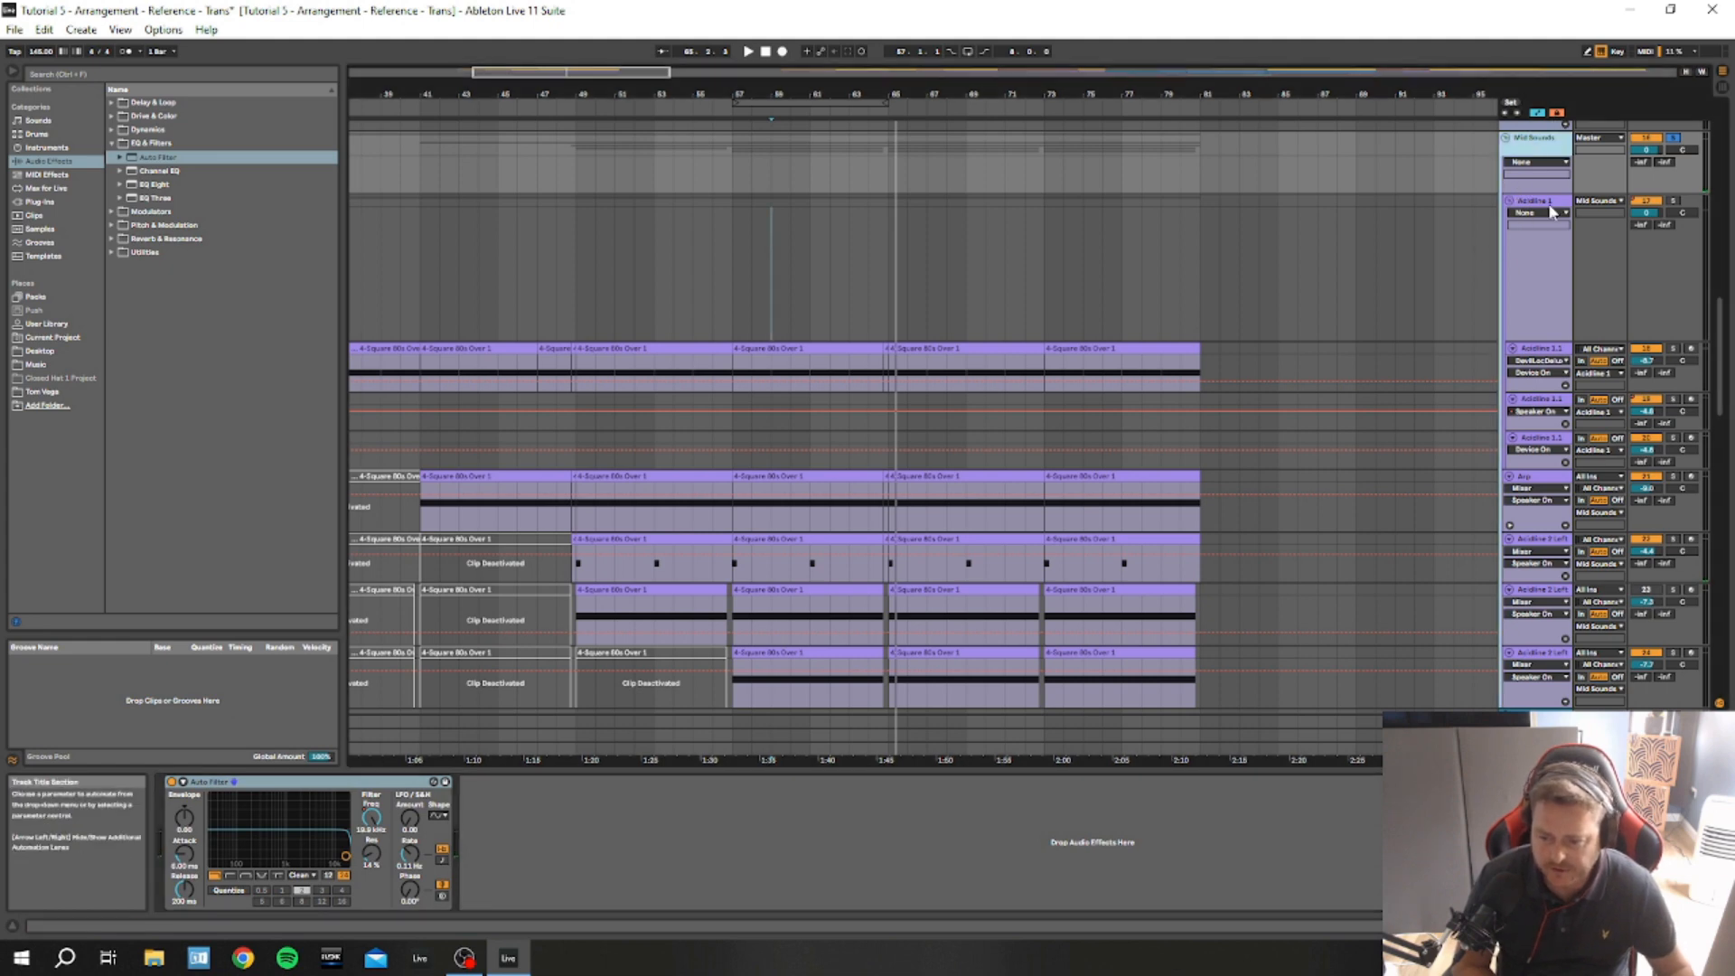
{"action": "left_click", "coordinate": [728, 186]}
{"action": "key", "text": "space"}
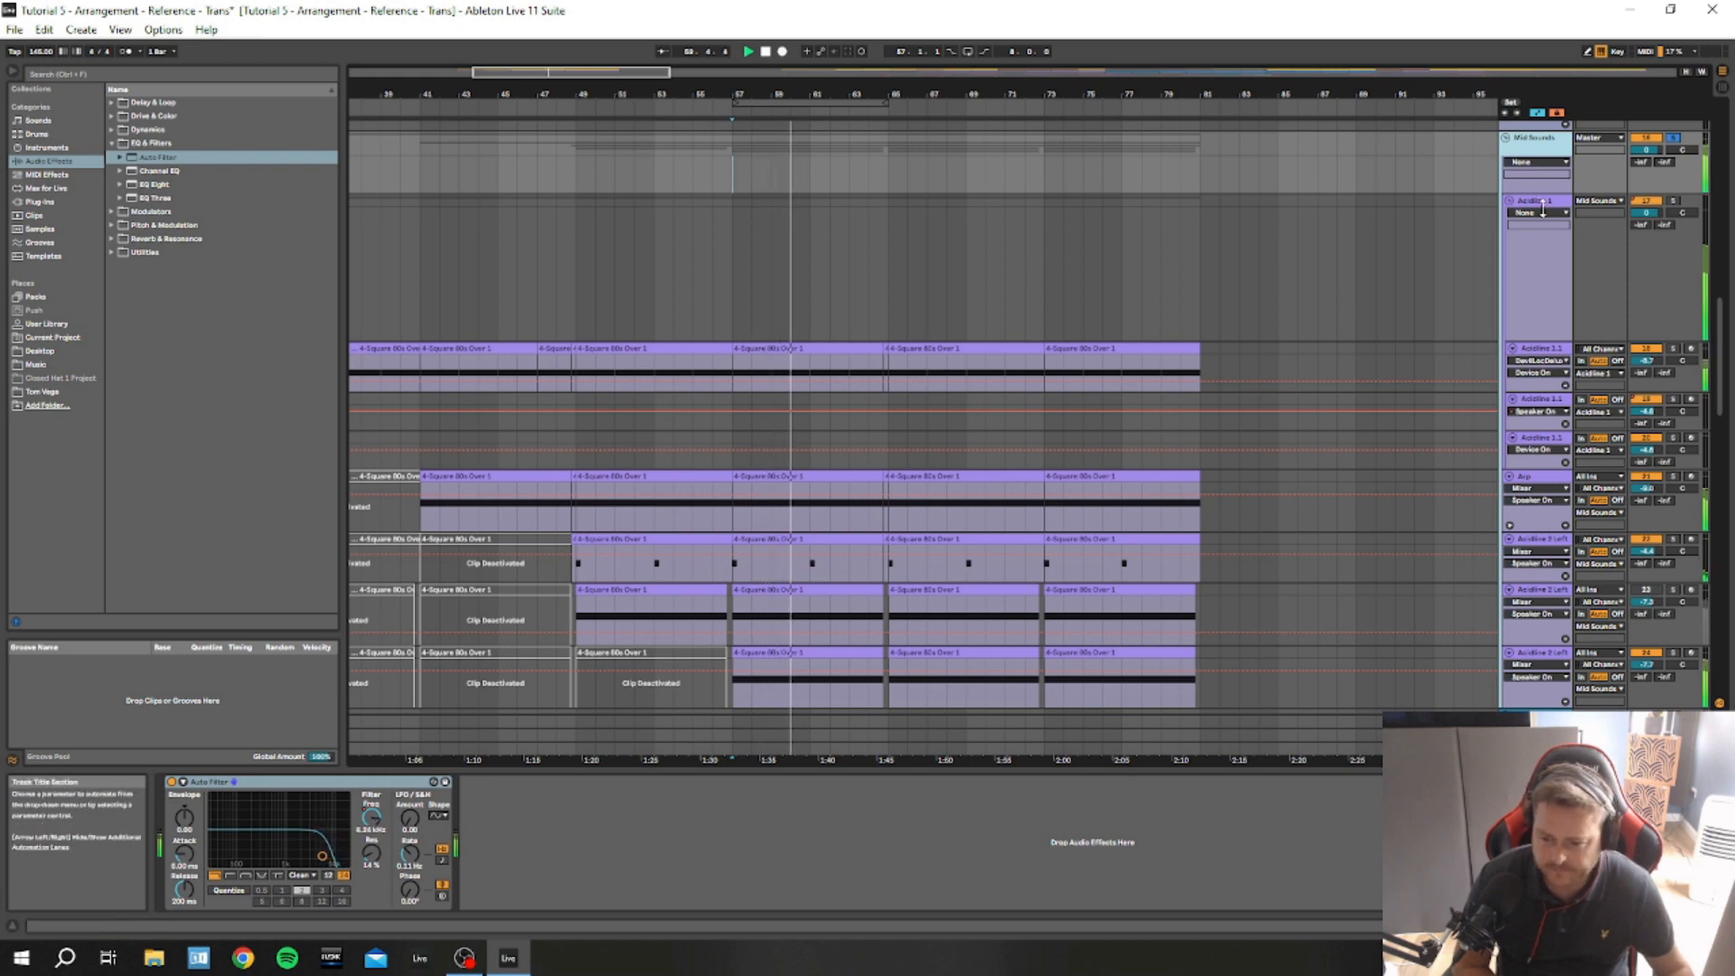
Enlarge the Mid Sounds lane, show its Auto Filter frequency automation, and stop playback after the bar 65 transition
{"action": "left_click_drag", "start_coordinate": [1539, 194], "coordinate": [1539, 215]}
{"action": "left_click", "coordinate": [1538, 163]}
{"action": "left_click", "coordinate": [1524, 186]}
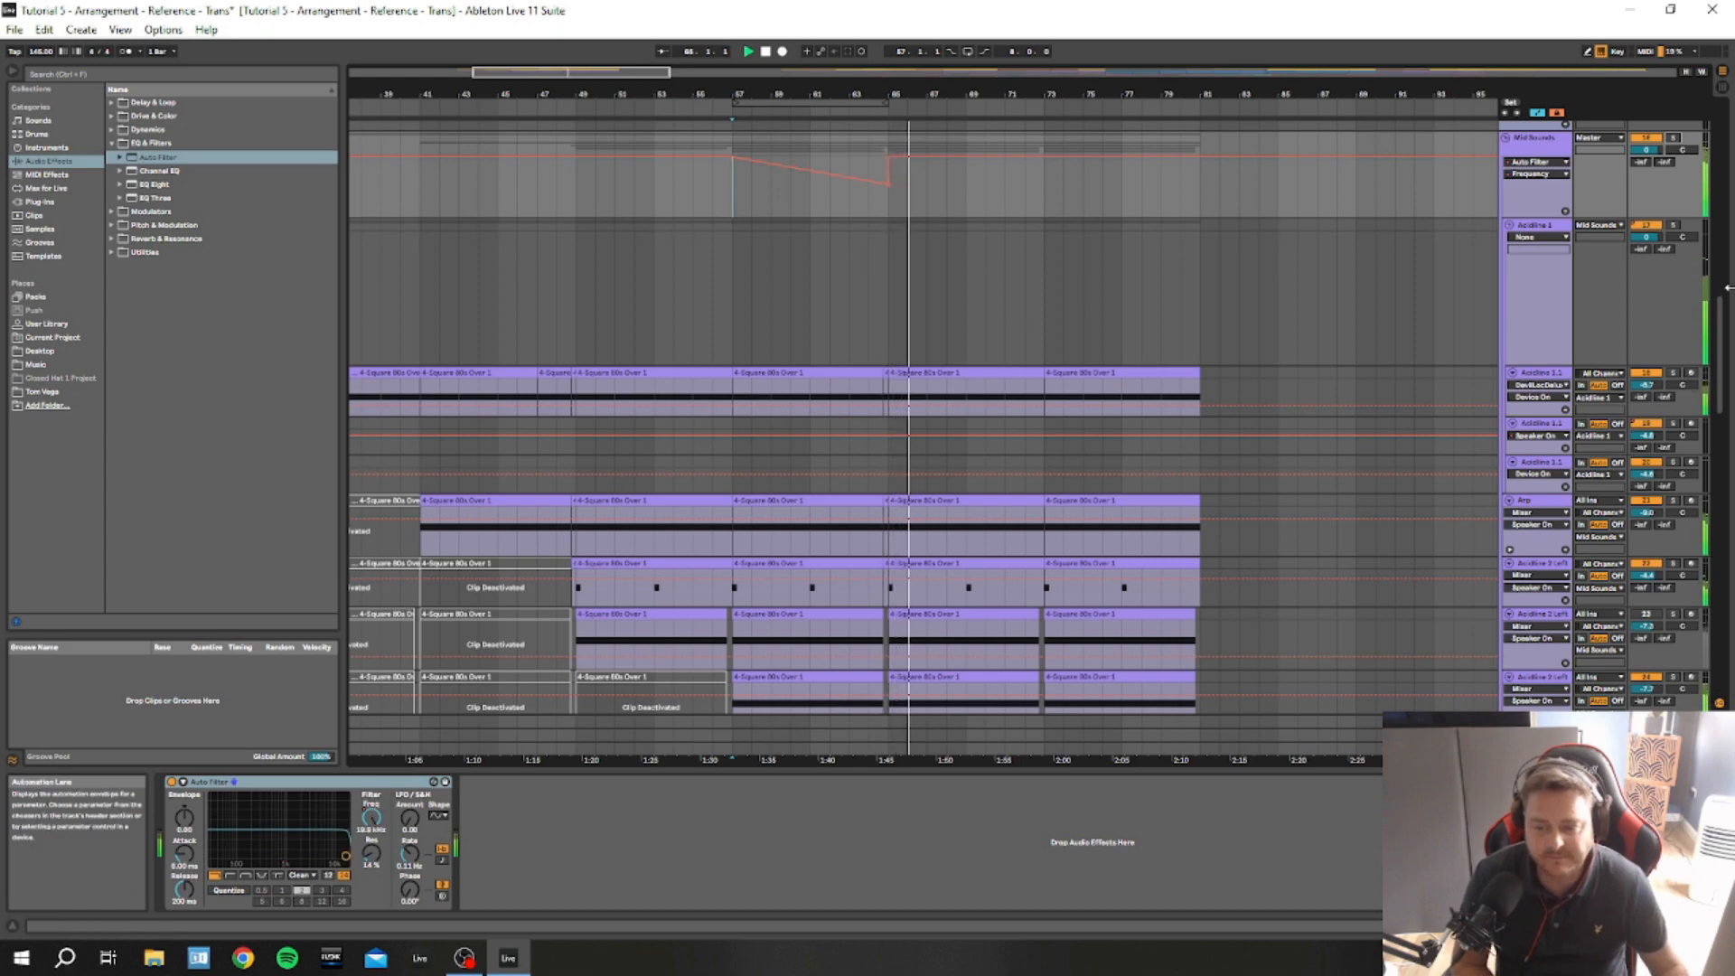
{"action": "scroll", "coordinate": [1152, 382], "scroll_direction": "down", "scroll_amount": 5}
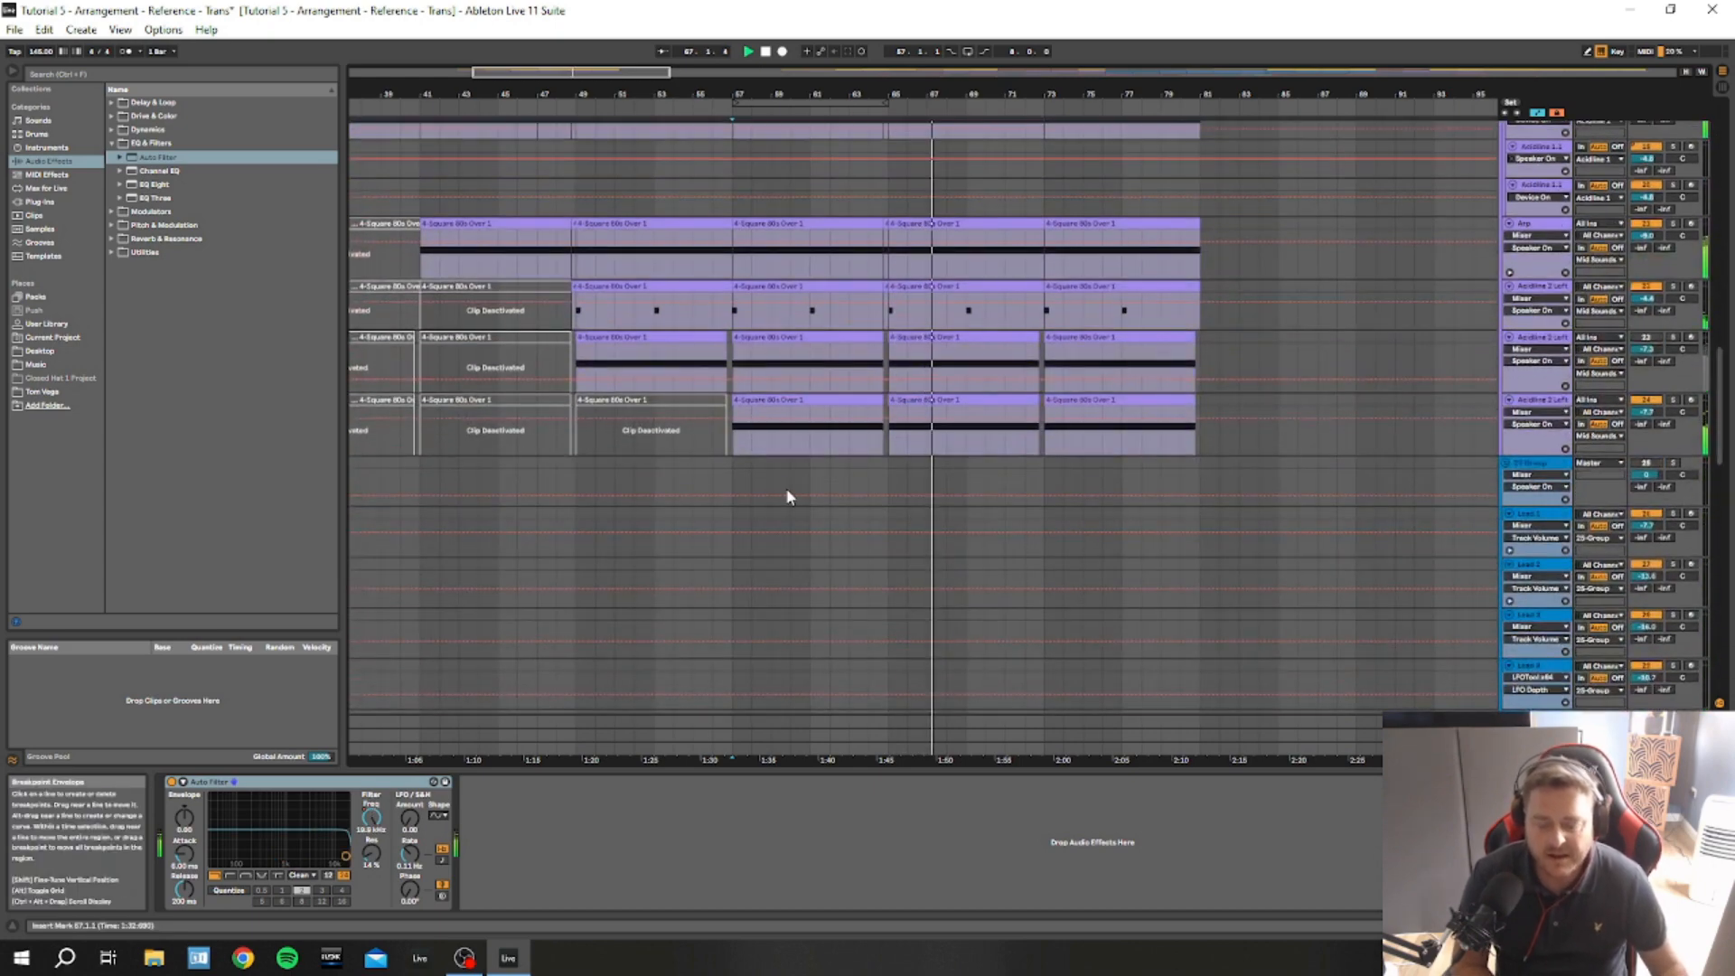
{"action": "key", "text": "space"}
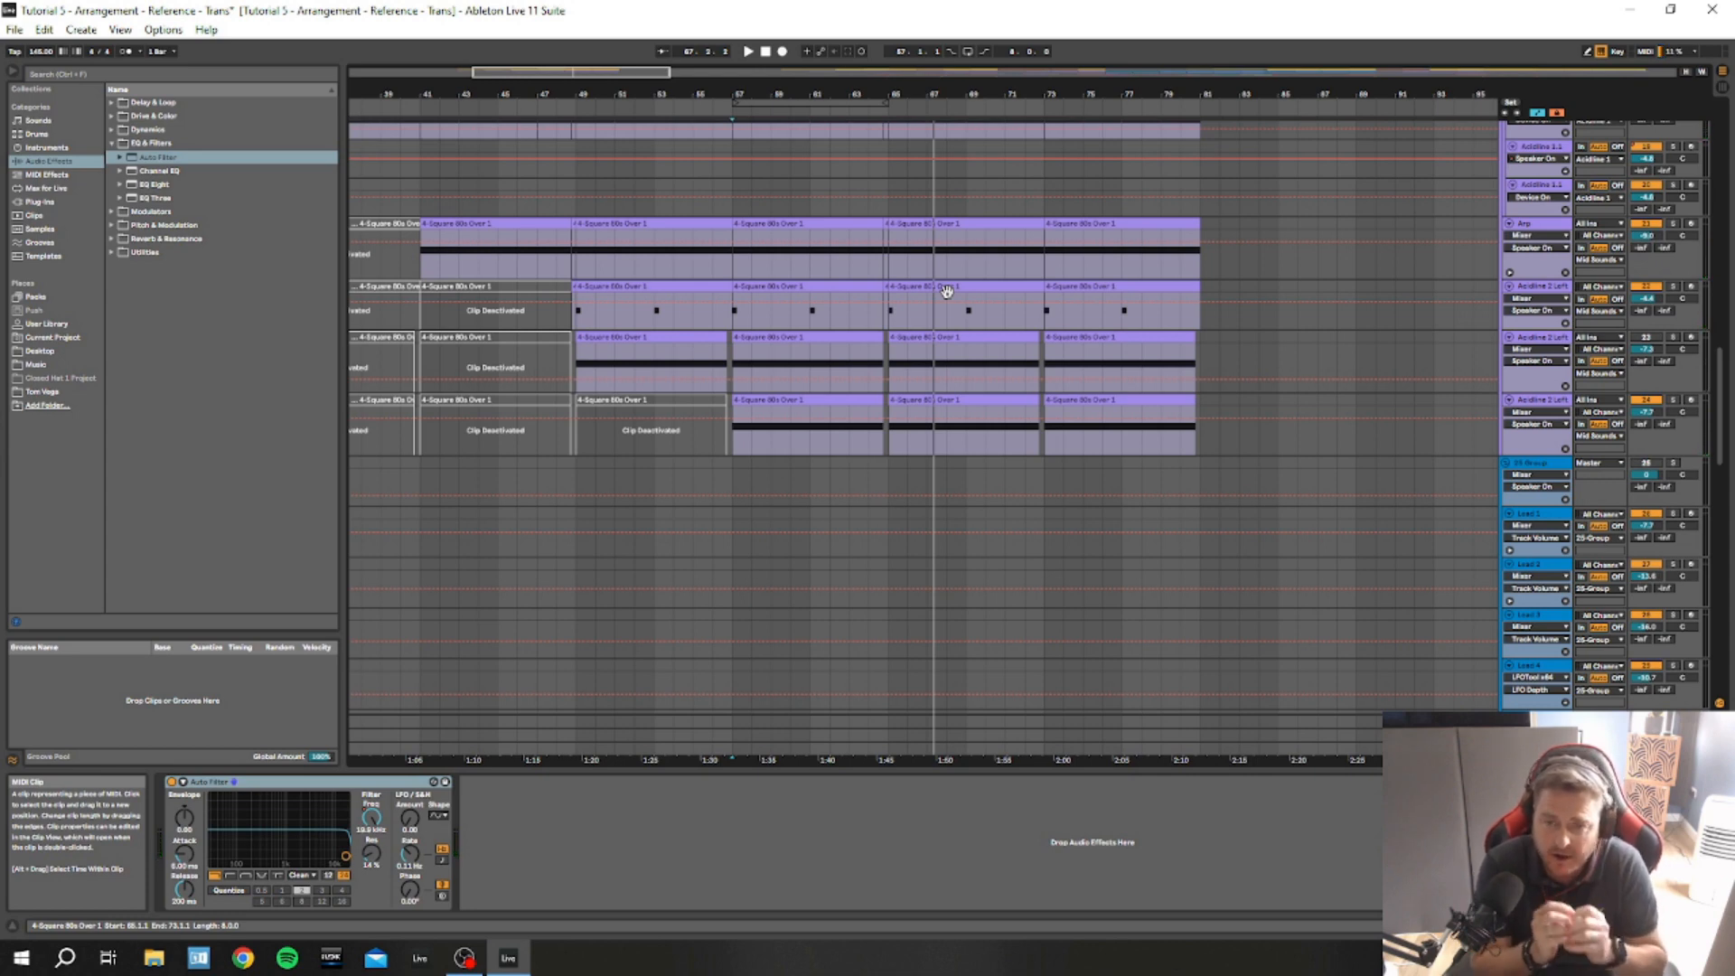
Examine where the sweep, crash and bass drop effects are placed across the whole arrangement
{"action": "left_click_drag", "start_coordinate": [1007, 92], "coordinate": [1006, 27]}
{"action": "scroll", "coordinate": [1456, 339], "scroll_direction": "down", "scroll_amount": 10}
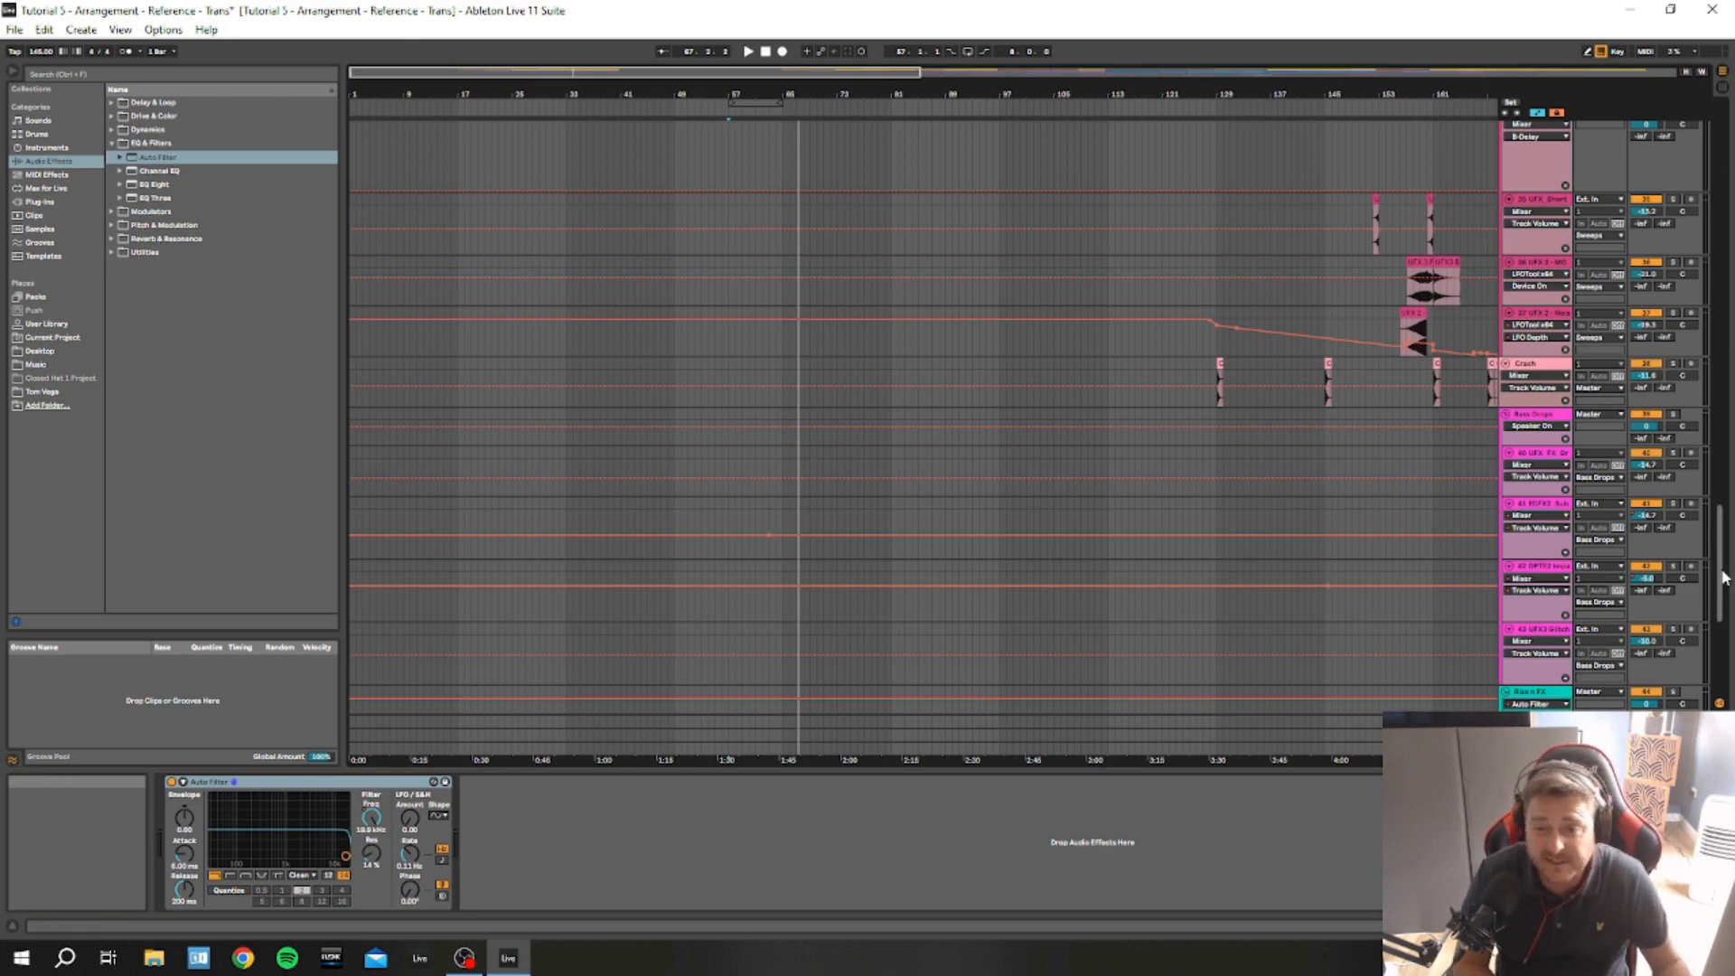
{"action": "scroll", "coordinate": [1416, 275], "scroll_direction": "up", "scroll_amount": 5}
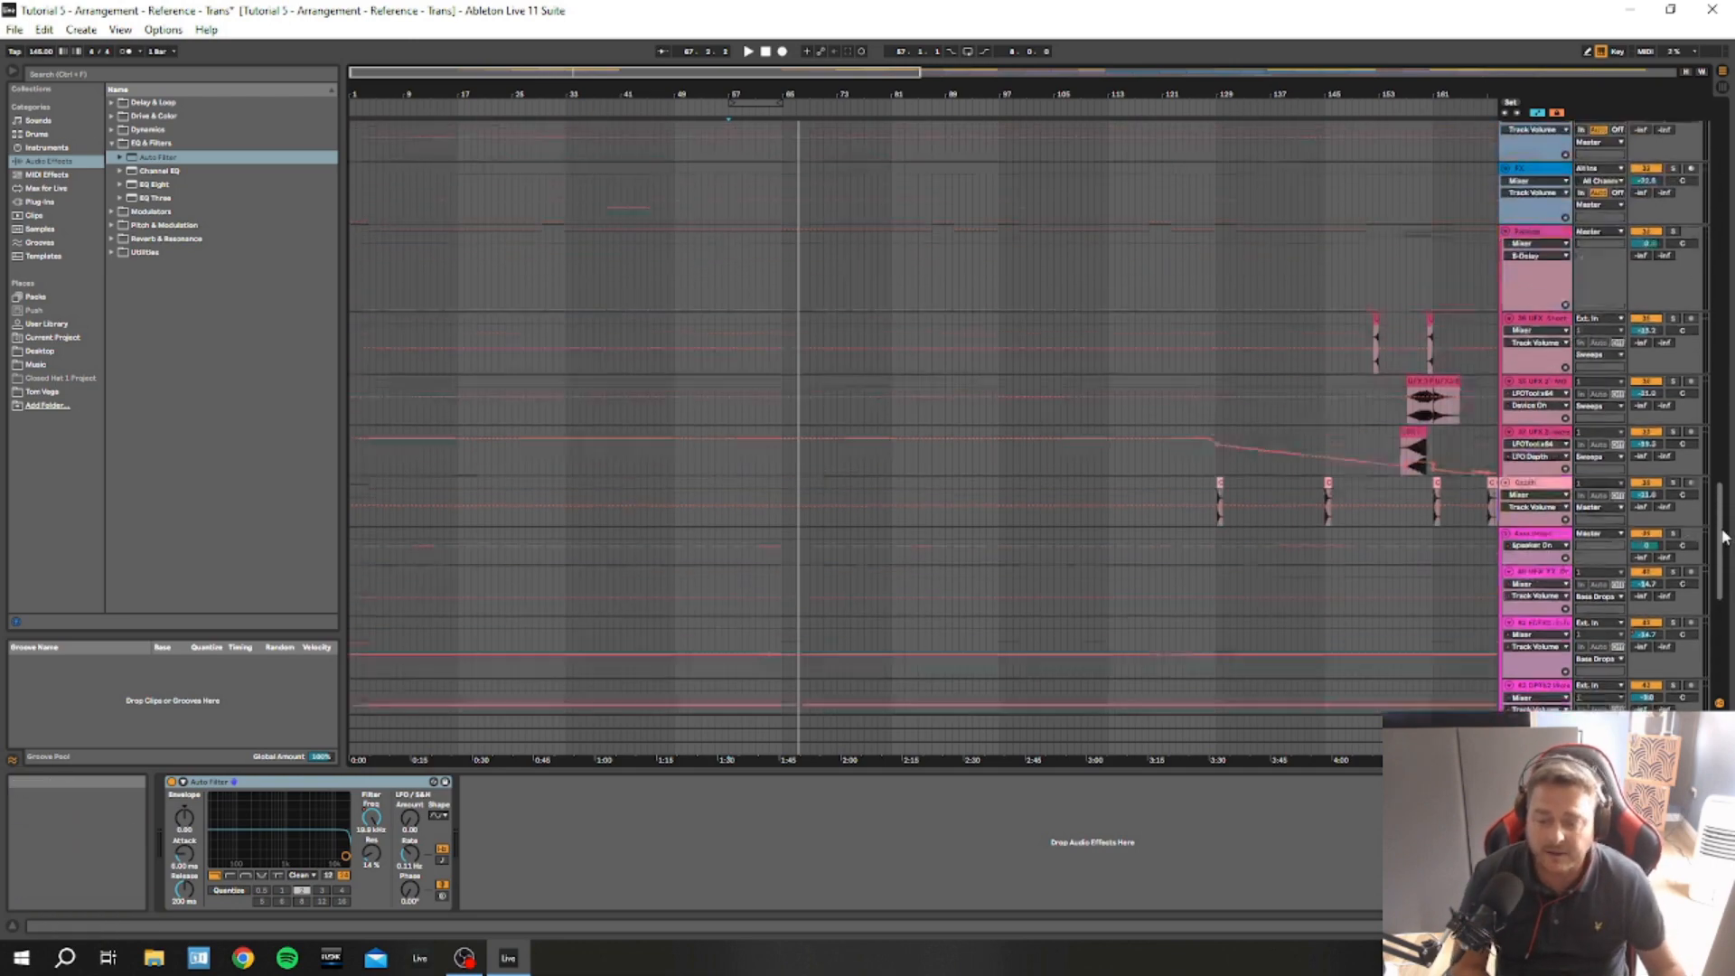
{"action": "left_click_drag", "start_coordinate": [1332, 92], "coordinate": [721, 94]}
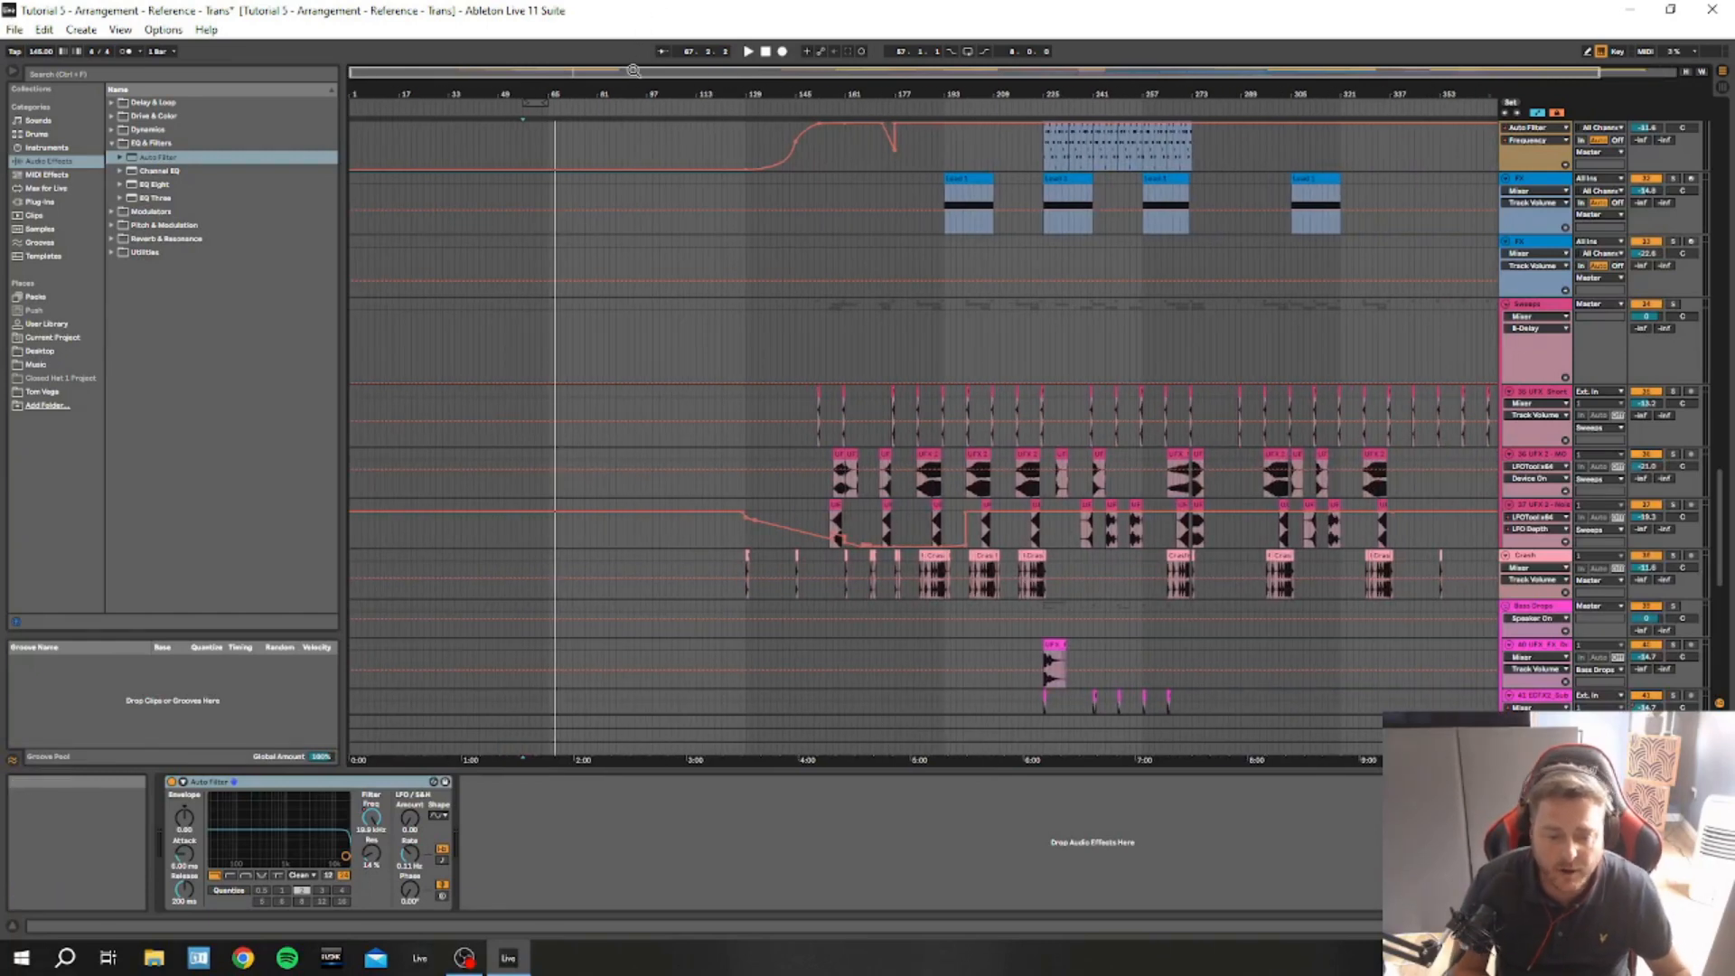
{"action": "left_click_drag", "start_coordinate": [603, 93], "coordinate": [531, 94]}
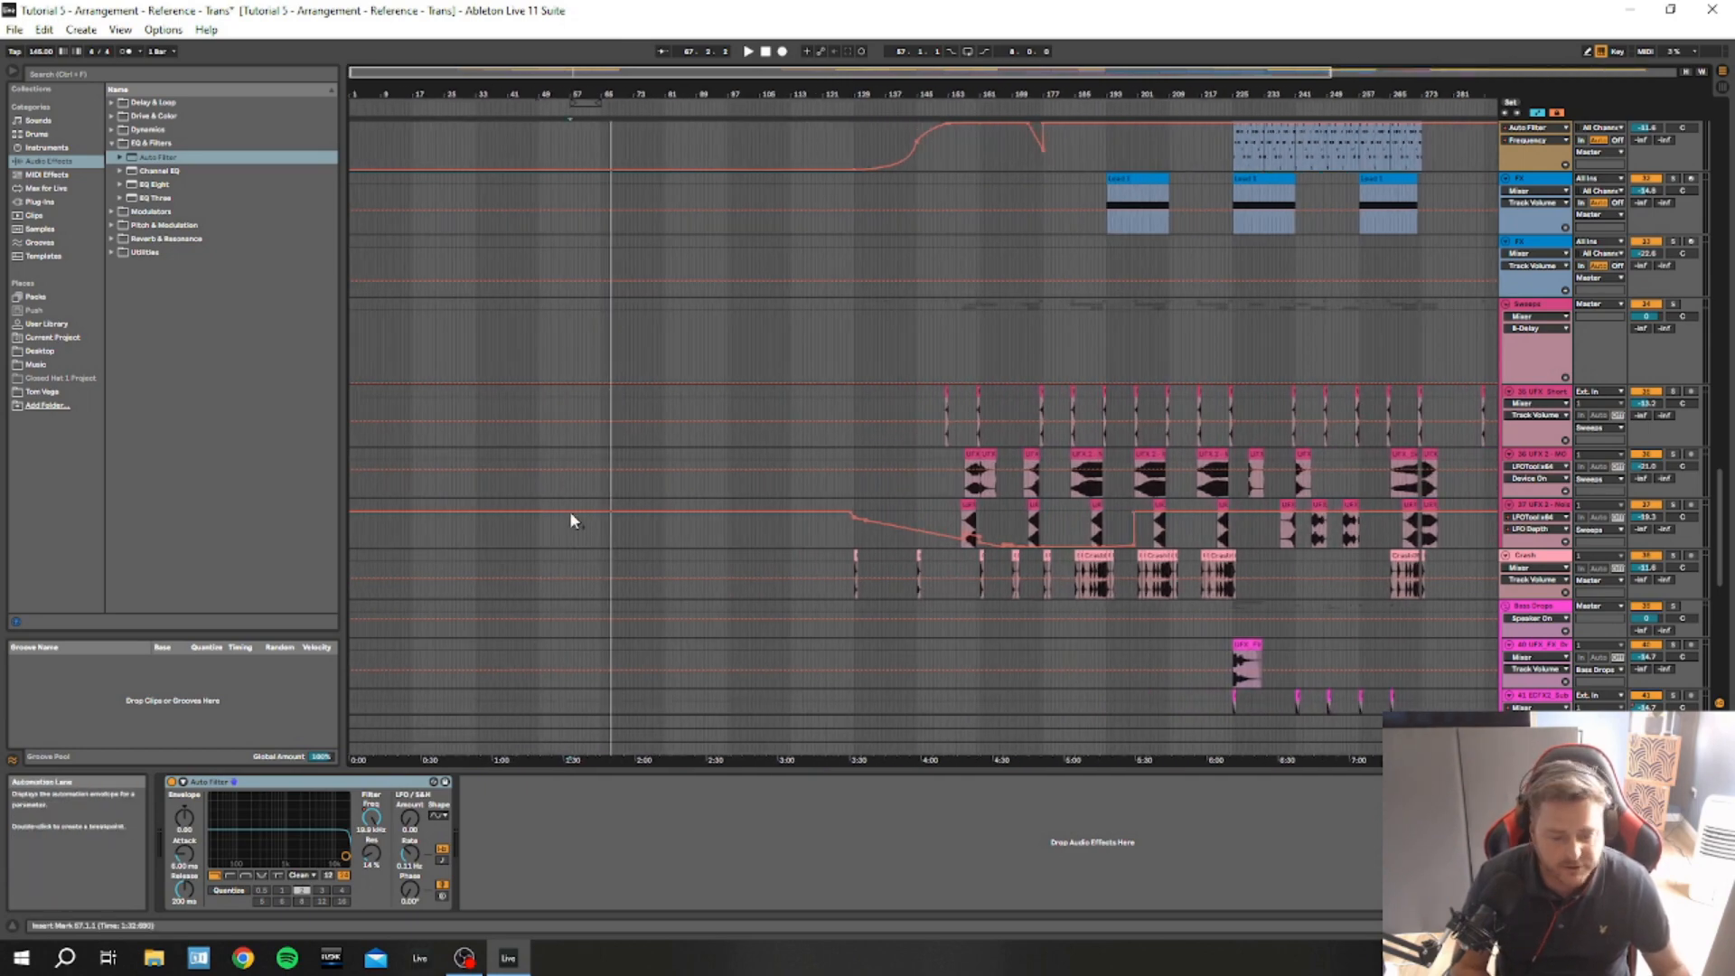
{"action": "scroll", "coordinate": [504, 493], "scroll_direction": "up", "scroll_amount": 2}
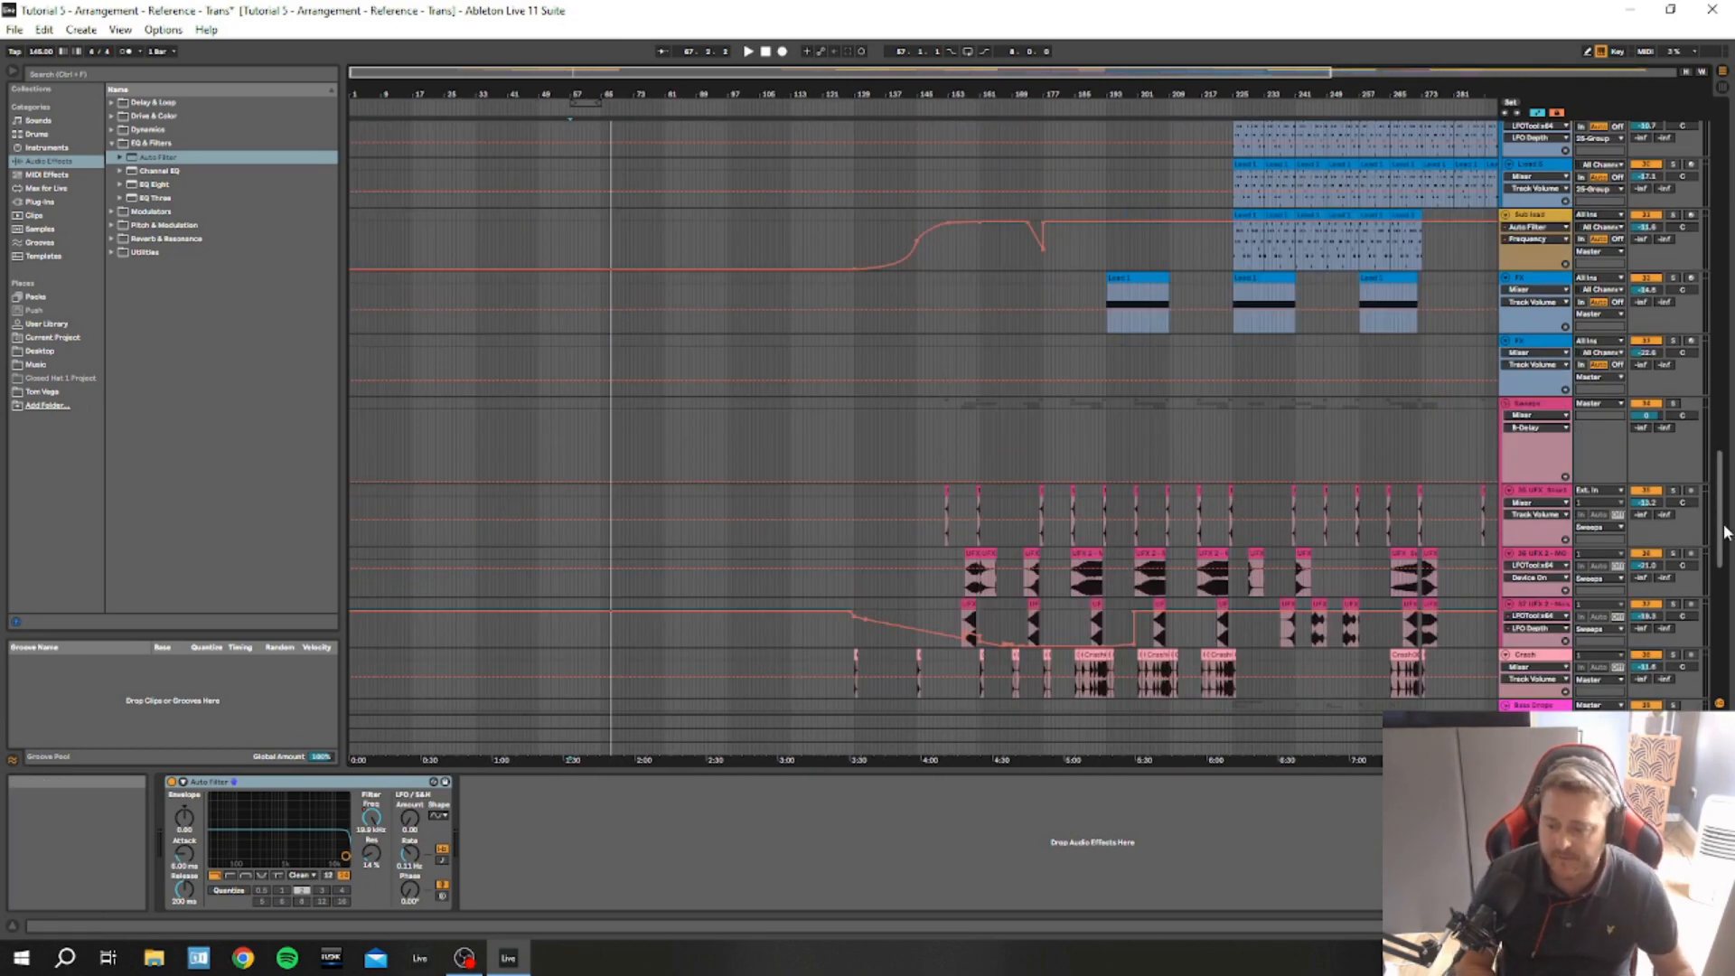
{"action": "scroll", "coordinate": [1724, 533], "scroll_direction": "down", "scroll_amount": 2}
{"action": "scroll", "coordinate": [1724, 541], "scroll_direction": "up", "scroll_amount": 1}
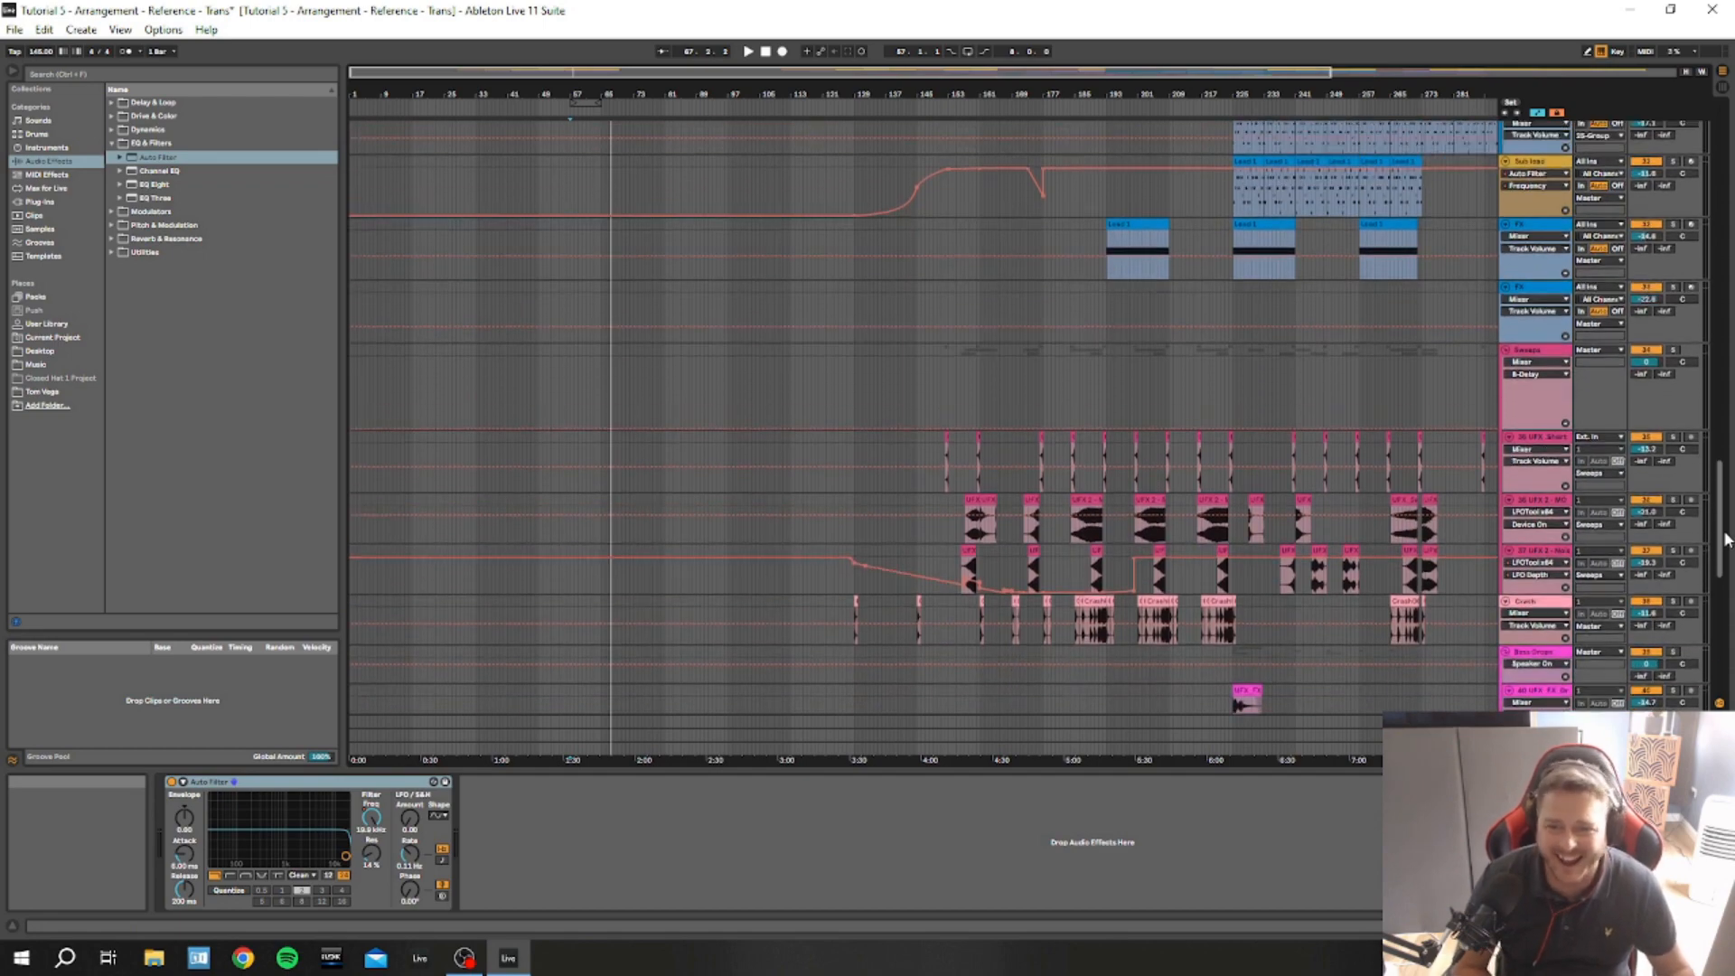
{"action": "scroll", "coordinate": [1725, 539], "scroll_direction": "down", "scroll_amount": 2}
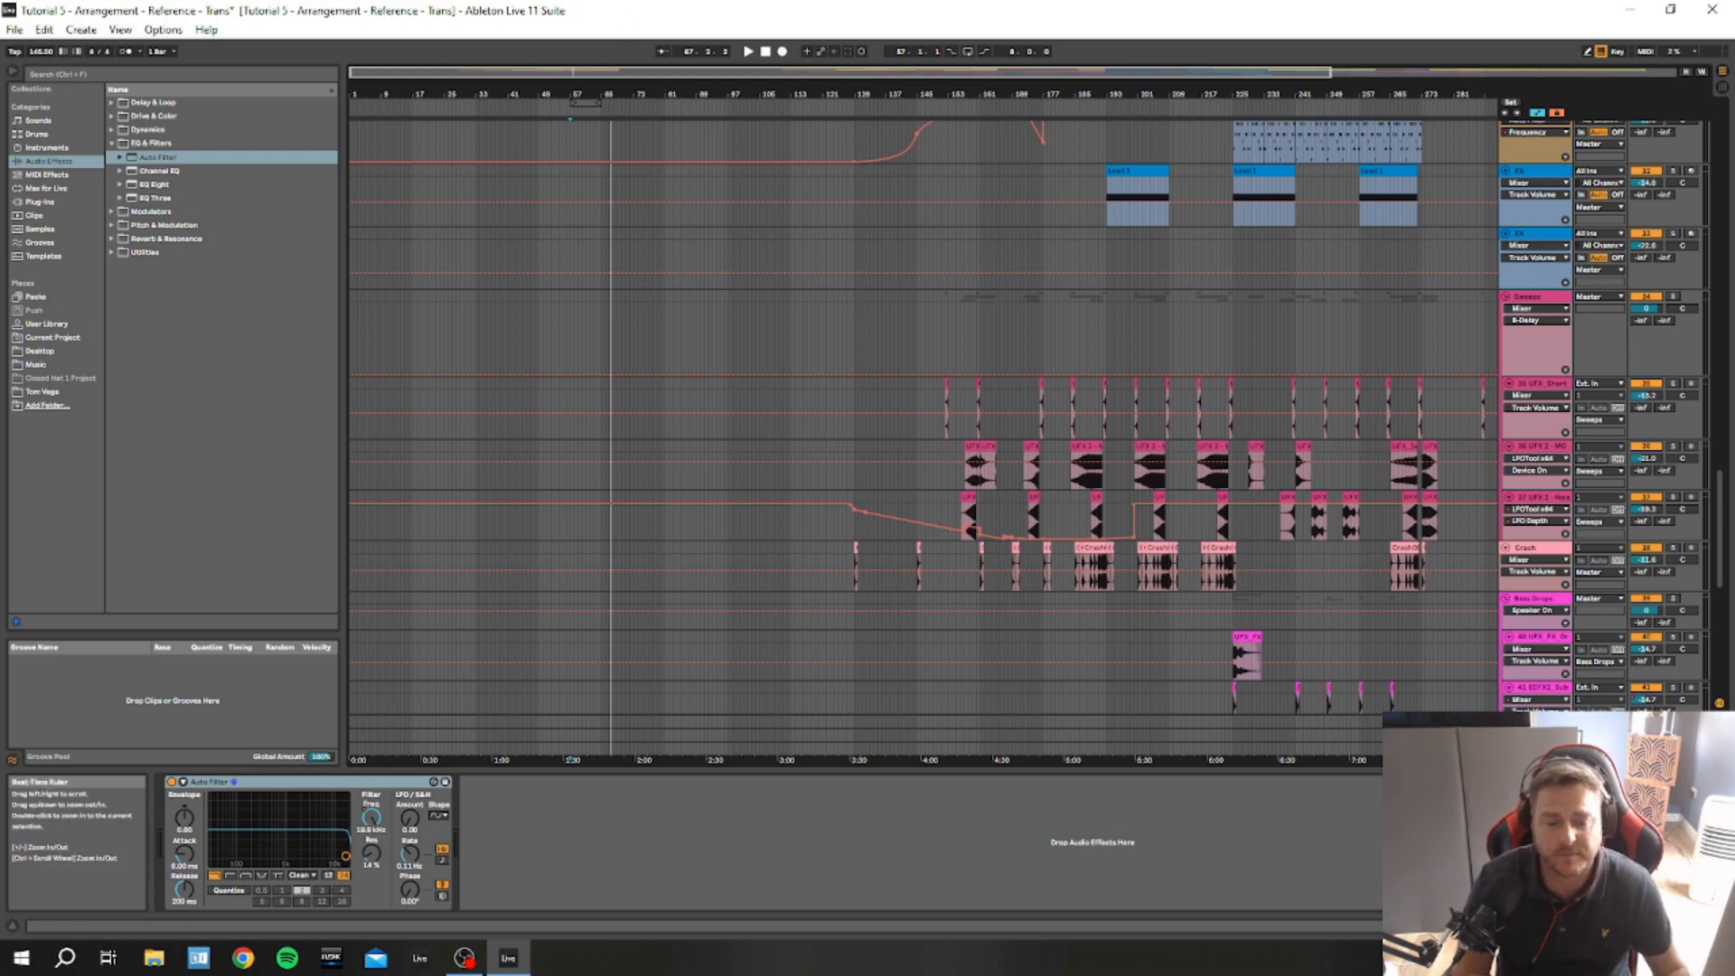
{"action": "left_click_drag", "start_coordinate": [712, 85], "coordinate": [712, 91]}
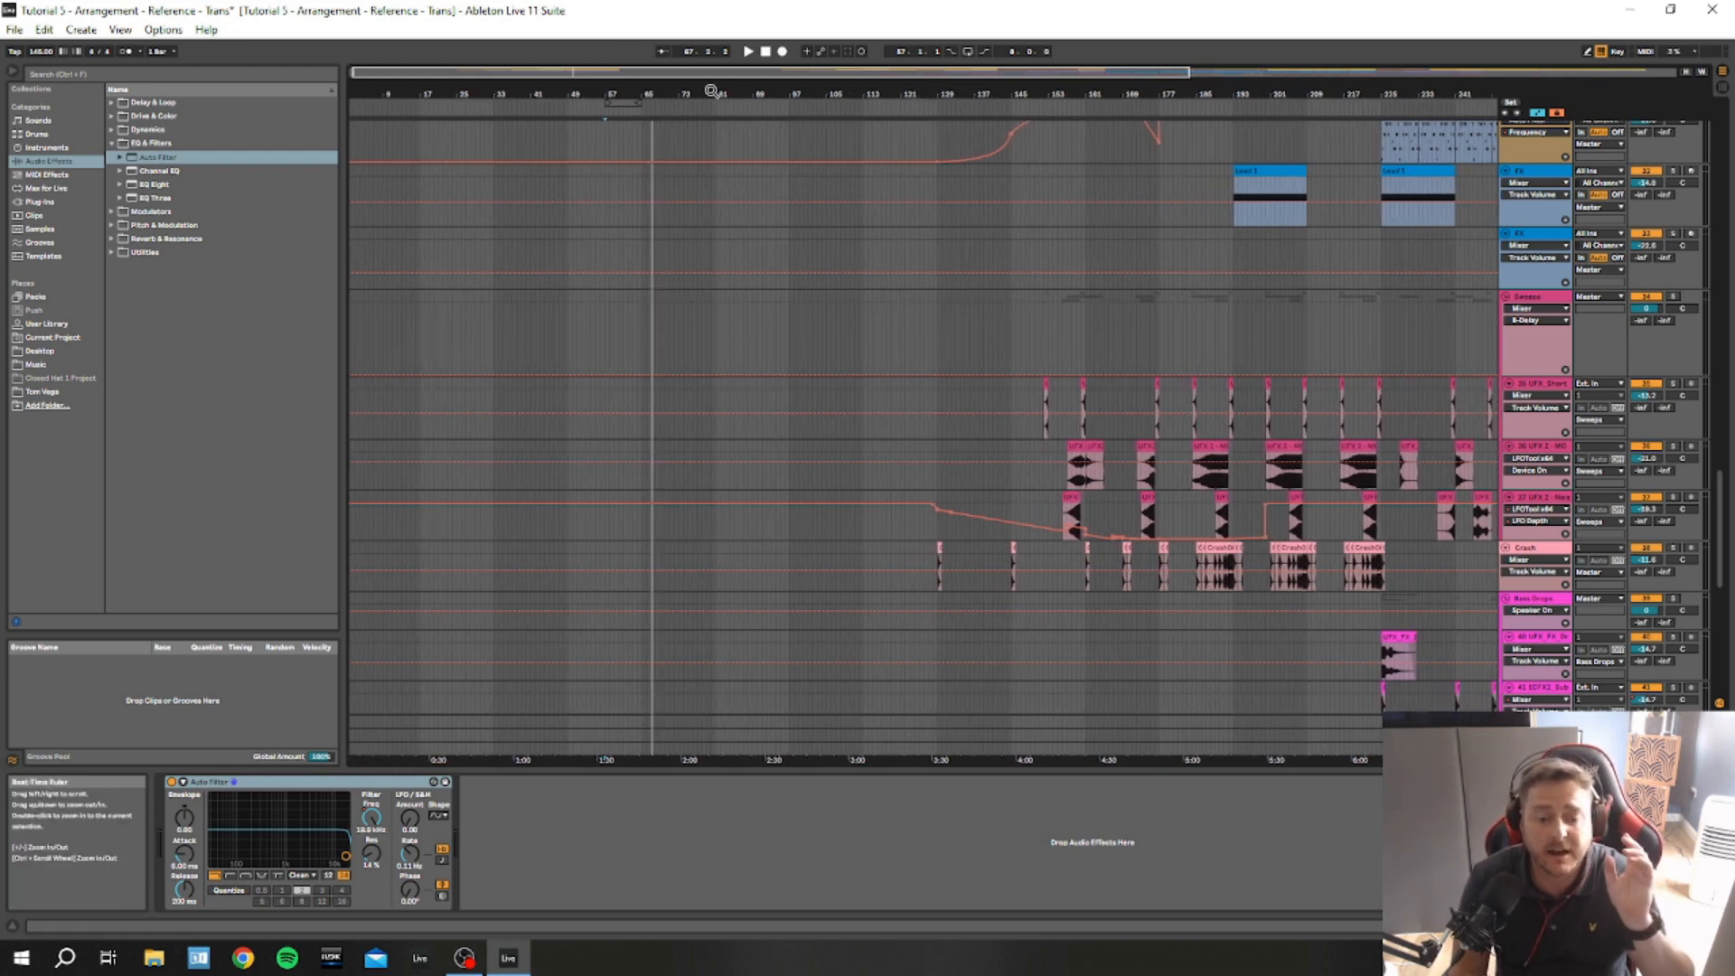